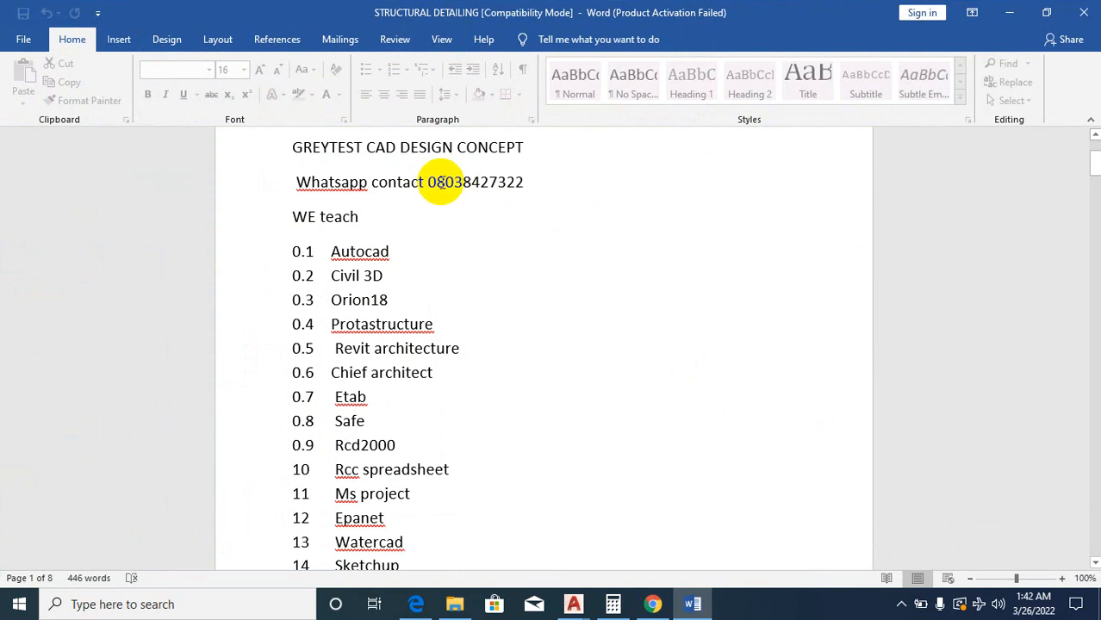
Step: Leave the Word document with the course list and switch to the DDD drawing in AutoCAD
scroll(437, 187, "down", 1)
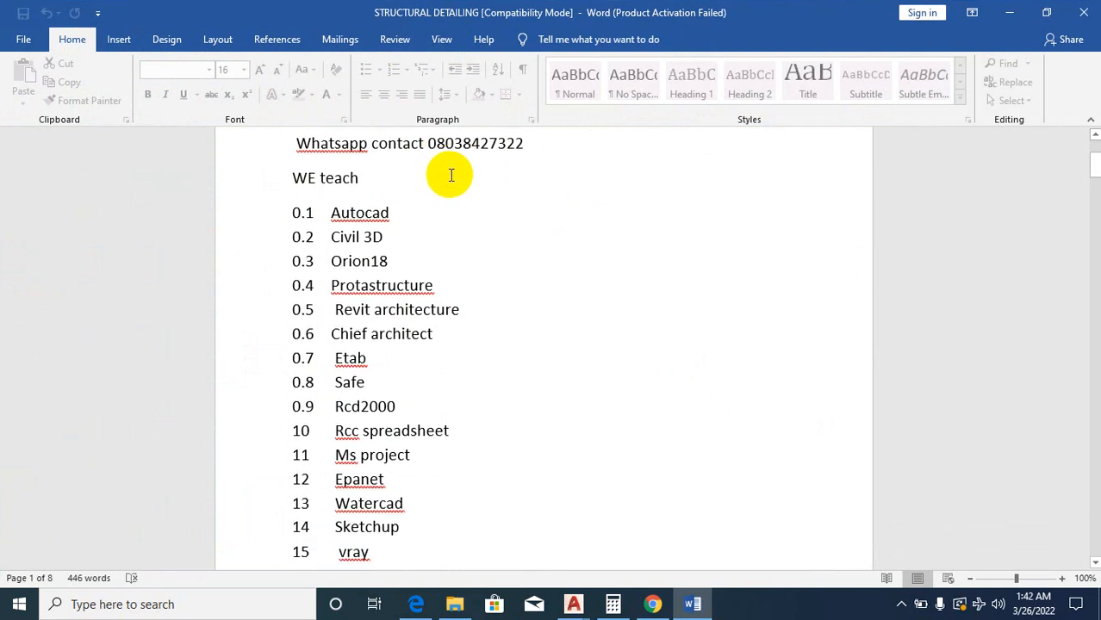
left_click(1012, 13)
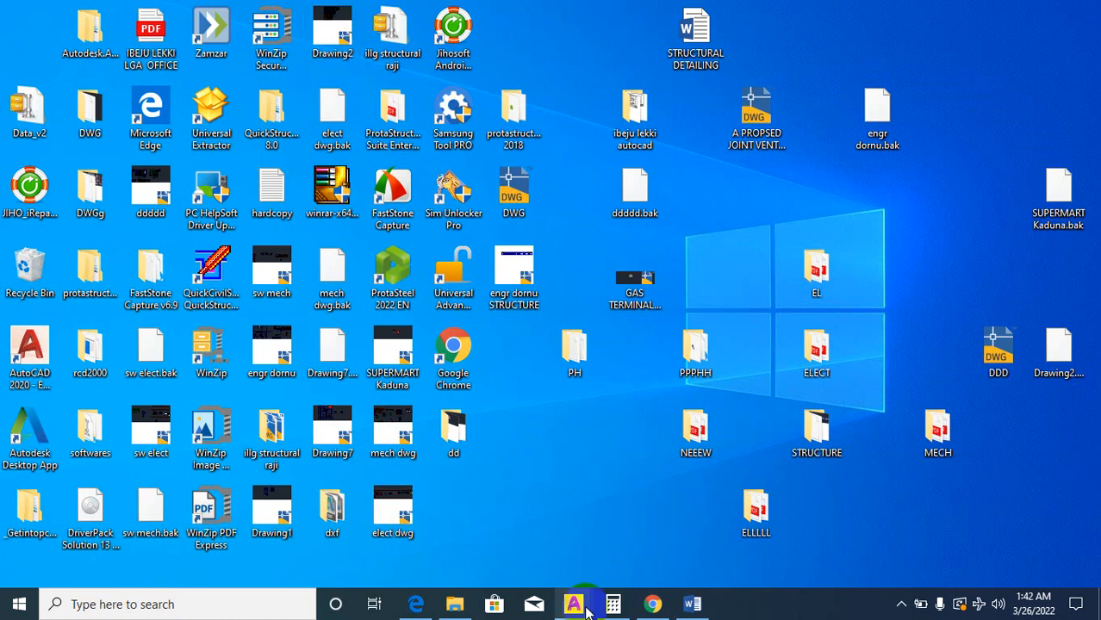
mouse_move(585, 609)
left_click(999, 534)
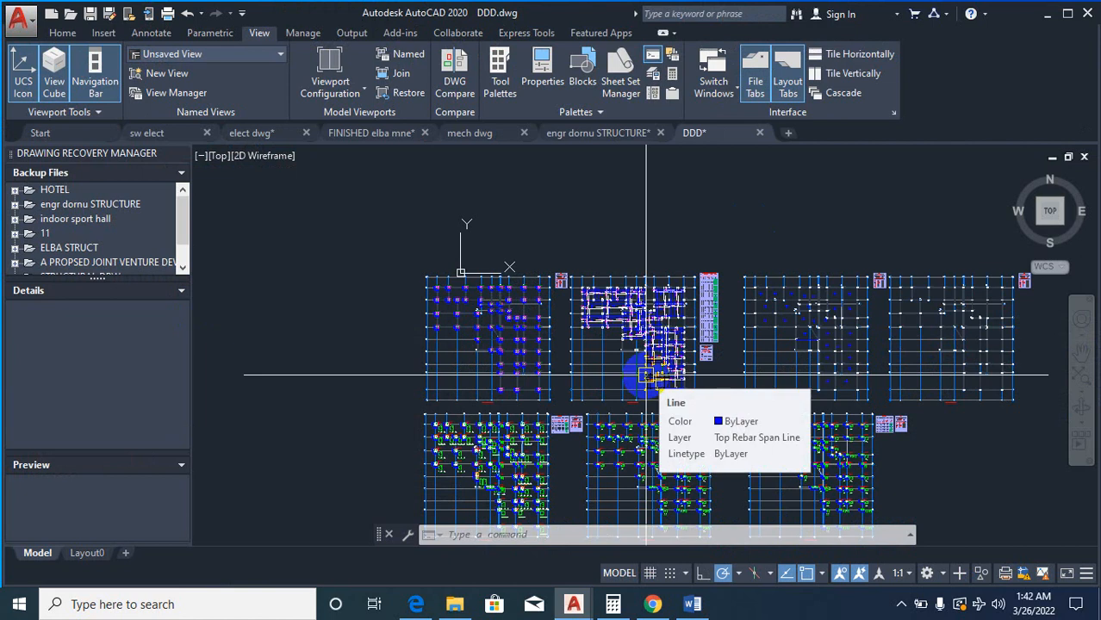
Step: Examine the pad footings, column sizes and foundation beam labels on the foundation plan
scroll(456, 278, "up", 6)
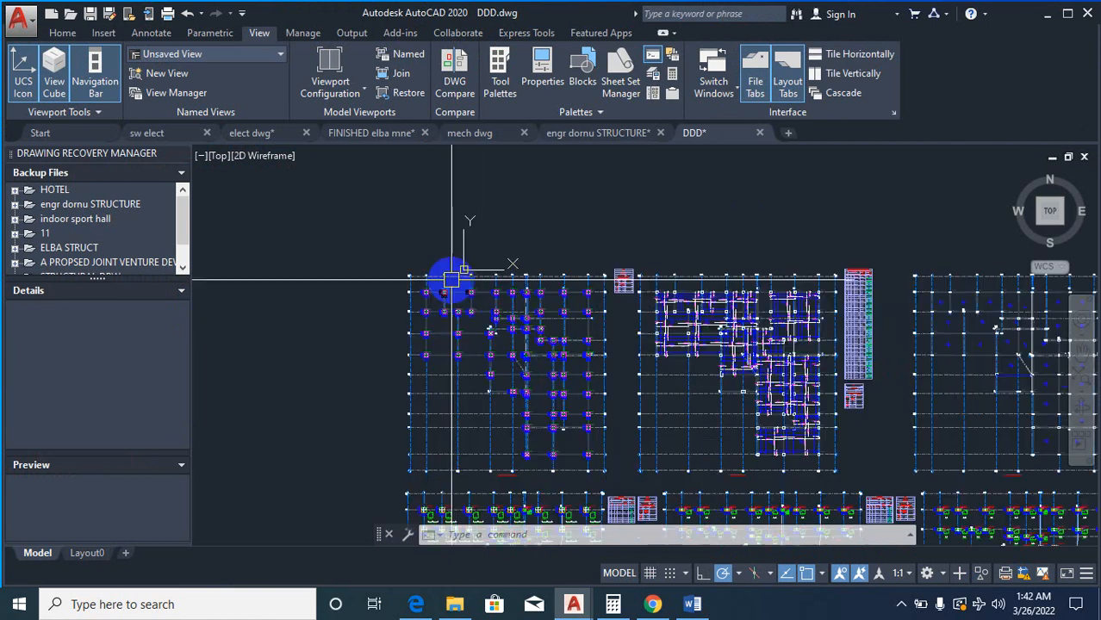
scroll(523, 299, "up", 5)
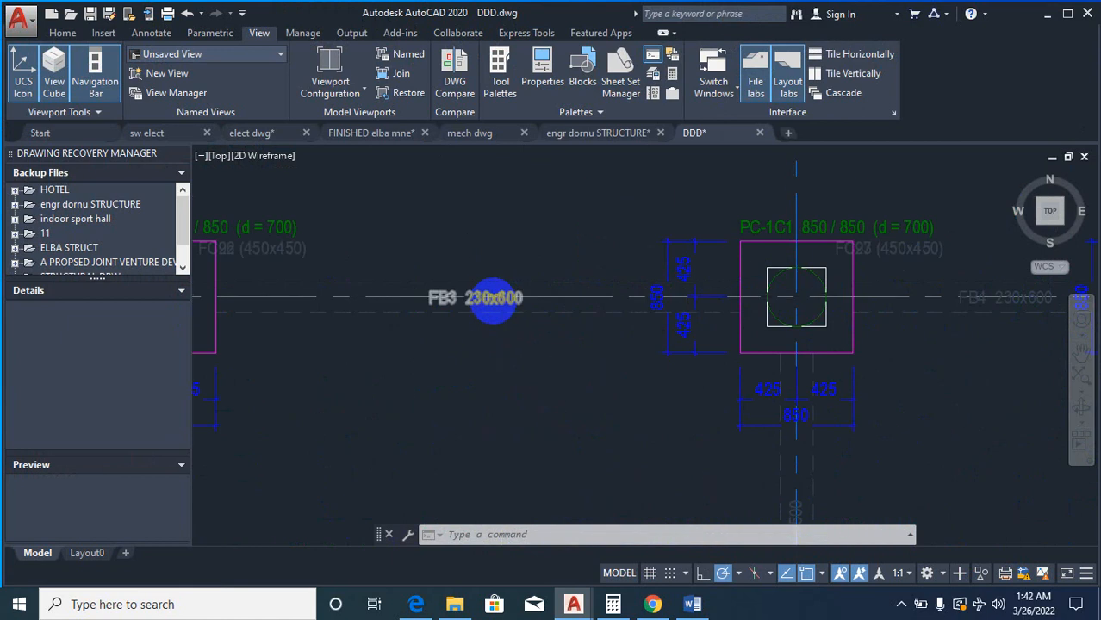
scroll(405, 302, "up", 2)
scroll(422, 301, "down", 6)
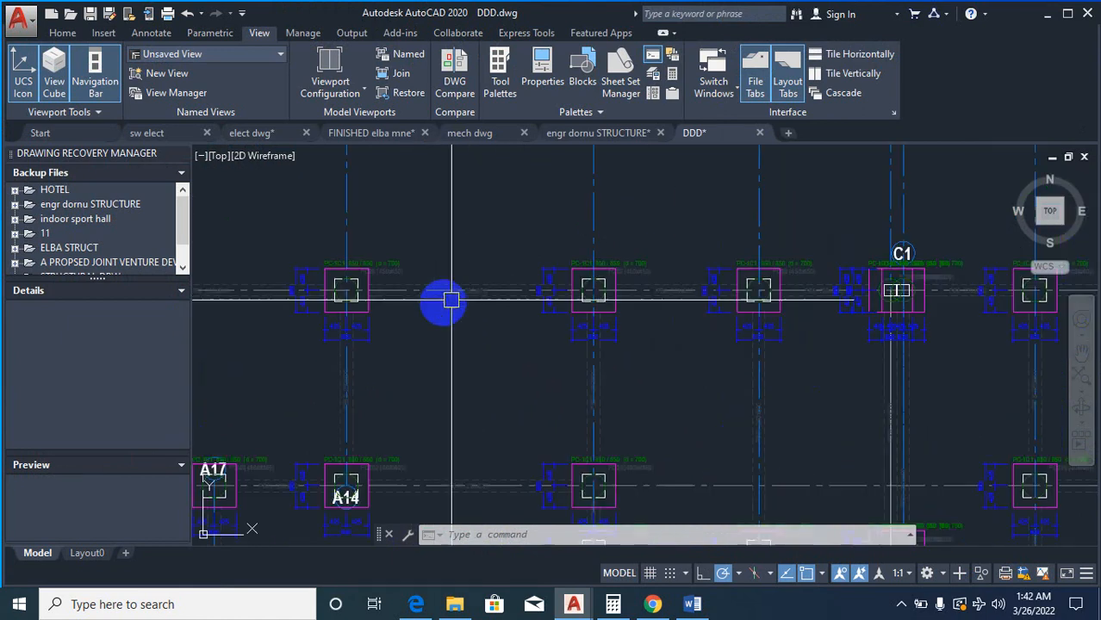
scroll(320, 300, "up", 6)
scroll(475, 331, "up", 3)
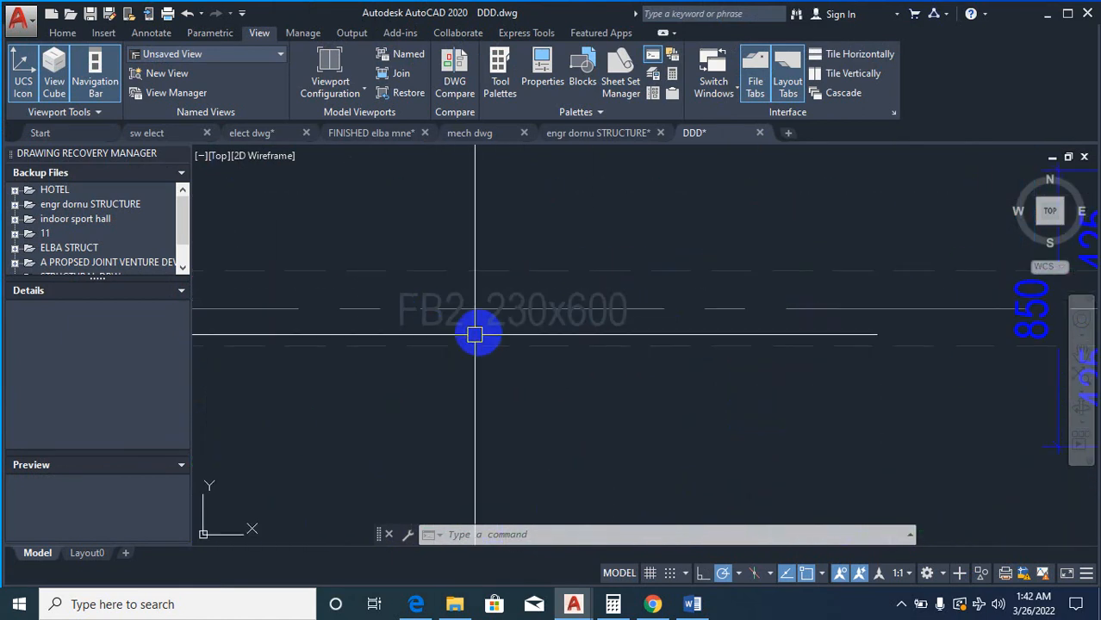
scroll(480, 312, "down", 2)
scroll(480, 312, "down", 8)
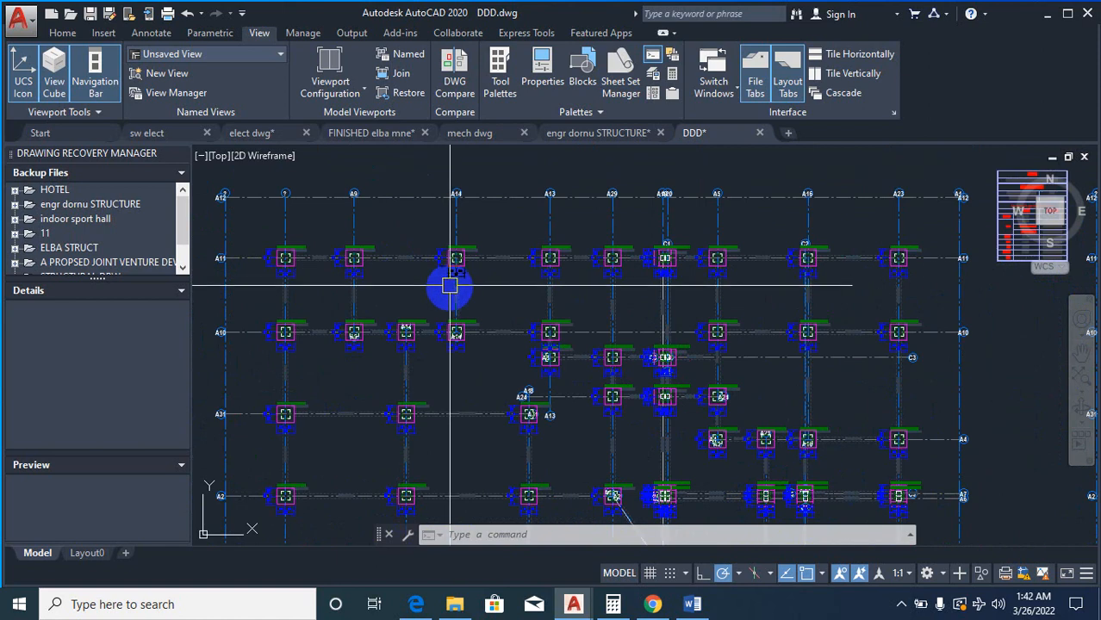
scroll(498, 306, "up", 6)
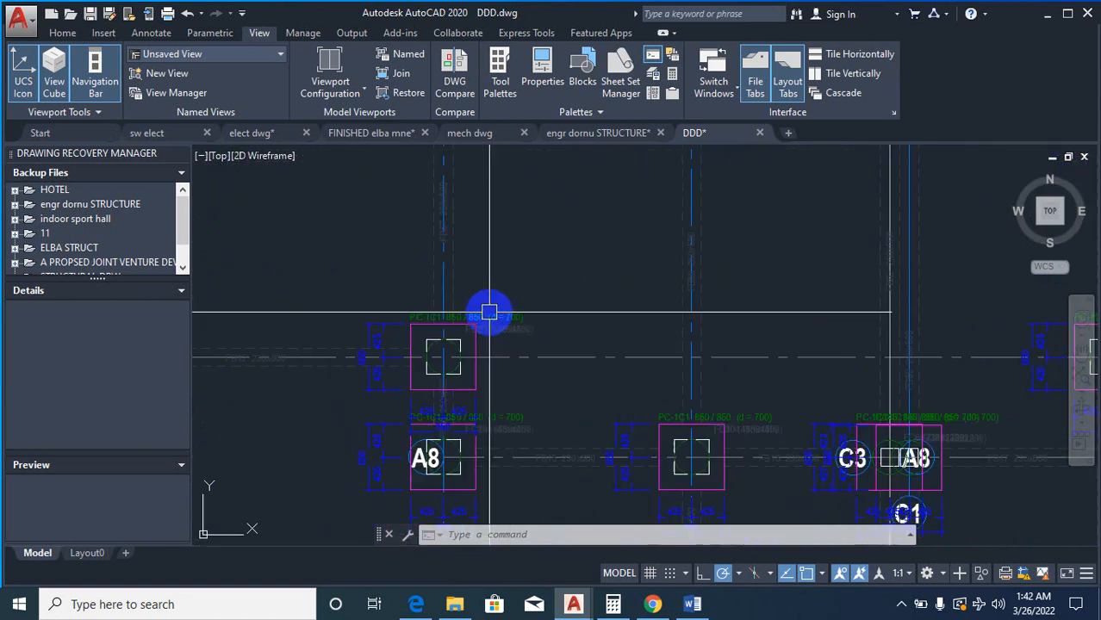
scroll(505, 316, "up", 2)
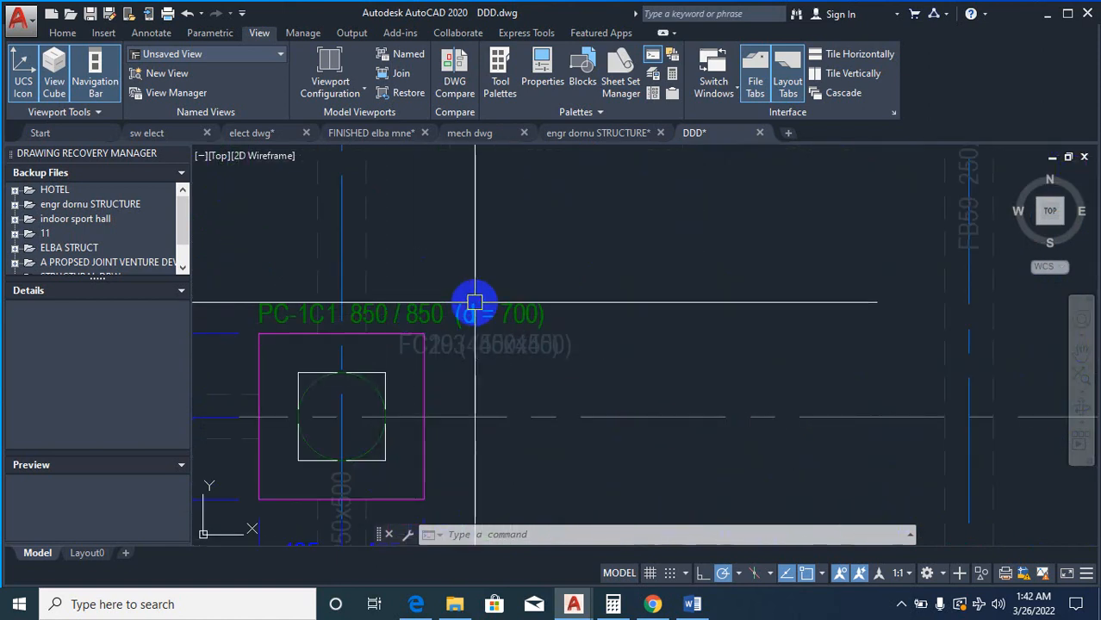
scroll(470, 314, "down", 8)
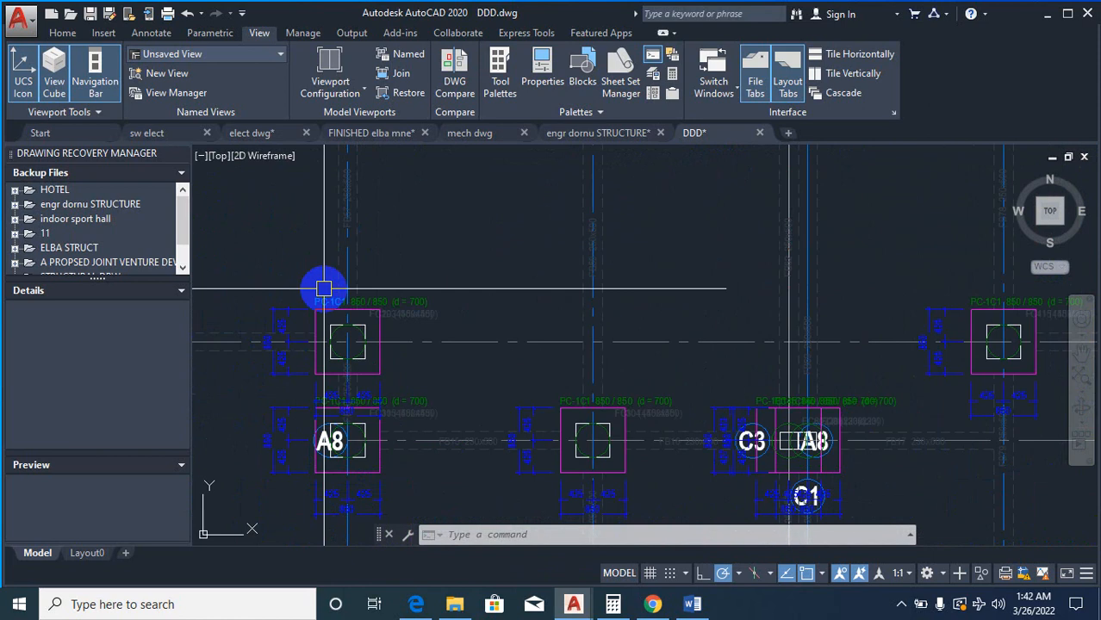
Step: Examine the bar labels and lengths on the slab reinforcement plan
scroll(668, 288, "up", 6)
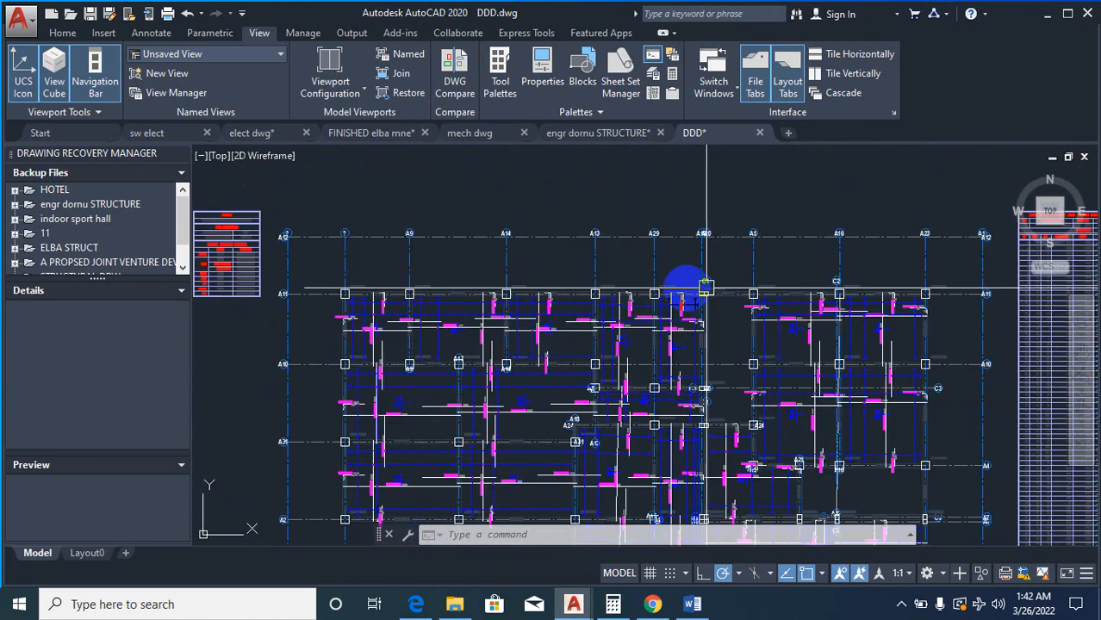
scroll(650, 326, "up", 3)
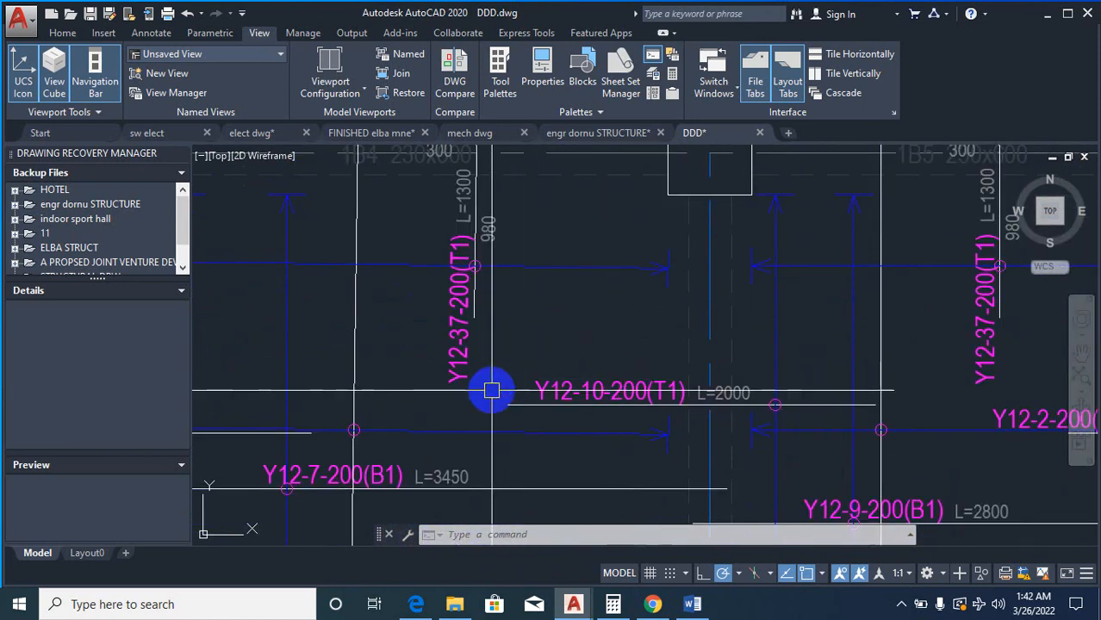
scroll(383, 317, "down", 8)
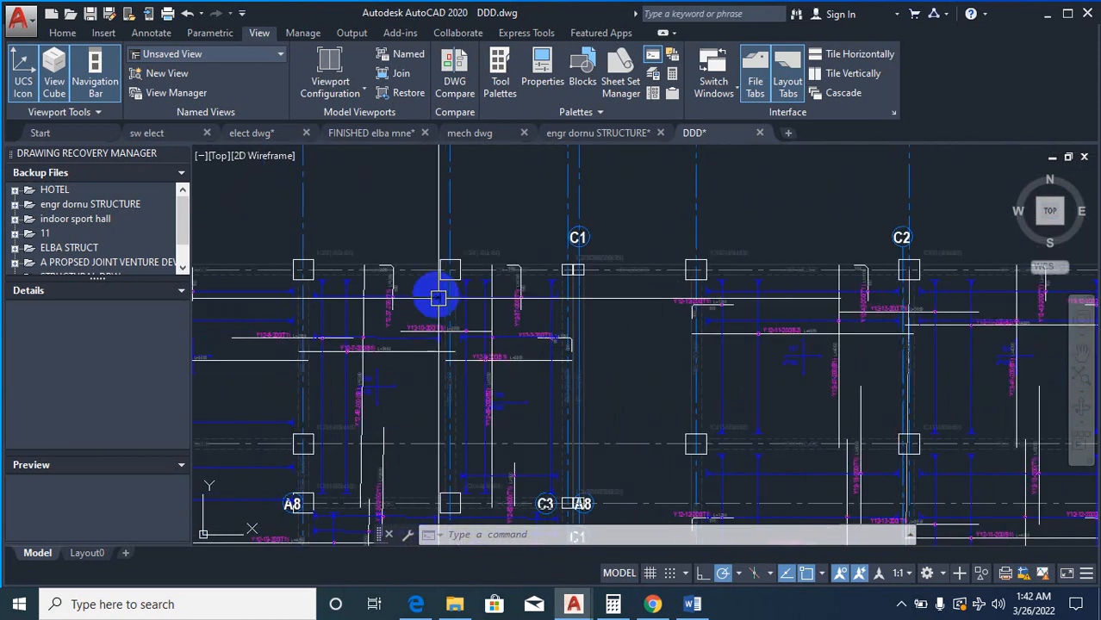
scroll(567, 223, "down", 2)
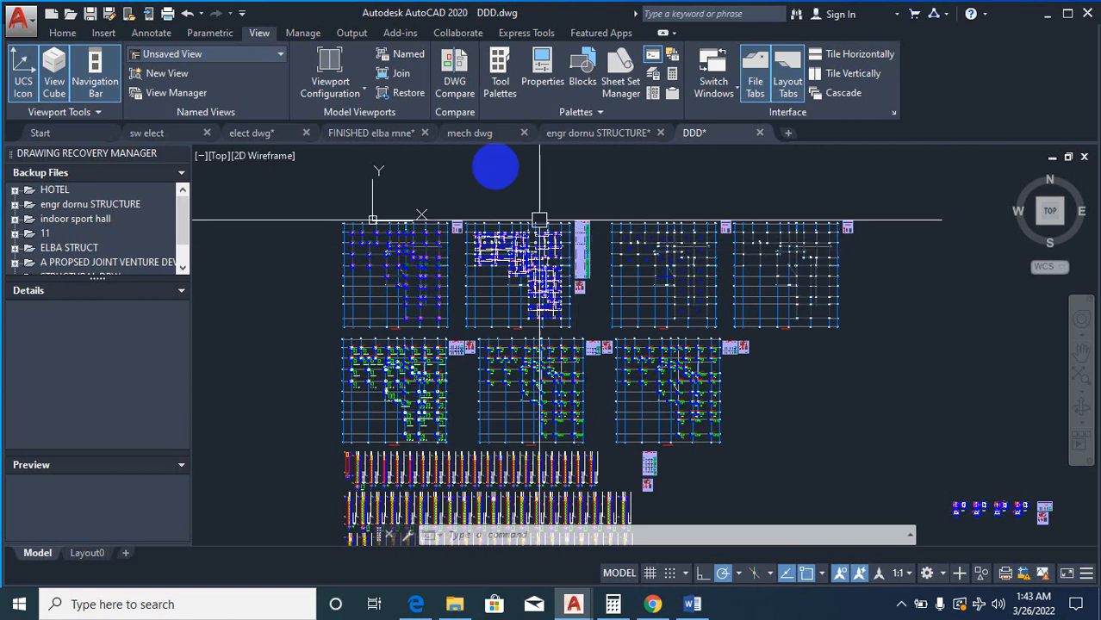
Step: Copy all the structural drawings to the clipboard with a base point beside them in empty space
scroll(543, 242, "down", 8)
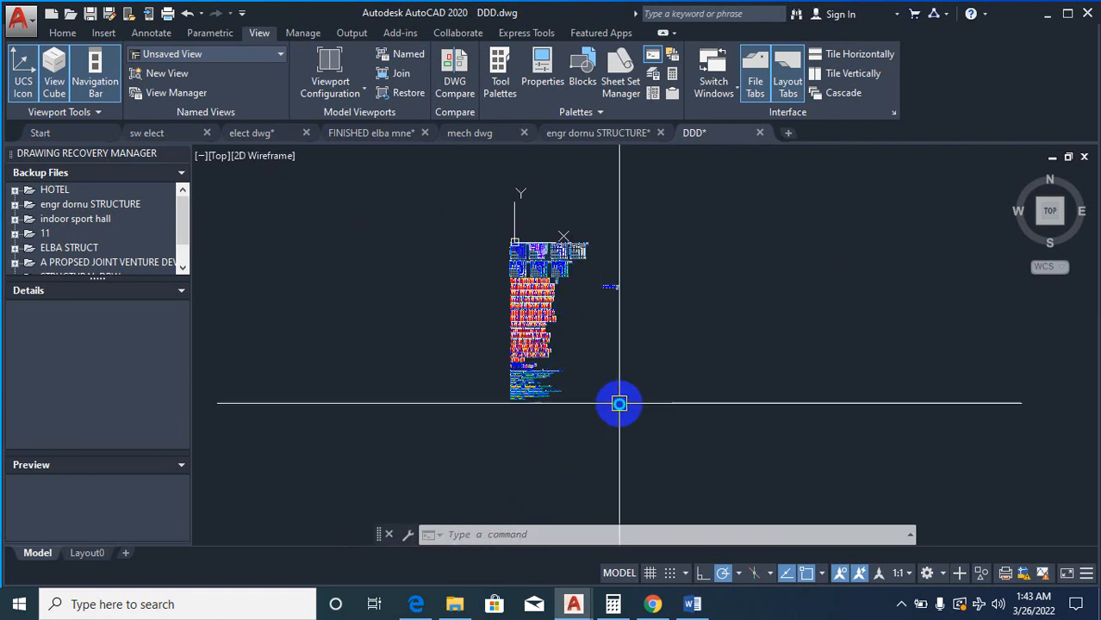
right_click(620, 399)
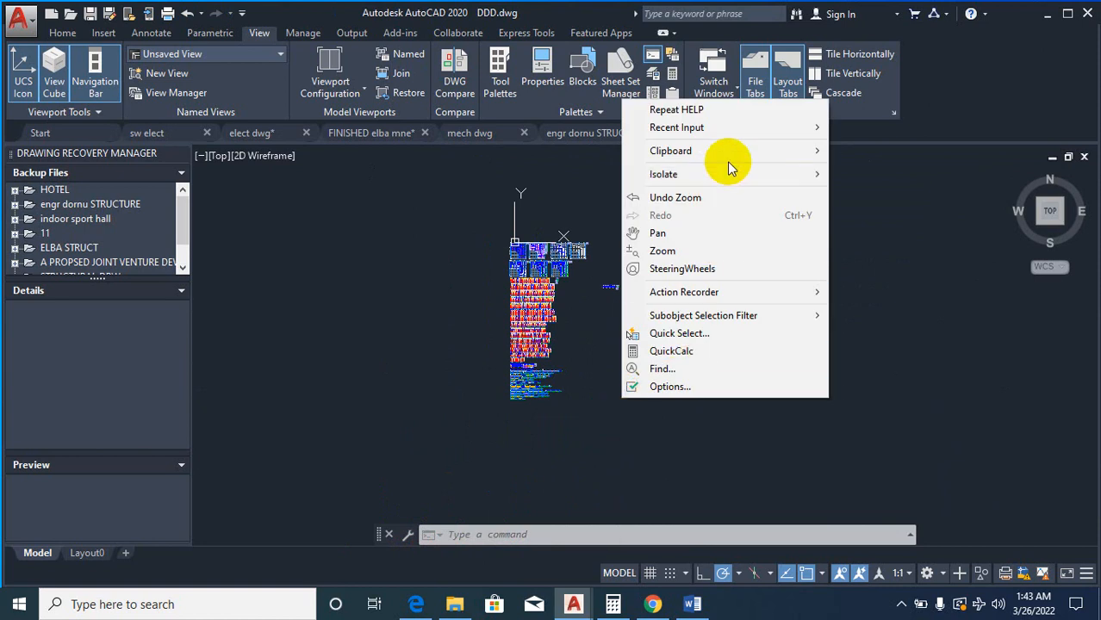
mouse_move(730, 155)
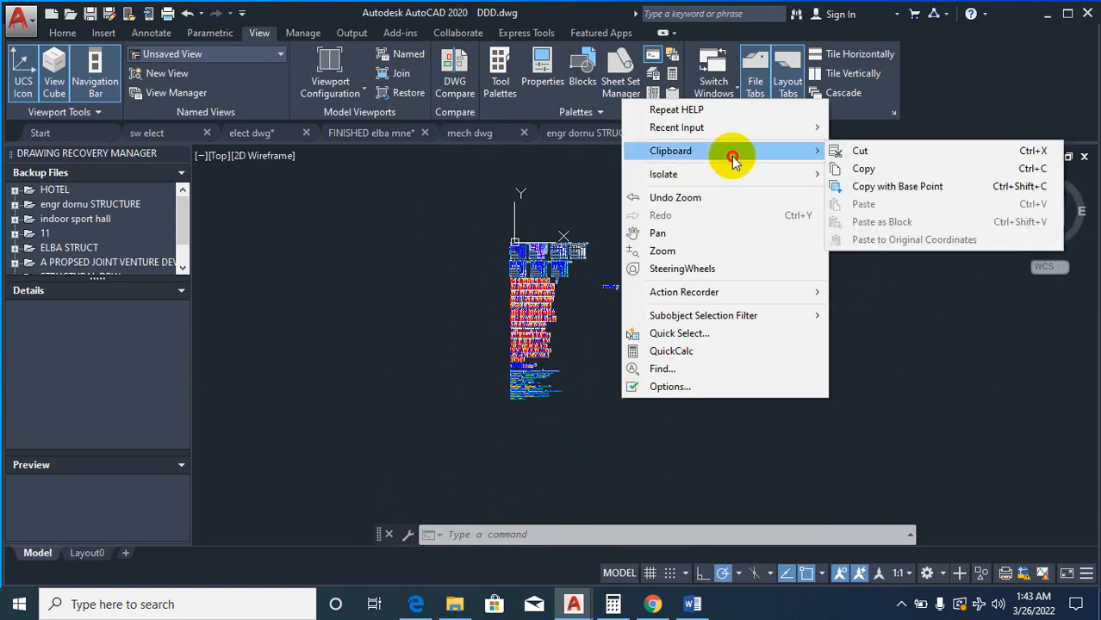
right_click(968, 192)
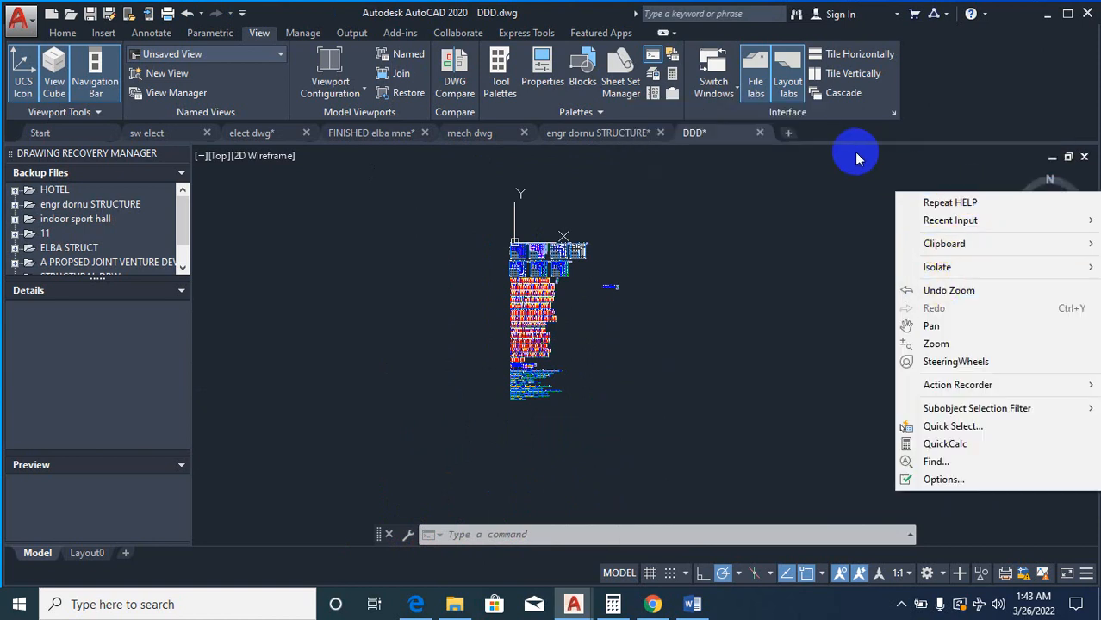
mouse_move(930, 243)
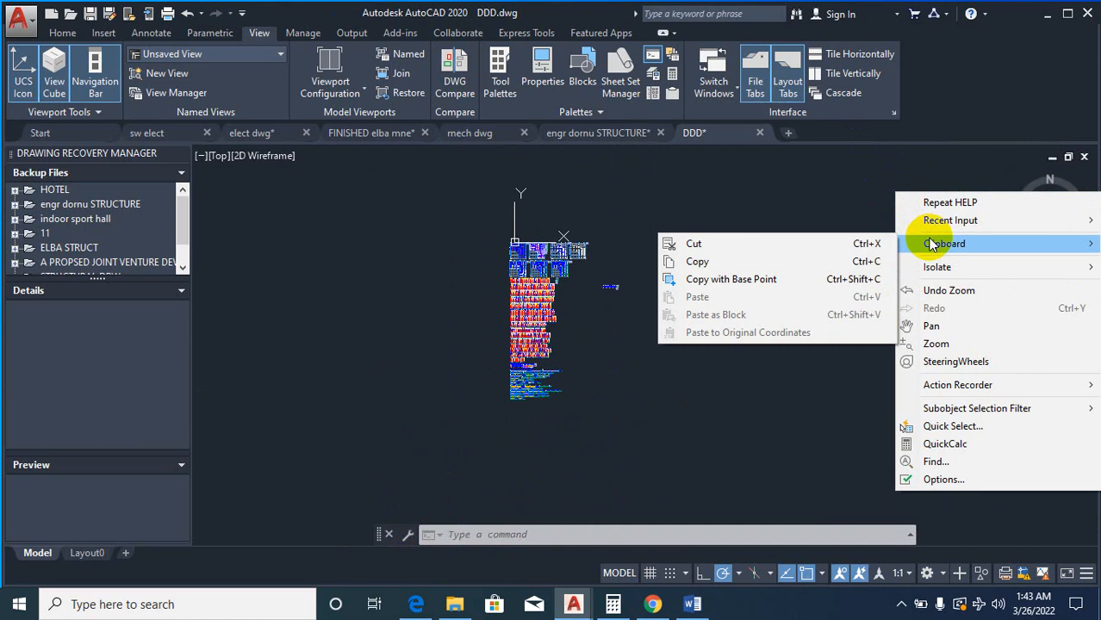
left_click(738, 279)
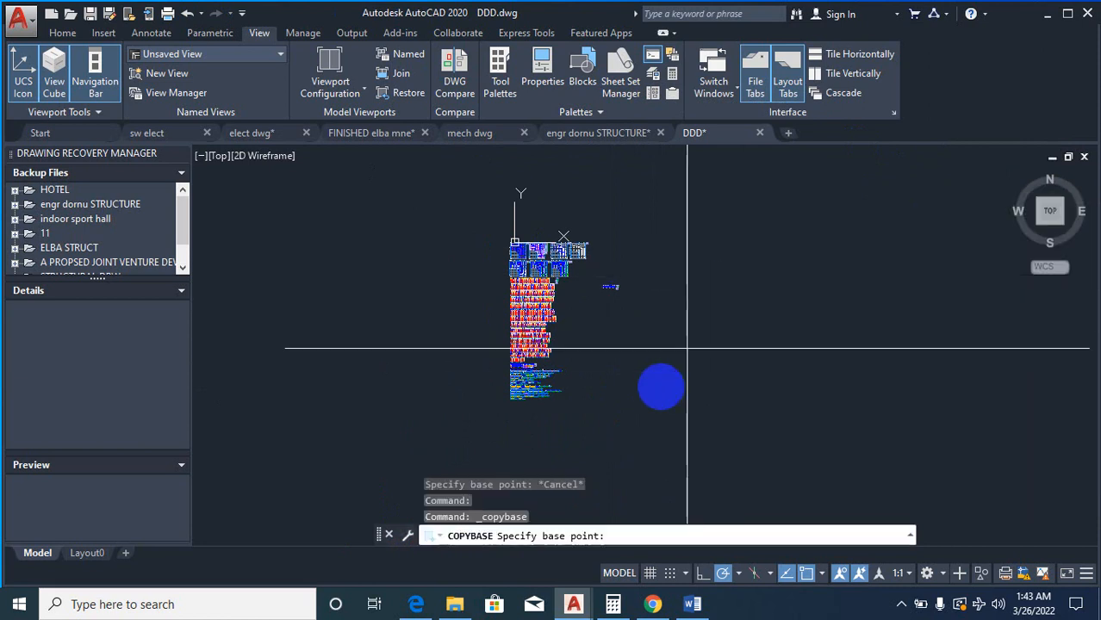
left_click(663, 410)
left_click(662, 425)
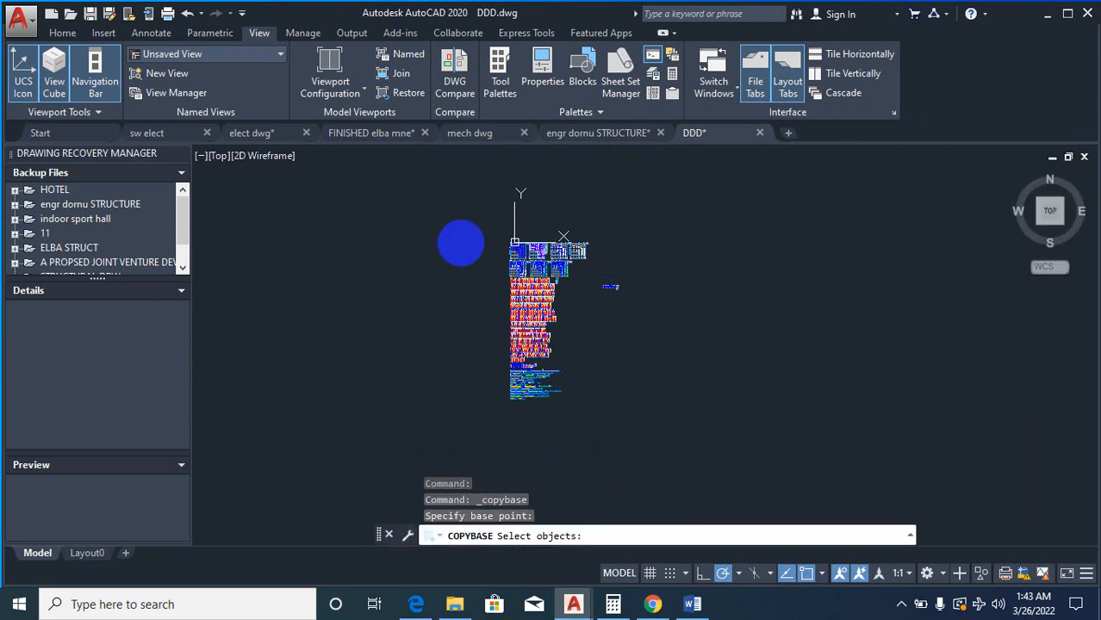
left_click(457, 211)
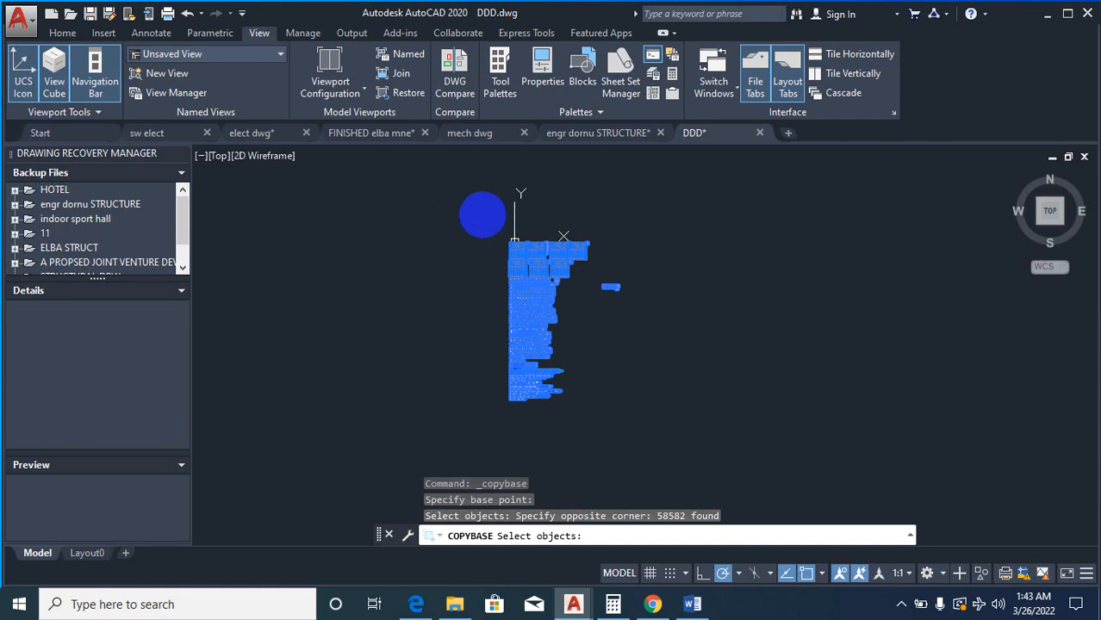
key("Return")
right_click(657, 206)
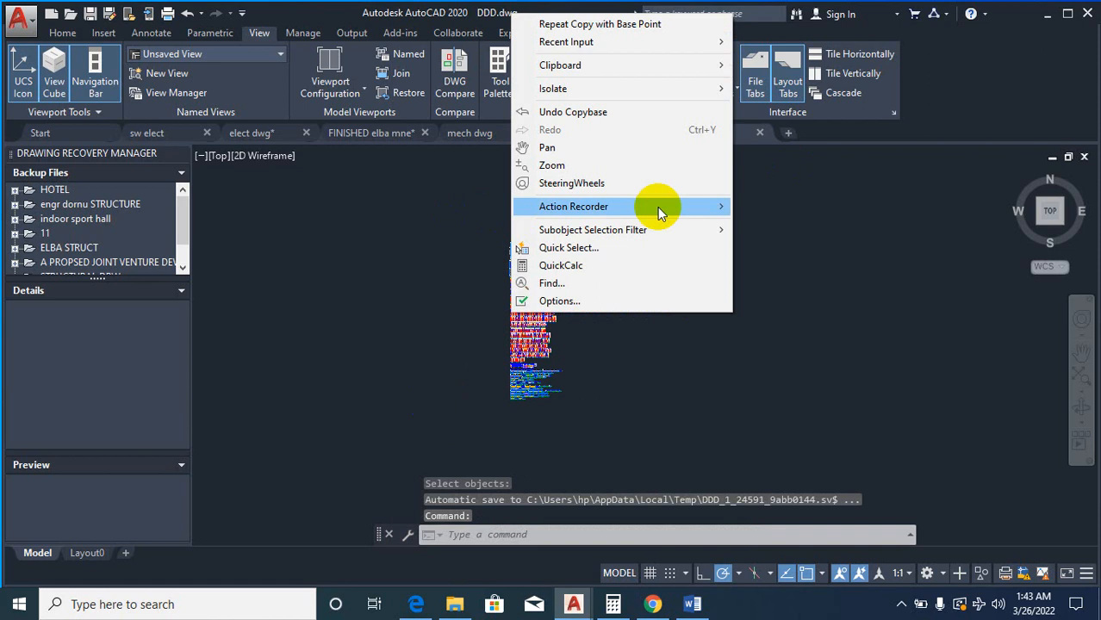
right_click(811, 217)
key("Escape")
key("Escape")
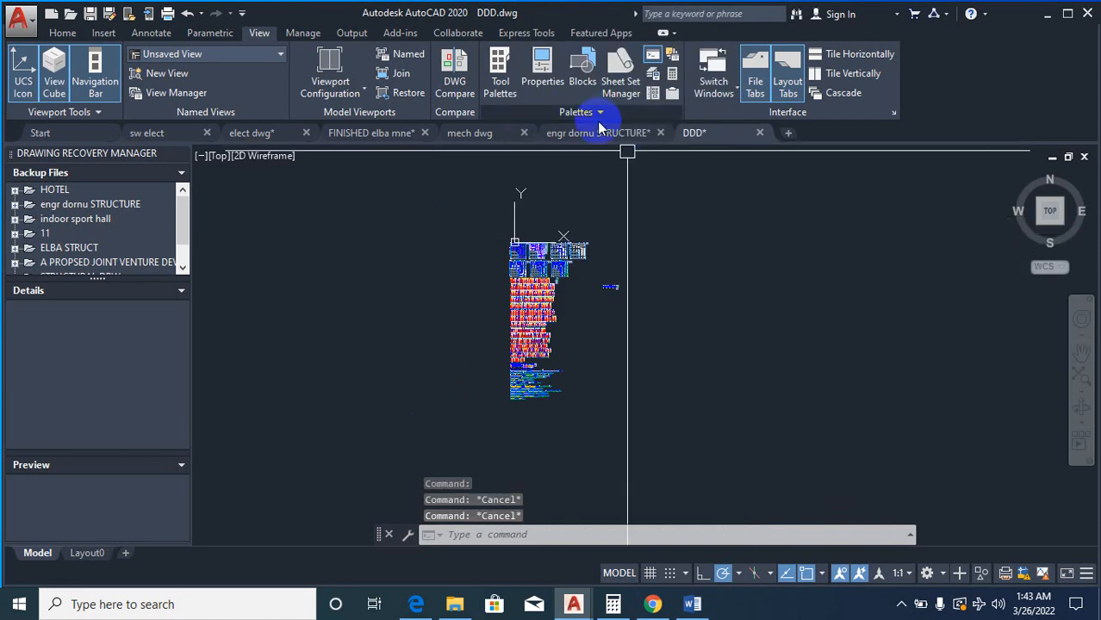
Step: Switch to the open STRUCTURE drawing and activate the viewport showing the dimensioned reinforcement plan, with empty space for the copy
left_click(599, 132)
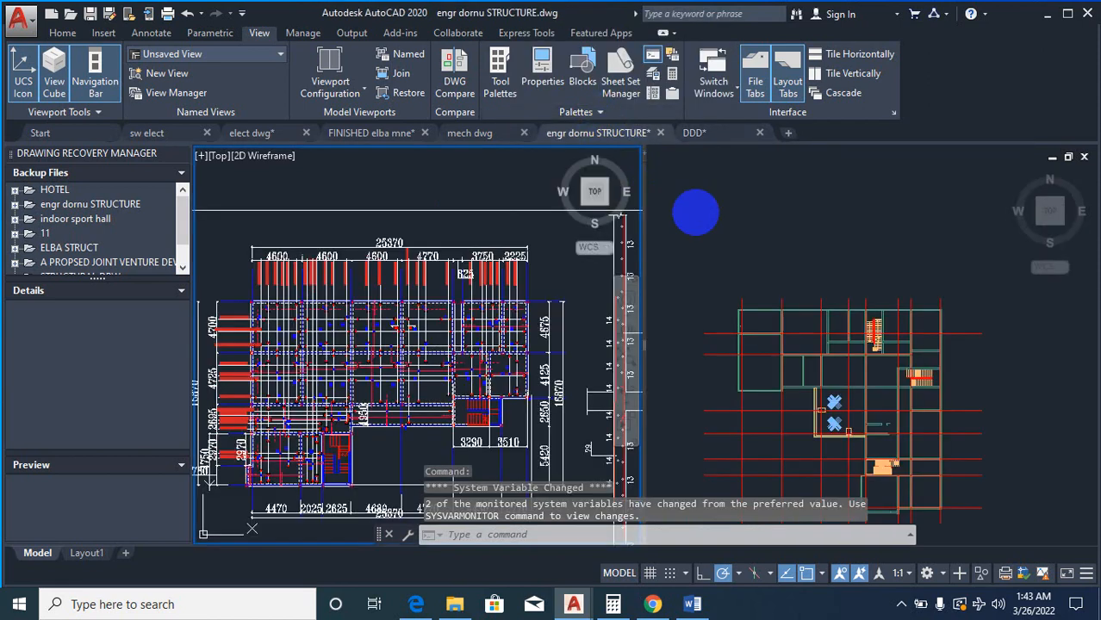
left_click(818, 361)
scroll(743, 241, "down", 5)
left_click(446, 353)
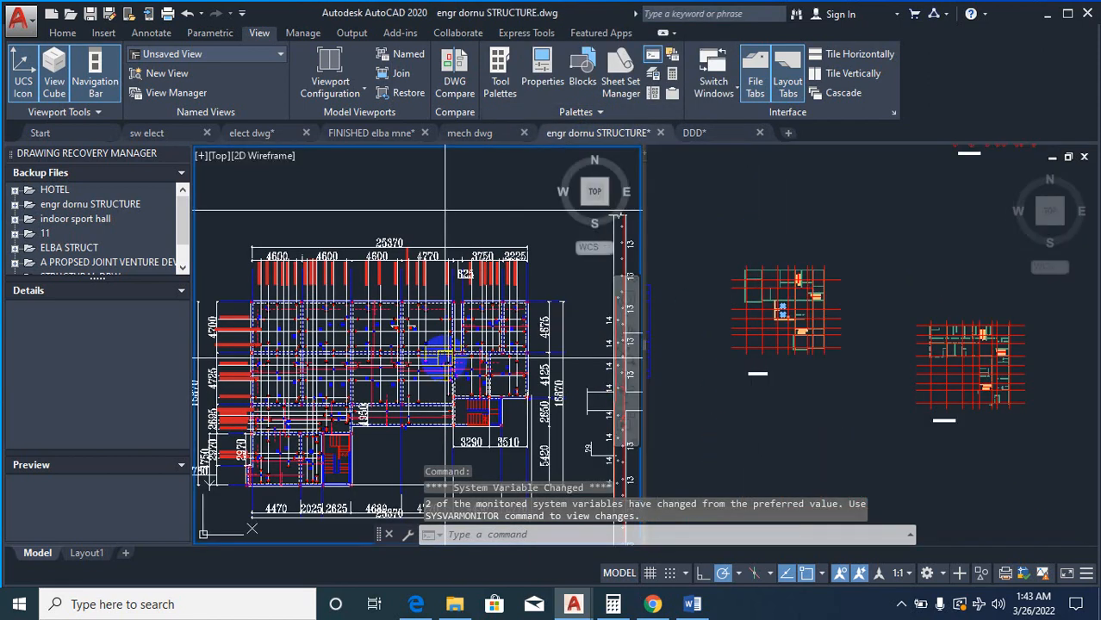
scroll(538, 236, "down", 12)
scroll(407, 324, "up", 2)
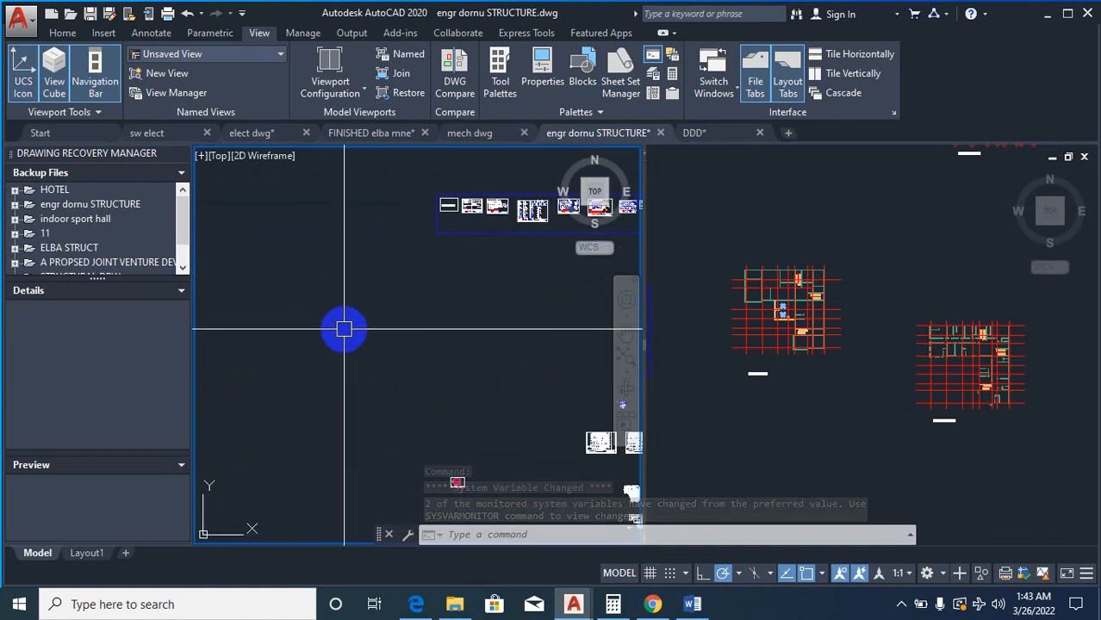
scroll(440, 265, "down", 5)
scroll(262, 344, "up", 5)
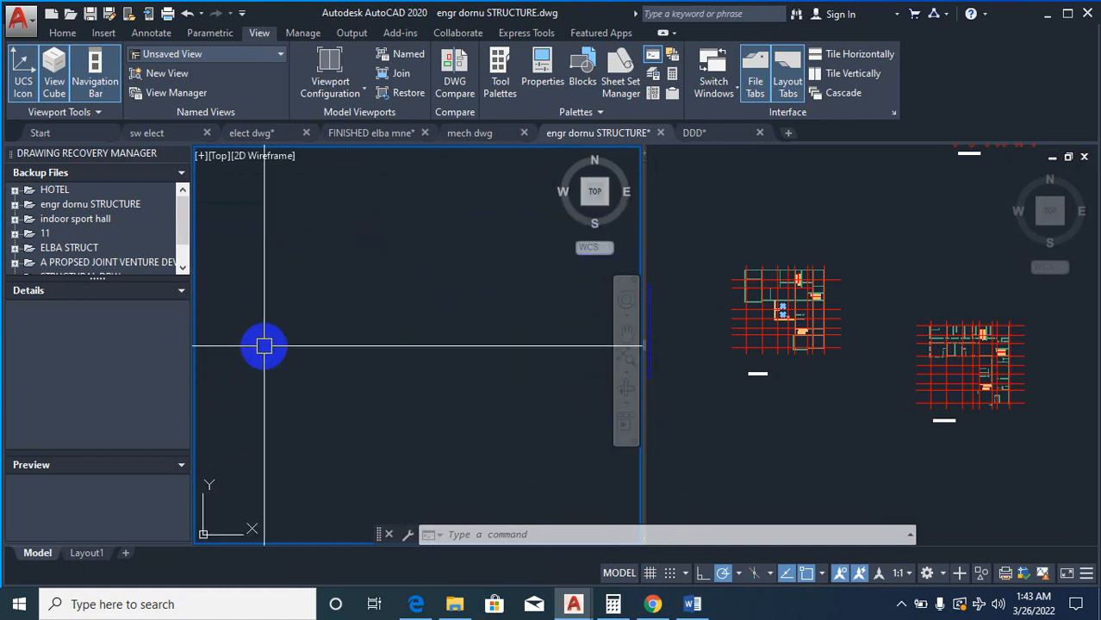
Step: Paste the copied structural drawings into the empty area of the active viewport in the STRUCTURE drawing
right_click(305, 315)
mouse_move(406, 67)
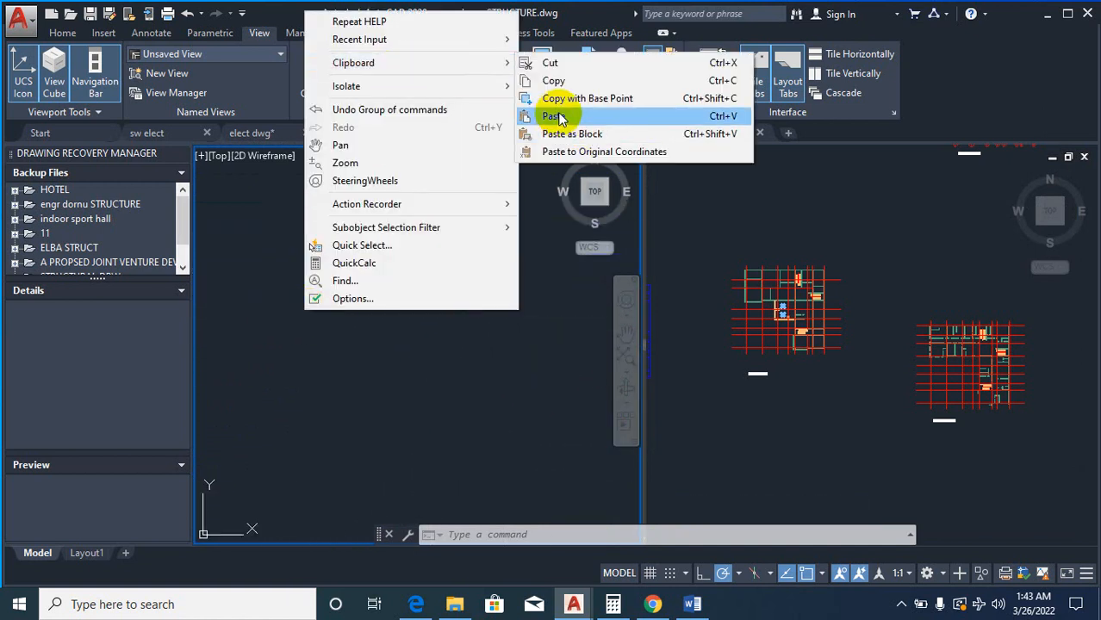
left_click(556, 117)
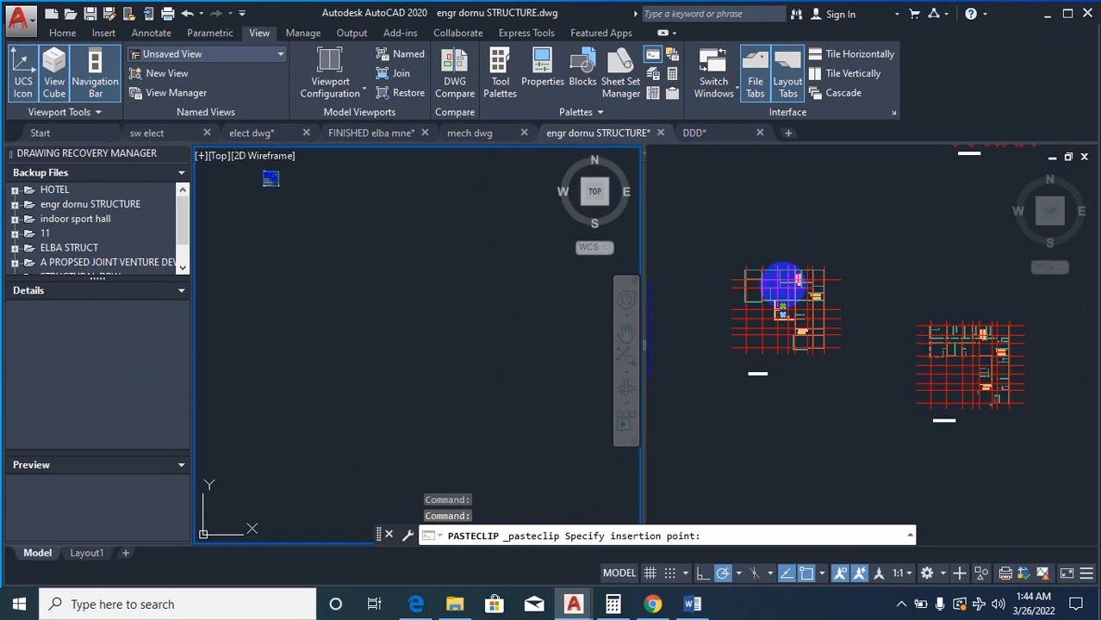
mouse_move(652, 604)
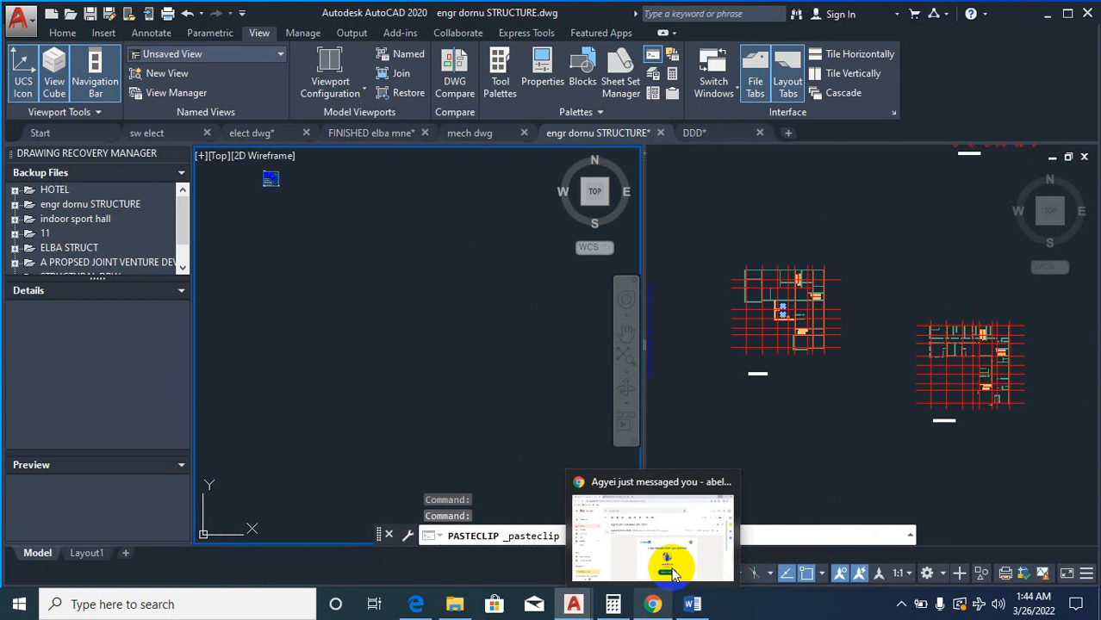
left_click(267, 179)
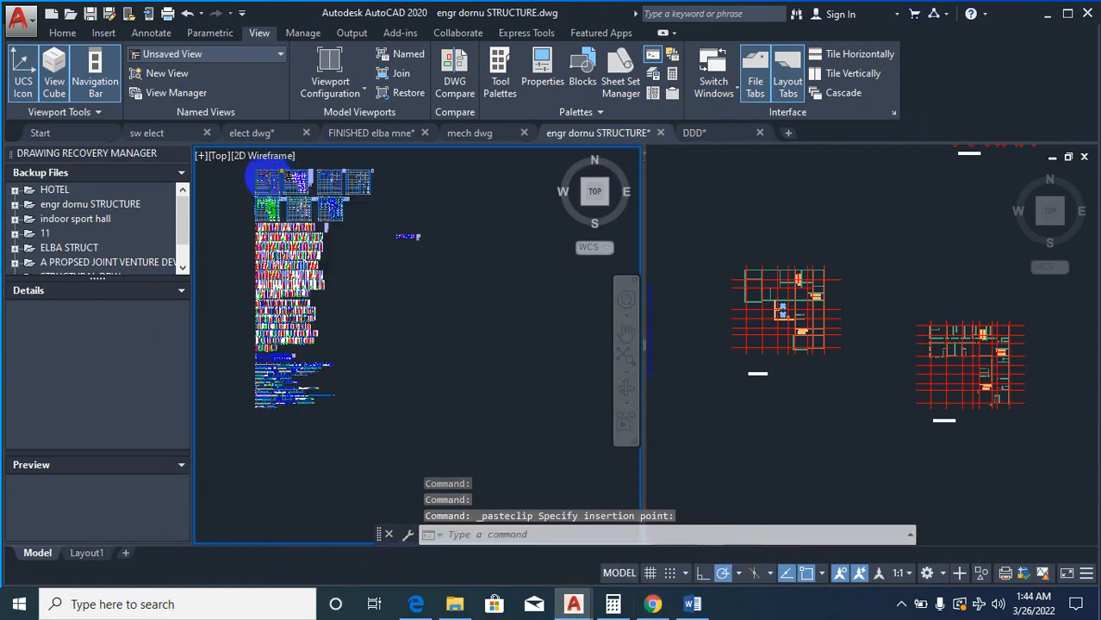
scroll(258, 179, "up", 5)
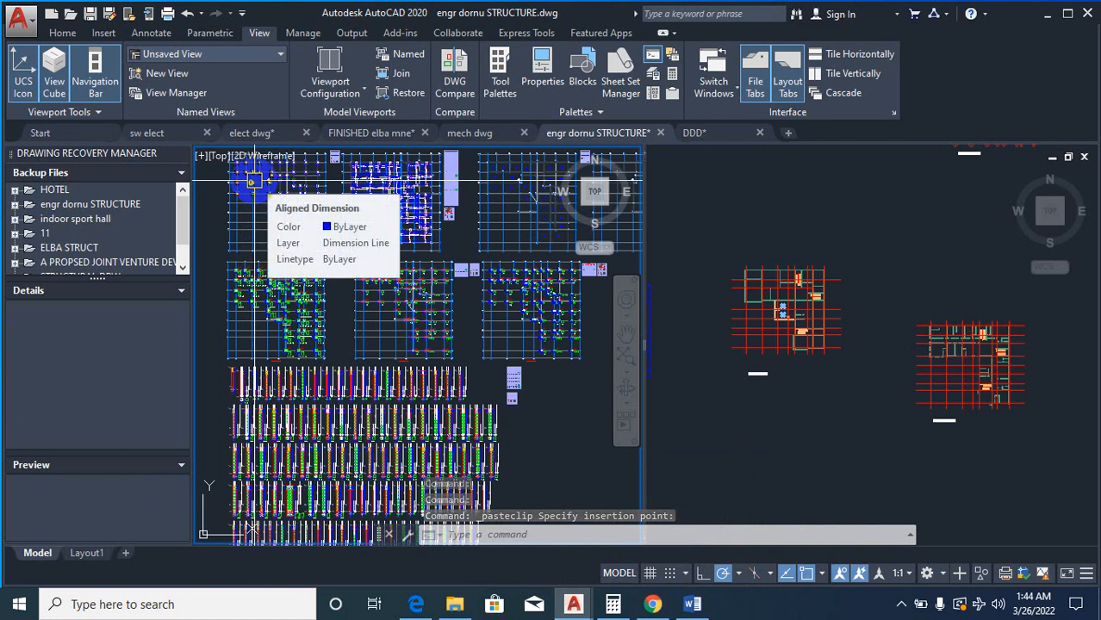
scroll(324, 394, "down", 4)
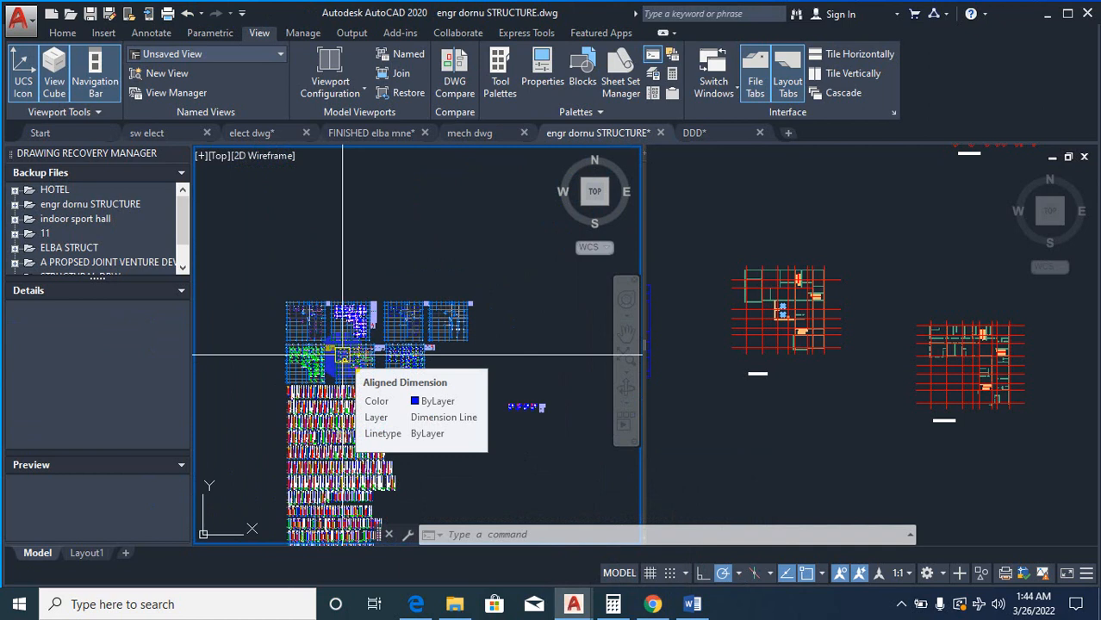
Step: Activate the viewport with the existing sheets and show the empty space beside and below the framed sheet row
scroll(290, 267, "up", 6)
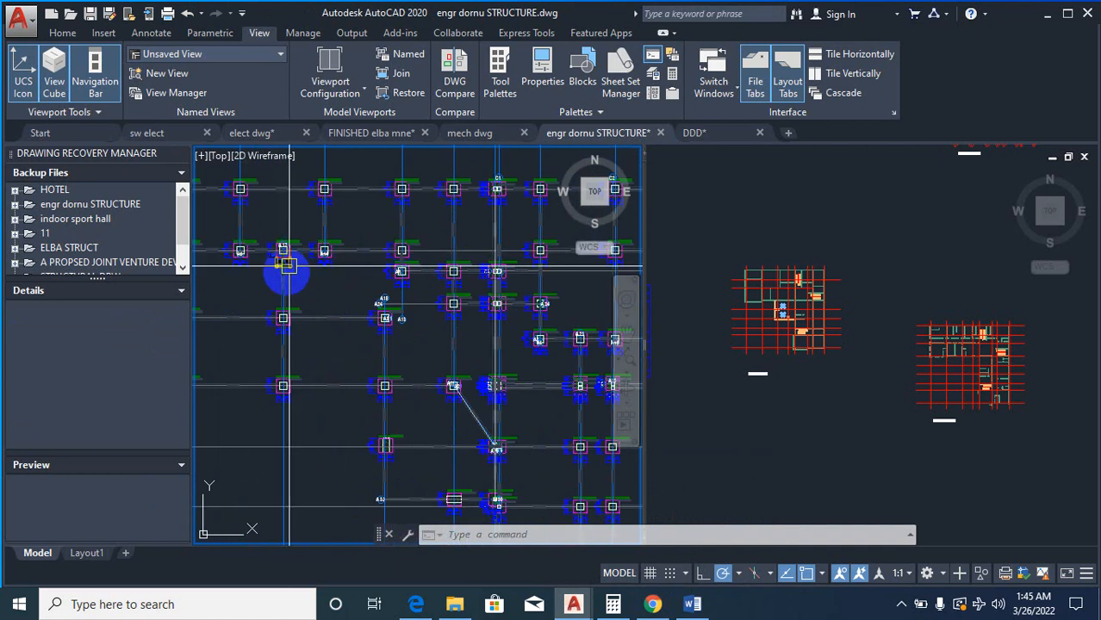
scroll(319, 285, "down", 5)
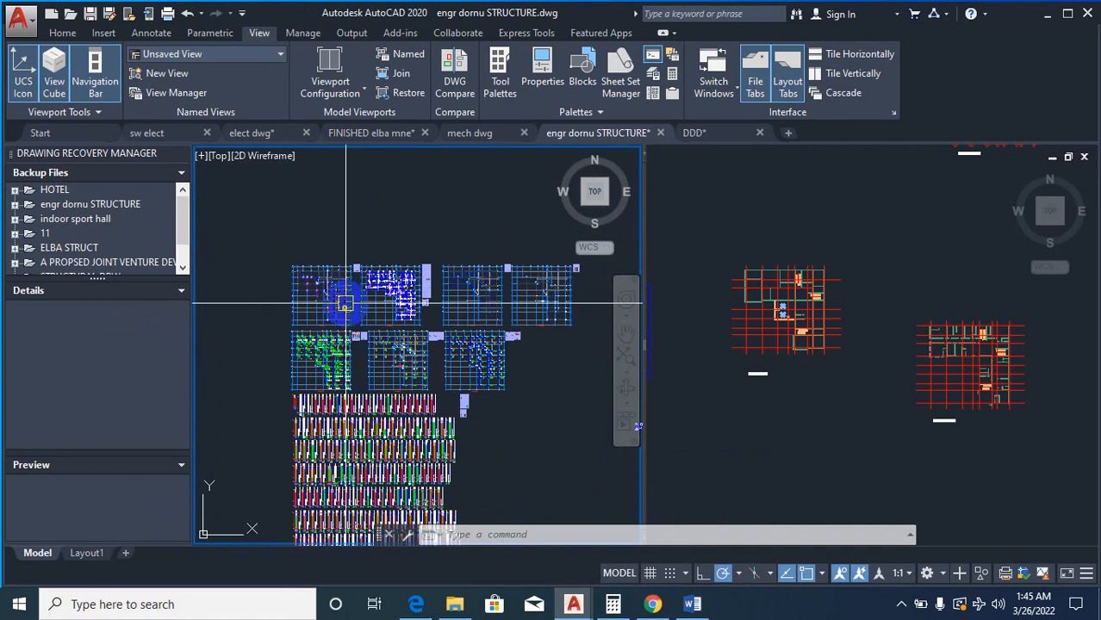
left_click(973, 430)
scroll(757, 369, "down", 7)
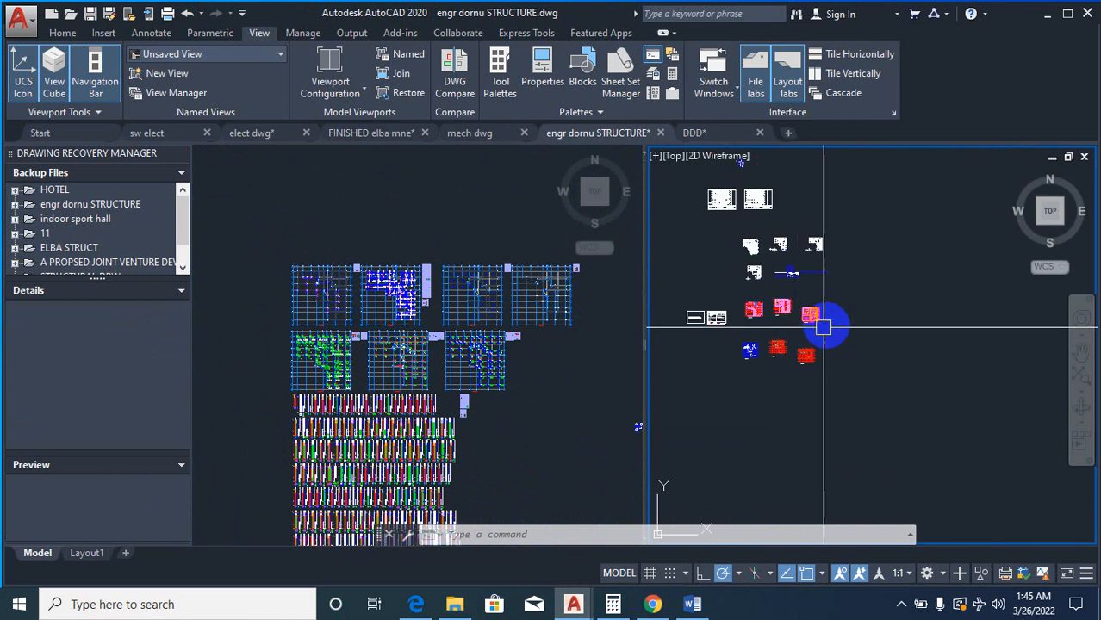
scroll(855, 314, "down", 5)
scroll(922, 161, "up", 5)
scroll(905, 188, "down", 3)
middle_click_drag(787, 197, 637, 208)
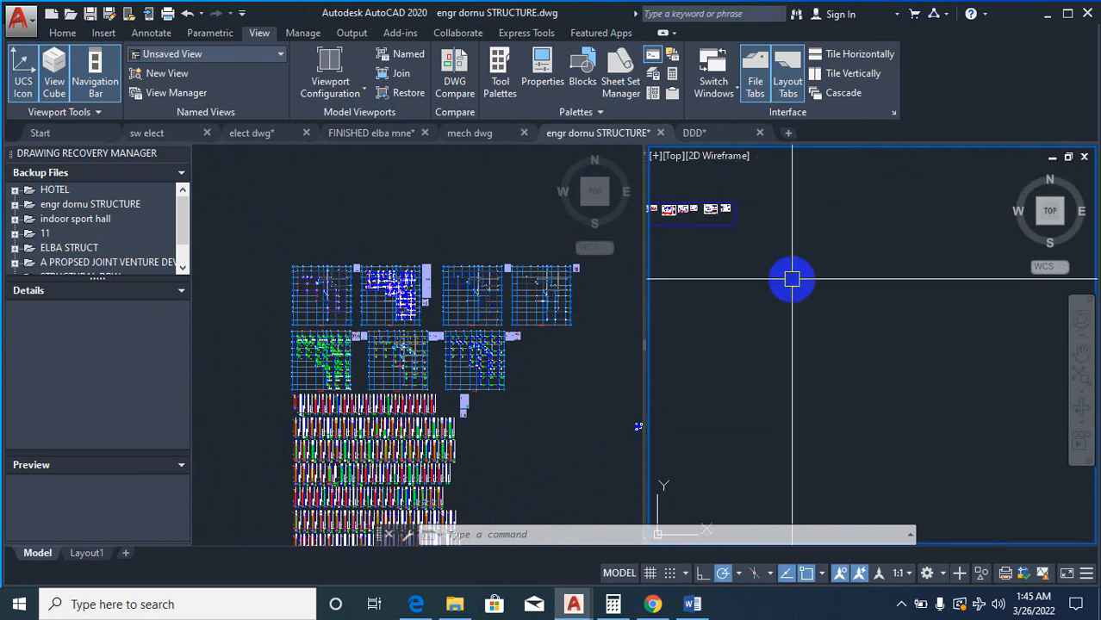
scroll(827, 302, "up", 2)
Step: Move the storey 0 grid plan from the pasted drawings into the empty space below the framed sheet row in the other viewport
left_click(327, 296)
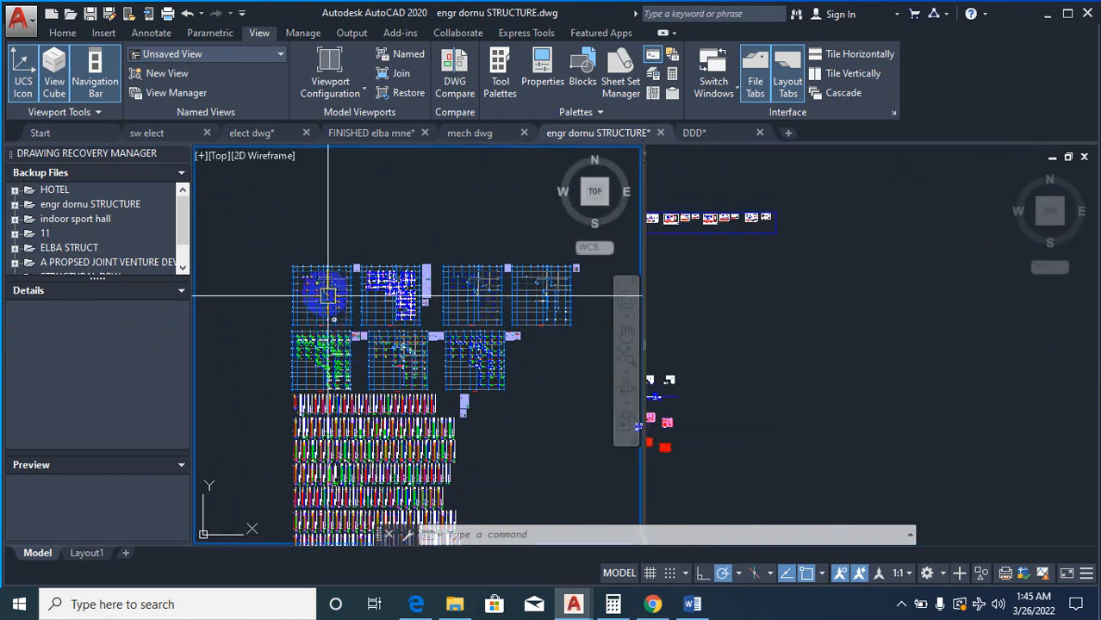
scroll(327, 295, "up", 5)
scroll(379, 431, "down", 3)
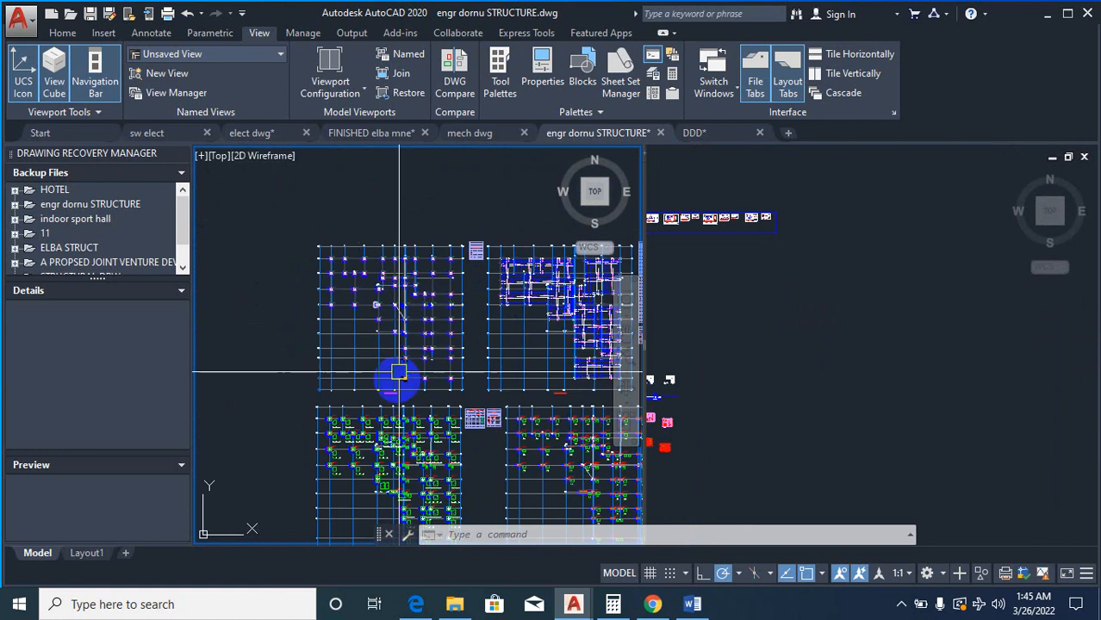
scroll(398, 373, "up", 6)
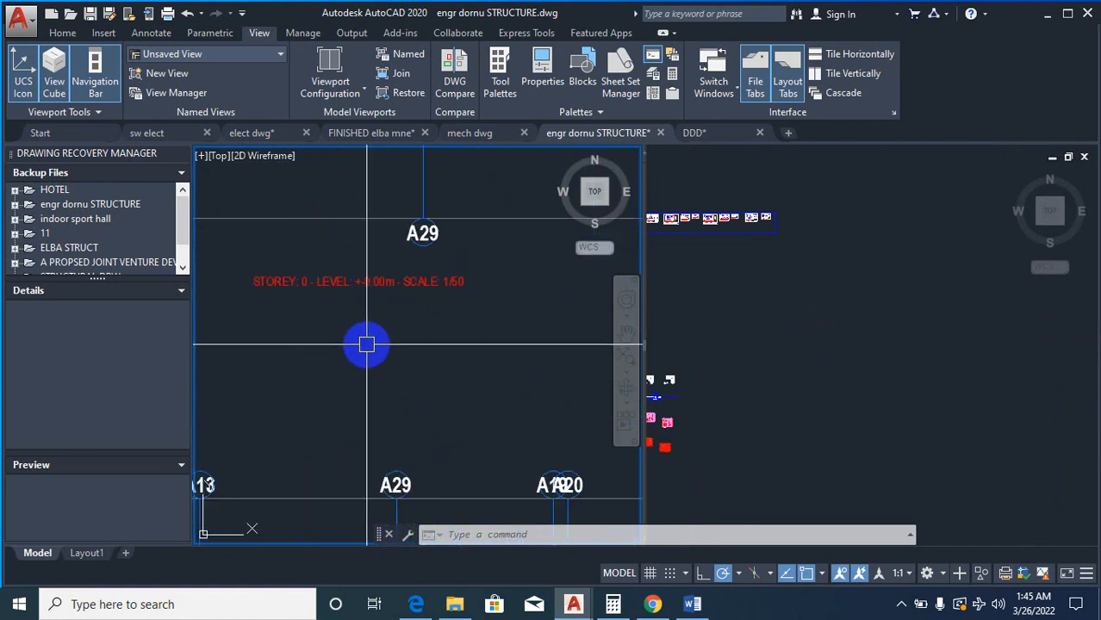
scroll(366, 345, "down", 7)
type("m")
key("Return")
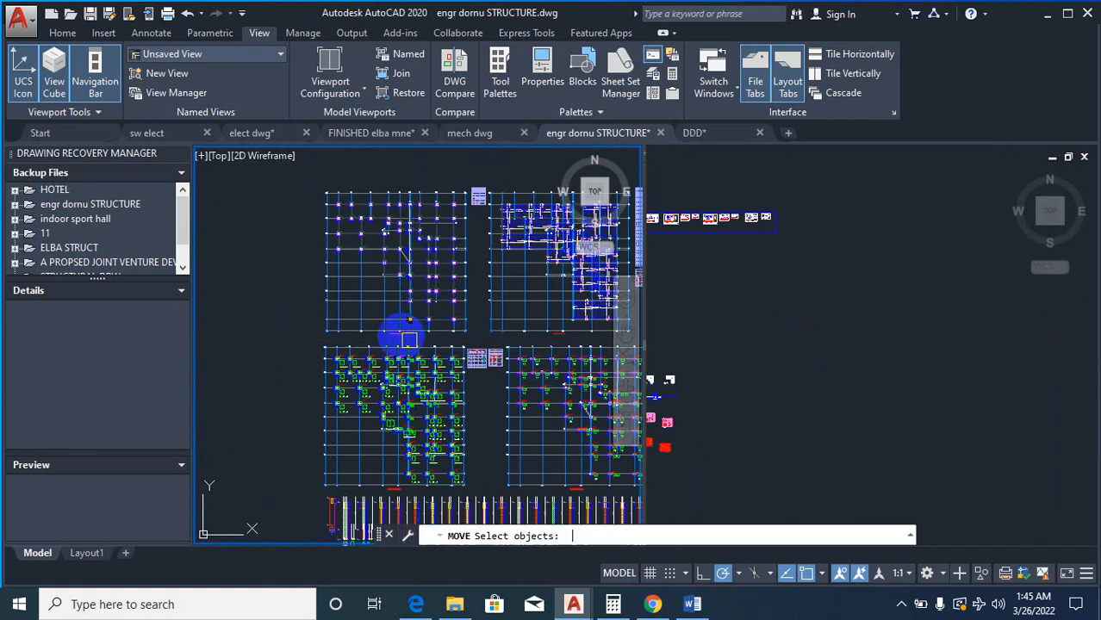
scroll(320, 173, "up", 2)
left_click(286, 172)
scroll(370, 303, "down", 2)
scroll(480, 392, "up", 1)
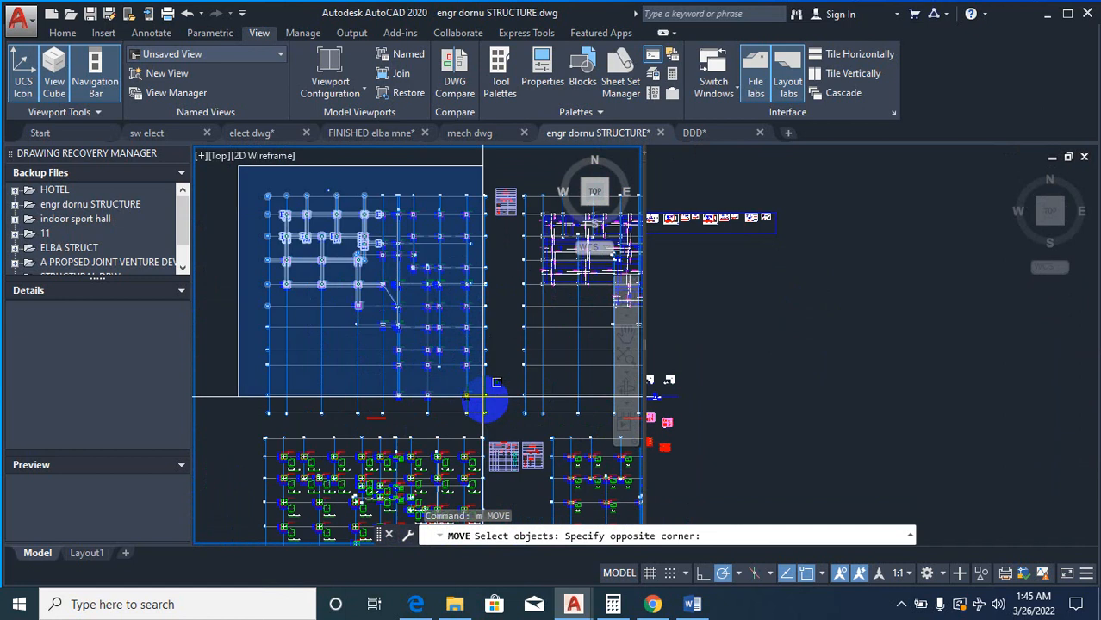
left_click(506, 420)
left_click(500, 412)
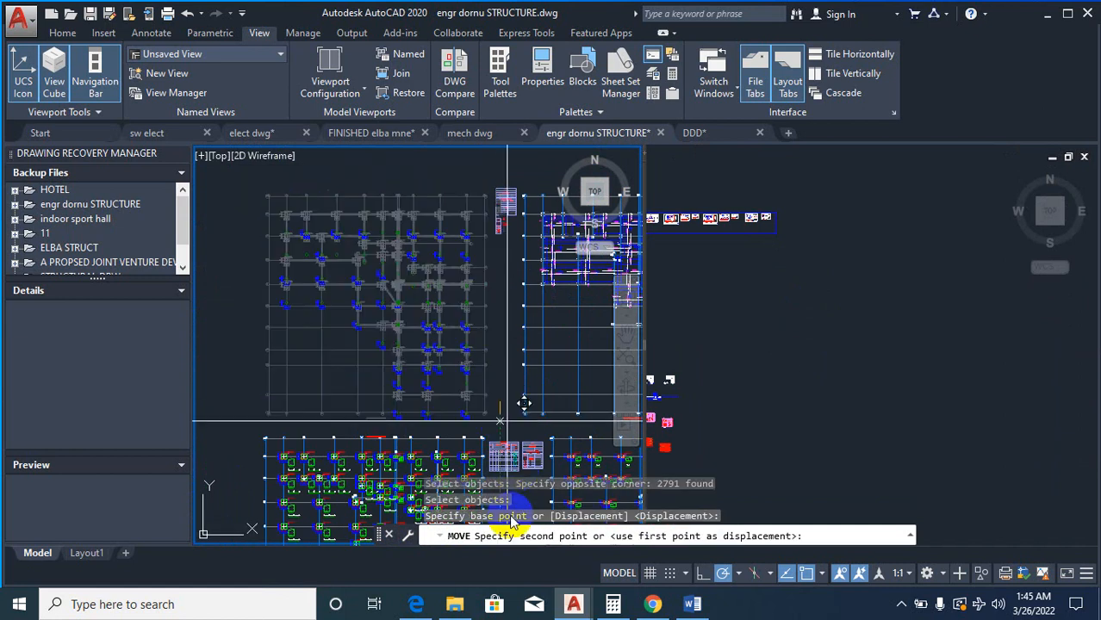
left_click(841, 293)
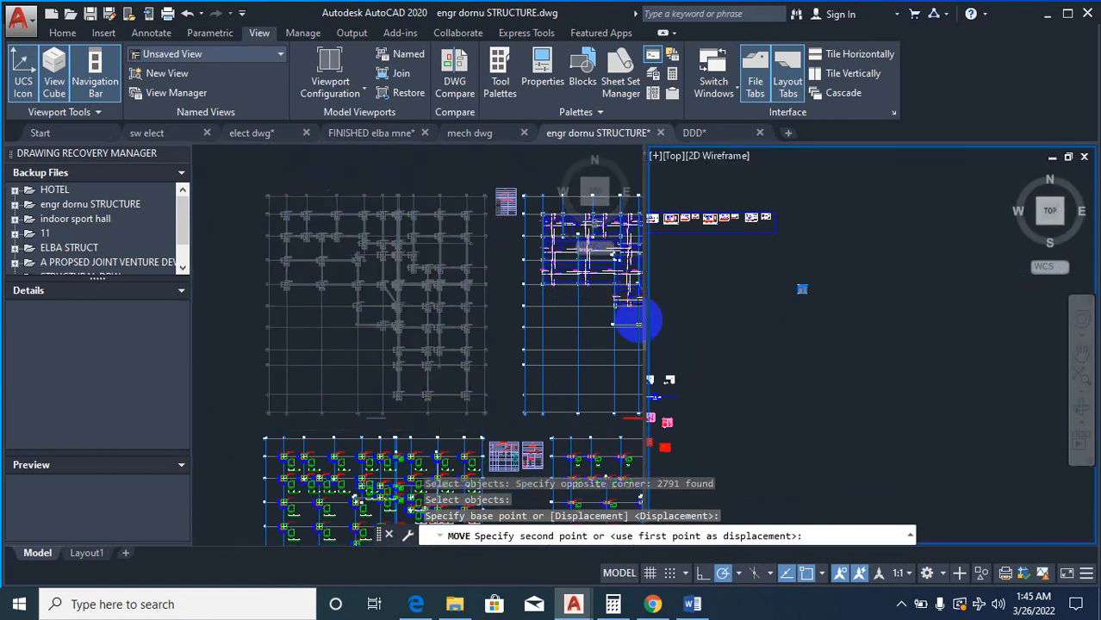
Step: Examine the remaining pasted plans, column and beam details, and the isolated row of details beside them
left_click(444, 375)
scroll(331, 256, "up", 8)
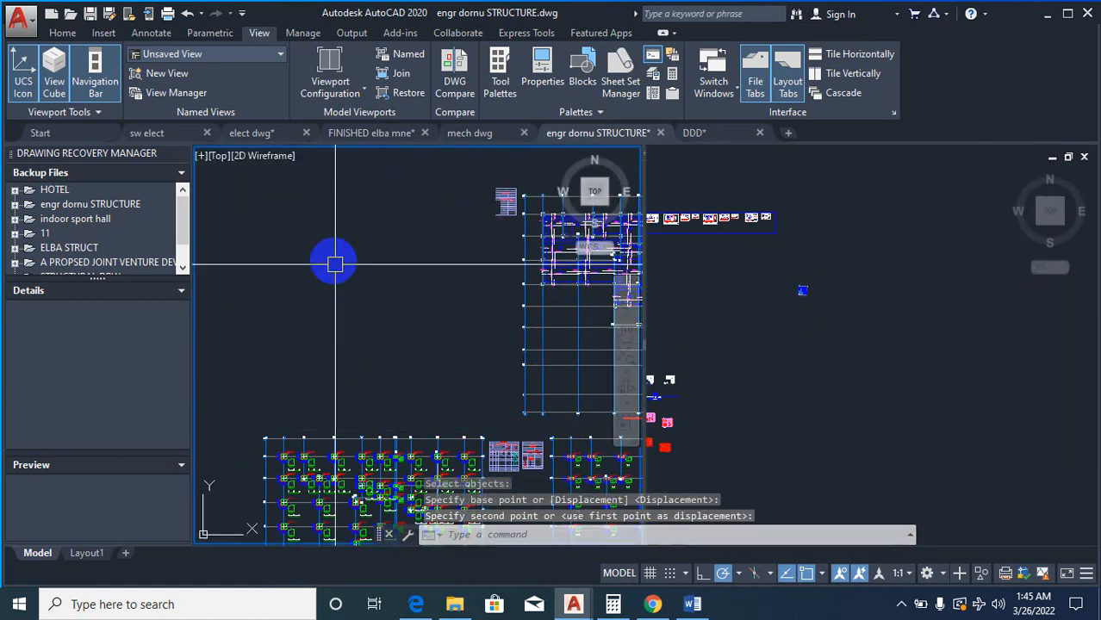
scroll(440, 295, "down", 6)
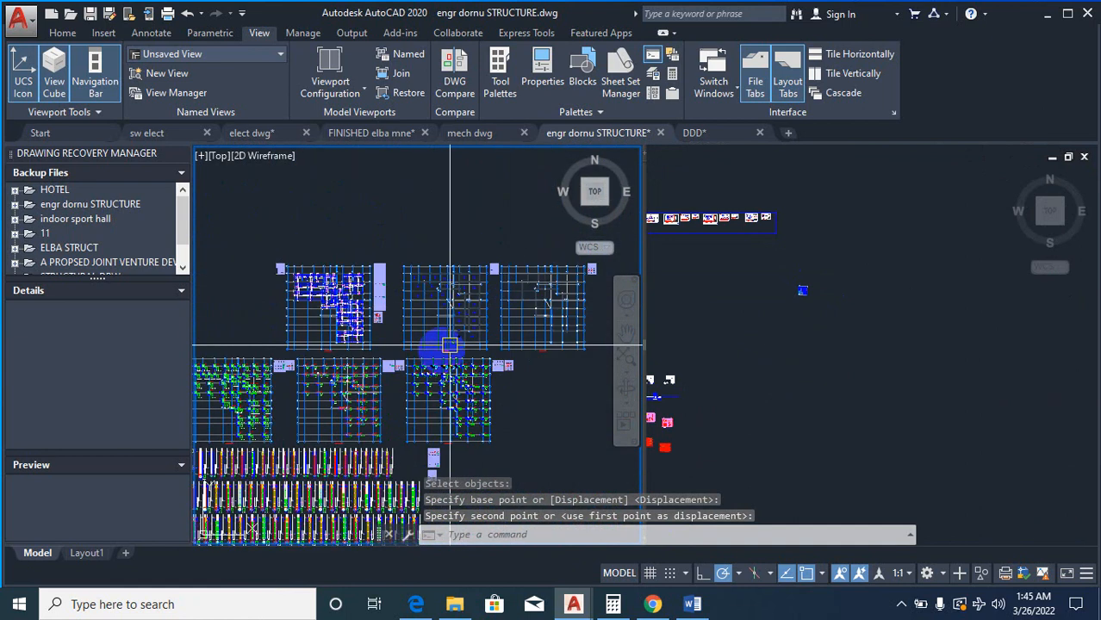
scroll(414, 387, "down", 3)
scroll(406, 482, "up", 5)
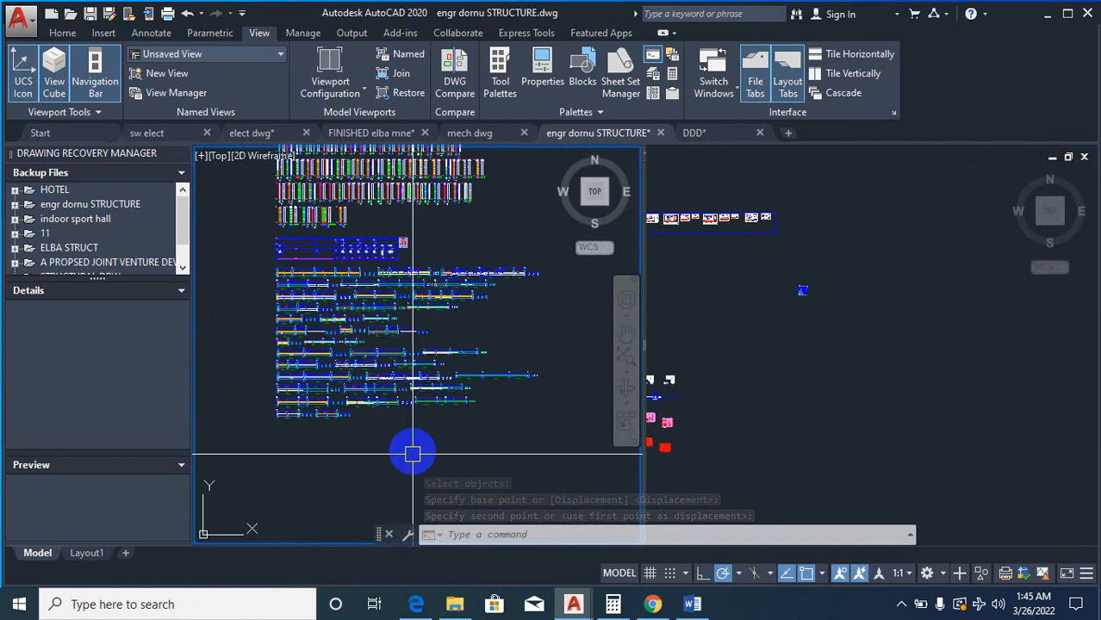
scroll(388, 397, "up", 8)
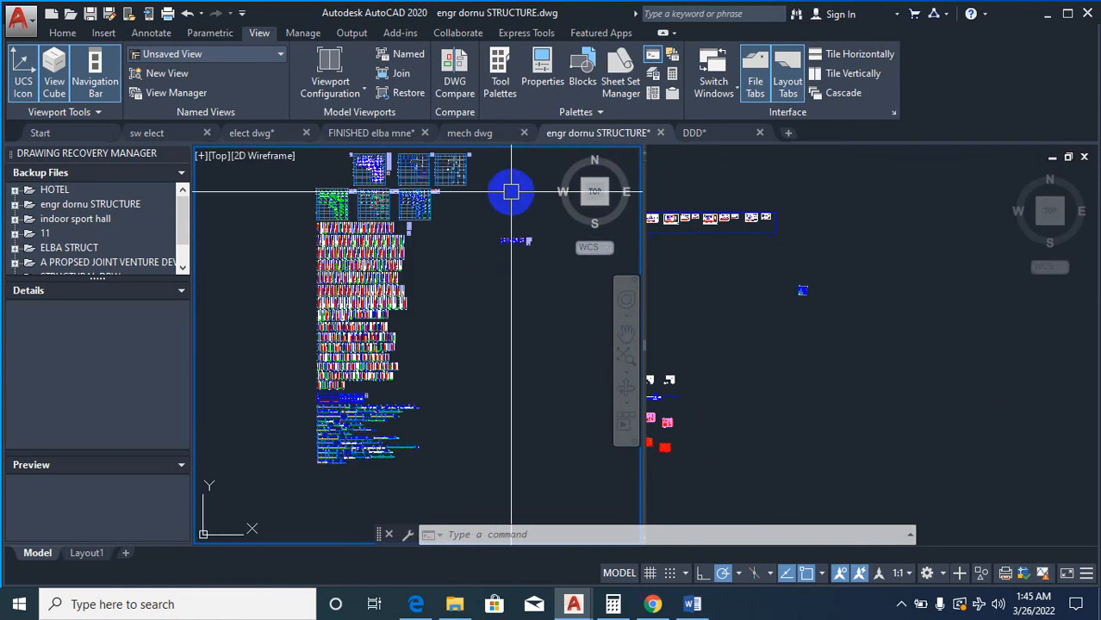
scroll(530, 362, "up", 5)
scroll(379, 388, "down", 4)
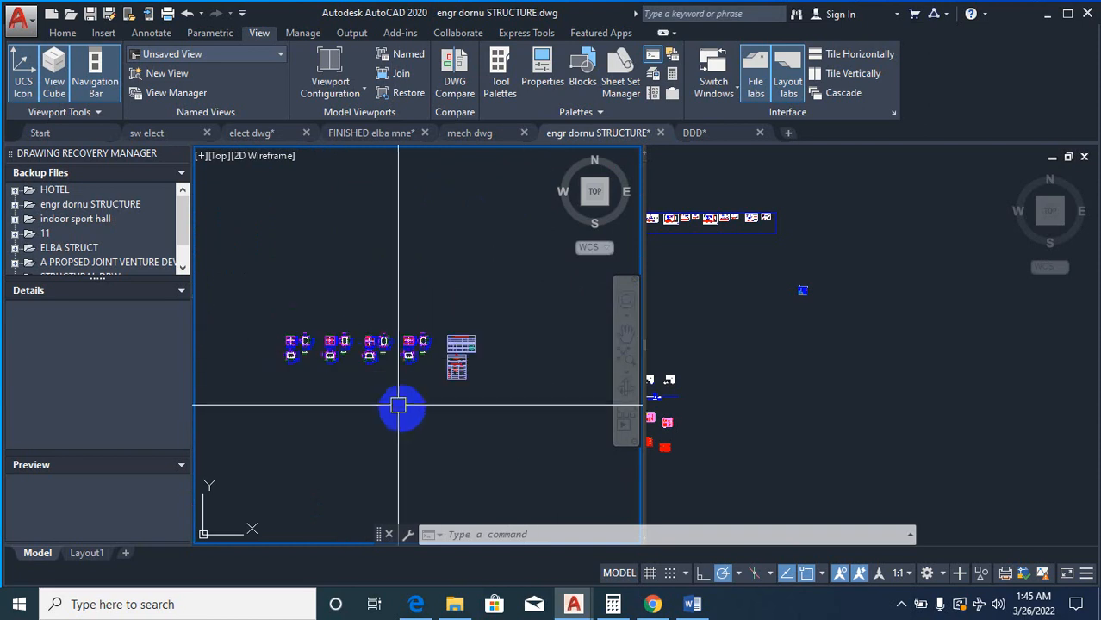
Step: Copy the isolated row of four detail groups with its schedule tables to empty space beside the moved grid plan
type("co")
key("Return")
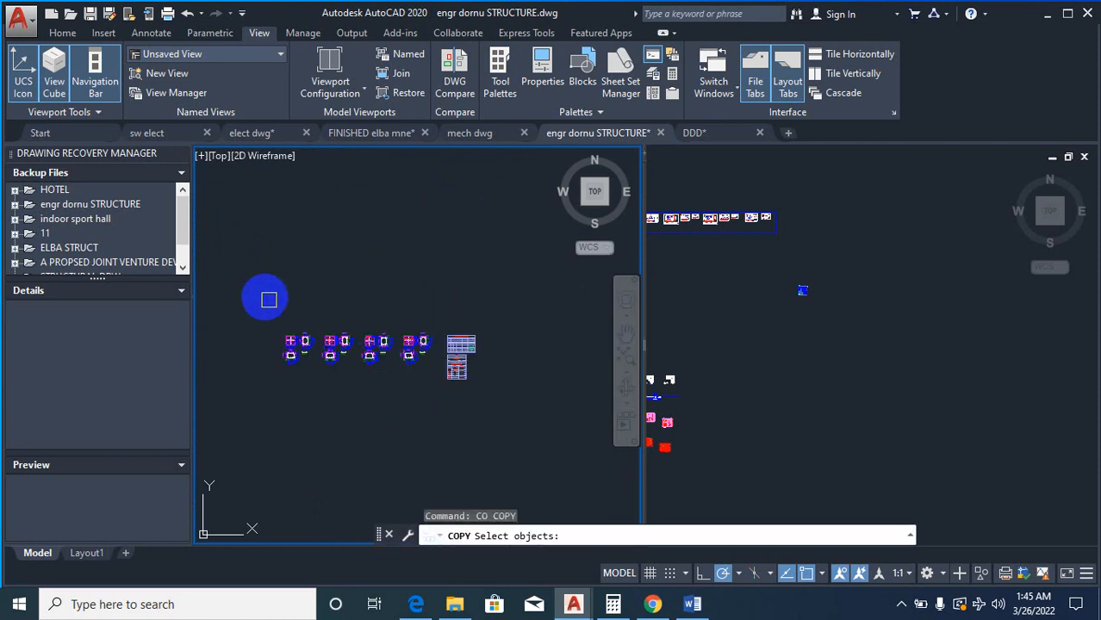
left_click(257, 293)
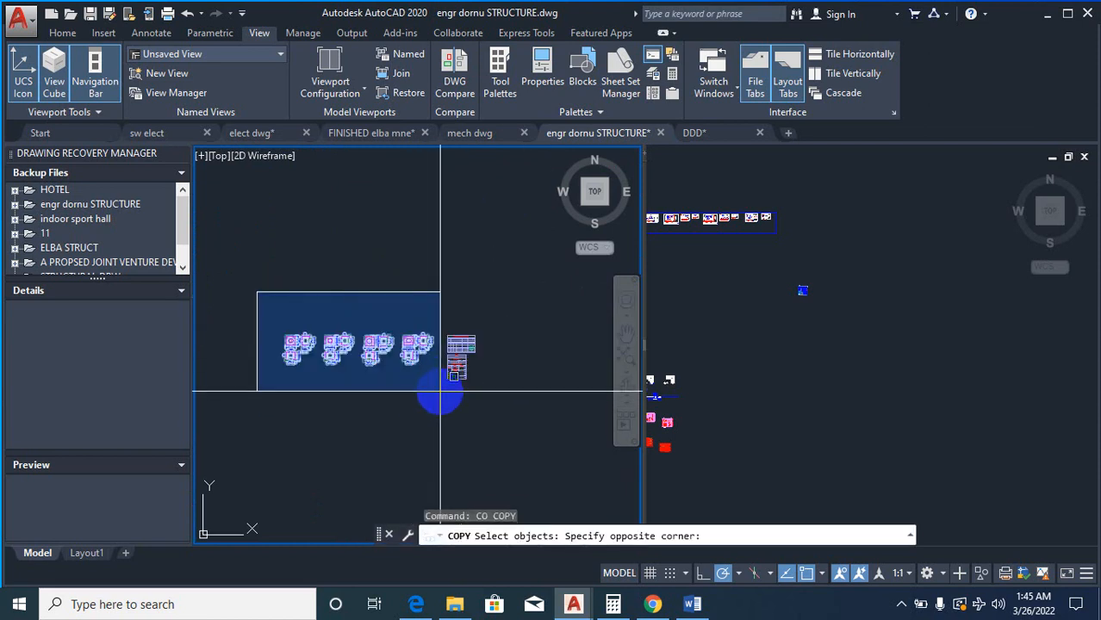
left_click(453, 394)
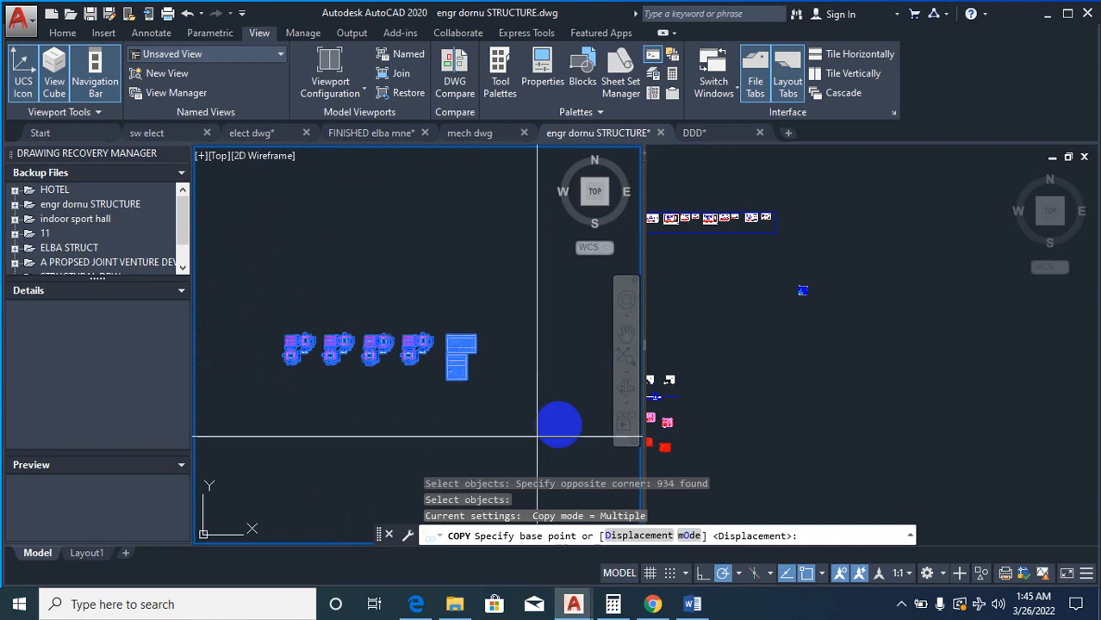
left_click(420, 417)
left_click(847, 332)
scroll(823, 287, "up", 3)
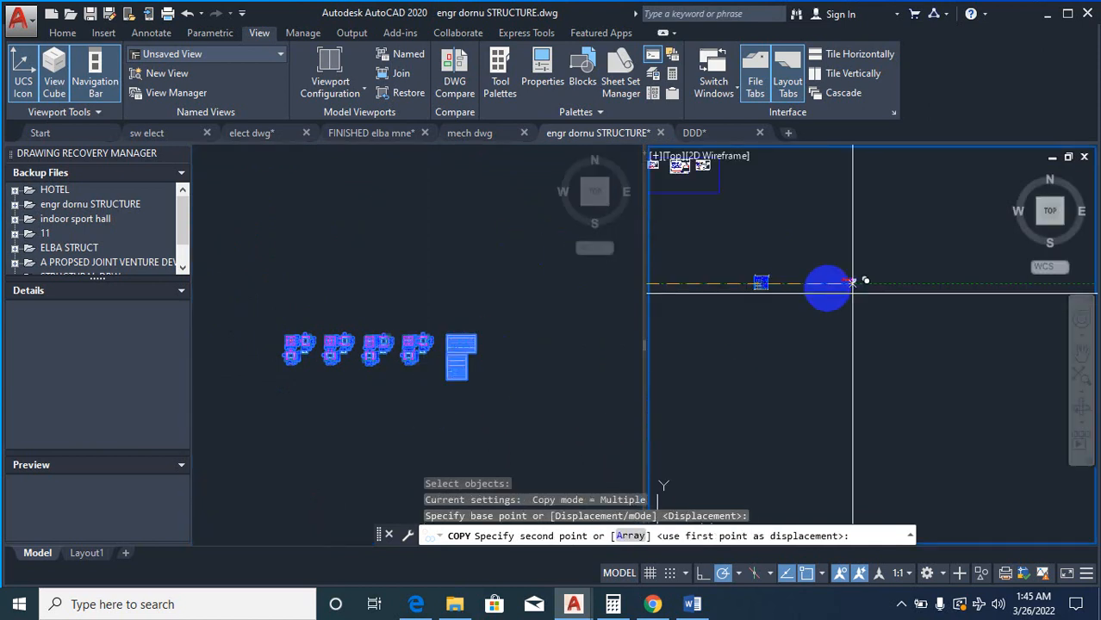
left_click(848, 266)
key("Escape")
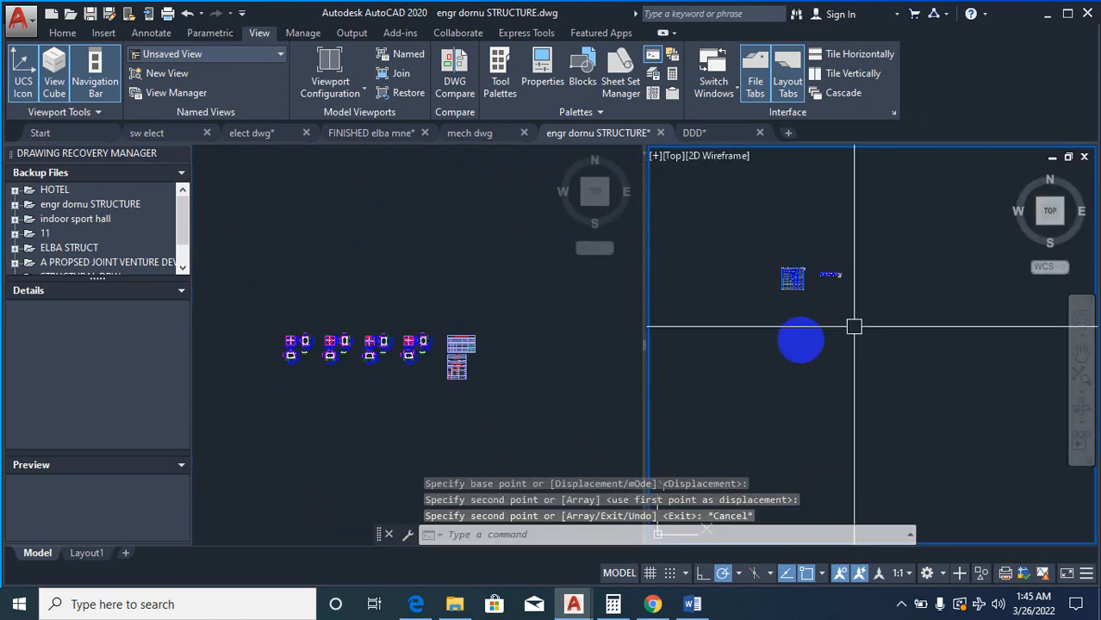
Step: Examine the pasted drawings down to the last row of column reinforcement details above the column schedule
left_click(492, 368)
scroll(560, 271, "down", 9)
scroll(493, 420, "up", 6)
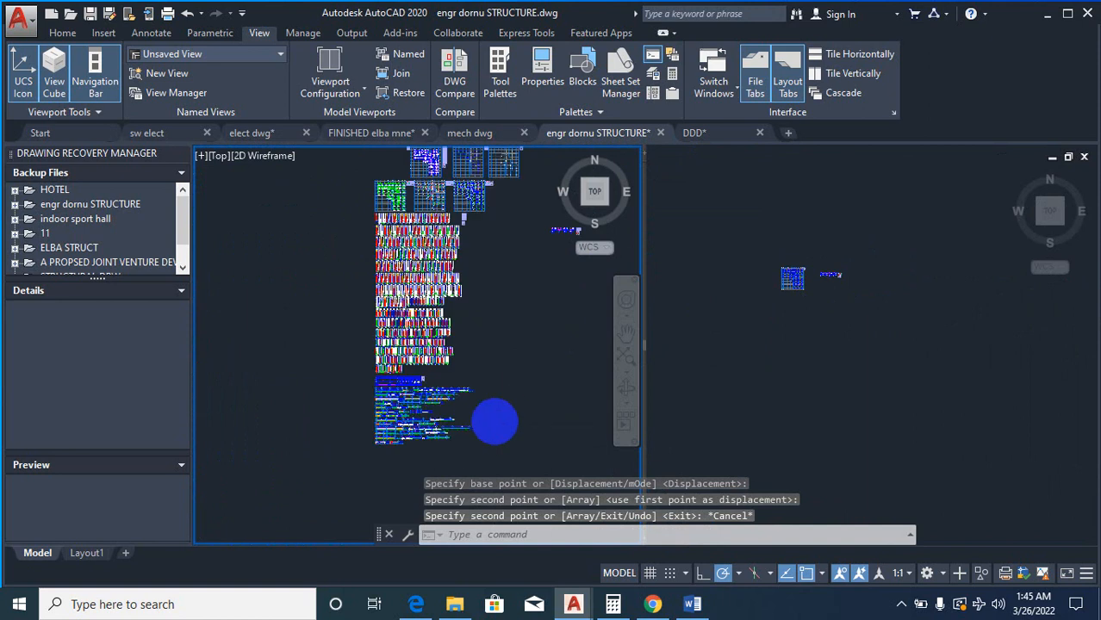
scroll(442, 299, "up", 2)
scroll(352, 371, "down", 4)
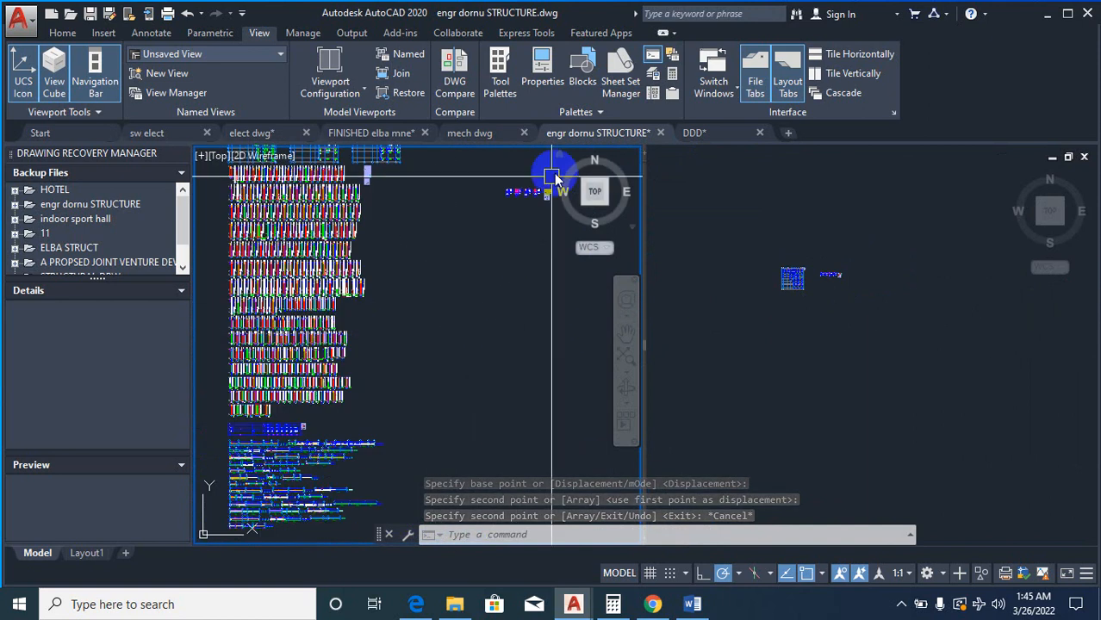
scroll(556, 175, "up", 3)
scroll(482, 250, "down", 5)
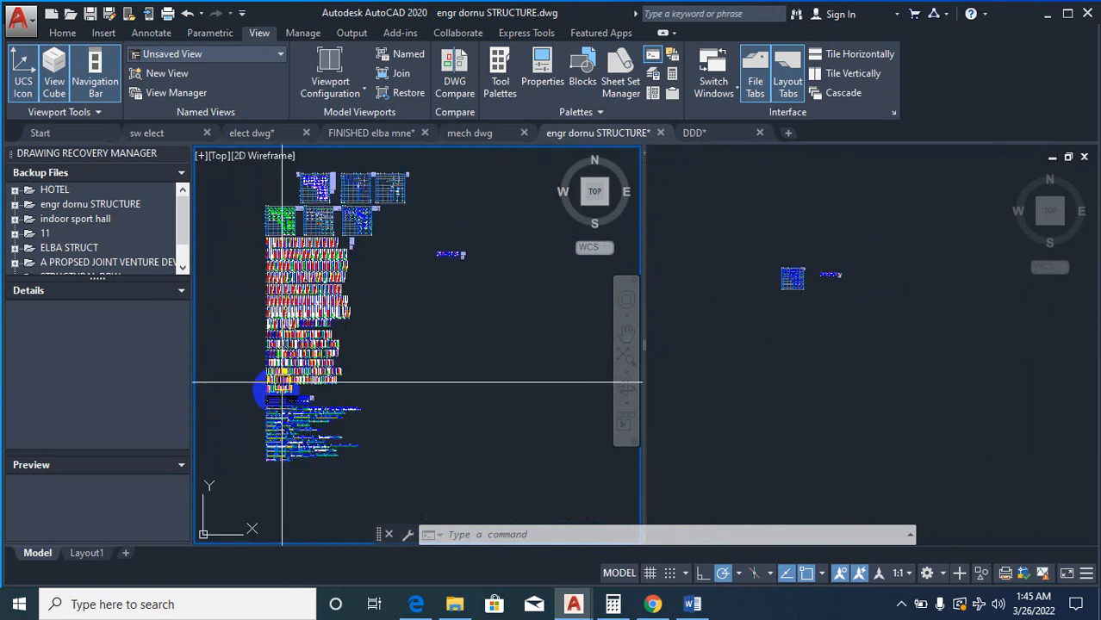
scroll(239, 378, "up", 3)
scroll(238, 379, "up", 3)
Step: Copy the last row of column reinforcement details to the space directly below the four copied detail groups
type("o")
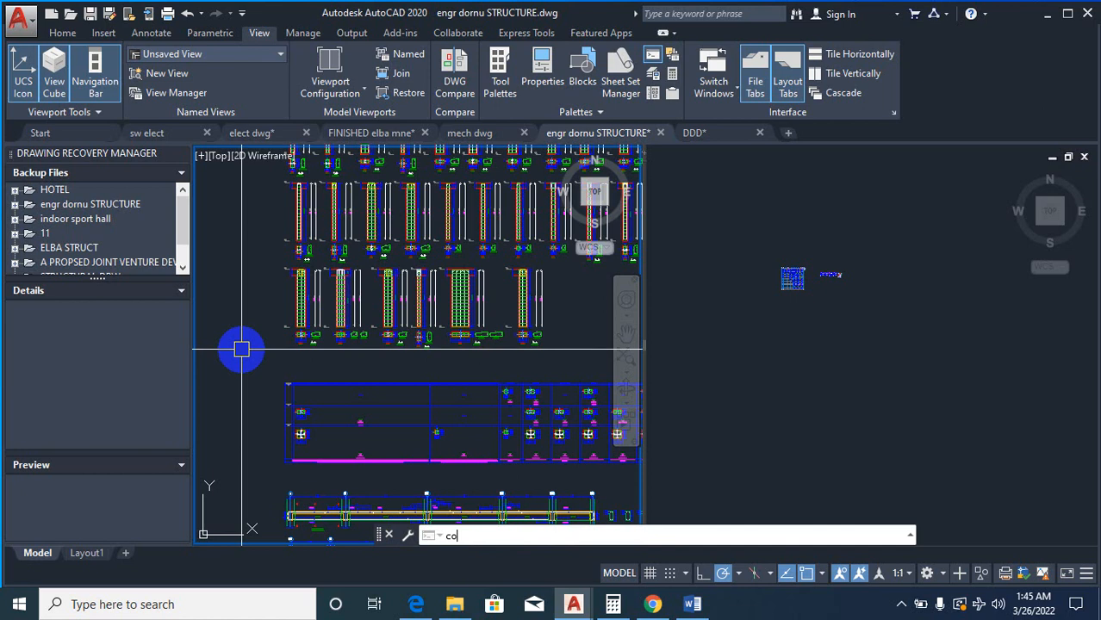
key("Return")
scroll(259, 302, "up", 5)
left_click(252, 236)
scroll(400, 372, "down", 4)
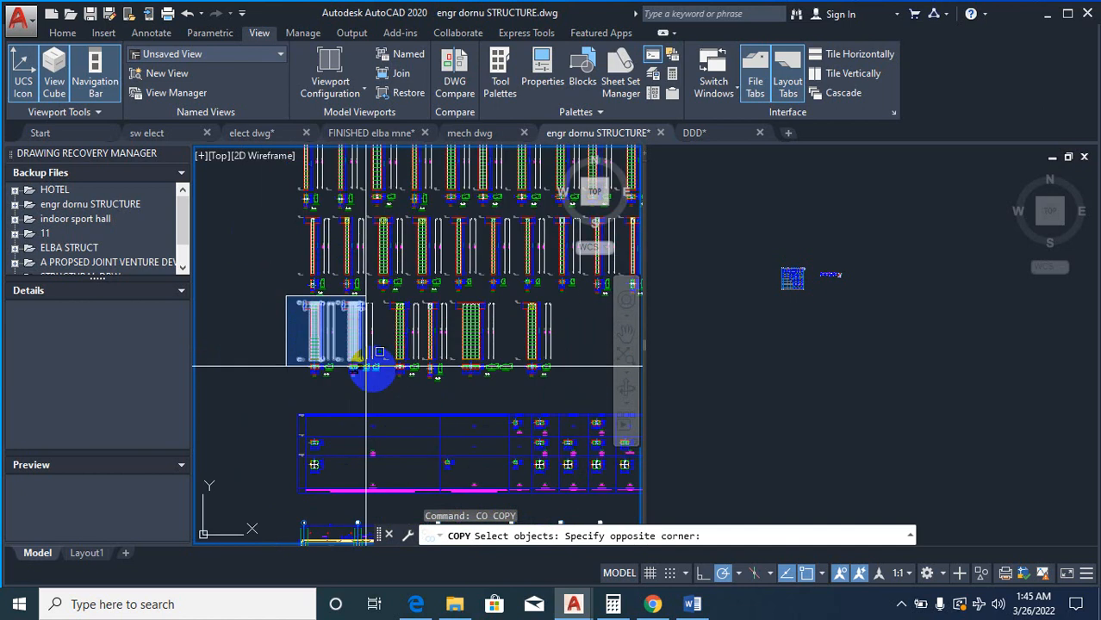
left_click(565, 384)
key("Return")
left_click(564, 360)
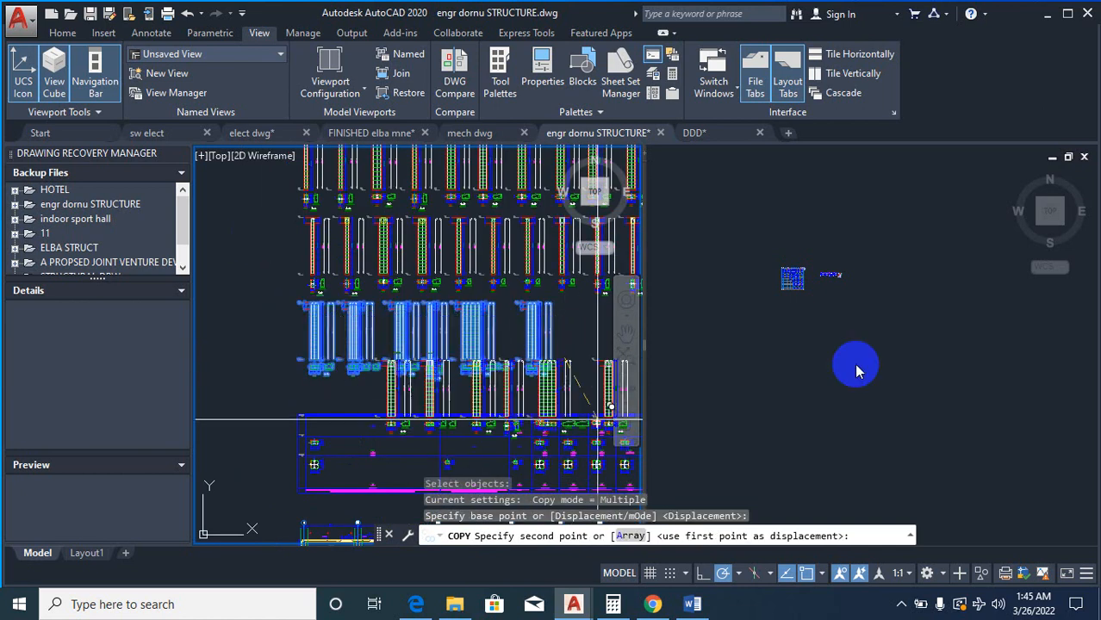
left_click(850, 368)
scroll(887, 289, "up", 5)
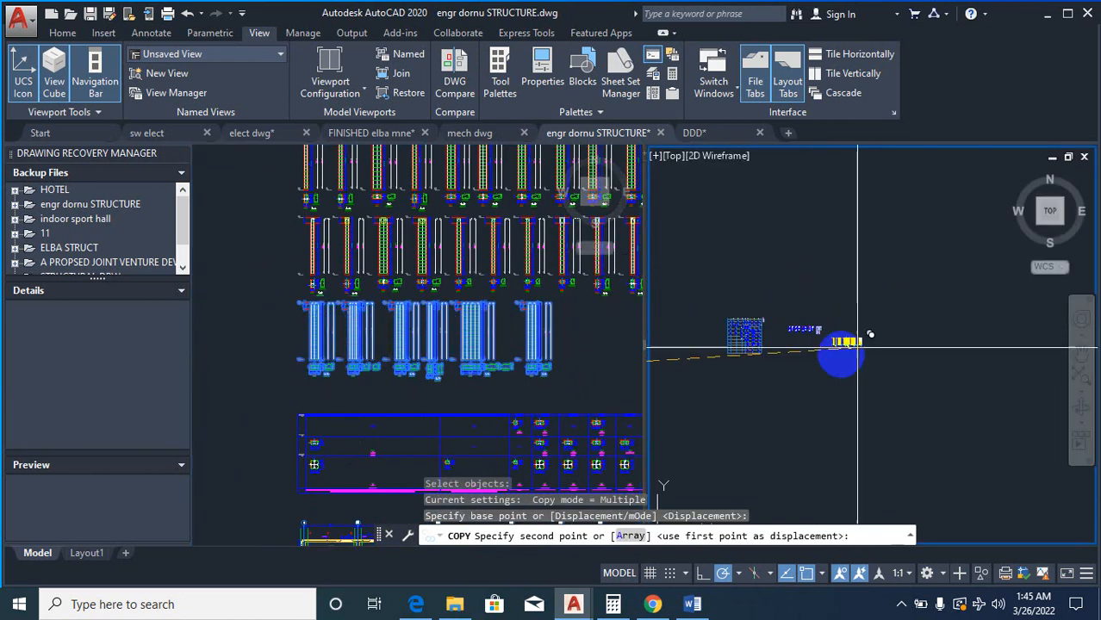
scroll(841, 357, "up", 2)
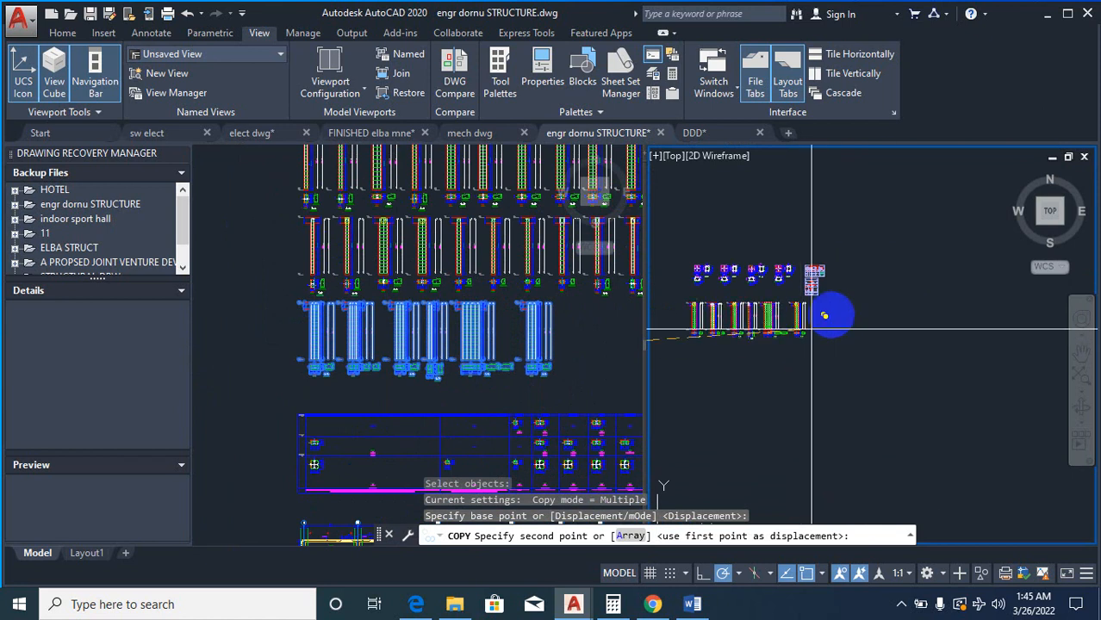
left_click(812, 329)
scroll(898, 276, "down", 4)
key("Escape")
Step: Examine the transferred plan and details together with the existing framed sheets around them
scroll(806, 354, "down", 8)
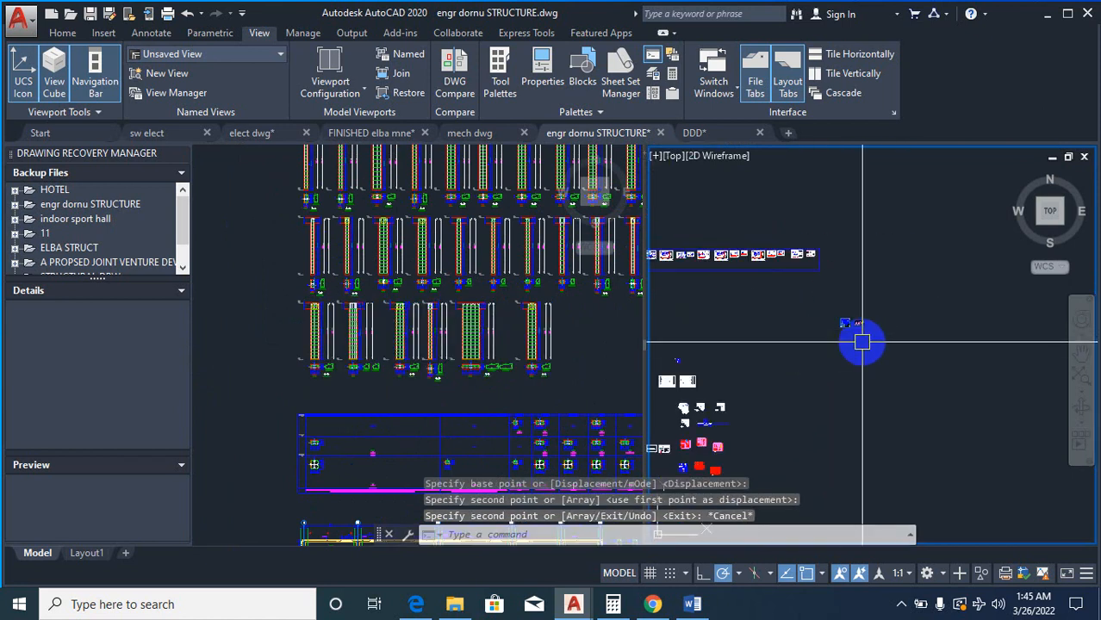
scroll(862, 334, "up", 2)
scroll(885, 320, "down", 5)
scroll(888, 323, "up", 5)
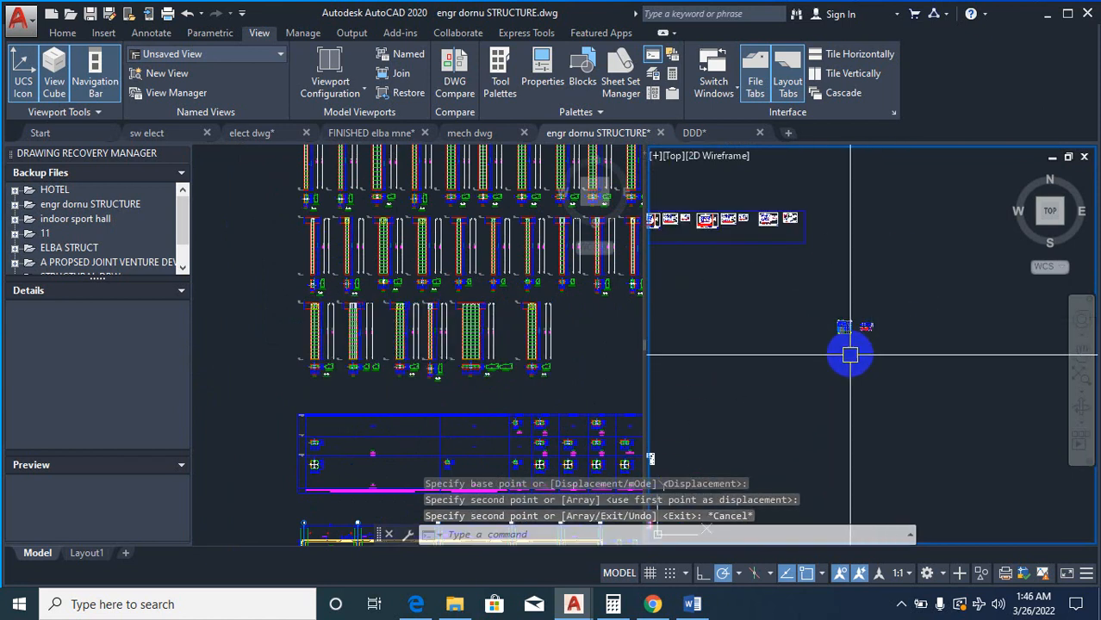
scroll(890, 338, "up", 2)
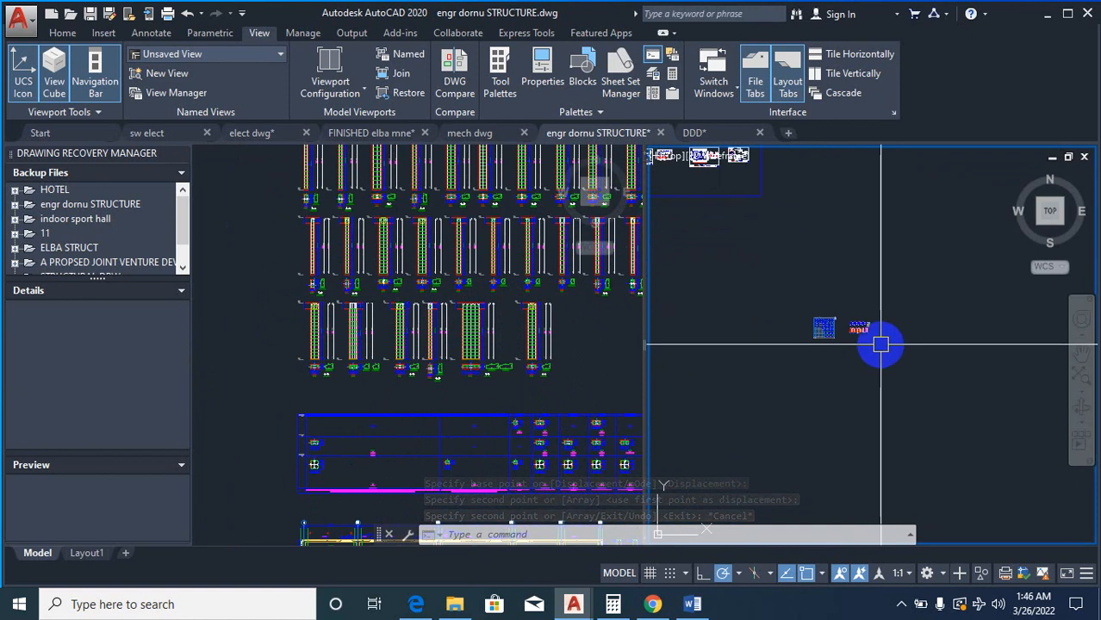
scroll(880, 344, "up", 2)
scroll(846, 331, "down", 6)
scroll(696, 289, "down", 2)
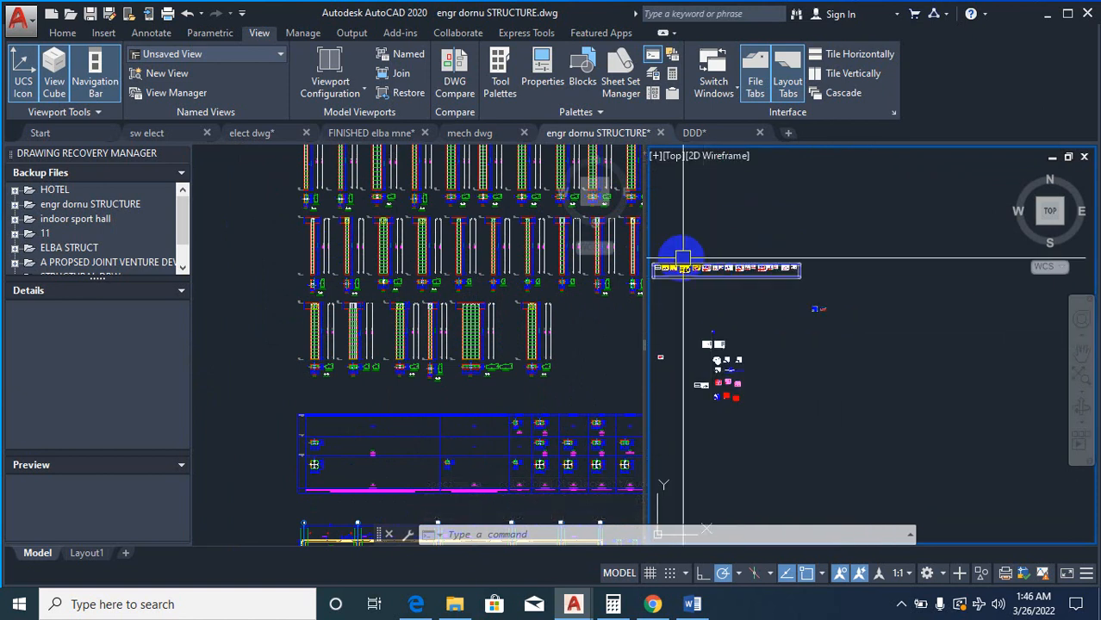
Step: Copy the title-block frame of the third existing sheet over the transferred grid plan
scroll(683, 257, "up", 3)
scroll(786, 314, "down", 2)
scroll(793, 321, "up", 1)
type("ct objects:")
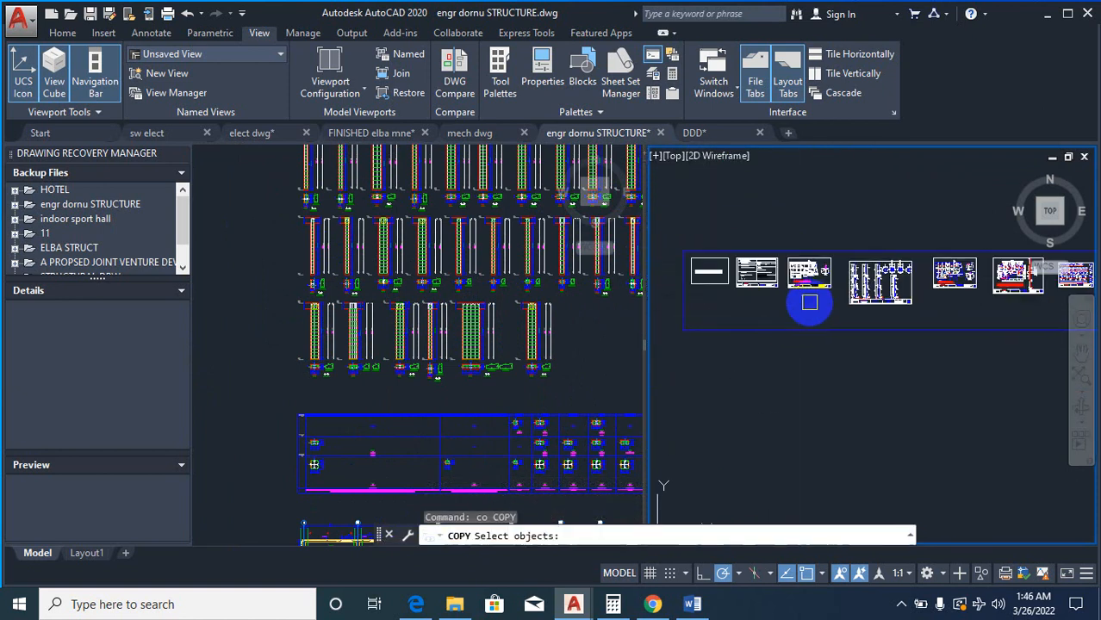
scroll(810, 302, "up", 3)
left_click(848, 238)
key("space")
left_click(904, 247)
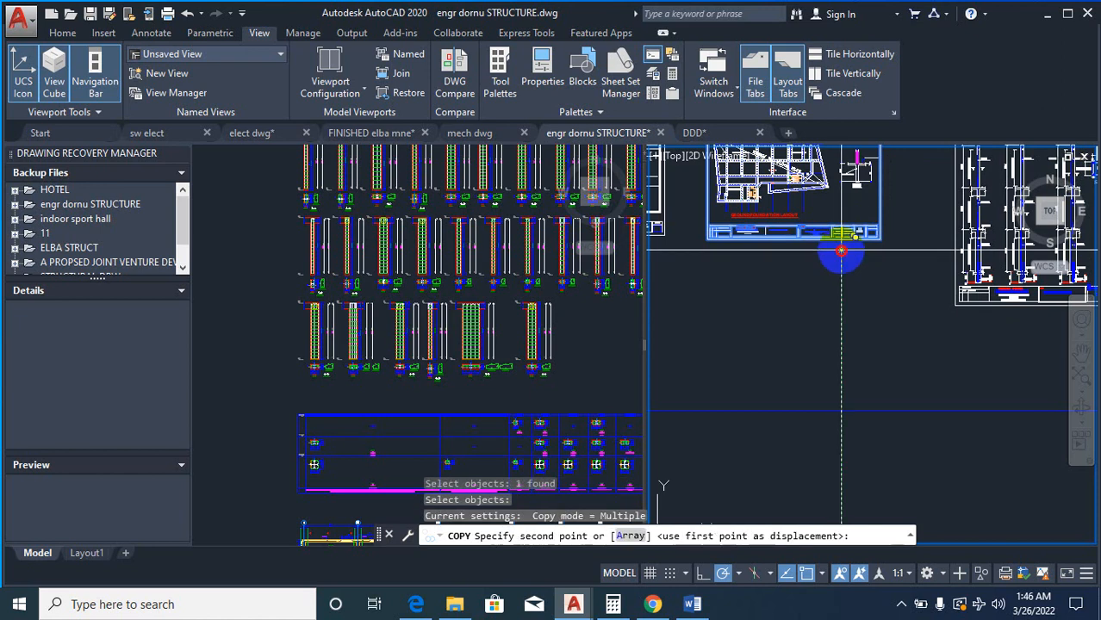
scroll(701, 247, "down", 2)
scroll(791, 298, "down", 4)
scroll(792, 369, "up", 3)
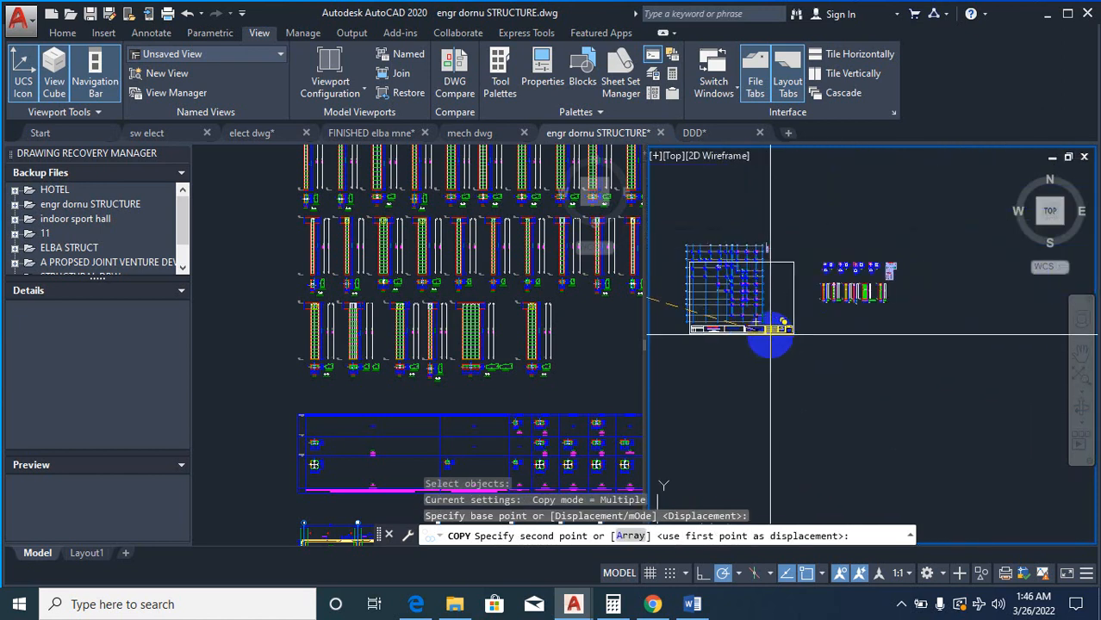
left_click(759, 326)
key("Escape")
key("Escape")
Step: Scale up the copied title-block frame so it is larger than the transferred grid plan
type("sc")
key("Return")
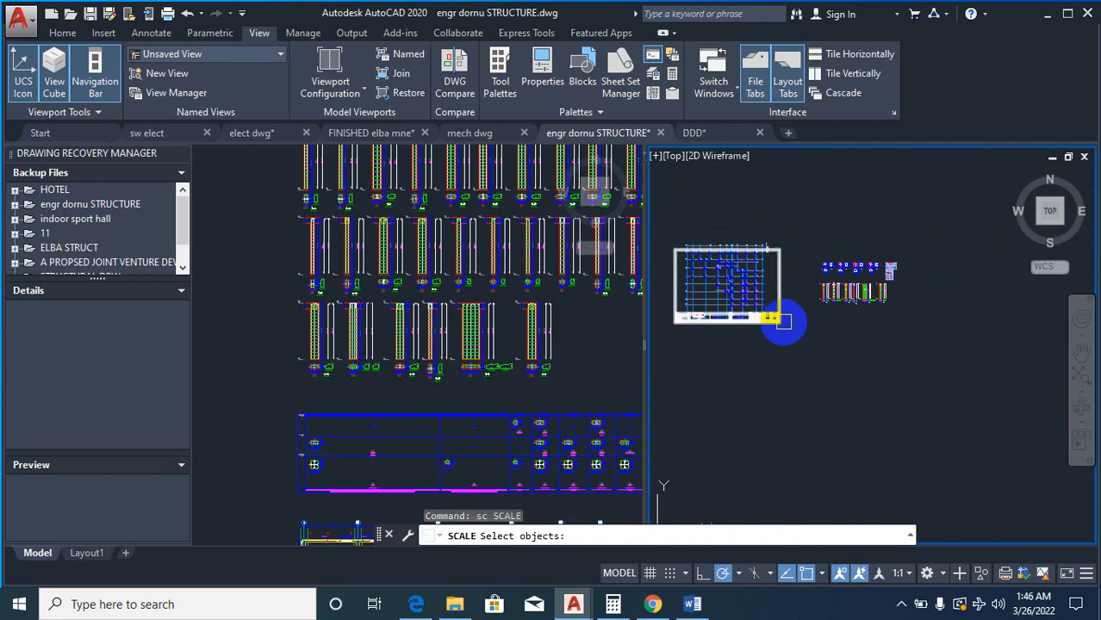
key("Return")
key("Return")
left_click(808, 373)
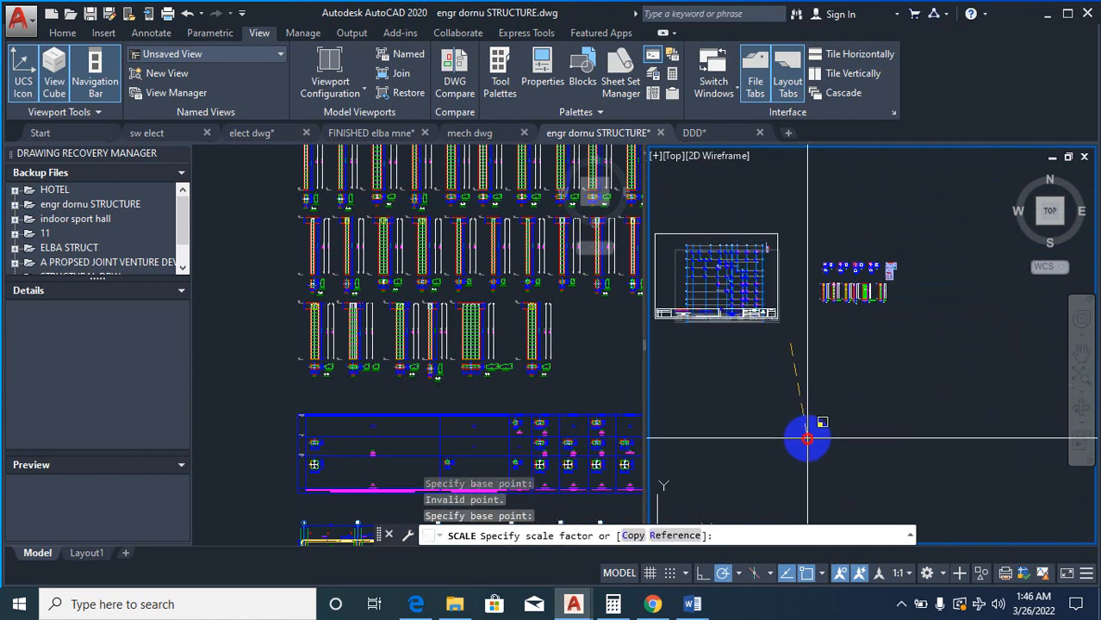
key("Escape")
Step: Move the enlarged title-block frame so it surrounds the grid plan more evenly
type("m")
key("Return")
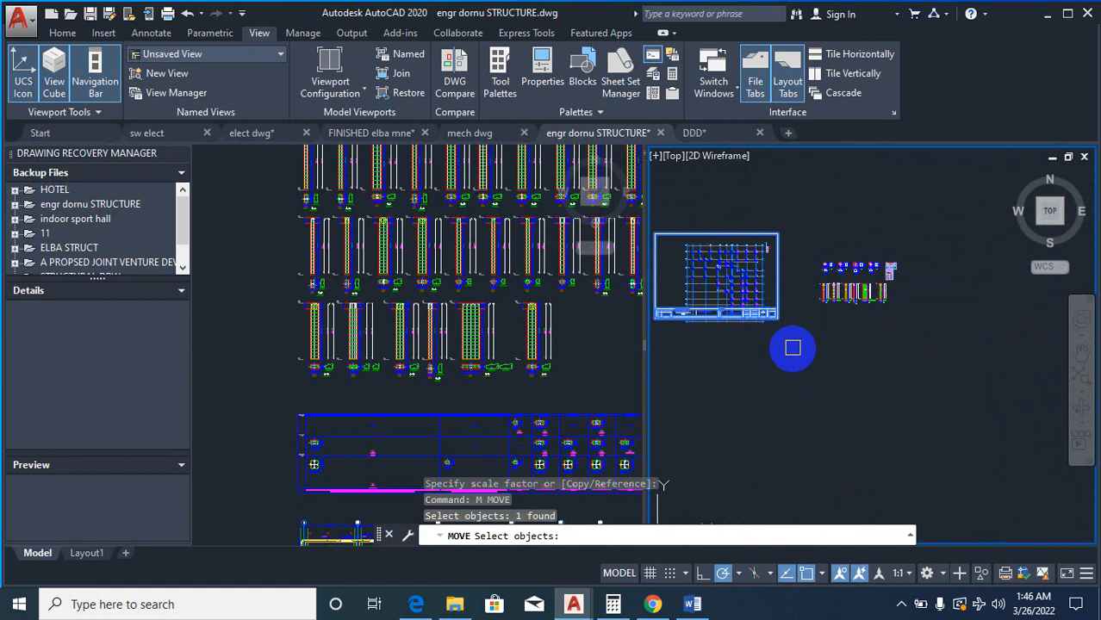
key("Return")
left_click(802, 340)
left_click(774, 327)
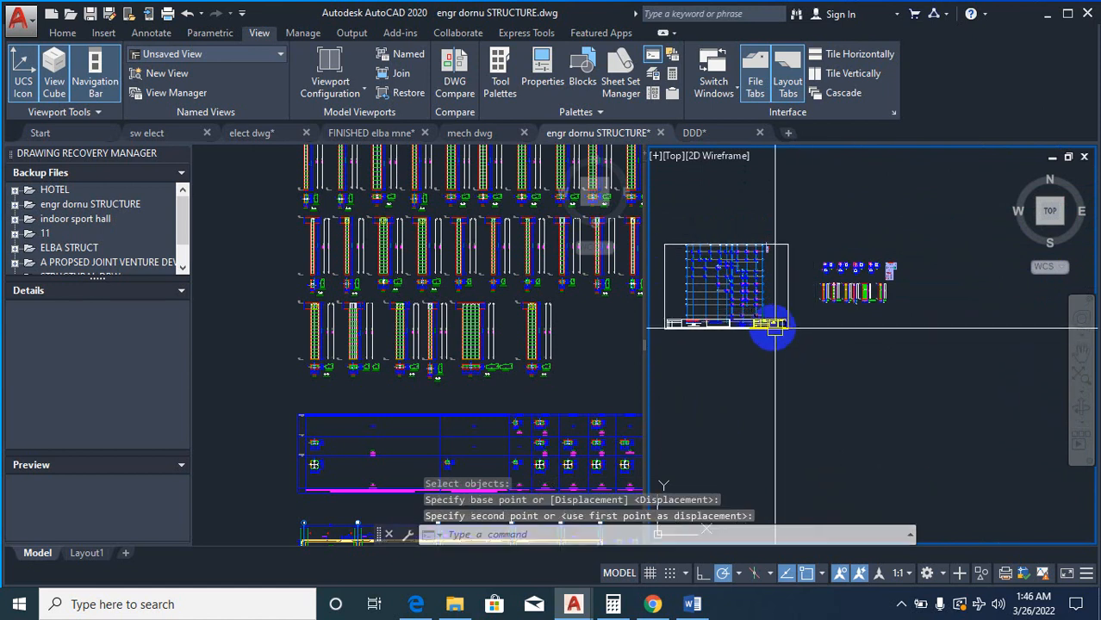
Step: Scale the title-block frame up again to give the grid plan more clearance above the title strip
scroll(762, 340, "up", 2)
type("sc")
key("Return")
left_click(802, 308)
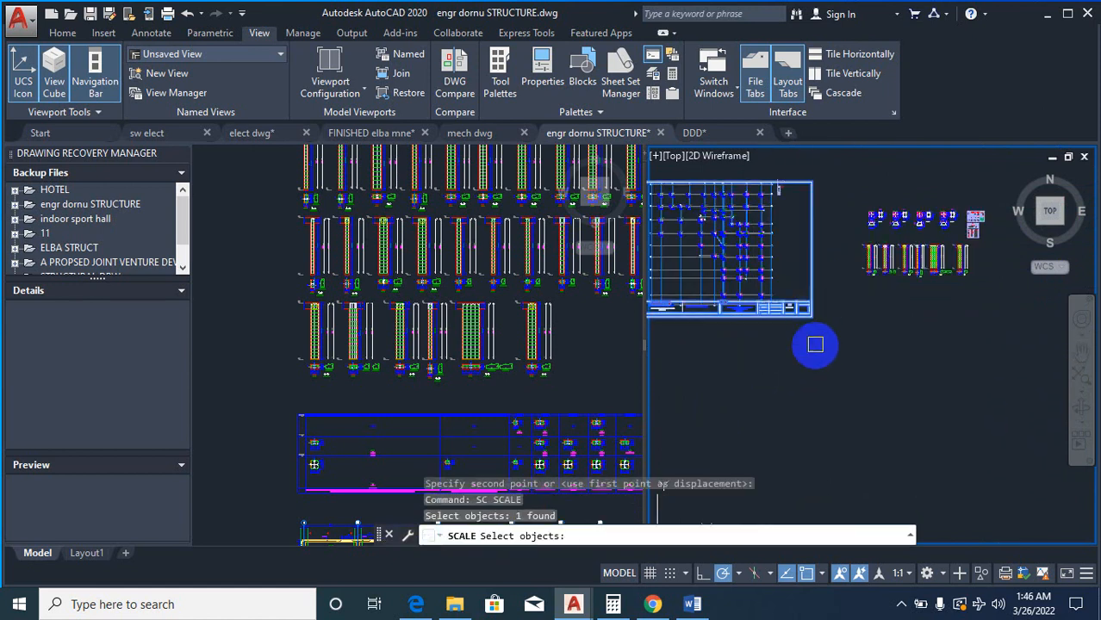
left_click(826, 316)
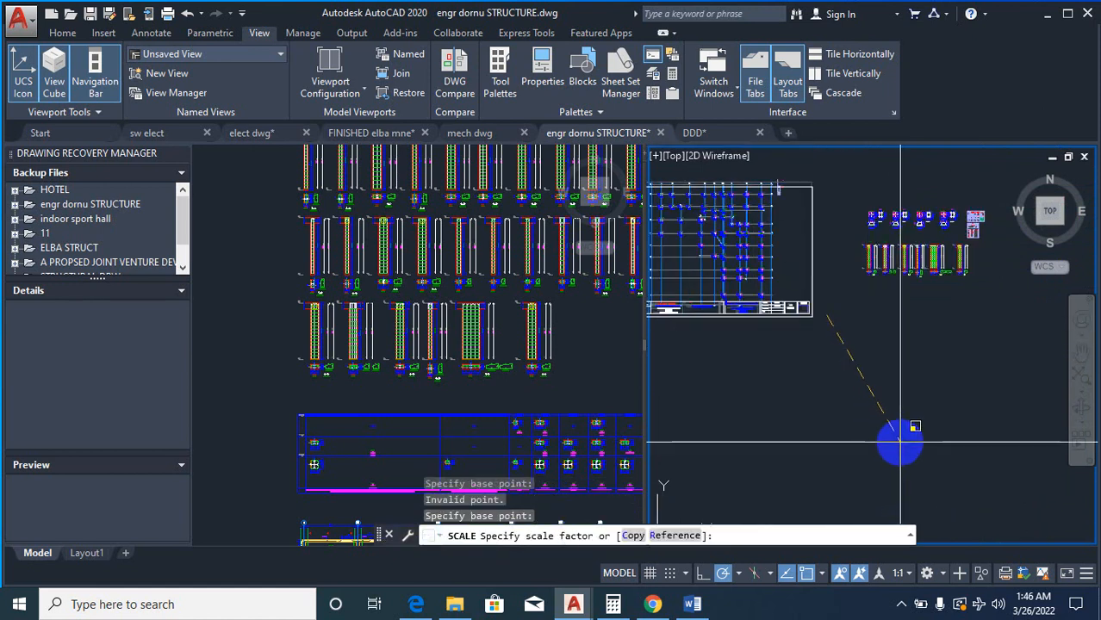
left_click(911, 460)
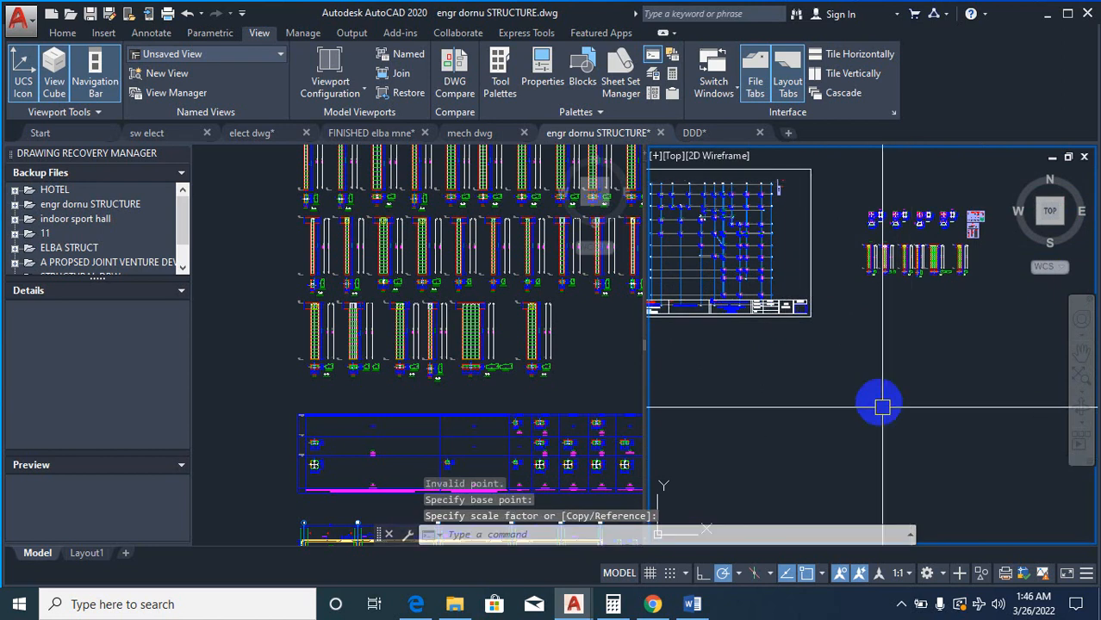
Step: Move the rescaled frame down so its title strip sits below the grid plan
type("m")
key("Return")
left_click(808, 324)
key("Return")
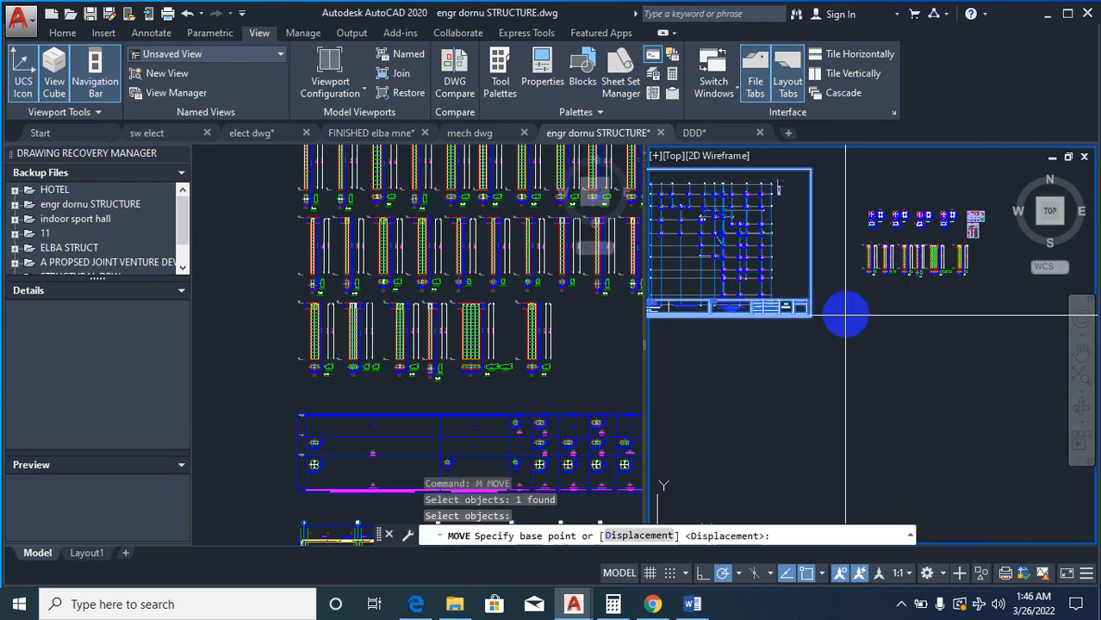
left_click(846, 308)
left_click(853, 301)
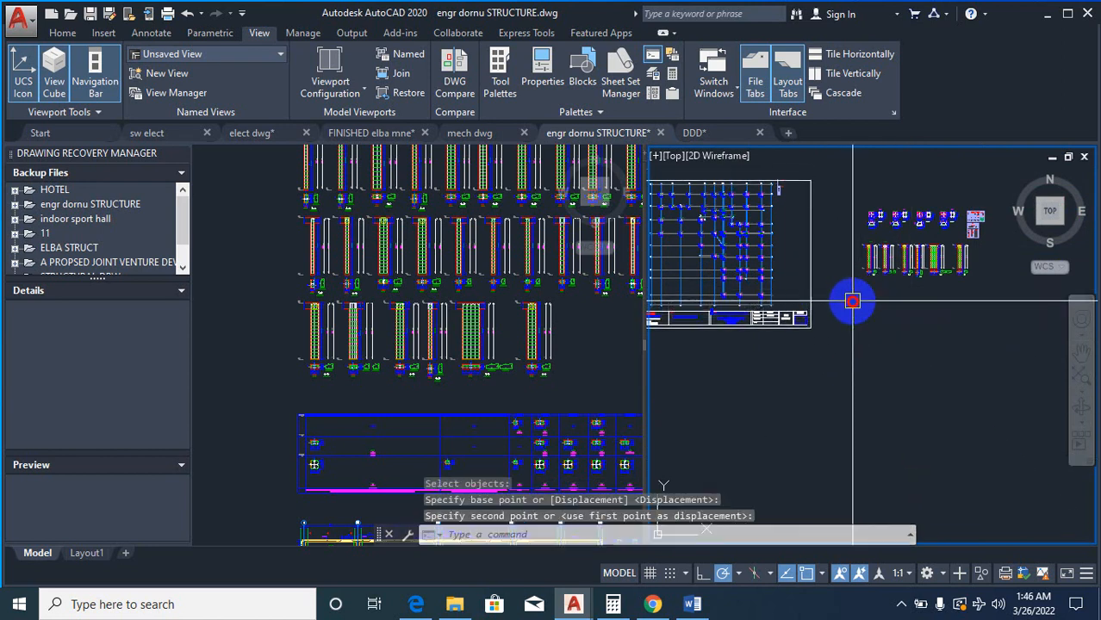
Step: Copy the grid plan's title-block frame around the adjacent detail groups and column reinforcement details
scroll(824, 293, "down", 4)
scroll(765, 317, "up", 4)
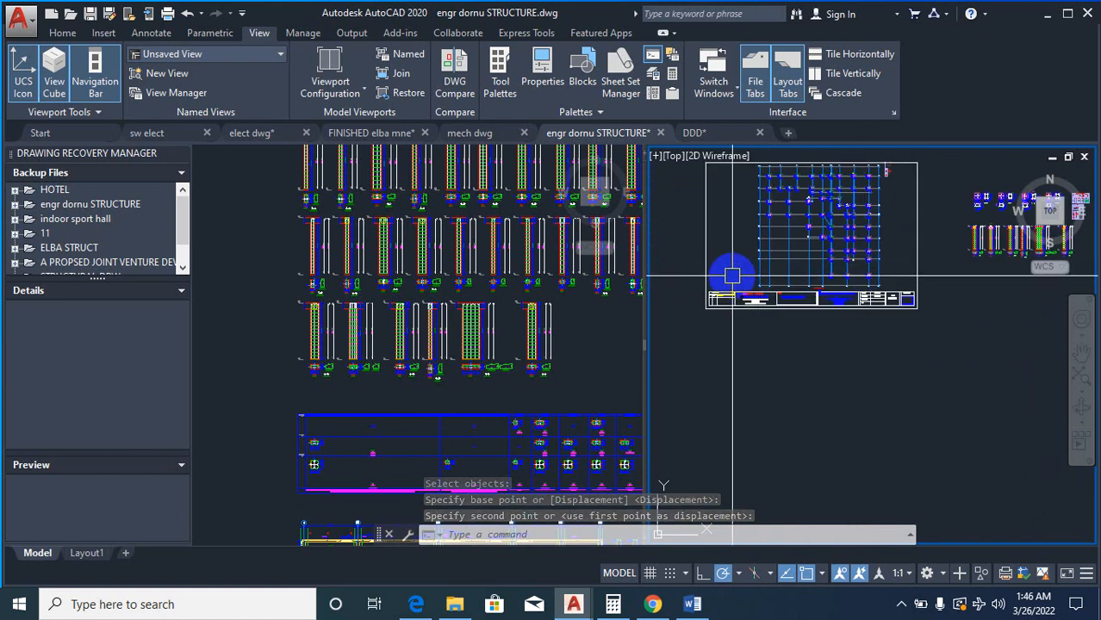
type("co")
key("space")
left_click(815, 310)
right_click(817, 355)
right_click(820, 355)
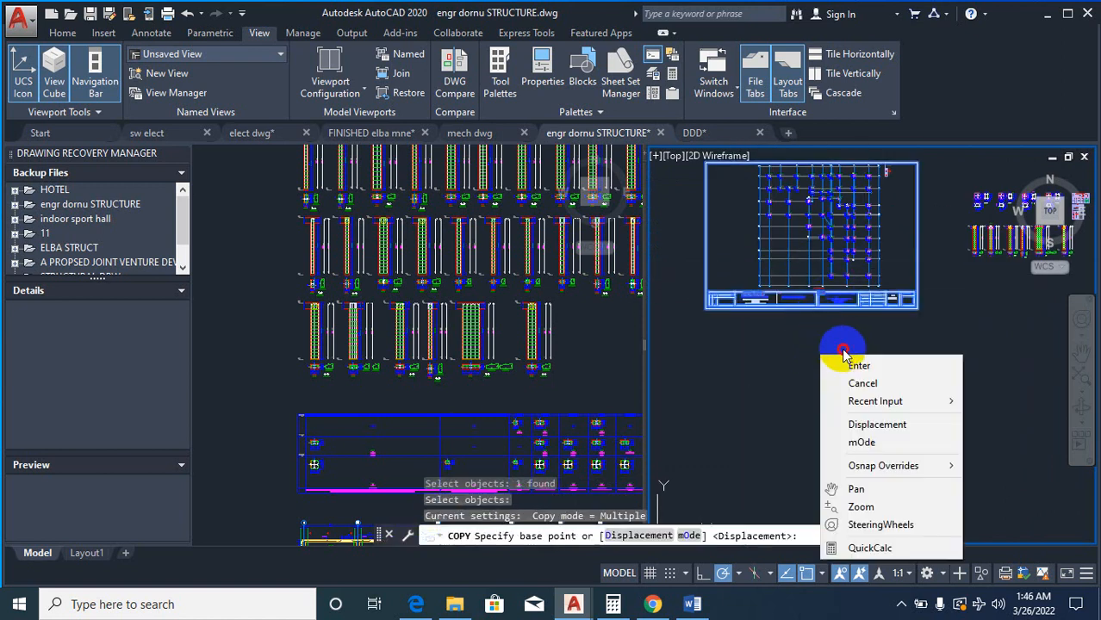
left_click(842, 348)
scroll(746, 376, "down", 4)
scroll(846, 374, "up", 2)
scroll(895, 367, "up", 2)
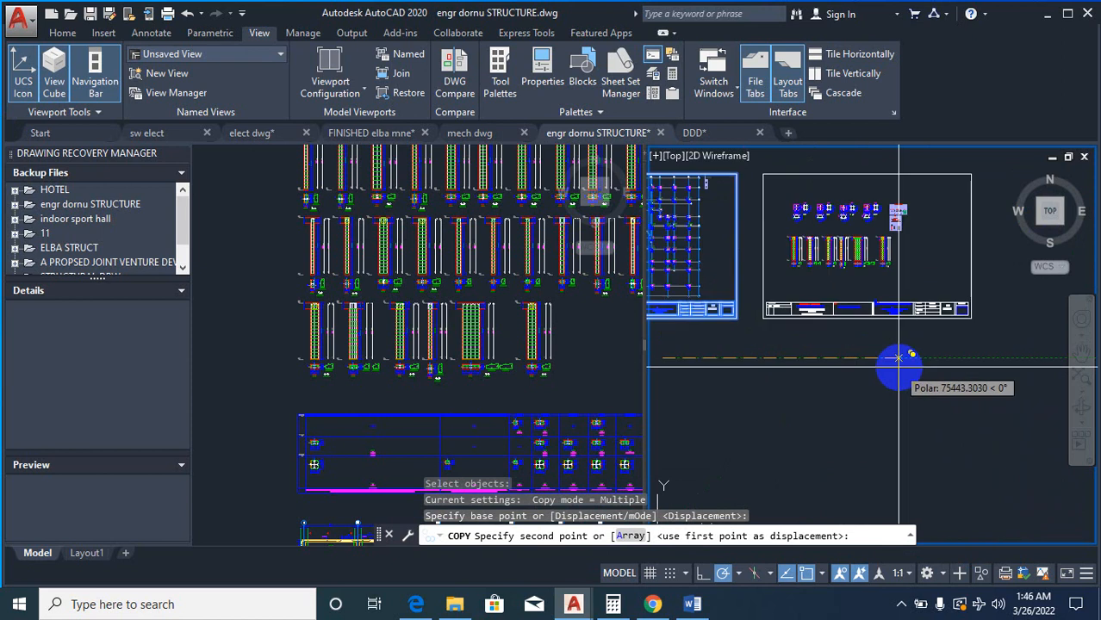
key("Escape")
key("Escape")
key("Escape")
Step: Scale down the copied frame at the detail groups so it matches their overall size more closely
type("sc")
key("space")
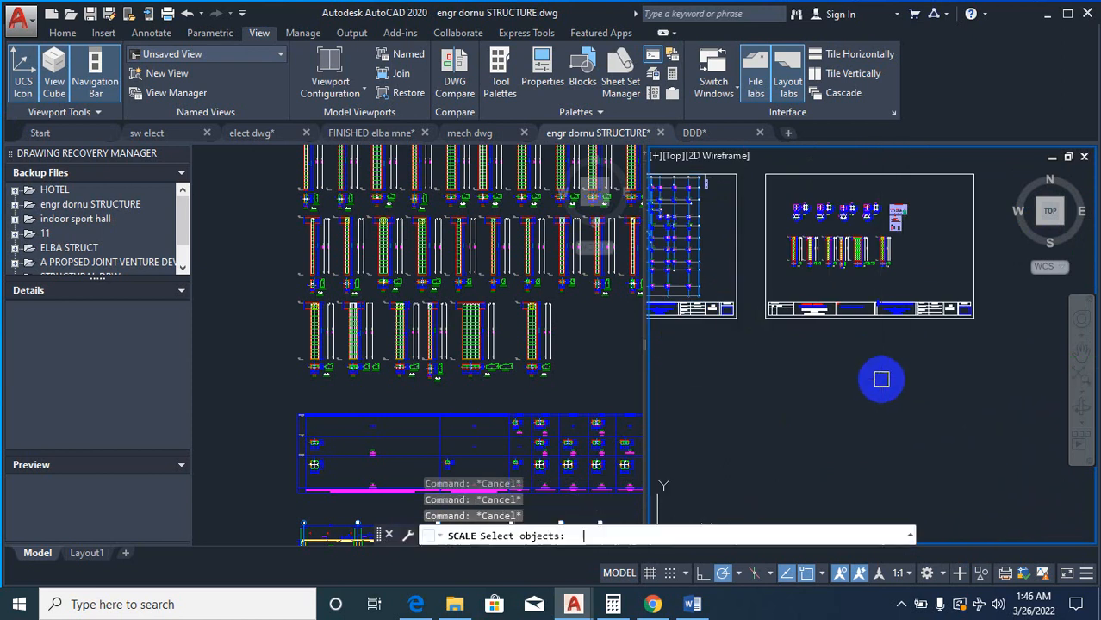
left_click(913, 317)
key("space")
left_click(880, 350)
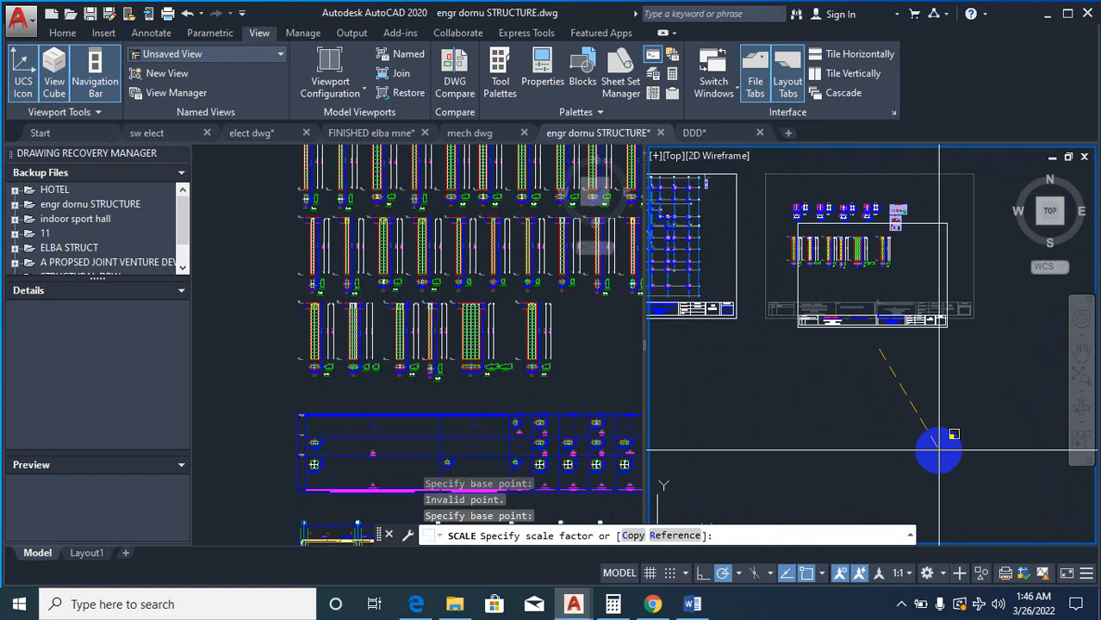
left_click(939, 448)
Step: Move the reduced frame up so it encloses the detail groups, schedule tables and column reinforcement details
type("m")
key("space")
left_click(921, 327)
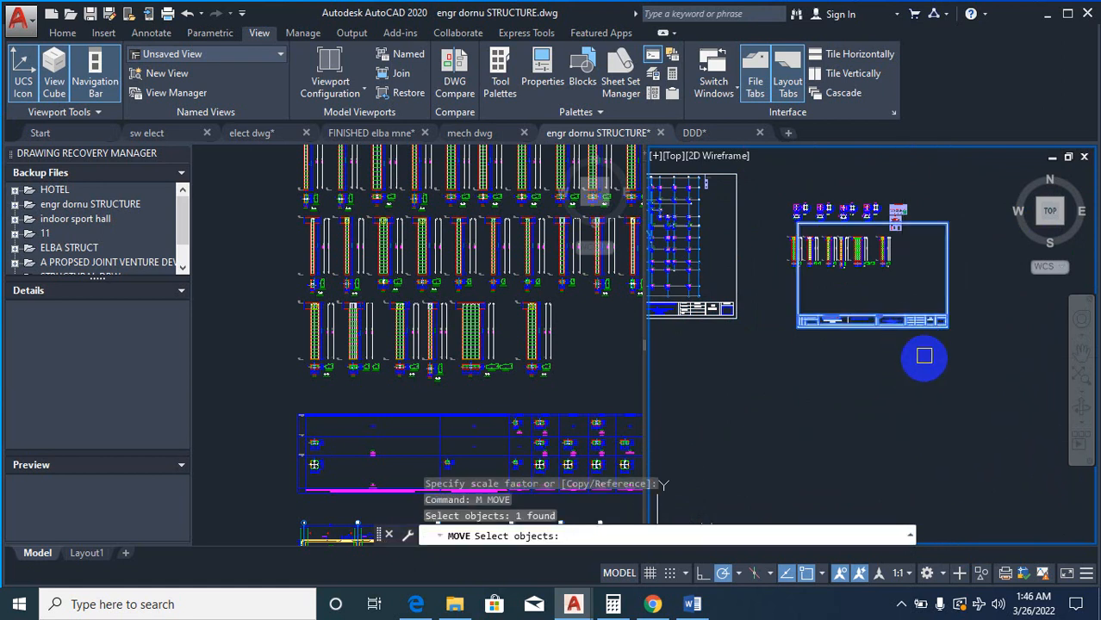
key("space")
left_click(977, 389)
left_click(957, 352)
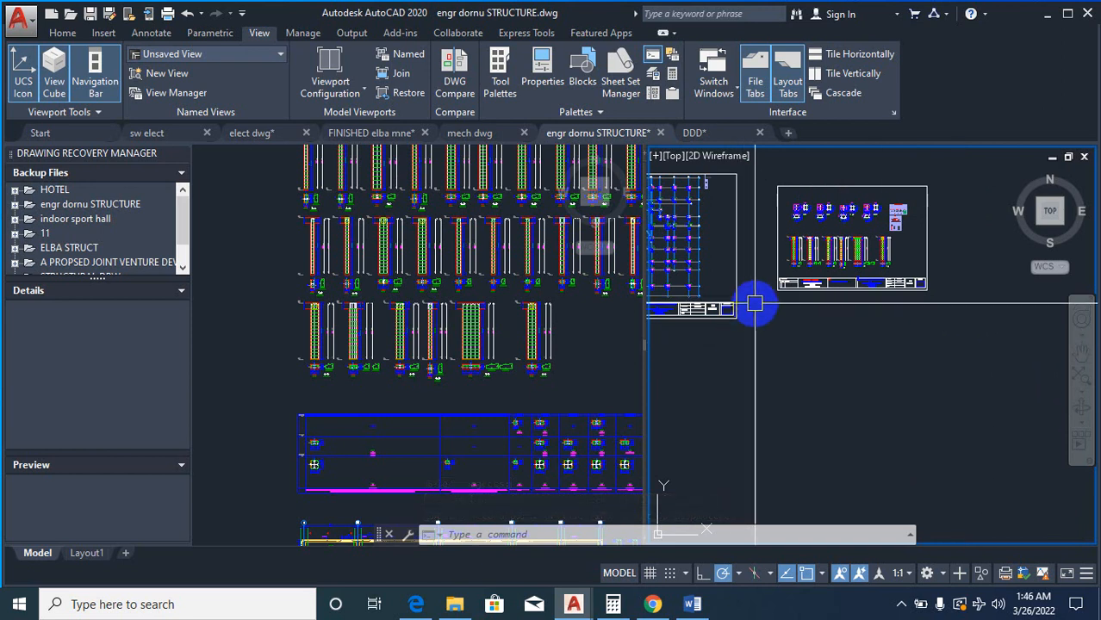
Step: Move the grid plan beside the beam layout, with its small schedule table, from the pasted drawings to empty space beside the framed details
scroll(811, 308, "down", 4)
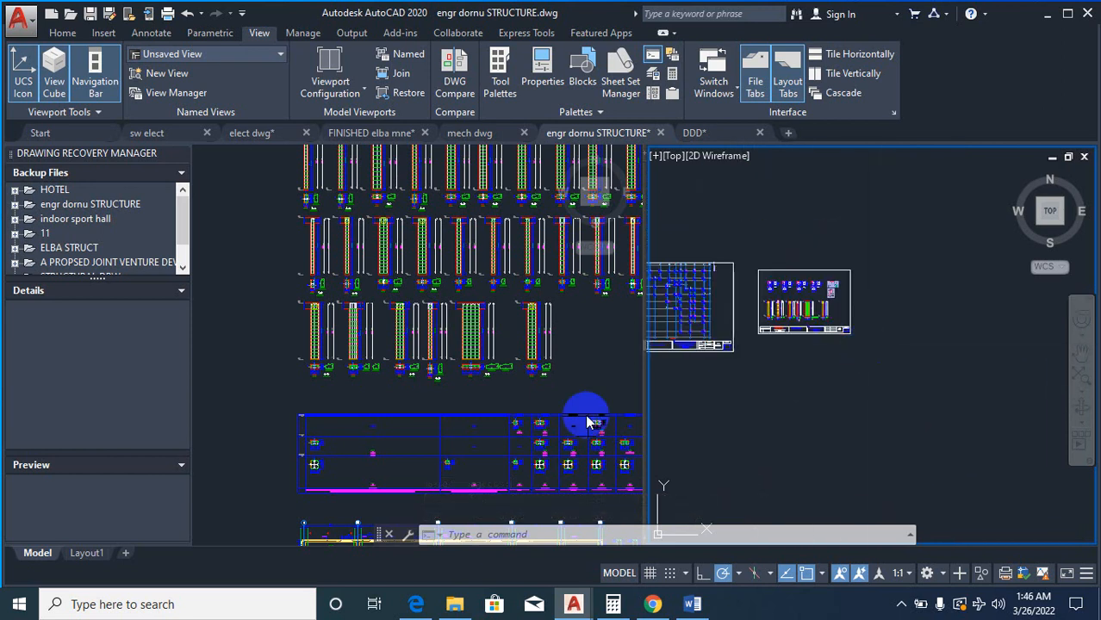
left_click(570, 382)
scroll(368, 325, "down", 6)
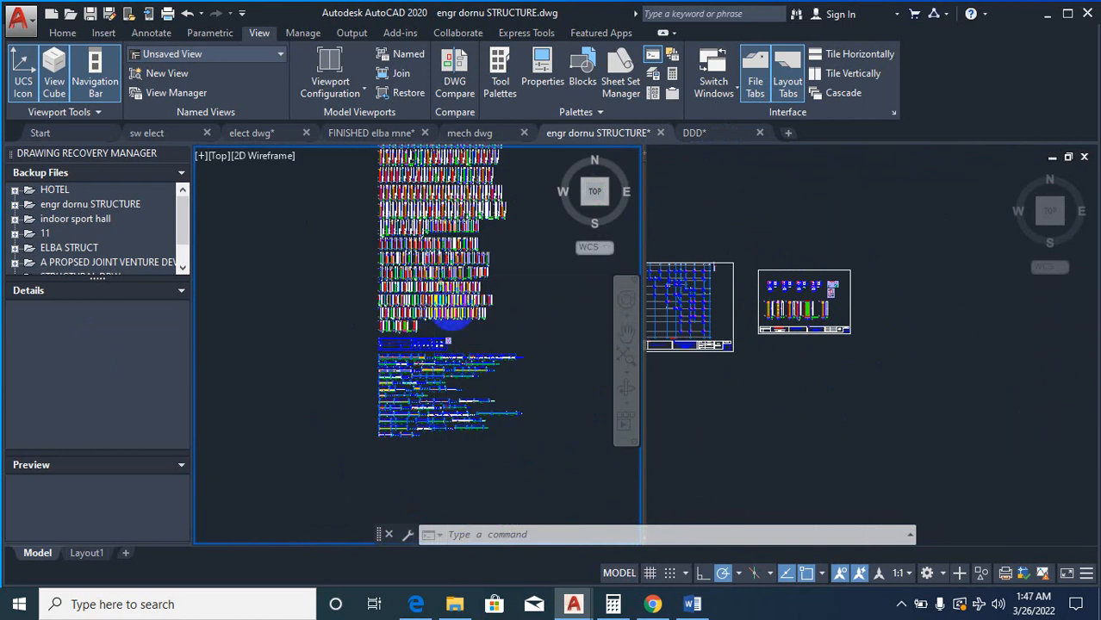
scroll(448, 320, "up", 8)
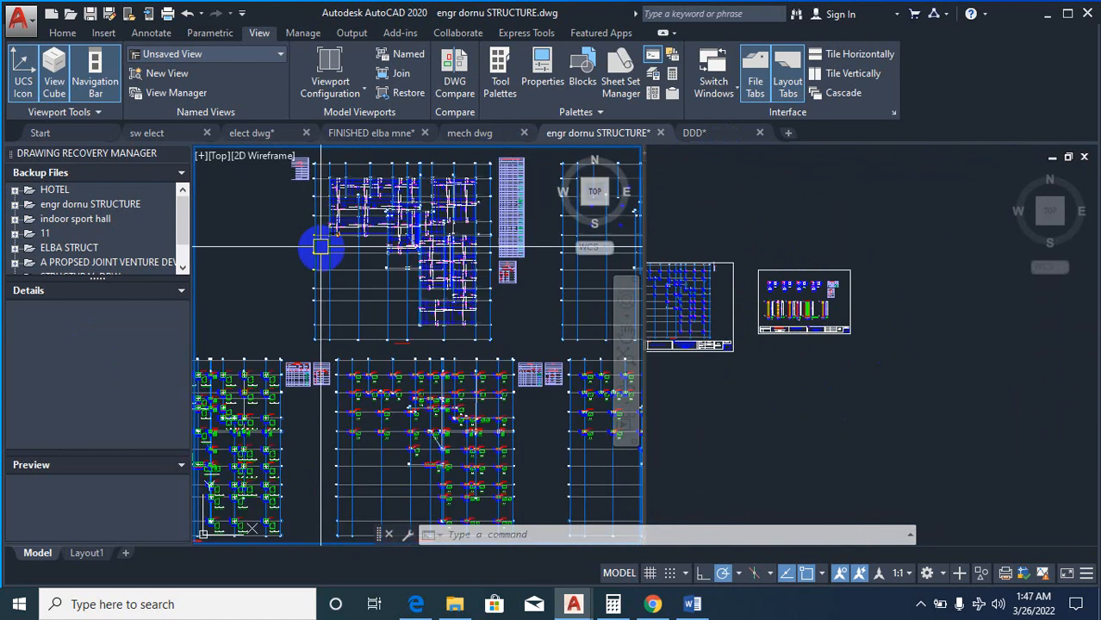
scroll(319, 258, "down", 3)
scroll(374, 311, "up", 5)
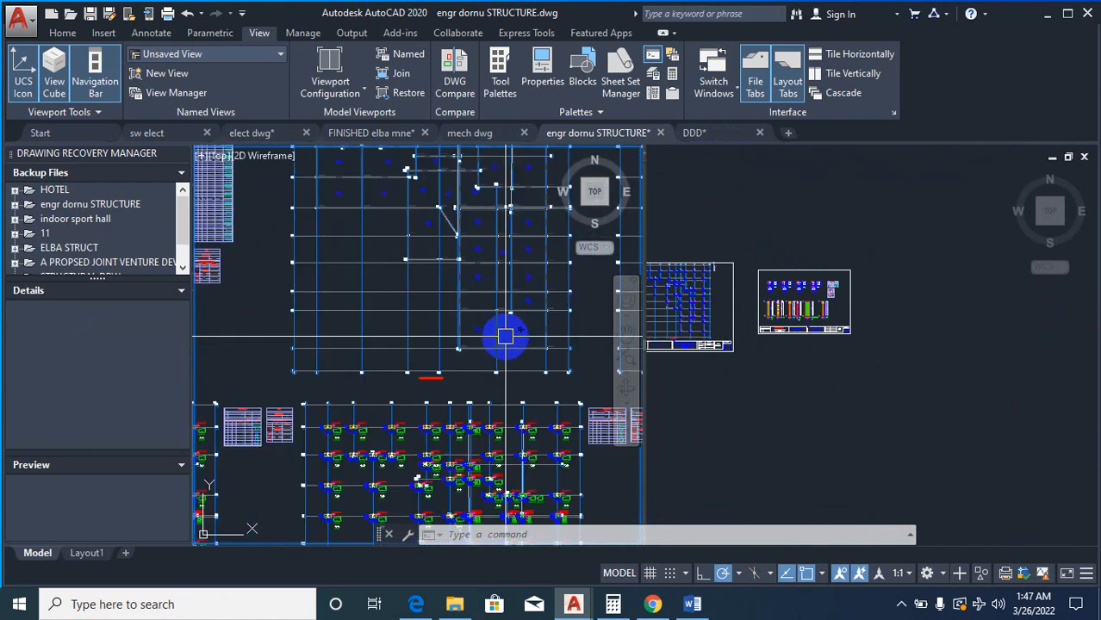
type("m")
key("Return")
scroll(327, 265, "down", 2)
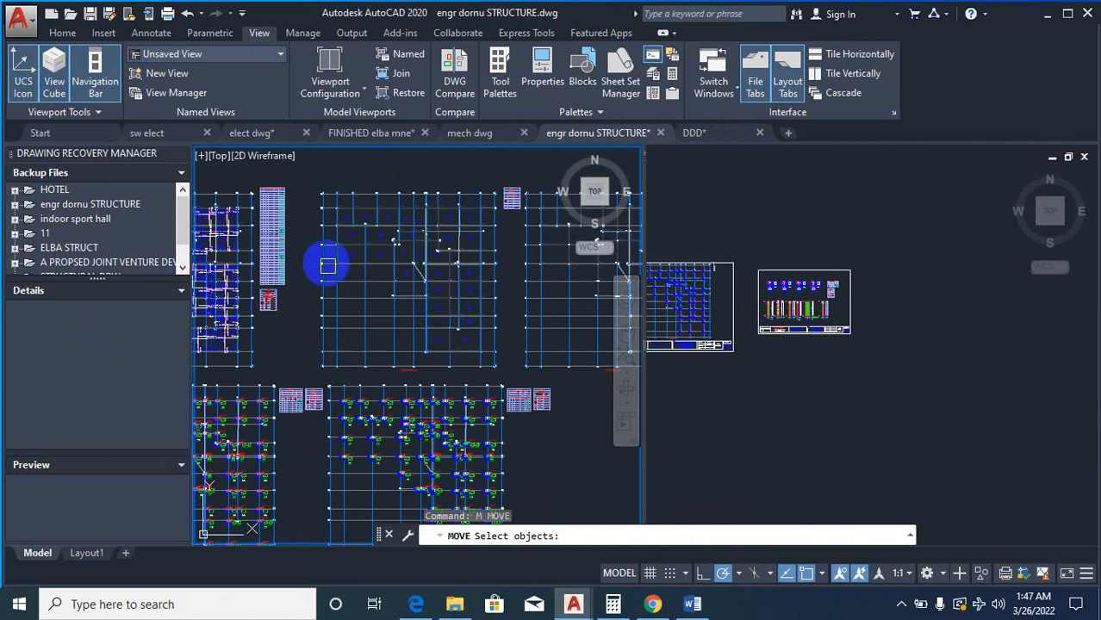
left_click(312, 173)
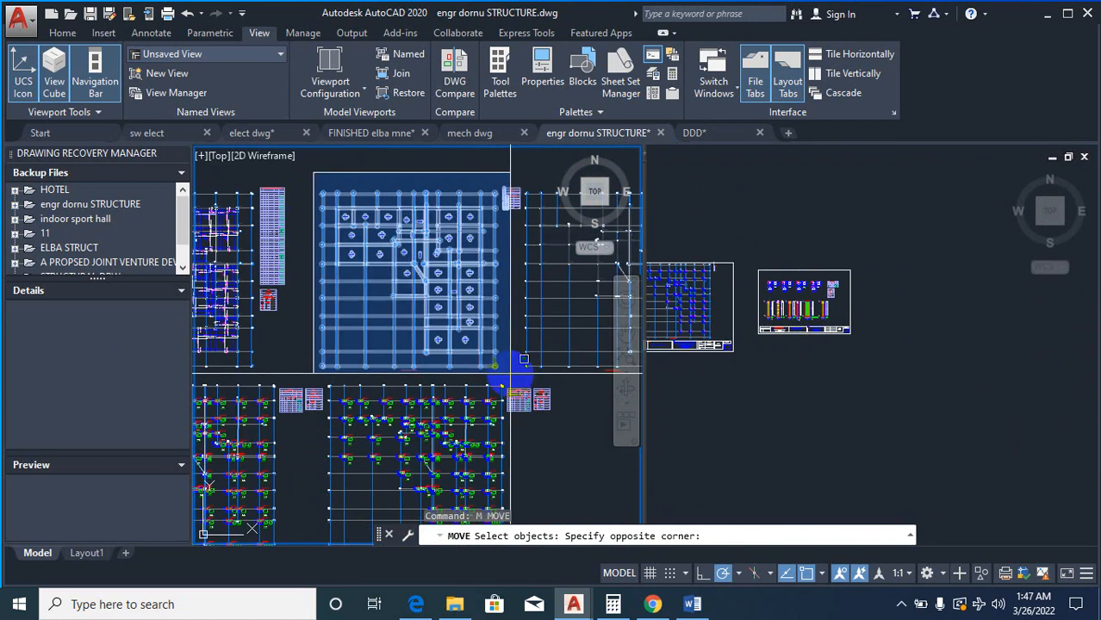
left_click(527, 370)
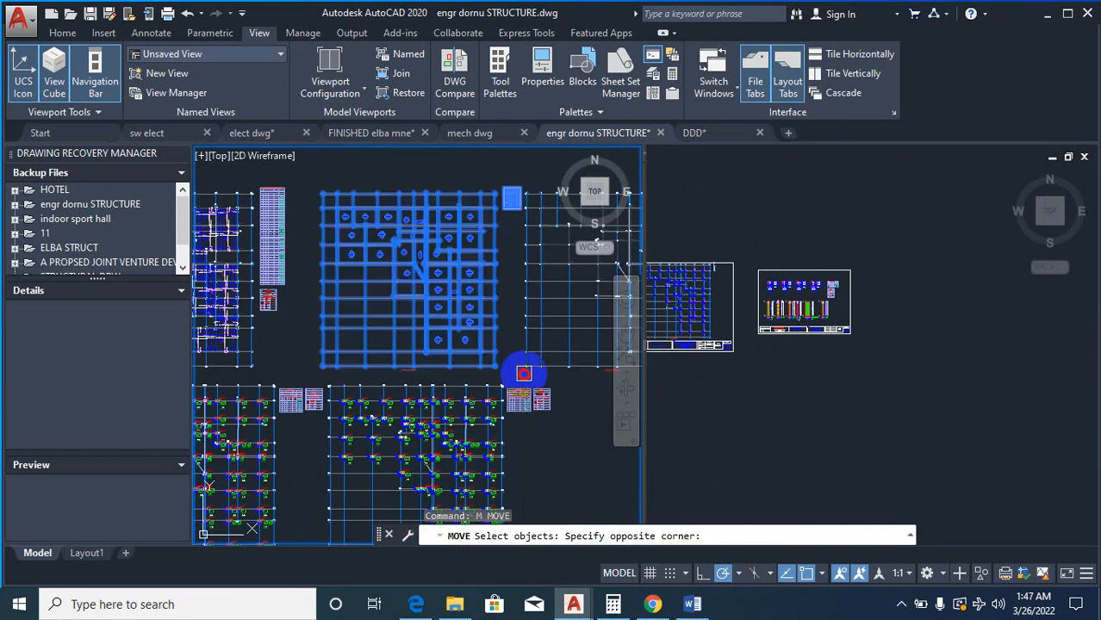
key("Return")
left_click(600, 448)
left_click(907, 359)
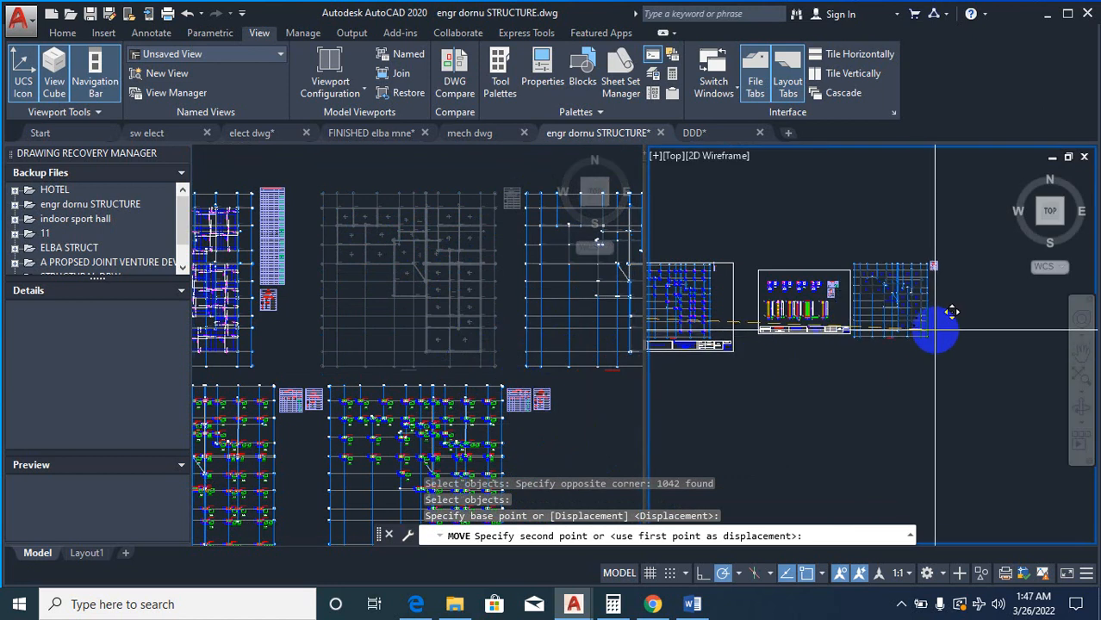
left_click(970, 332)
key("Escape")
key("Escape")
key("Escape")
Step: Try to frame the newly moved grid plan with a copy of the details' smaller title-block frame
type("co")
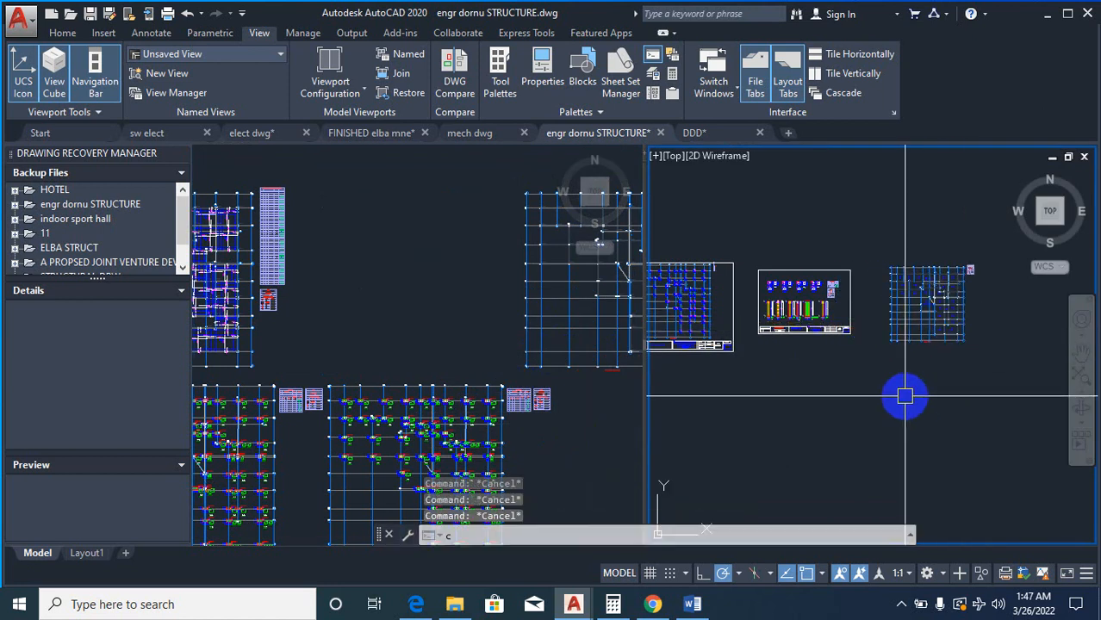
key("Return")
left_click(843, 331)
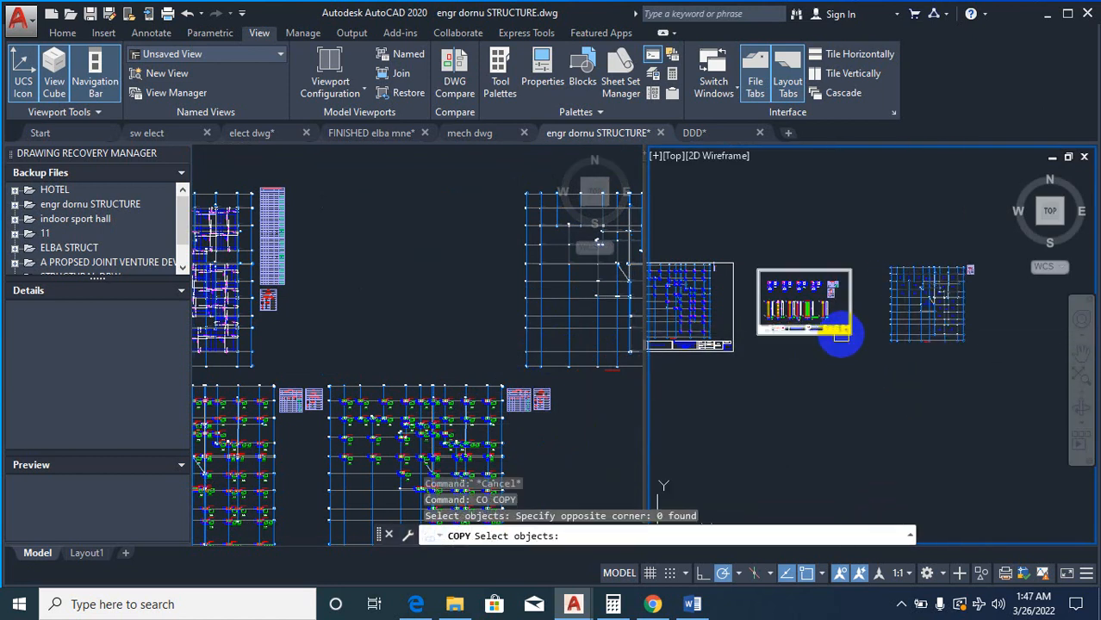
left_click(840, 335)
key("Return")
left_click(775, 373)
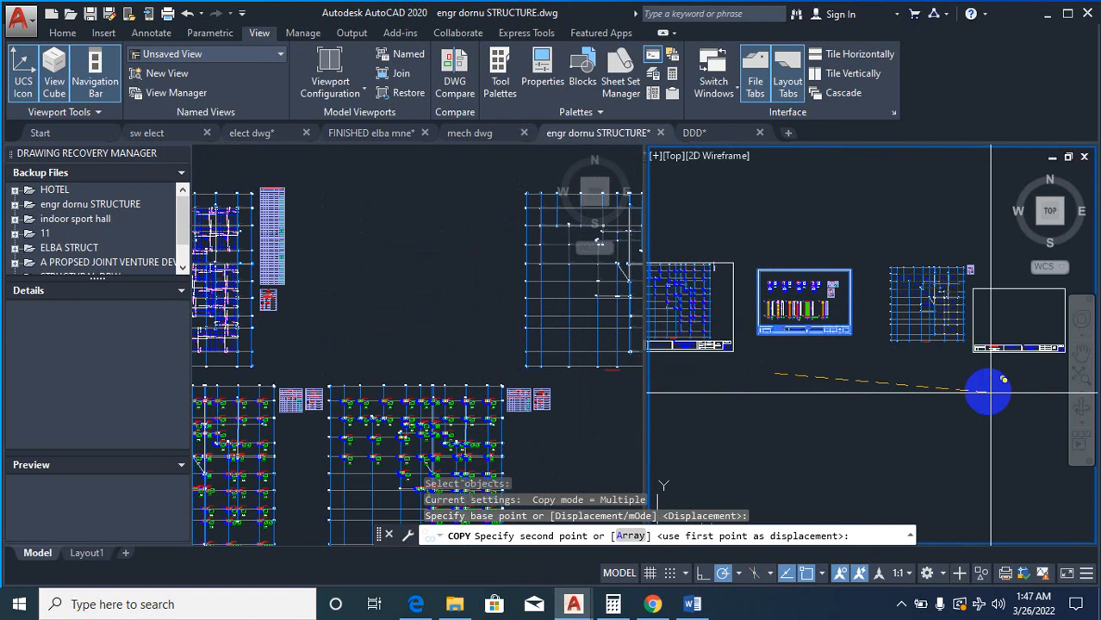
left_click(918, 395)
key("Escape")
key("Escape")
key("Escape")
Step: Erase the small frame copy overlapping the newly moved grid plan
type("e")
key("Return")
left_click(990, 351)
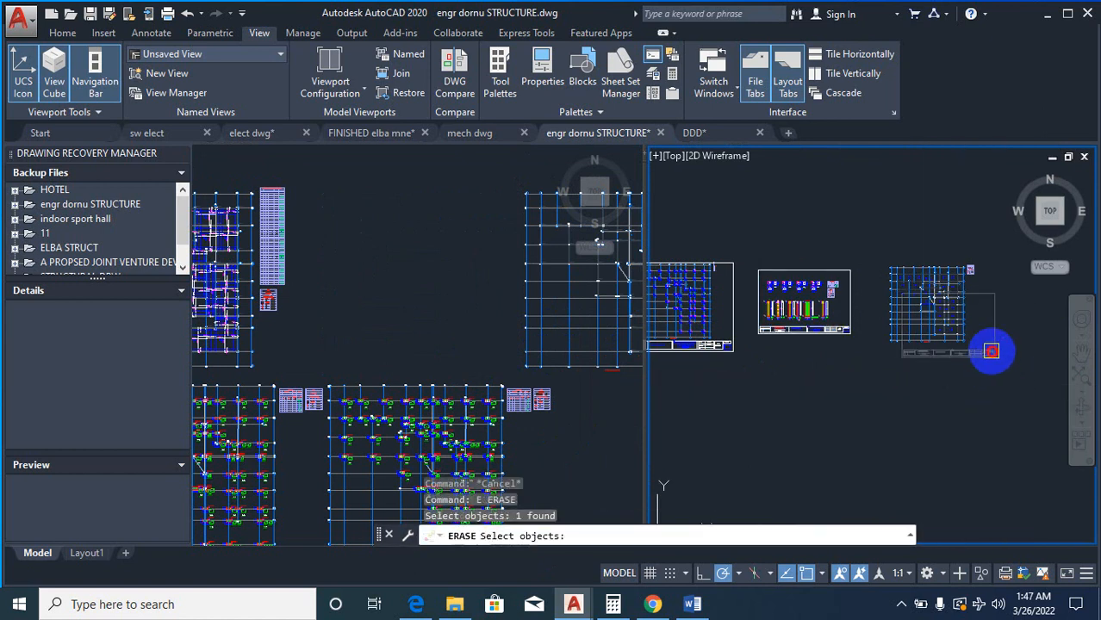
right_click(940, 399)
right_click(939, 398)
key("c")
key("Escape")
key("Escape")
key("Escape")
Step: Copy the first grid plan's larger title-block frame horizontally around the newly moved grid plan
type("co")
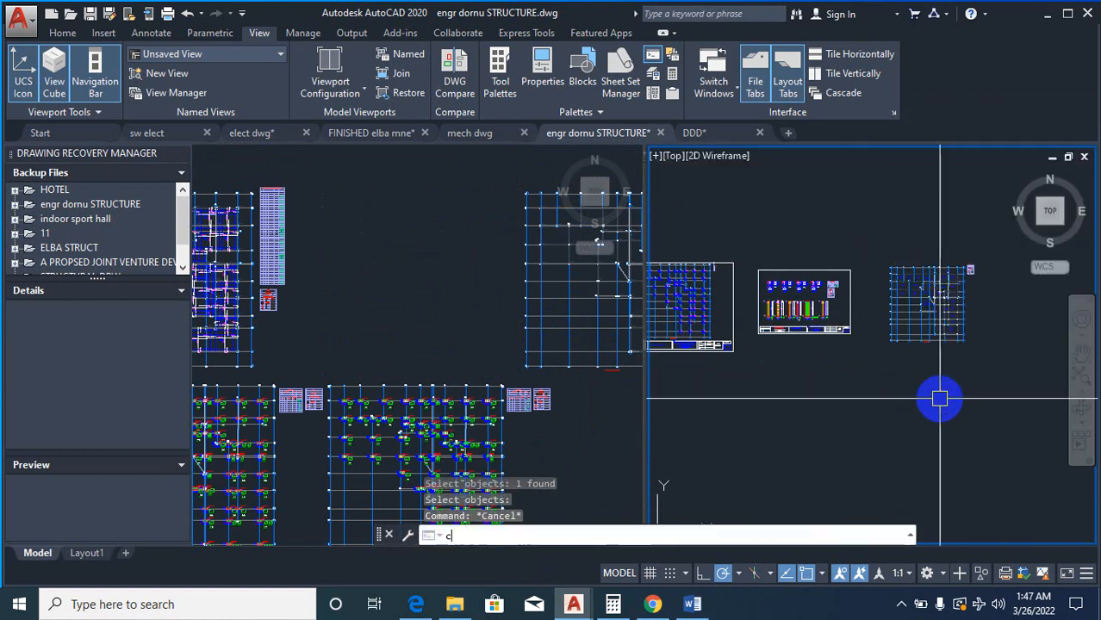
key("Return")
left_click(710, 351)
key("Return")
left_click(682, 407)
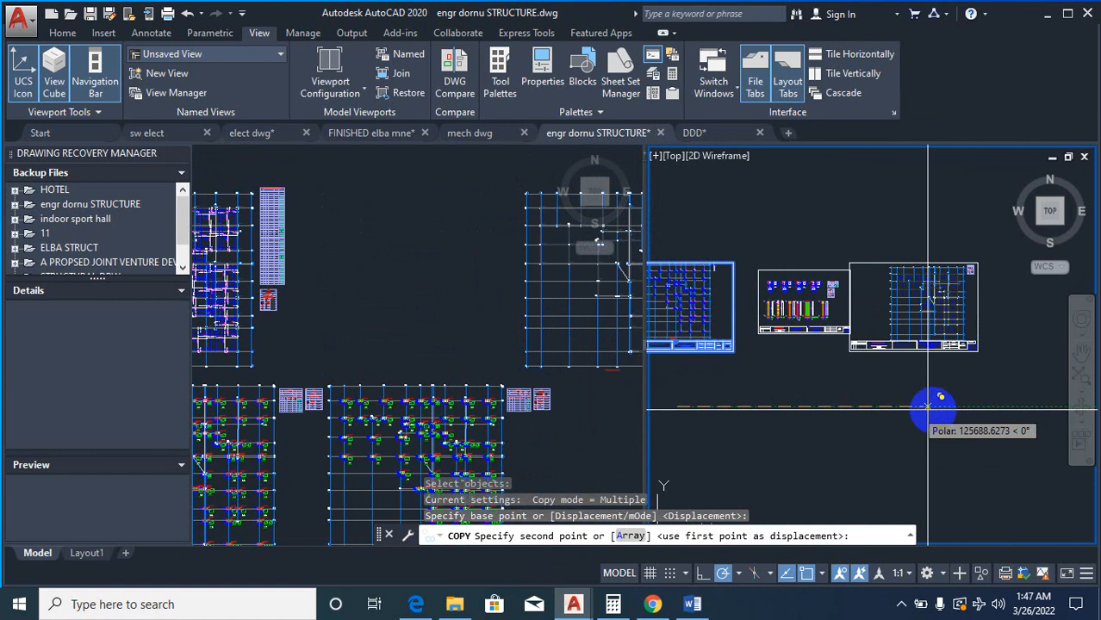
left_click(954, 408)
key("Escape")
scroll(950, 349, "up", 4)
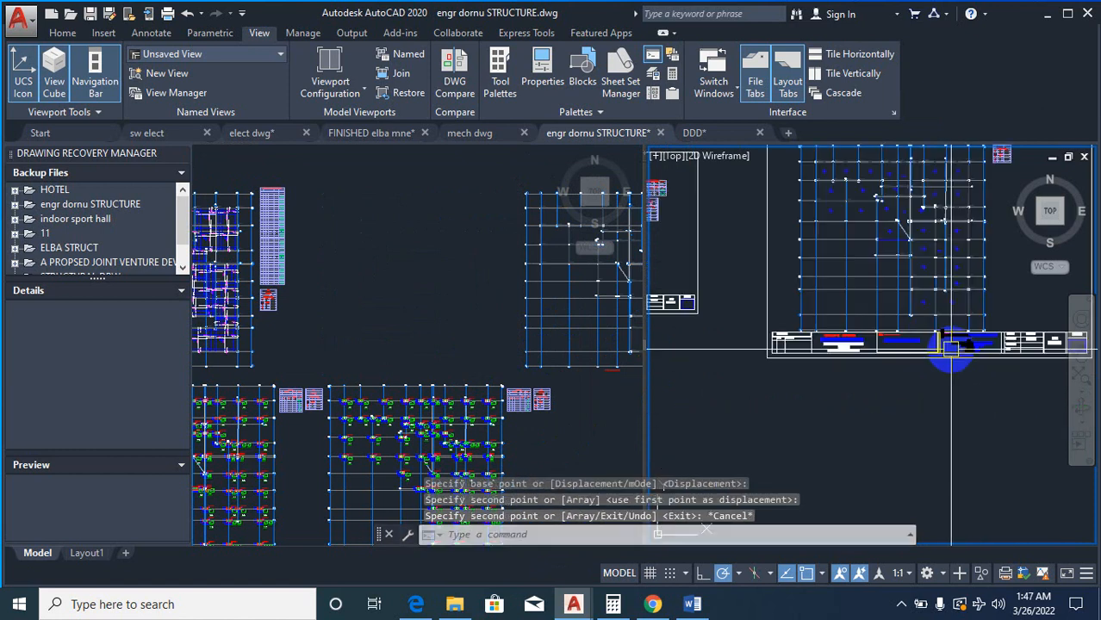
scroll(790, 410, "down", 4)
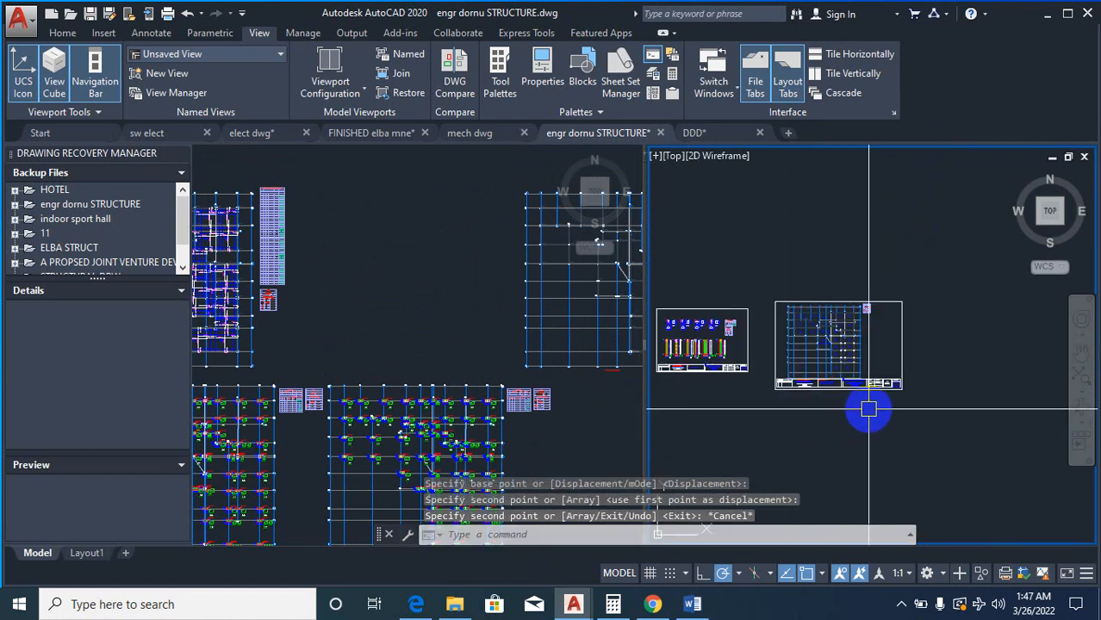
Step: Scale the title-block frame around the second grid plan up slightly by picking the scale factor freehand
type("sc")
key("Return")
left_click(896, 392)
key("Return")
key("Return")
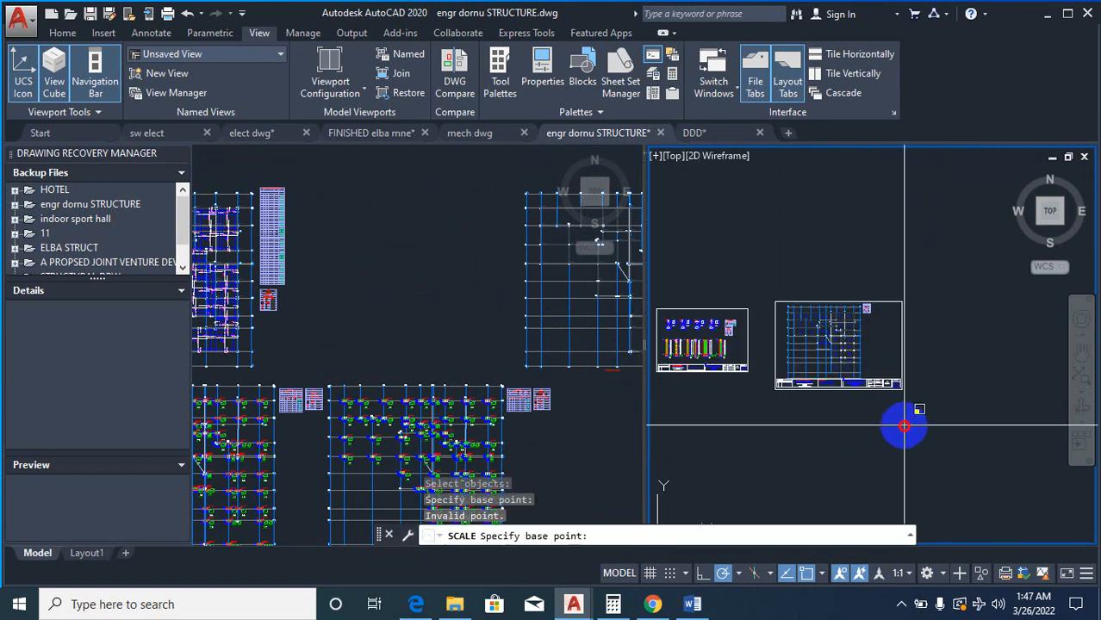
left_click(905, 424)
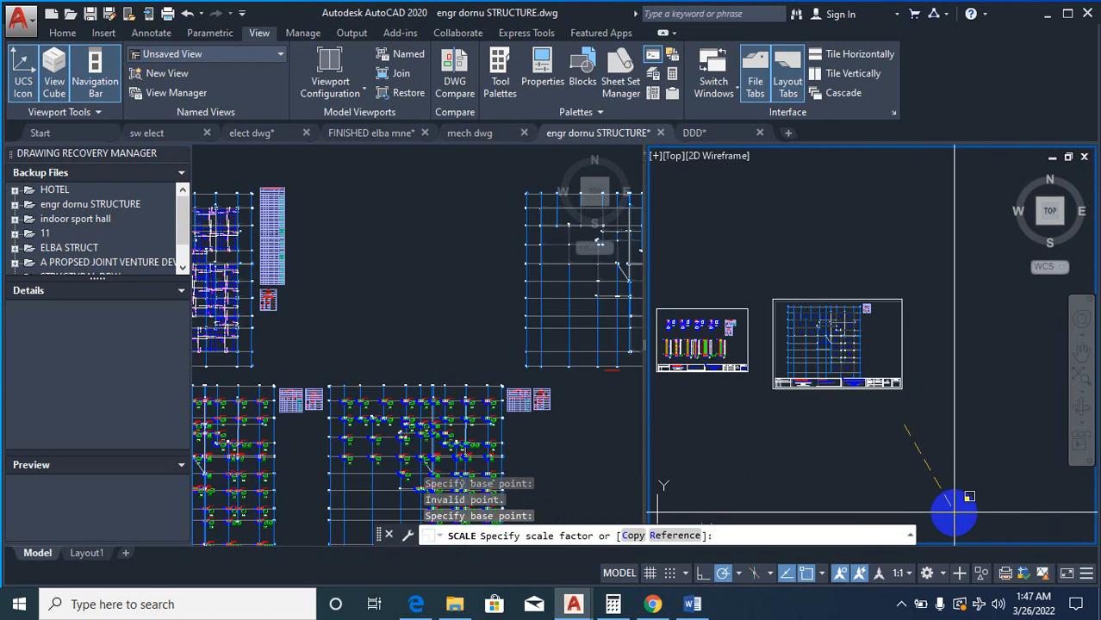
left_click(956, 515)
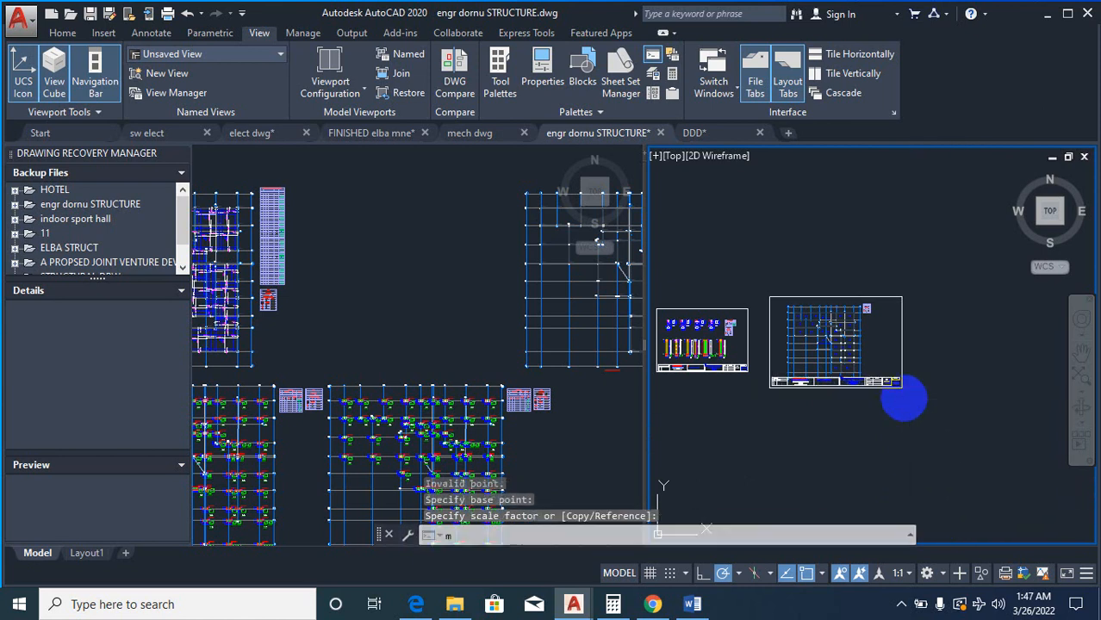
Step: Move the enlarged title-block frame straight down so it surrounds the second grid plan
key("Return")
left_click(901, 388)
right_click(970, 342)
right_click(970, 342)
left_click(986, 317)
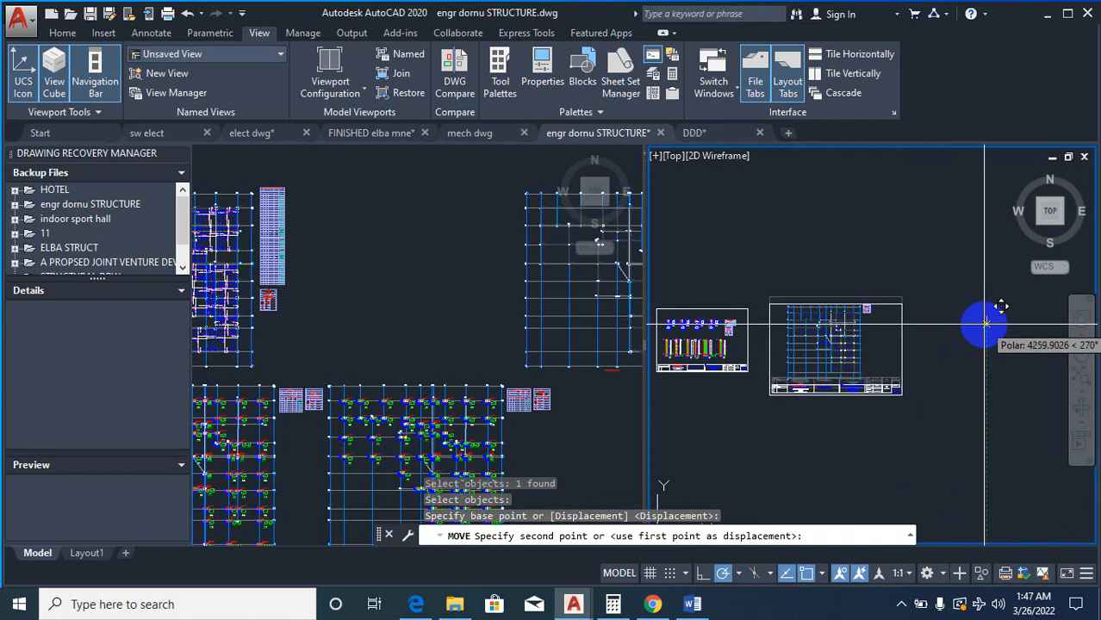
left_click(987, 323)
Step: Move the small schedule table beside the second grid plan straight down, clear of the frame's upper border
scroll(910, 283, "up", 5)
type("m")
key("Return")
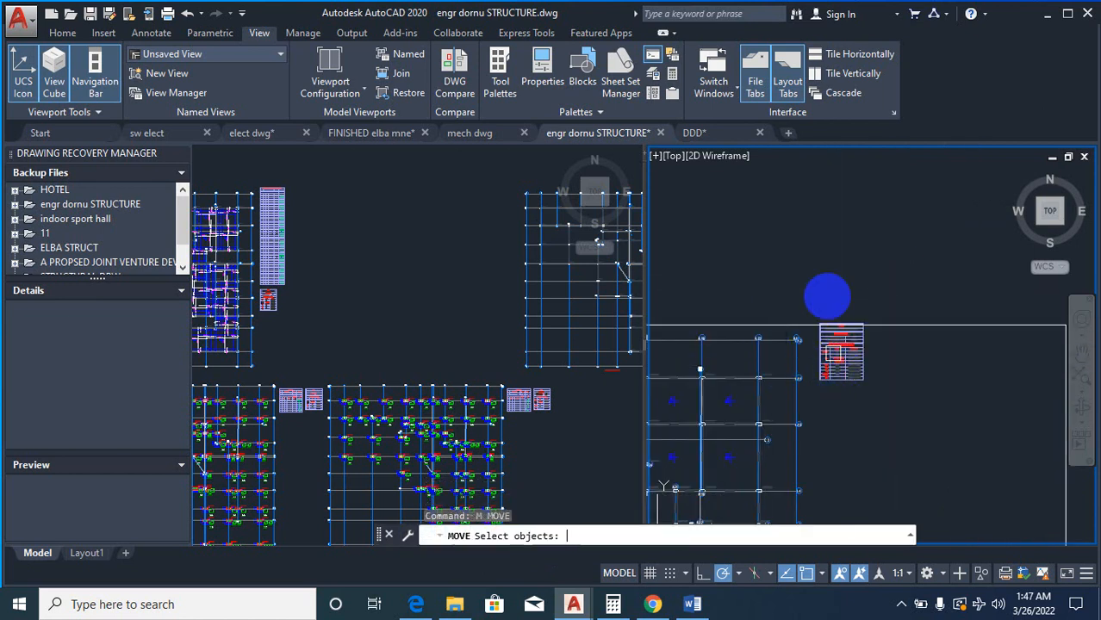
left_click(815, 281)
left_click(889, 397)
key("Return")
left_click(963, 341)
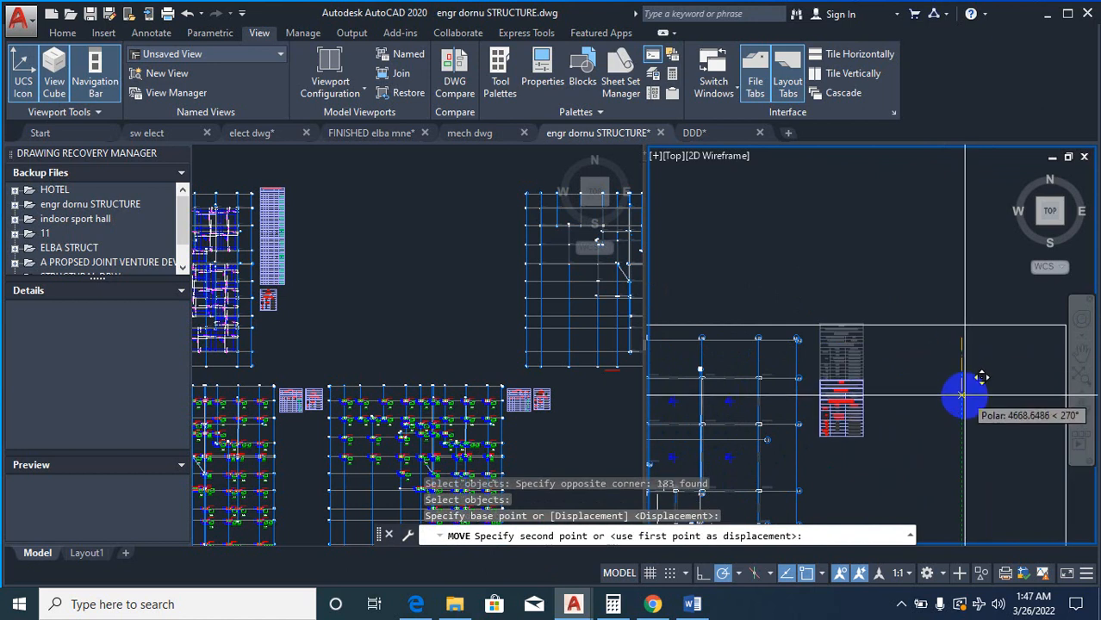
left_click(960, 260)
scroll(960, 261, "down", 3)
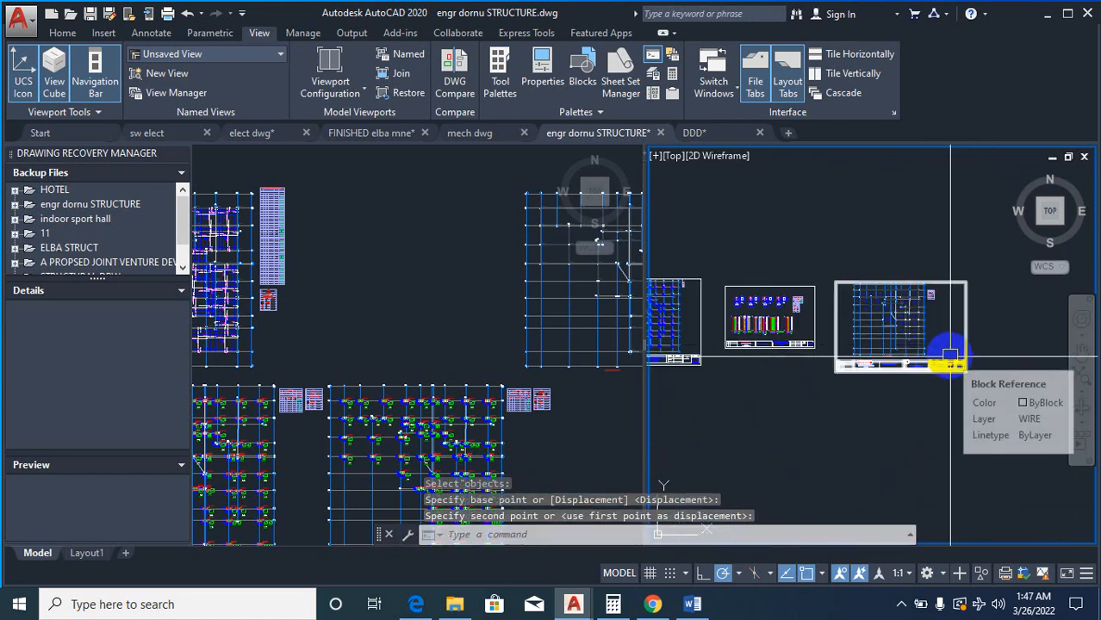
Step: Copy the GROUND/FOUNDATION LAYOUT title from the existing foundation sheet to just above the title block of the first framed grid plan
scroll(935, 338, "down", 4)
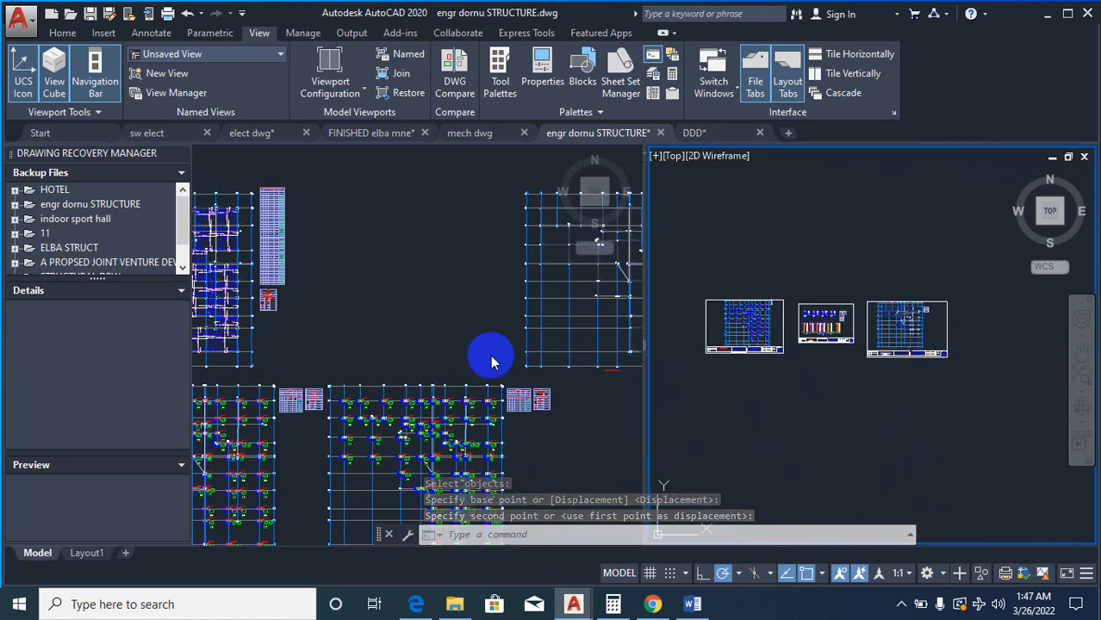
left_click(442, 297)
scroll(472, 349, "down", 6)
scroll(472, 341, "down", 4)
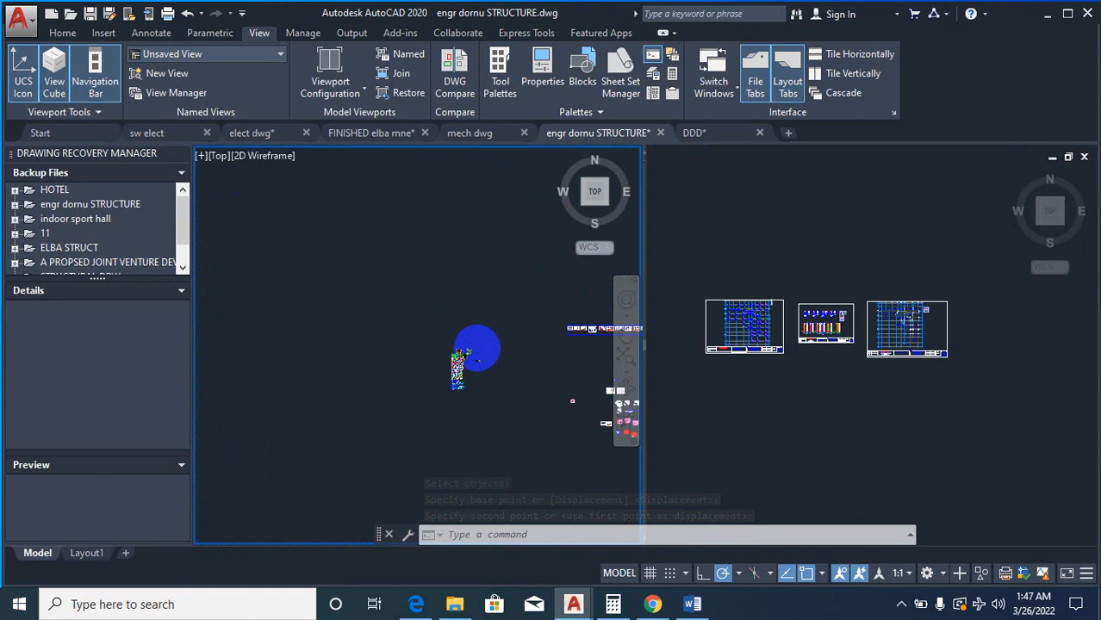
scroll(545, 338, "up", 10)
scroll(548, 342, "up", 3)
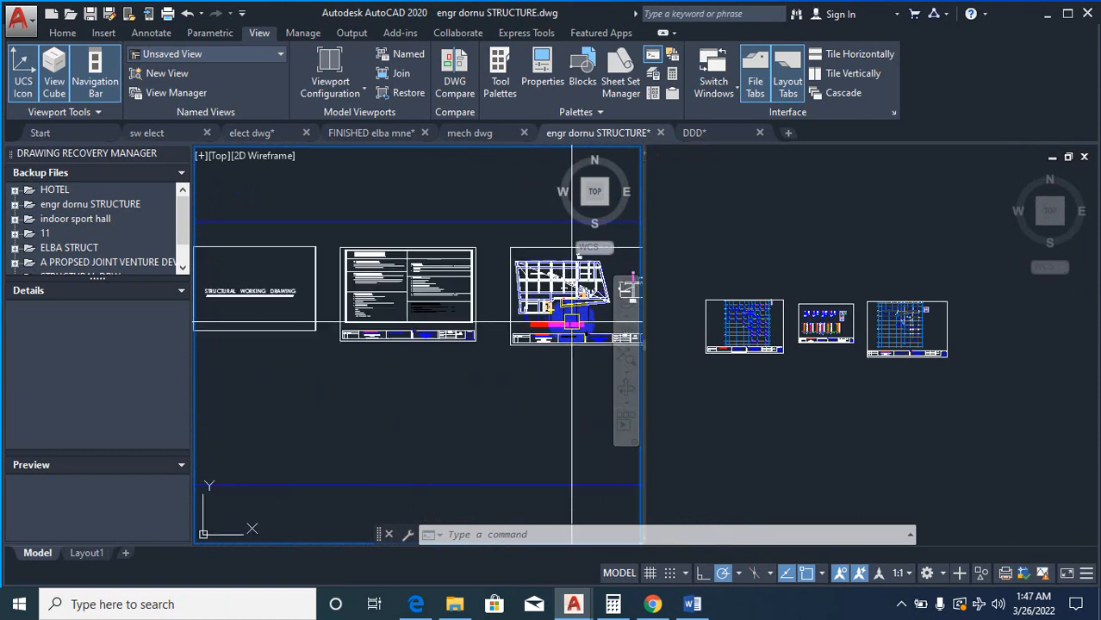
type("co")
key("Return")
scroll(571, 320, "up", 2)
left_click(572, 330)
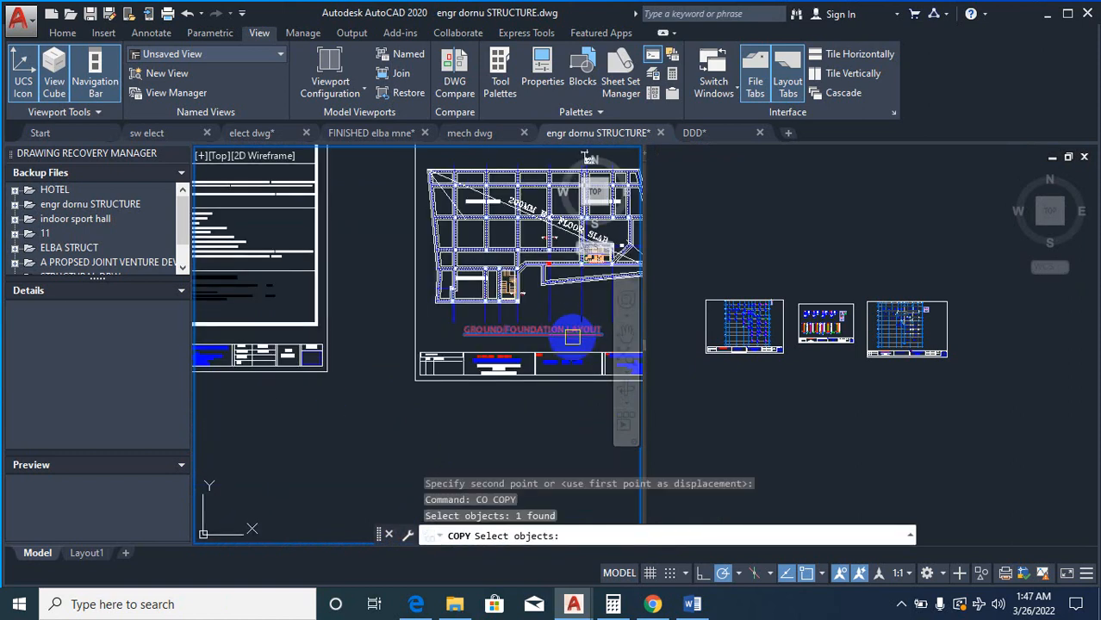
key("Return")
left_click(573, 338)
left_click(745, 385)
scroll(730, 359, "up", 6)
scroll(721, 344, "up", 3)
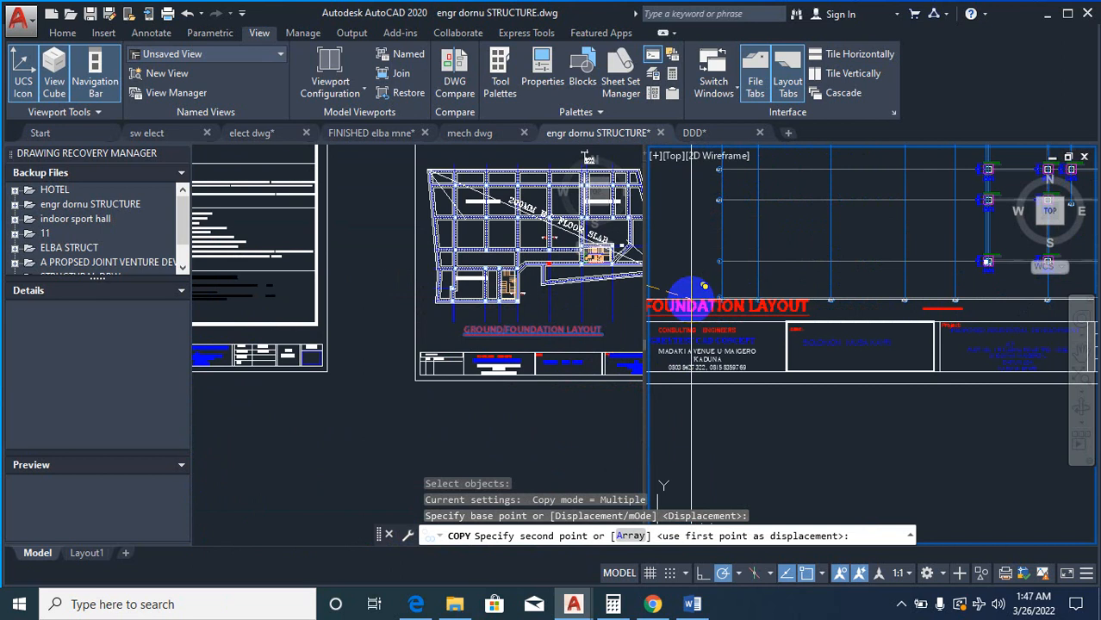
left_click(719, 296)
scroll(836, 235, "down", 6)
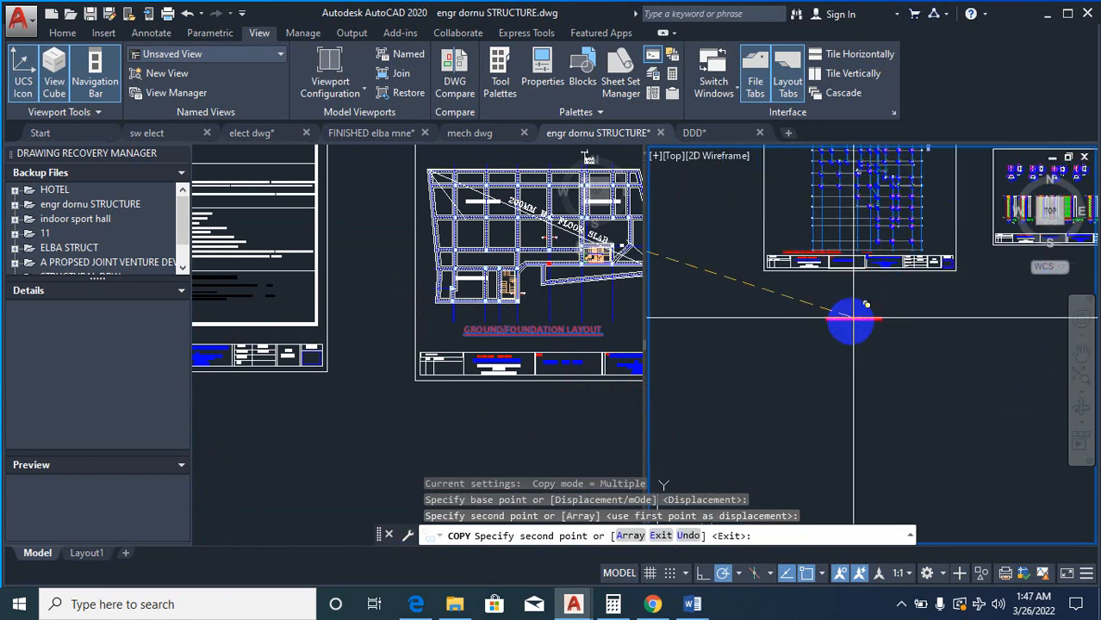
key("Escape")
Step: Copy the GROUND/FOUNDATION LAYOUT title from the first grid plan to below the column details, above their title block
left_click(535, 341)
scroll(337, 341, "down", 8)
scroll(472, 346, "up", 6)
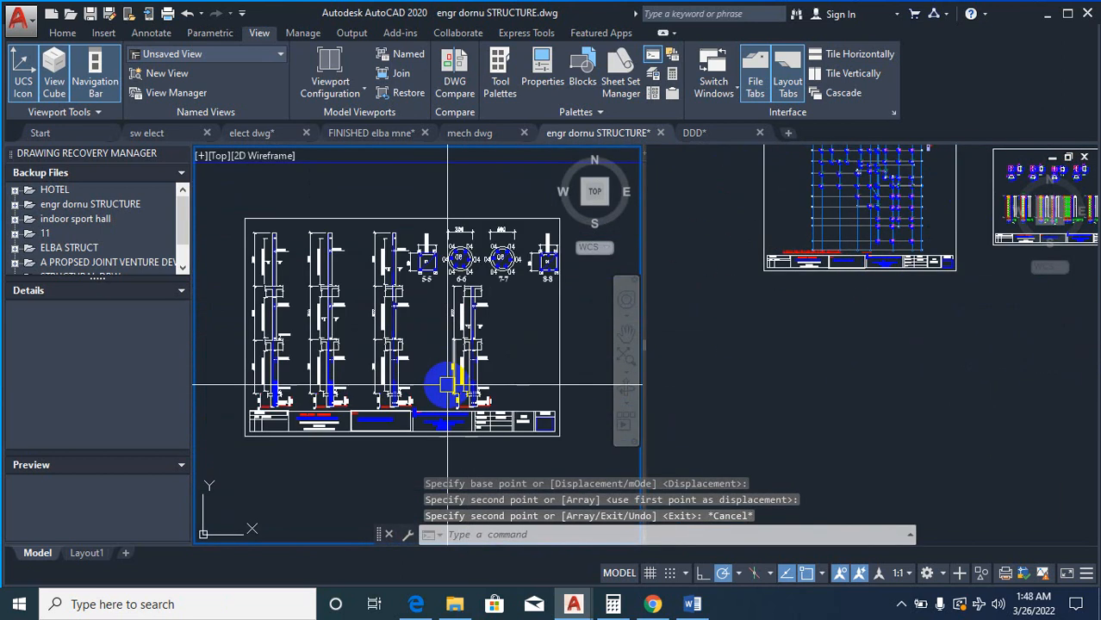
scroll(222, 361, "down", 2)
scroll(246, 369, "up", 6)
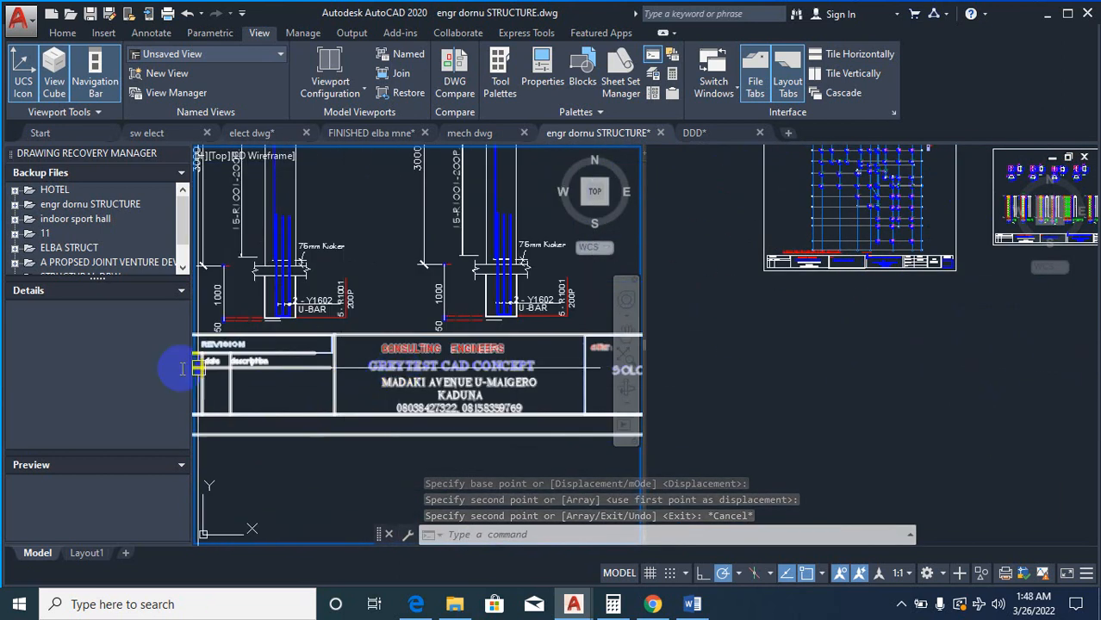
scroll(307, 374, "down", 5)
left_click(801, 282)
scroll(808, 258, "up", 5)
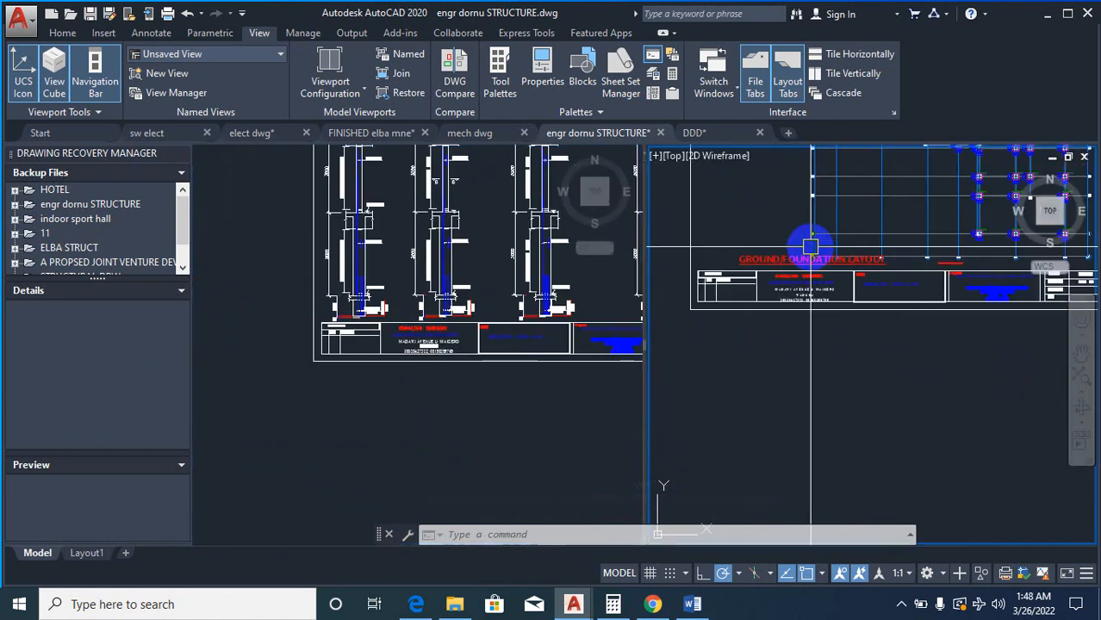
type("co")
key("space")
scroll(793, 255, "up", 4)
left_click(783, 267)
key("space")
left_click(785, 271)
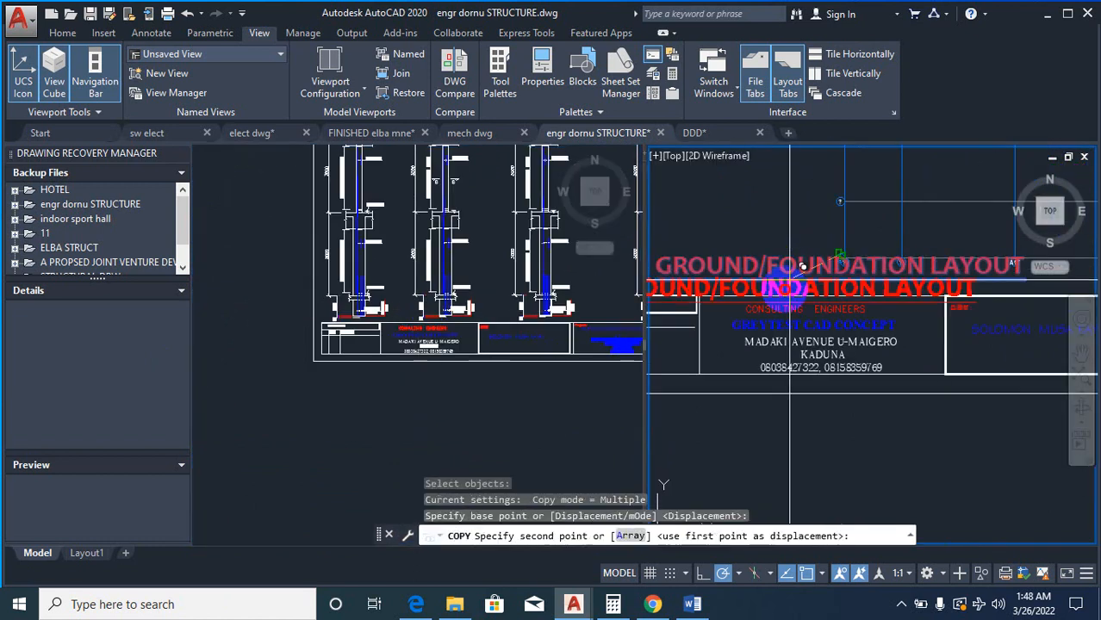
scroll(715, 297, "down", 8)
scroll(849, 304, "up", 6)
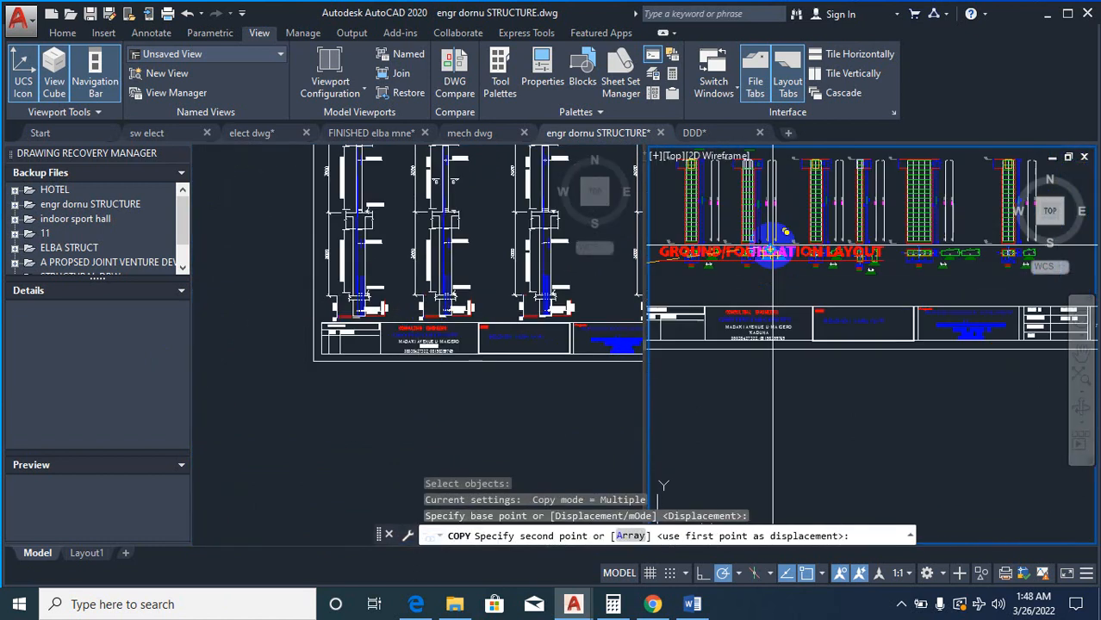
left_click(806, 301)
key("Escape")
Step: Change the copied title on the column details sheet to COLUMN/BASE DETAIL with TEXTEDIT
scroll(857, 281, "up", 3)
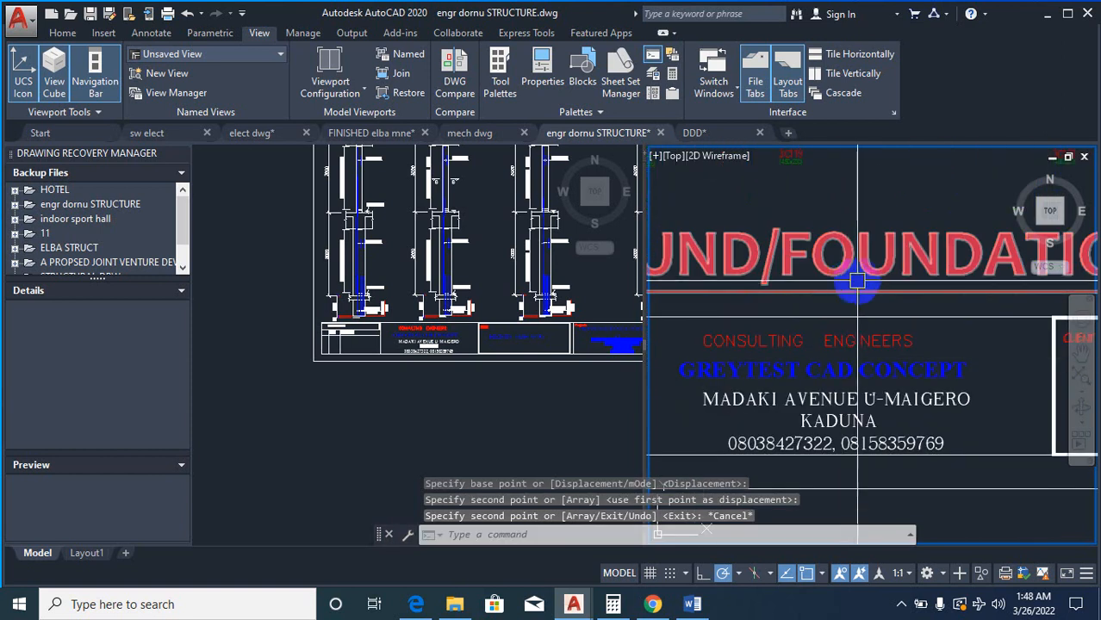
type("te")
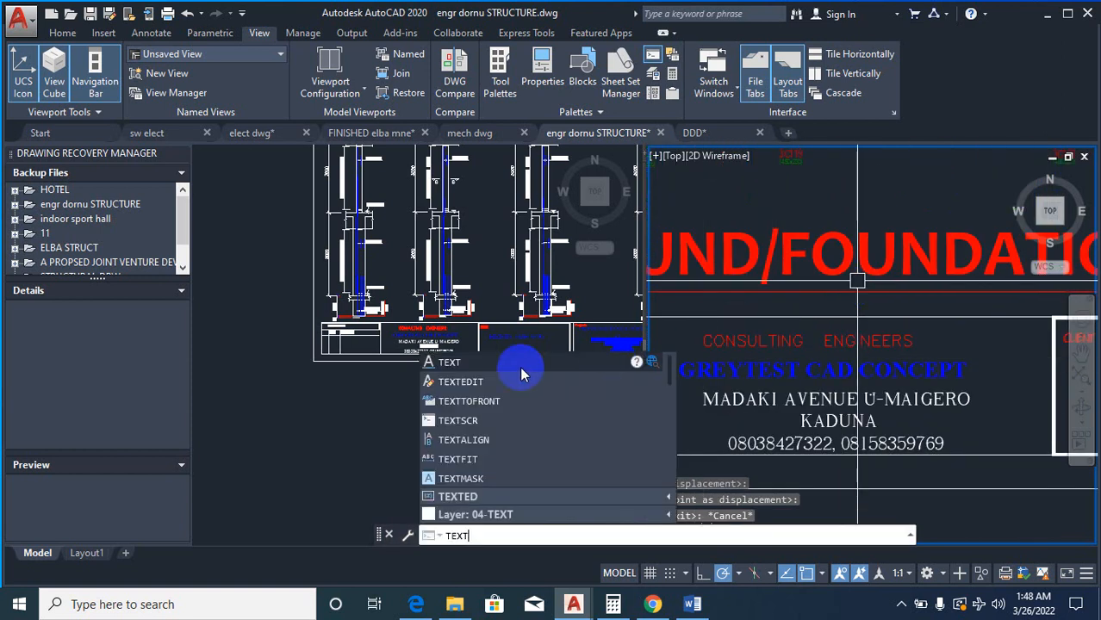
left_click(509, 380)
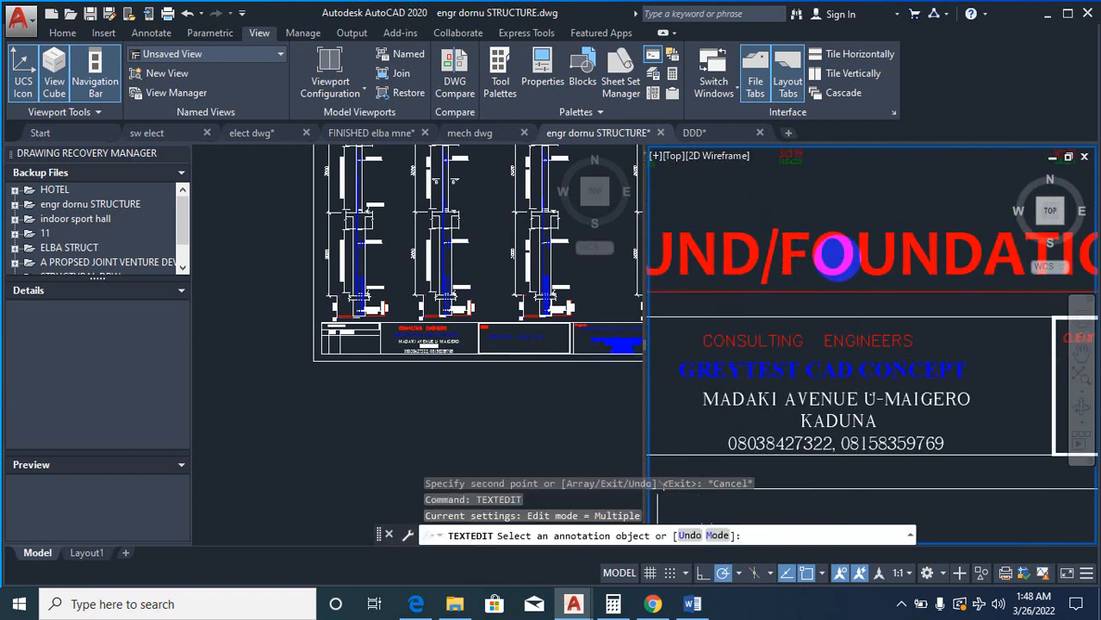
scroll(836, 255, "down", 3)
left_click(973, 262)
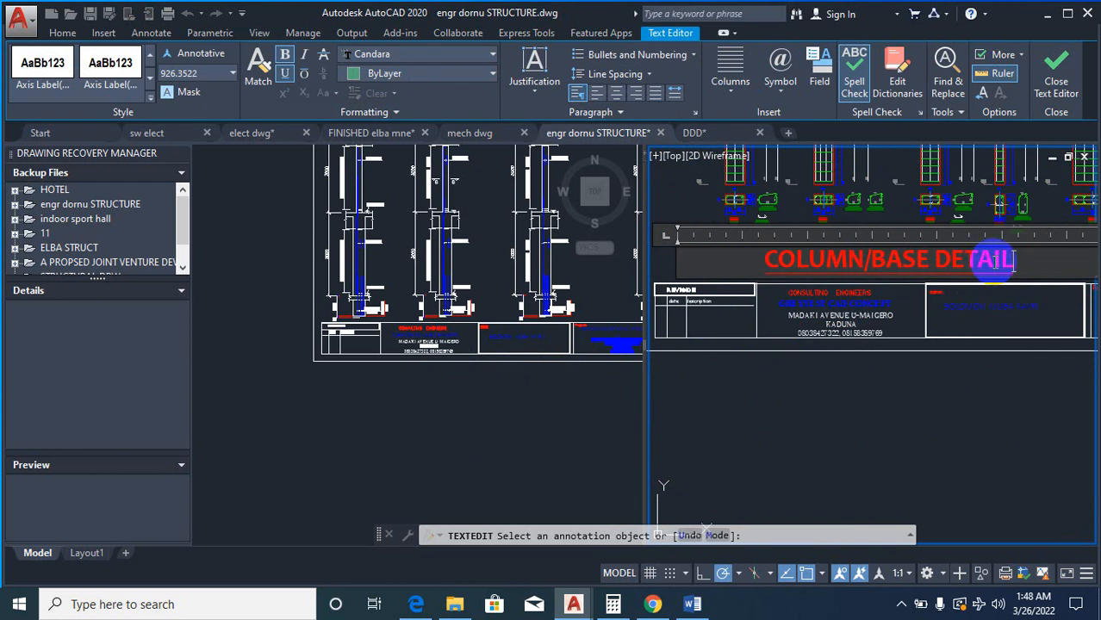
key("Escape")
key("Escape")
Step: Copy the COLUMN/BASE DETAIL title to below the second framed grid plan, above its title block
scroll(838, 327, "down", 5)
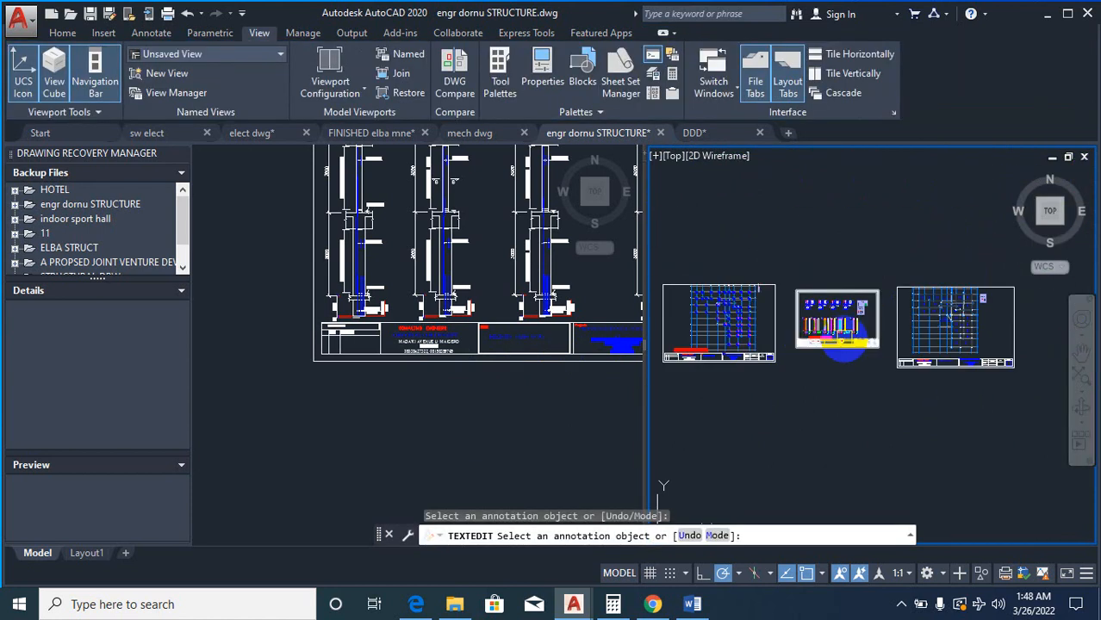
type("co")
key("Return")
scroll(818, 329, "up", 7)
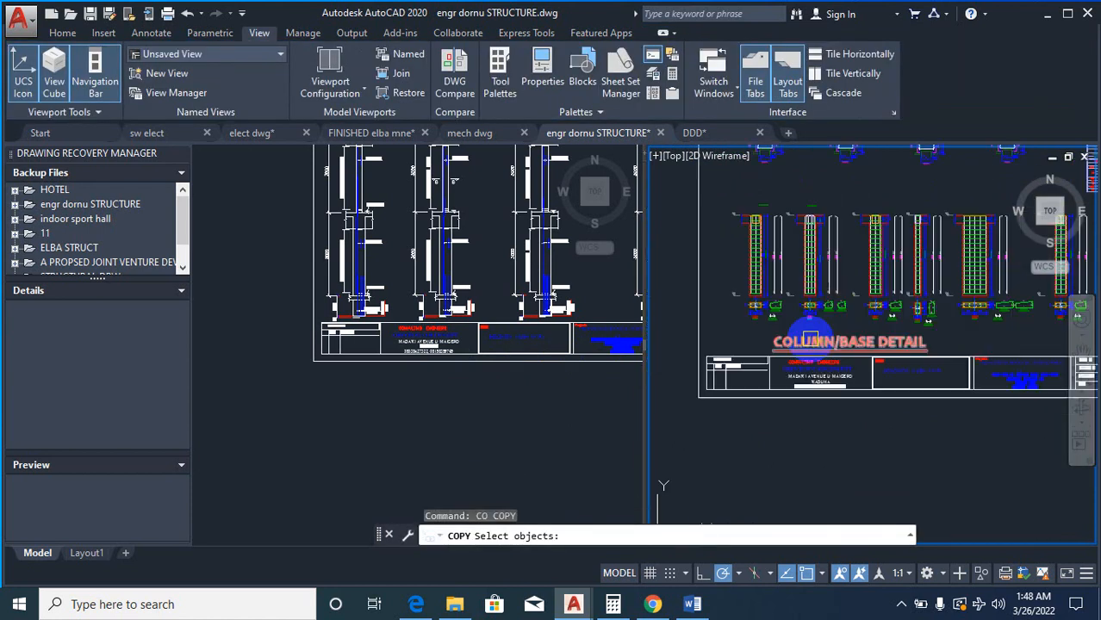
right_click(811, 336)
right_click(810, 337)
left_click(807, 346)
scroll(689, 352, "down", 6)
scroll(834, 379, "up", 2)
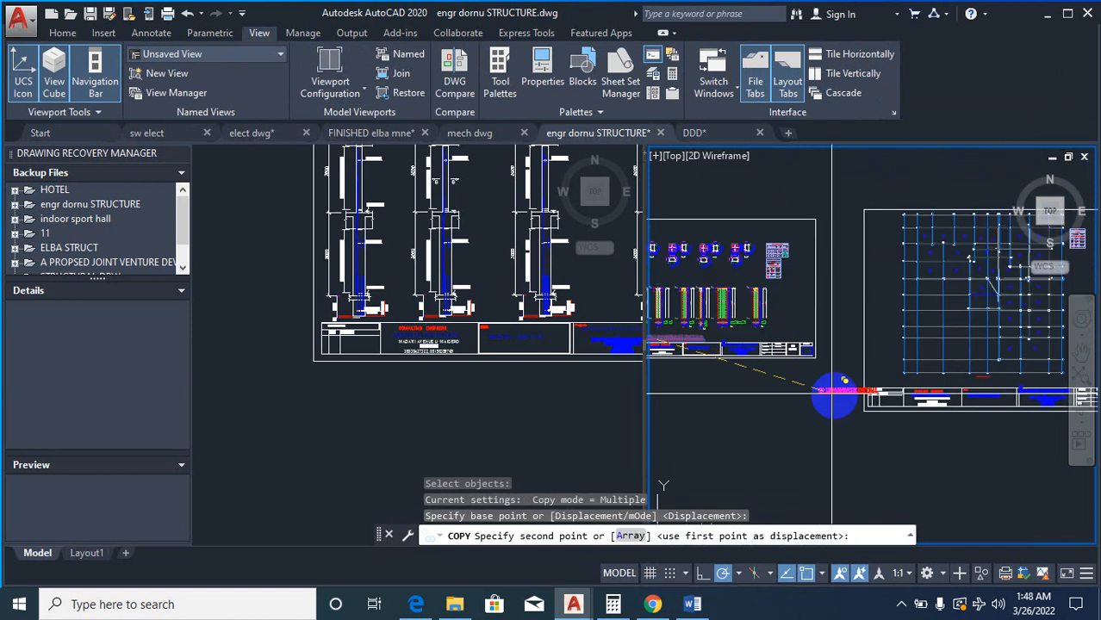
scroll(911, 386, "up", 6)
scroll(856, 299, "up", 3)
key("Escape")
key("Escape")
key("Escape")
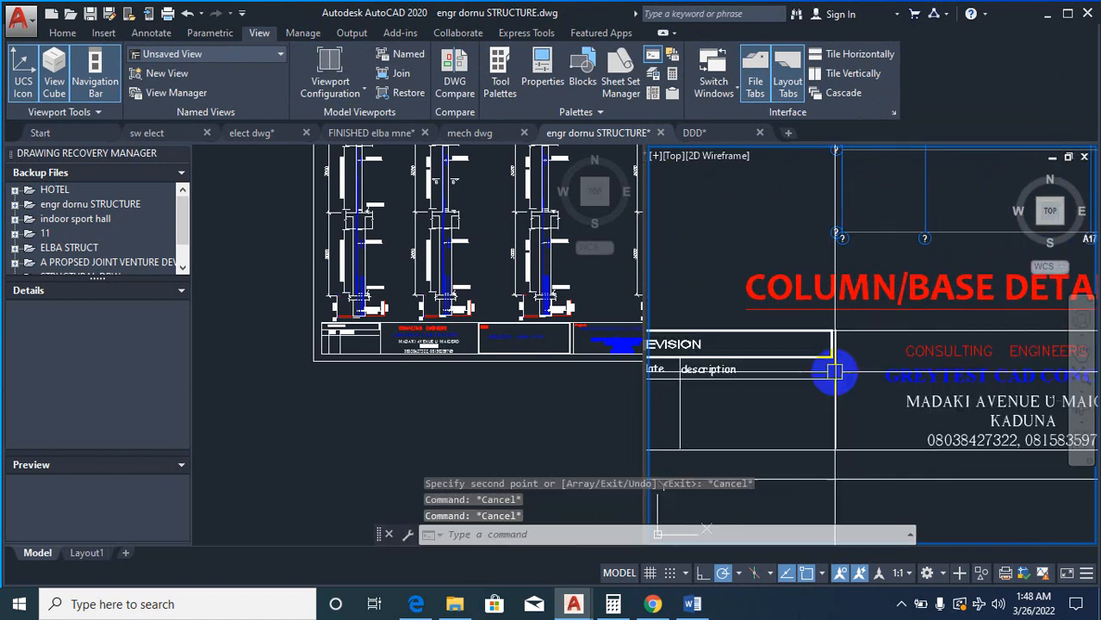
Step: Change the copied title under the second grid plan to SLAB/BEAM LAYOUT with TEXTEDIT
type("TEXTTOFRONT")
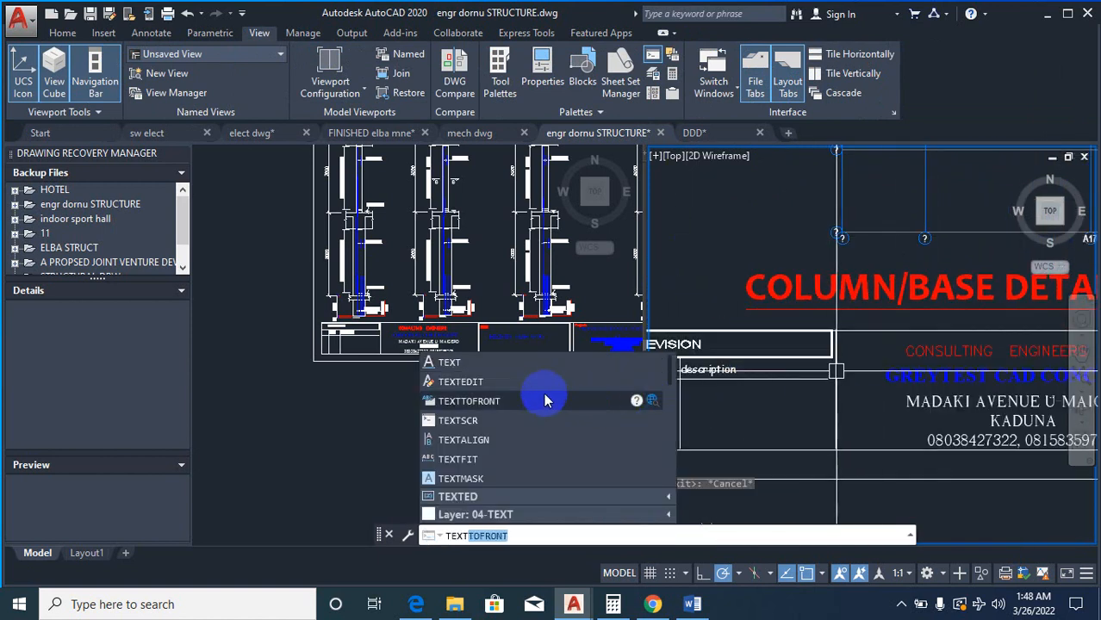
left_click(543, 380)
left_click(810, 289)
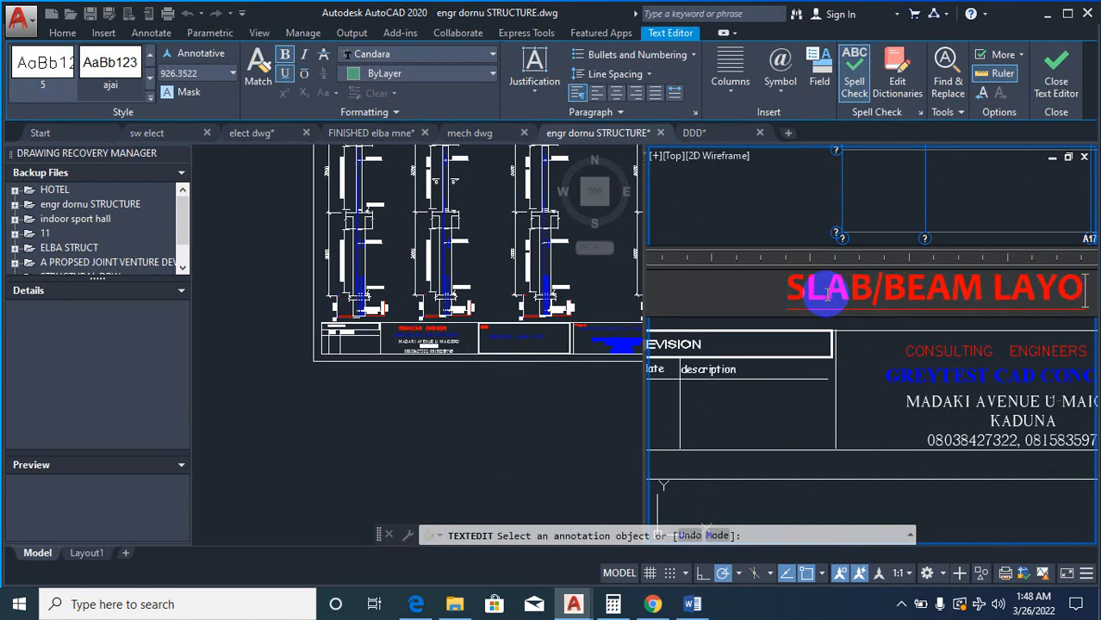
type("UT")
left_click(865, 201)
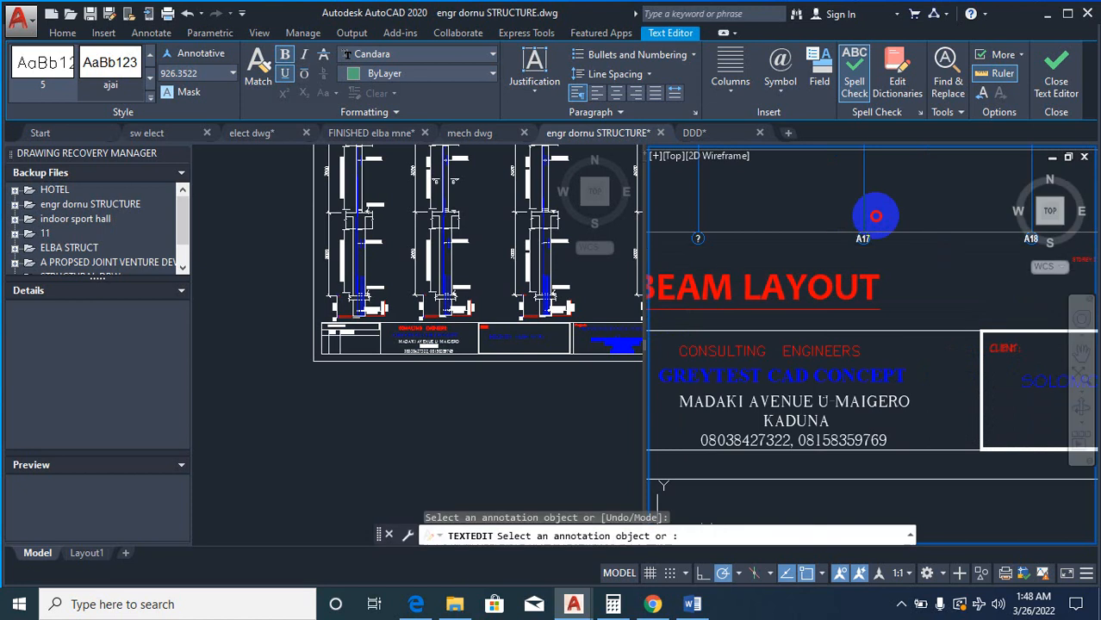
scroll(865, 207, "down", 6)
key("Escape")
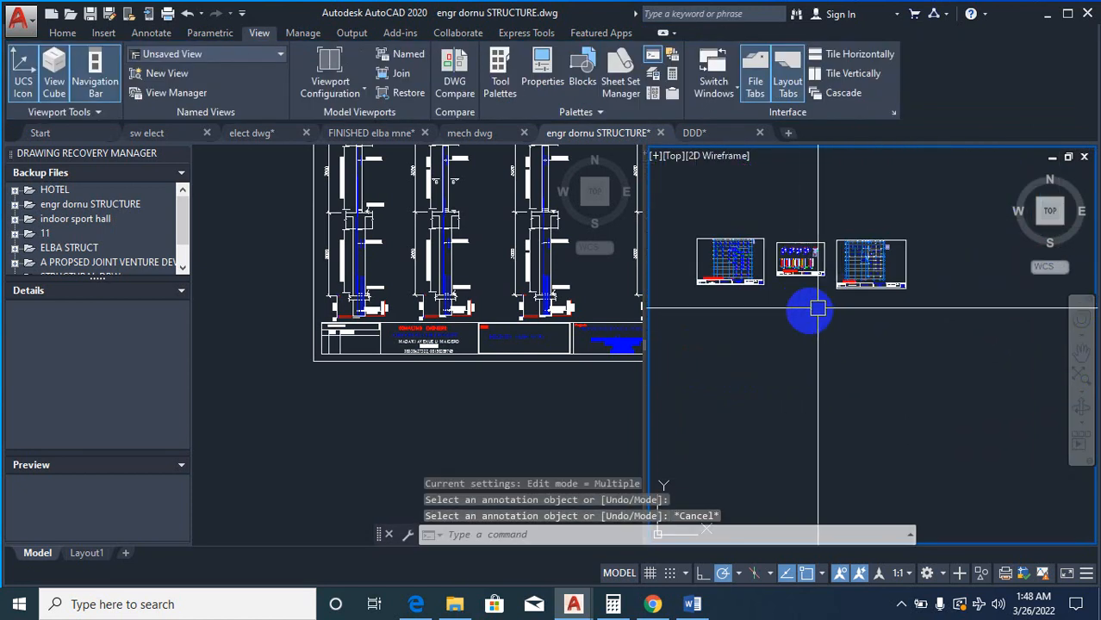
Step: Copy the slab reinforcement plan with its schedules from the pasted drawings to beside the second framed grid plan
left_click(455, 393)
scroll(459, 293, "down", 5)
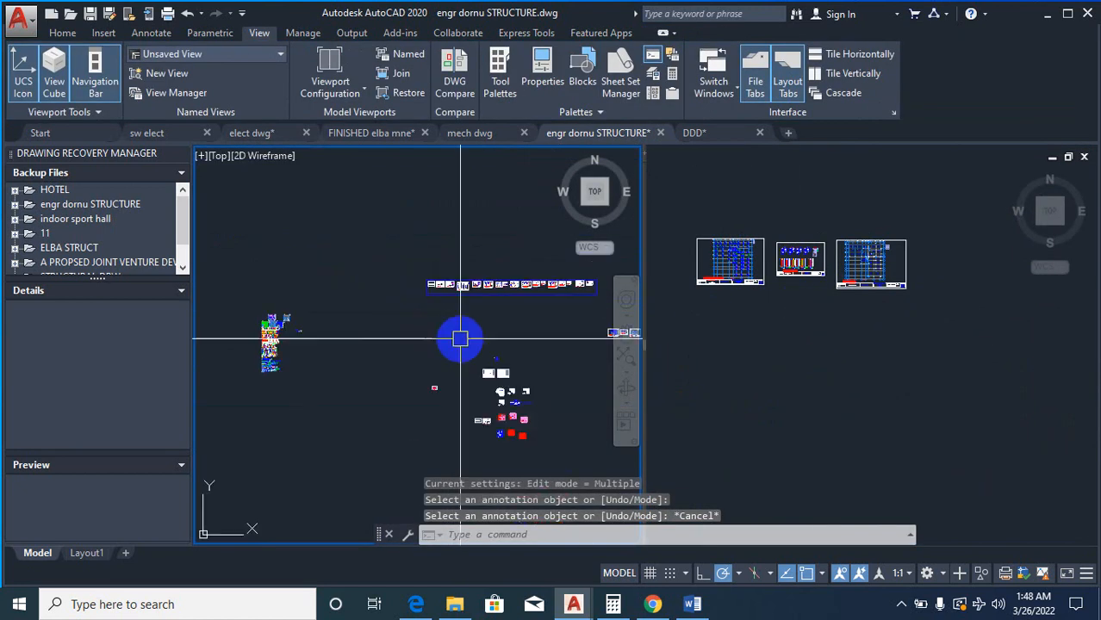
scroll(280, 328, "up", 5)
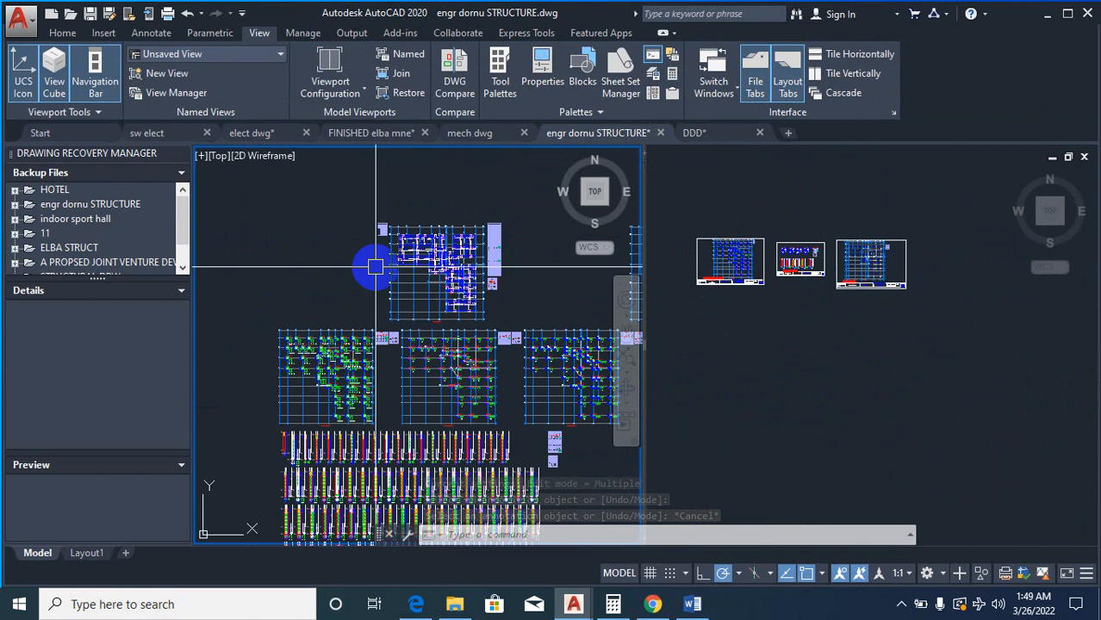
scroll(324, 277, "up", 4)
type("co")
key("Return")
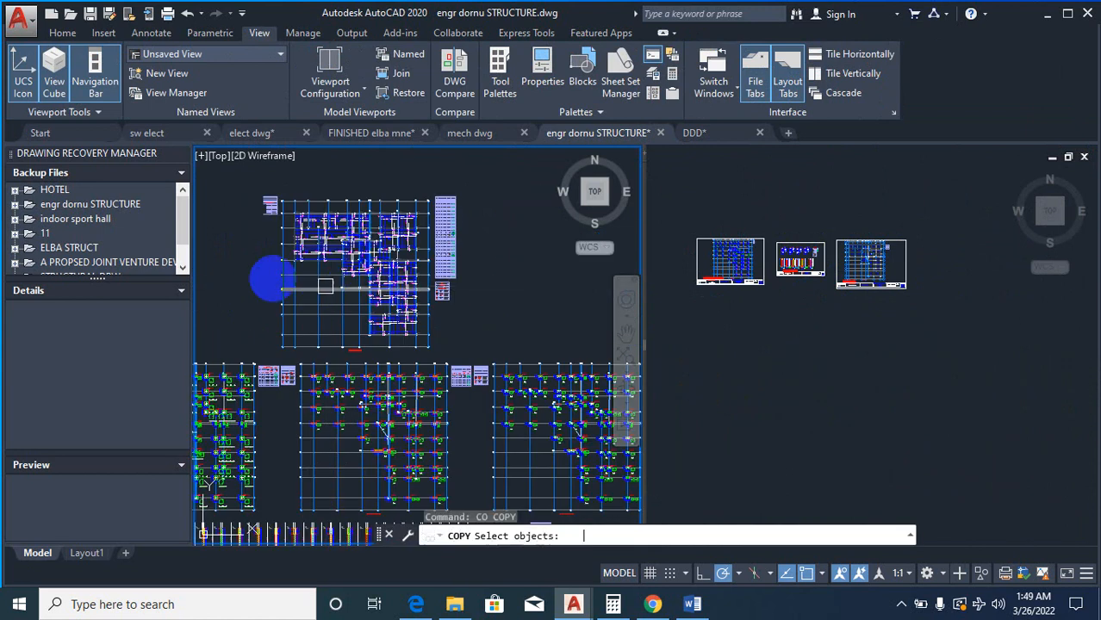
left_click(238, 176)
left_click(481, 337)
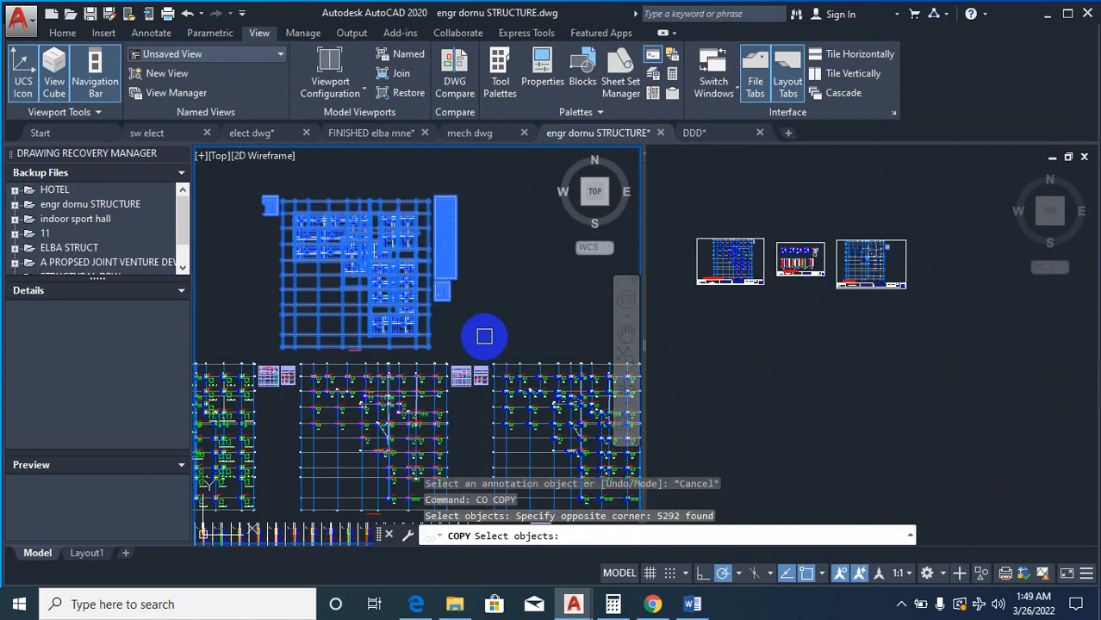
key("Return")
right_click(474, 333)
left_click(474, 333)
left_click(995, 306)
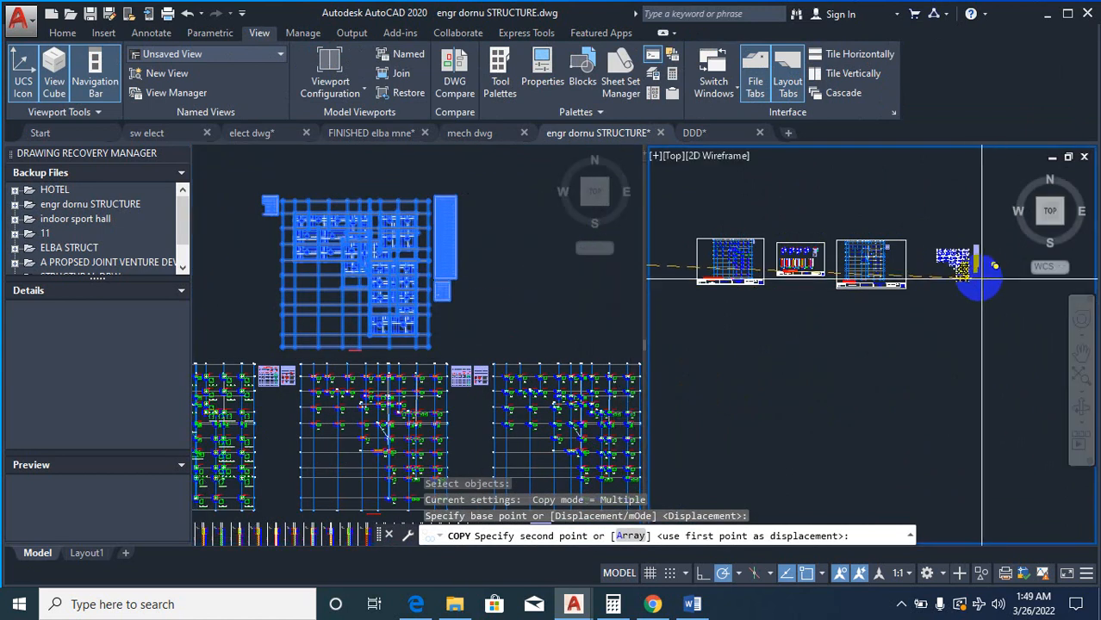
left_click(971, 276)
scroll(977, 258, "up", 3)
key("Escape")
scroll(947, 285, "up", 4)
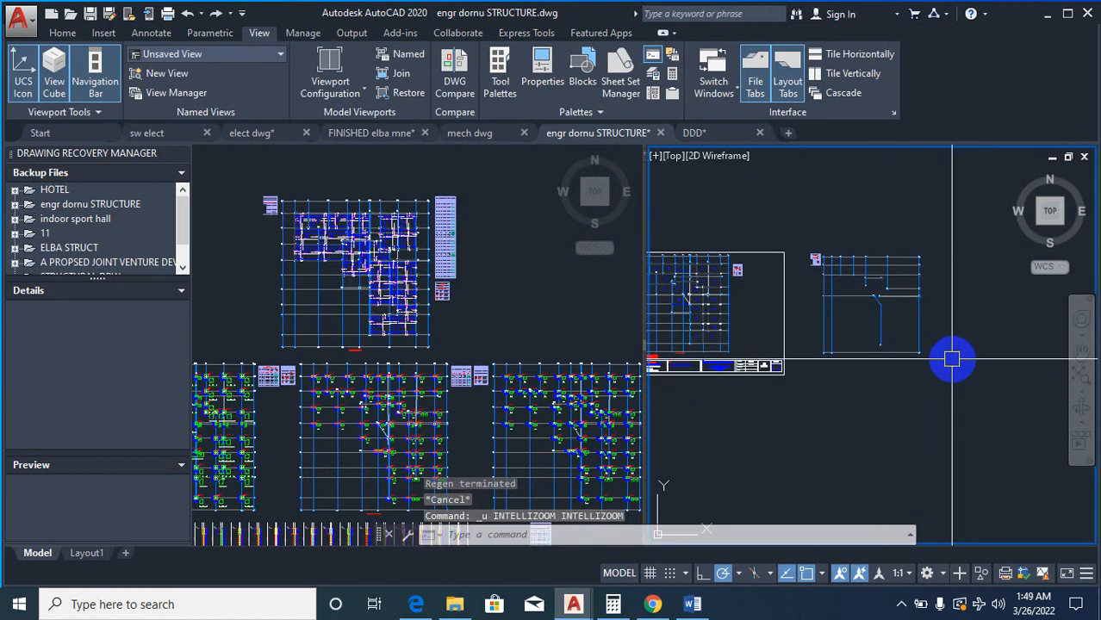
Step: Undo the recent operations back through the title edit and title copy under the second framed grid plan
type("e")
key("Return")
key("Escape")
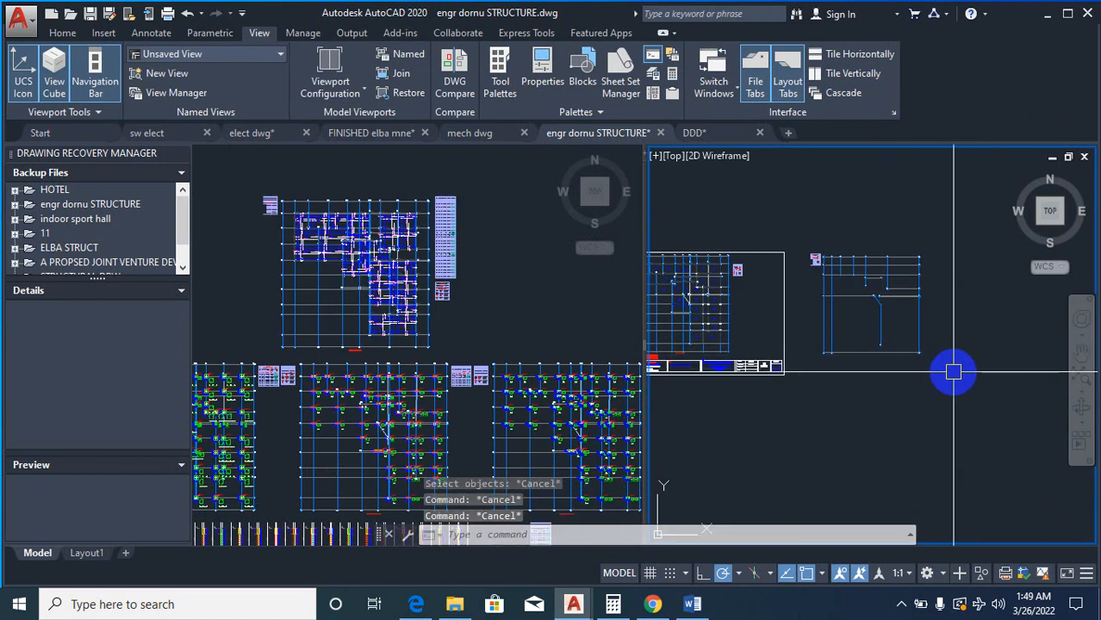
key("ctrl+z")
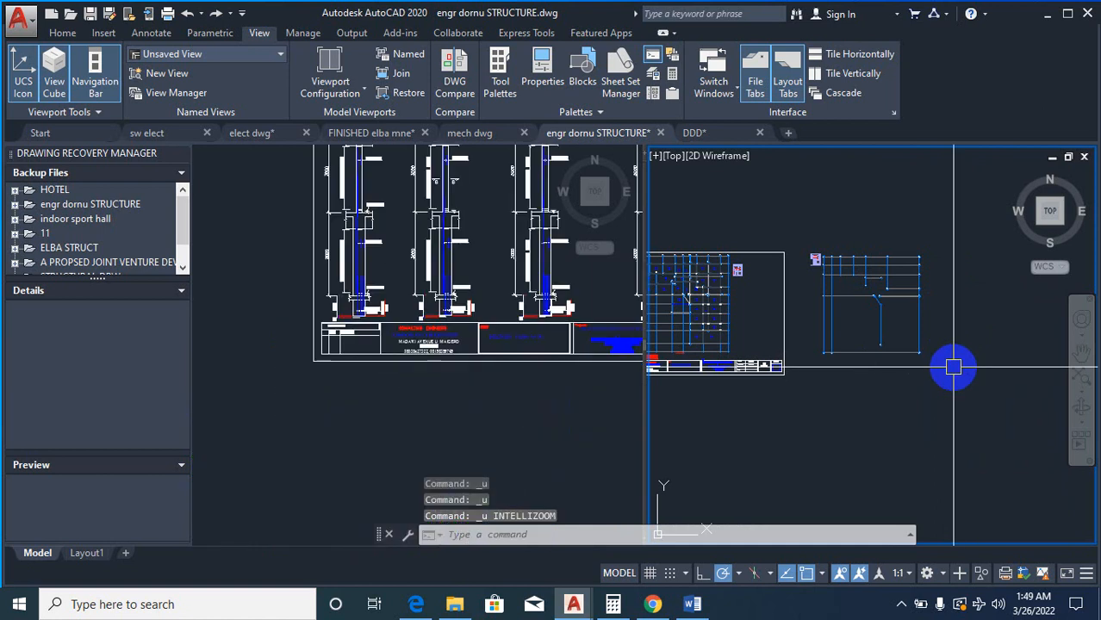
key("ctrl+z")
key("ctrl+z")
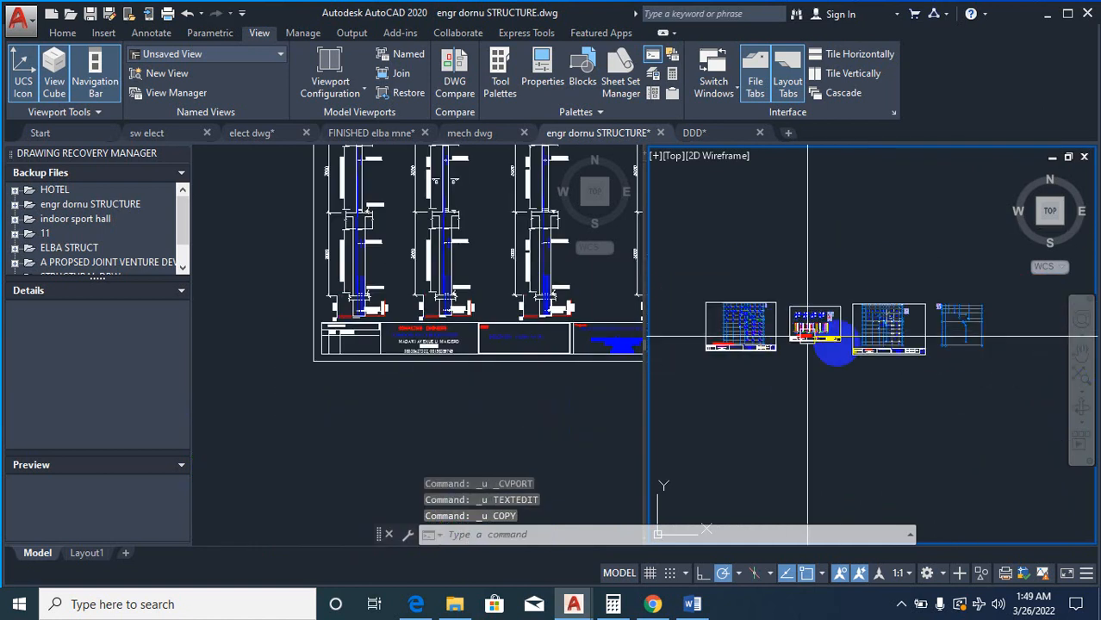
Step: Erase the leftover unframed plan beside the second framed grid plan
type("e")
key("Return")
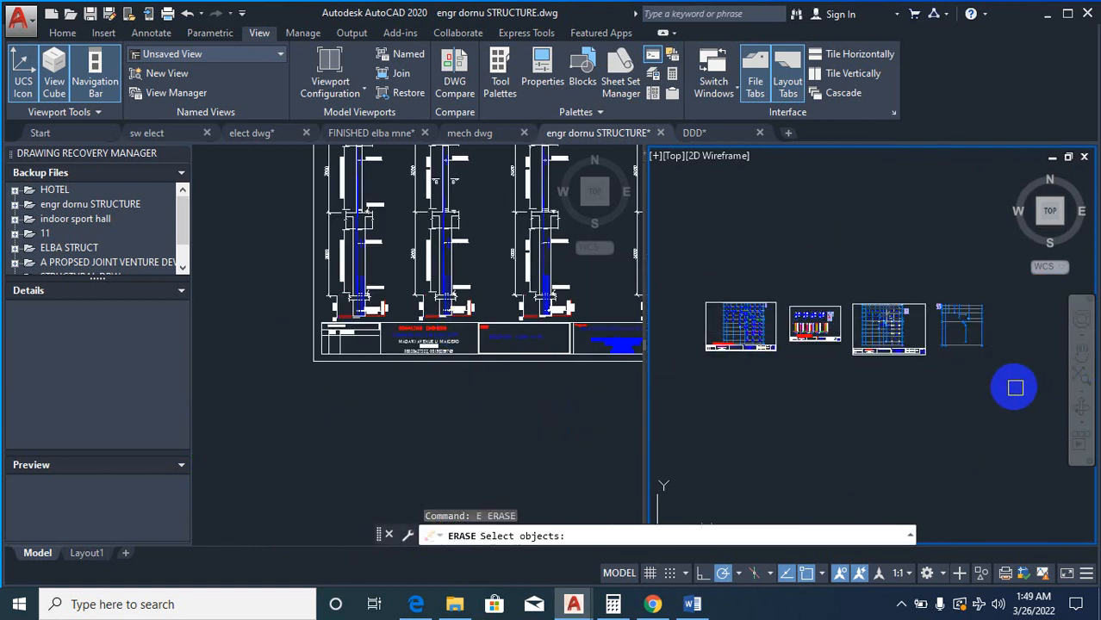
left_click(1015, 386)
left_click(940, 306)
key("Return")
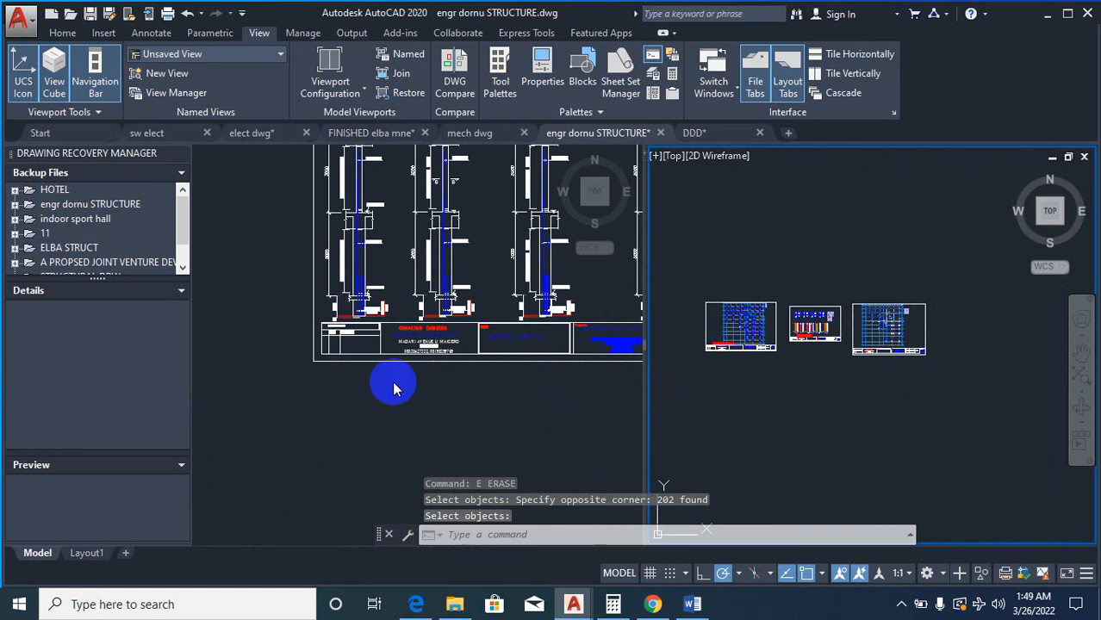
Step: Copy the complete slab reinforcement plan and its schedules from the pasted drawings to the empty space beside the second framed grid plan
left_click(393, 381)
scroll(479, 327, "down", 5)
scroll(393, 372, "down", 2)
scroll(315, 362, "up", 8)
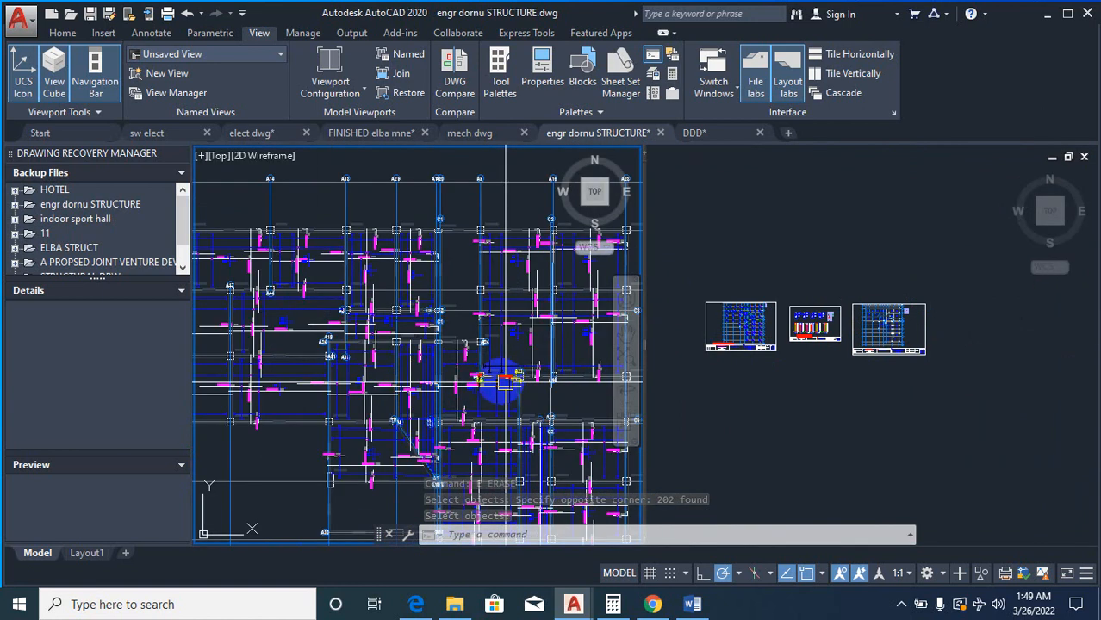
scroll(323, 361, "down", 5)
type("co")
key("Return")
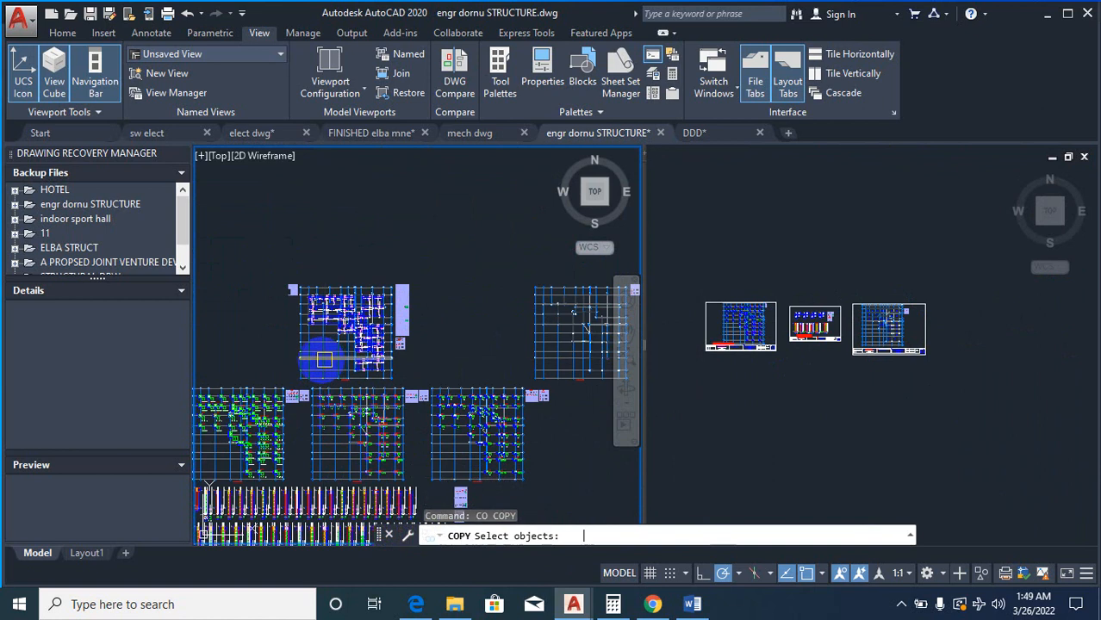
scroll(285, 319, "up", 4)
left_click(263, 226)
scroll(489, 357, "down", 3)
left_click(553, 417)
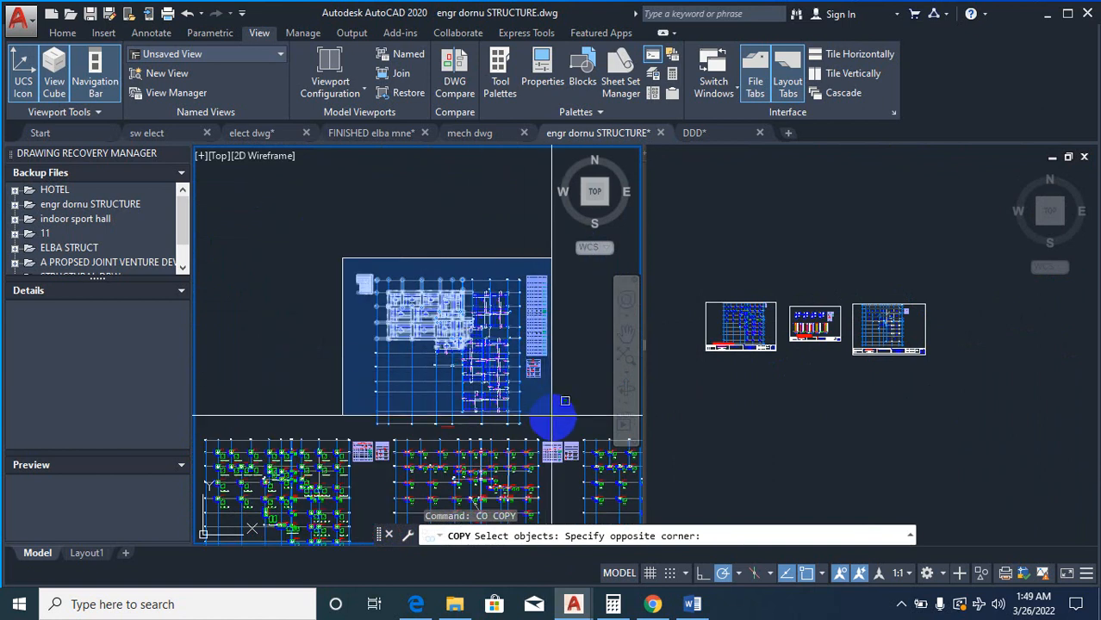
right_click(549, 402)
left_click(550, 403)
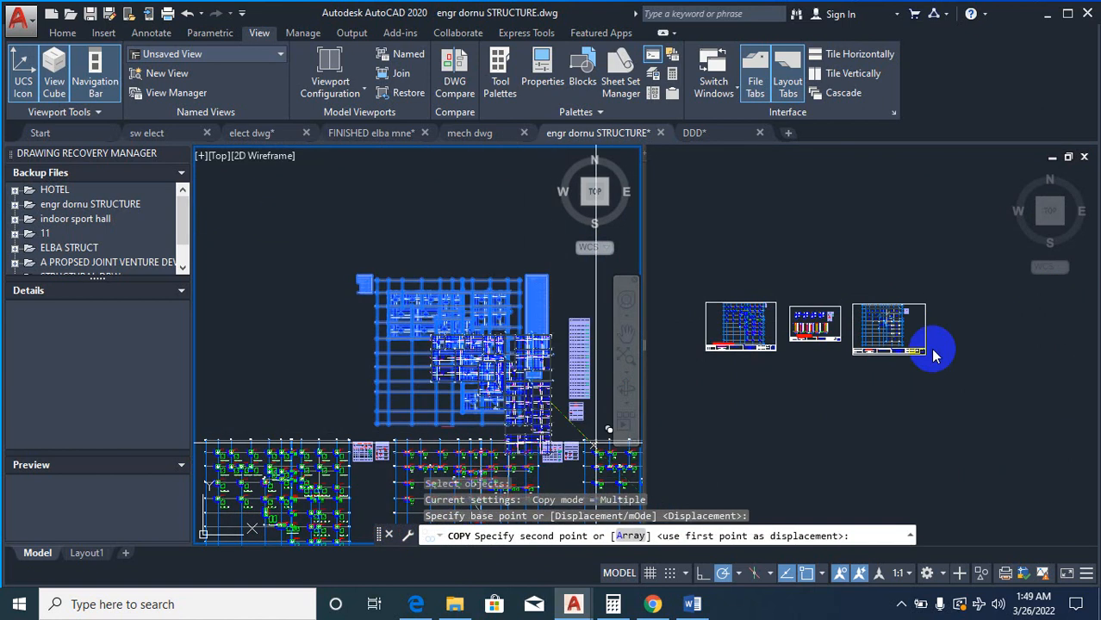
left_click(947, 358)
left_click(989, 338)
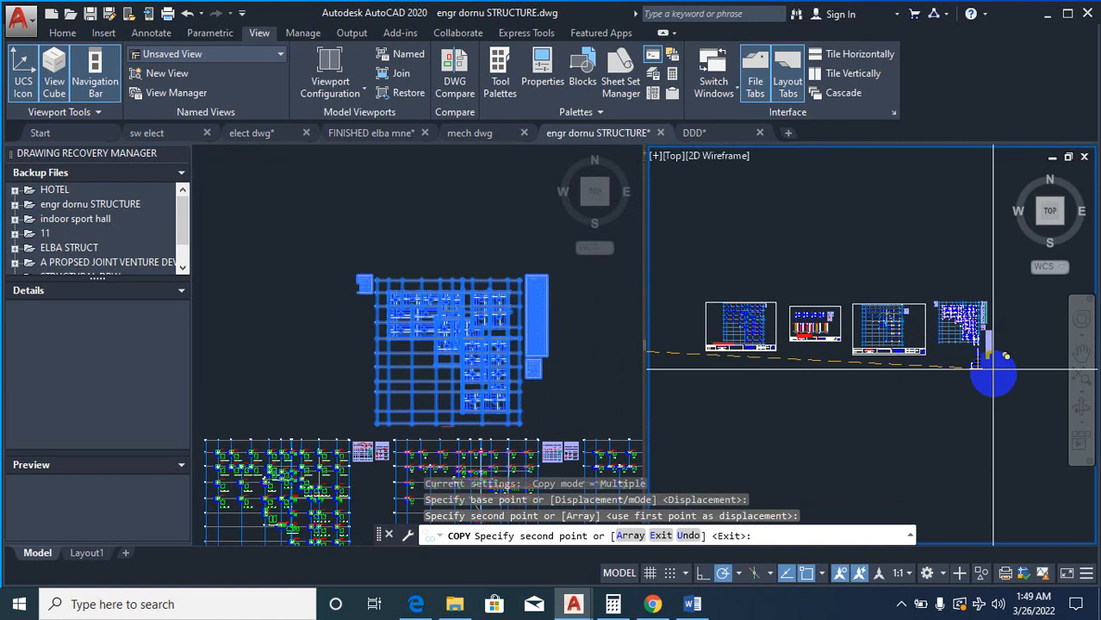
scroll(982, 345, "up", 2)
key("Escape")
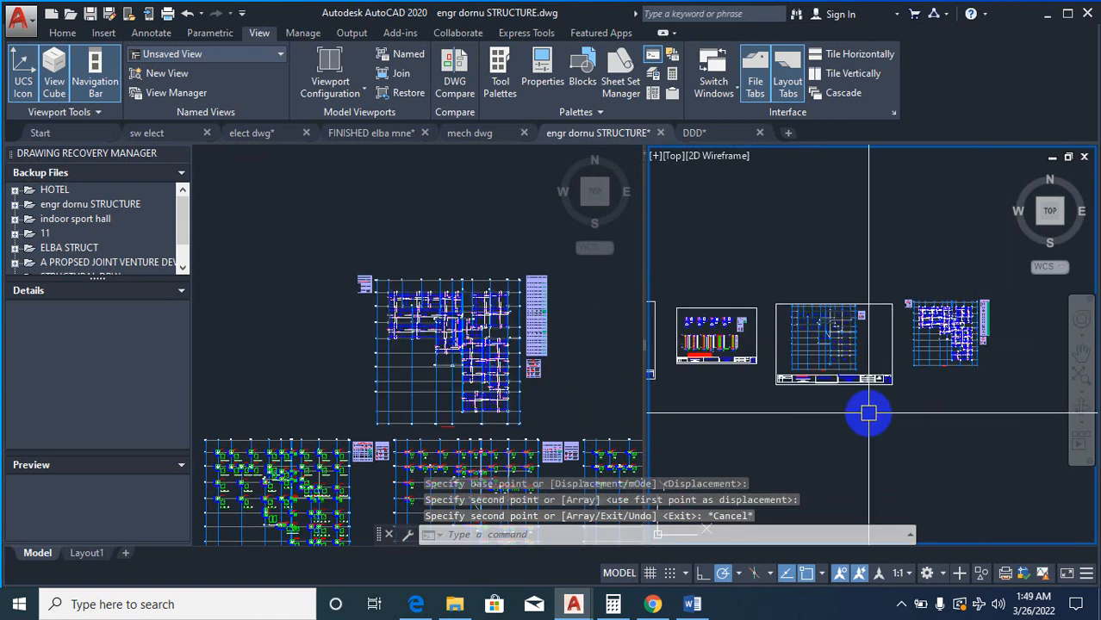
Step: Copy the COLUMN/BASE DETAIL title from the column details sheet to below the second framed grid plan, above its title block
type("co")
key("Return")
scroll(784, 362, "up", 4)
scroll(775, 372, "down", 2)
middle_click_drag(776, 371, 898, 370)
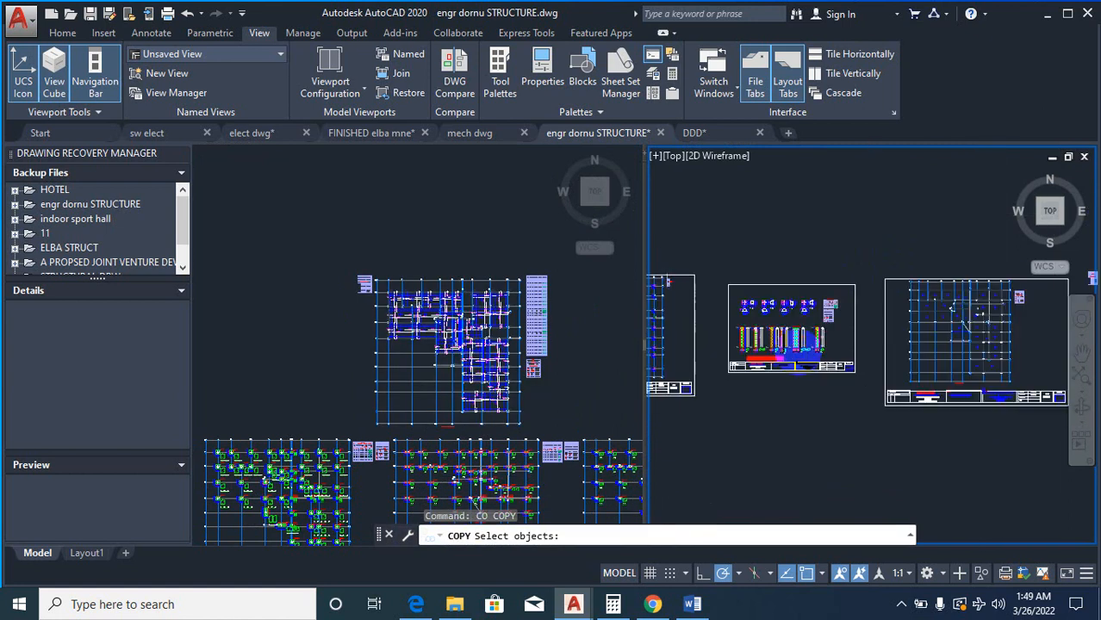
scroll(751, 365, "up", 6)
left_click(747, 363)
right_click(747, 366)
right_click(748, 366)
left_click(730, 396)
scroll(636, 386, "down", 6)
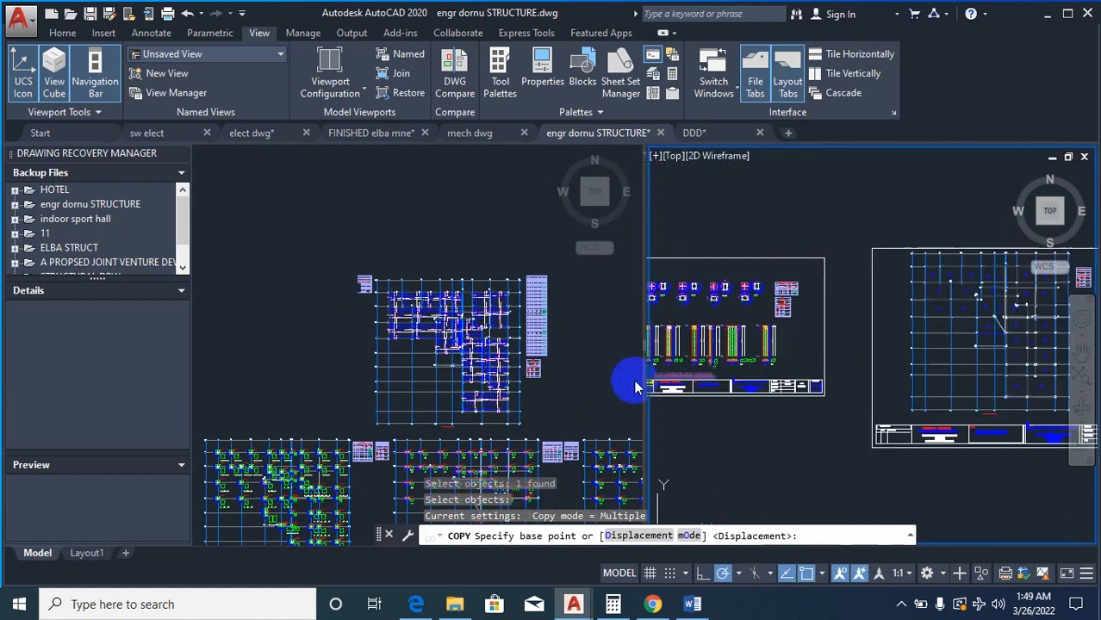
scroll(662, 370, "up", 7)
left_click(720, 330)
scroll(720, 392, "down", 7)
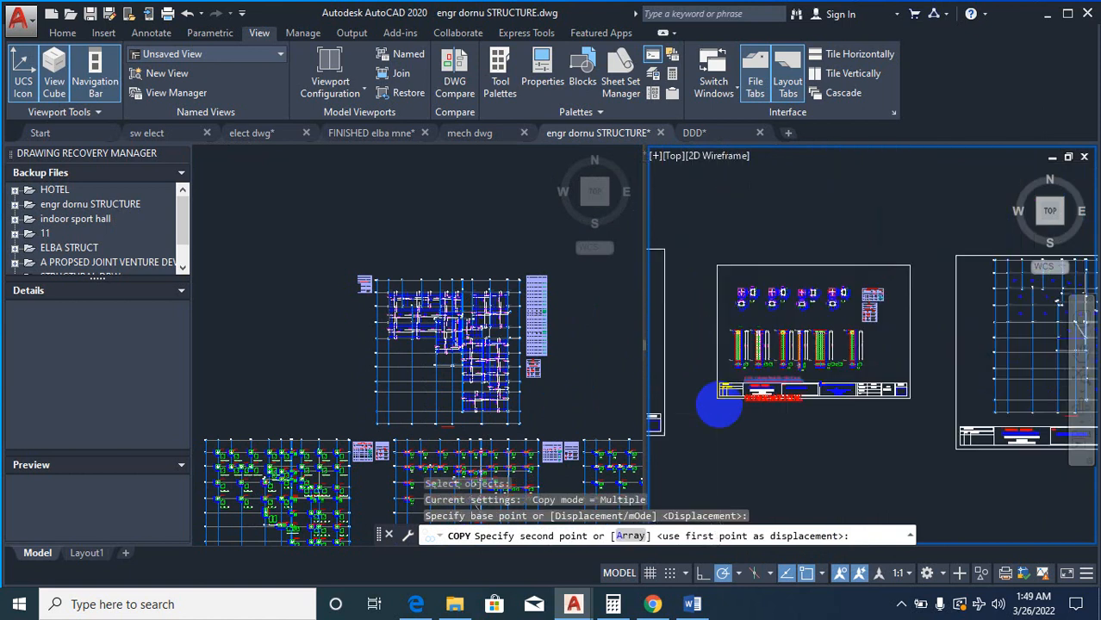
scroll(939, 392, "up", 7)
left_click(779, 395)
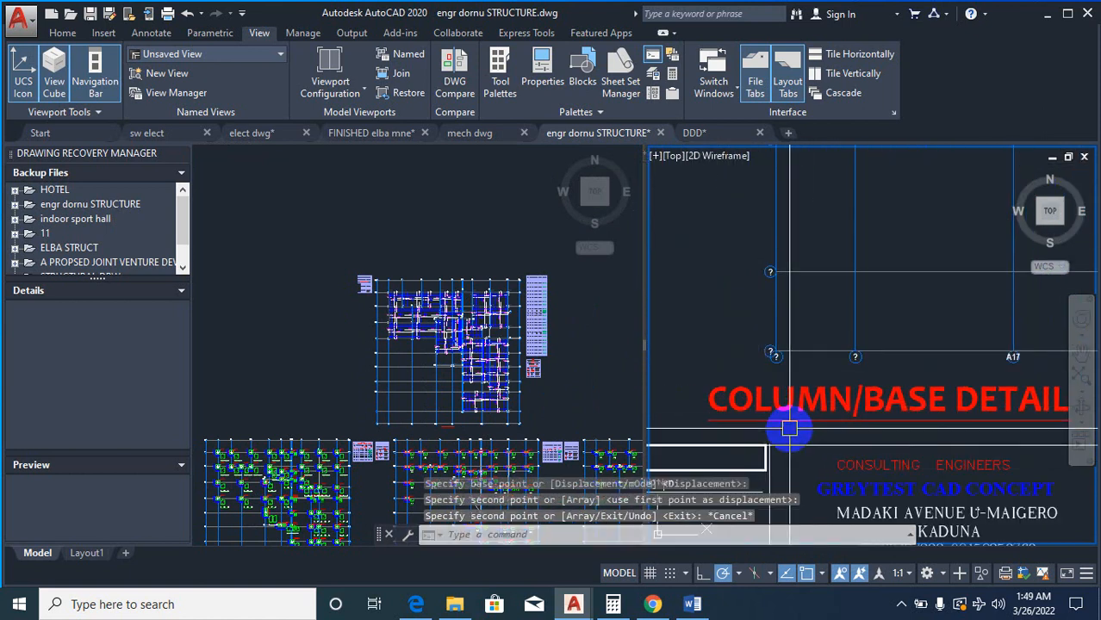
key("Escape")
key("Escape")
key("Escape")
Step: Change the copied title under the second framed grid plan to SLAB/BEAM LAYOUT with TEXTEDIT
type("text")
left_click(461, 390)
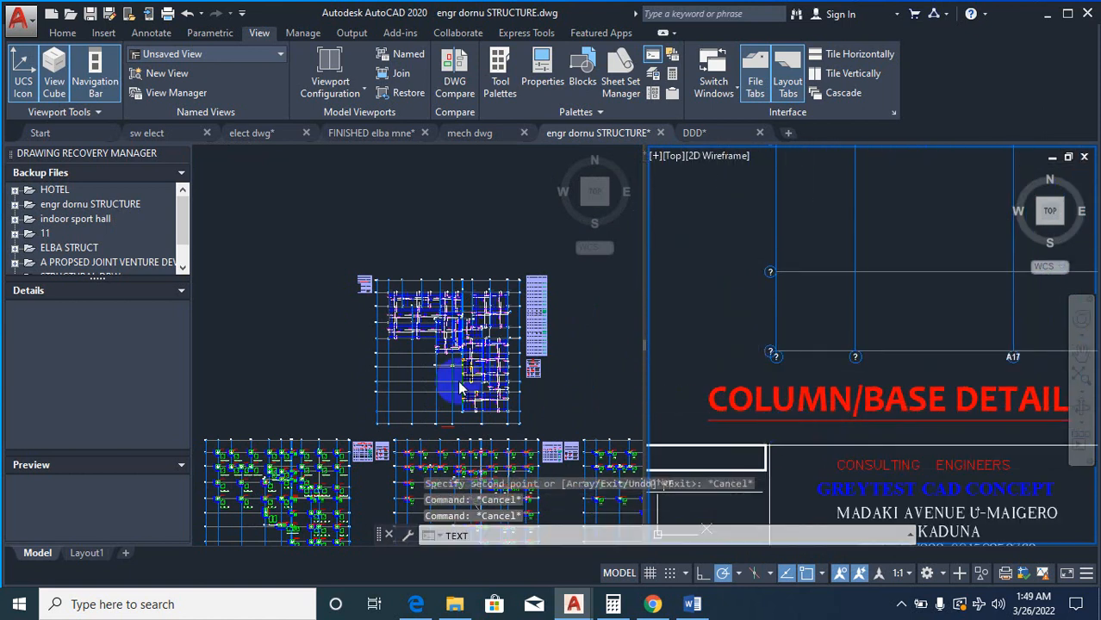
type("edit")
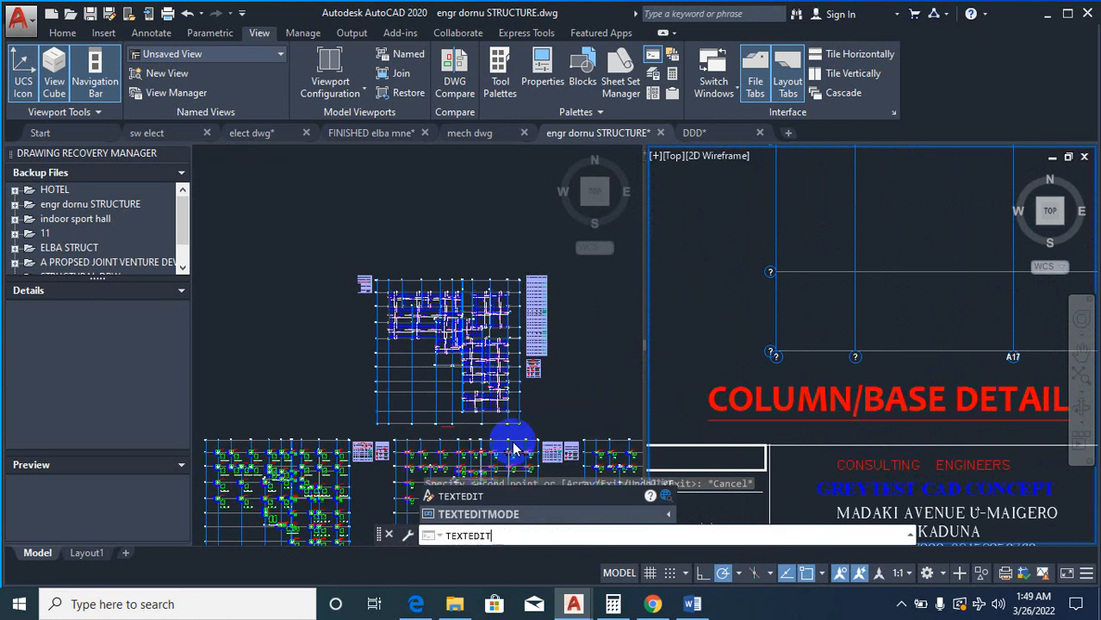
left_click(497, 497)
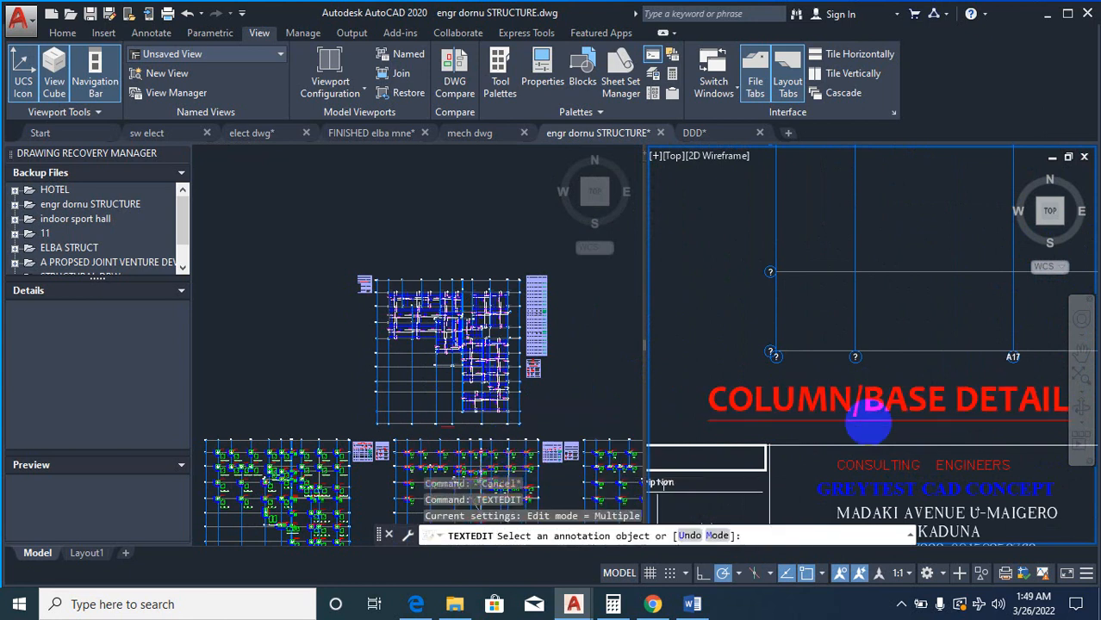
left_click(956, 403)
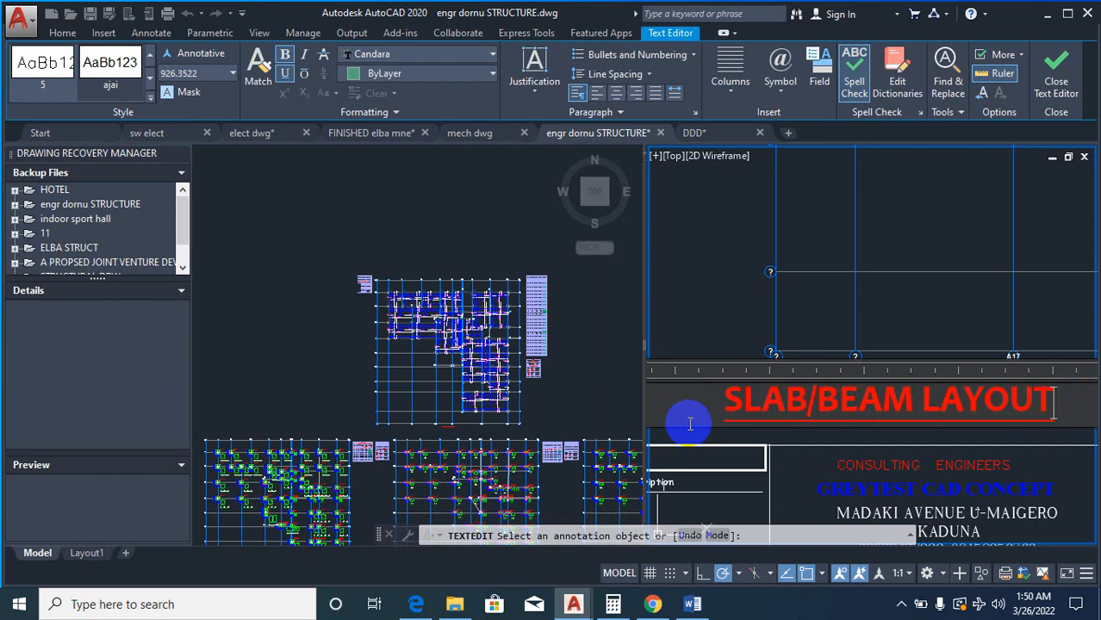
key("Escape")
key("Escape")
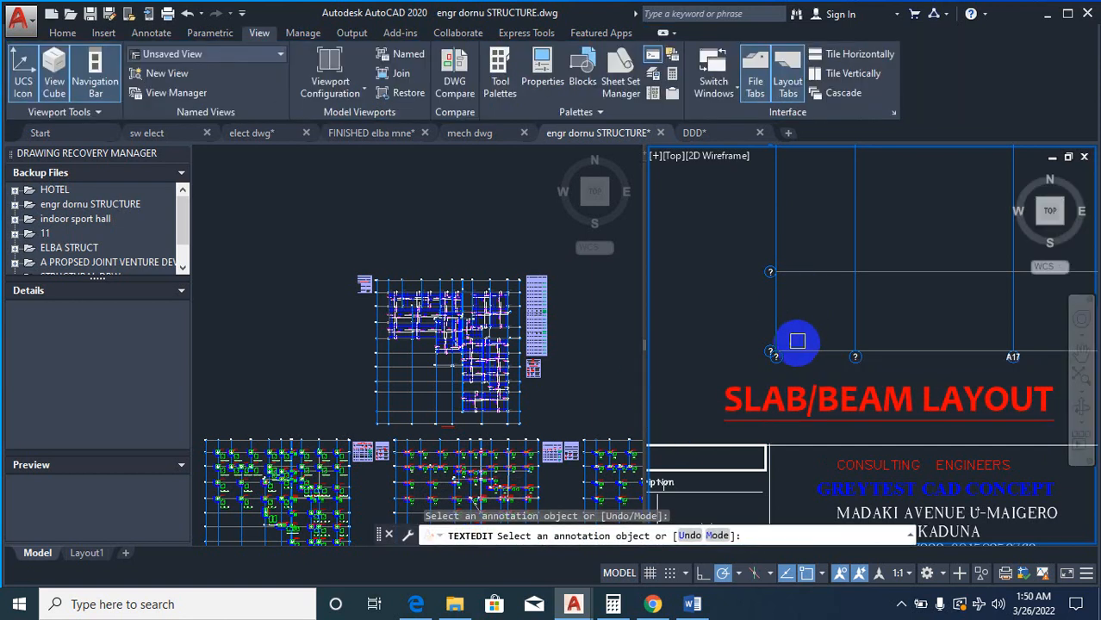
Step: Save the STRUCTURE drawing
scroll(797, 362, "down", 5)
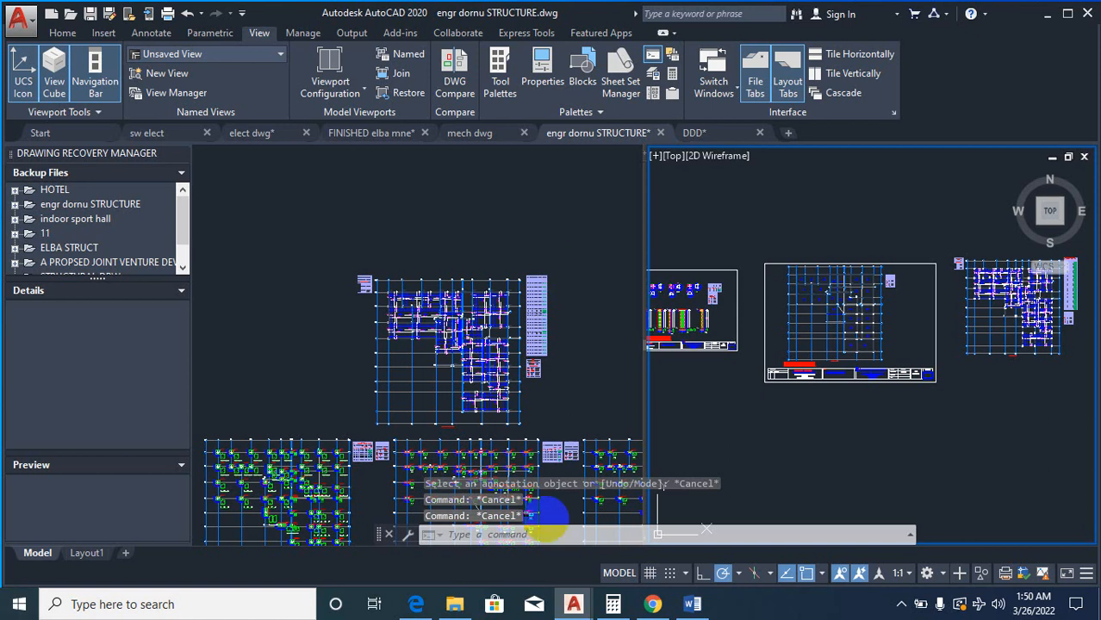
key("ctrl+s")
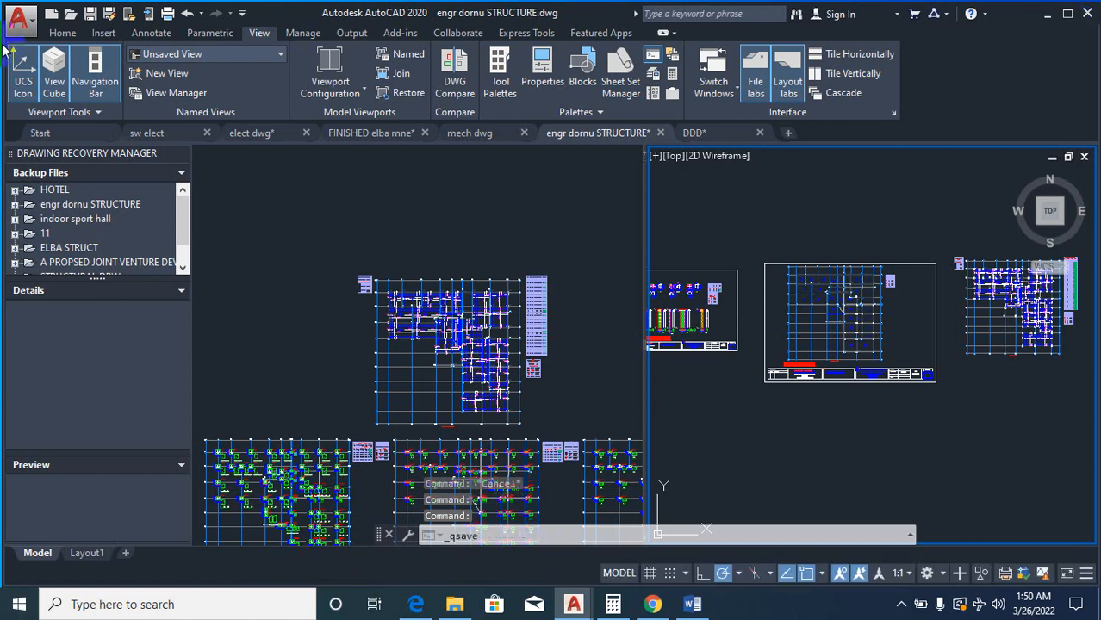
left_click(819, 411)
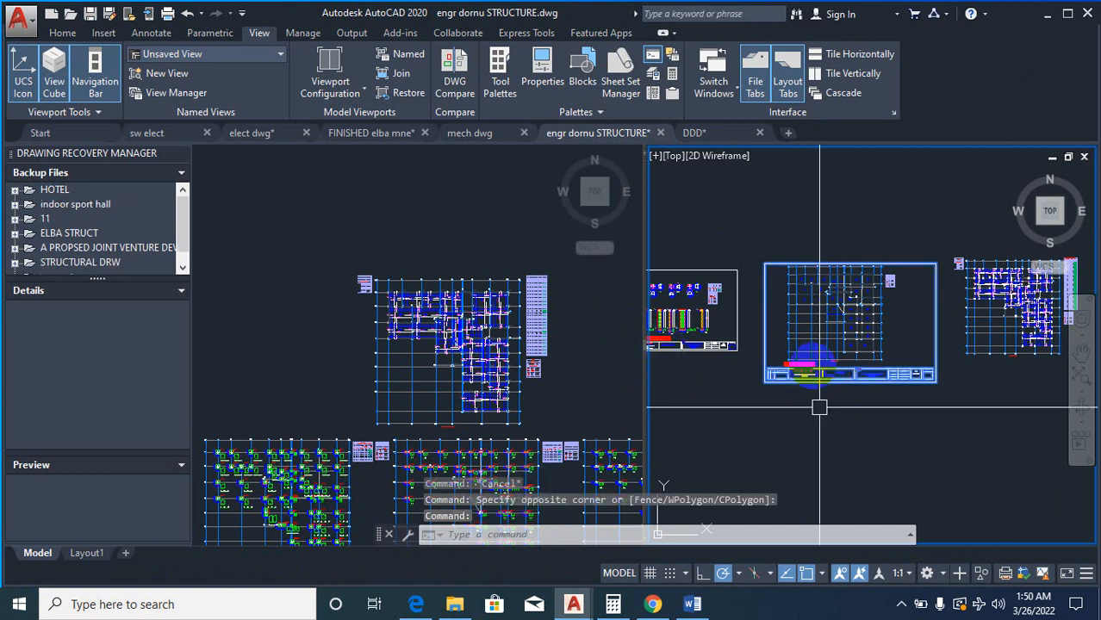
key("Escape")
Step: Copy the SLAB/BEAM LAYOUT title from the second framed grid plan to below the unframed slab reinforcement plan
scroll(775, 392, "up", 5)
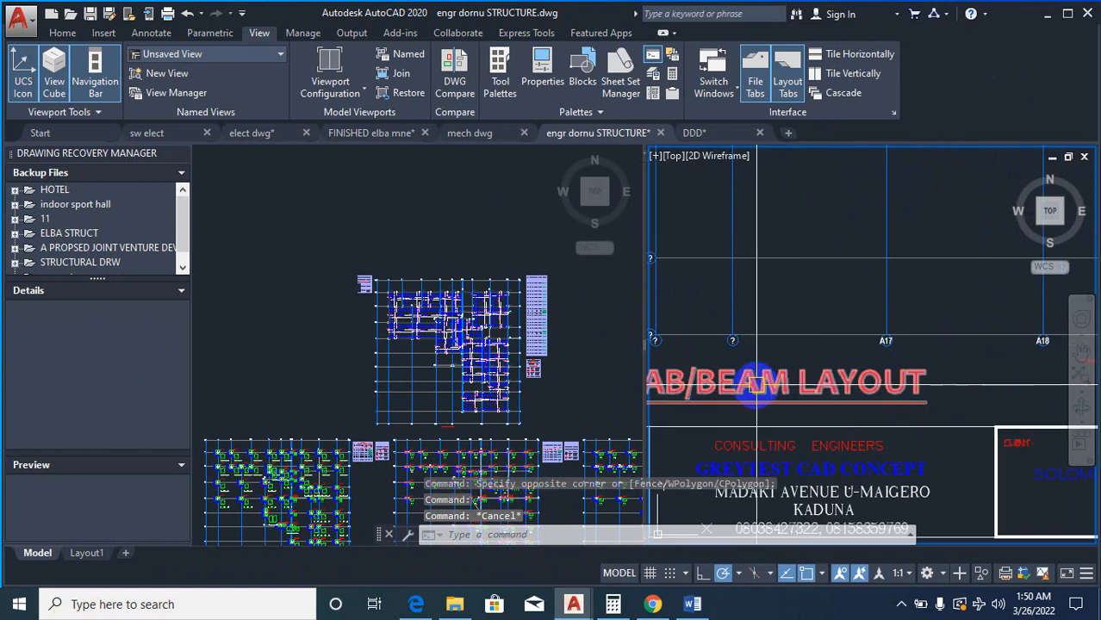
type("c")
key("Escape")
key("Escape")
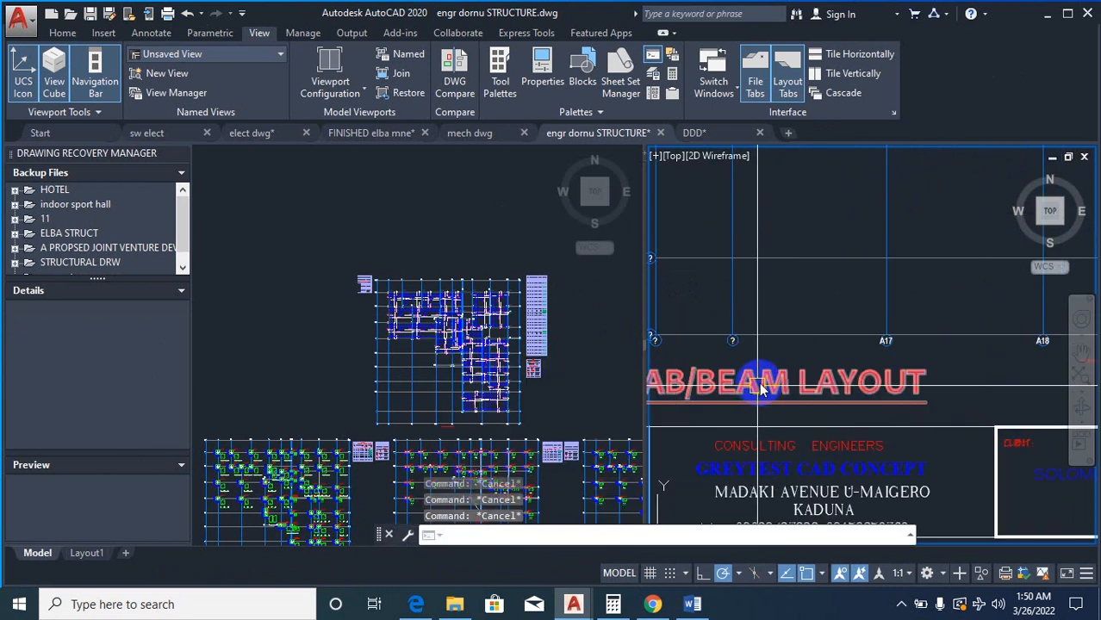
key("Return")
left_click(749, 381)
key("Return")
left_click(757, 409)
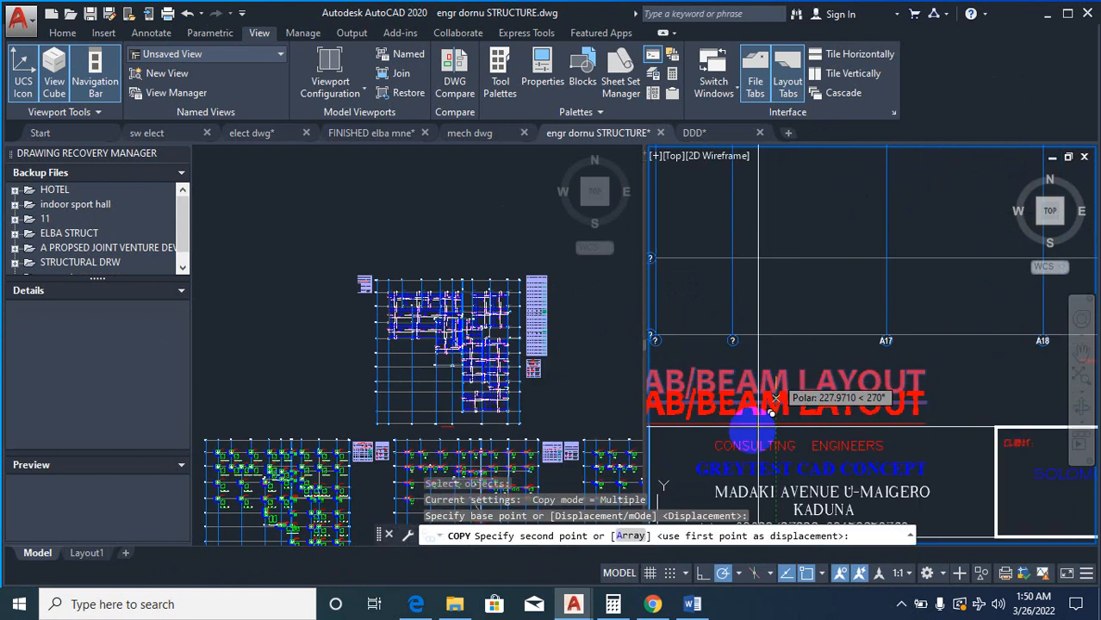
scroll(693, 394, "down", 6)
scroll(834, 386, "up", 6)
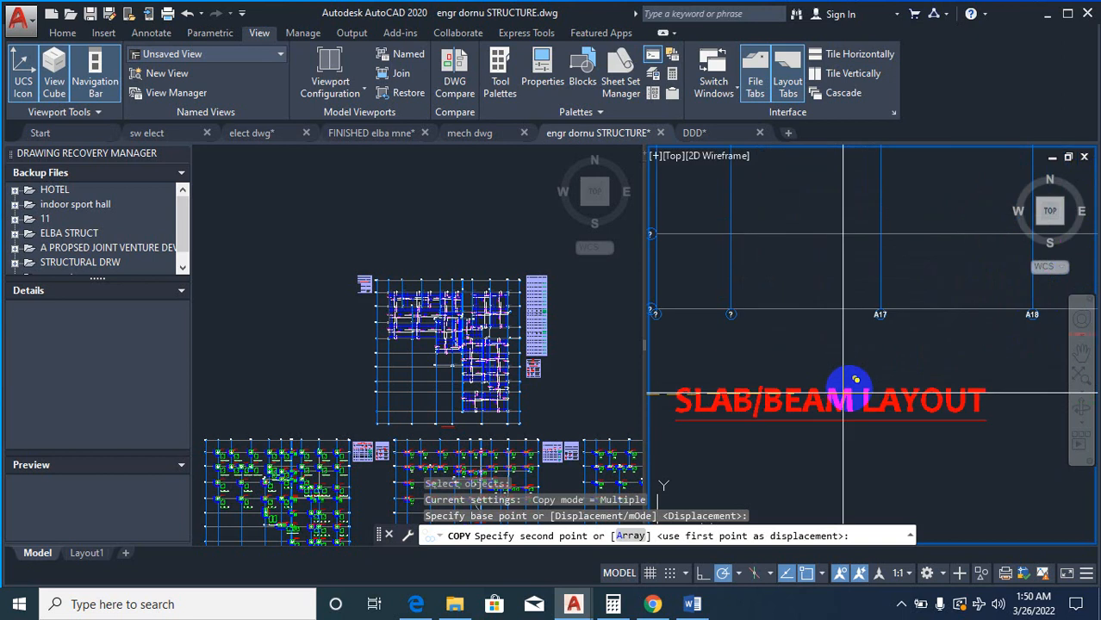
key("Escape")
key("Escape")
key("Escape")
Step: Change the copied title under the unframed slab reinforcement plan to SLAB DETAIL with TEXTEDIT
type("EXTTOFRONT")
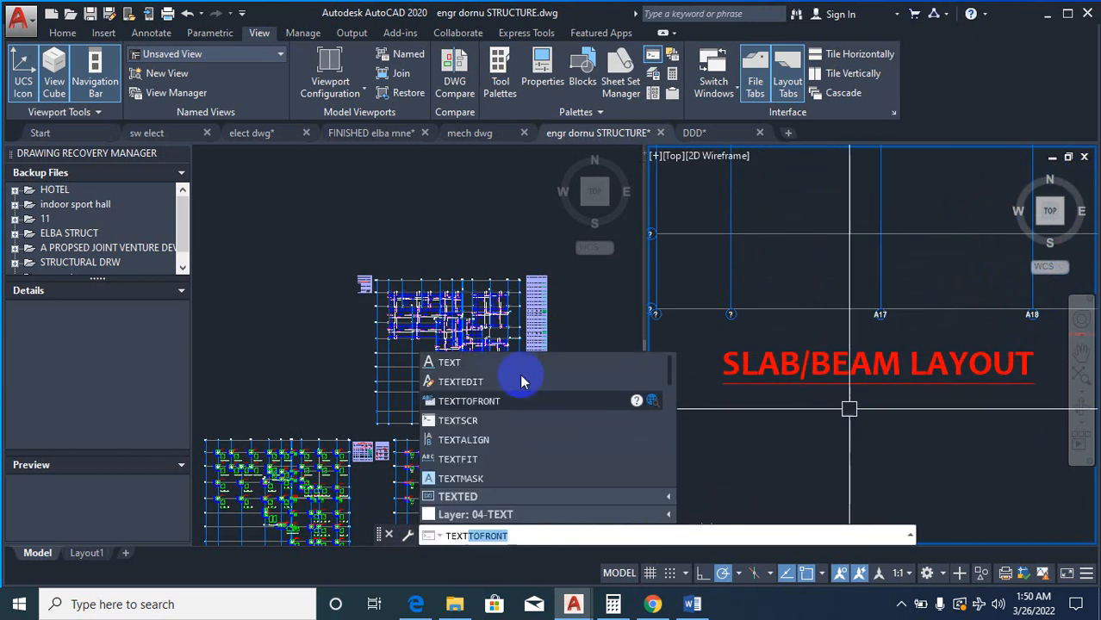
left_click(522, 377)
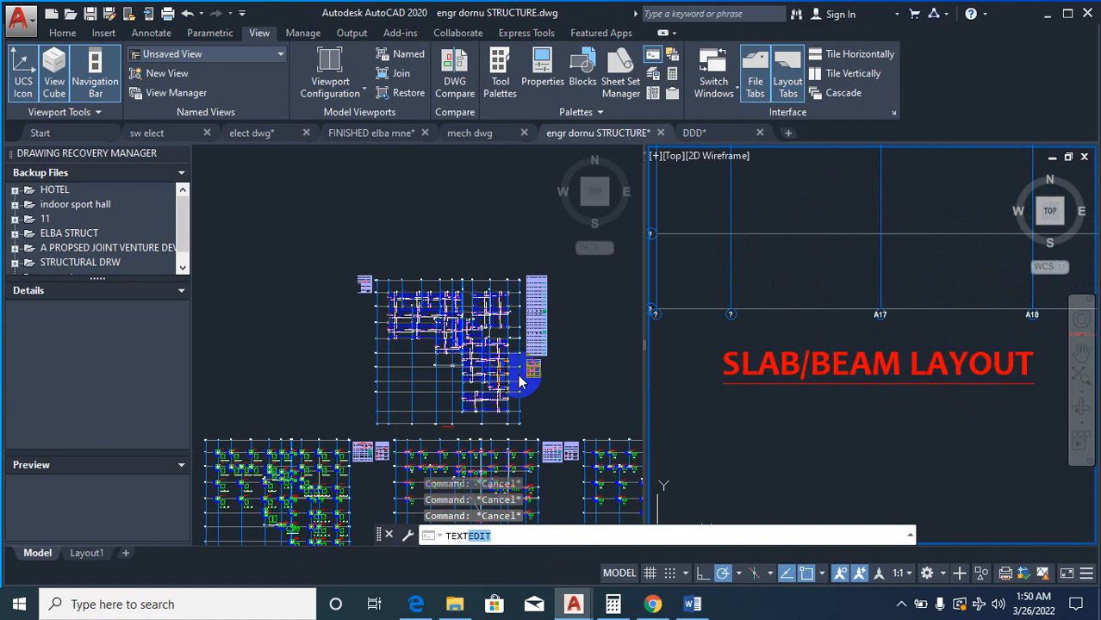
left_click(825, 390)
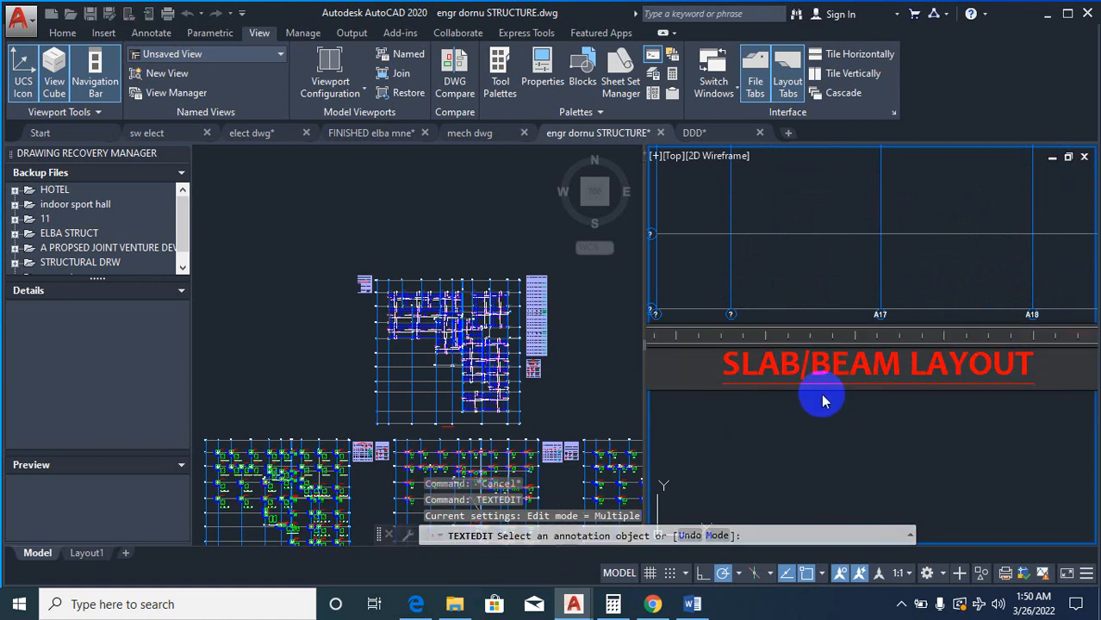
key("BackSpace")
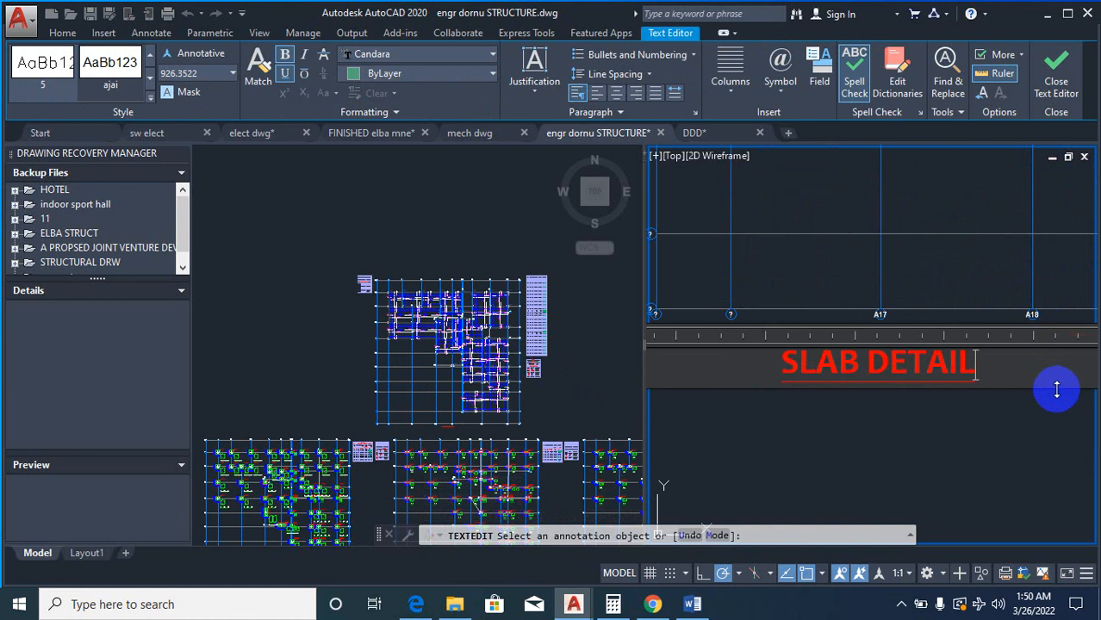
left_click(1028, 430)
scroll(883, 383, "down", 8)
key("Escape")
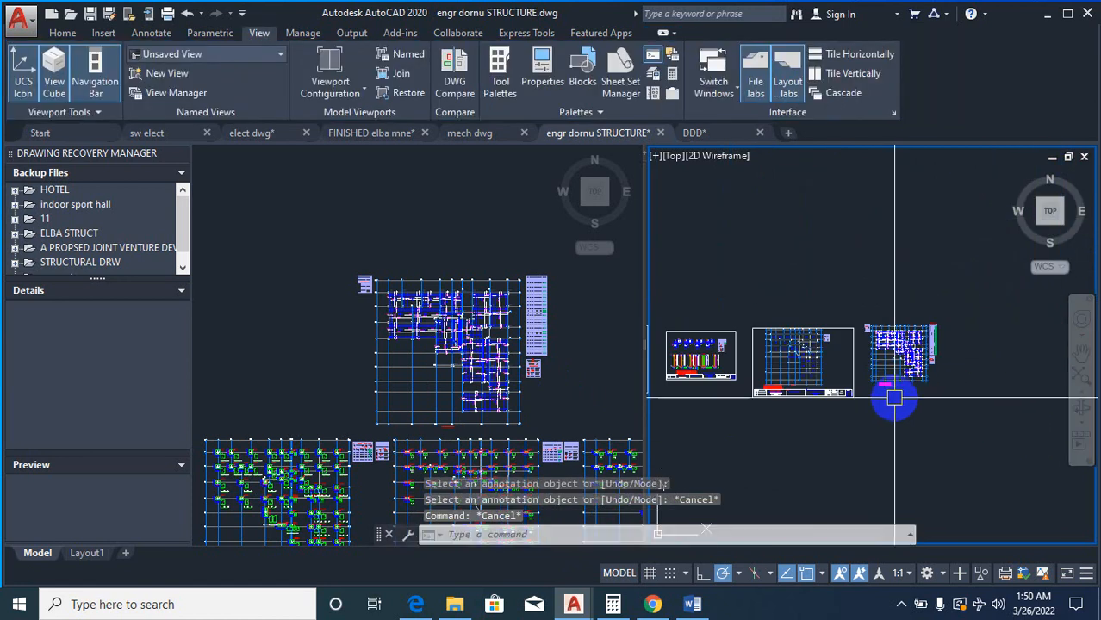
Step: Copy the title-block sheet from the second grid plan onto the slab reinforcement plan
type("co")
key("Return")
left_click(852, 396)
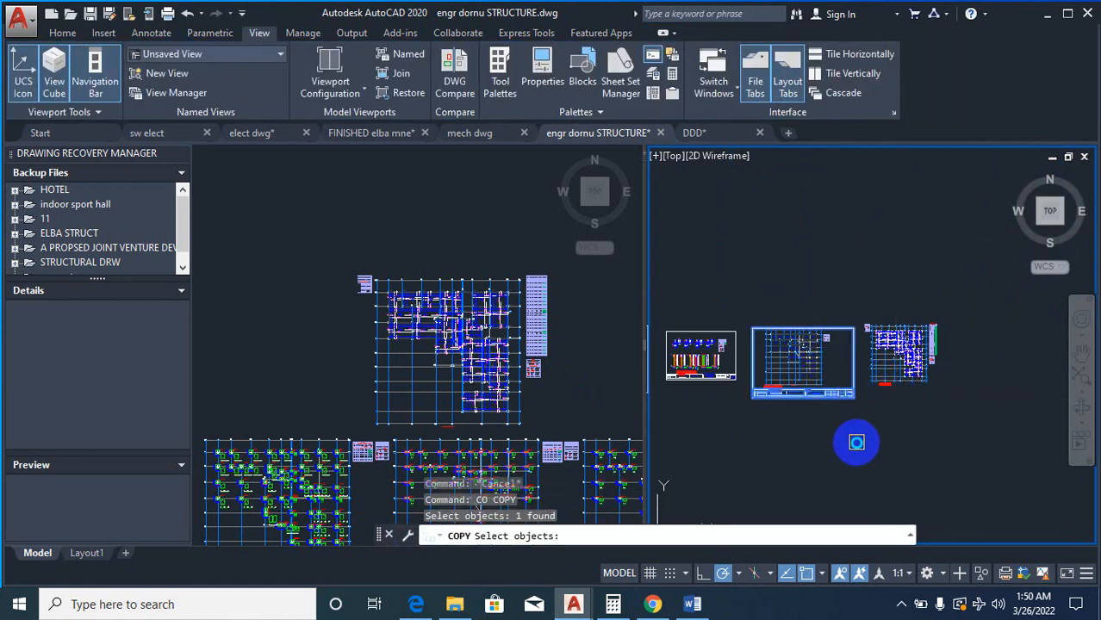
key("Return")
left_click(809, 452)
left_click(924, 442)
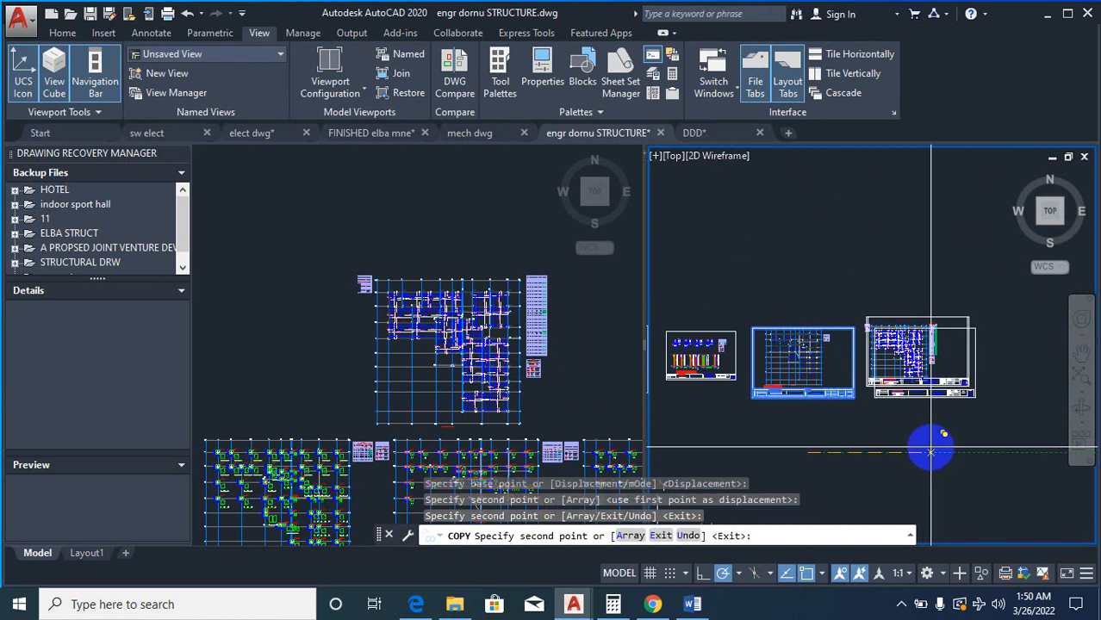
key("Escape")
Step: Move the slab reinforcement plan and its title-block sheet farther right of the SLAB/BEAM LAYOUT sheet
type("m")
key("Return")
left_click(862, 321)
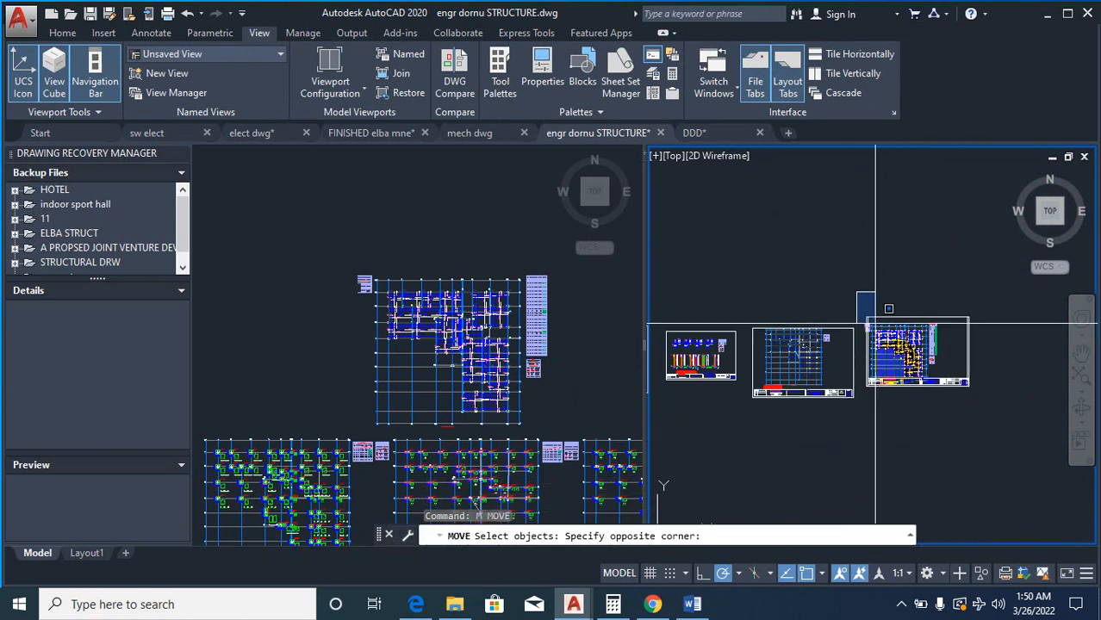
left_click(993, 433)
right_click(934, 452)
right_click(928, 452)
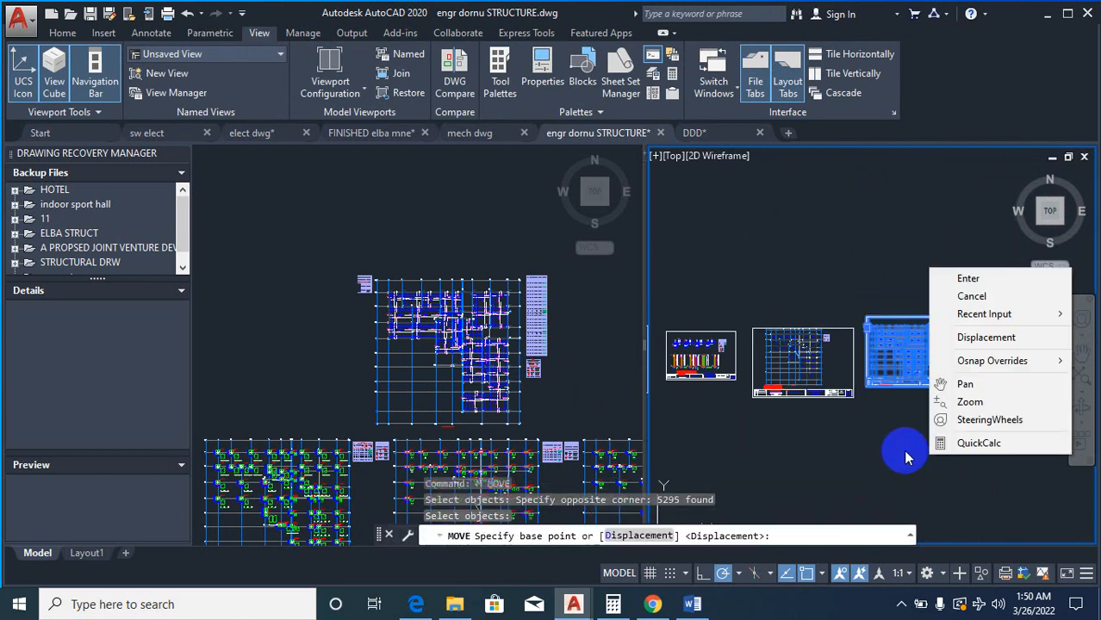
left_click(899, 447)
left_click(945, 443)
Step: Erase the duplicate title-block sheet overlapping the slab reinforcement plan's frame
scroll(768, 495, "up", 5)
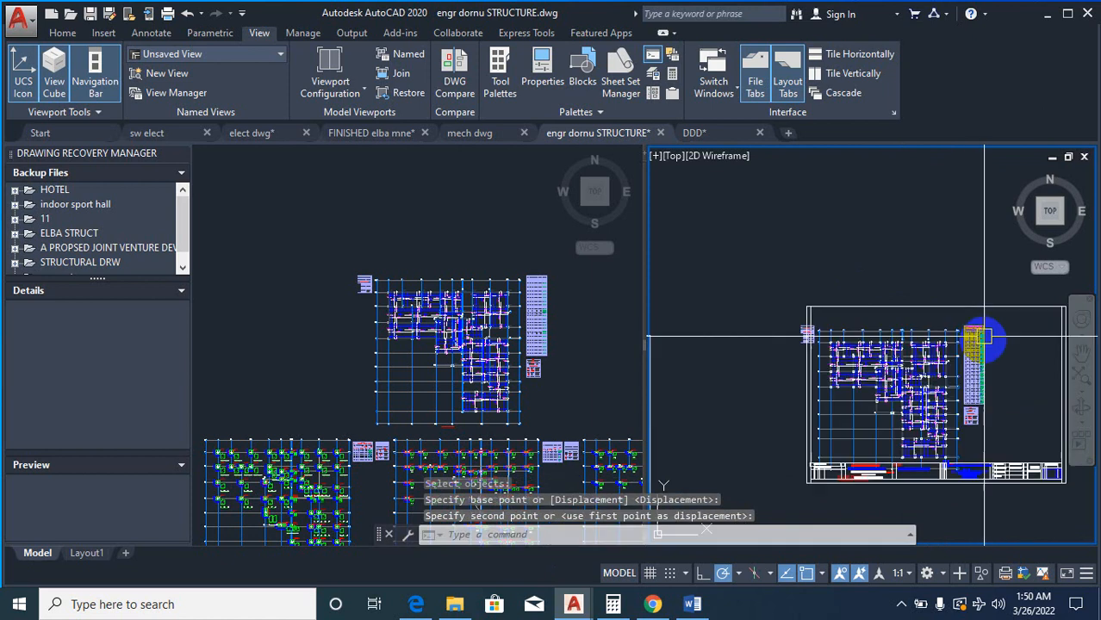
type("e")
key("Return")
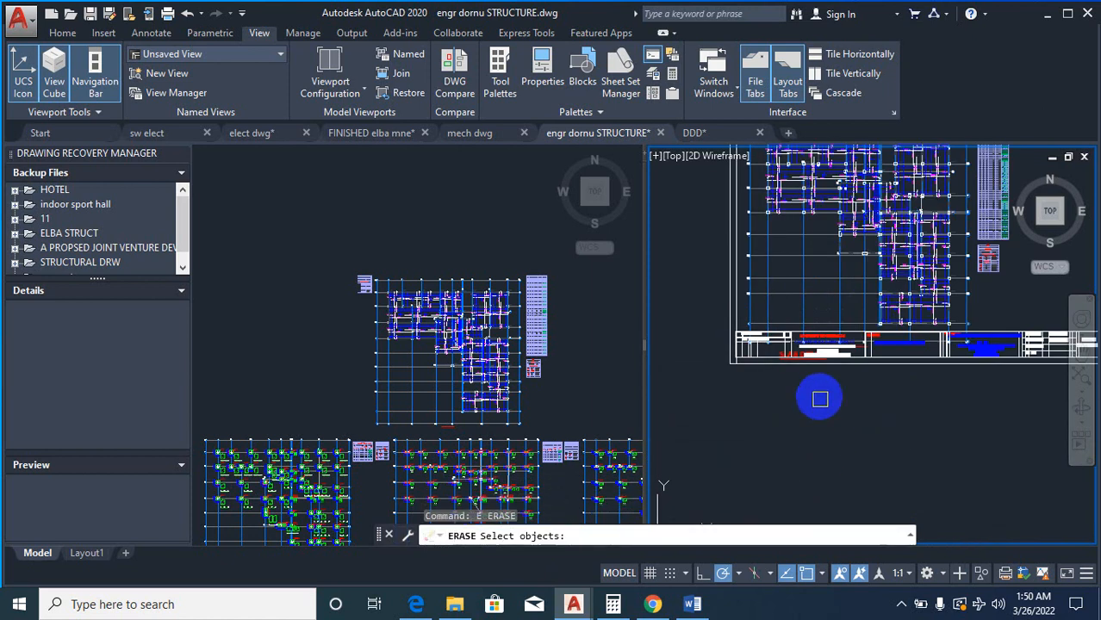
scroll(694, 392, "down", 4)
scroll(885, 344, "up", 4)
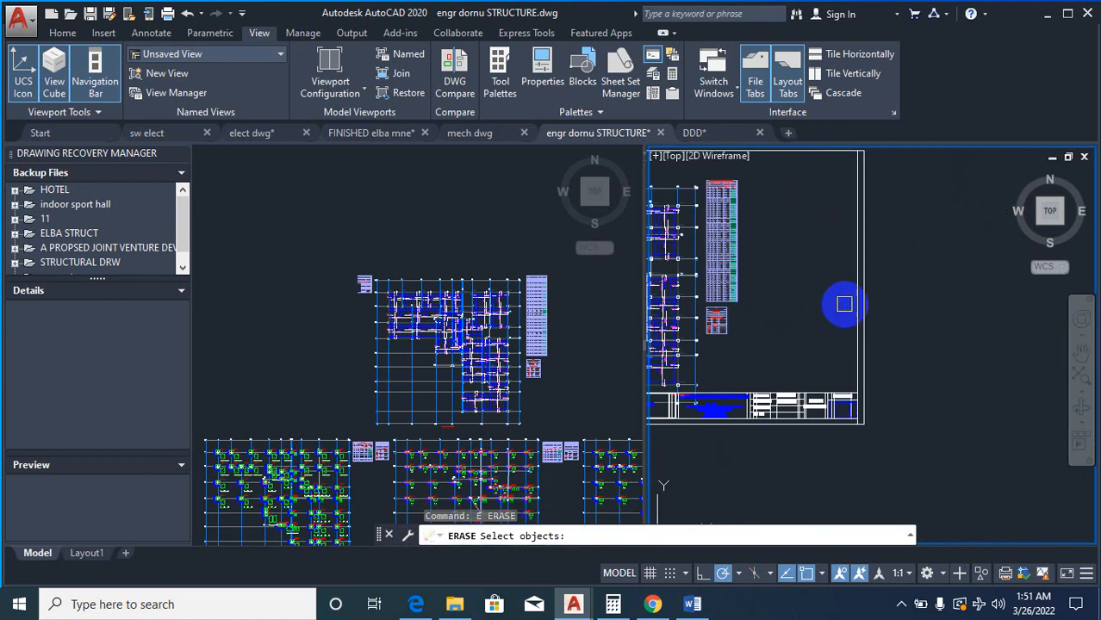
left_click(852, 304)
right_click(834, 298)
right_click(833, 295)
key("Escape")
key("Escape")
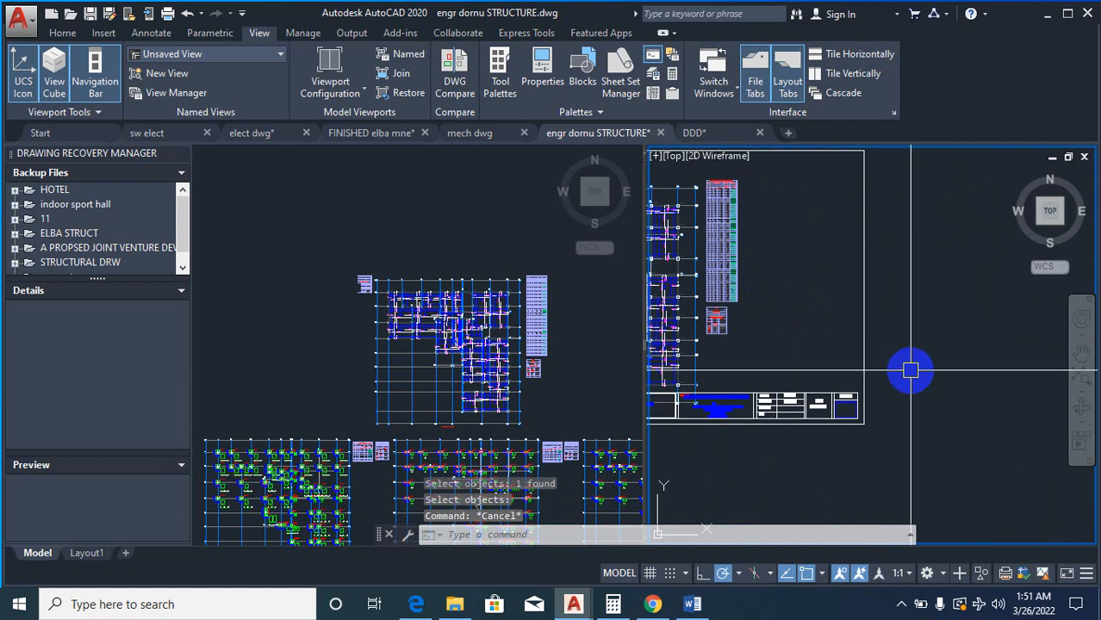
Step: Move the remaining title-block sheet left and down to frame the slab reinforcement plan and its tables
scroll(912, 382, "down", 4)
scroll(902, 402, "up", 3)
type("m")
key("Return")
left_click(888, 389)
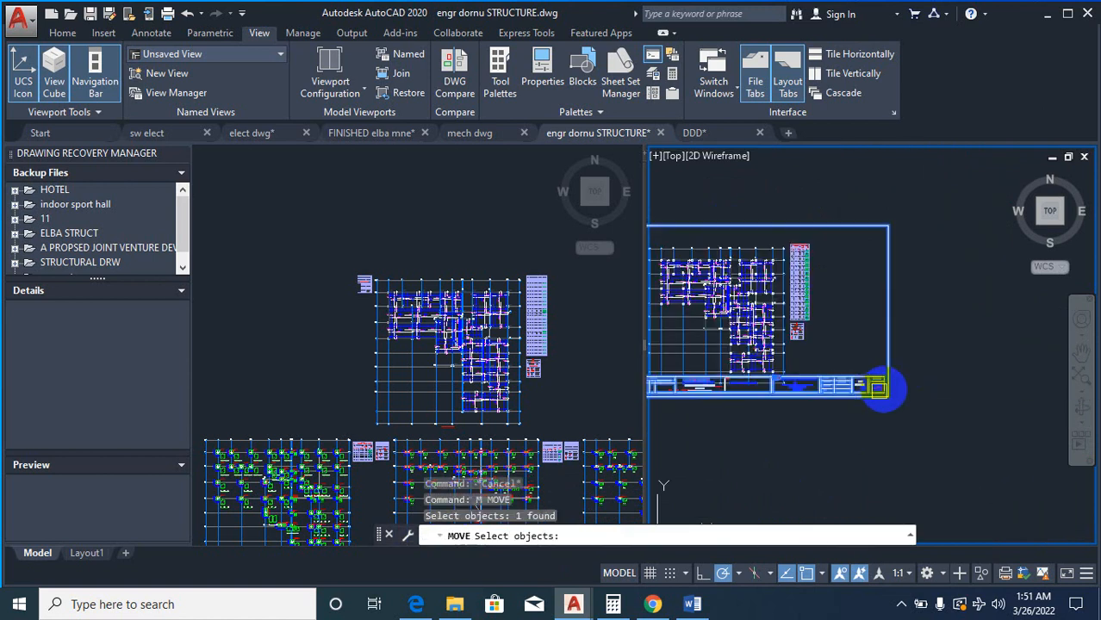
right_click(928, 366)
right_click(933, 362)
left_click(957, 327)
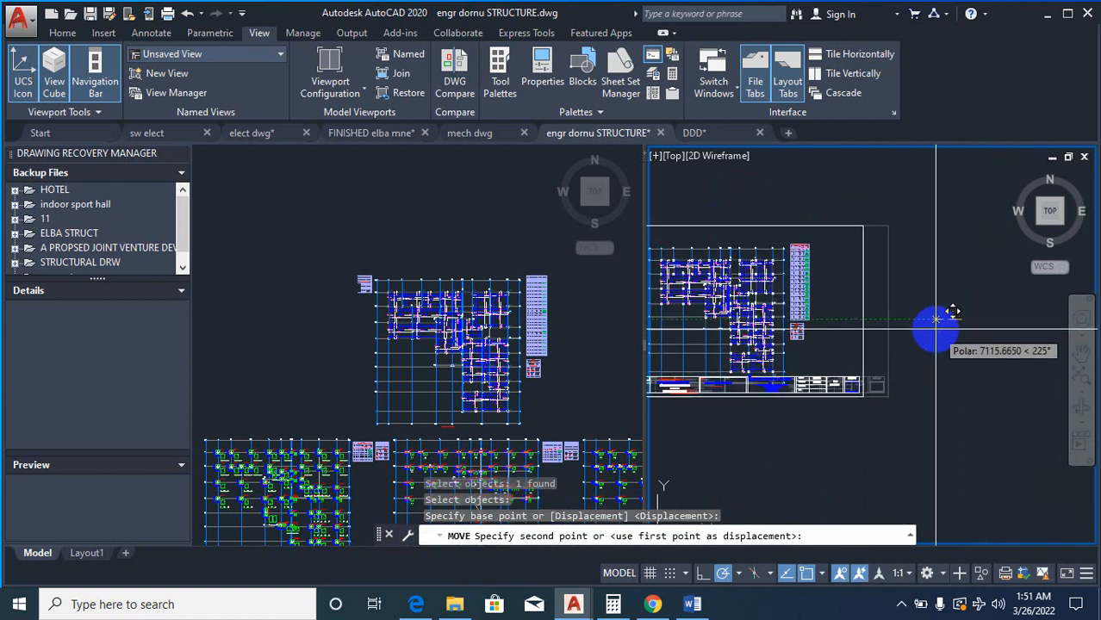
left_click(931, 330)
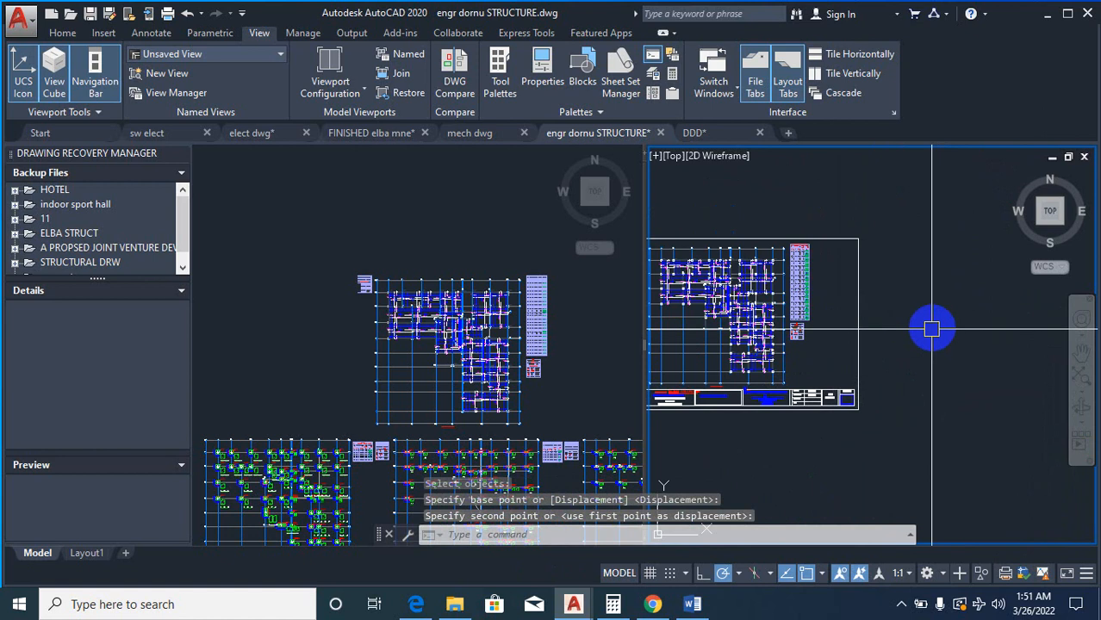
Step: Erase the small old title below the slab reinforcement plan's grid, near axis A29
scroll(934, 339, "down", 4)
scroll(851, 334, "up", 6)
scroll(806, 484, "up", 6)
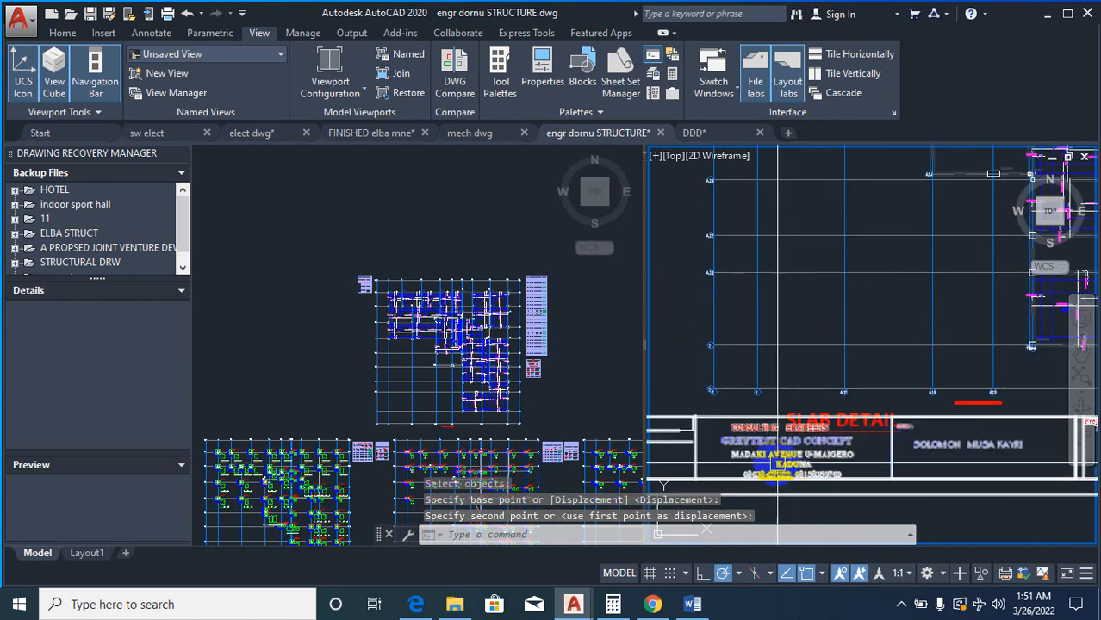
scroll(904, 393, "down", 2)
scroll(901, 342, "up", 2)
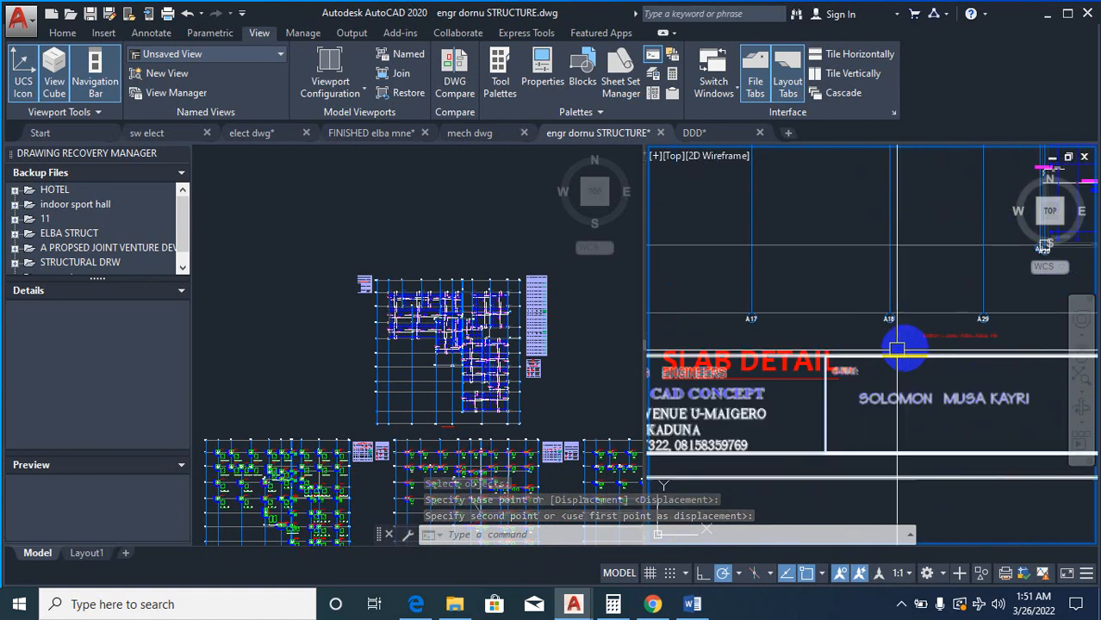
type("e")
key("Return")
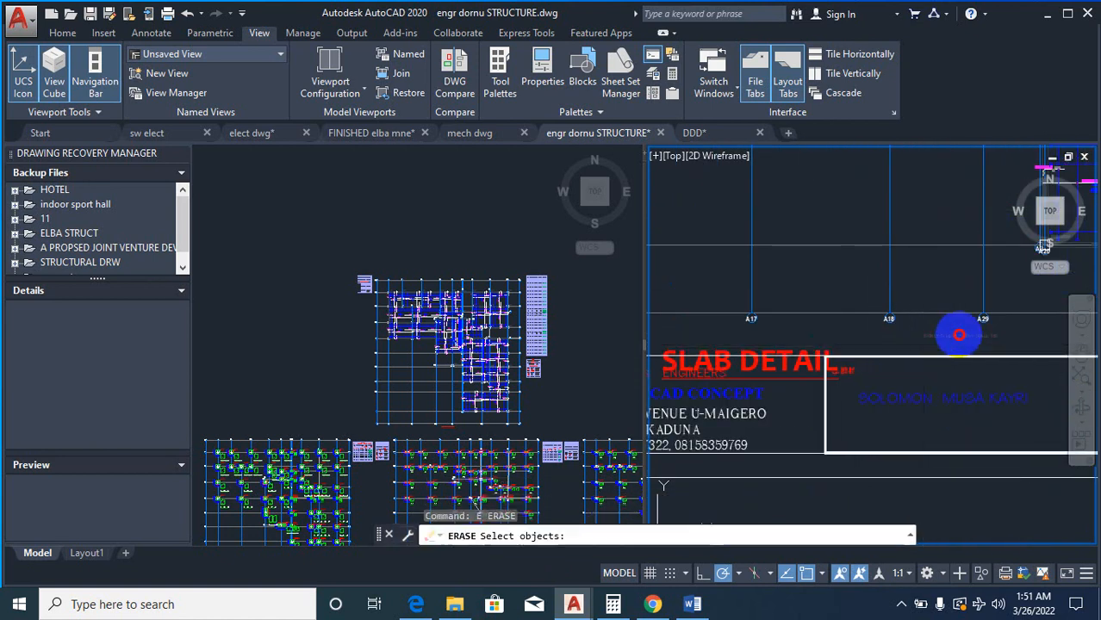
left_click(946, 338)
scroll(812, 373, "down", 6)
key("Escape")
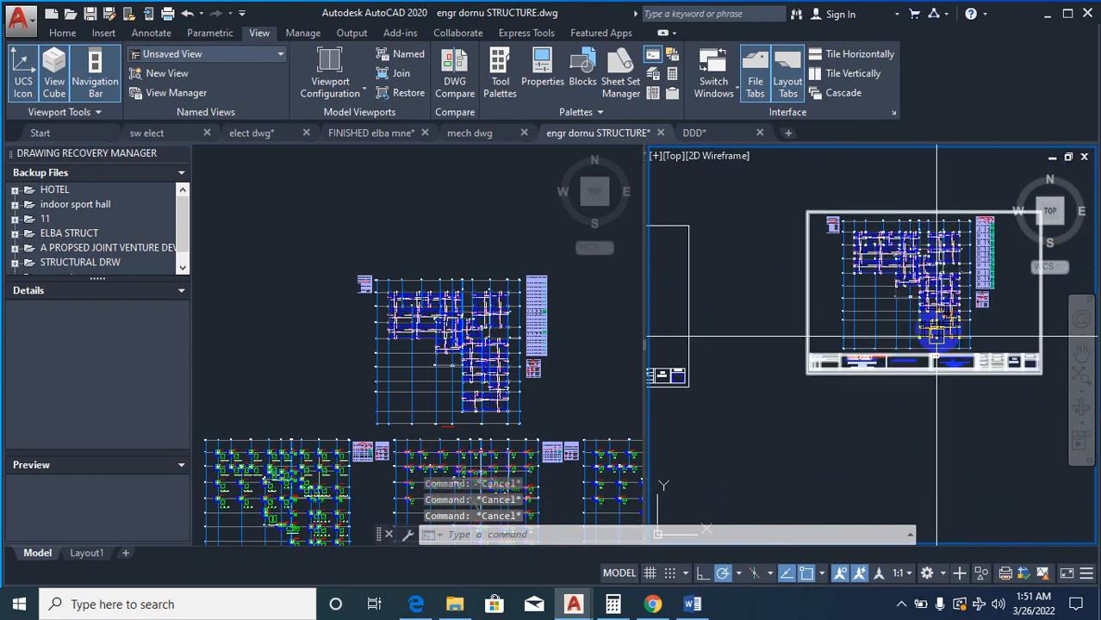
Step: Nudge the title-block sheet slightly around the slab reinforcement plan
type("m")
key("Return")
left_click(976, 370)
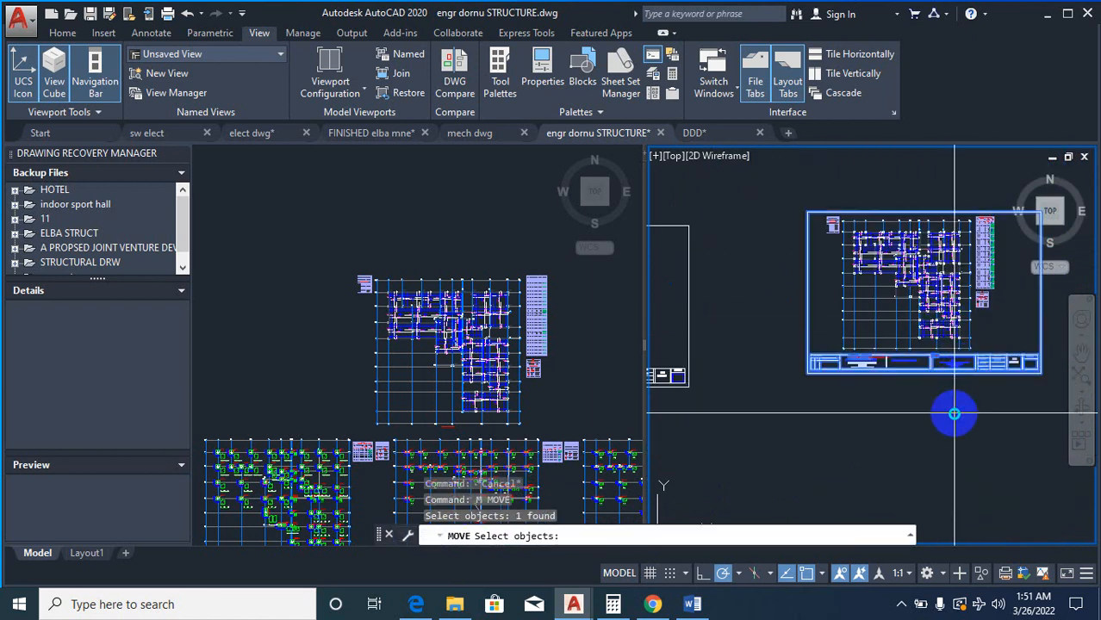
key("Return")
left_click(968, 400)
left_click(971, 401)
Step: Move the two tables right of the slab reinforcement plan slightly down within the frame
scroll(995, 209, "up", 5)
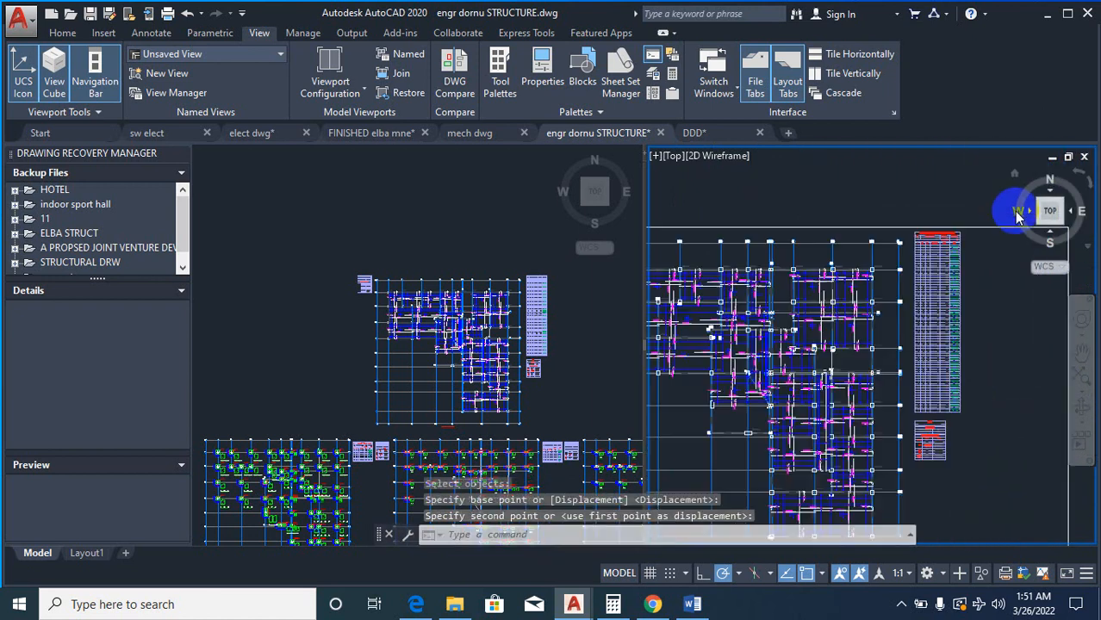
scroll(717, 268, "down", 3)
type("m")
key("Return")
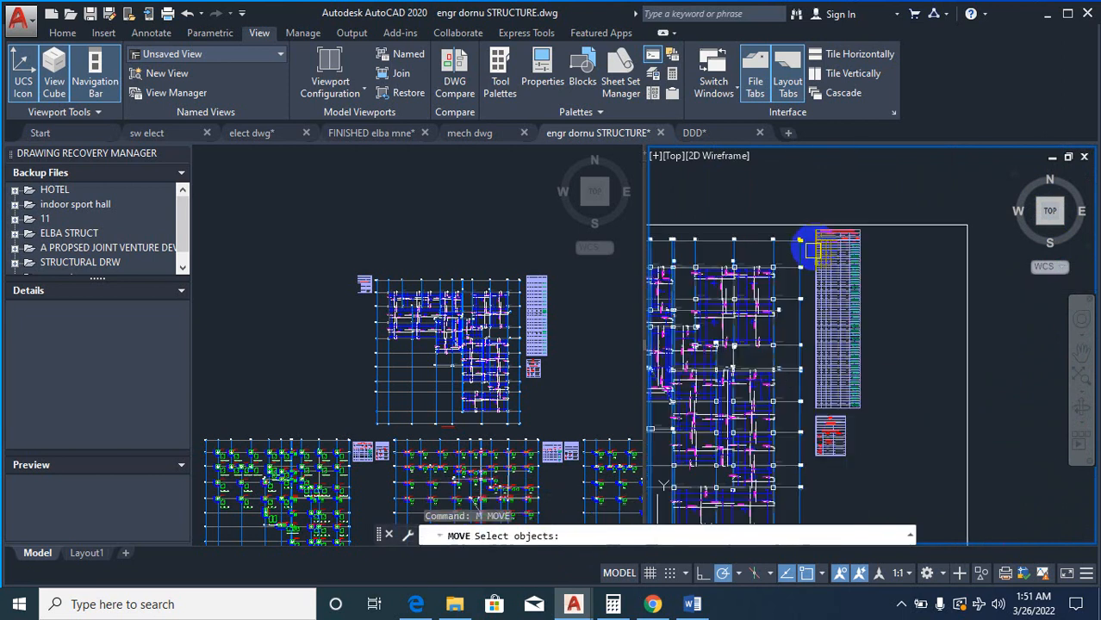
left_click(805, 204)
left_click(906, 459)
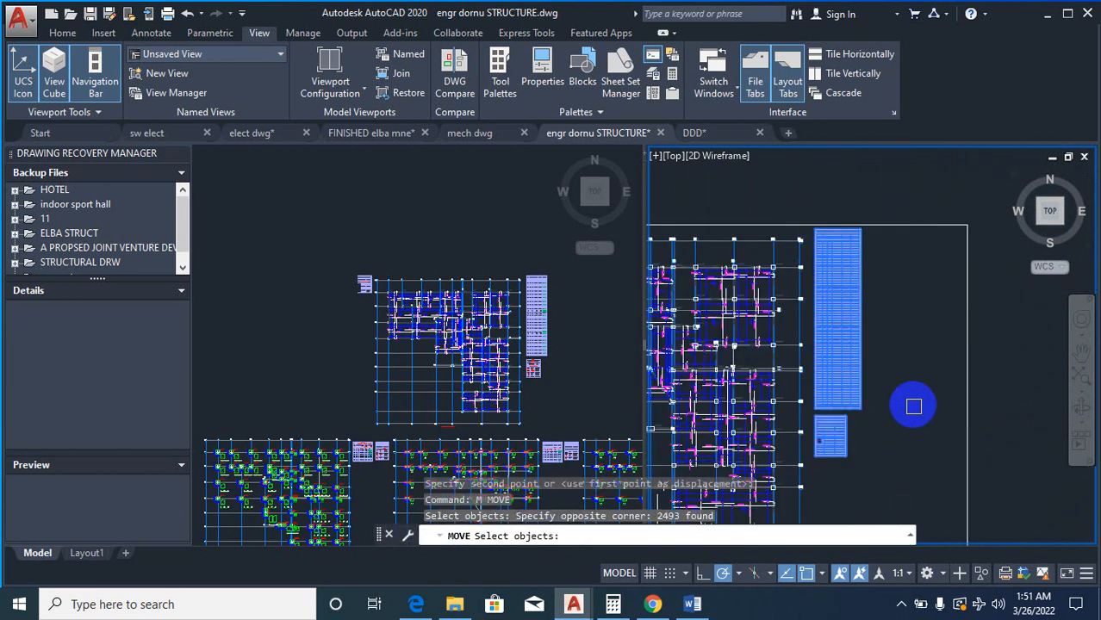
key("Return")
left_click(904, 331)
left_click(910, 350)
Step: Erase the small table at the upper left of the slab reinforcement plan
scroll(816, 273, "down", 4)
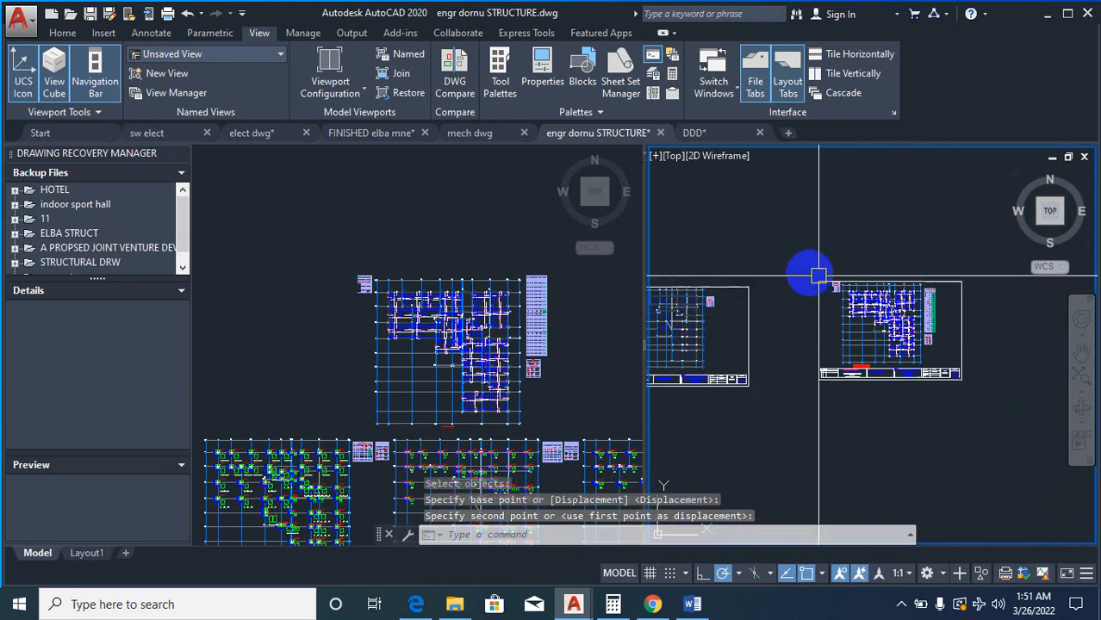
scroll(856, 300, "up", 5)
type("e")
key("Return")
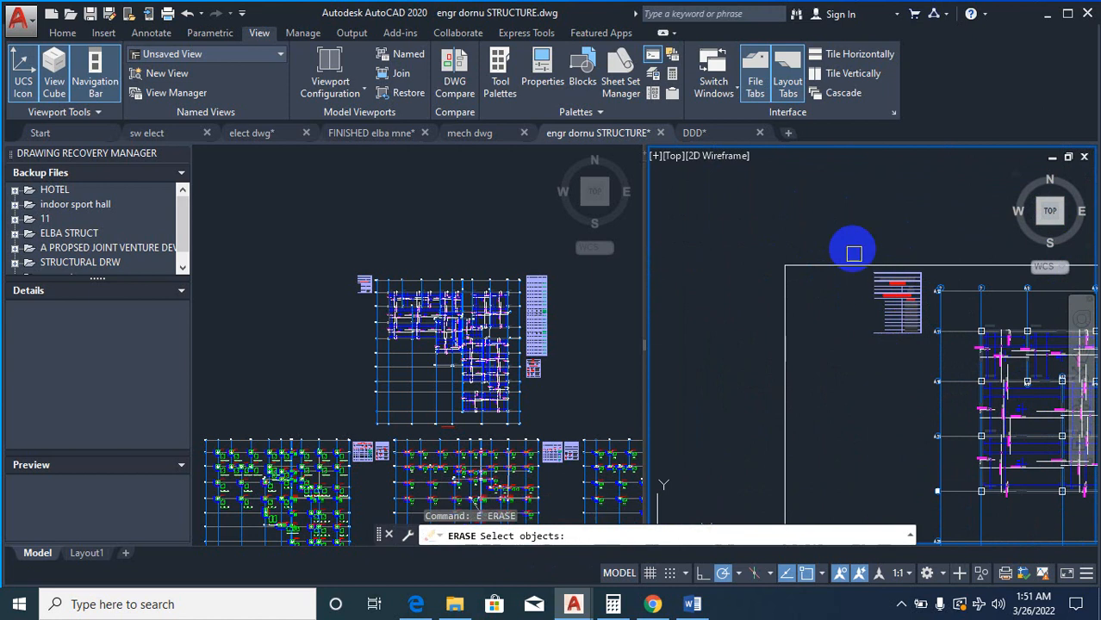
left_click(845, 227)
left_click(921, 378)
key("Return")
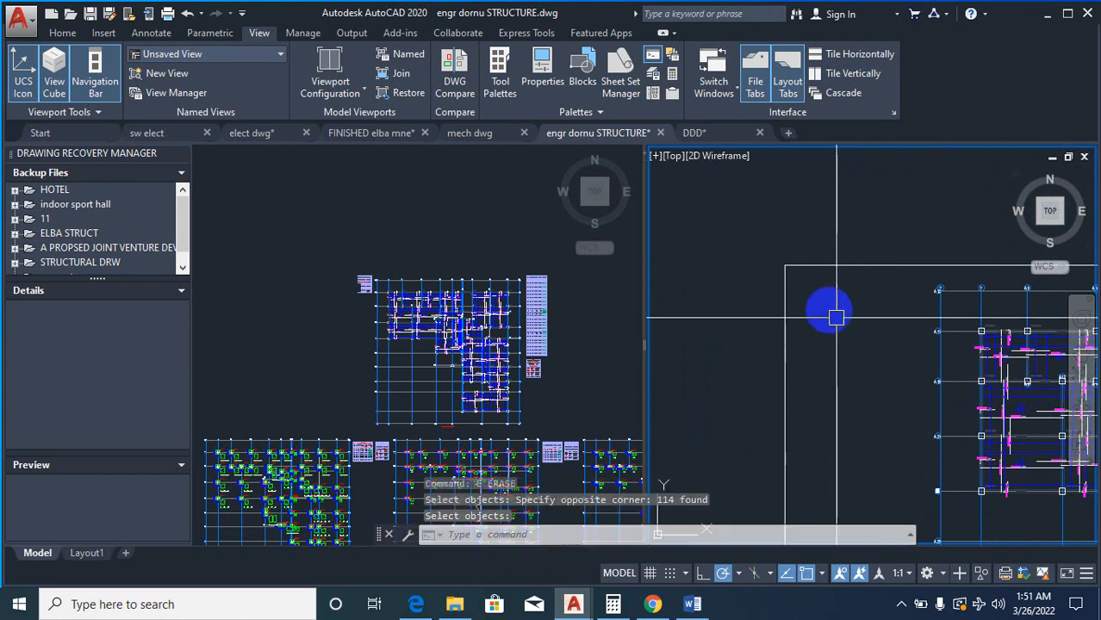
Step: Move the SLAB DETAIL title left to the plan's lower-left corner, above the title block
scroll(814, 362, "down", 3)
scroll(816, 371, "up", 4)
scroll(821, 329, "up", 5)
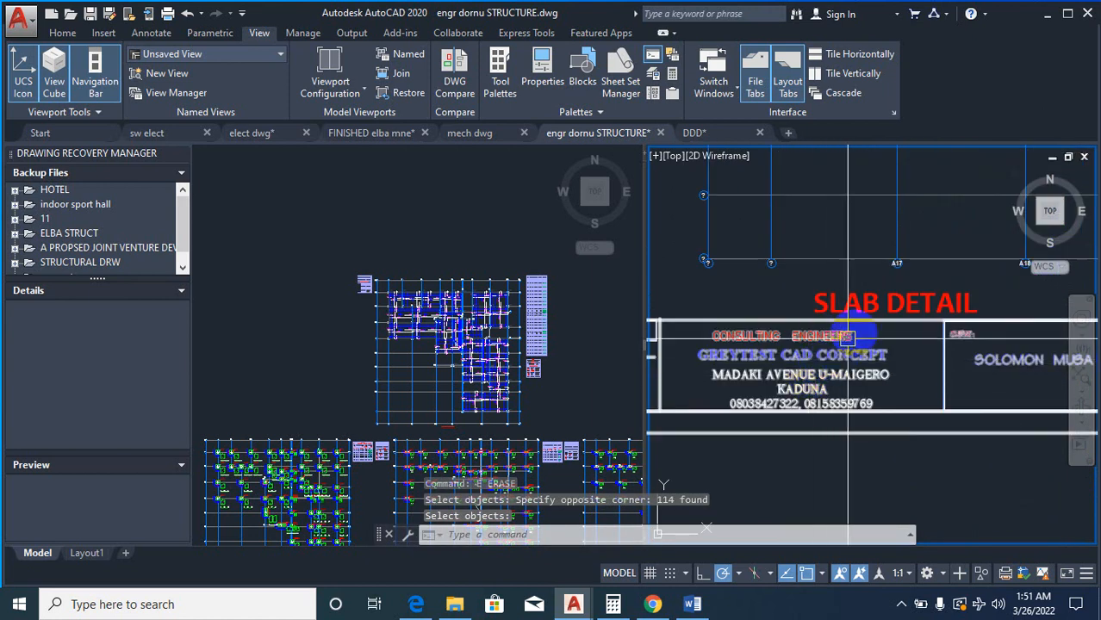
scroll(862, 336, "down", 5)
scroll(848, 335, "up", 2)
type("m")
key("Return")
scroll(842, 336, "up", 2)
left_click(869, 294)
scroll(905, 307, "down", 6)
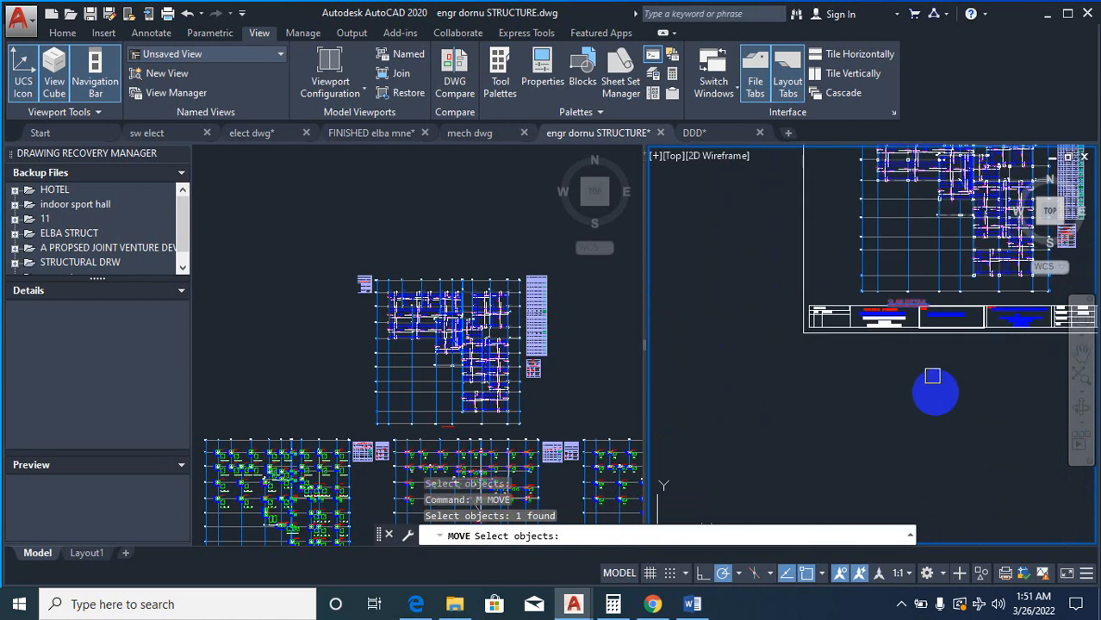
key("Return")
left_click(989, 414)
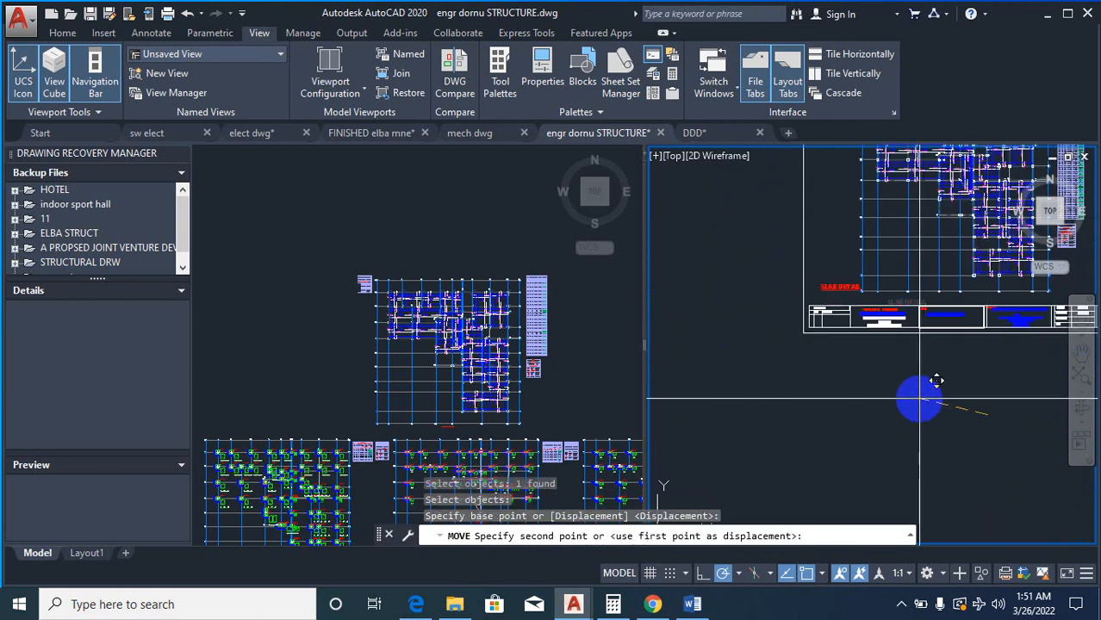
left_click(909, 393)
Step: Review the row of framed sheets and examine the source structural plans in the other viewport
scroll(866, 376, "down", 5)
scroll(930, 370, "down", 5)
scroll(899, 359, "up", 7)
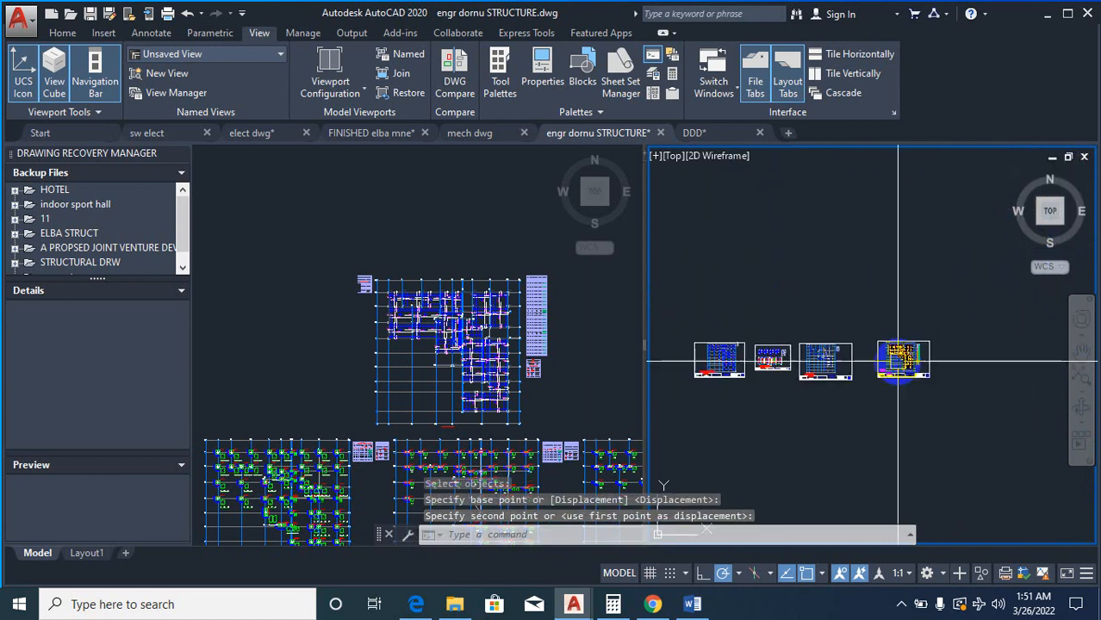
scroll(740, 385, "down", 3)
scroll(888, 379, "up", 3)
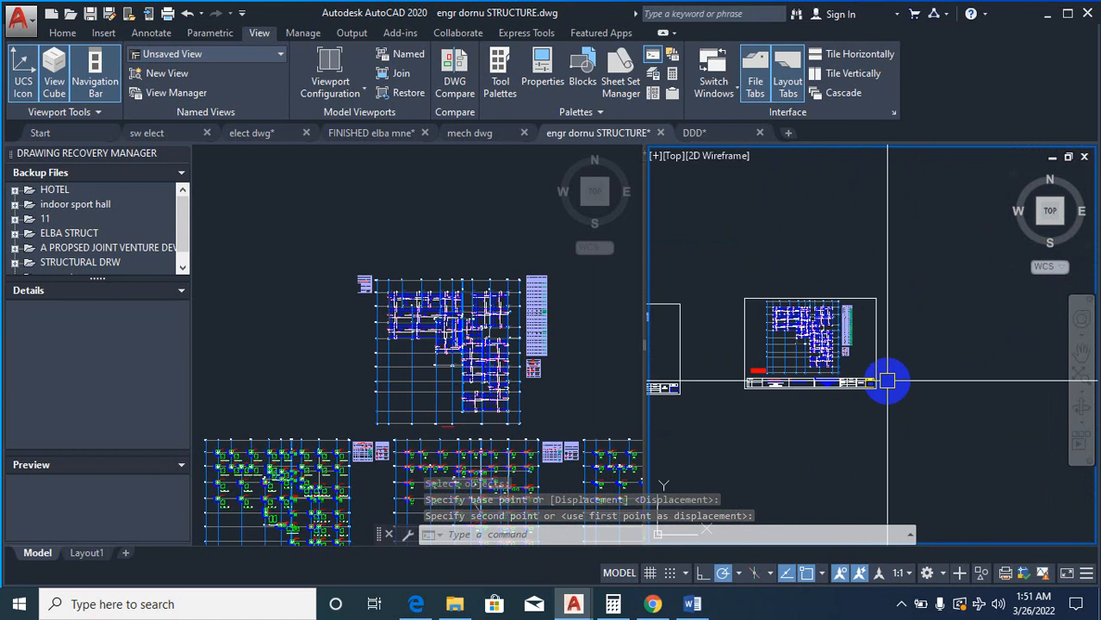
left_click(423, 377)
scroll(370, 309, "down", 3)
scroll(369, 309, "down", 2)
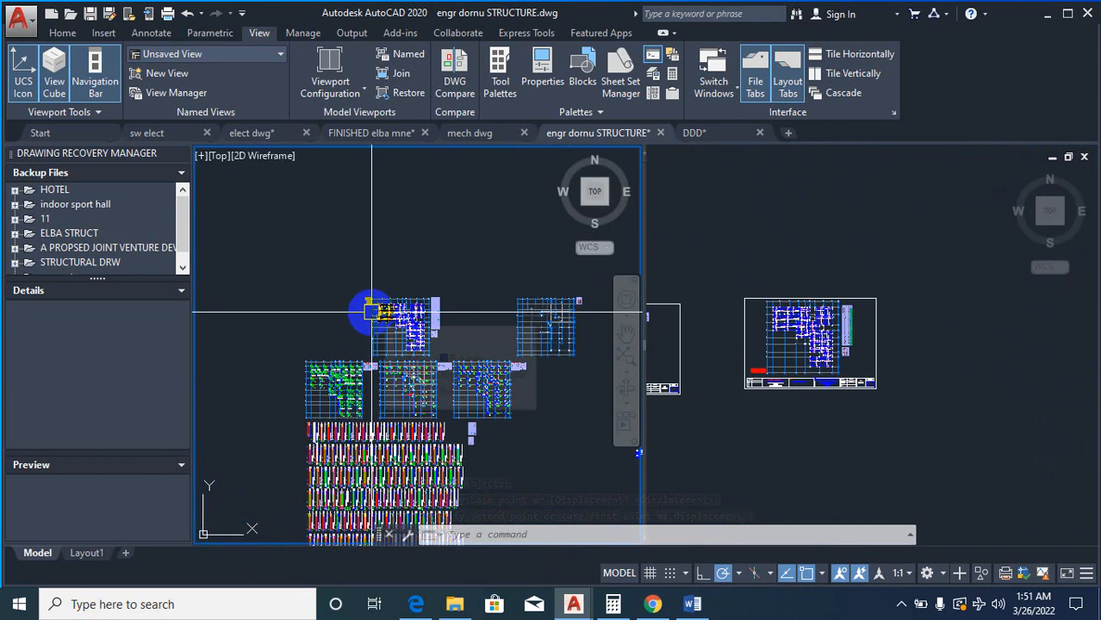
scroll(369, 309, "up", 8)
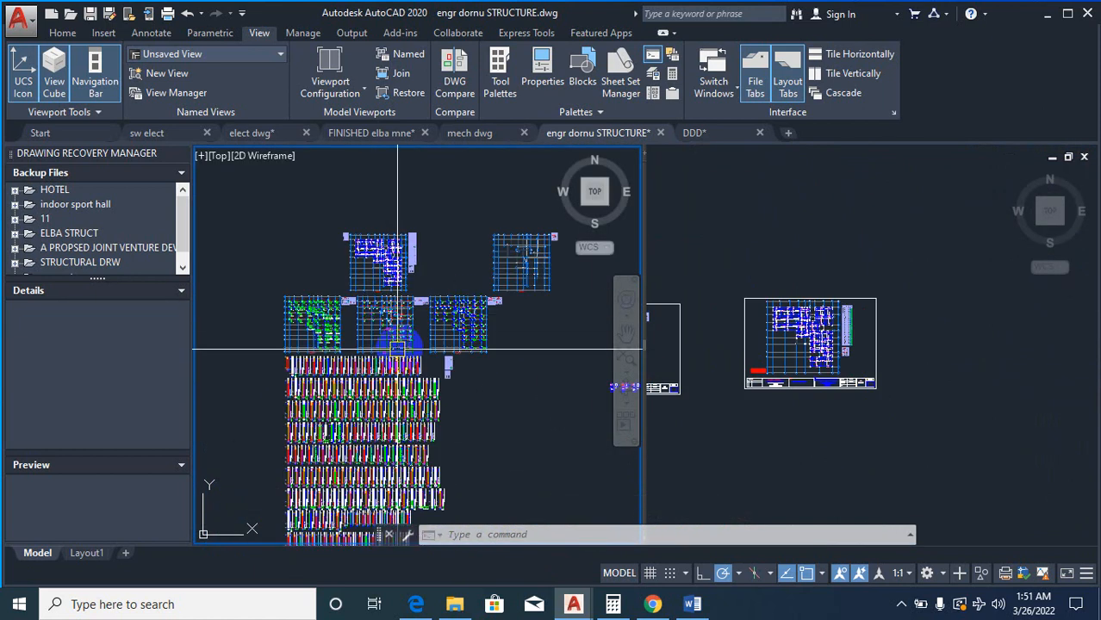
scroll(269, 301, "up", 1)
scroll(294, 326, "down", 4)
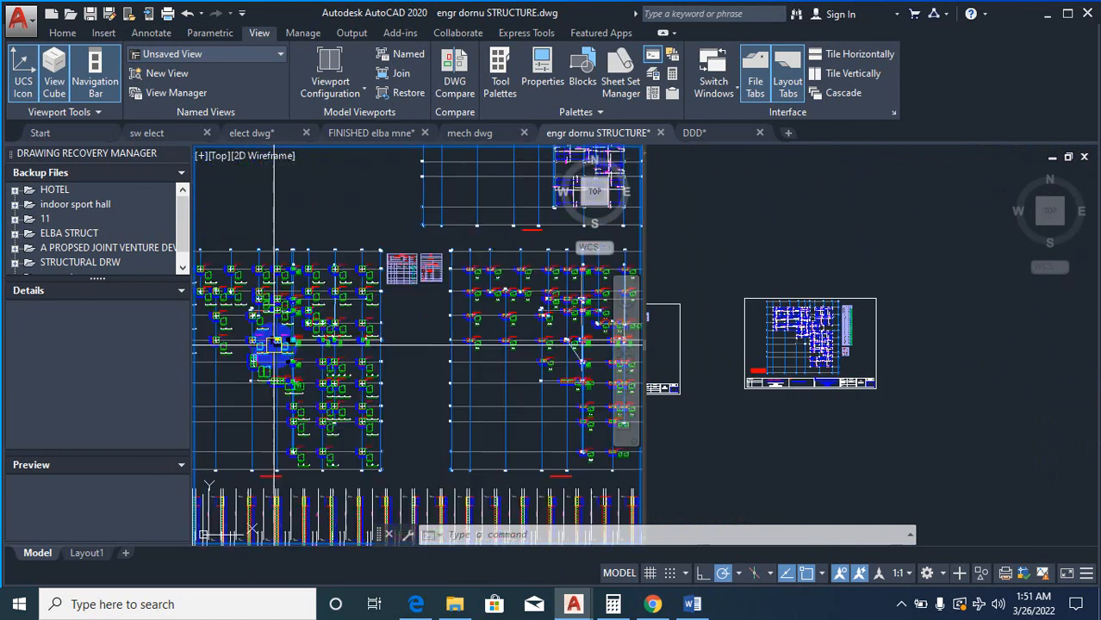
Step: Move the whole framed ground/foundation layout sheet to the left to open a wider gap before the neighbouring detail sheet
scroll(438, 346, "up", 5)
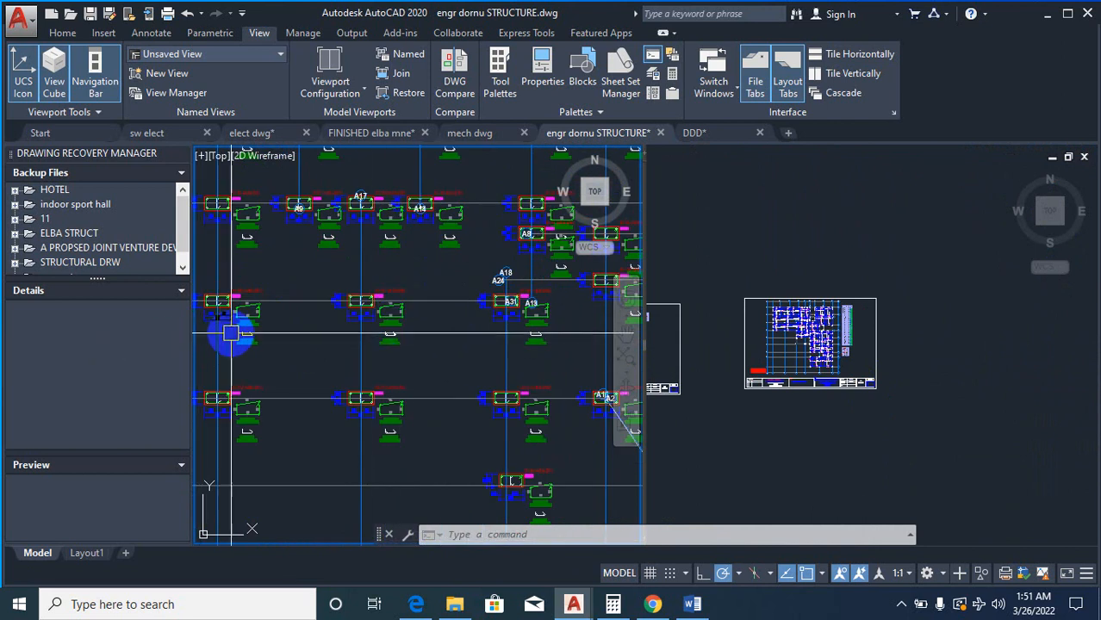
scroll(392, 353, "down", 5)
scroll(393, 353, "down", 3)
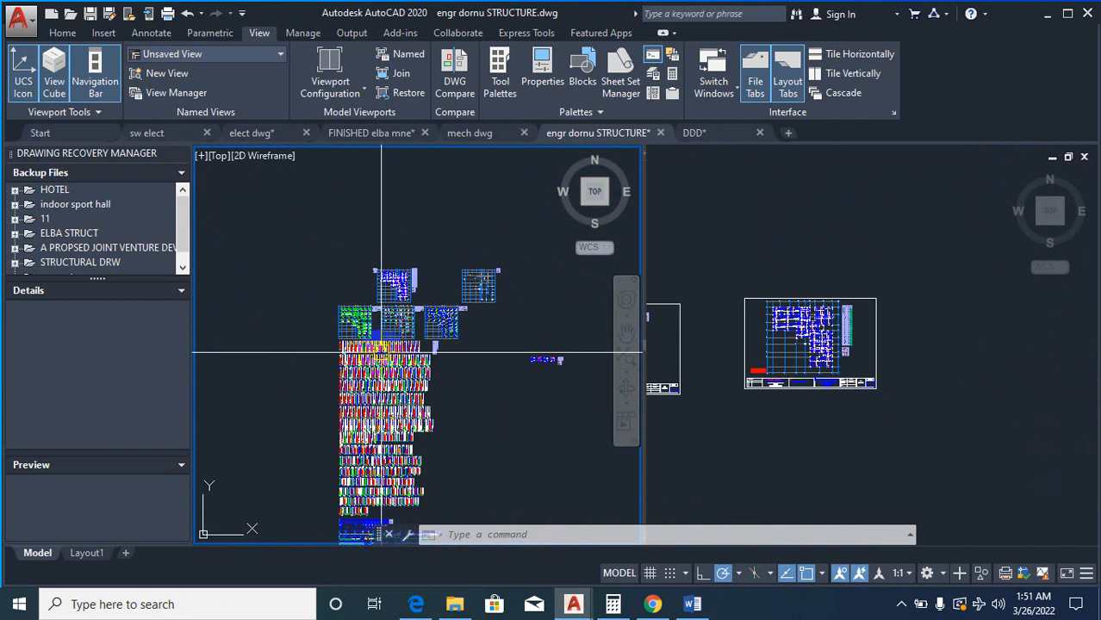
scroll(354, 324, "up", 4)
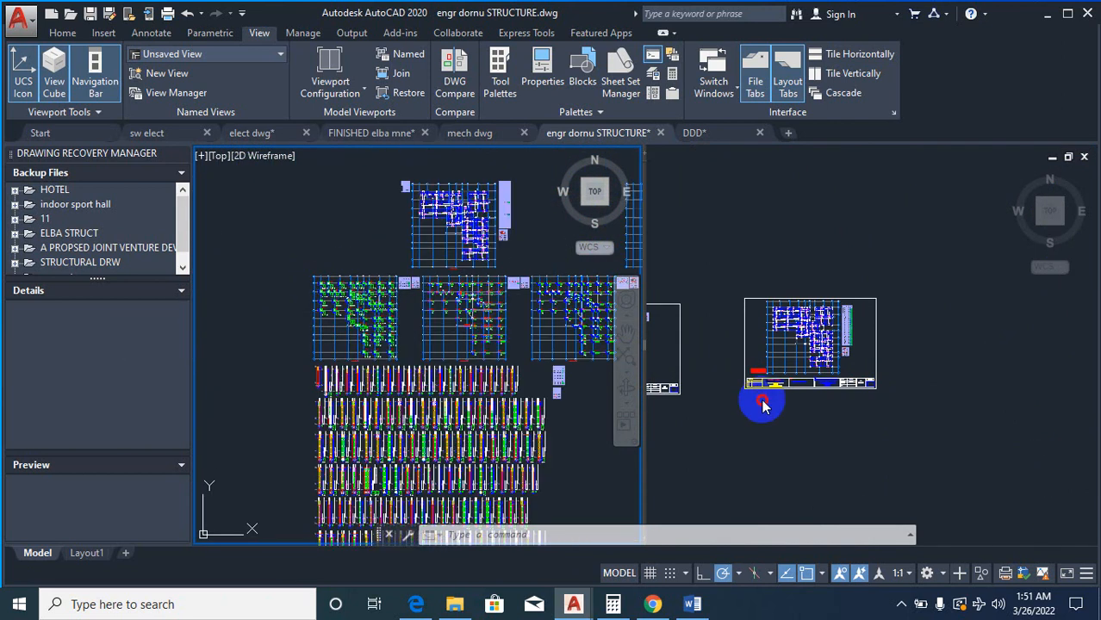
left_click(763, 405)
scroll(862, 379, "down", 3)
scroll(913, 388, "up", 5)
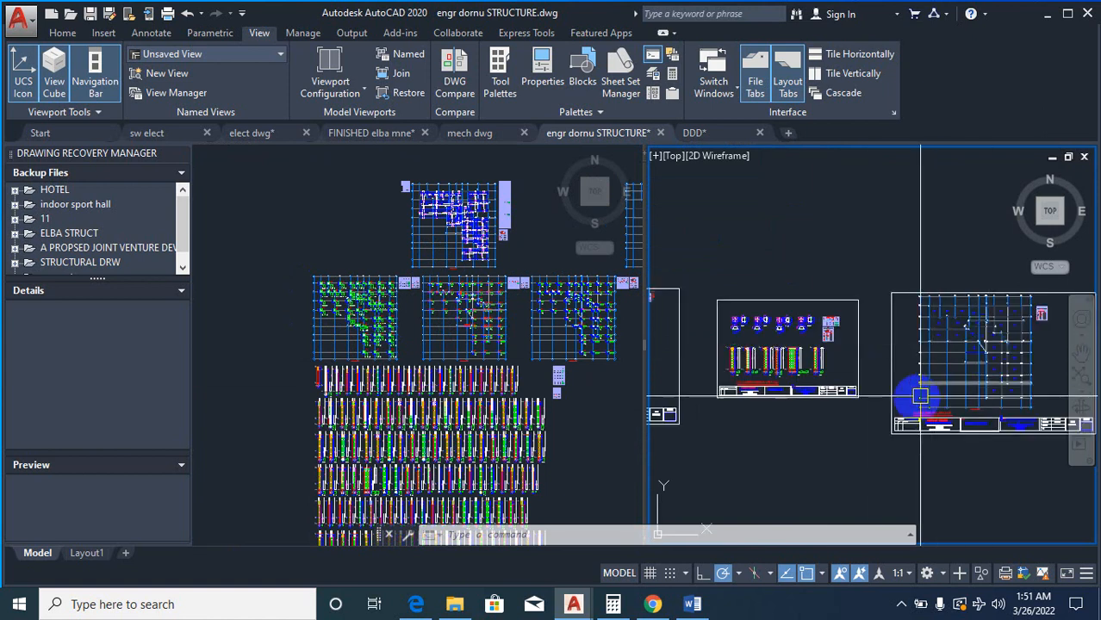
scroll(905, 392, "down", 3)
type("m")
key("Return")
scroll(715, 338, "up", 5)
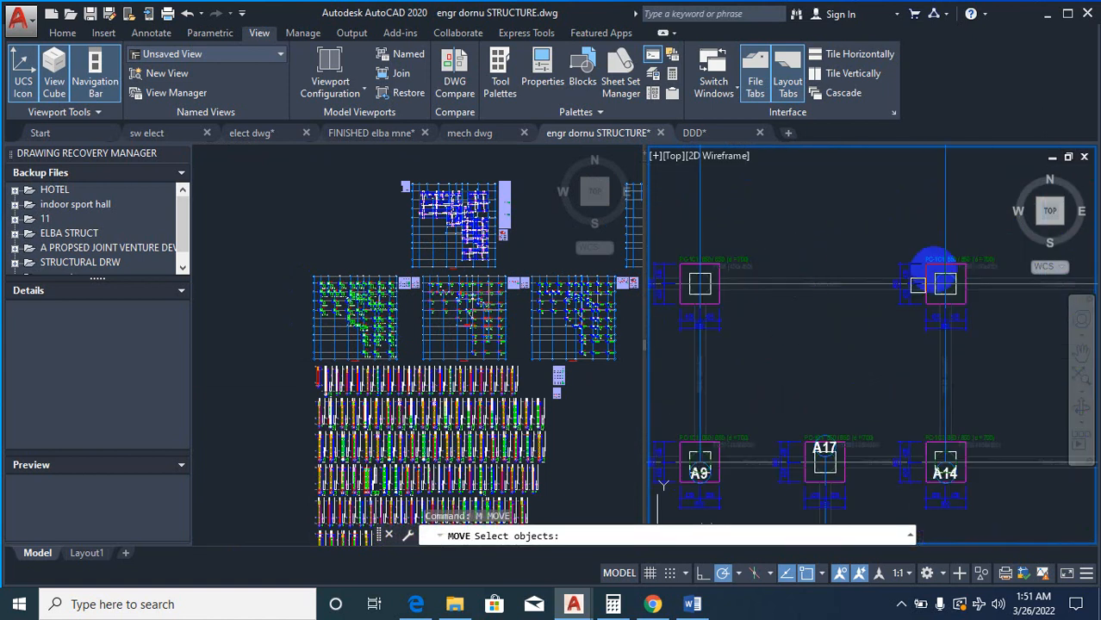
scroll(939, 262, "up", 2)
scroll(703, 246, "down", 6)
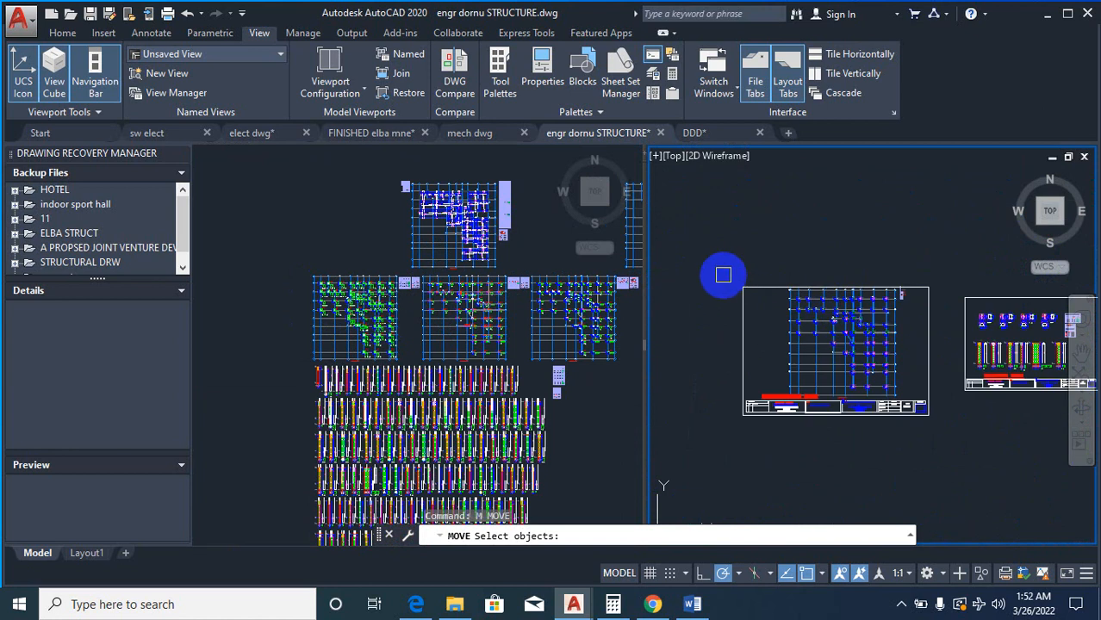
left_click(723, 275)
left_click(949, 463)
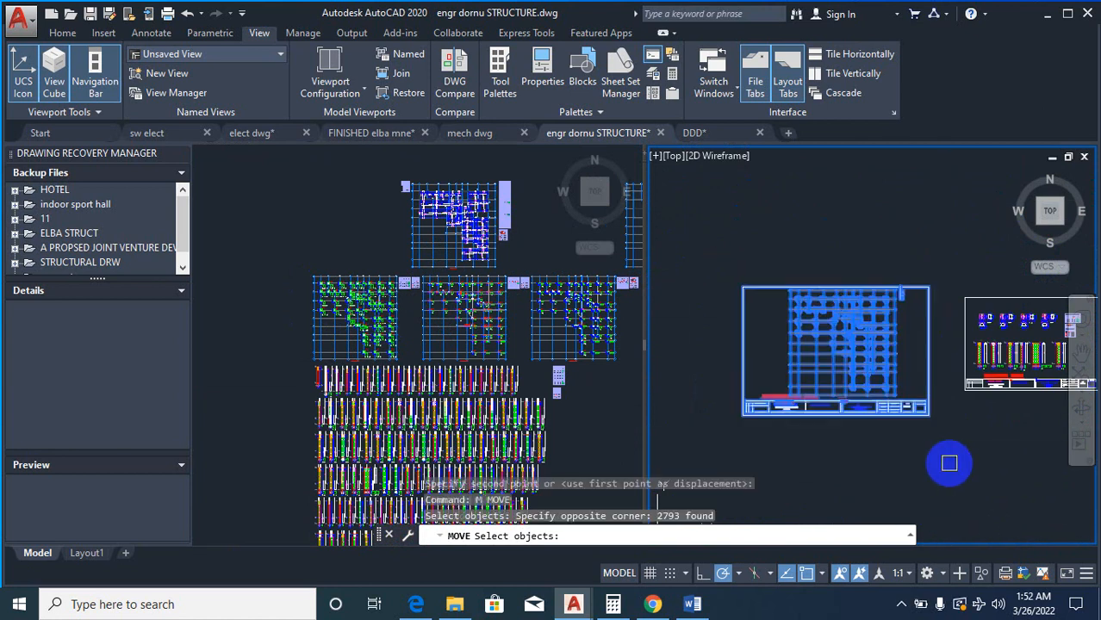
right_click(944, 461)
left_click(1015, 486)
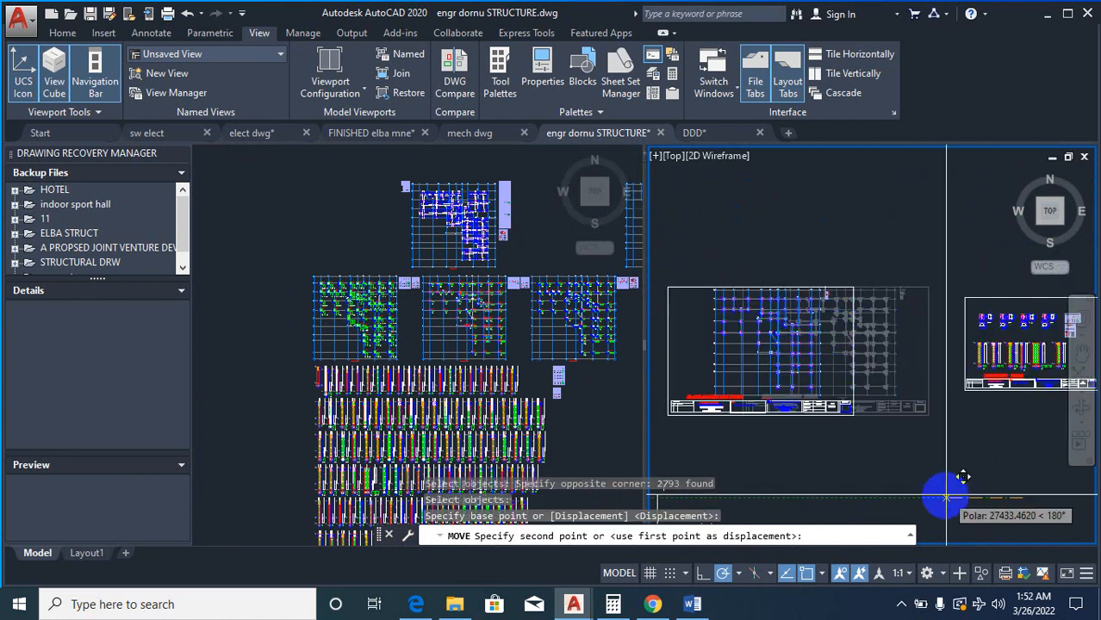
left_click(801, 506)
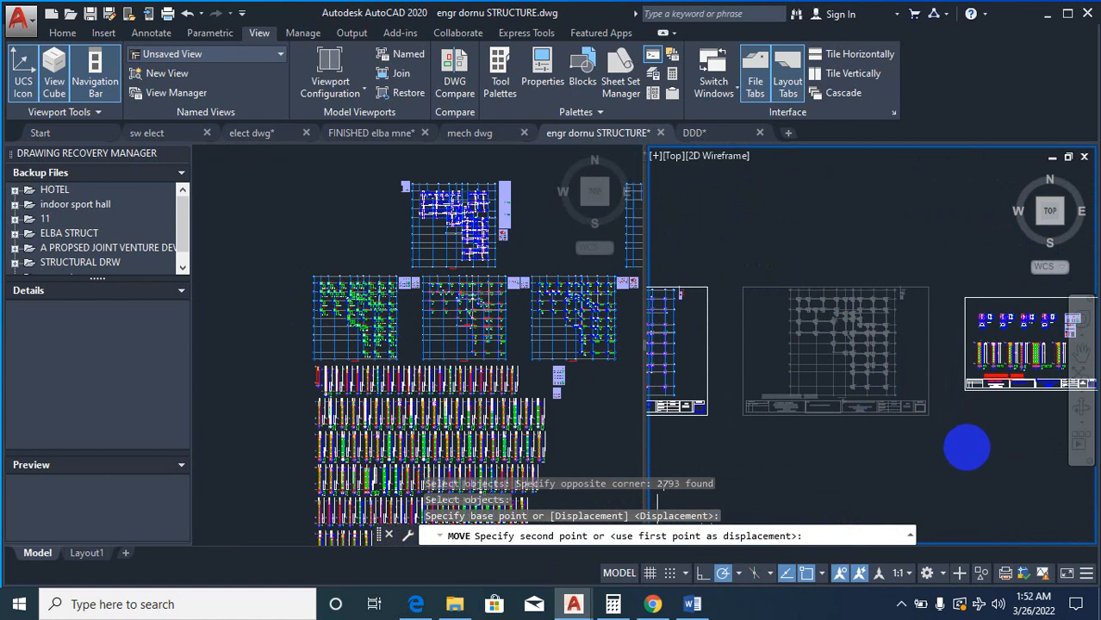
left_click(508, 381)
scroll(302, 295, "up", 10)
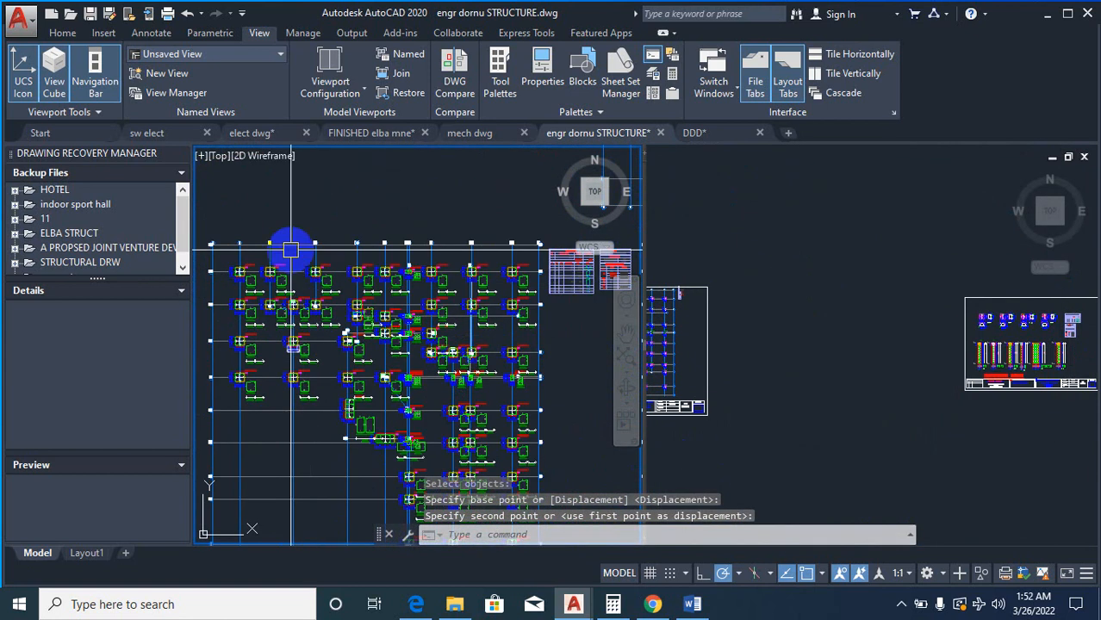
scroll(516, 283, "down", 10)
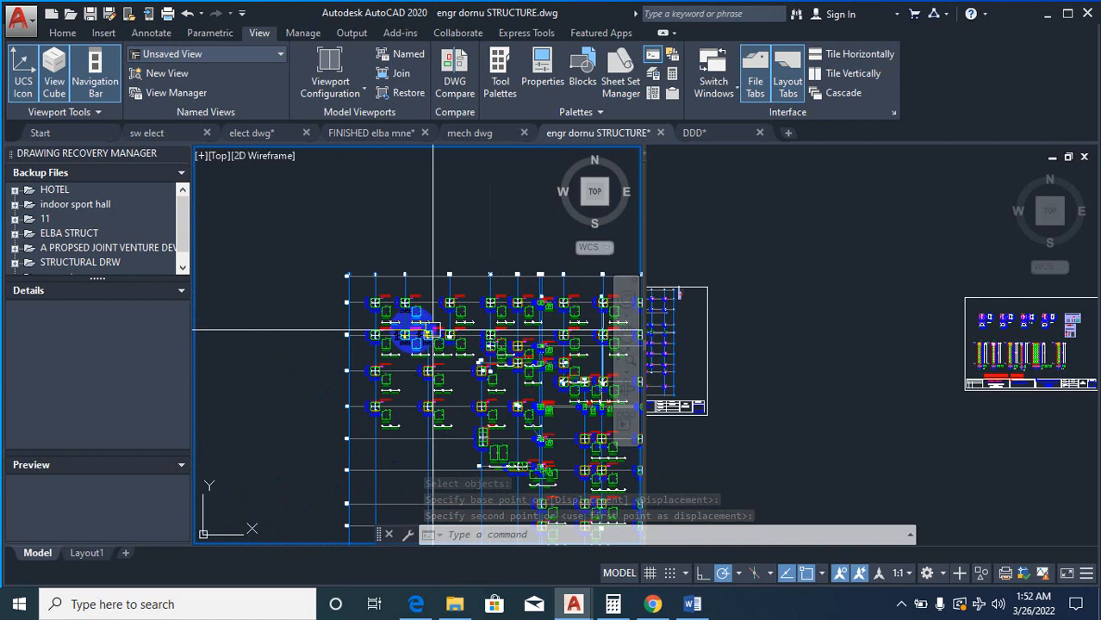
scroll(361, 360, "up", 3)
type("c")
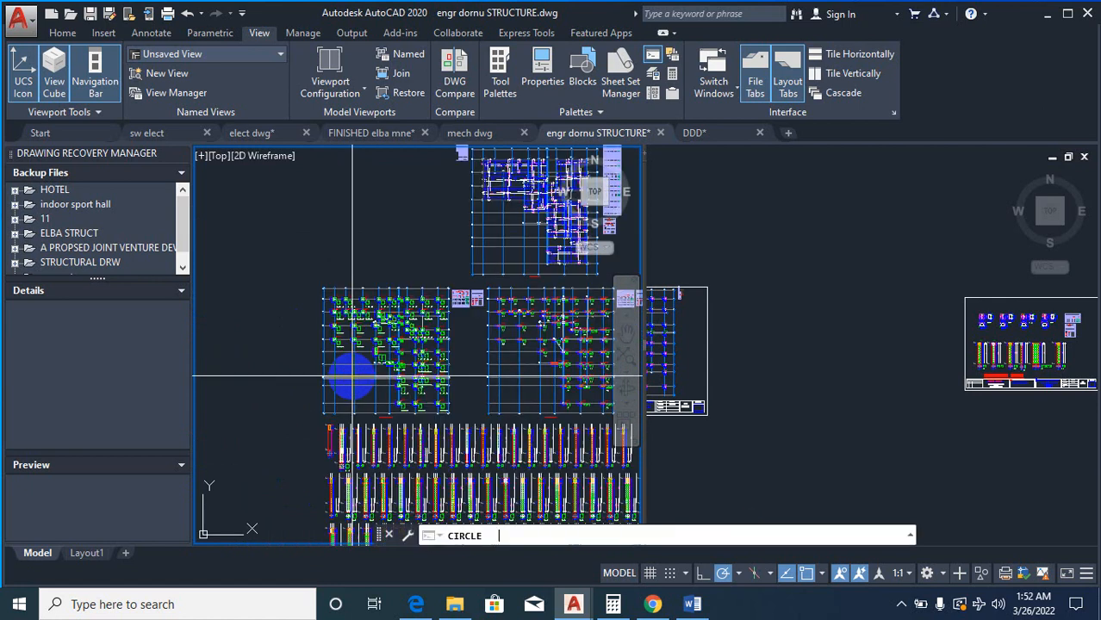
key("Return")
middle_click_drag(351, 374, 347, 314)
key("Escape")
key("Escape")
key("Escape")
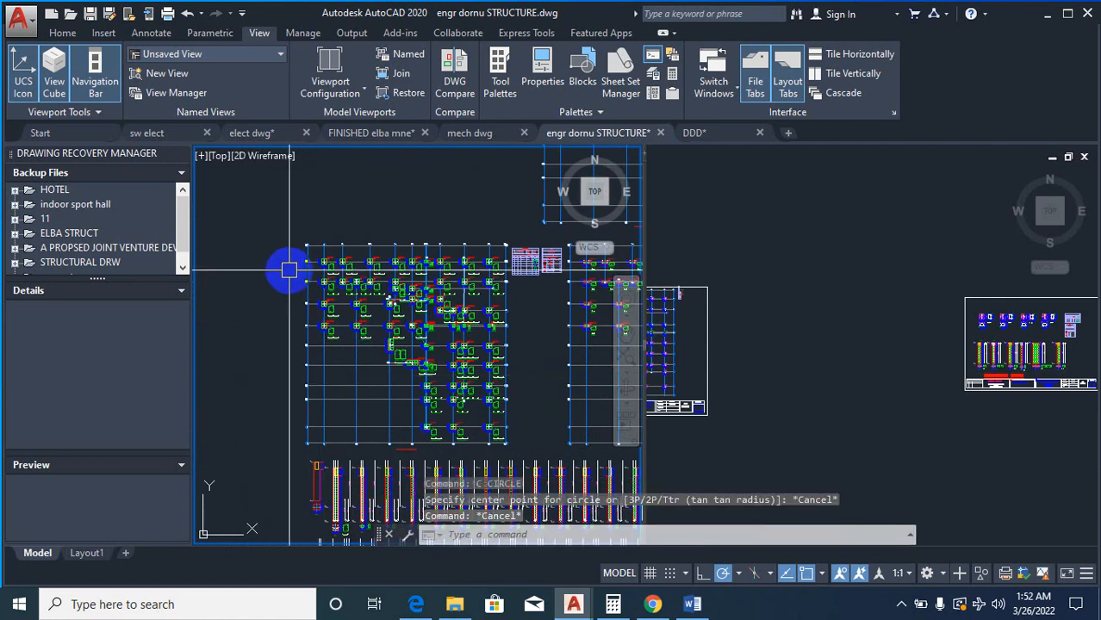
Step: Copy the source foundation/column plan with its adjacent table into the gap between the ground/foundation layout sheet and the detail sheet
type("co")
key("Return")
left_click(283, 230)
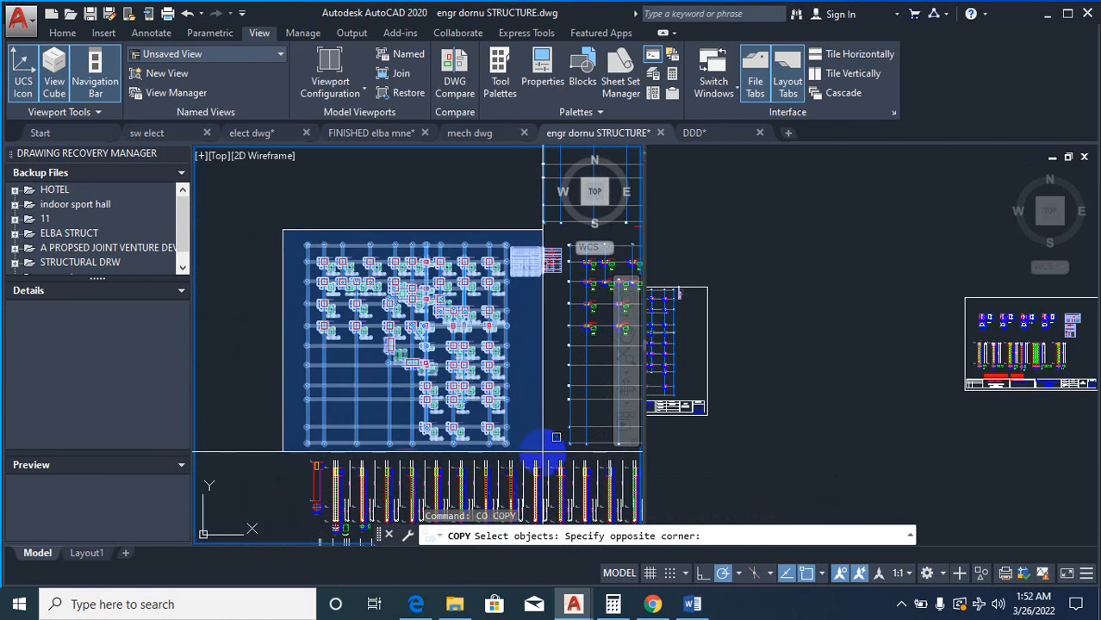
left_click(534, 438)
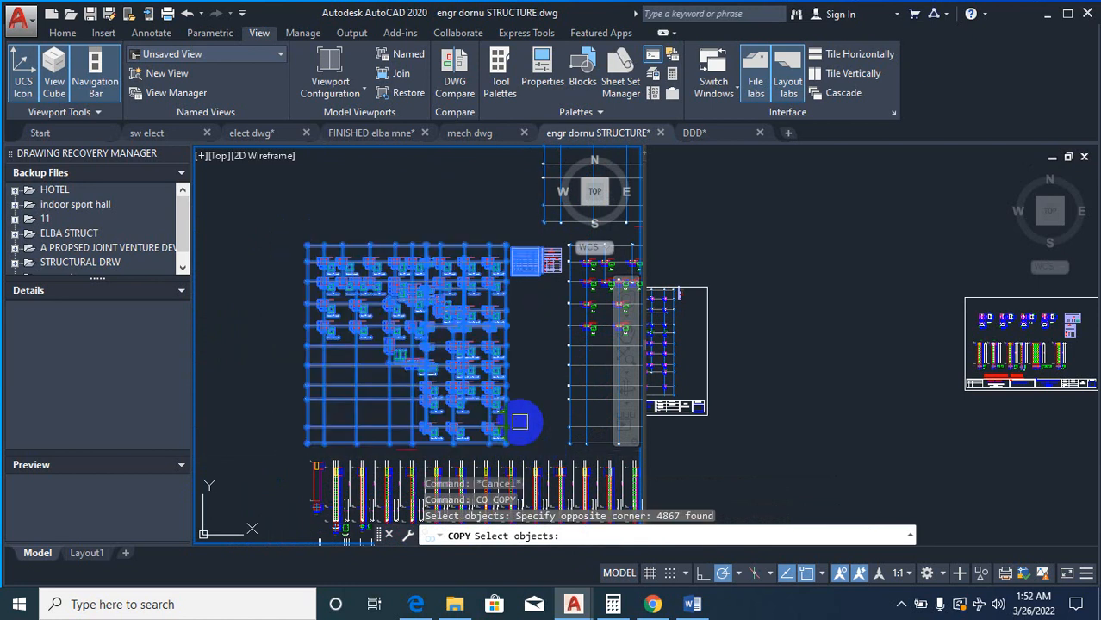
right_click(521, 422)
right_click(521, 422)
left_click(523, 432)
left_click(790, 444)
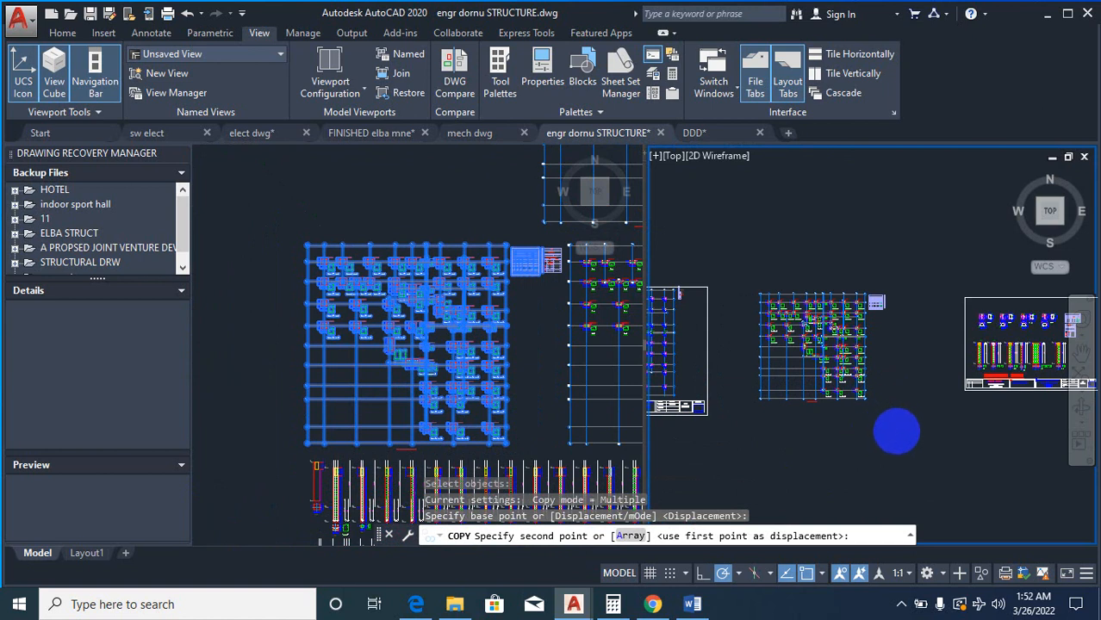
left_click(877, 394)
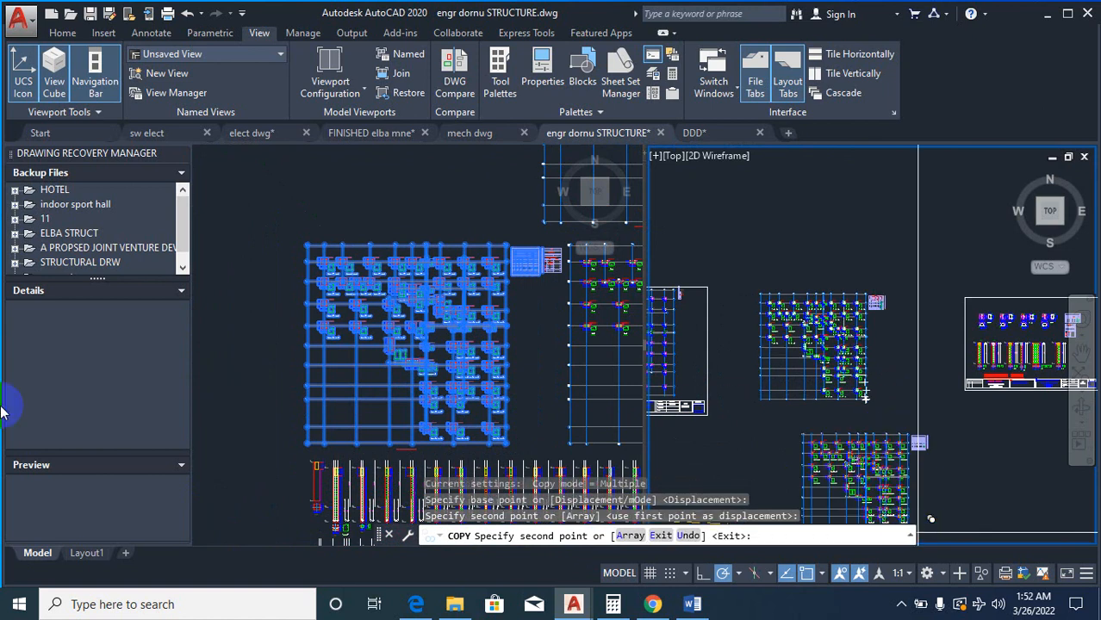
key("Escape")
key("Escape")
Step: Copy the GROUND/FOUNDATION LAYOUT title from the neighbouring sheet to just below the newly placed foundation/column plan
scroll(931, 395, "down", 2)
scroll(770, 384, "up", 2)
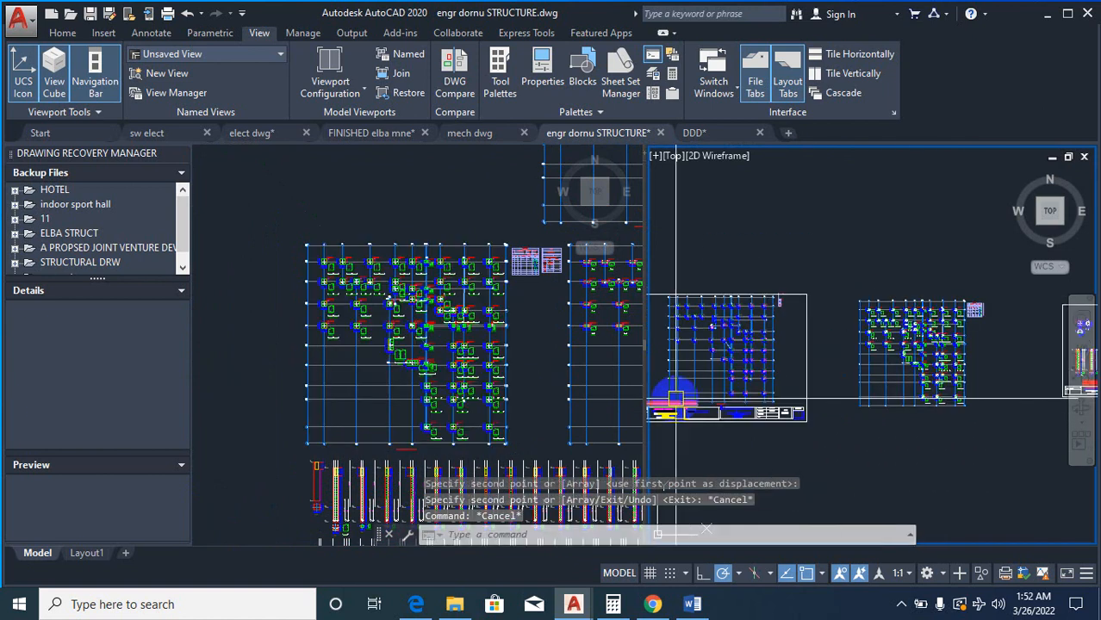
type("CO")
key("Return")
scroll(648, 407, "up", 4)
left_click(665, 394)
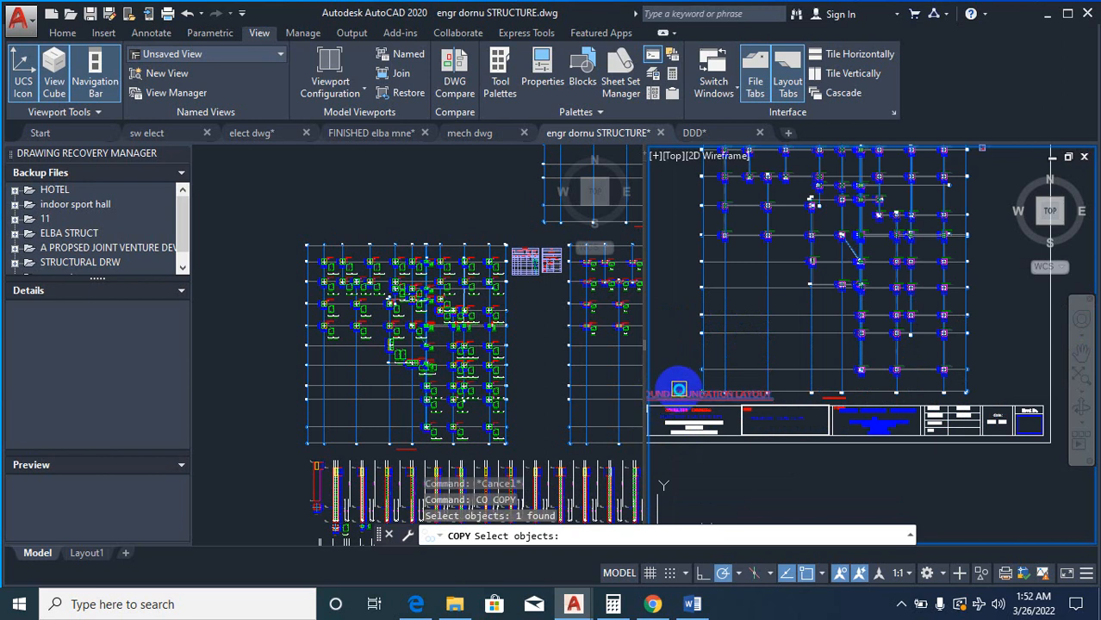
key("Return")
left_click(700, 392)
scroll(713, 435, "down", 4)
scroll(939, 443, "up", 7)
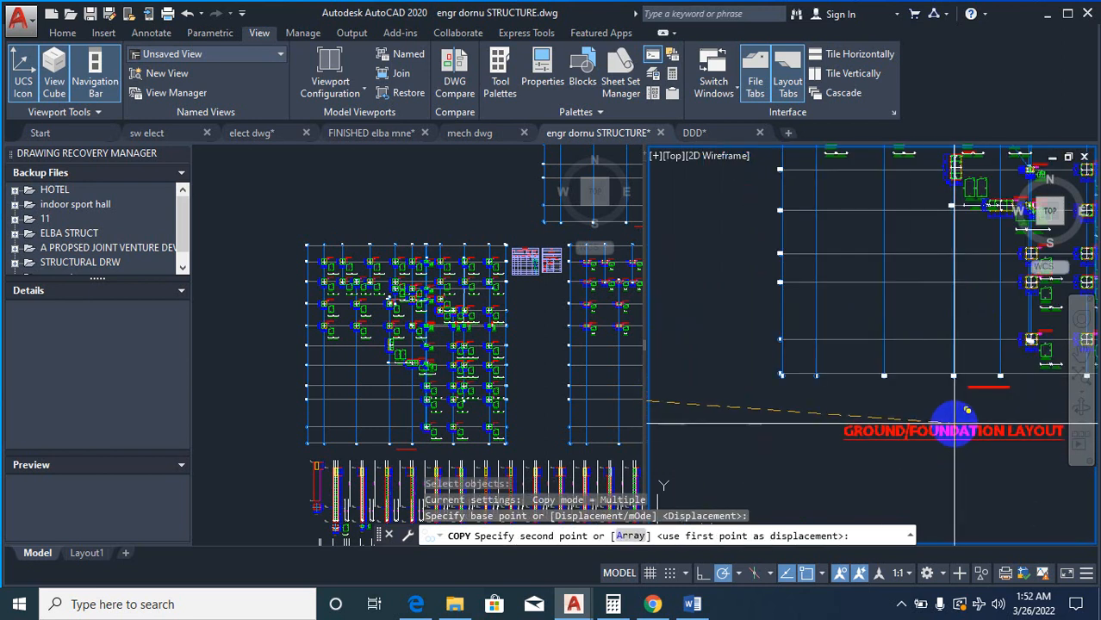
left_click(936, 407)
key("Escape")
key("Escape")
key("Escape")
Step: Change the copied title below the foundation/column plan to FOUNDATION/COLUMN LAYOUT DETAILS
type("TE")
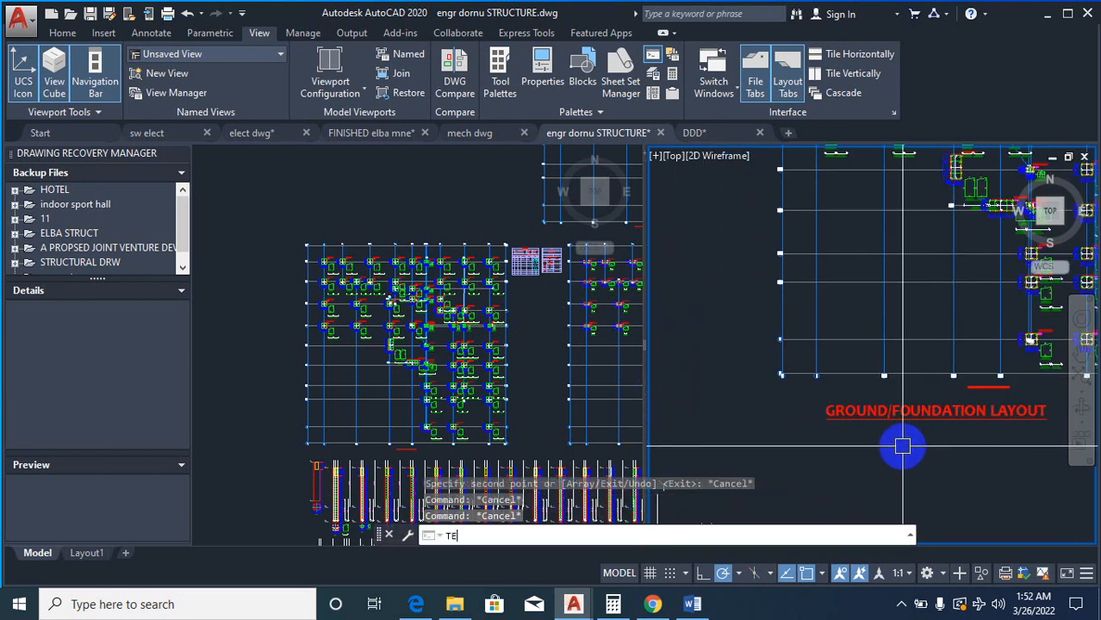
type("XTEDIT")
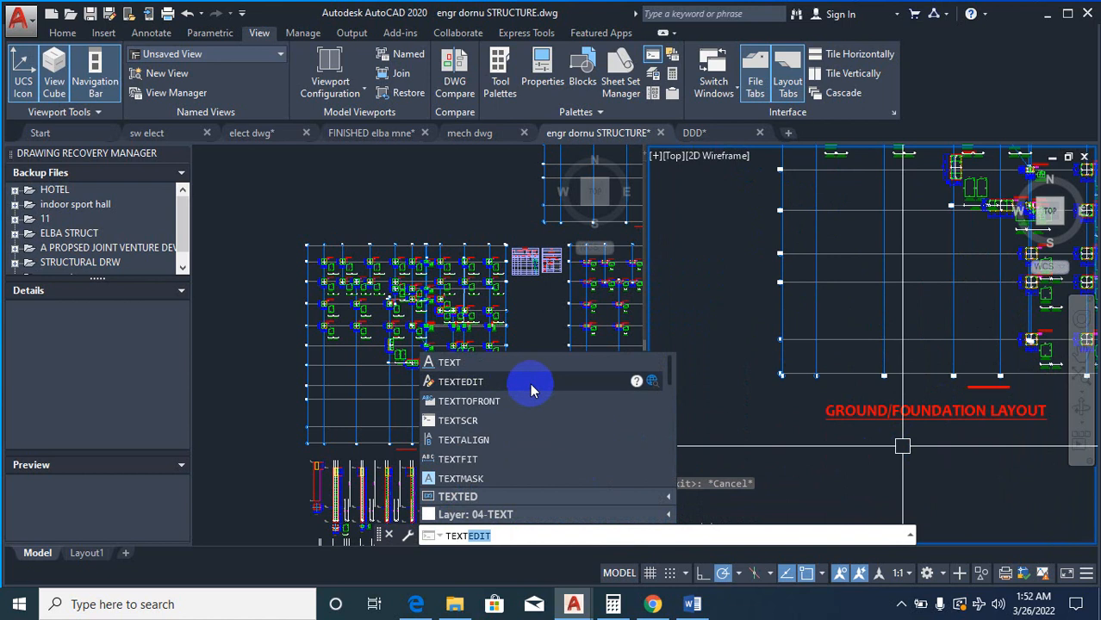
left_click(530, 384)
left_click(843, 419)
left_click(1027, 422)
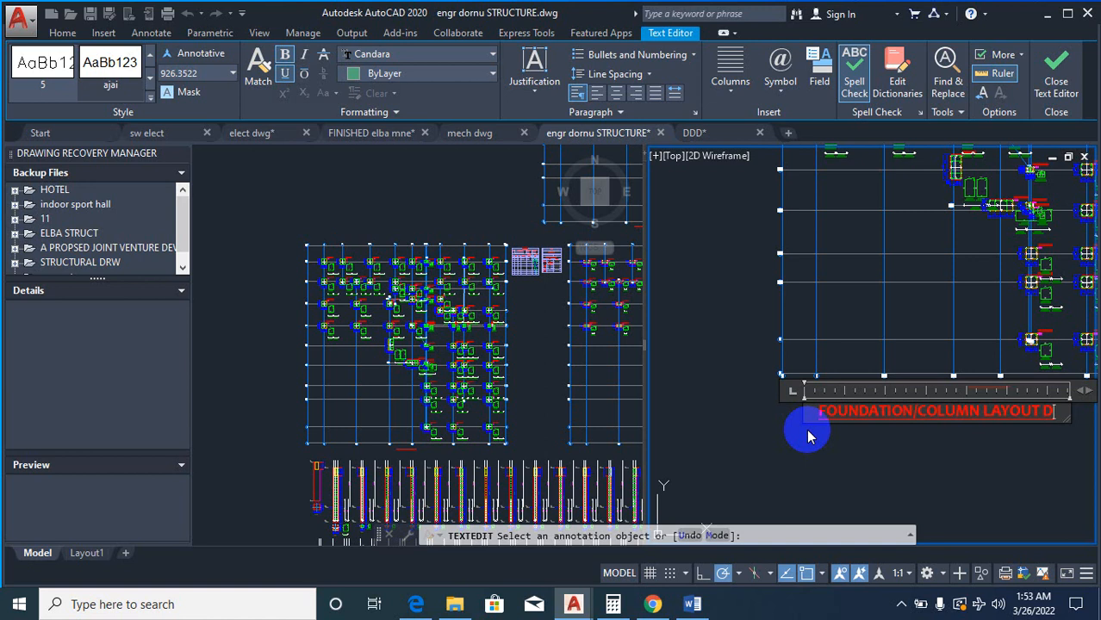
left_click(808, 433)
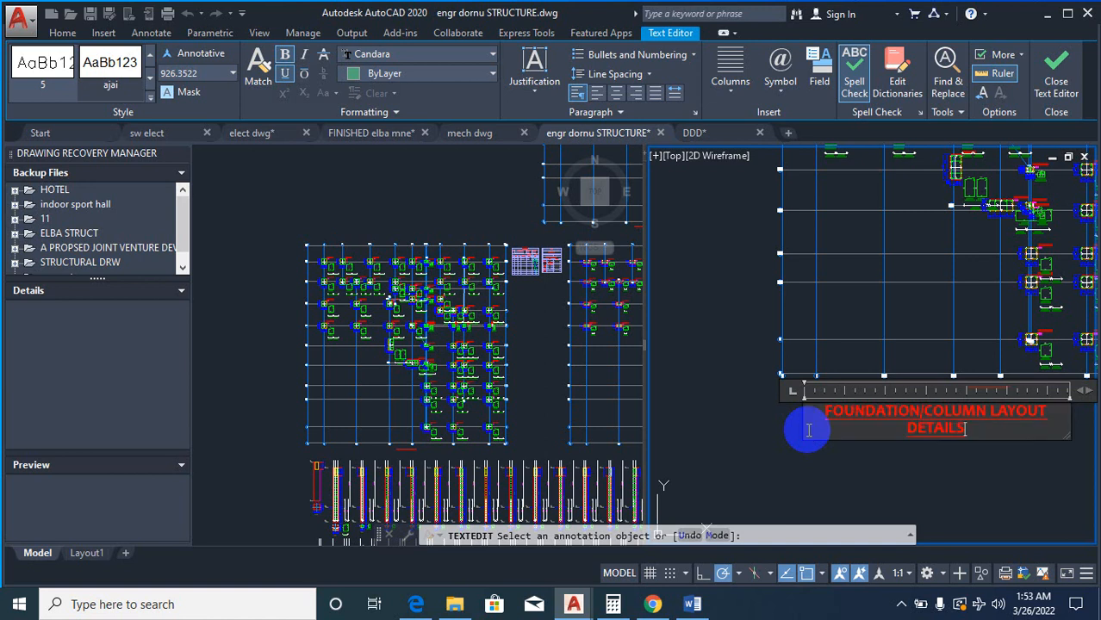
left_click(786, 374)
scroll(873, 393, "down", 5)
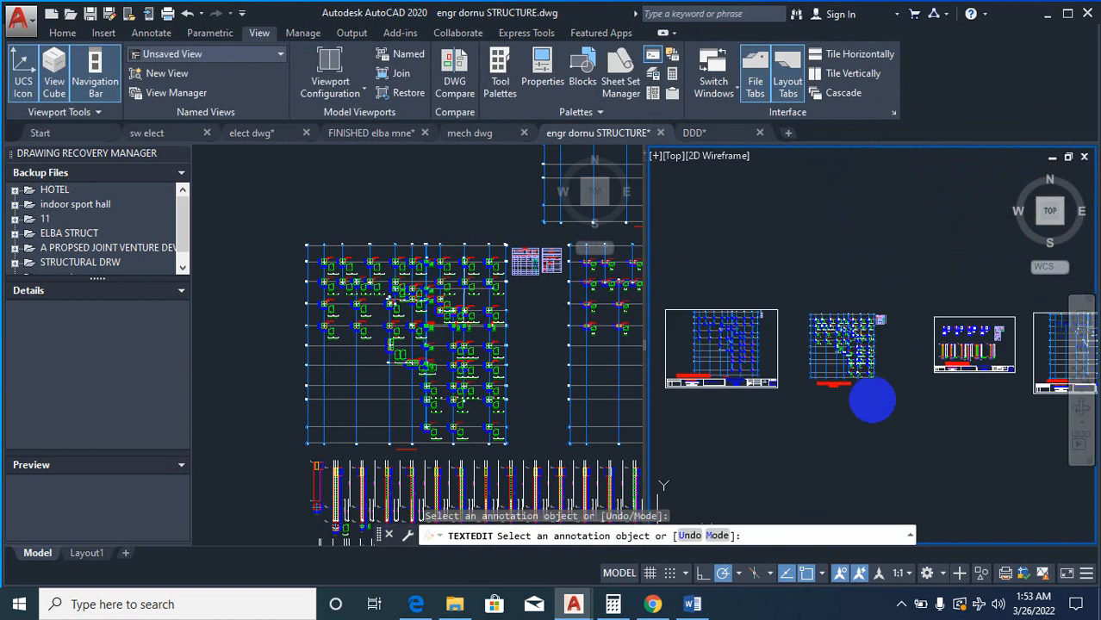
key("Escape")
key("Escape")
Step: Copy the title-block sheet of the ground/foundation layout straight across to frame the foundation/column plan
type("co")
key("Return")
left_click(772, 383)
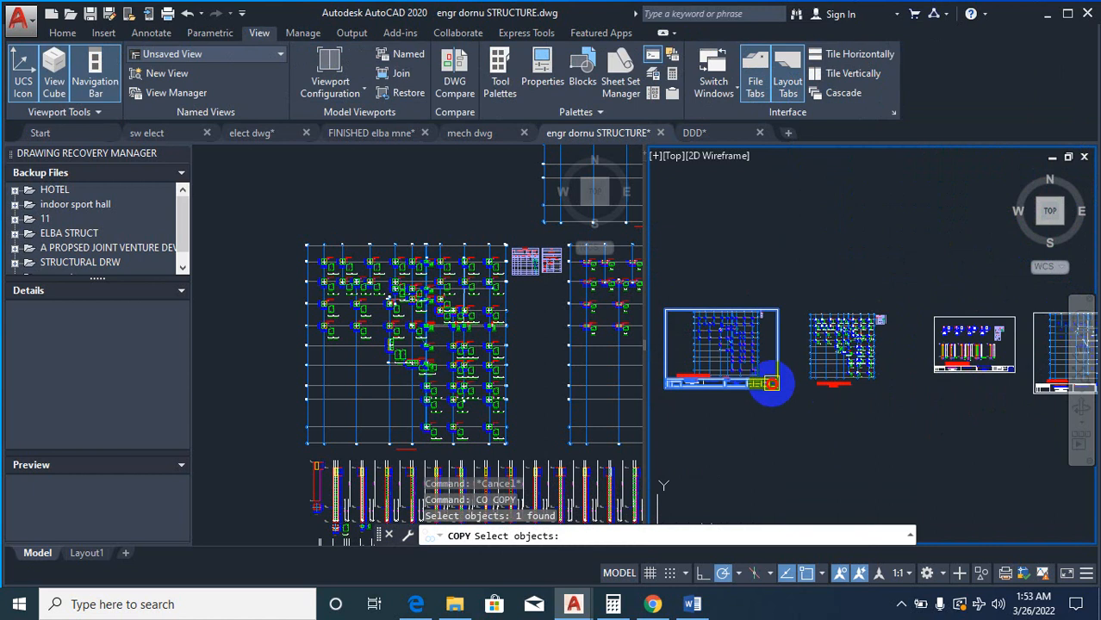
right_click(810, 435)
right_click(809, 435)
left_click(731, 449)
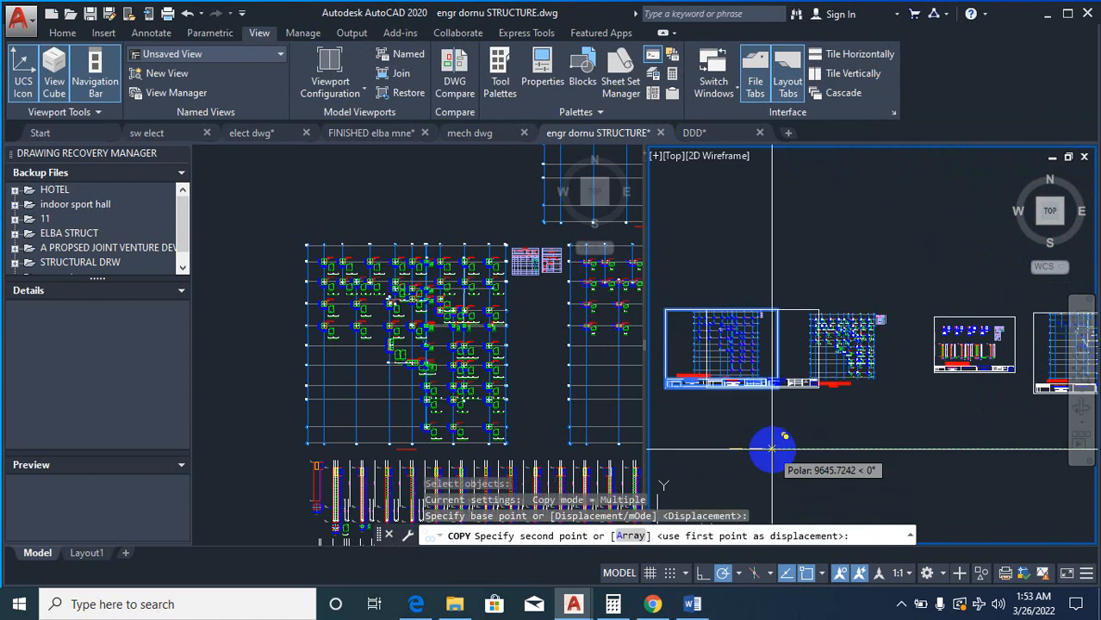
left_click(865, 449)
key("Escape")
Step: Scale the copied title-block sheet around the foundation/column plan up slightly
type("sc")
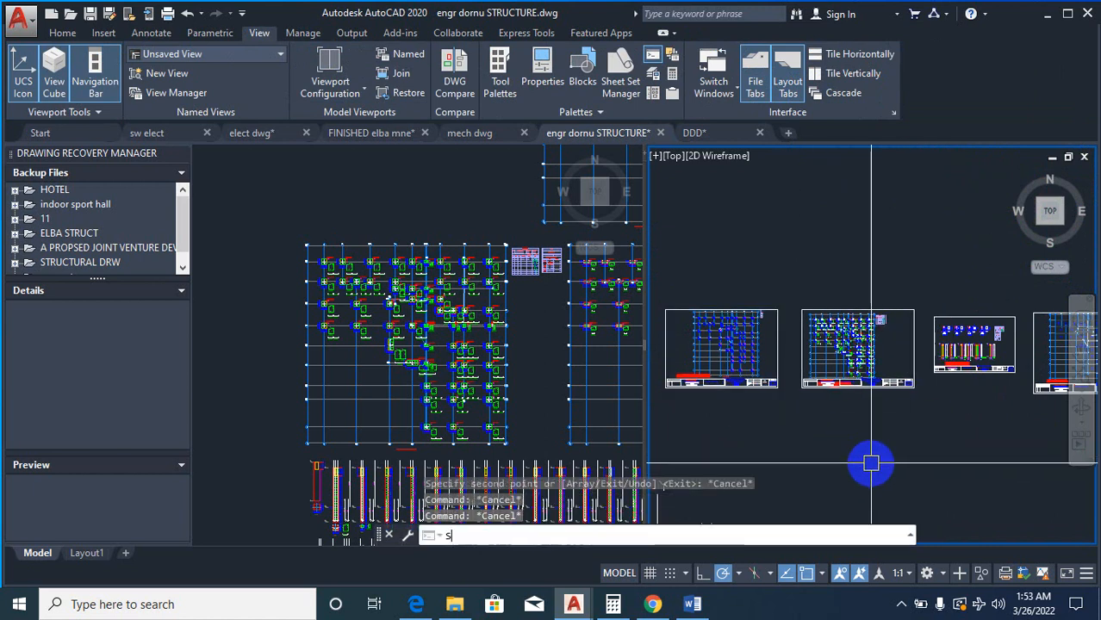
key("Return")
left_click(909, 387)
key("Return")
left_click(900, 422)
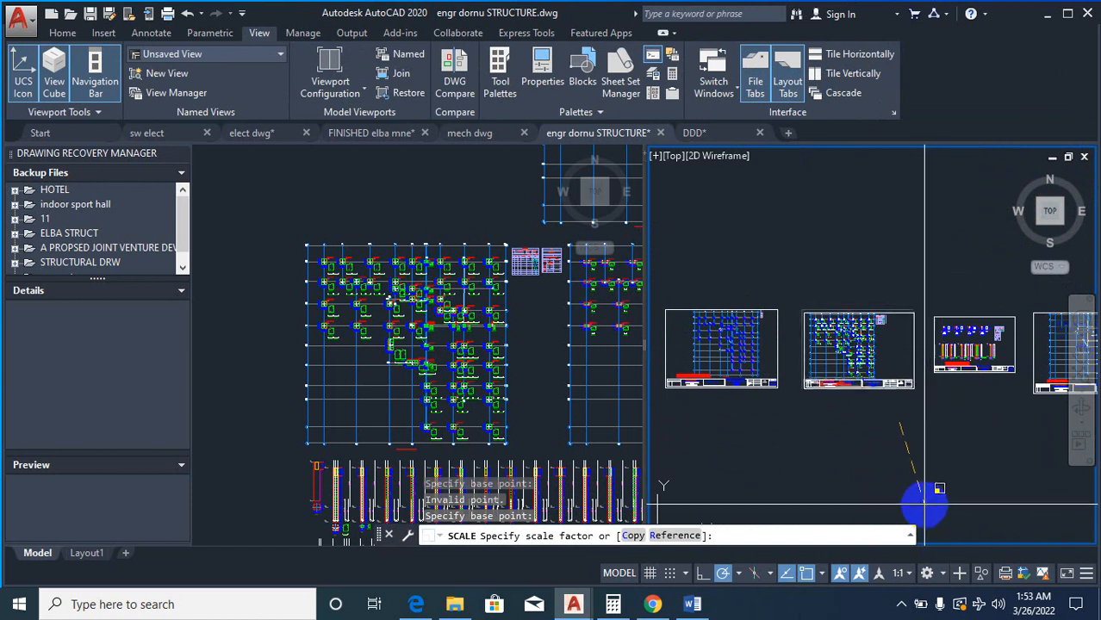
key("Escape")
Step: Move the enlarged title-block sheet slightly down so the foundation/column plan sits inside the frame above the title block
type("m")
key("space")
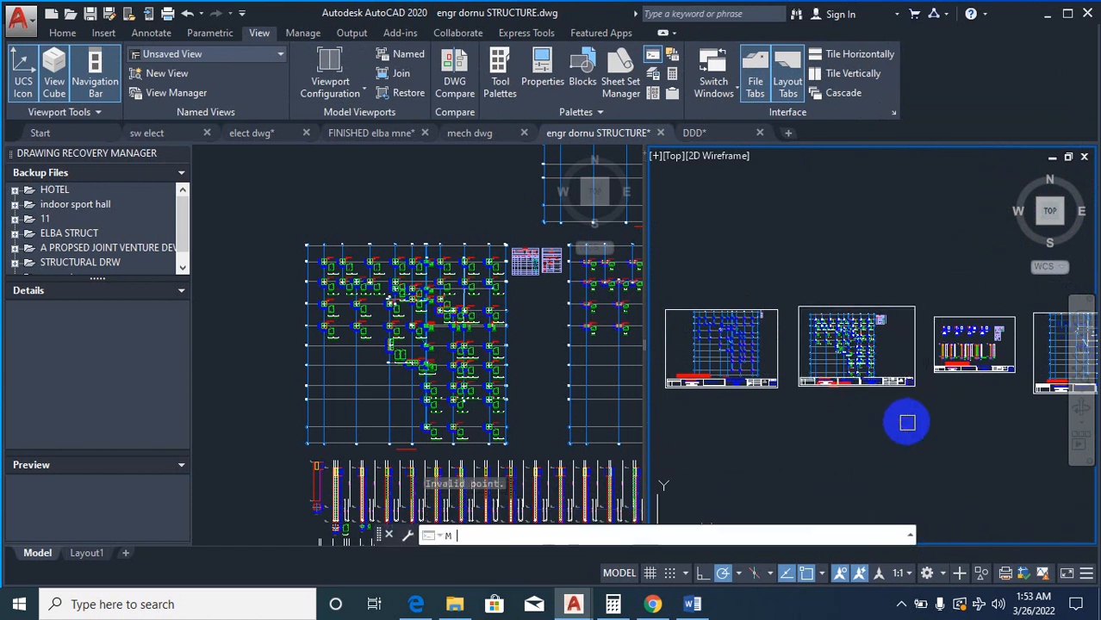
left_click(912, 382)
key("Return")
right_click(920, 430)
left_click(911, 446)
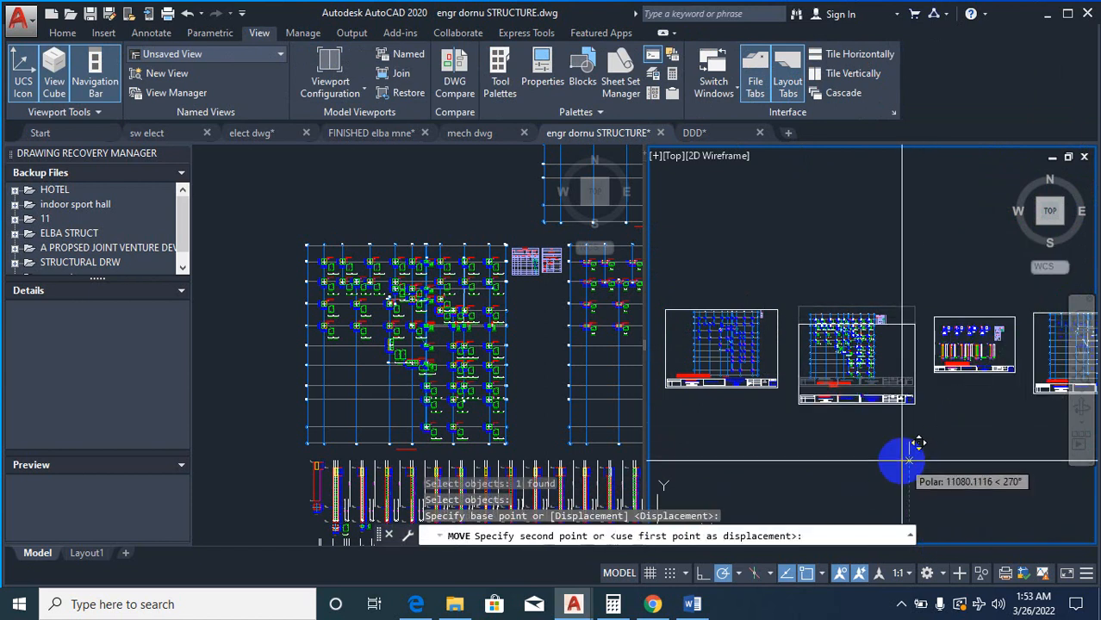
left_click(902, 447)
Step: Move the FOUNDATION/COLUMN LAYOUT DETAILS title up and to the left, clear of the title block beneath the foundation/column plan
scroll(849, 422, "up", 6)
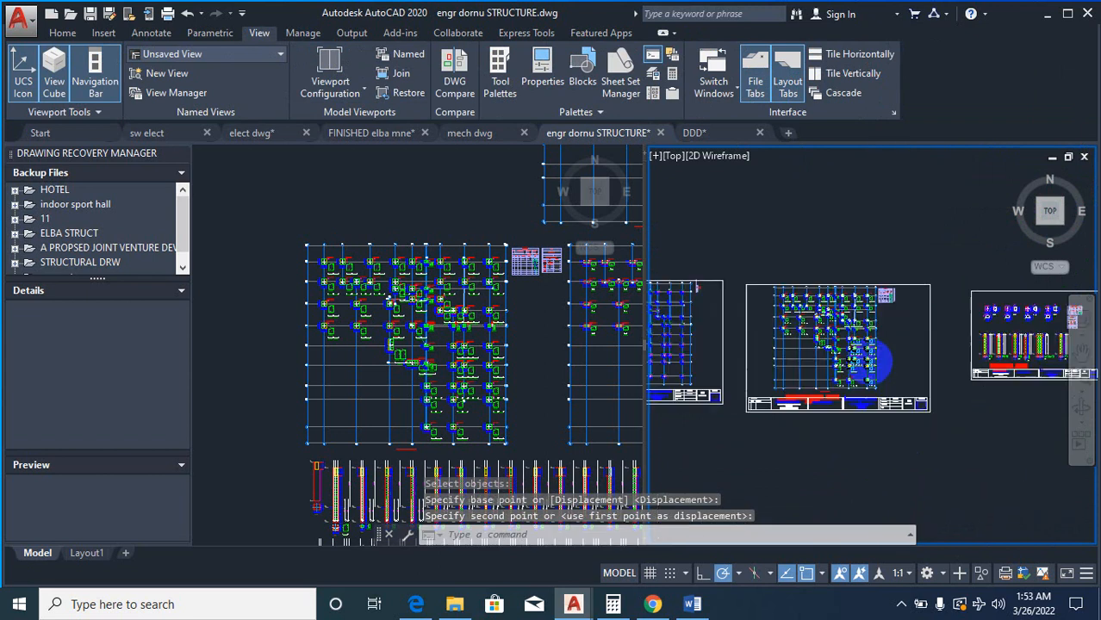
scroll(787, 441, "up", 4)
scroll(901, 371, "down", 6)
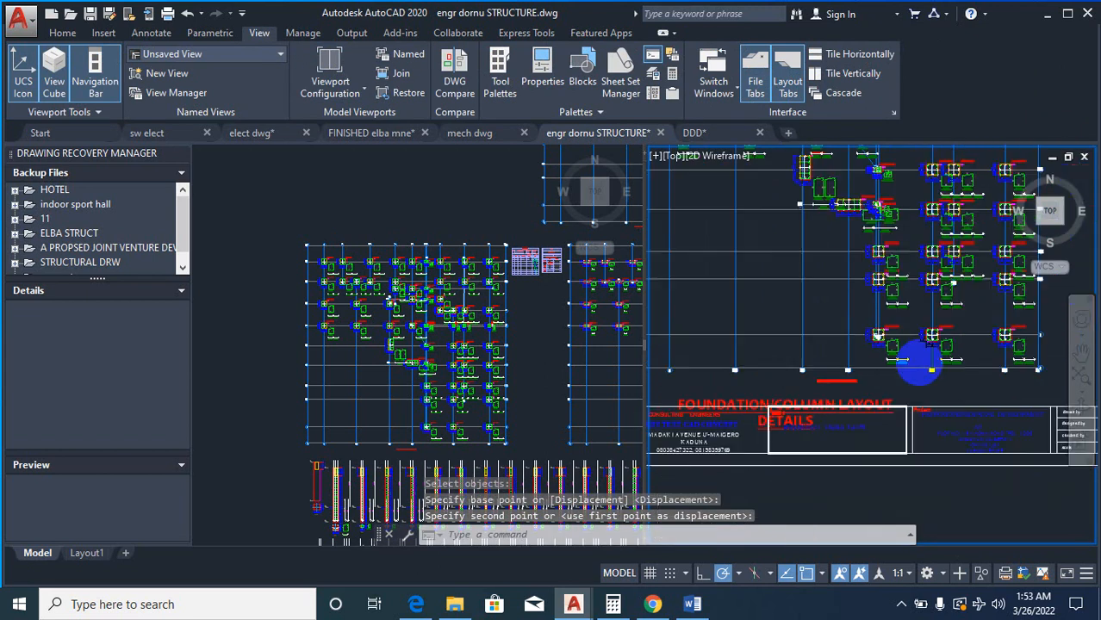
scroll(808, 401, "up", 4)
type("m")
key("Return")
scroll(848, 350, "up", 4)
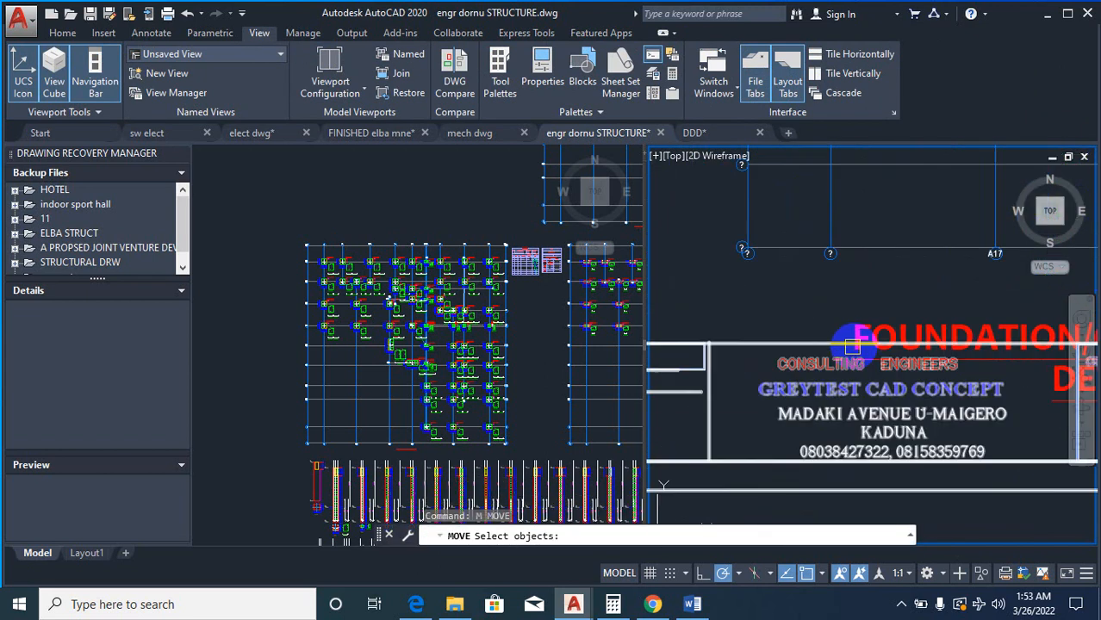
left_click(871, 329)
scroll(873, 299, "down", 6)
right_click(865, 457)
right_click(865, 457)
left_click(951, 490)
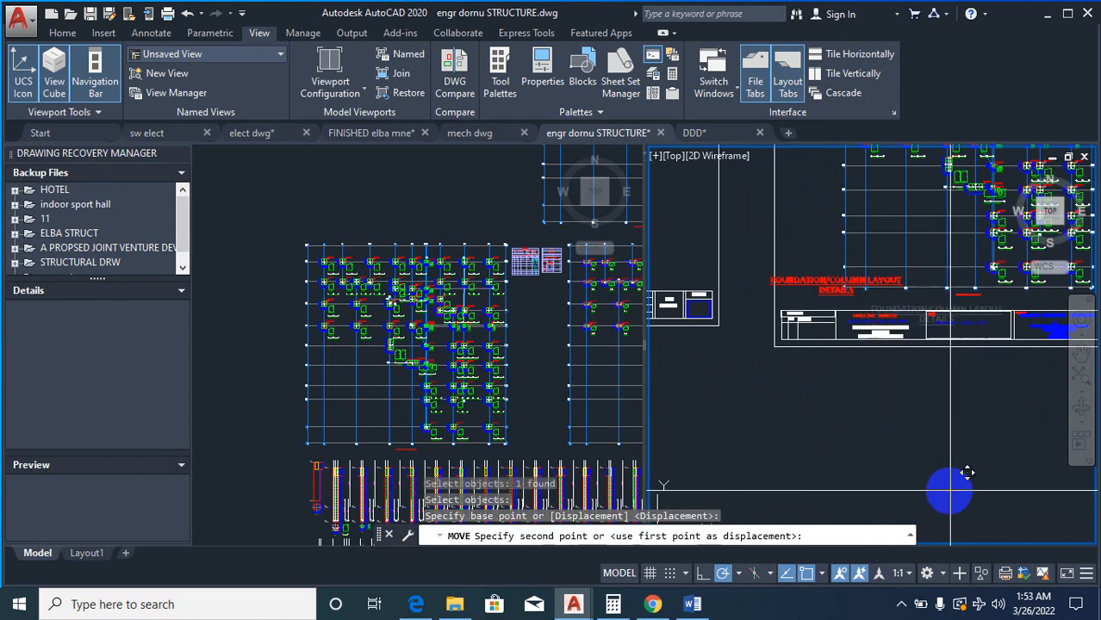
left_click(881, 474)
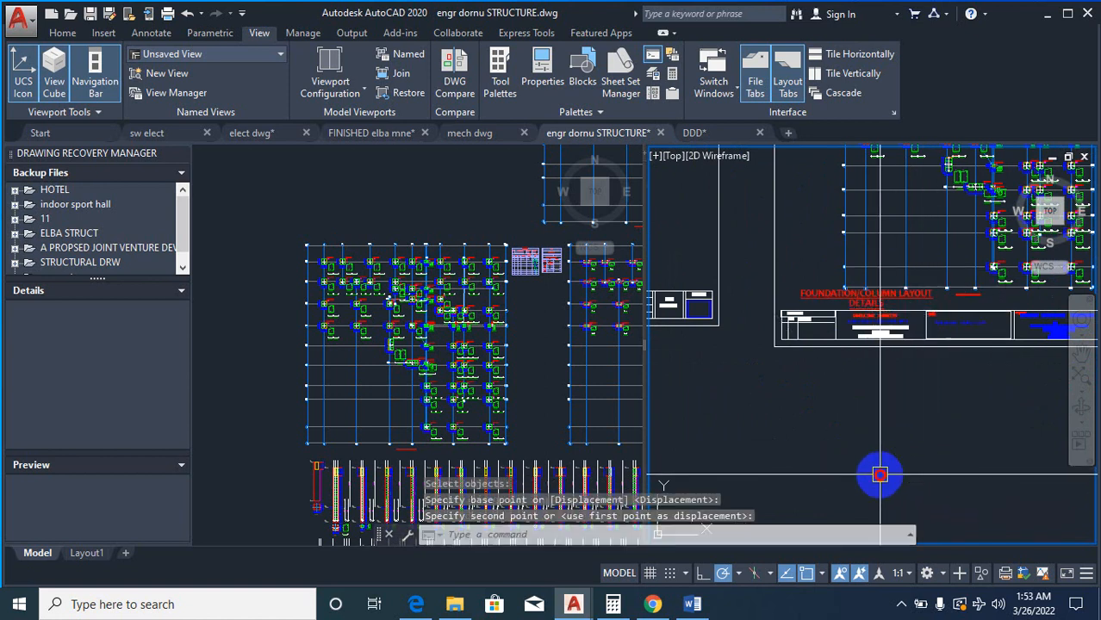
Step: Look over the framed sheets and the remaining source plans, column details and beam details for the next set to transfer
scroll(782, 396, "down", 10)
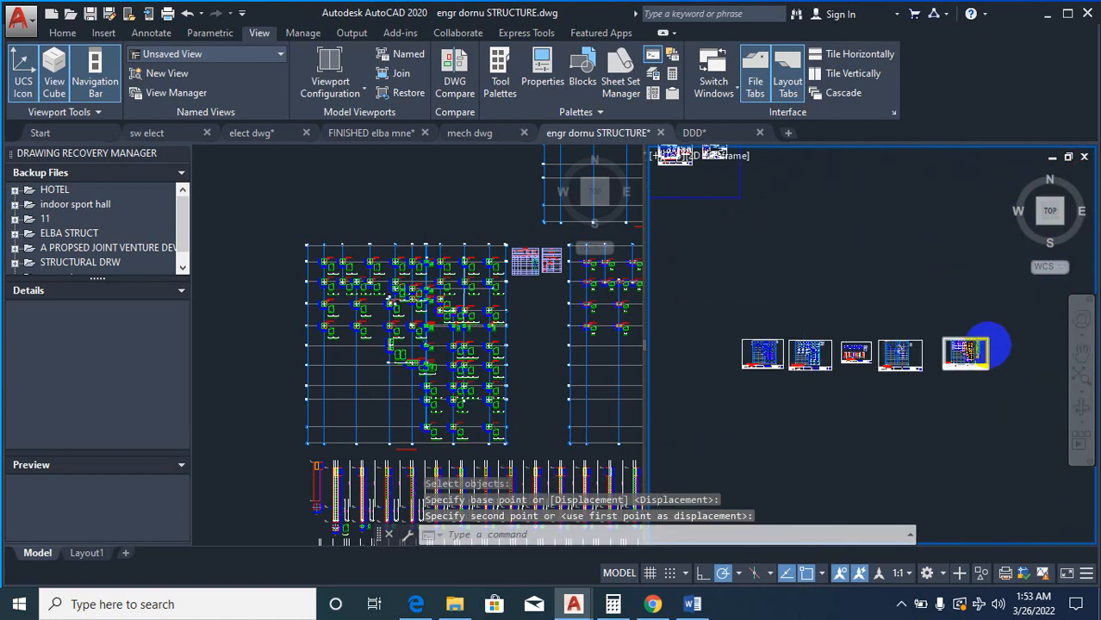
scroll(986, 349, "up", 4)
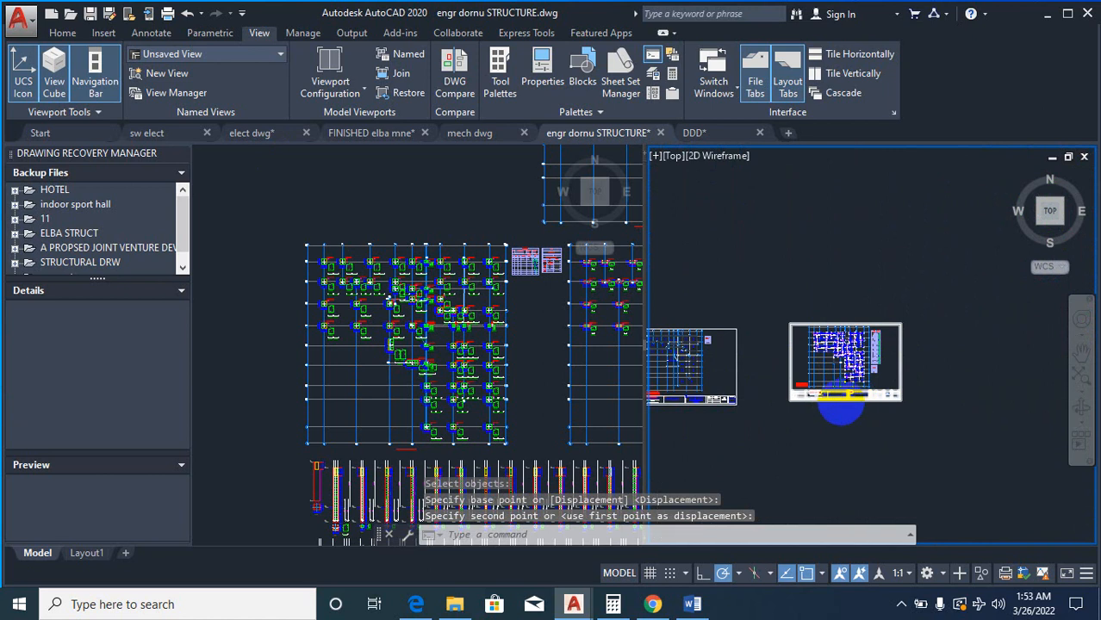
left_click(450, 386)
scroll(305, 256, "down", 5)
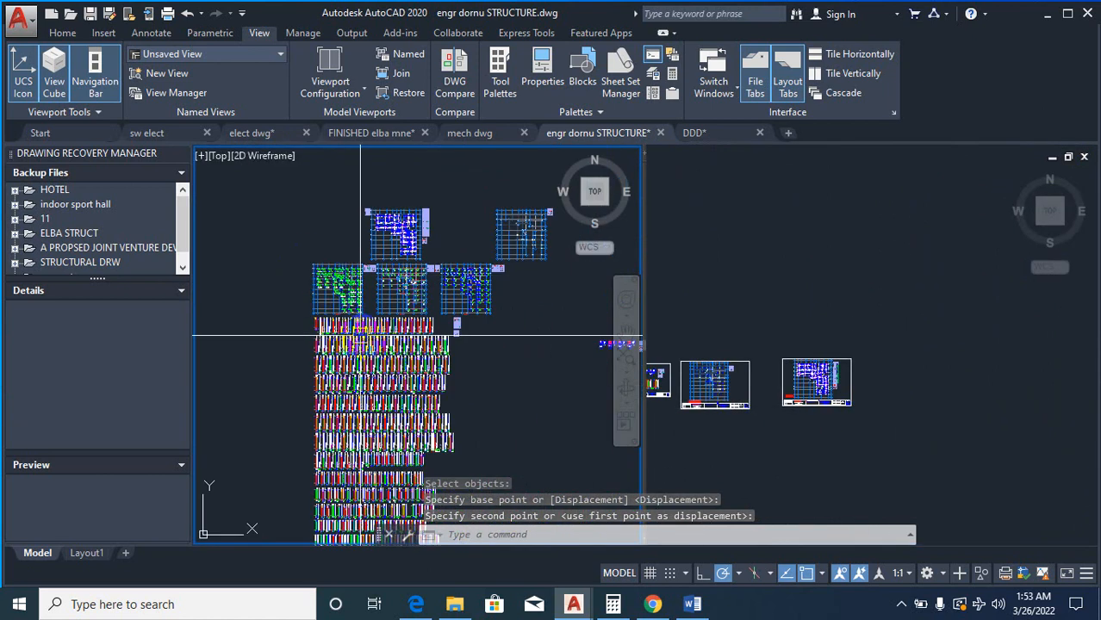
scroll(381, 342, "up", 2)
scroll(430, 260, "down", 4)
scroll(407, 363, "up", 6)
scroll(491, 242, "down", 4)
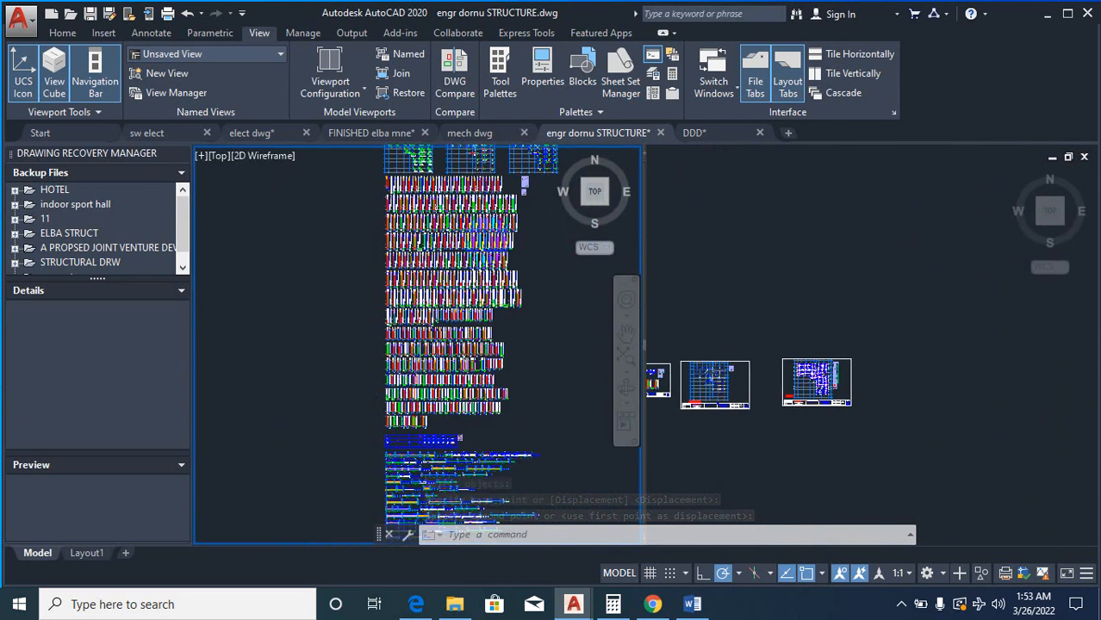
scroll(434, 499, "up", 5)
scroll(472, 259, "down", 3)
scroll(474, 258, "up", 4)
scroll(408, 284, "down", 4)
scroll(235, 308, "down", 4)
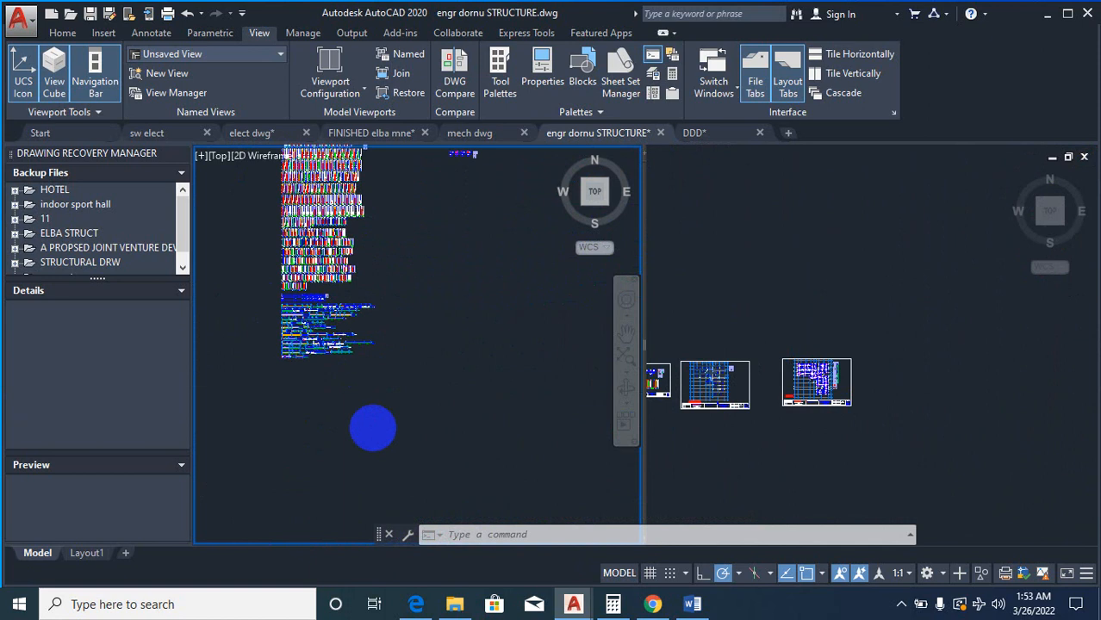
scroll(373, 428, "down", 4)
scroll(417, 319, "up", 8)
scroll(509, 265, "down", 7)
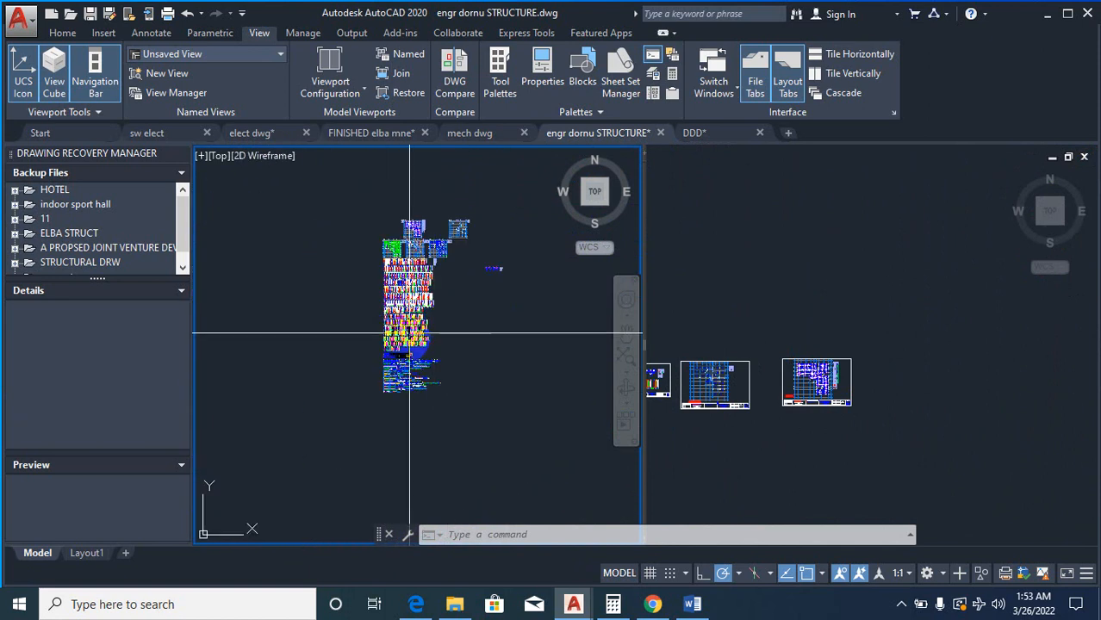
Step: Move the whole group of beam details below the column details to the empty space right of the last framed sheet
scroll(410, 332, "up", 4)
type("m")
key("Return")
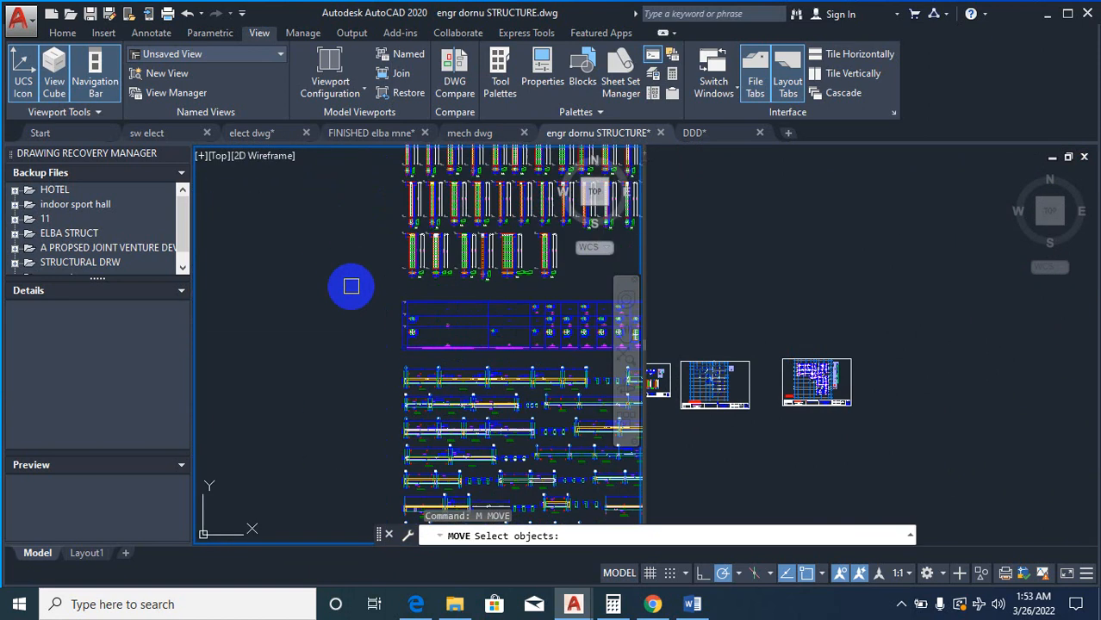
scroll(351, 286, "up", 2)
scroll(390, 411, "up", 2)
left_click(408, 399)
scroll(421, 403, "down", 8)
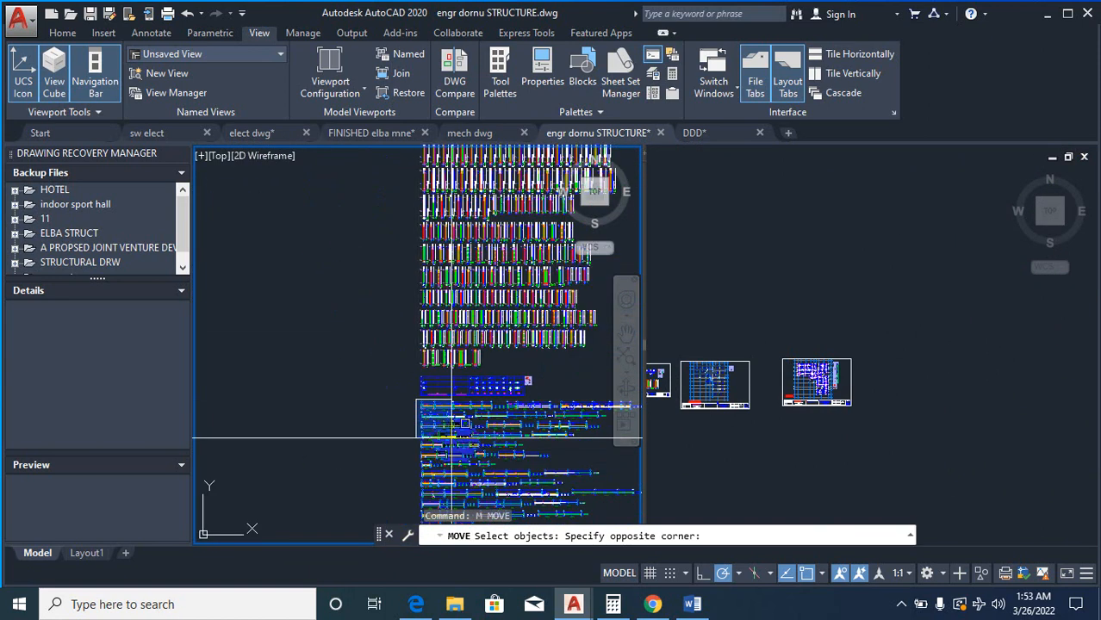
scroll(493, 434, "down", 4)
scroll(531, 485, "up", 4)
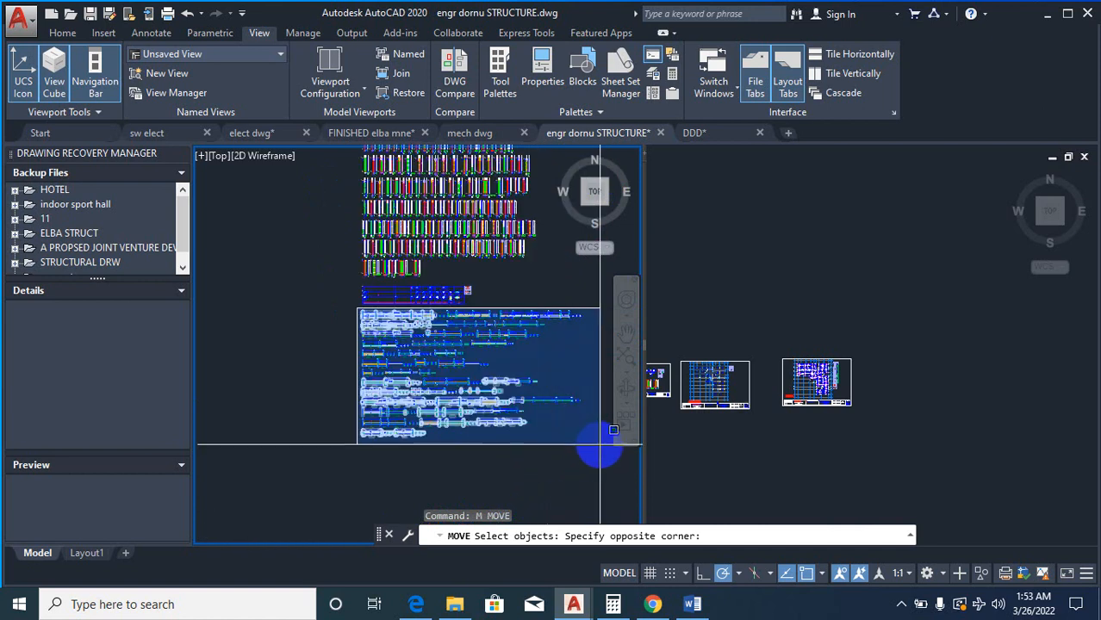
left_click(599, 445)
right_click(553, 447)
right_click(551, 447)
left_click(531, 435)
left_click(483, 464)
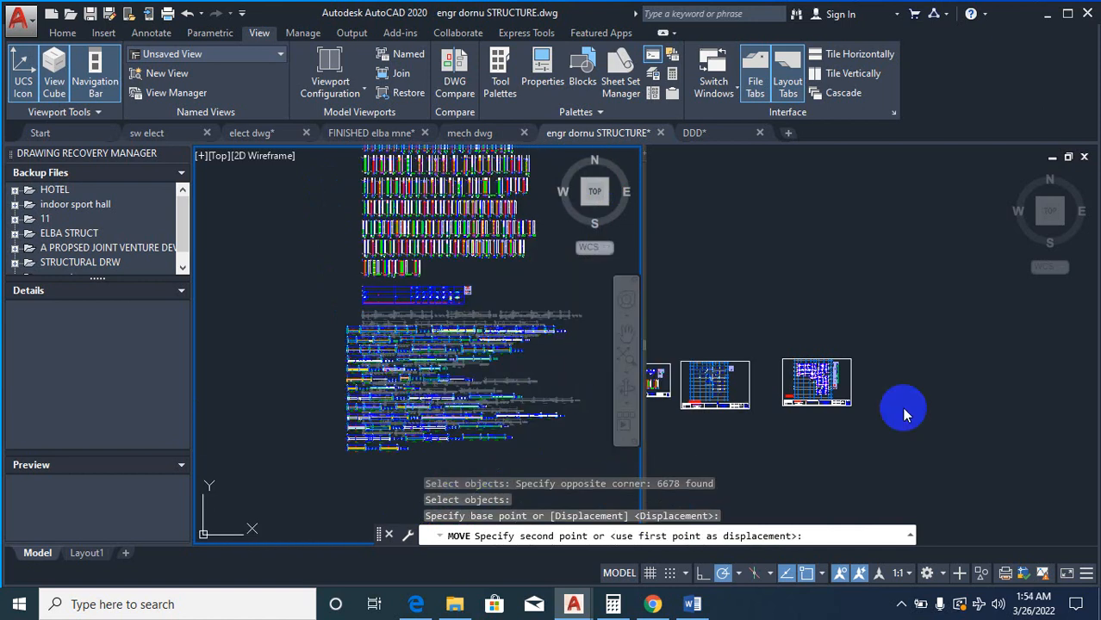
left_click(901, 407)
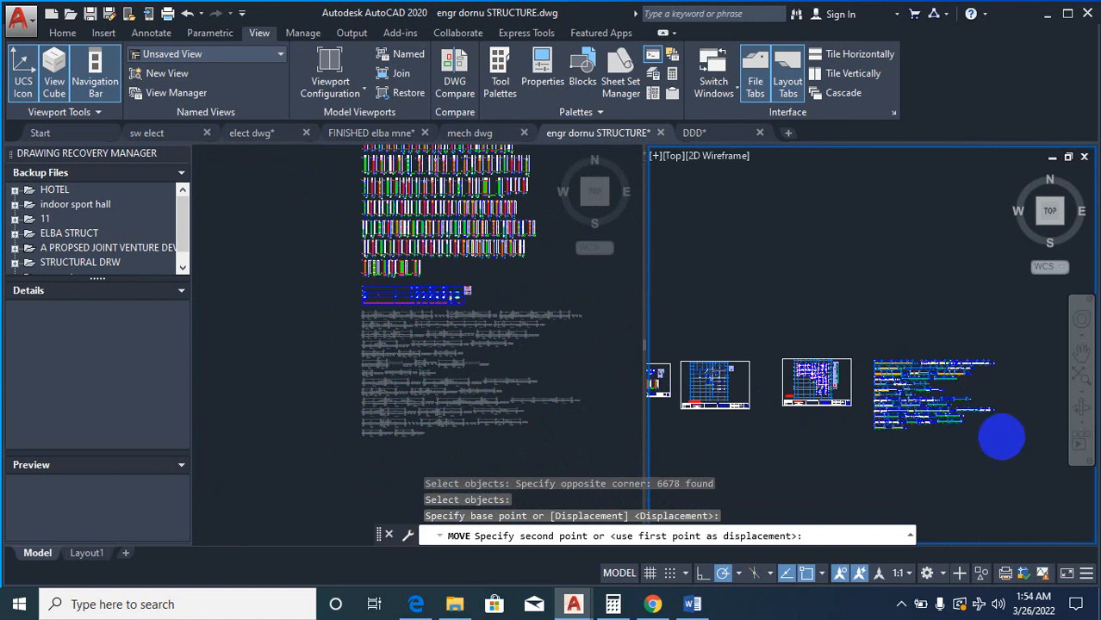
left_click(1027, 414)
key("Escape")
key("Escape")
key("Escape")
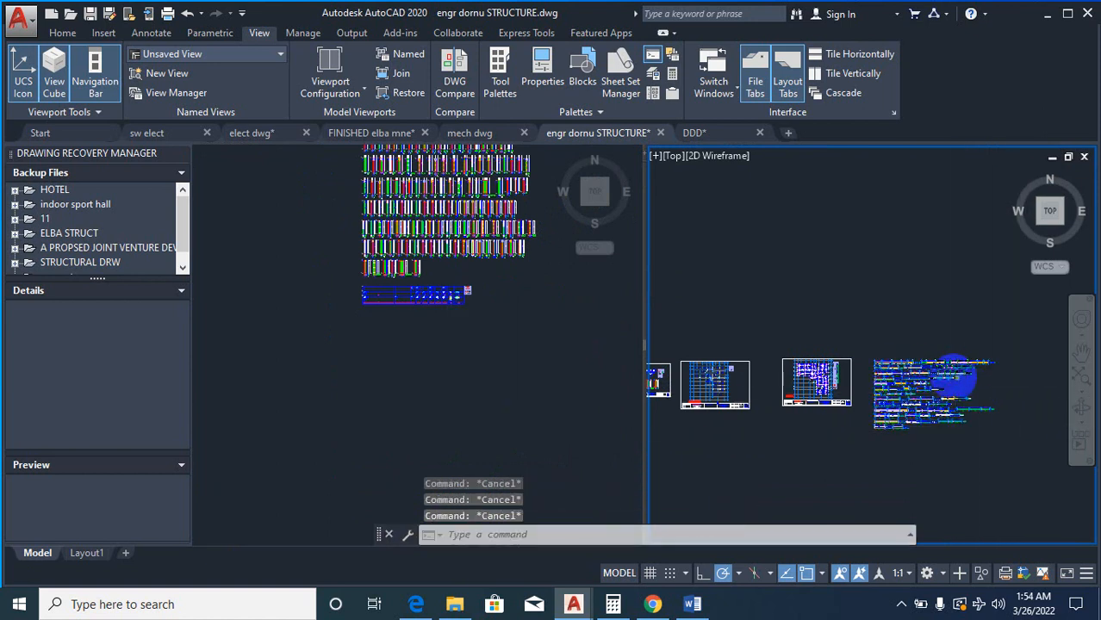
Step: Examine the transferred beam details up close, including their beam labels, grid references, dimensions and cross-sections
scroll(931, 371, "up", 3)
scroll(750, 409, "up", 6)
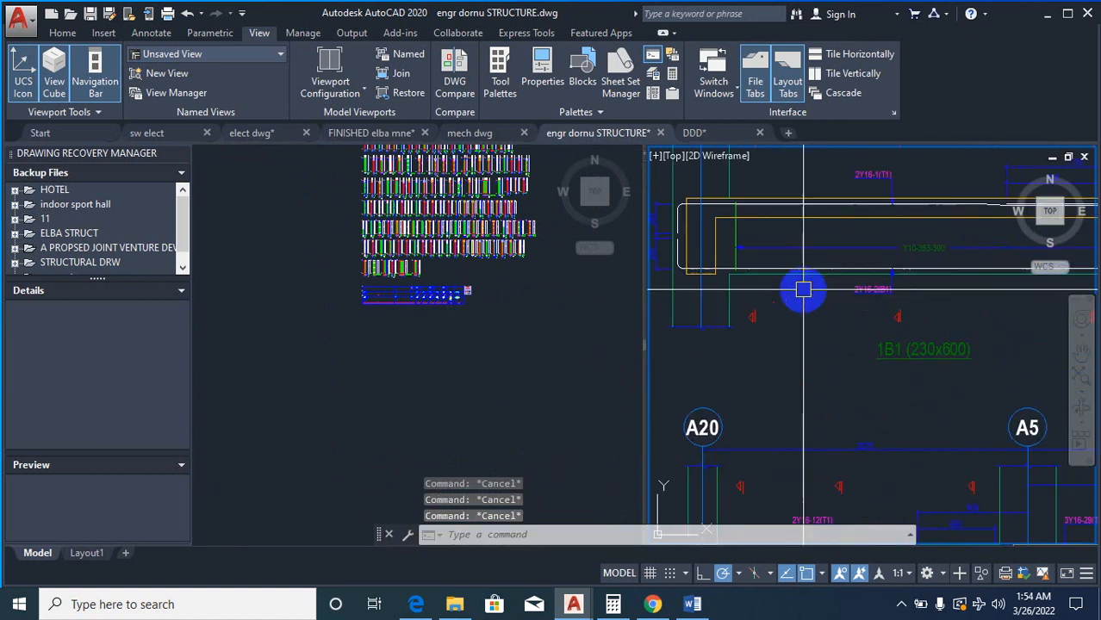
scroll(749, 431, "down", 5)
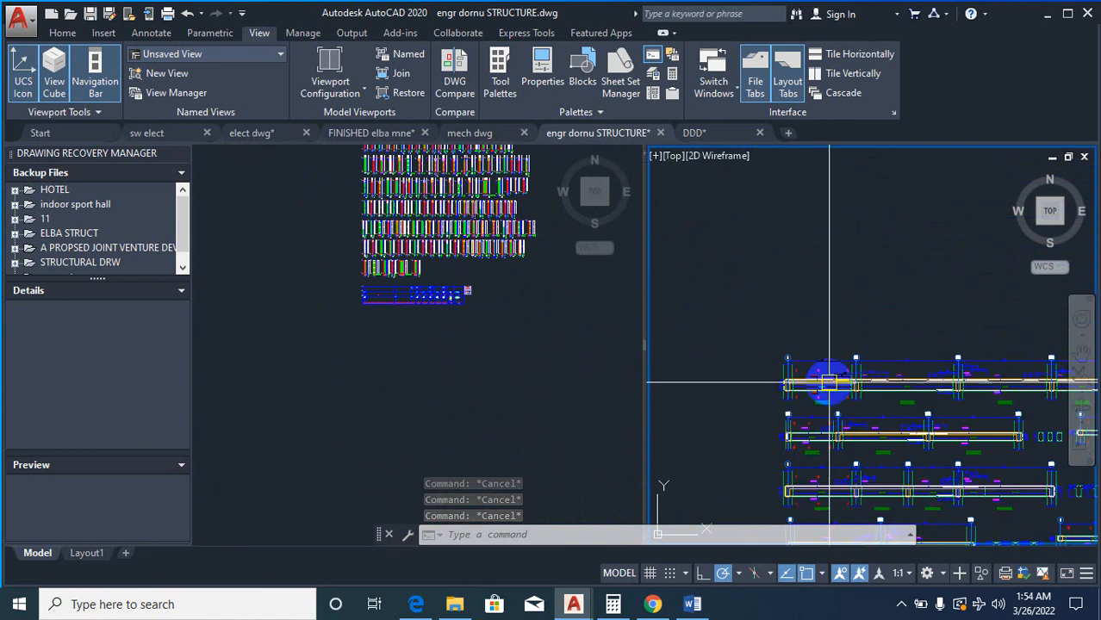
scroll(971, 386, "down", 2)
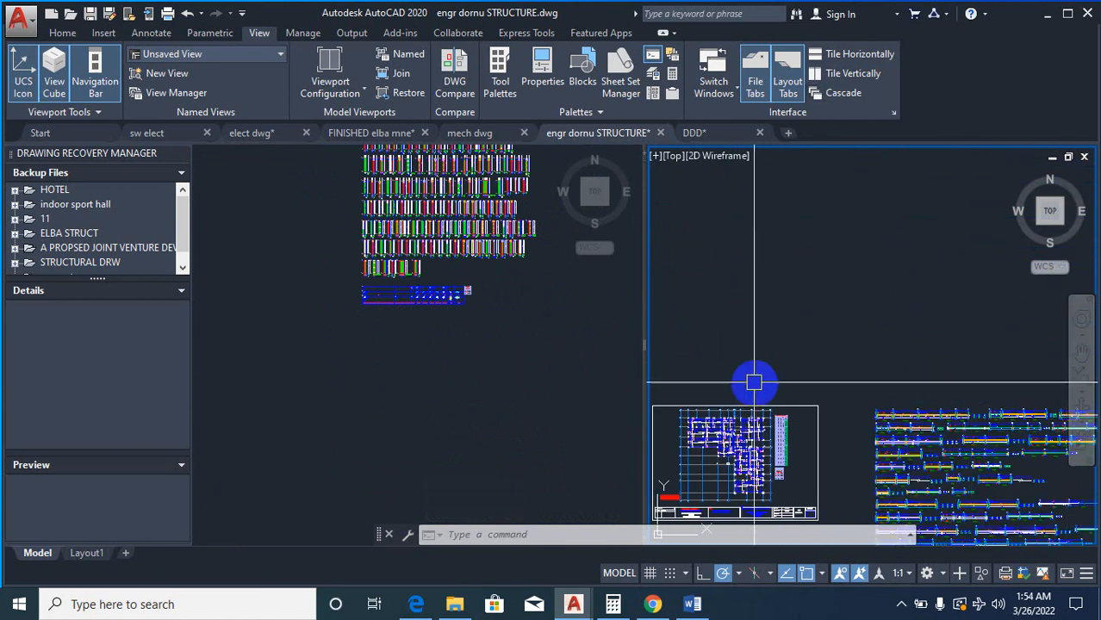
scroll(818, 344, "down", 4)
scroll(798, 385, "up", 4)
scroll(799, 386, "down", 2)
scroll(739, 260, "up", 6)
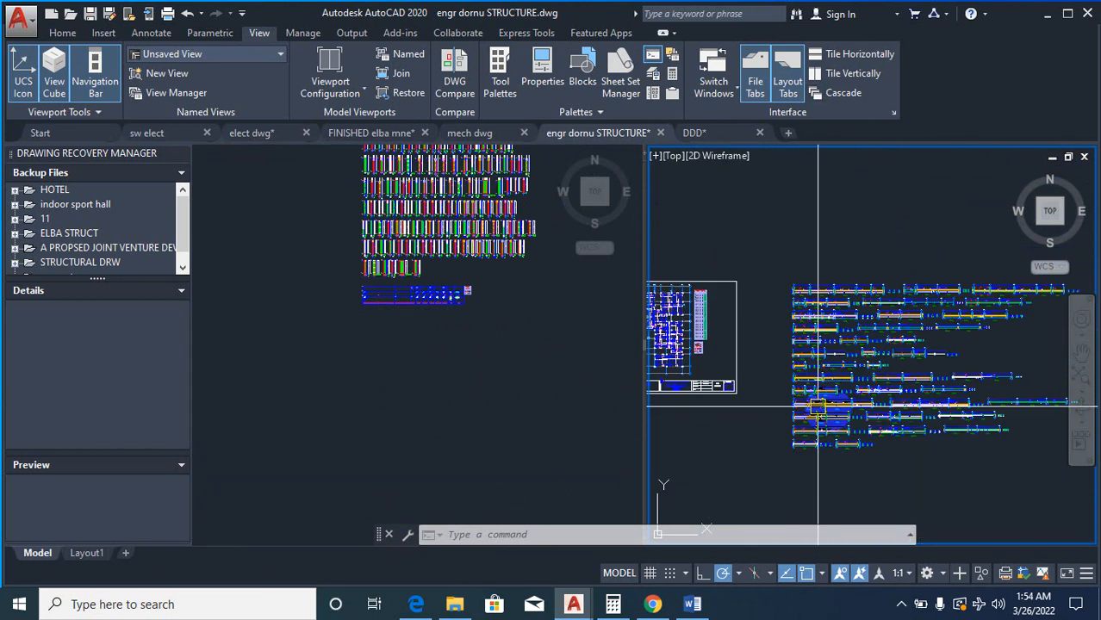
scroll(825, 332, "up", 5)
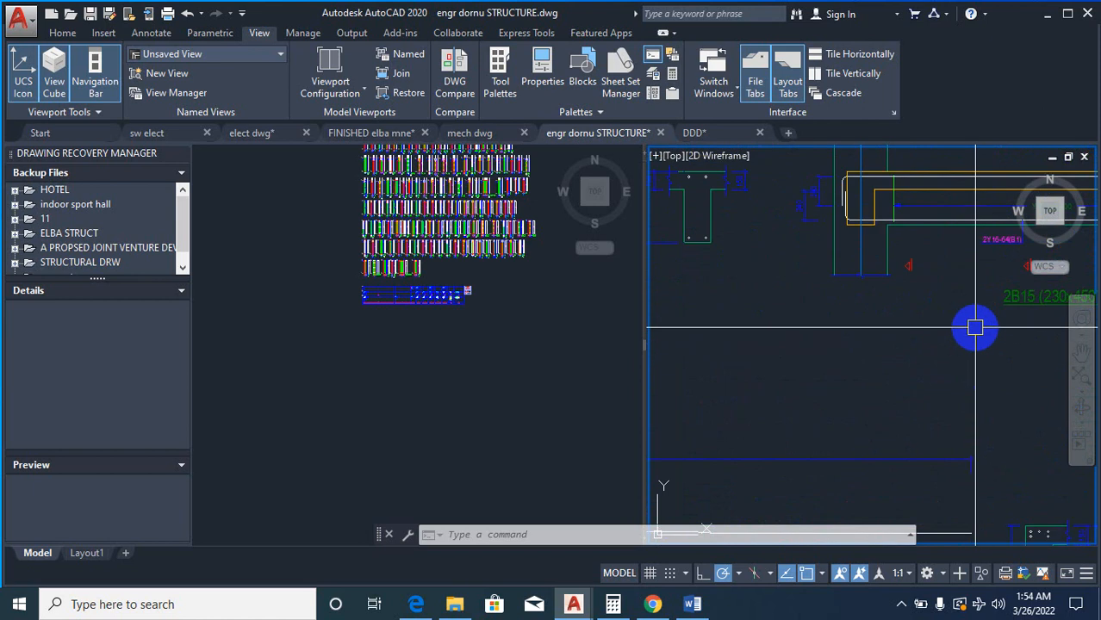
scroll(971, 332, "down", 5)
scroll(922, 368, "up", 2)
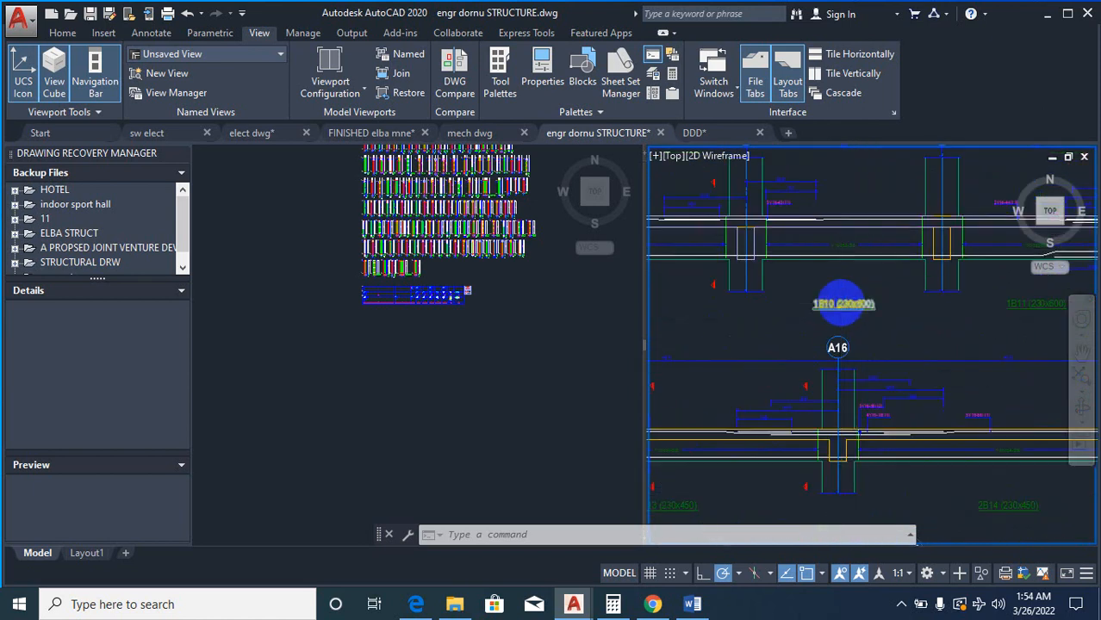
scroll(1037, 363, "down", 3)
scroll(853, 364, "up", 3)
scroll(983, 376, "down", 3)
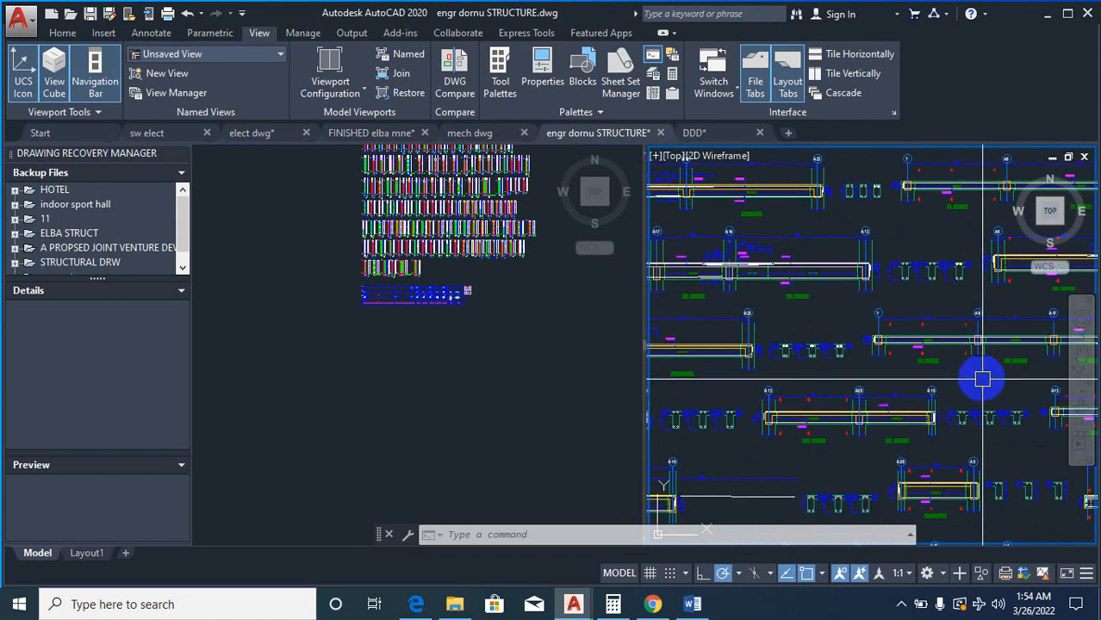
scroll(887, 373, "up", 4)
scroll(886, 374, "up", 2)
scroll(827, 374, "down", 3)
scroll(978, 263, "up", 2)
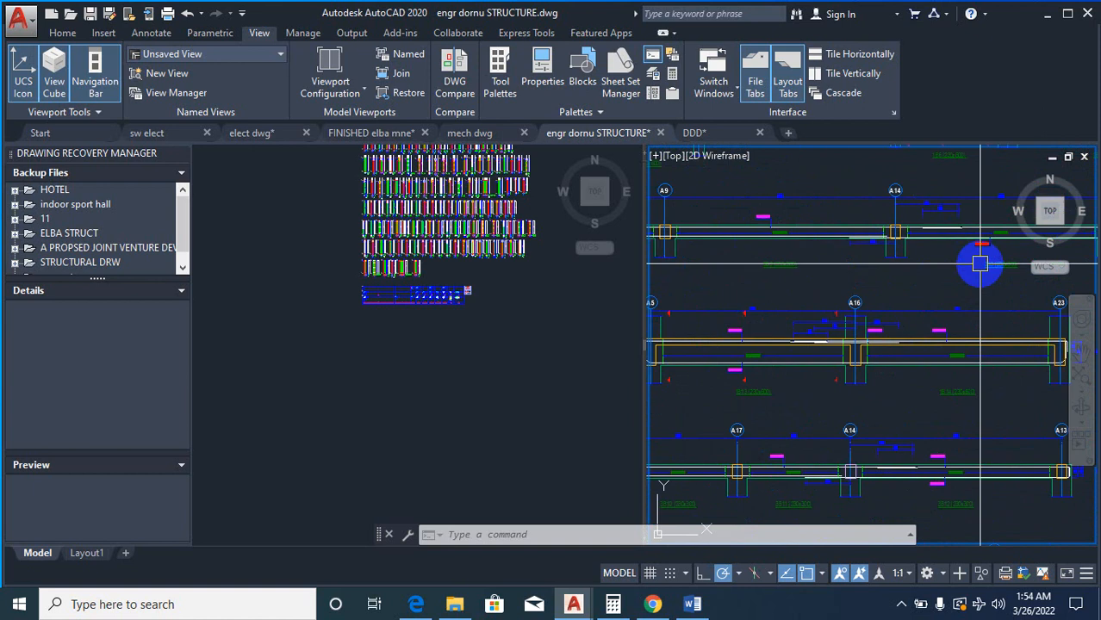
scroll(943, 314, "up", 3)
scroll(943, 315, "down", 4)
scroll(819, 267, "up", 3)
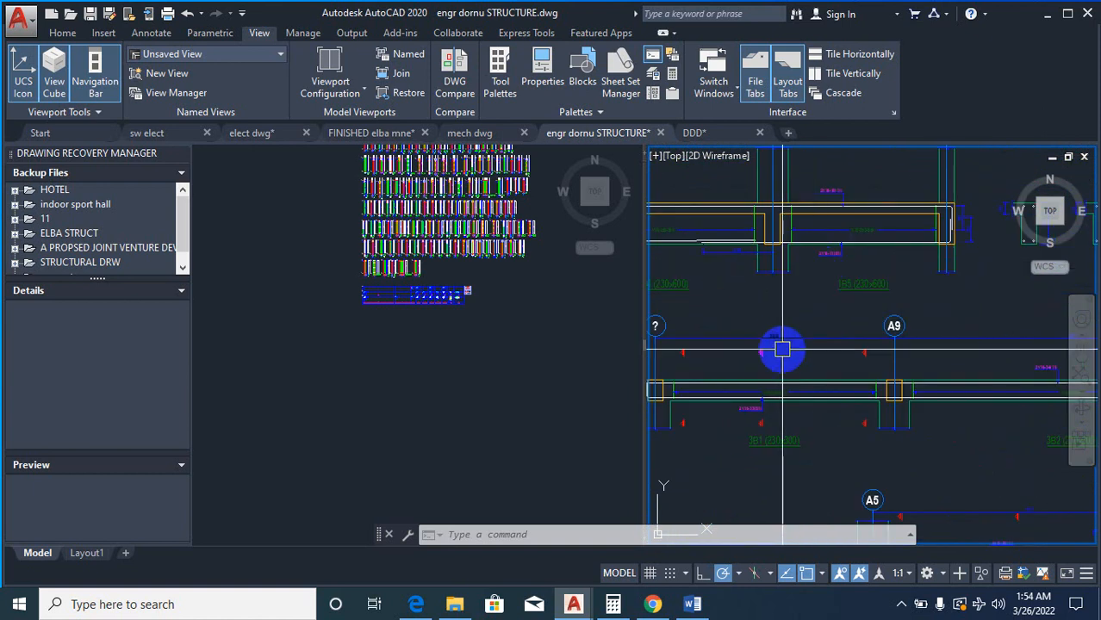
scroll(883, 336, "down", 3)
scroll(762, 337, "up", 5)
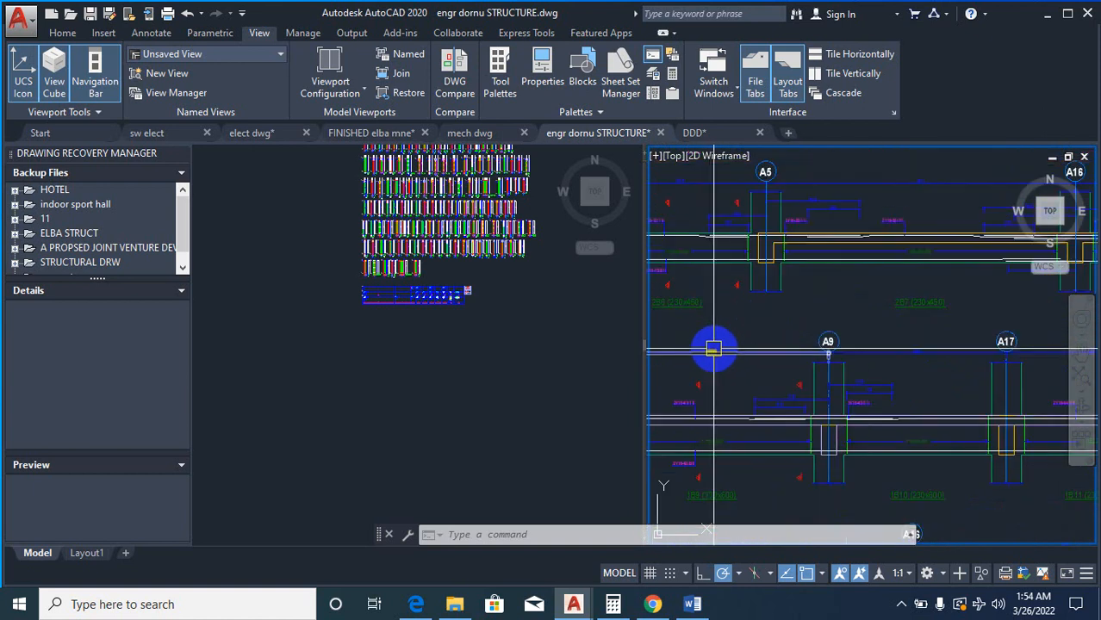
scroll(733, 362, "down", 2)
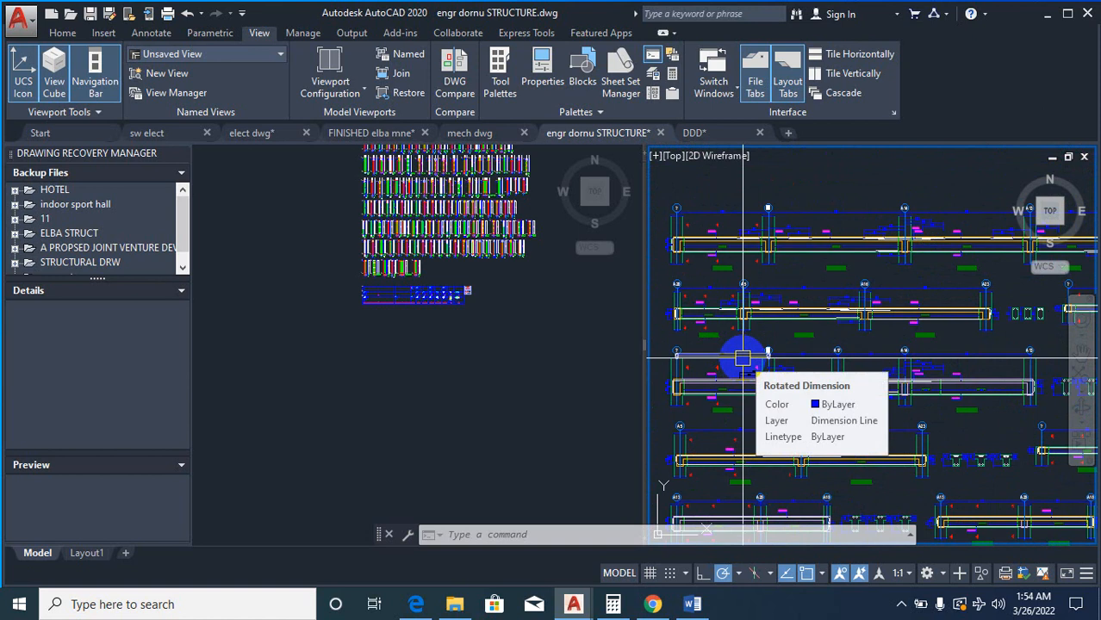
Step: Review the row of framed structural sheets, checking the plans, their titles and title blocks
scroll(708, 350, "down", 8)
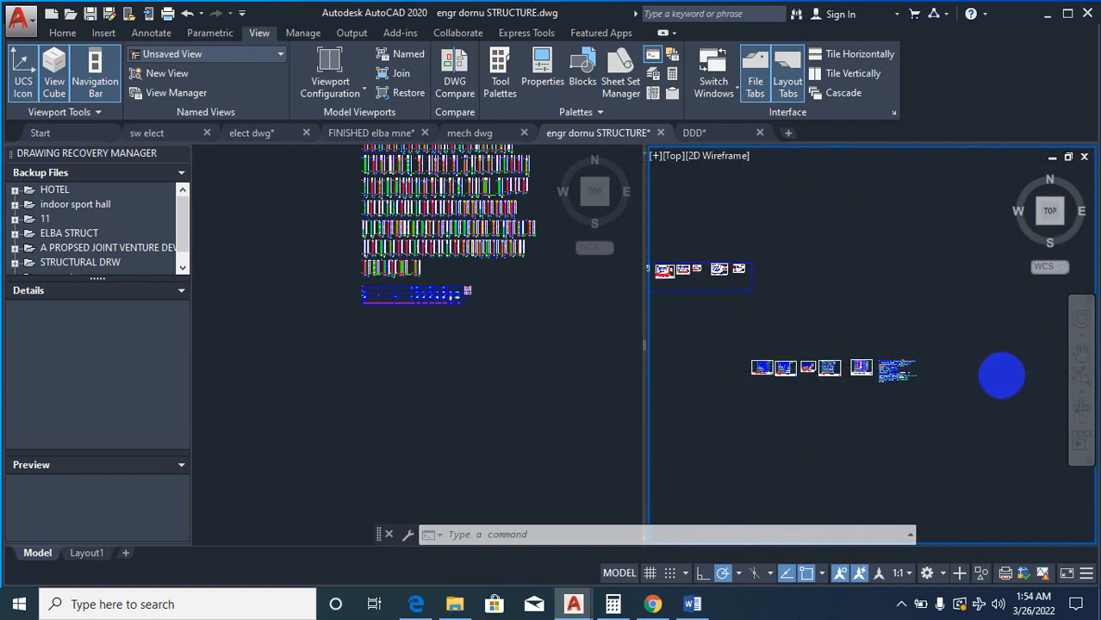
scroll(1001, 375, "down", 4)
scroll(956, 376, "up", 6)
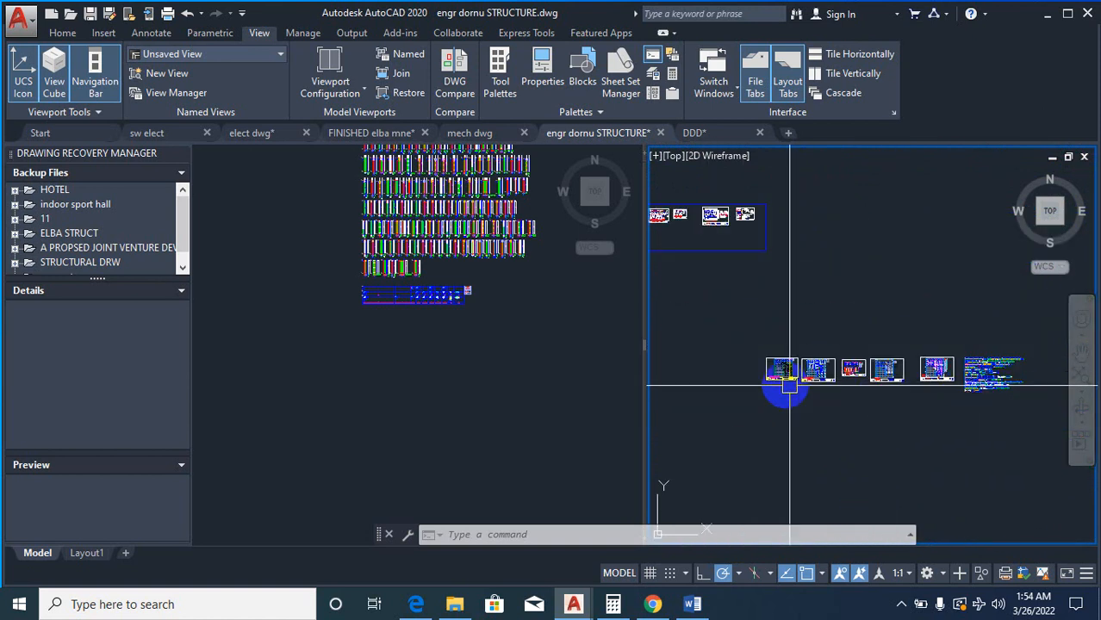
scroll(823, 379, "up", 5)
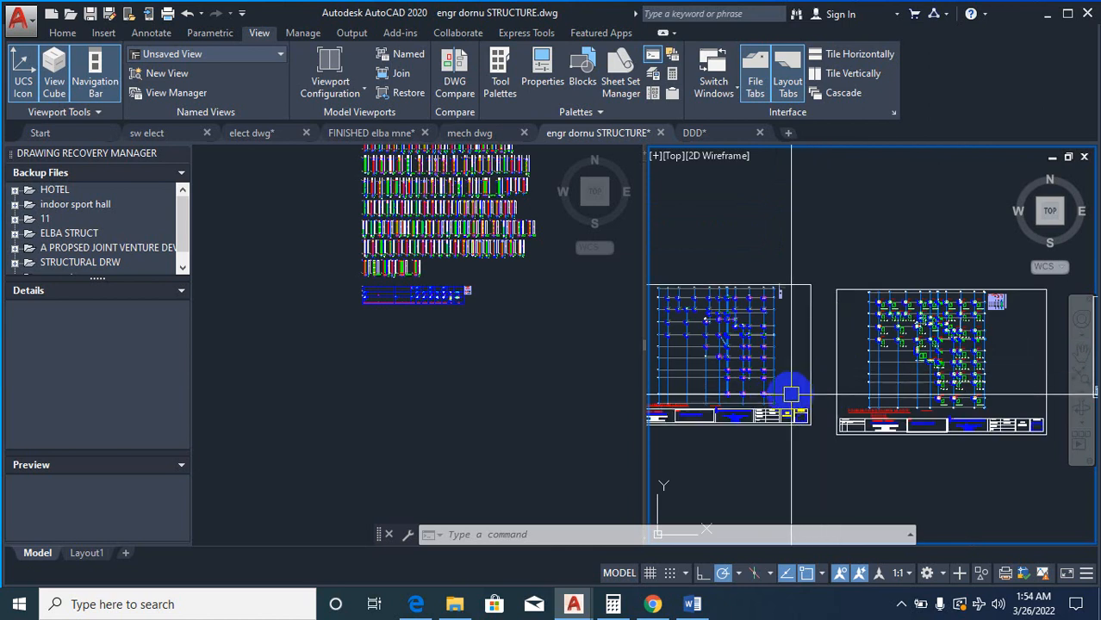
scroll(777, 413, "down", 2)
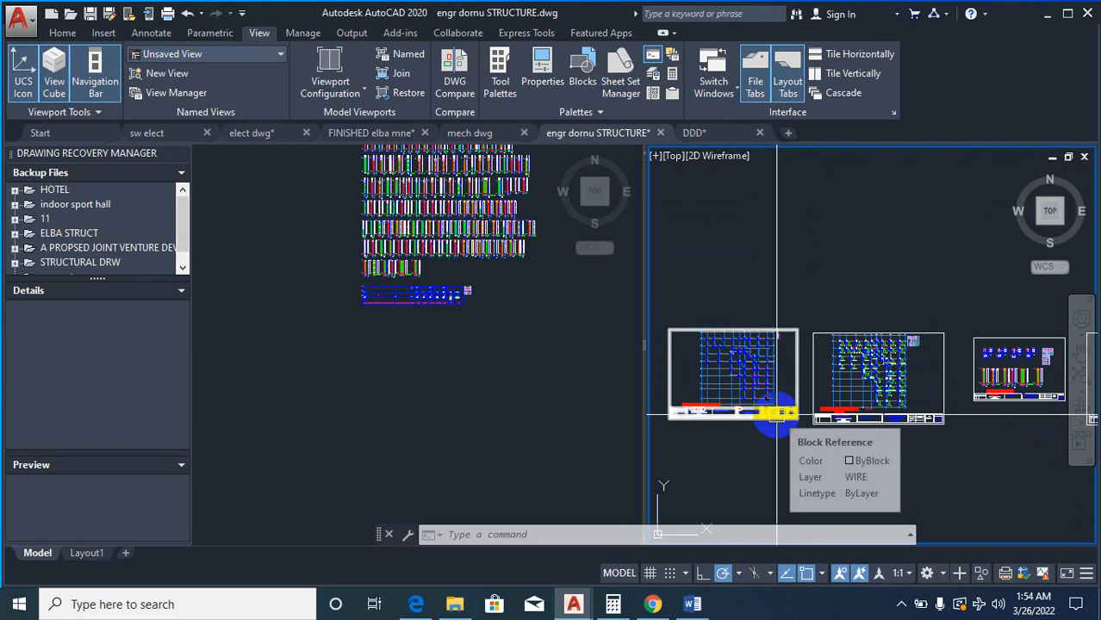
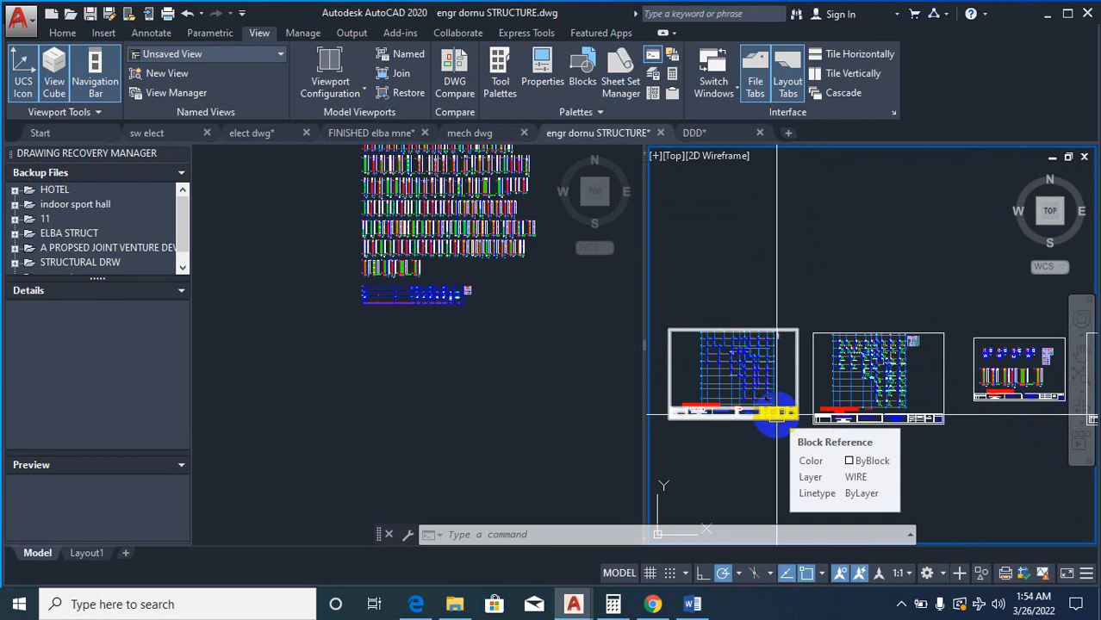
scroll(778, 414, "up", 4)
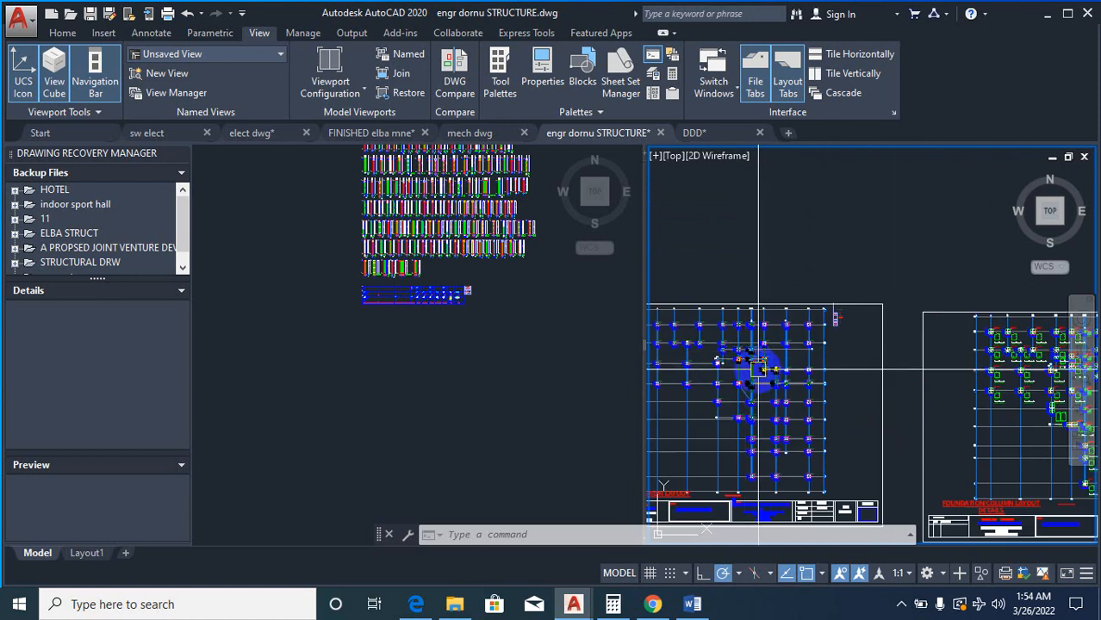
scroll(661, 330, "down", 6)
scroll(1047, 368, "up", 4)
scroll(731, 293, "up", 2)
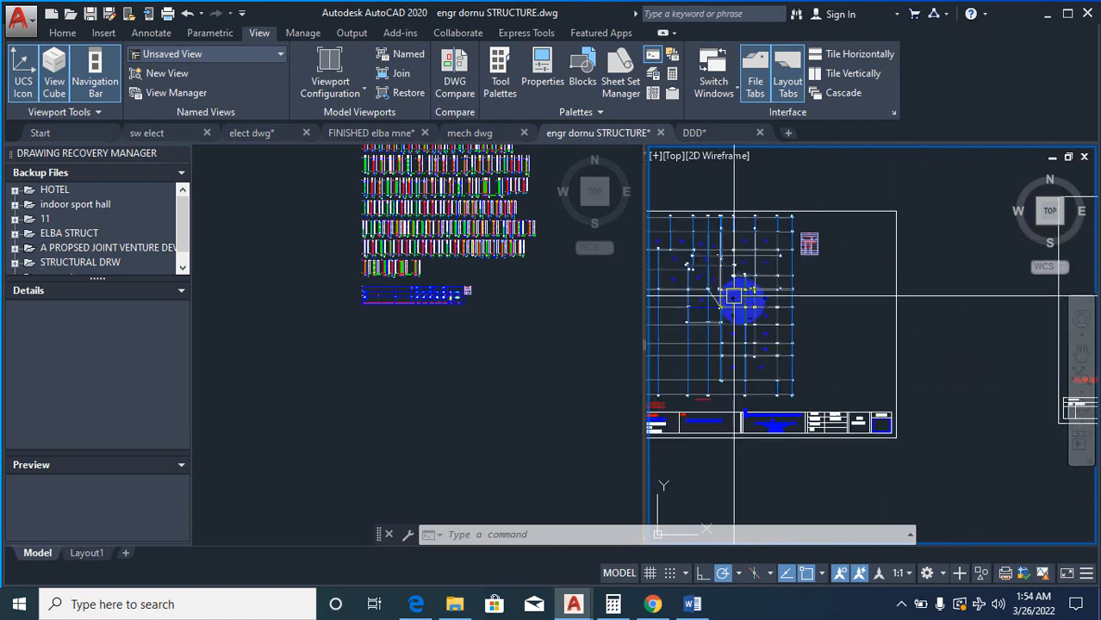
Step: Examine the existing framed foundation sheets, including SECTION E-E and the SEC 1-1 and SEC 2-2 details, for how sections are arranged
scroll(694, 352, "down", 2)
scroll(669, 355, "down", 5)
scroll(821, 351, "up", 3)
scroll(748, 317, "up", 4)
left_click(232, 322)
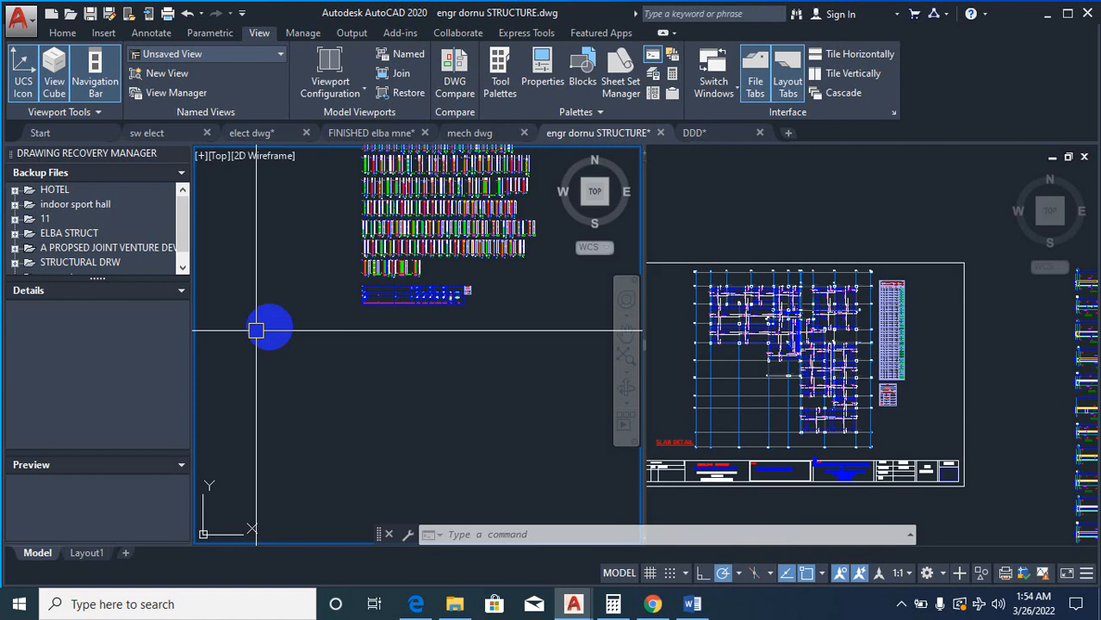
scroll(338, 358, "down", 6)
scroll(462, 371, "down", 4)
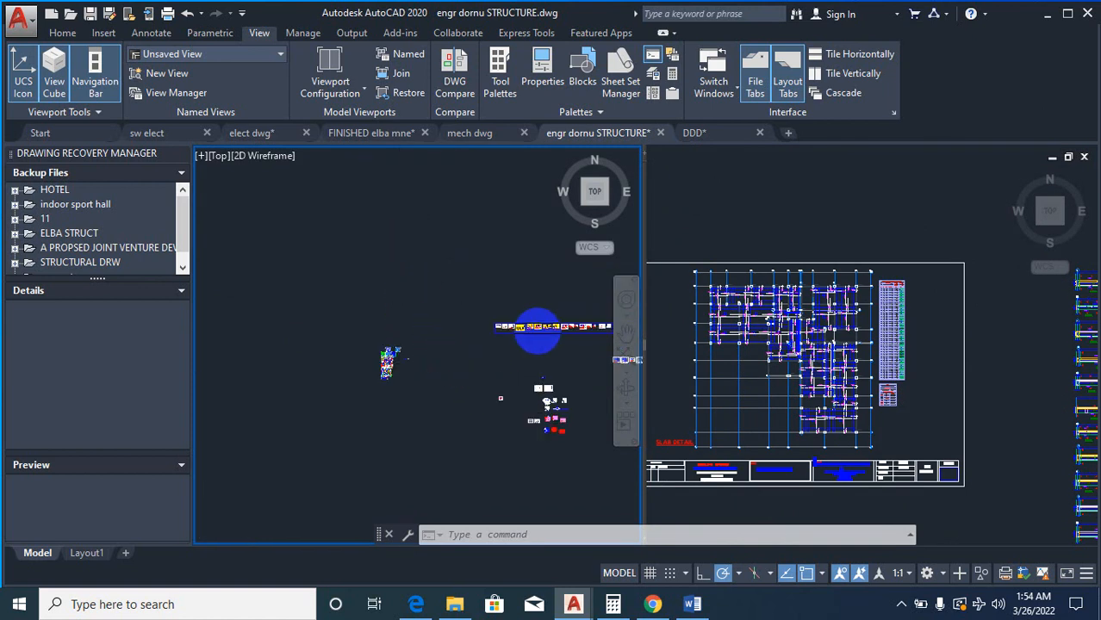
scroll(538, 330, "up", 10)
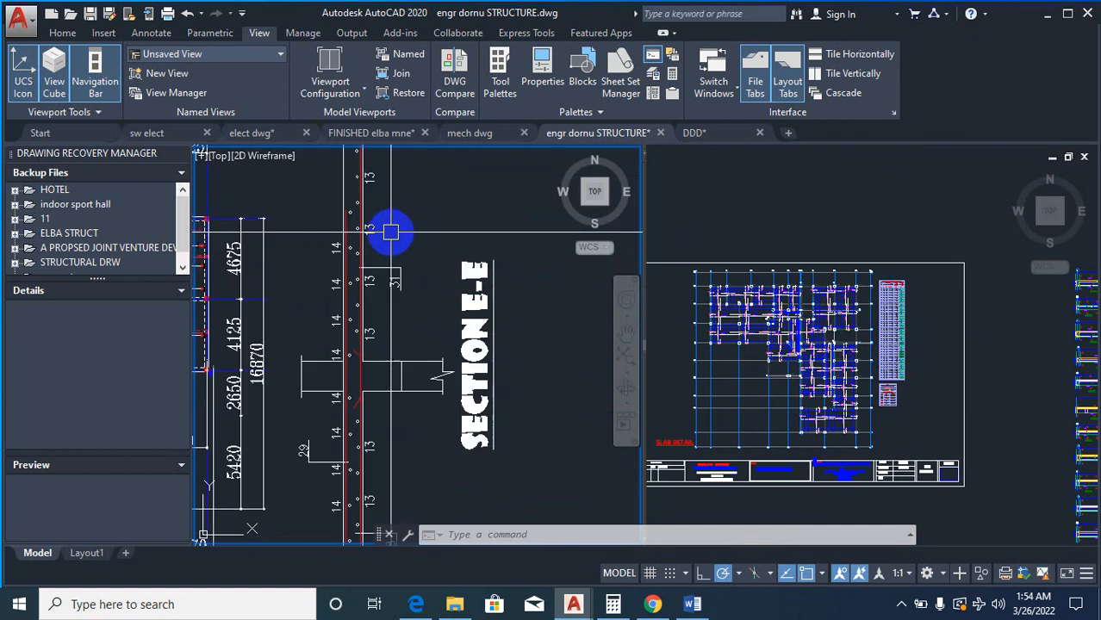
scroll(500, 286, "down", 6)
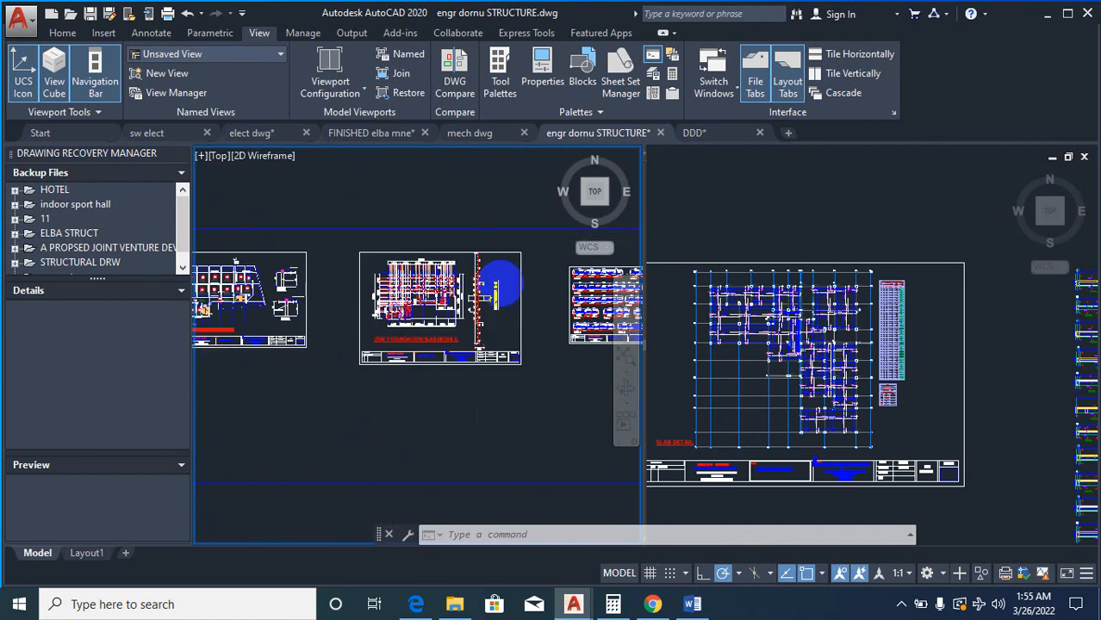
scroll(500, 286, "down", 2)
scroll(303, 295, "up", 4)
scroll(532, 244, "up", 4)
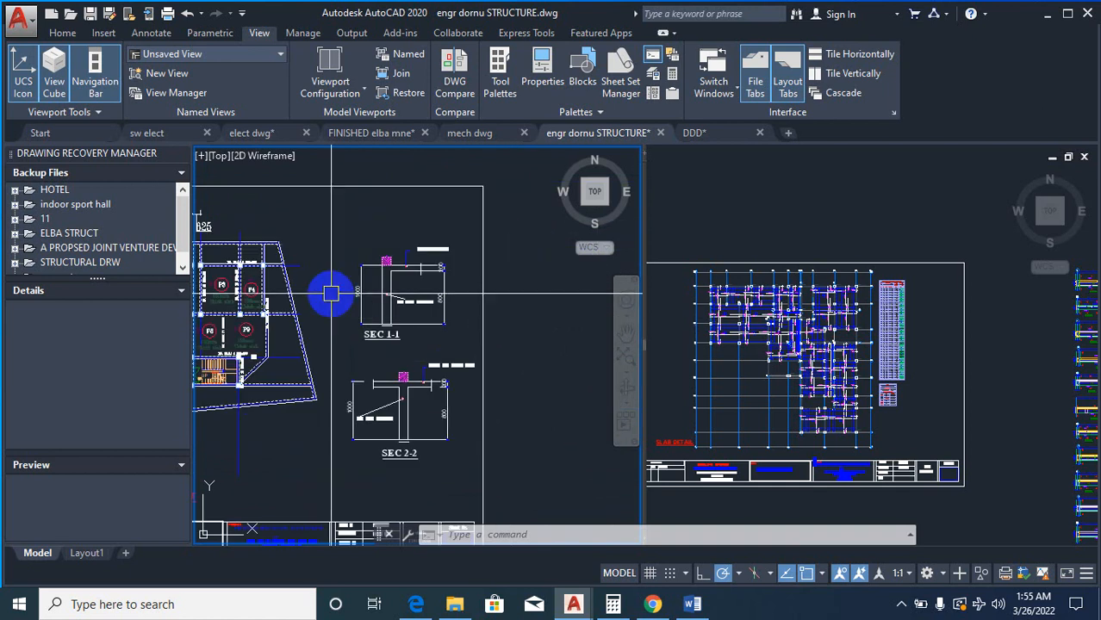
scroll(395, 317, "down", 6)
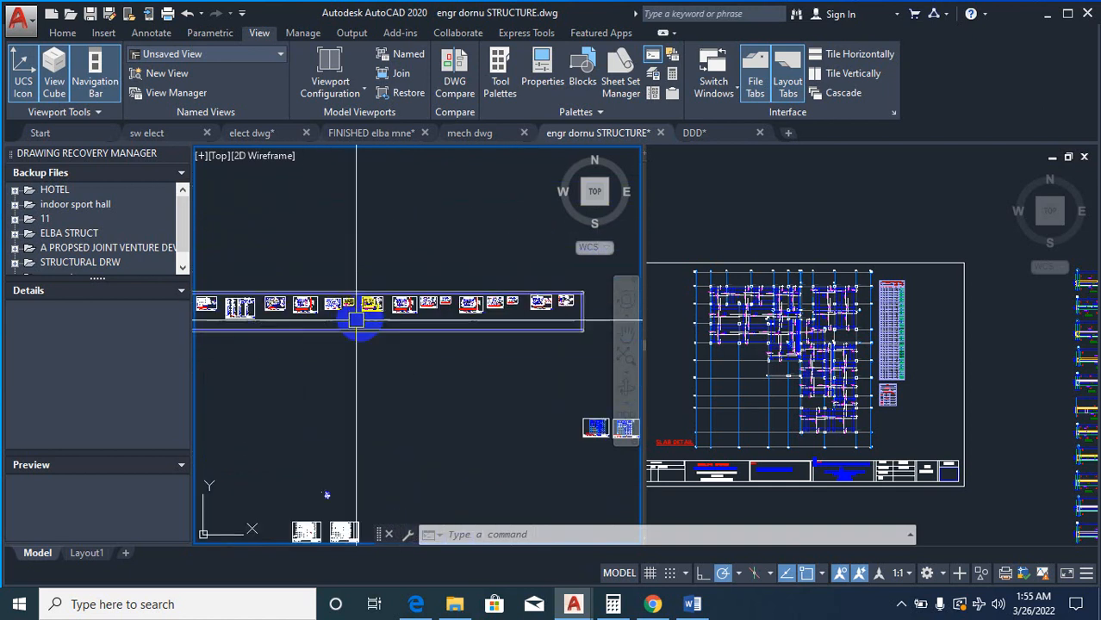
Step: Examine the existing framed floor slab and roof beam sheets, including their layouts, beam details, titles and sections such as C-C and D-D
scroll(429, 310, "up", 2)
scroll(358, 313, "up", 2)
scroll(400, 320, "down", 3)
scroll(466, 323, "up", 4)
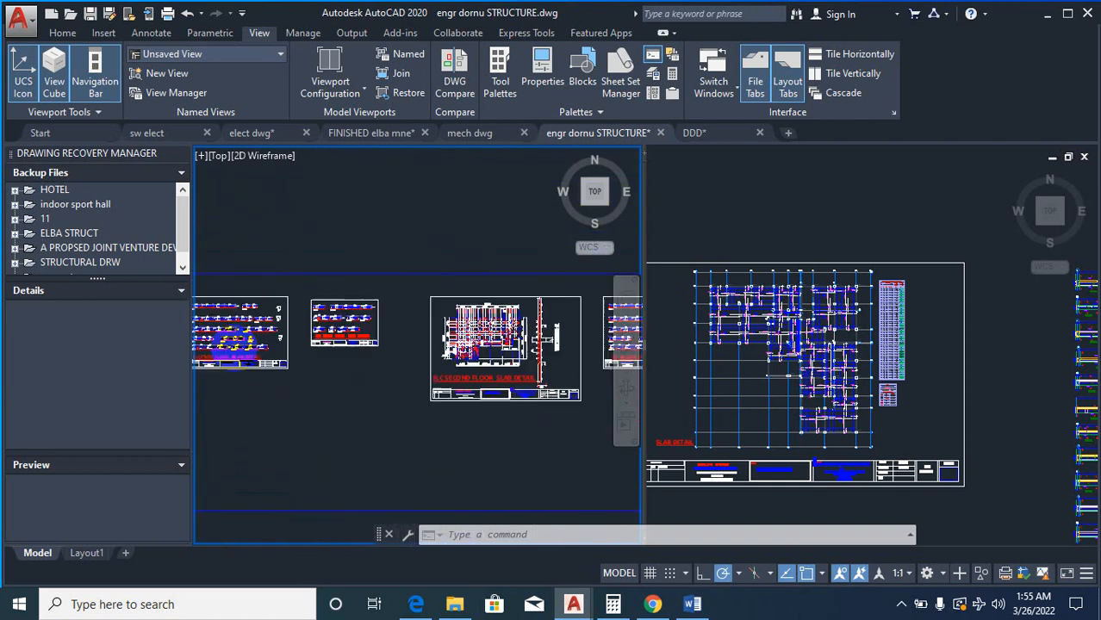
scroll(388, 331, "up", 3)
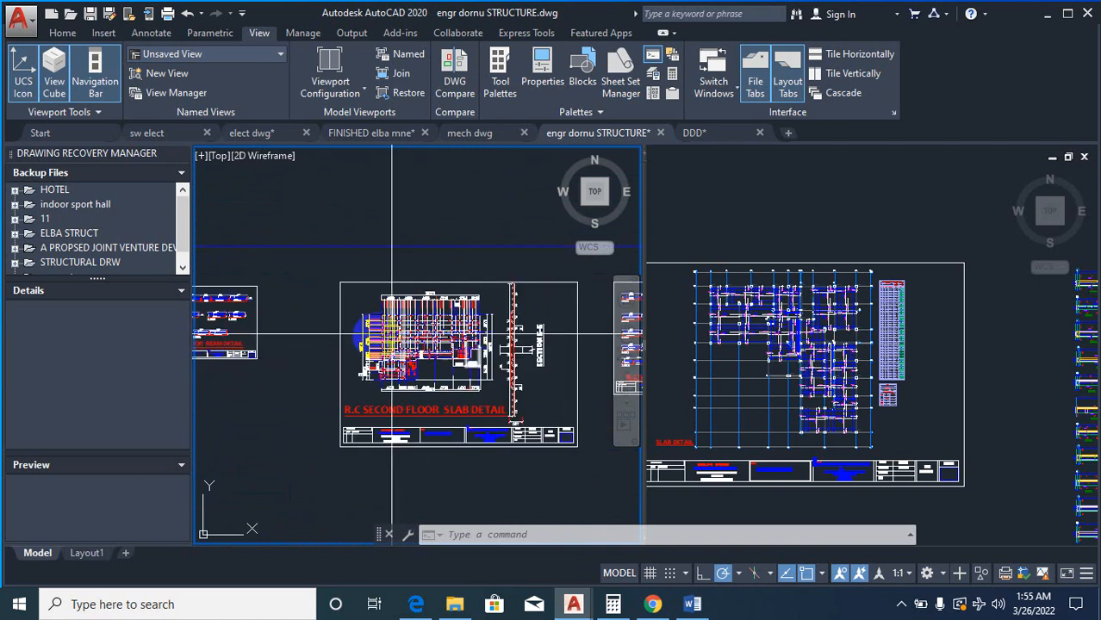
scroll(405, 344, "down", 4)
scroll(603, 323, "up", 5)
scroll(466, 354, "up", 5)
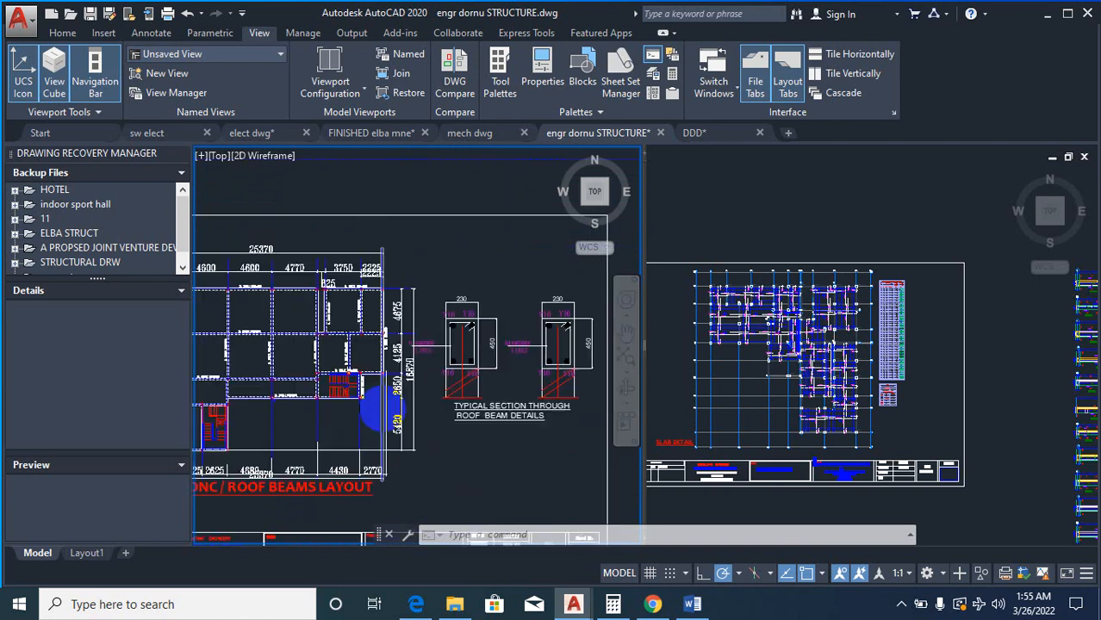
scroll(426, 342, "down", 4)
scroll(370, 369, "up", 4)
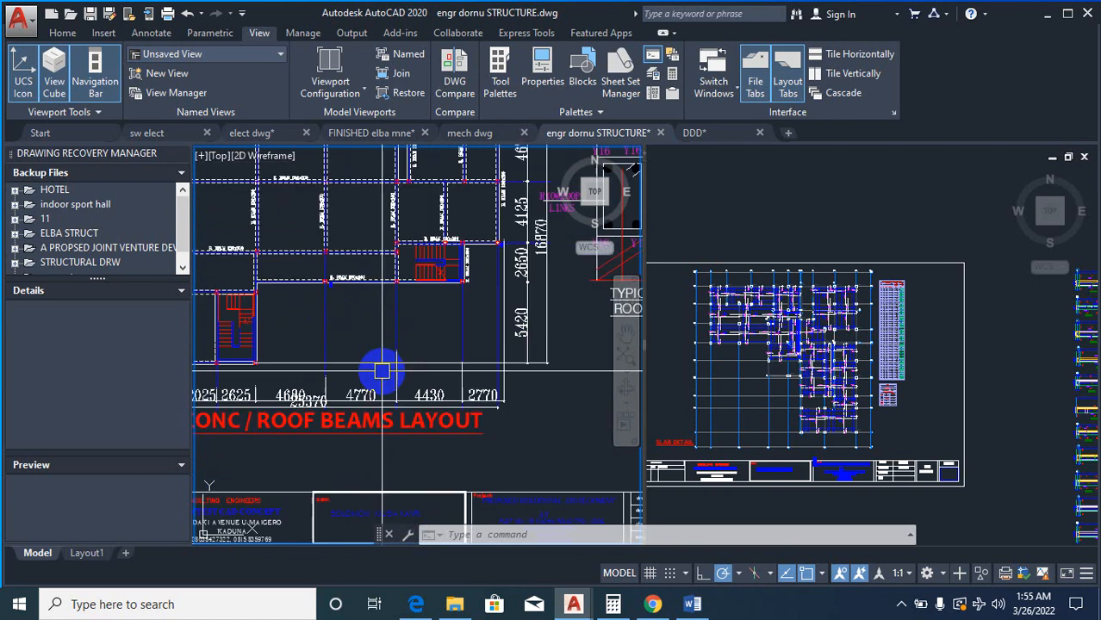
scroll(322, 420, "down", 2)
scroll(312, 419, "down", 4)
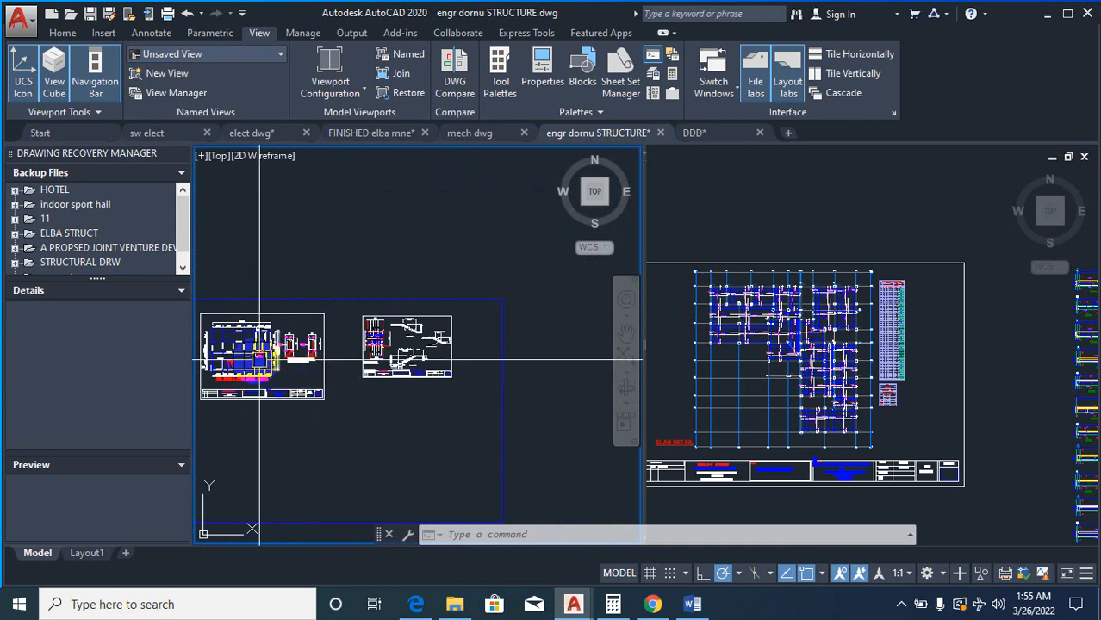
scroll(260, 361, "up", 3)
scroll(455, 323, "down", 6)
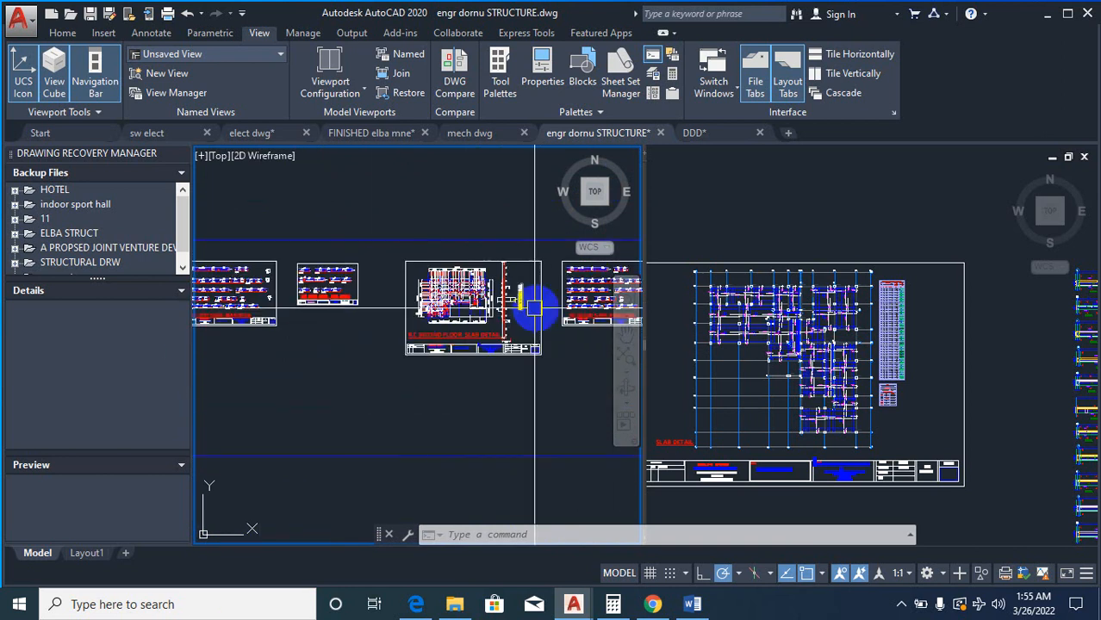
scroll(284, 306, "up", 2)
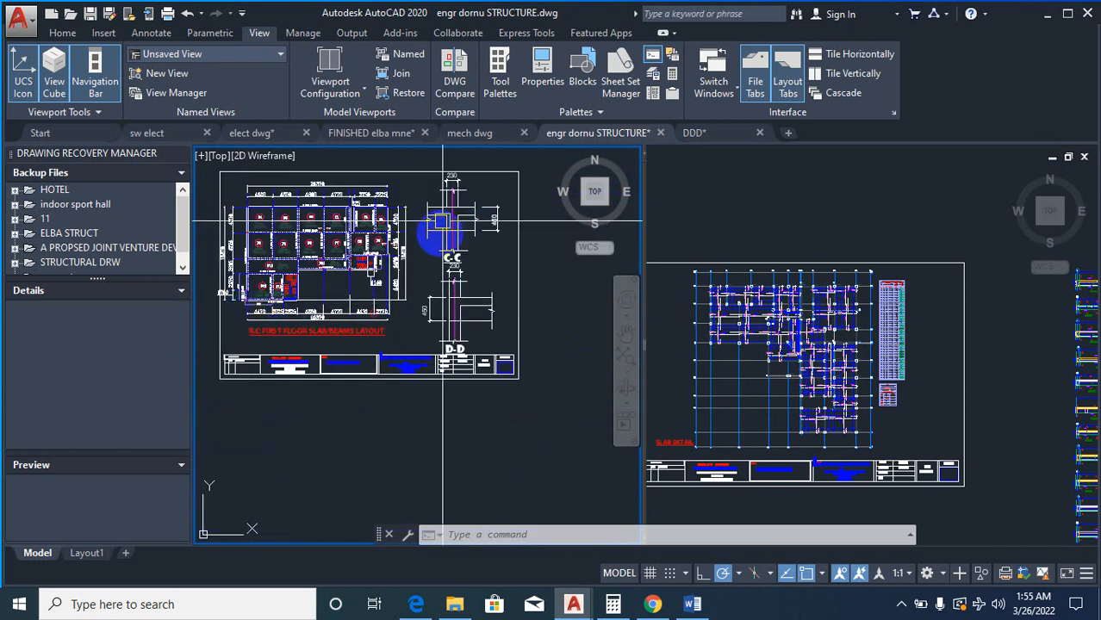
scroll(448, 280, "up", 1)
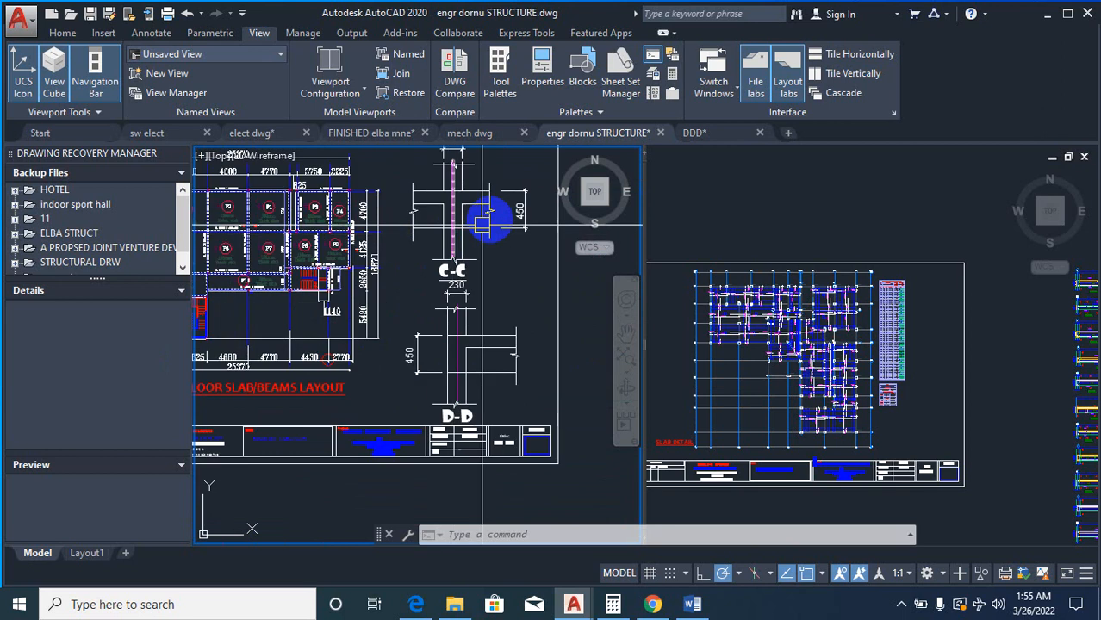
scroll(492, 317, "down", 1)
scroll(493, 317, "down", 5)
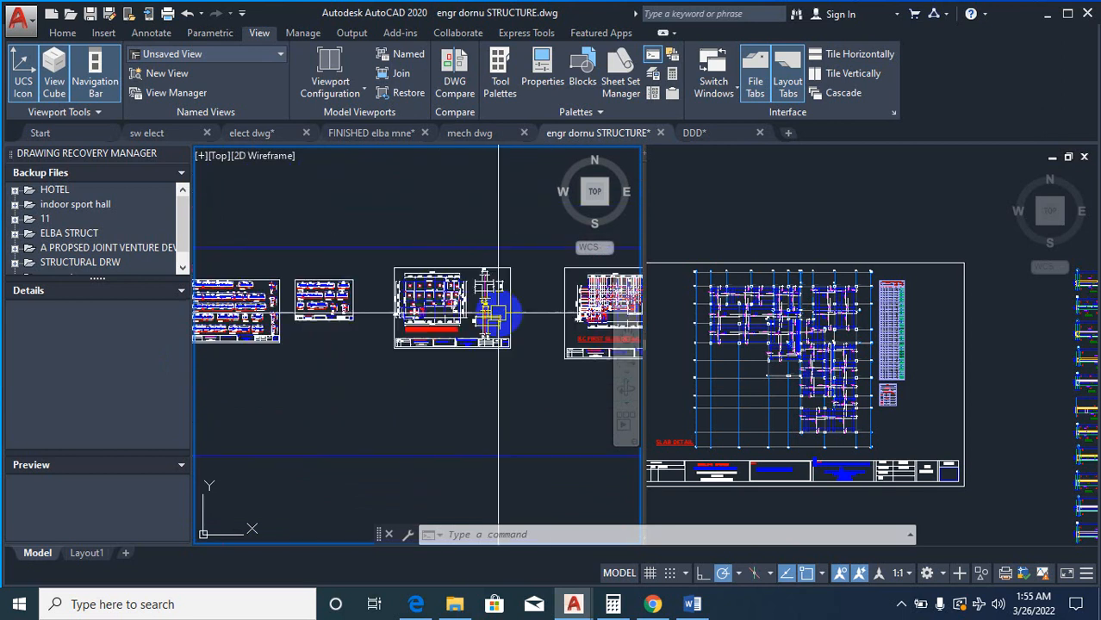
scroll(543, 345, "up", 2)
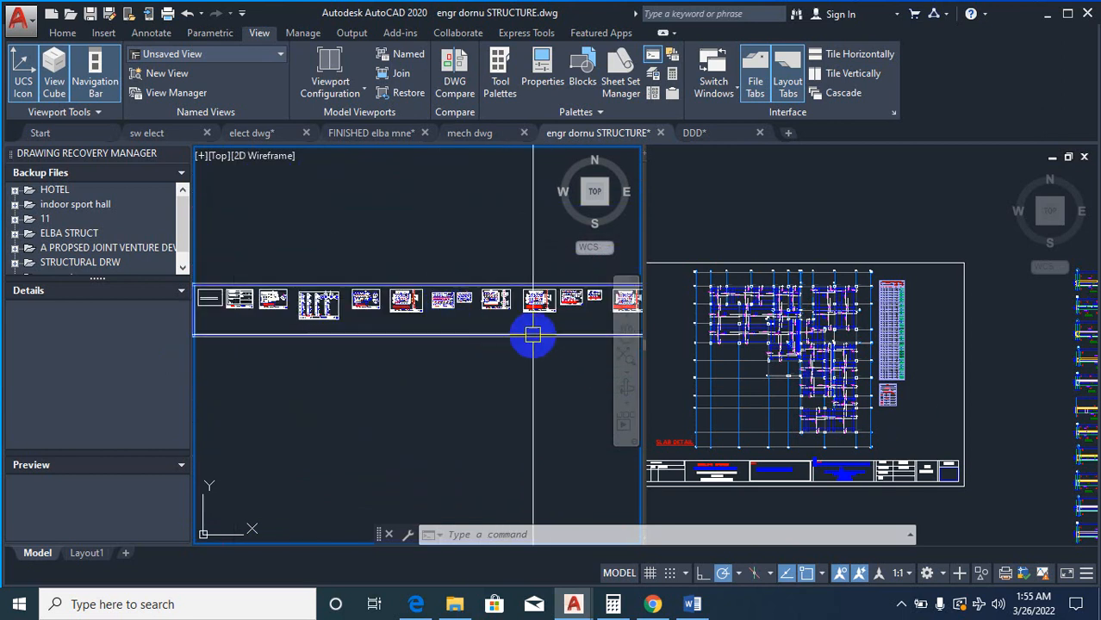
Step: Move all beam detail rows below the fourth row straight down, separating them from the first four rows
left_click(808, 412)
scroll(827, 398, "down", 3)
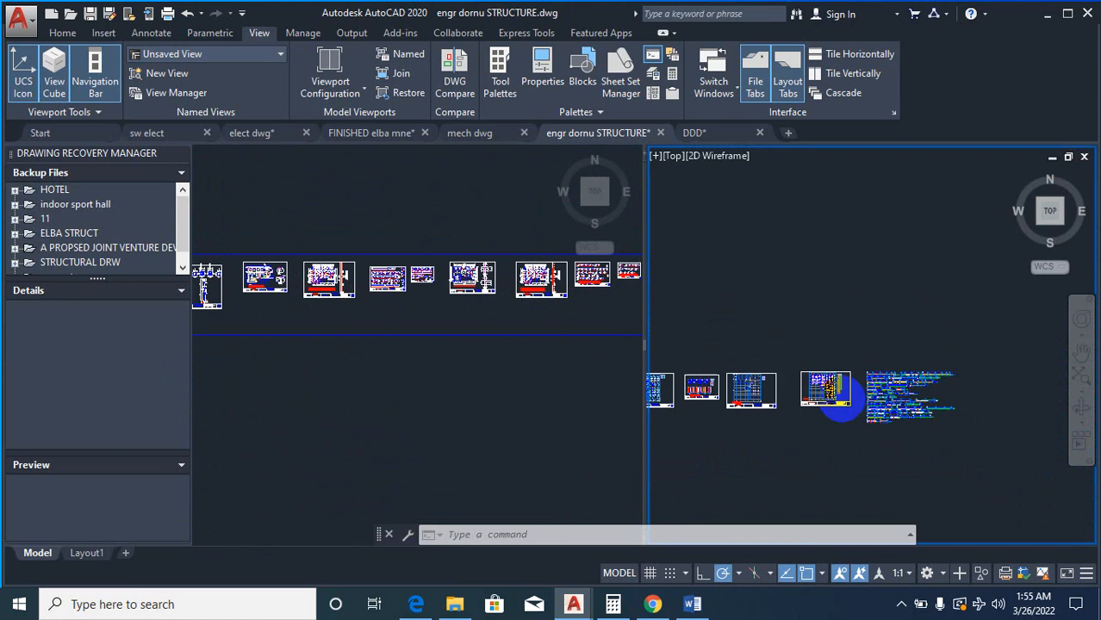
scroll(779, 386, "up", 4)
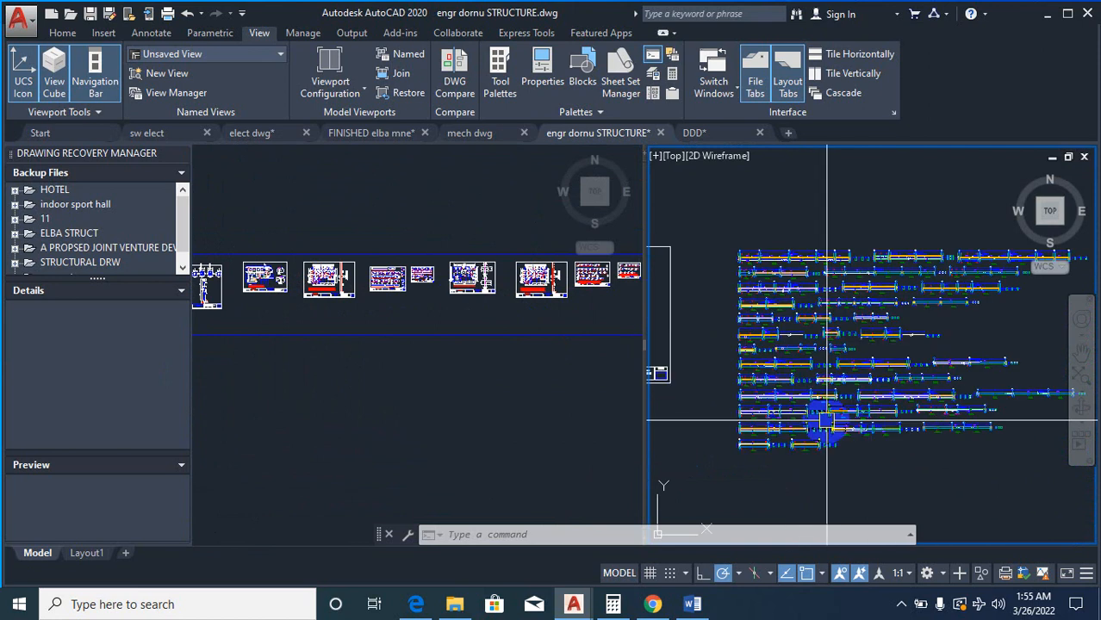
type("m")
key("Return")
scroll(738, 336, "up", 4)
left_click(763, 392)
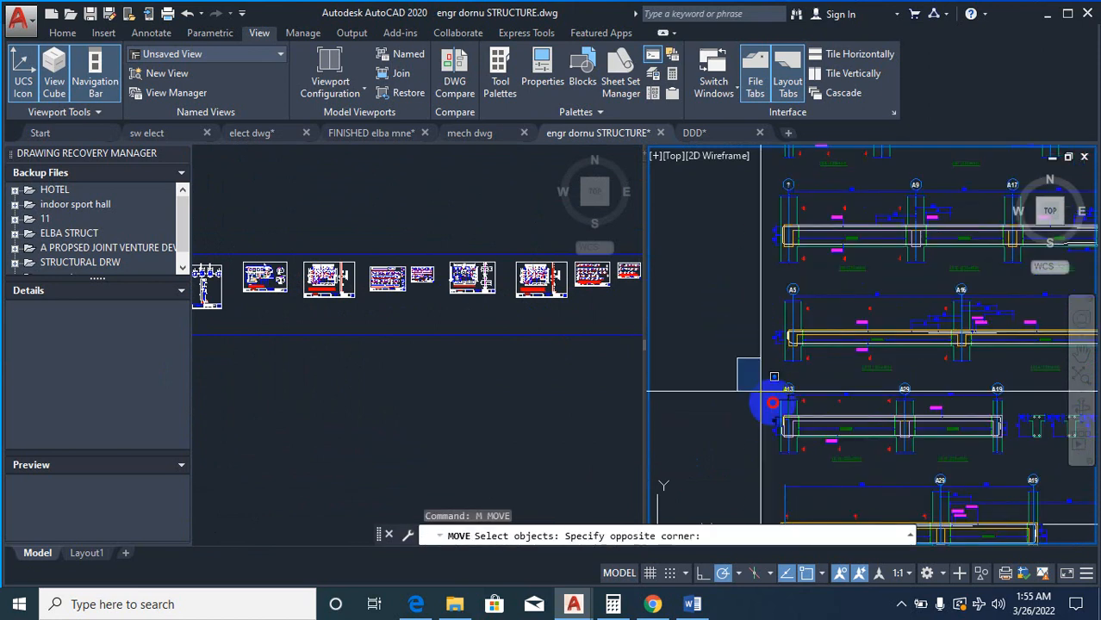
scroll(794, 398, "down", 4)
left_click(787, 406)
scroll(788, 405, "up", 2)
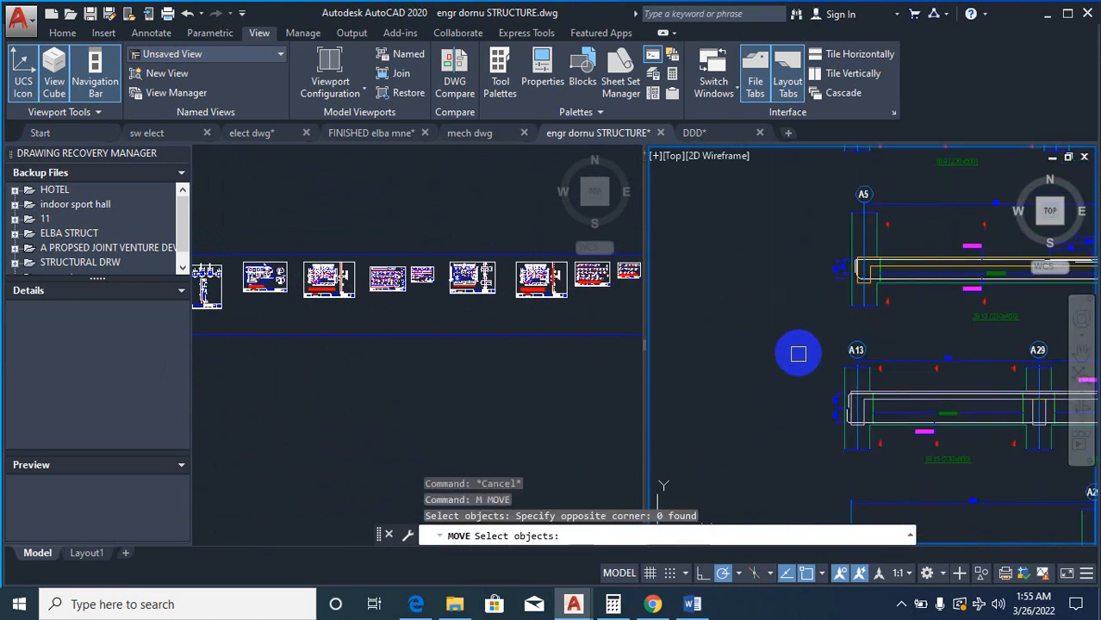
left_click(799, 351)
scroll(848, 369, "down", 6)
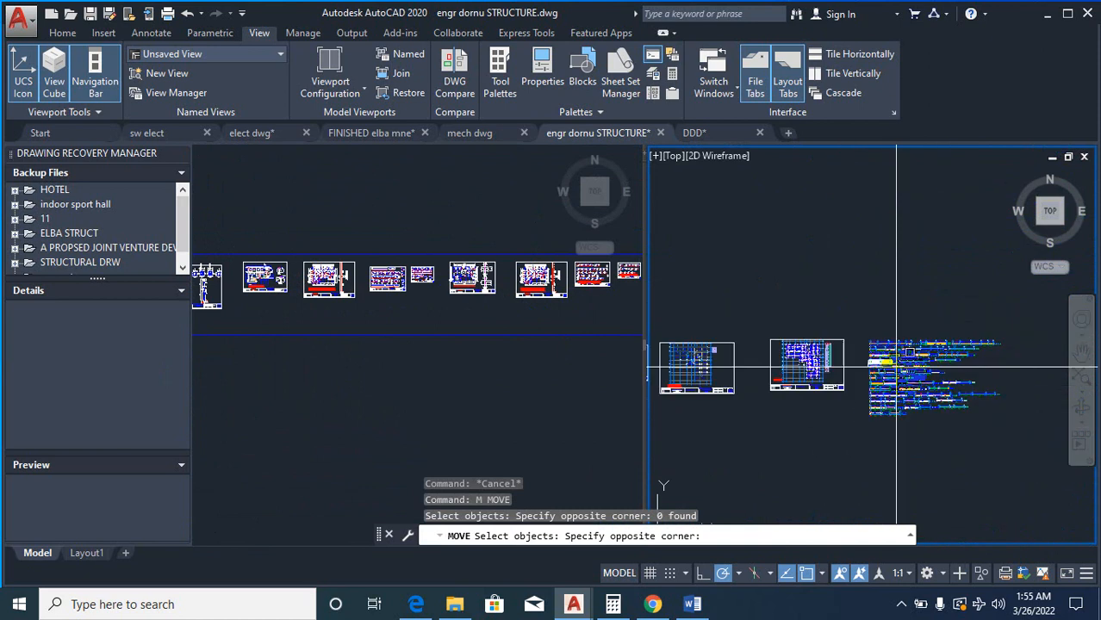
left_click(1020, 418)
right_click(1028, 364)
left_click(1032, 346)
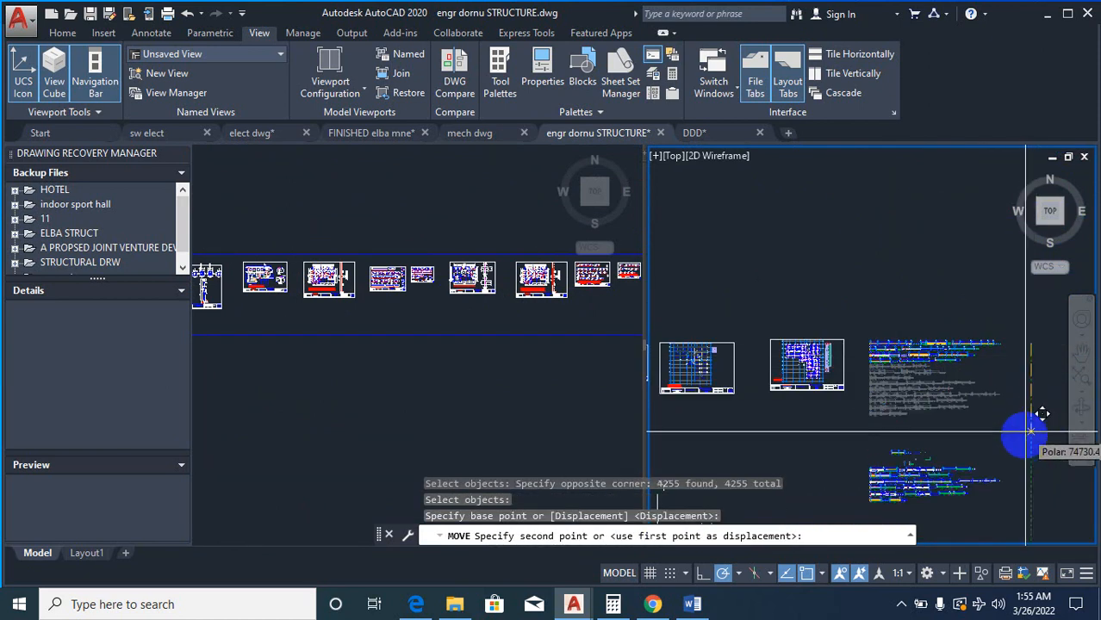
left_click(935, 330)
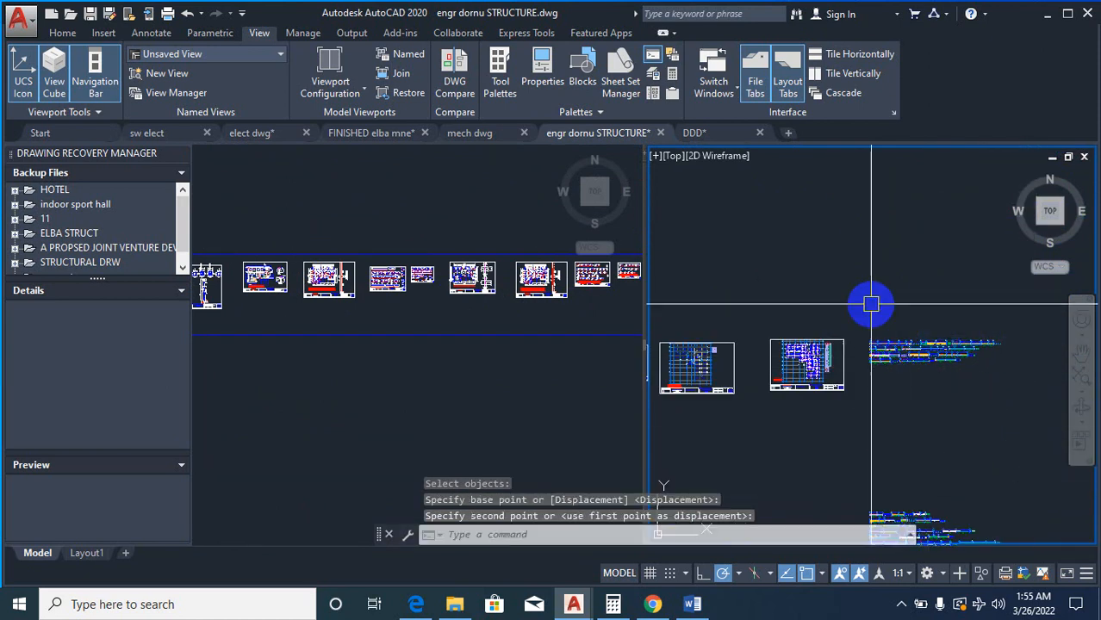
Step: Move the second, third and fourth rows of beam details down, leaving a gap below the first row
scroll(926, 359, "up", 5)
scroll(909, 417, "down", 2)
scroll(1024, 356, "up", 4)
scroll(1028, 355, "down", 3)
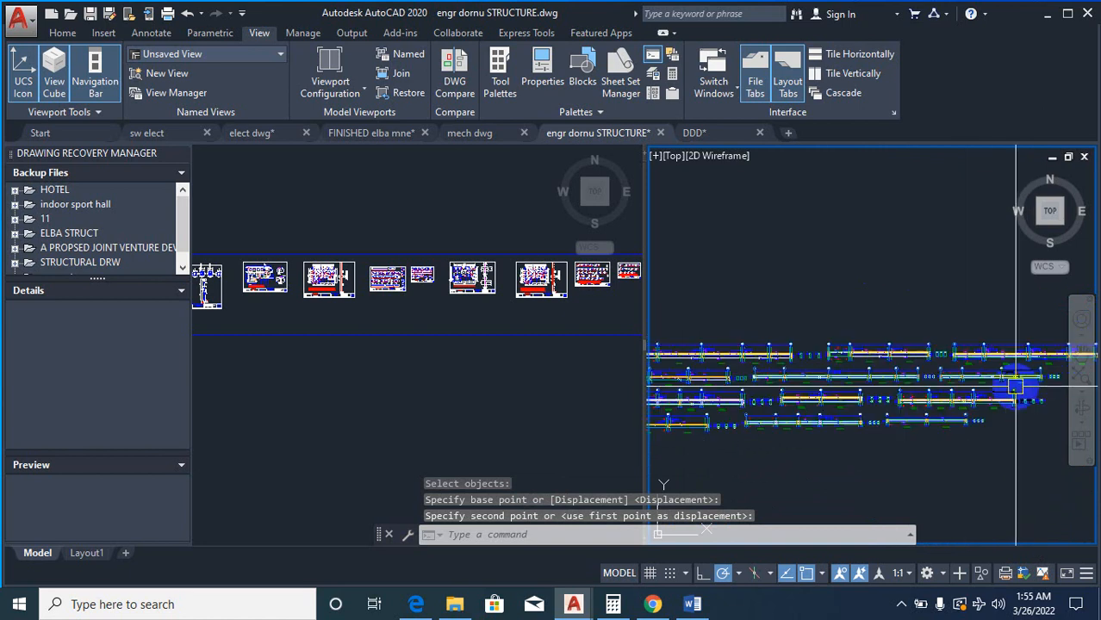
type("m")
key("Return")
scroll(782, 379, "down", 3)
scroll(732, 378, "up", 3)
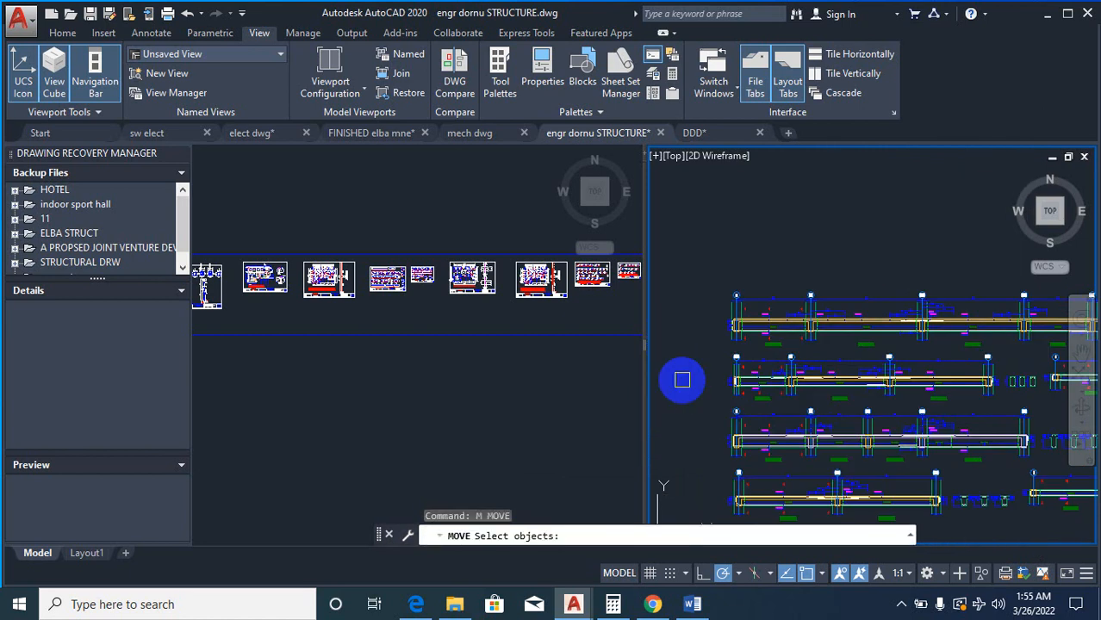
left_click(717, 348)
scroll(818, 435, "up", 2)
scroll(808, 435, "down", 4)
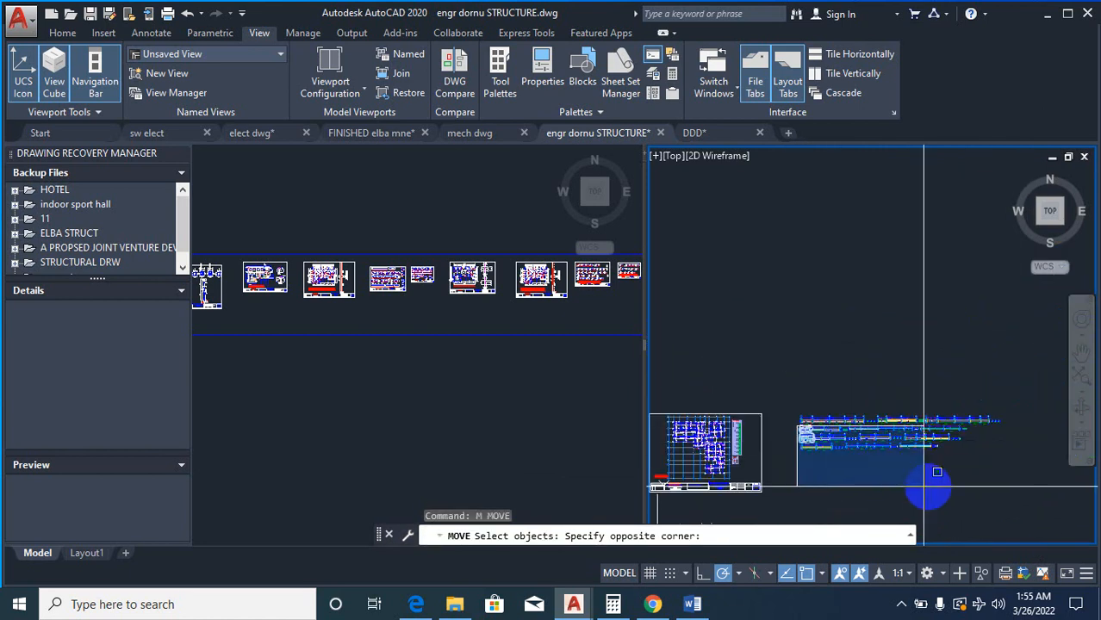
left_click(990, 462)
right_click(1006, 445)
right_click(1009, 443)
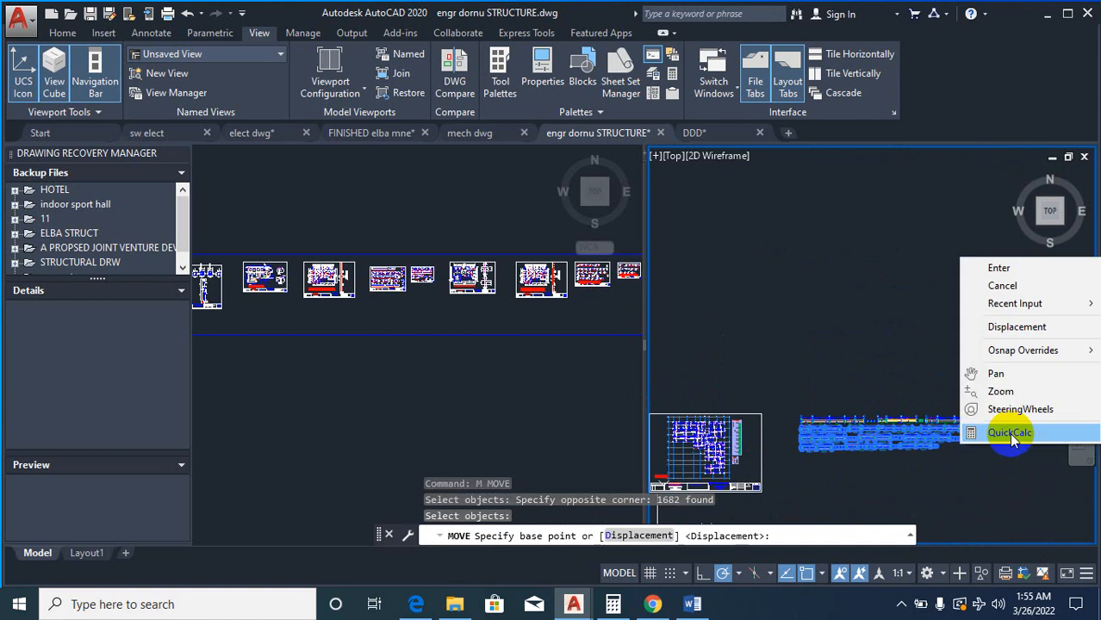
left_click(995, 484)
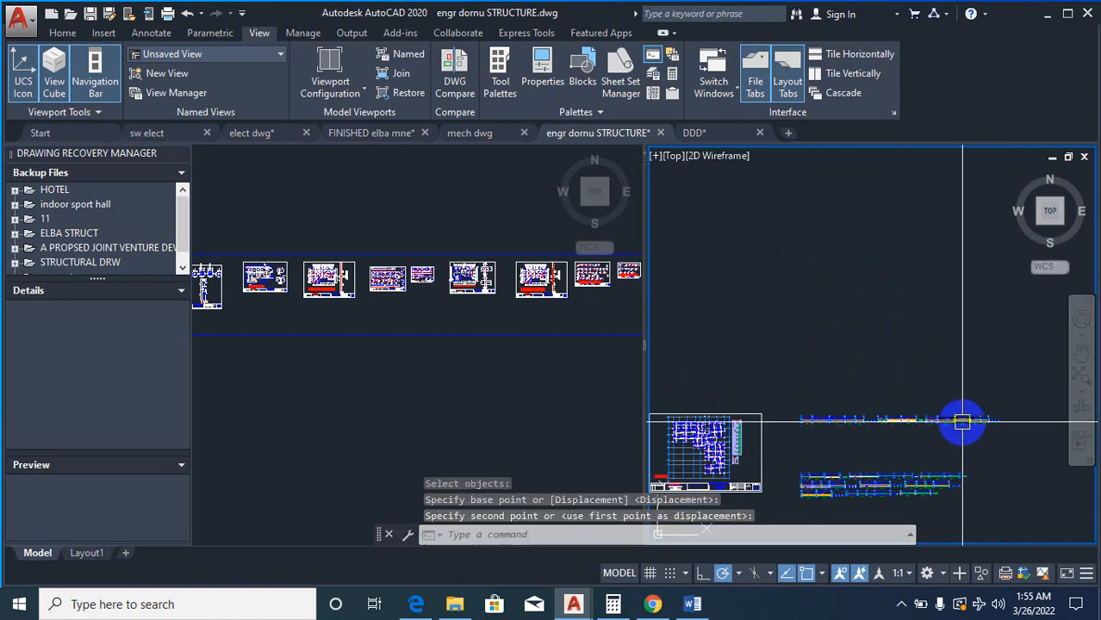
Step: Move the last beam detail of the first row, beam 2B1, directly below the first beam, aligned with its starting end
scroll(962, 421, "up", 4)
type("m")
key("Return")
scroll(802, 398, "up", 4)
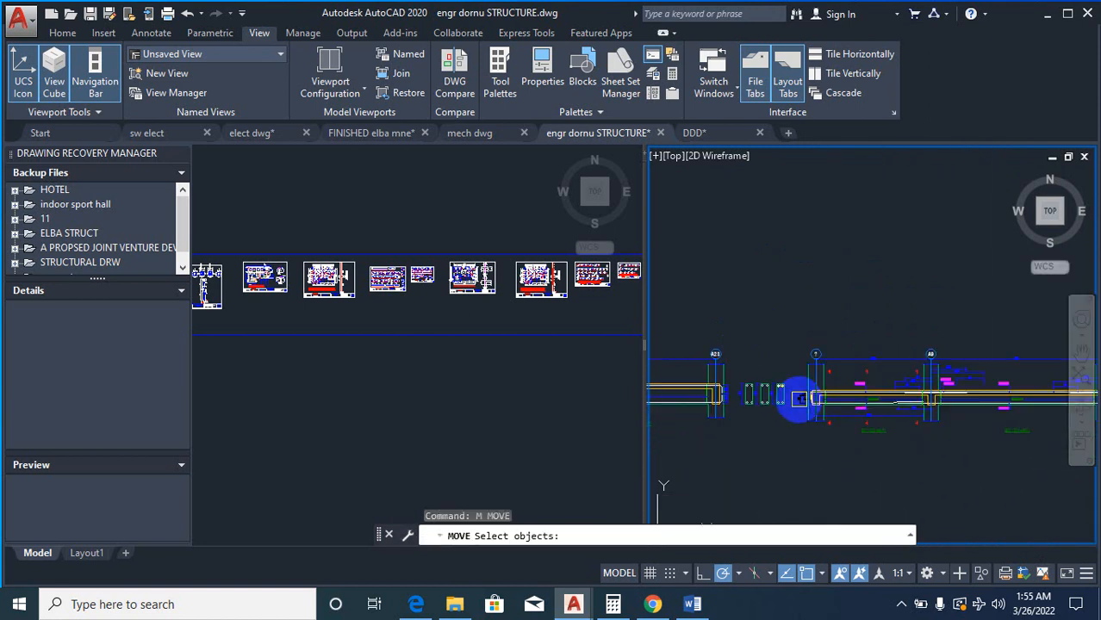
left_click(799, 287)
left_click(958, 469)
scroll(848, 465, "down", 2)
left_click(814, 349)
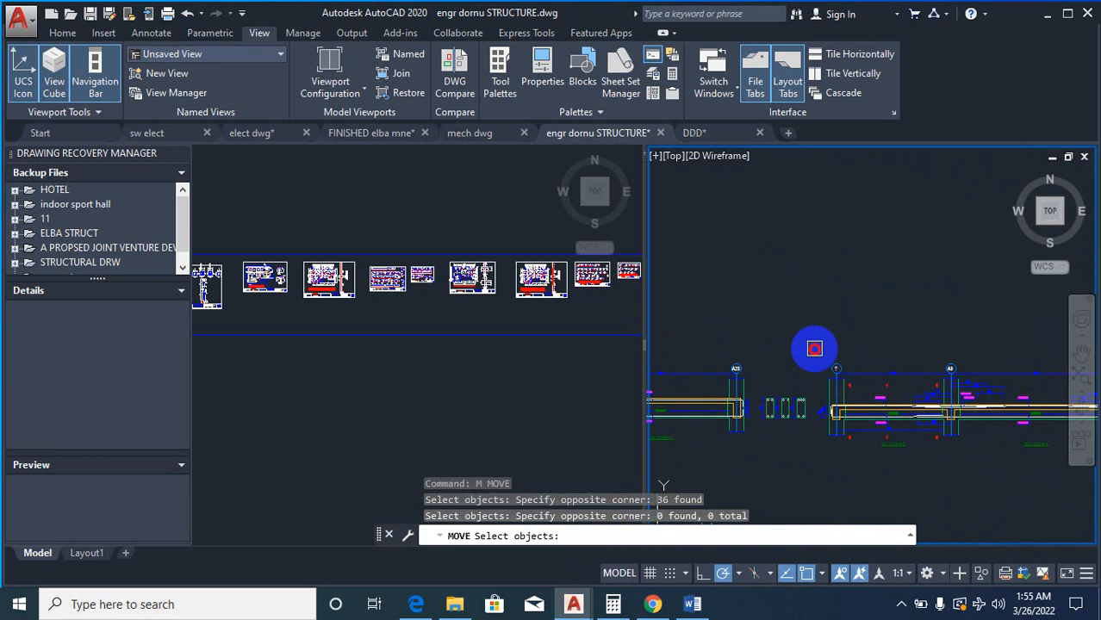
scroll(940, 450, "down", 3)
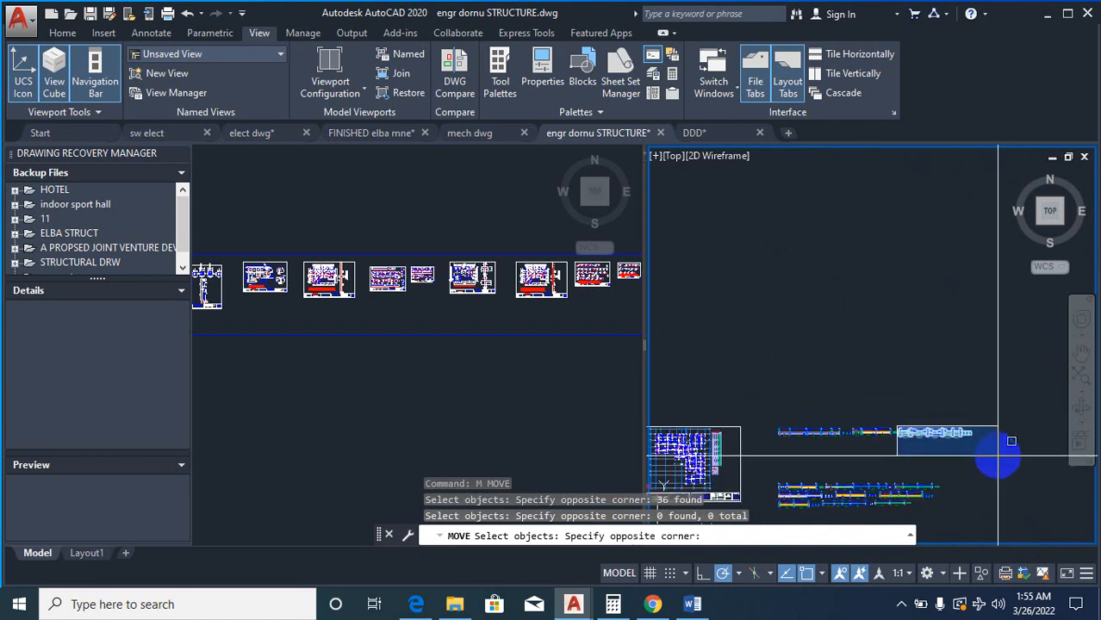
left_click(968, 453)
scroll(898, 450, "up", 6)
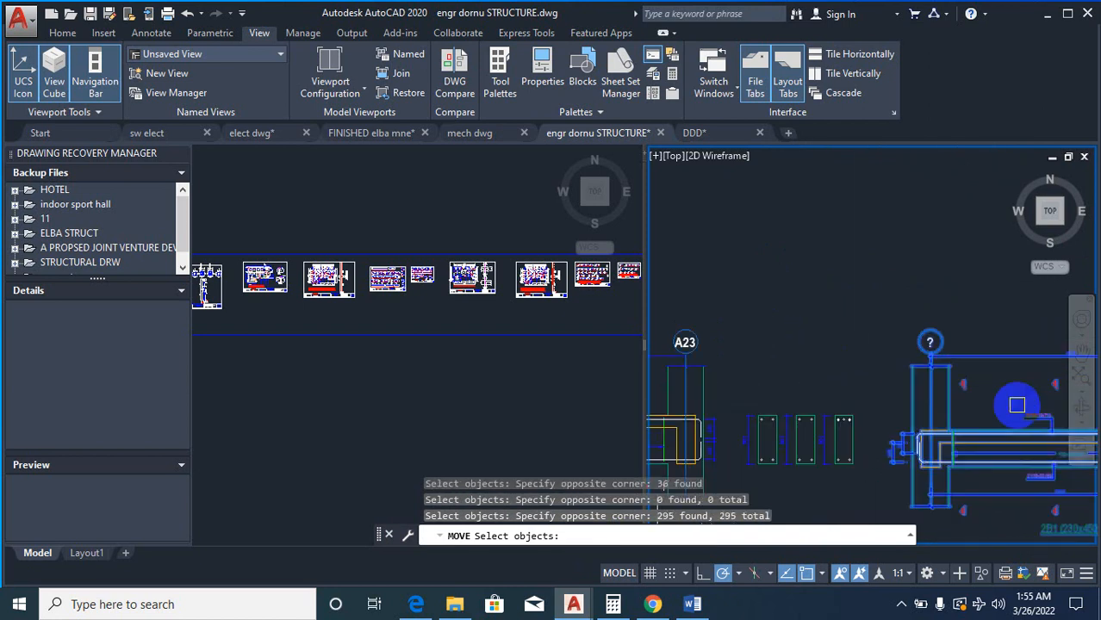
key("Return")
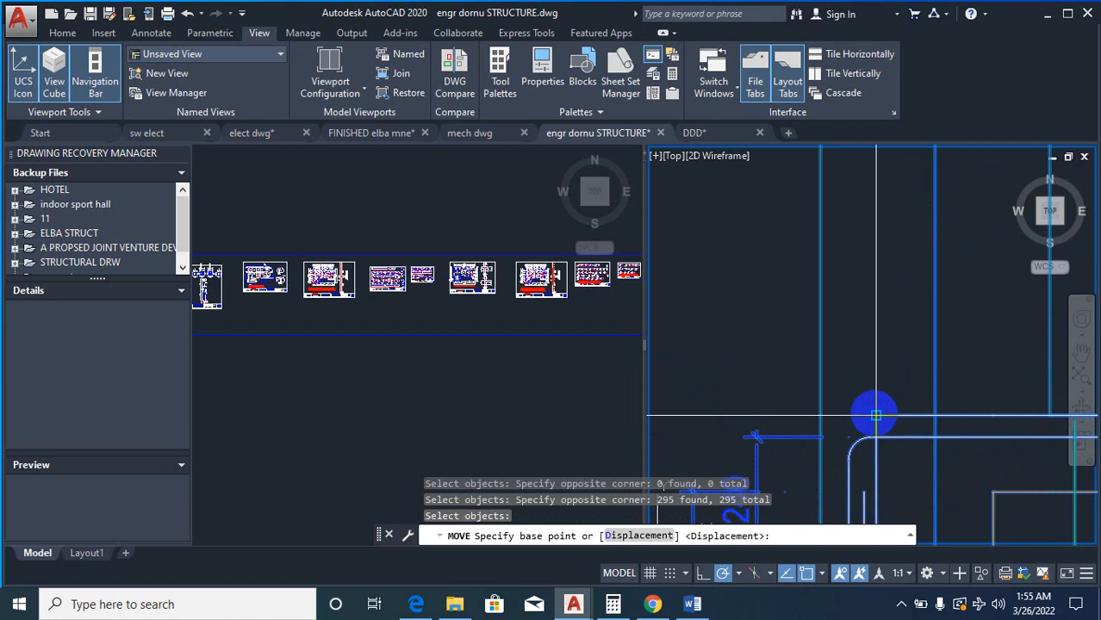
left_click(875, 416)
scroll(887, 383, "down", 5)
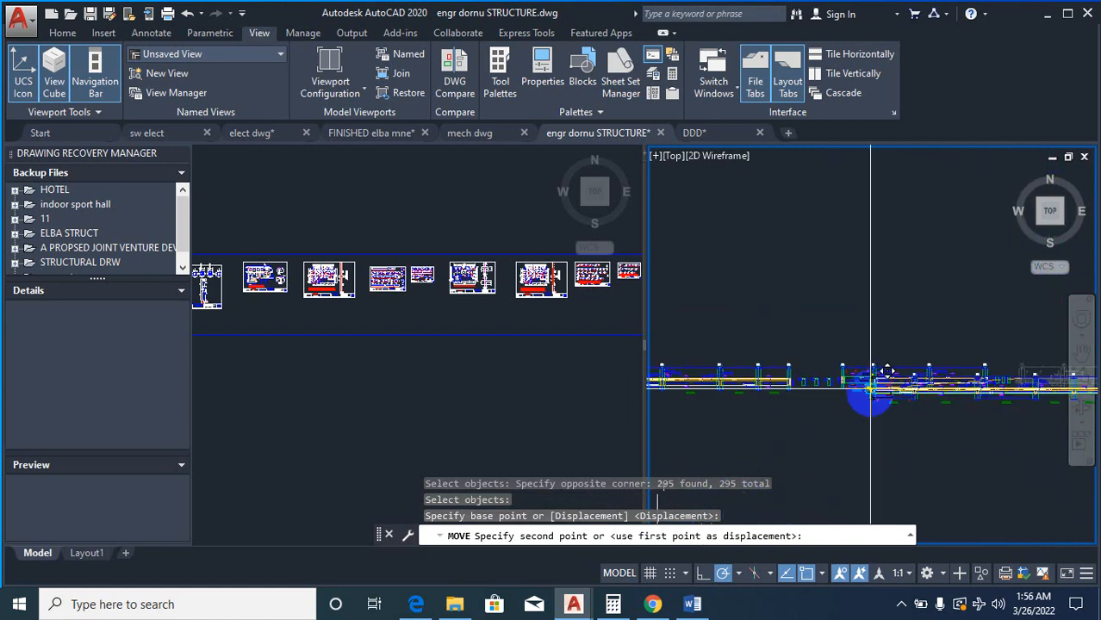
scroll(866, 390, "down", 2)
scroll(773, 375, "up", 8)
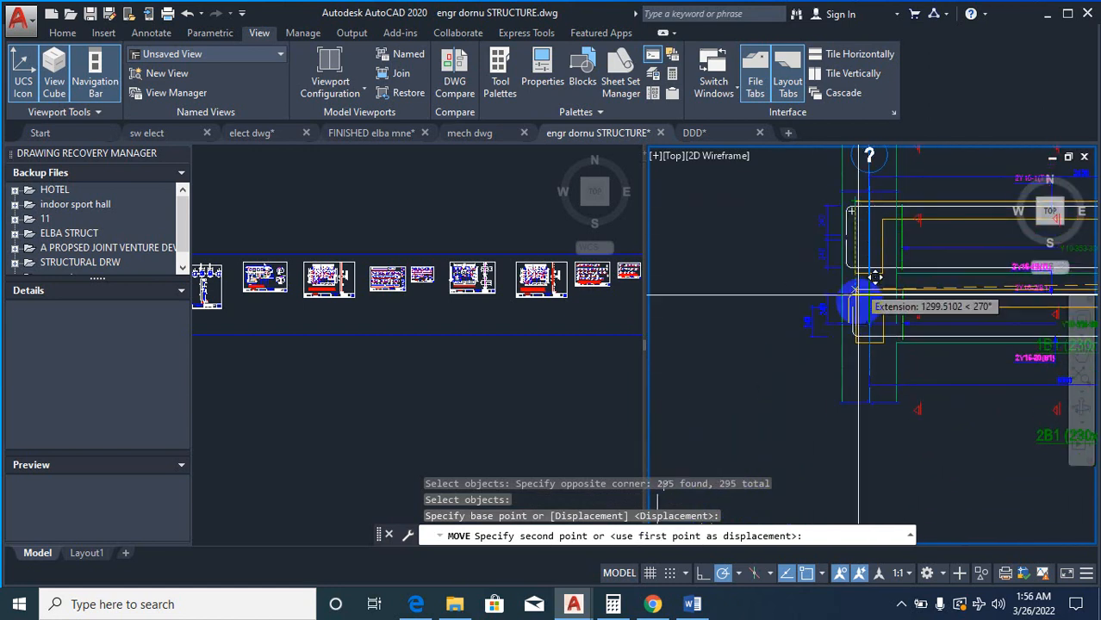
left_click(856, 528)
scroll(737, 398, "down", 6)
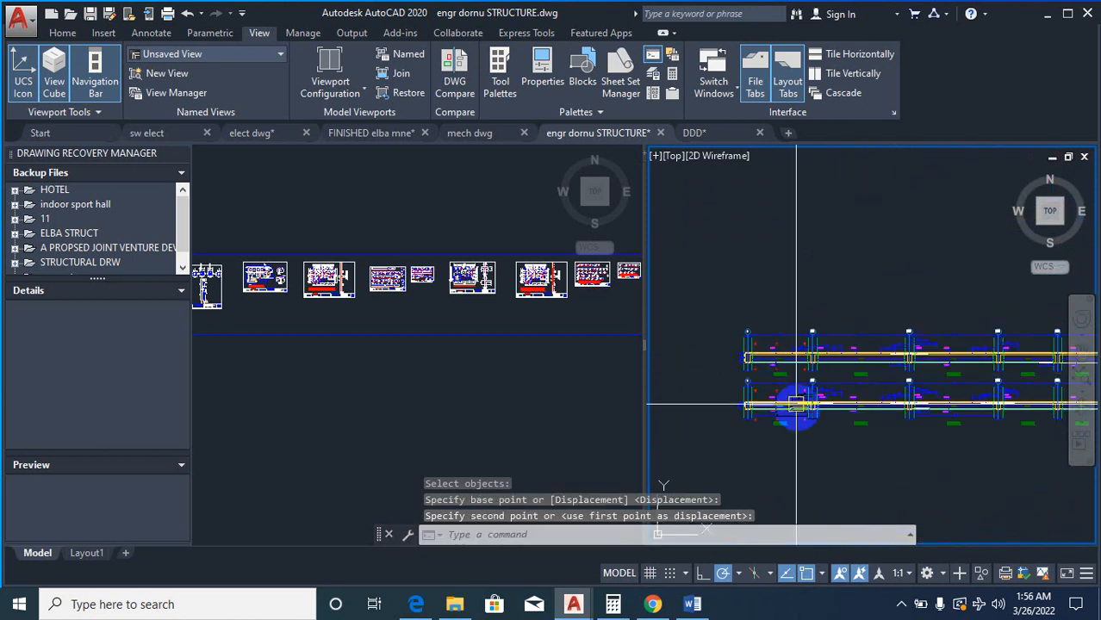
Step: Start moving beam details from the three-row group below the rearranged top beams
scroll(741, 422, "down", 4)
scroll(915, 417, "up", 2)
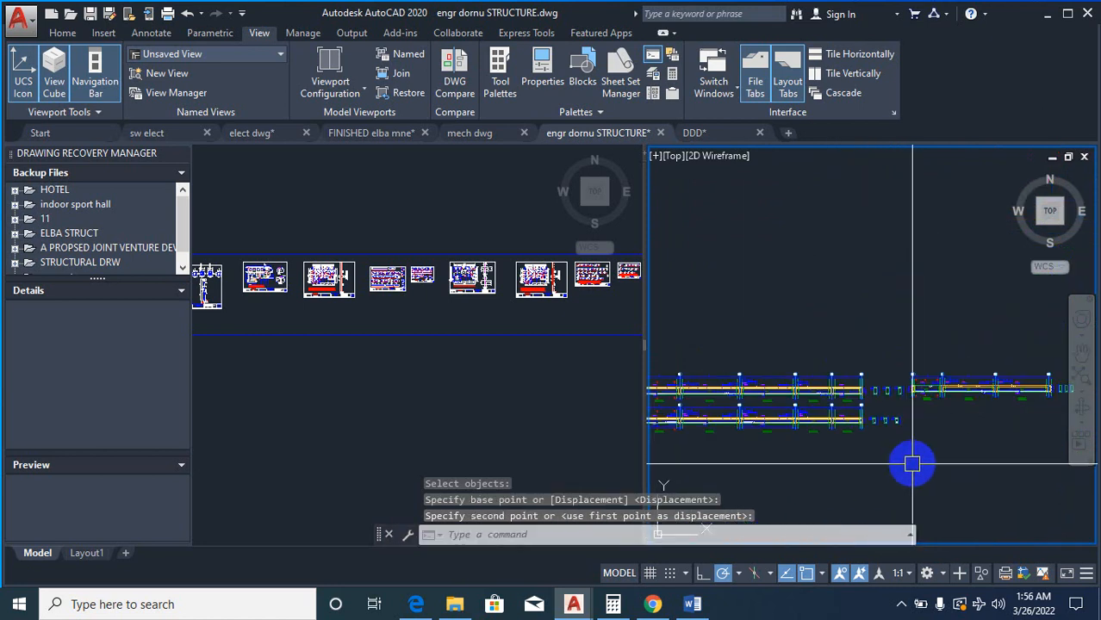
scroll(896, 440, "down", 5)
scroll(862, 422, "up", 4)
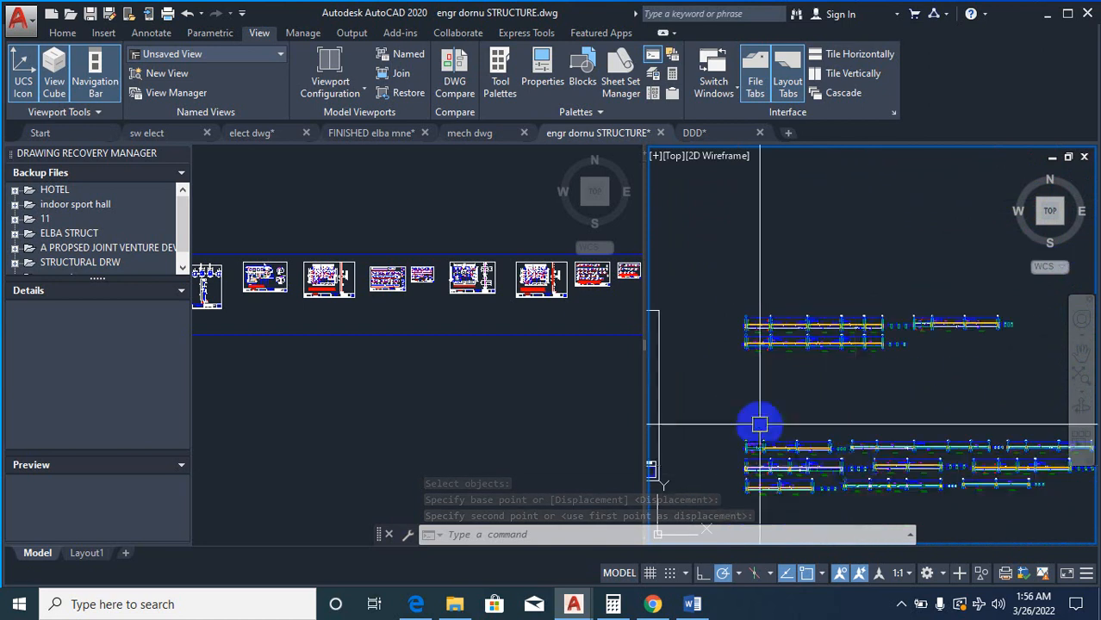
scroll(827, 467, "up", 3)
type("M")
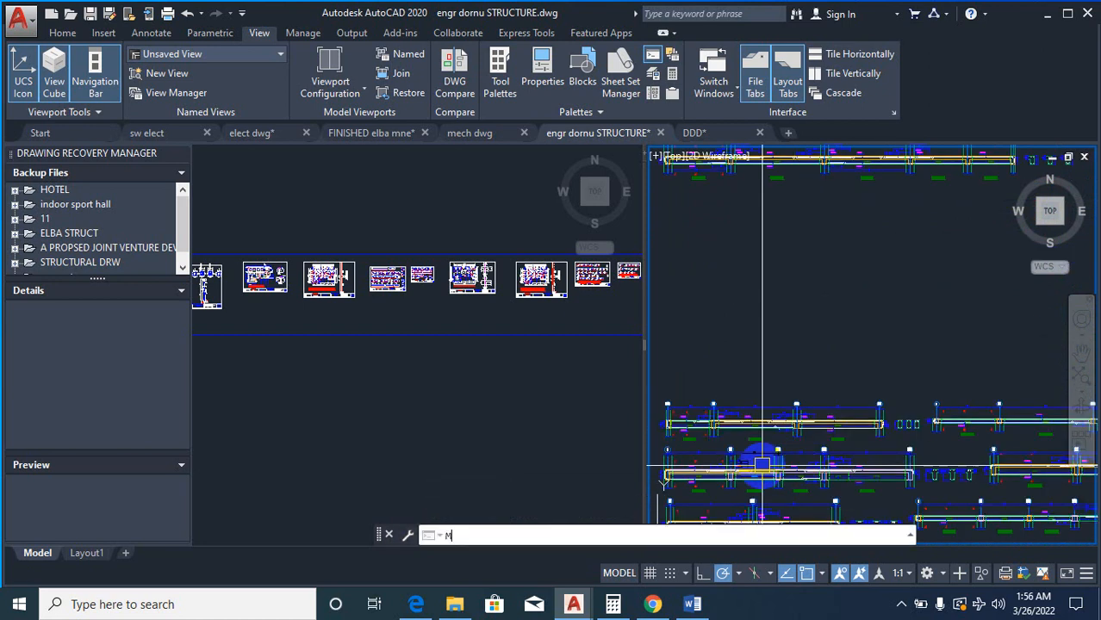
Step: Move the 2B6 (230x450) beam detail with its sections by its top corner at grid A20 to sit directly below the 1B6 beam detail
scroll(810, 379, "down", 4)
scroll(755, 389, "up", 4)
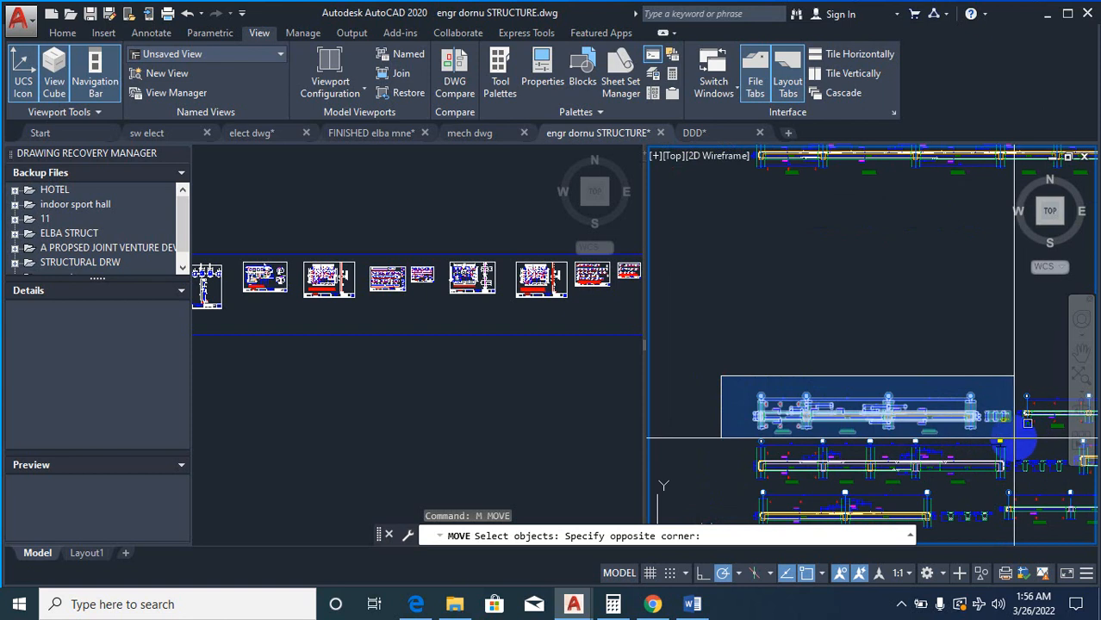
left_click(1017, 436)
scroll(712, 422, "up", 2)
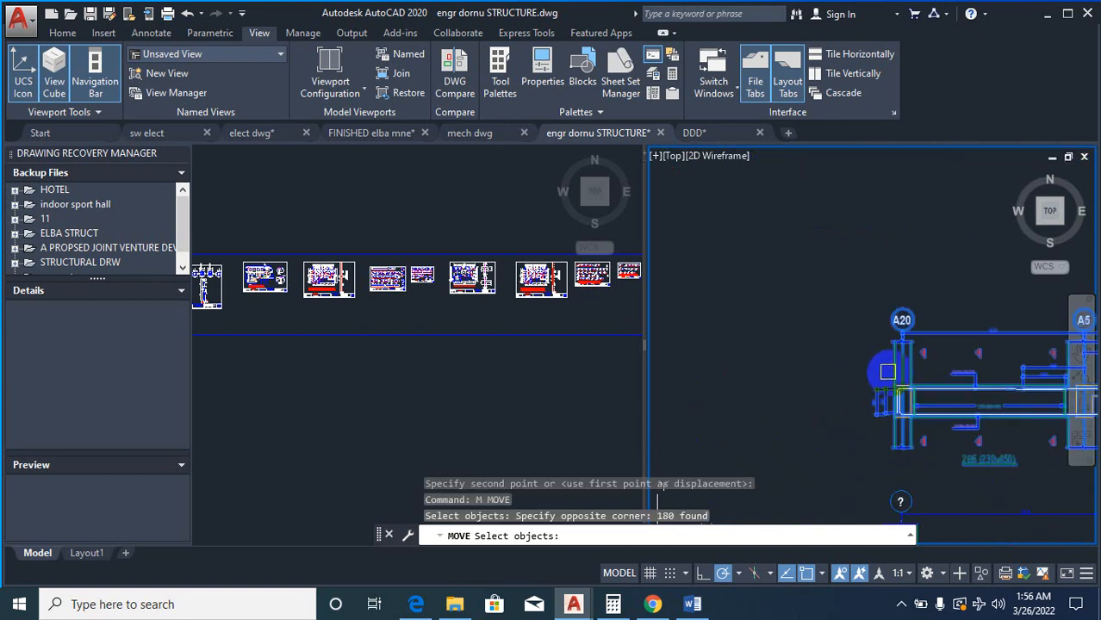
scroll(887, 372, "up", 3)
scroll(890, 380, "down", 2)
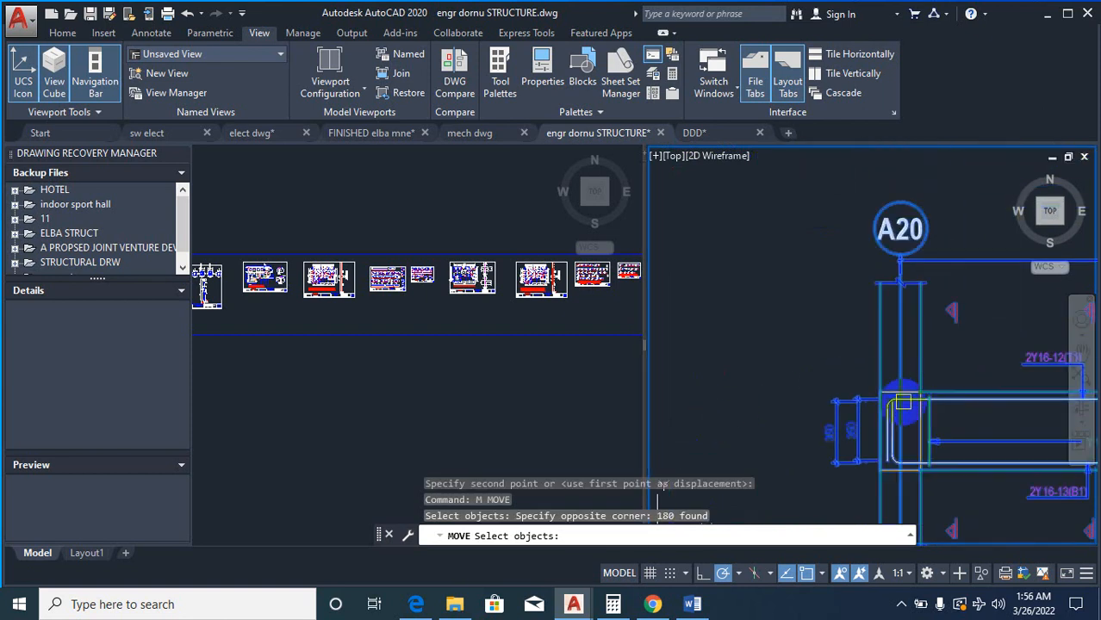
scroll(902, 402, "up", 3)
key("Return")
left_click(848, 376)
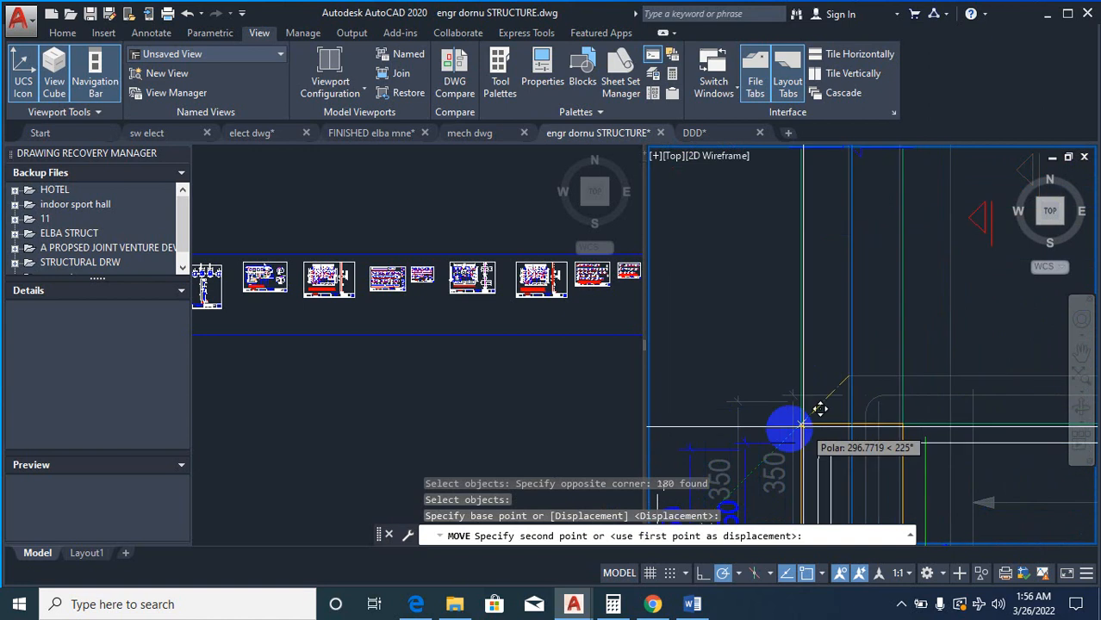
scroll(818, 410, "down", 5)
scroll(786, 479, "up", 2)
scroll(909, 415, "up", 4)
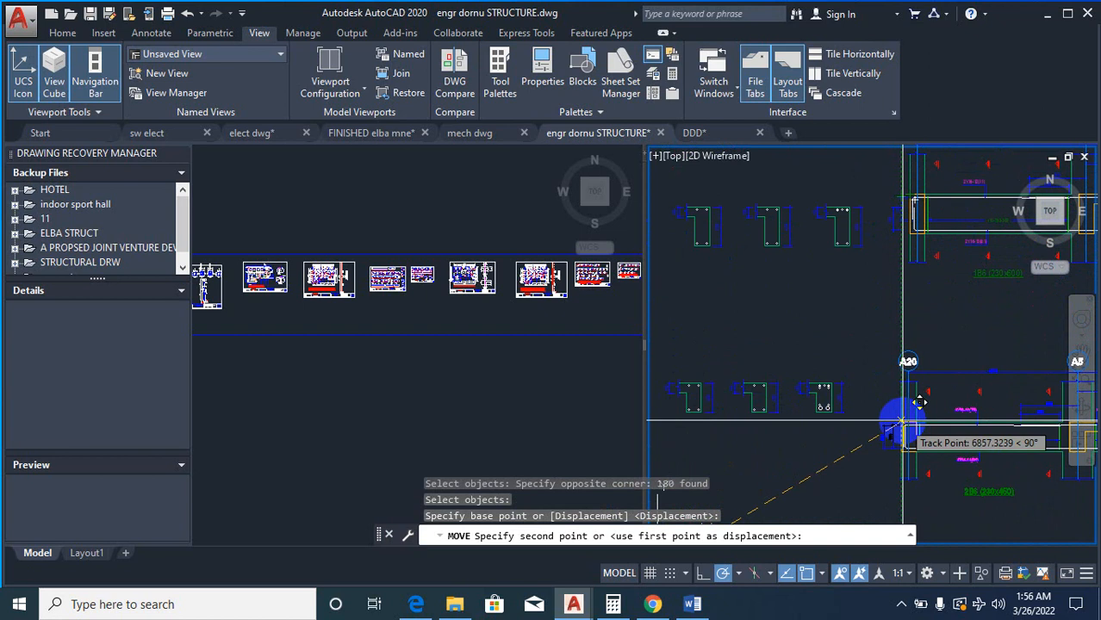
scroll(860, 367, "up", 2)
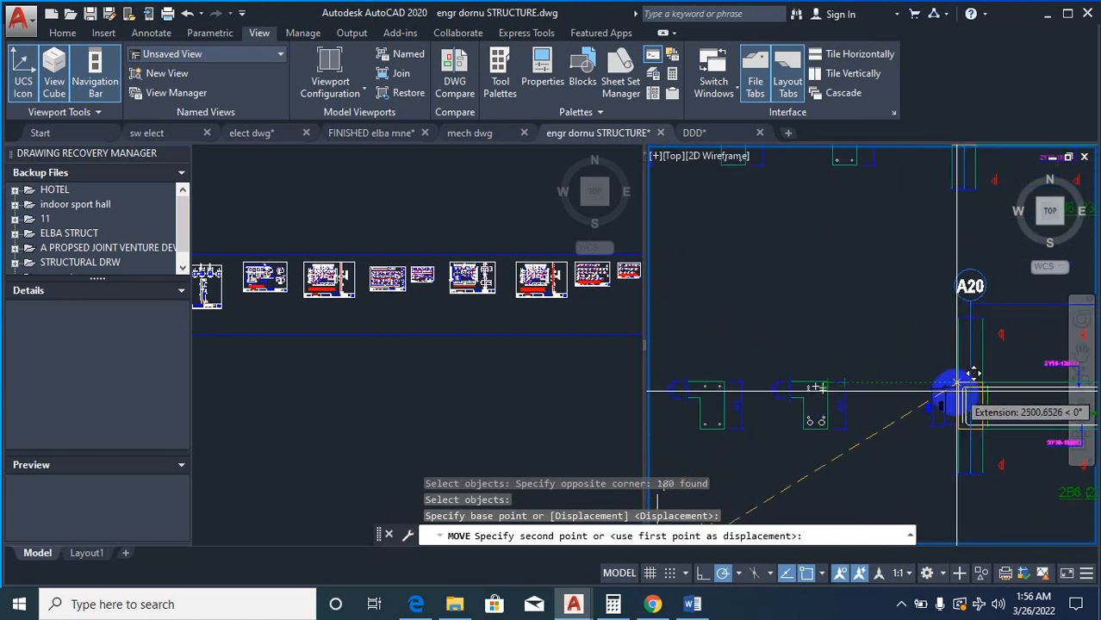
scroll(958, 373, "down", 2)
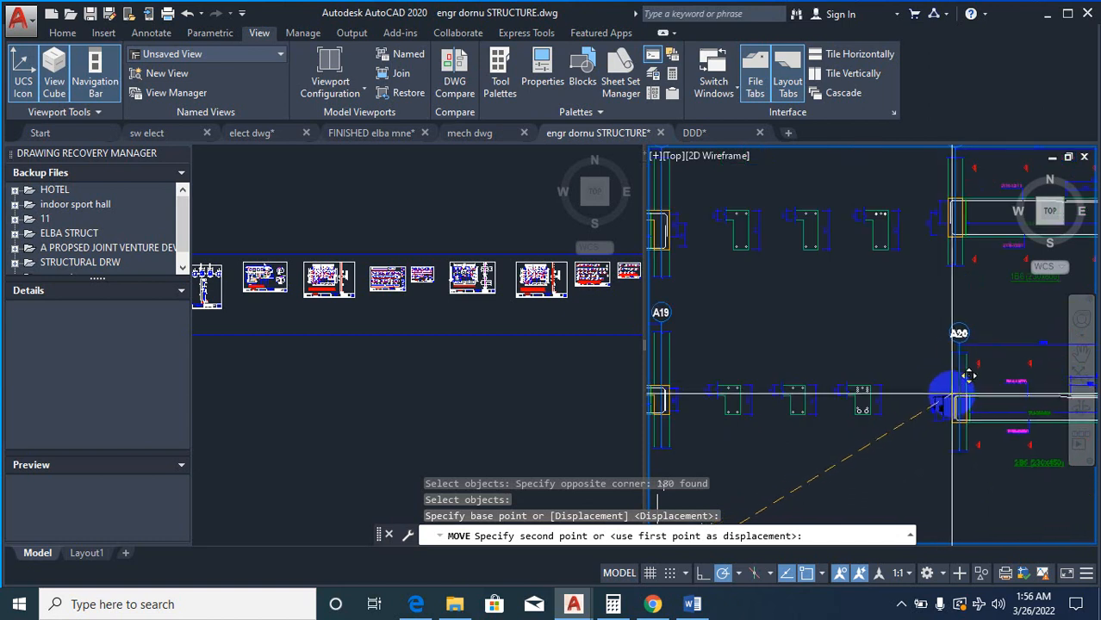
scroll(918, 376, "down", 2)
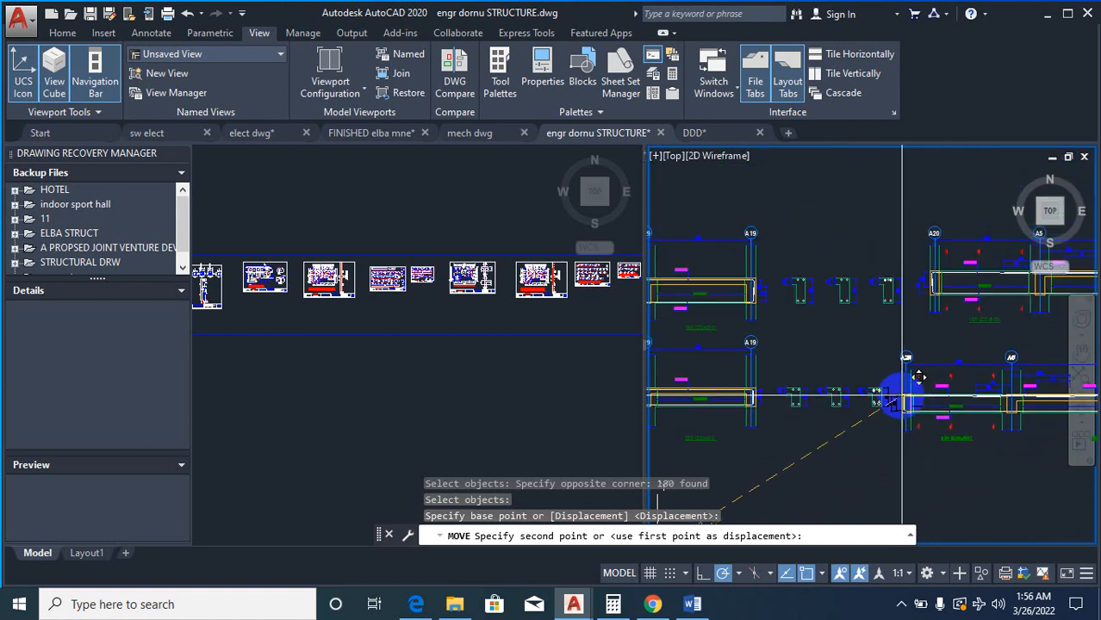
scroll(915, 376, "up", 2)
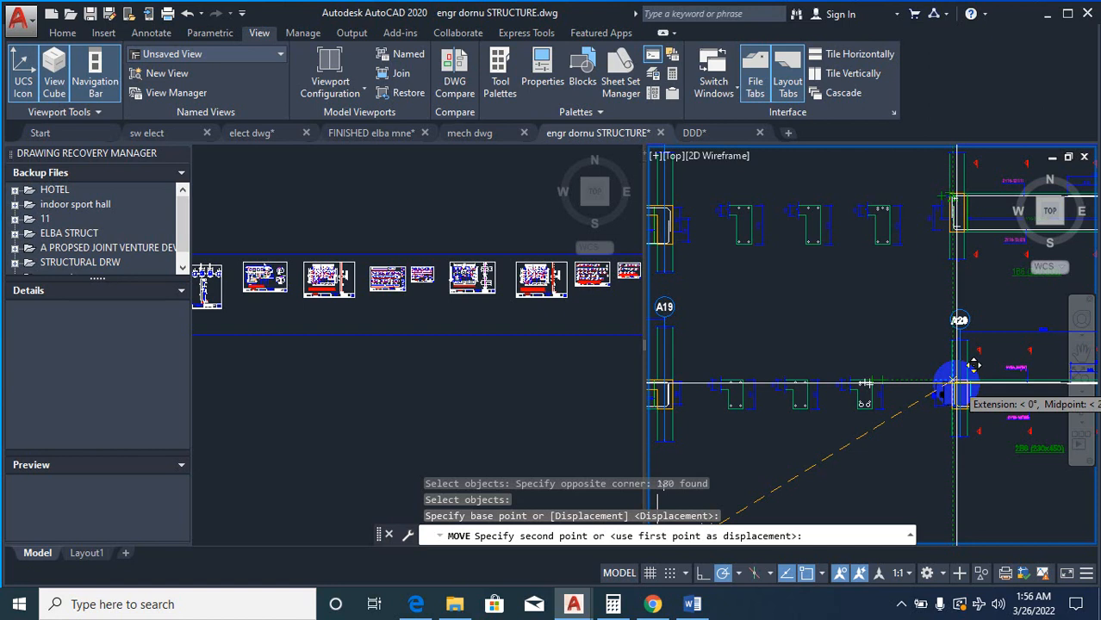
left_click(956, 383)
scroll(893, 374, "down", 5)
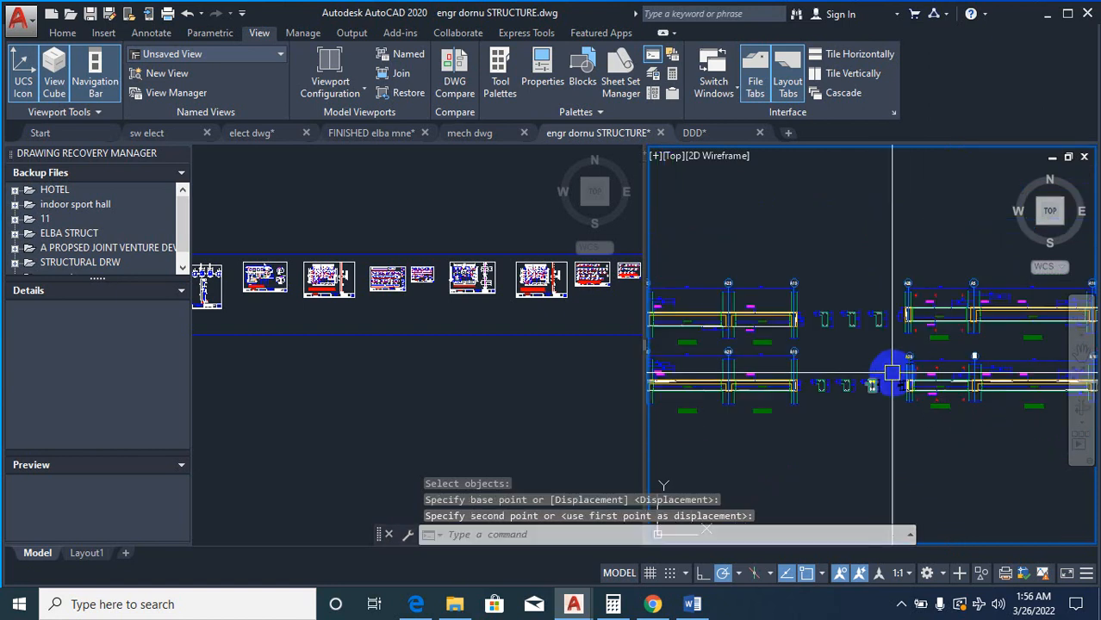
Step: Move the top row of the remaining lower beam details to sit below the 2B1 (230x450) row, aligned with its starting column edge
scroll(955, 397, "down", 2)
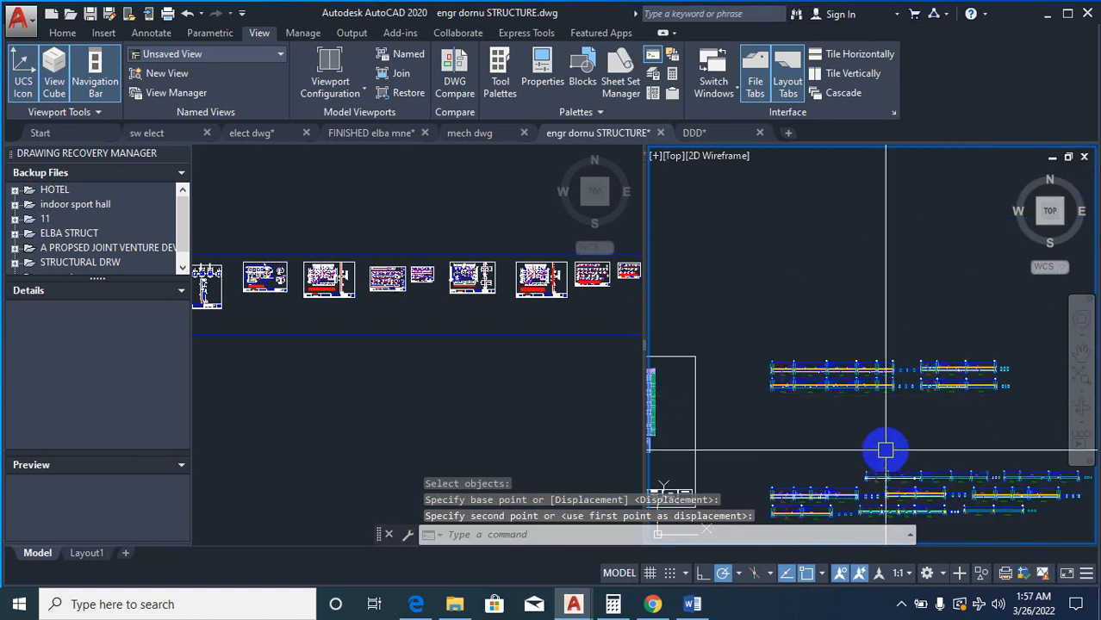
scroll(881, 437, "down", 4)
scroll(862, 434, "up", 4)
type("m")
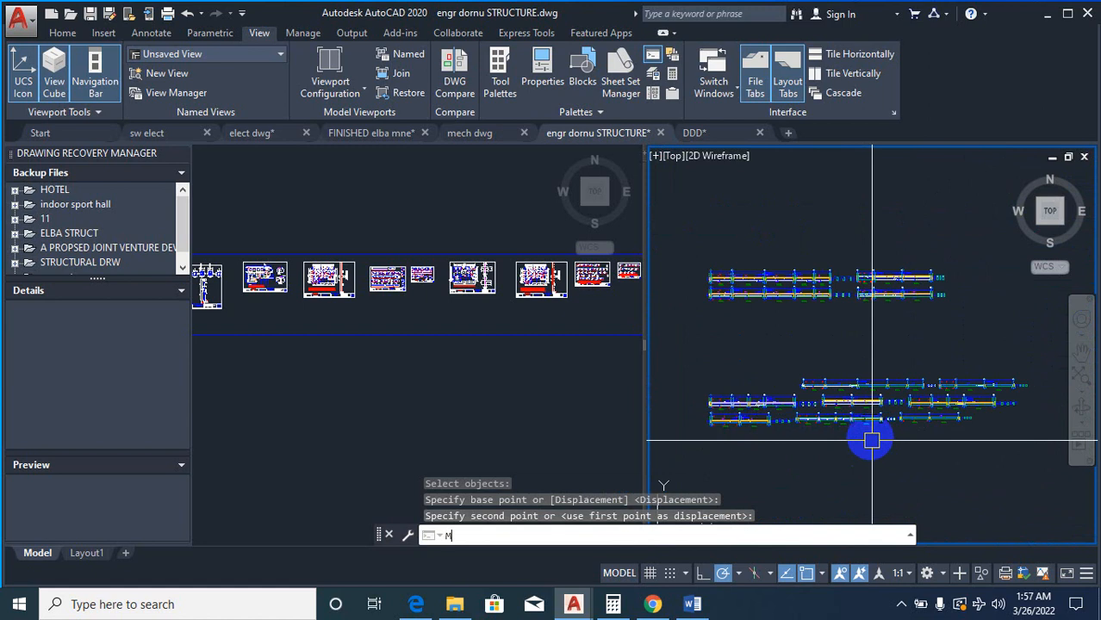
key("Return")
scroll(867, 376, "up", 2)
scroll(802, 392, "up", 2)
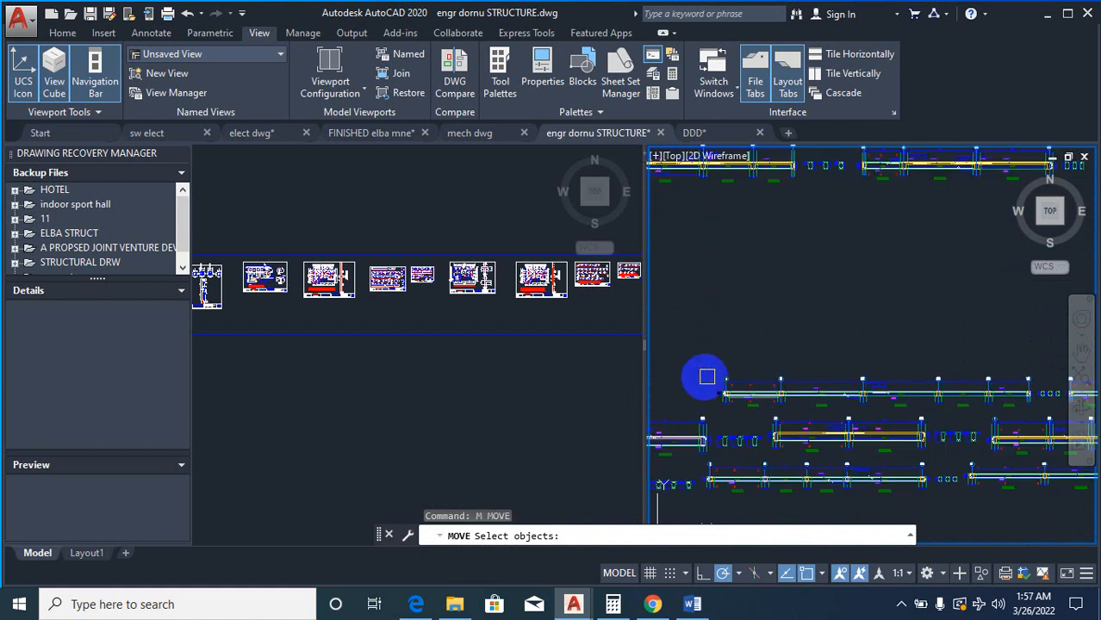
left_click(706, 377)
scroll(852, 386, "down", 3)
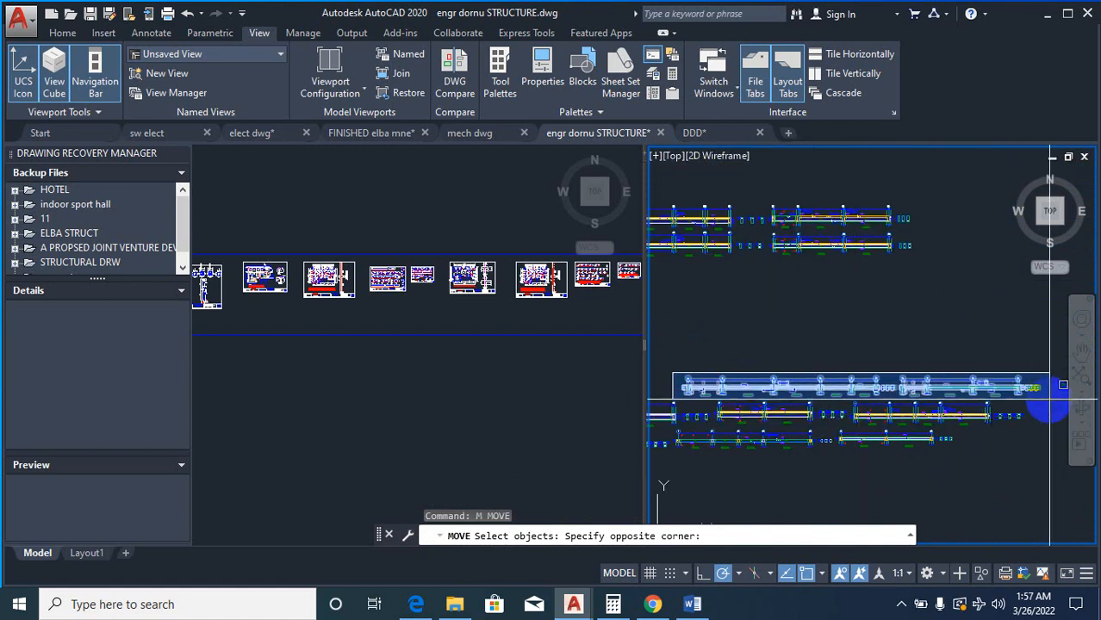
left_click(1063, 385)
scroll(798, 381, "up", 5)
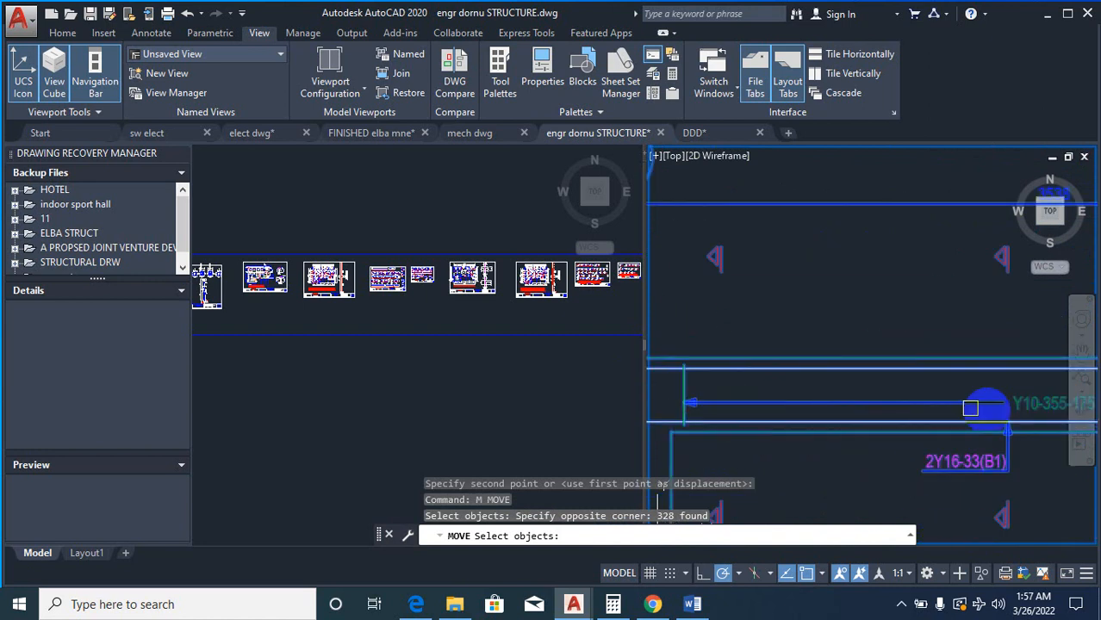
scroll(970, 409, "down", 5)
scroll(834, 396, "up", 7)
right_click(841, 409)
right_click(840, 407)
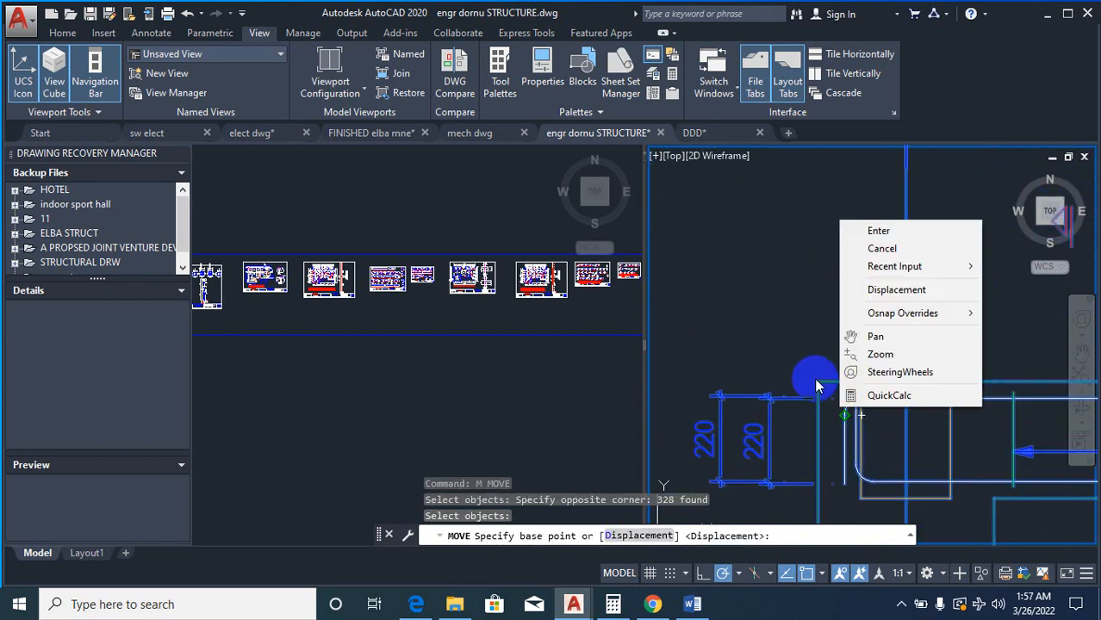
left_click(820, 389)
scroll(1002, 363, "down", 5)
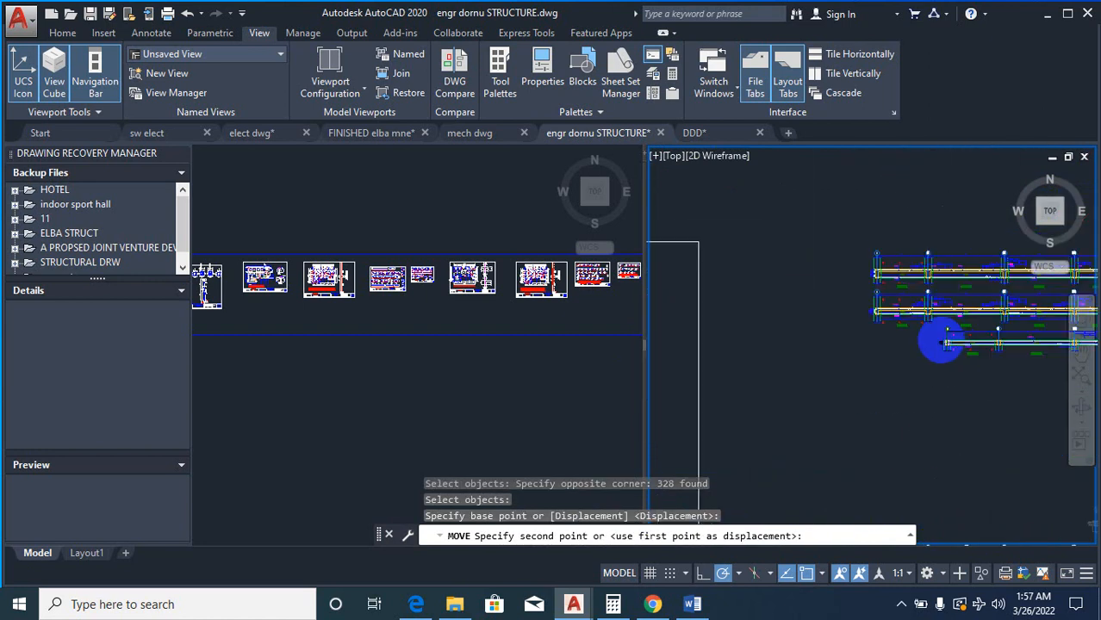
scroll(831, 312, "up", 6)
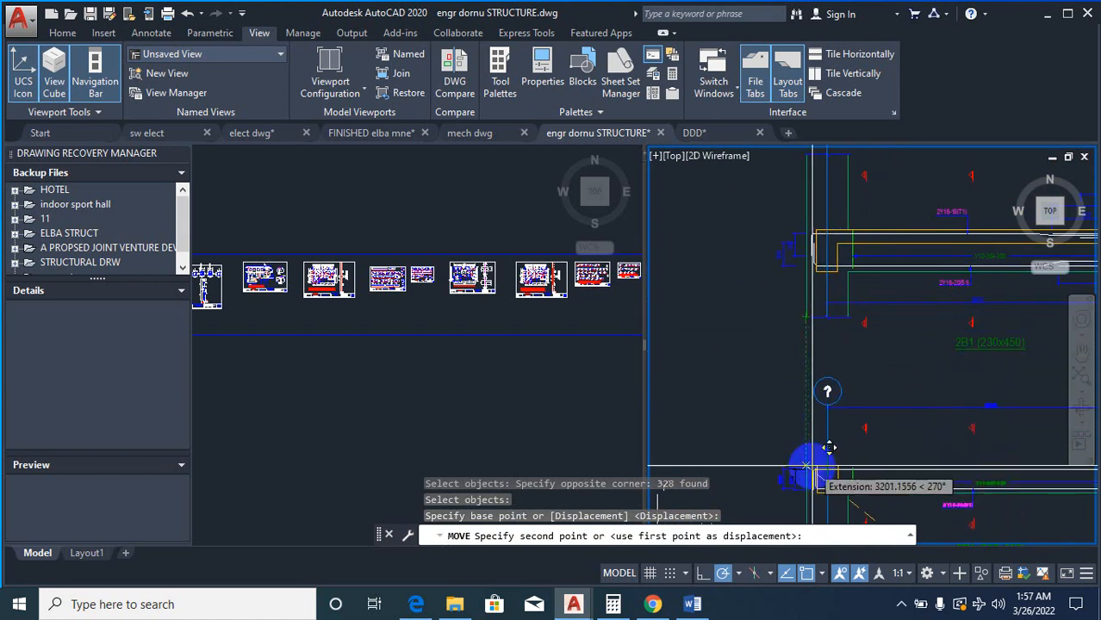
left_click(807, 466)
scroll(774, 393, "down", 5)
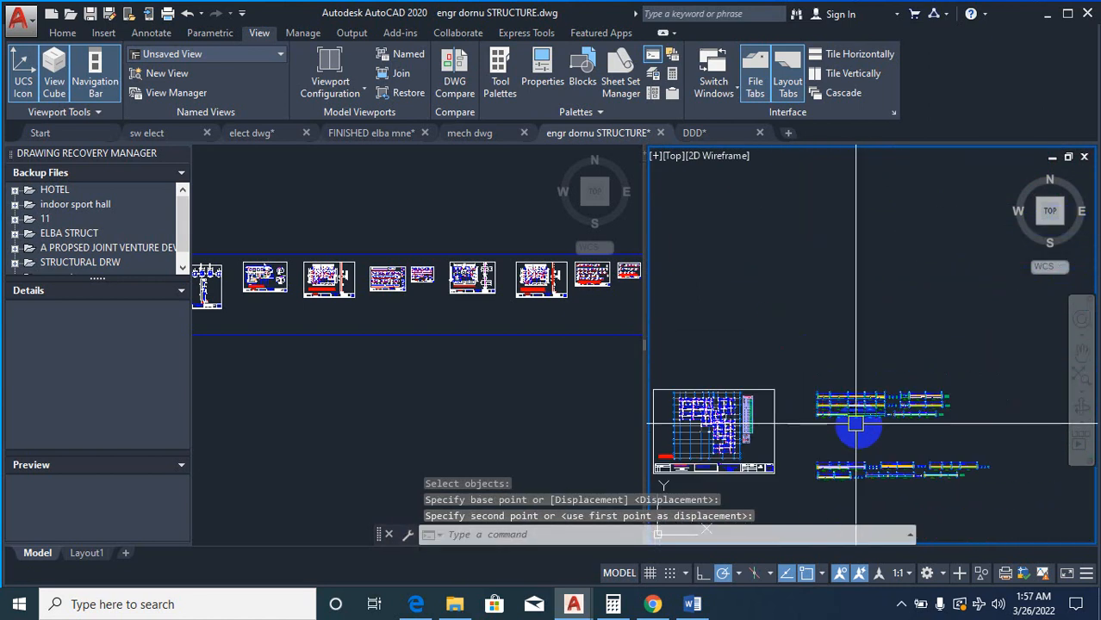
Step: Move the 3B6 (230x300) beam detail with its sections along its row so its A20 corner aligns below the 2B6 beam
scroll(939, 423, "up", 3)
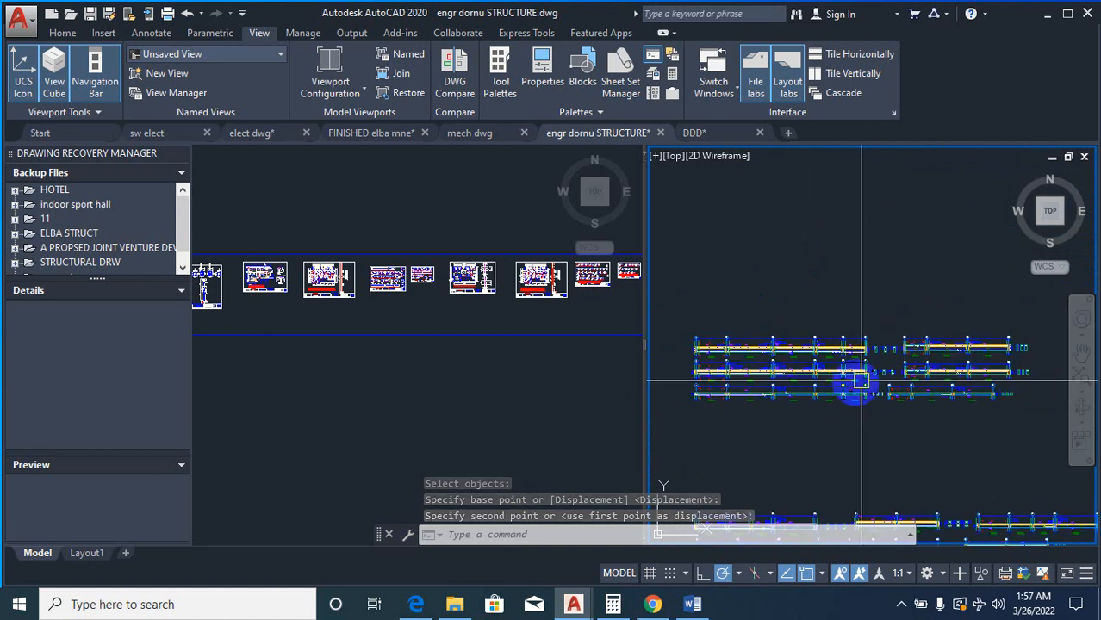
scroll(754, 373, "up", 4)
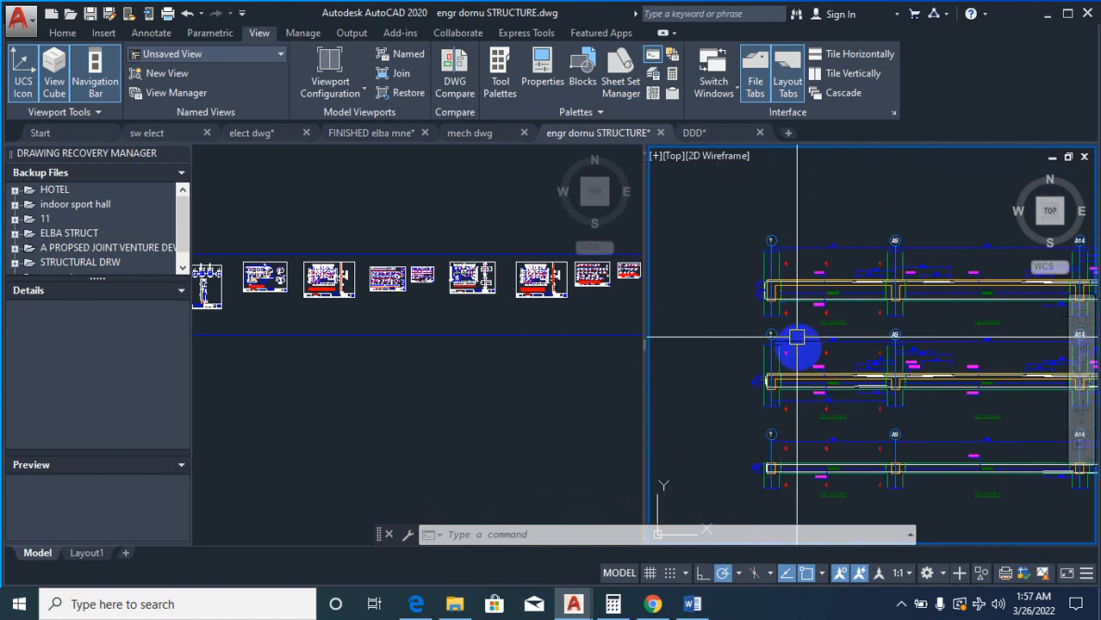
scroll(775, 466, "down", 6)
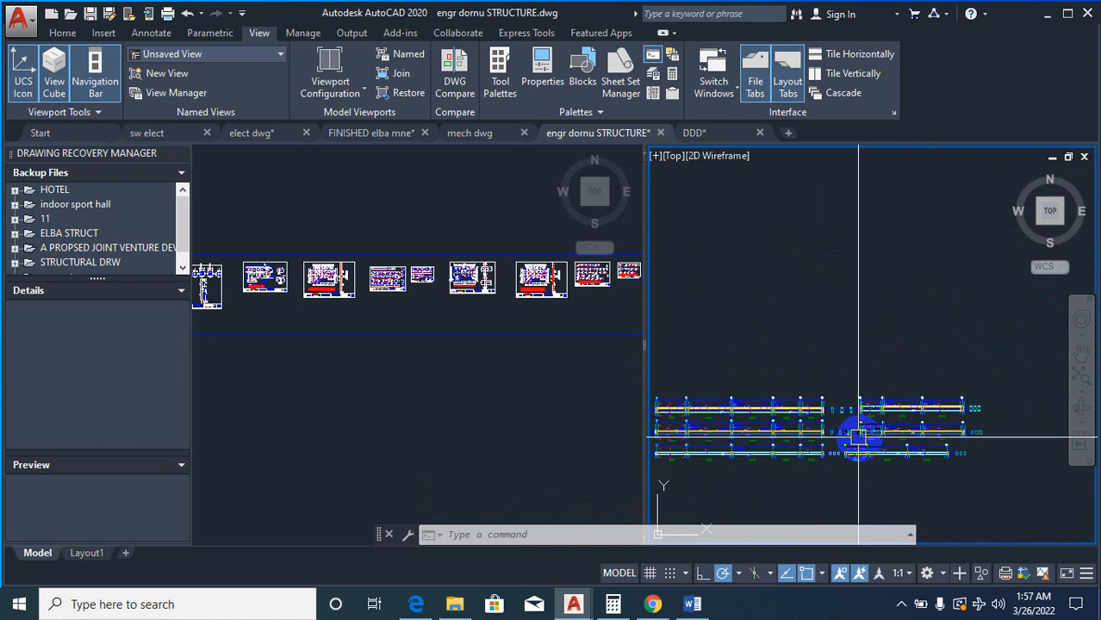
scroll(862, 448, "up", 4)
type("m")
key("Return")
scroll(786, 435, "up", 4)
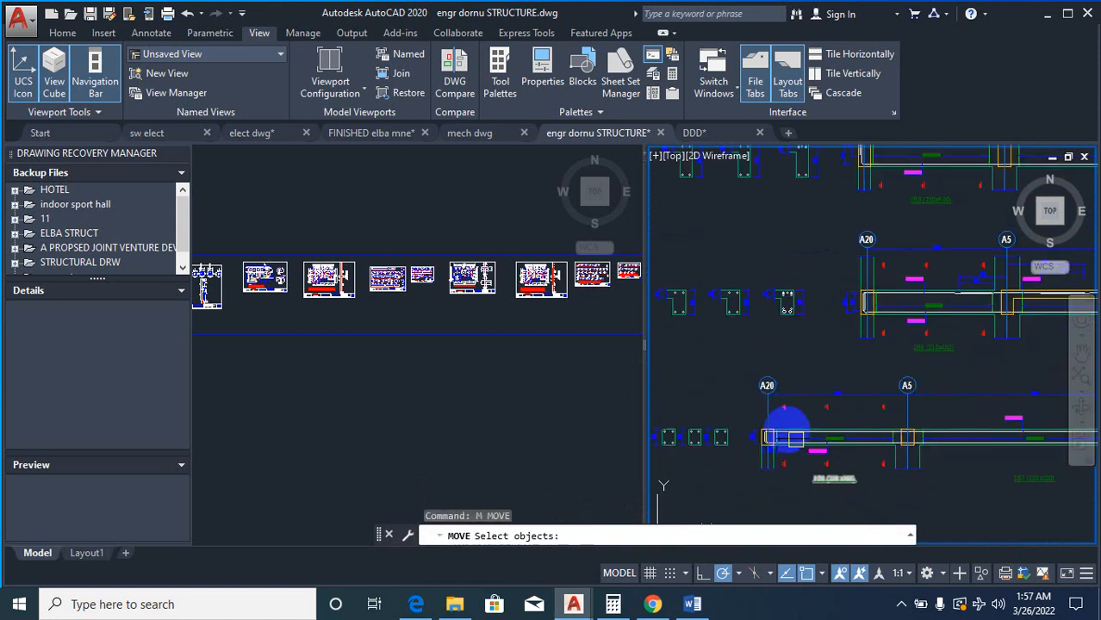
scroll(769, 397, "down", 3)
left_click(951, 437)
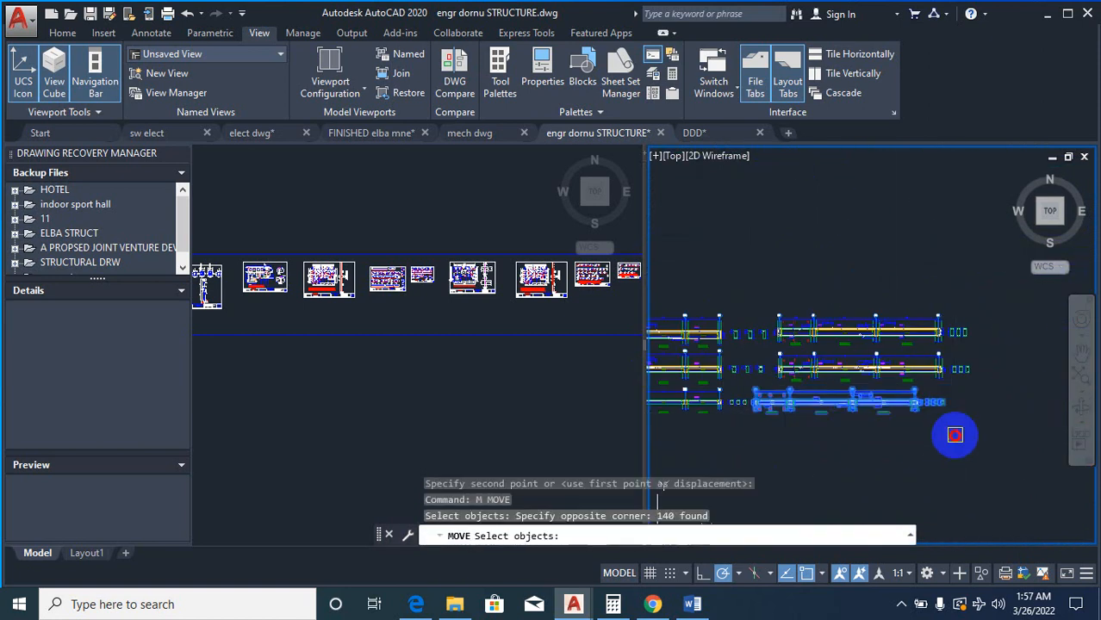
scroll(725, 468, "up", 4)
scroll(819, 373, "up", 4)
right_click(808, 387)
right_click(808, 387)
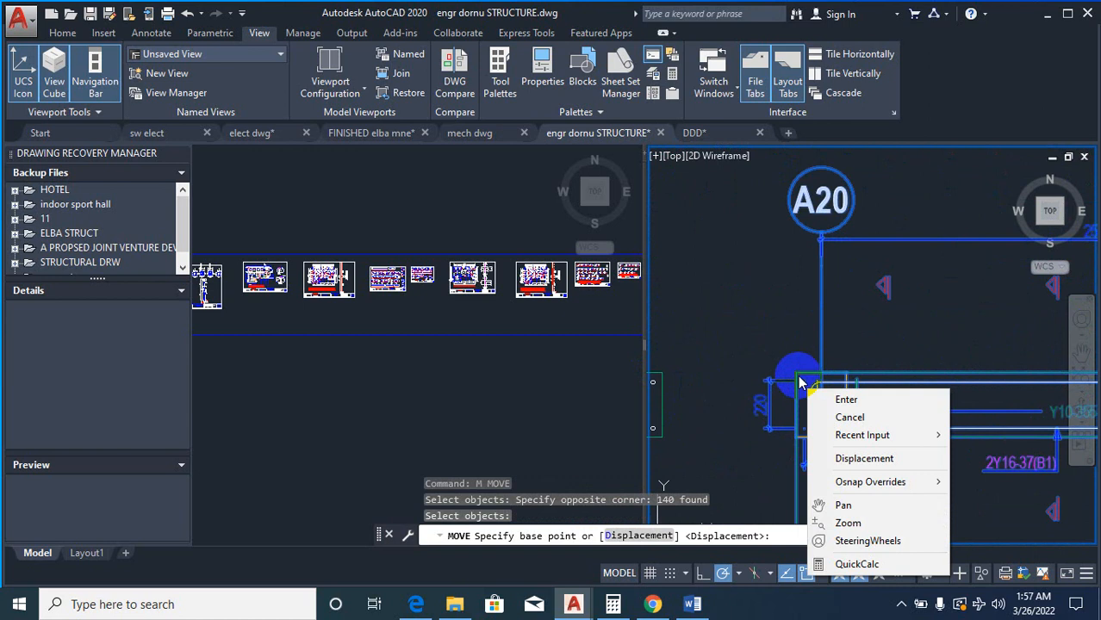
left_click(796, 371)
scroll(788, 420, "down", 2)
scroll(787, 420, "down", 4)
scroll(923, 325, "up", 2)
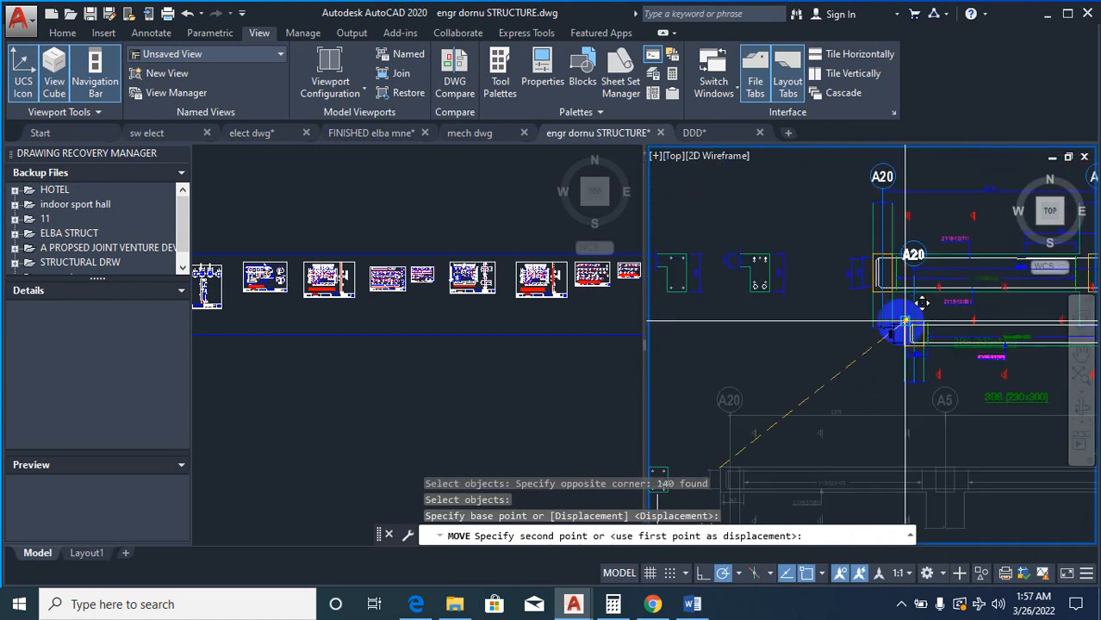
scroll(876, 327, "down", 3)
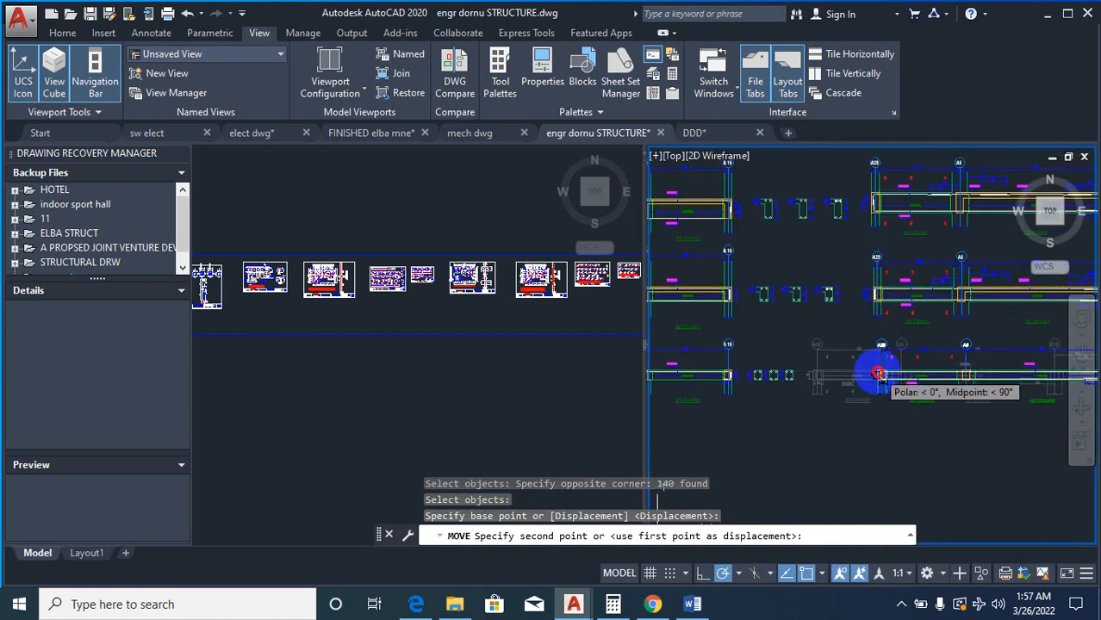
left_click(878, 373)
scroll(884, 381, "down", 3)
scroll(946, 388, "down", 2)
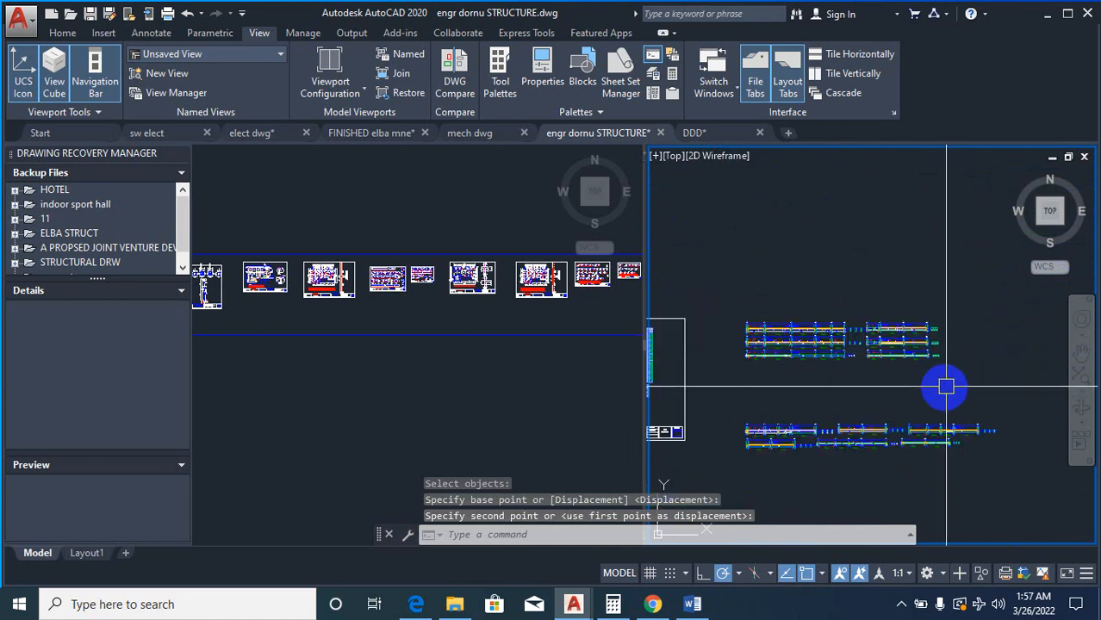
Step: Move the 1B9 and 1B13 beam details with their sections below the third row, aligned with the first column's starting edge
scroll(906, 372, "down", 4)
scroll(890, 384, "up", 4)
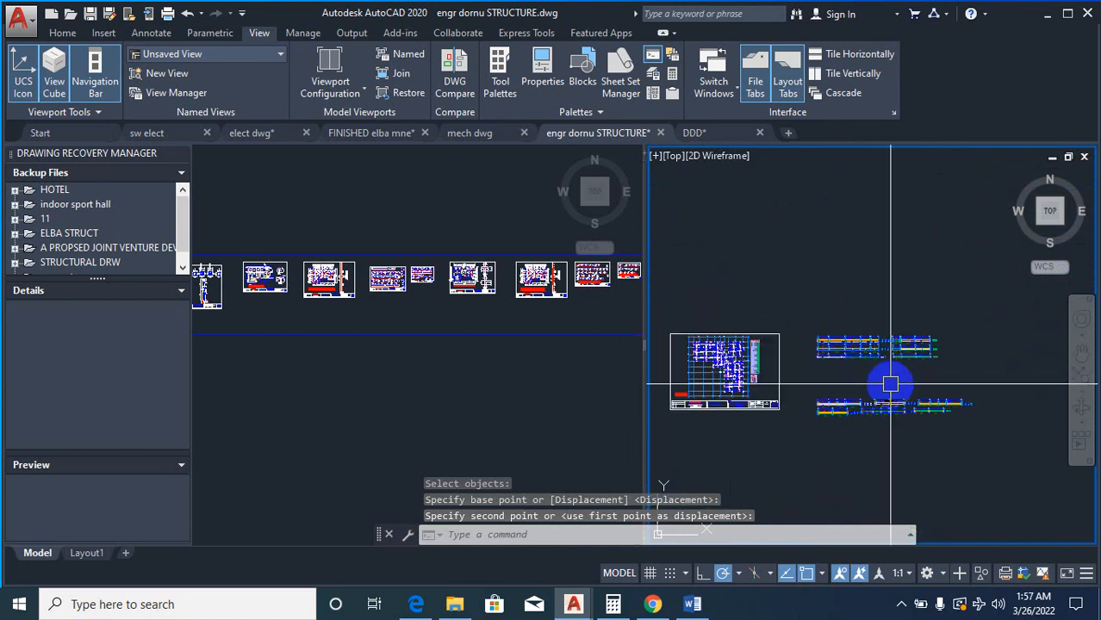
scroll(905, 401, "down", 2)
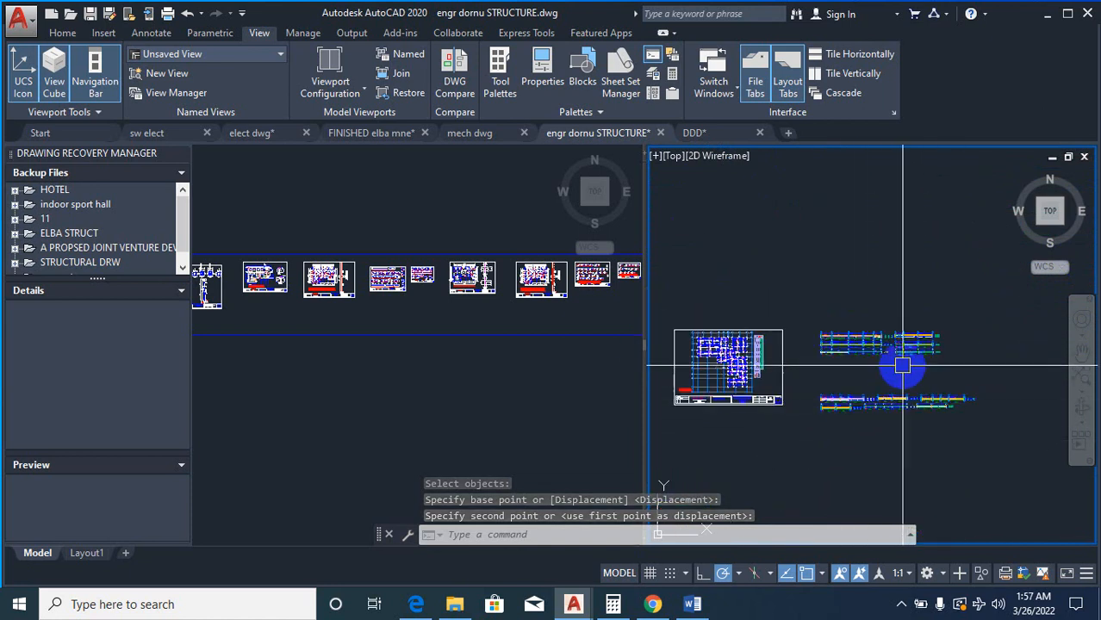
scroll(828, 425, "up", 4)
type("M")
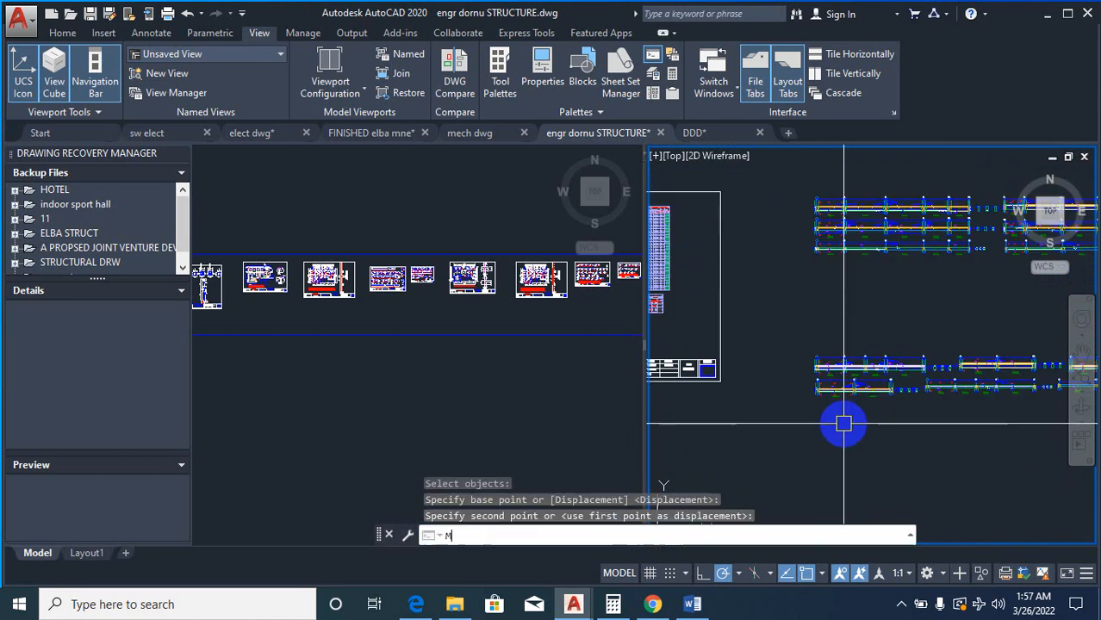
key("Return")
scroll(692, 362, "down", 2)
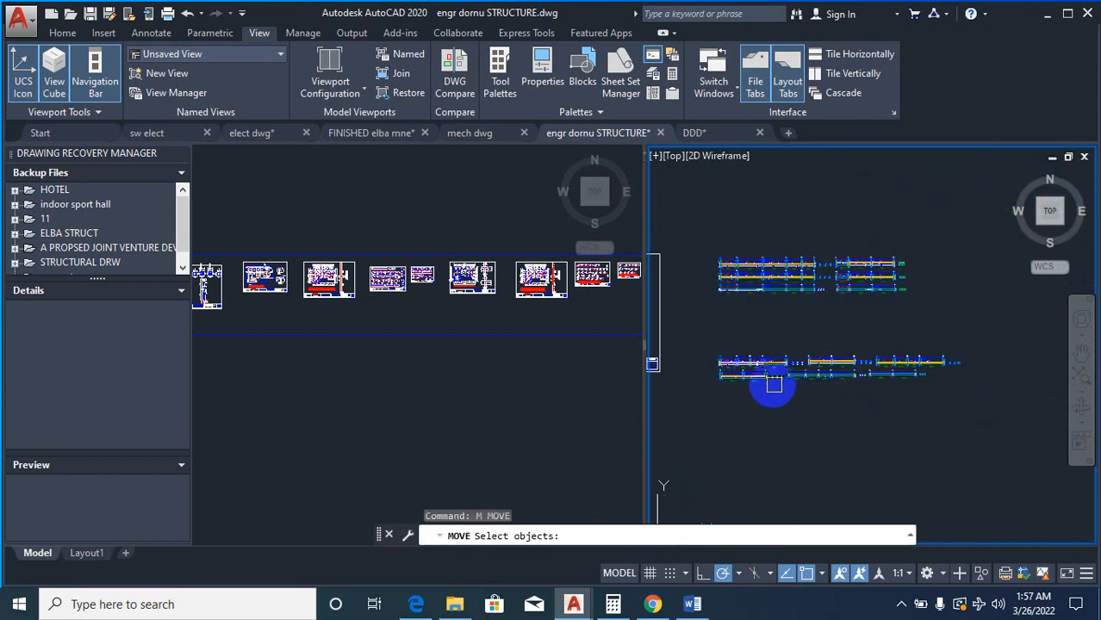
scroll(774, 385, "up", 3)
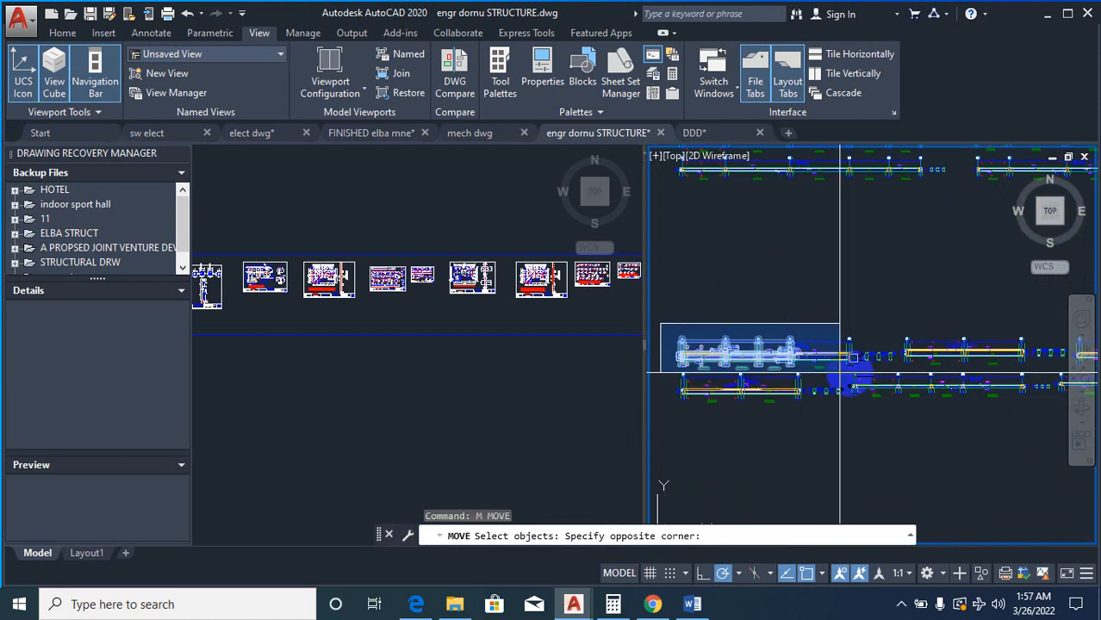
scroll(1024, 359, "down", 1)
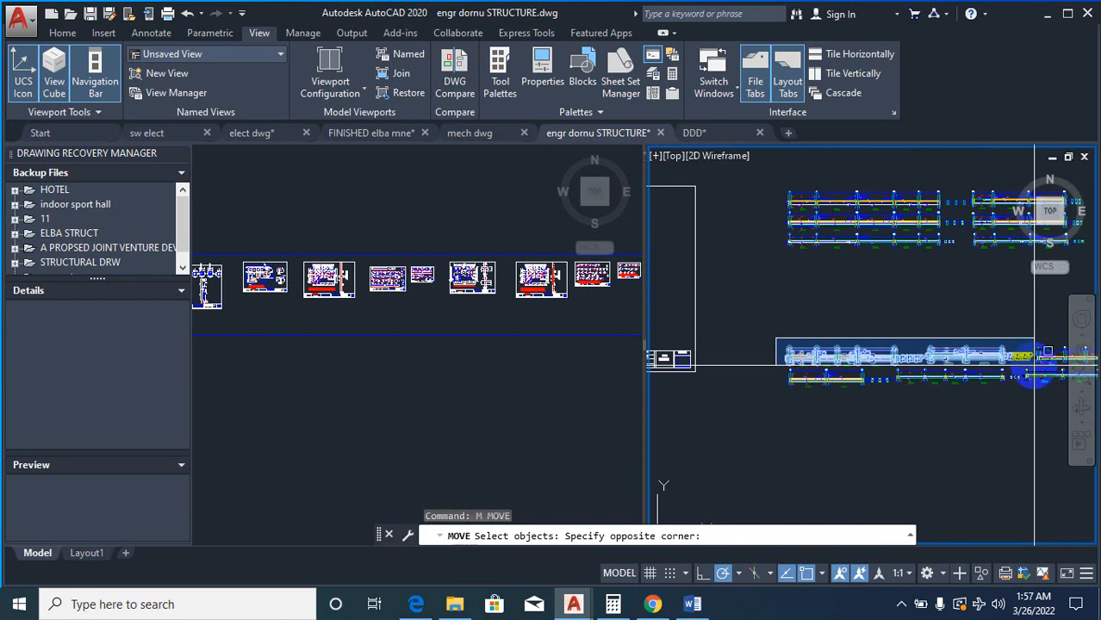
left_click(1035, 366)
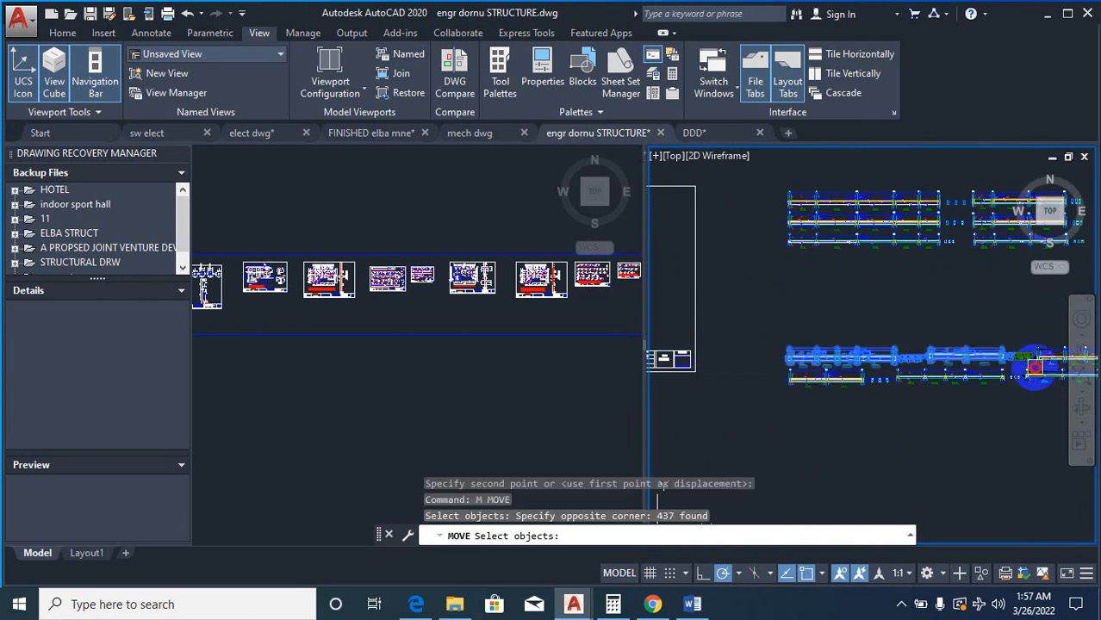
scroll(934, 374, "up", 6)
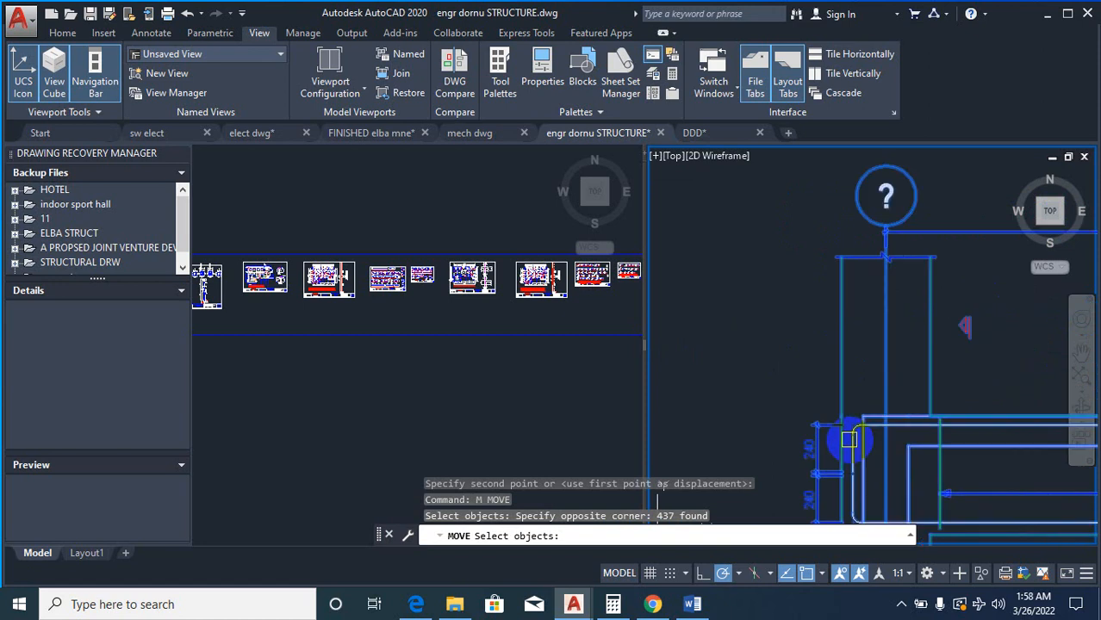
right_click(859, 427)
right_click(853, 423)
left_click(839, 405)
scroll(796, 459, "down", 8)
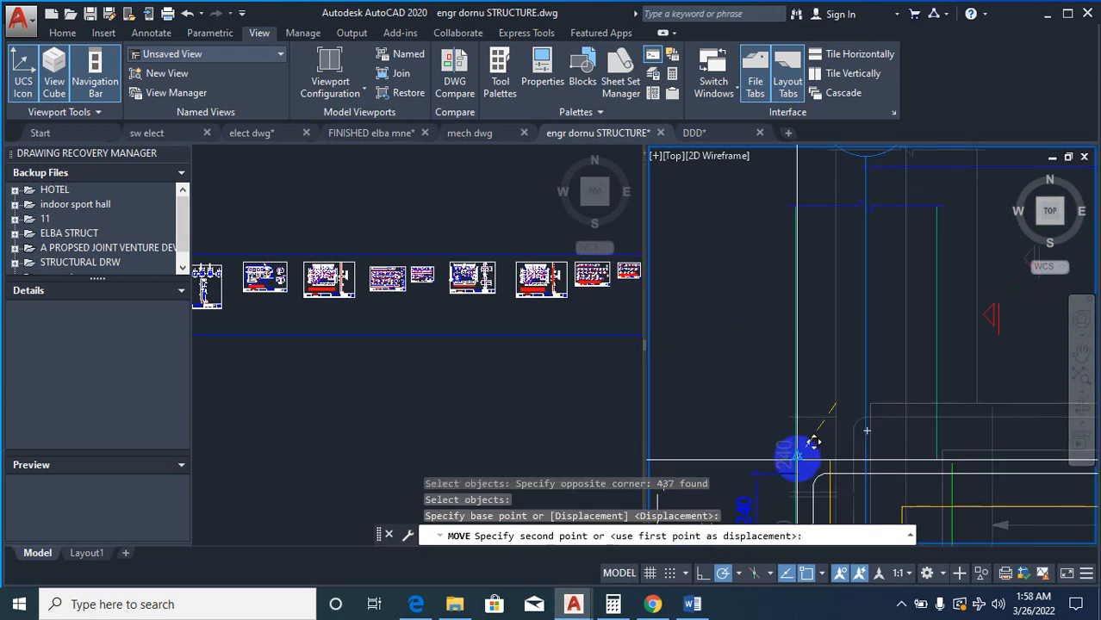
scroll(920, 405, "down", 6)
scroll(941, 319, "up", 6)
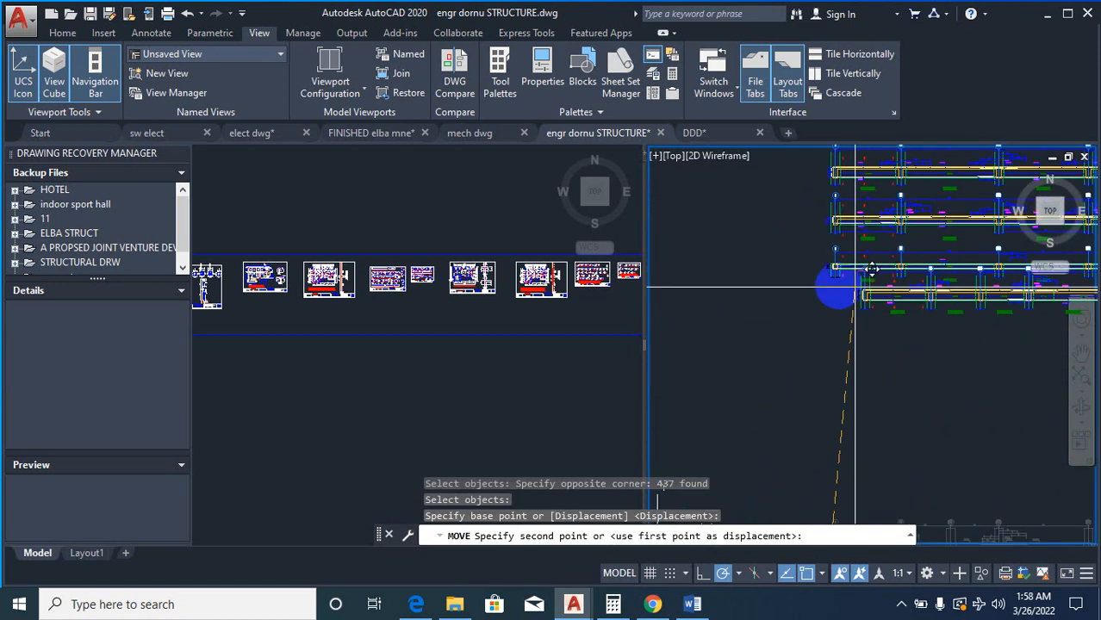
scroll(859, 245, "up", 5)
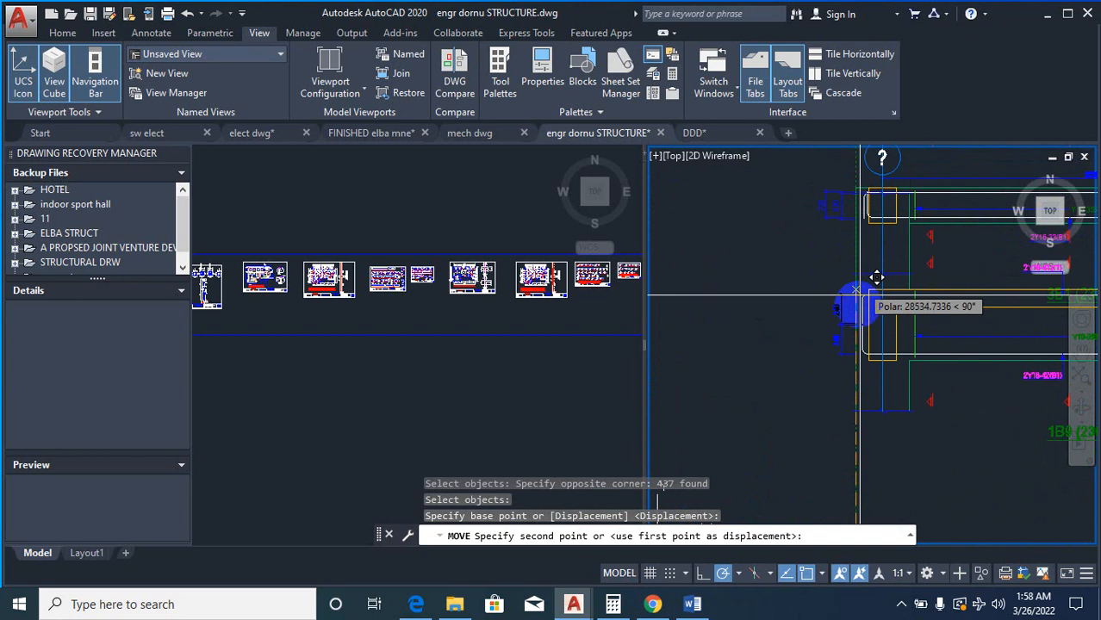
scroll(853, 462, "down", 3)
left_click(842, 448)
scroll(781, 361, "down", 5)
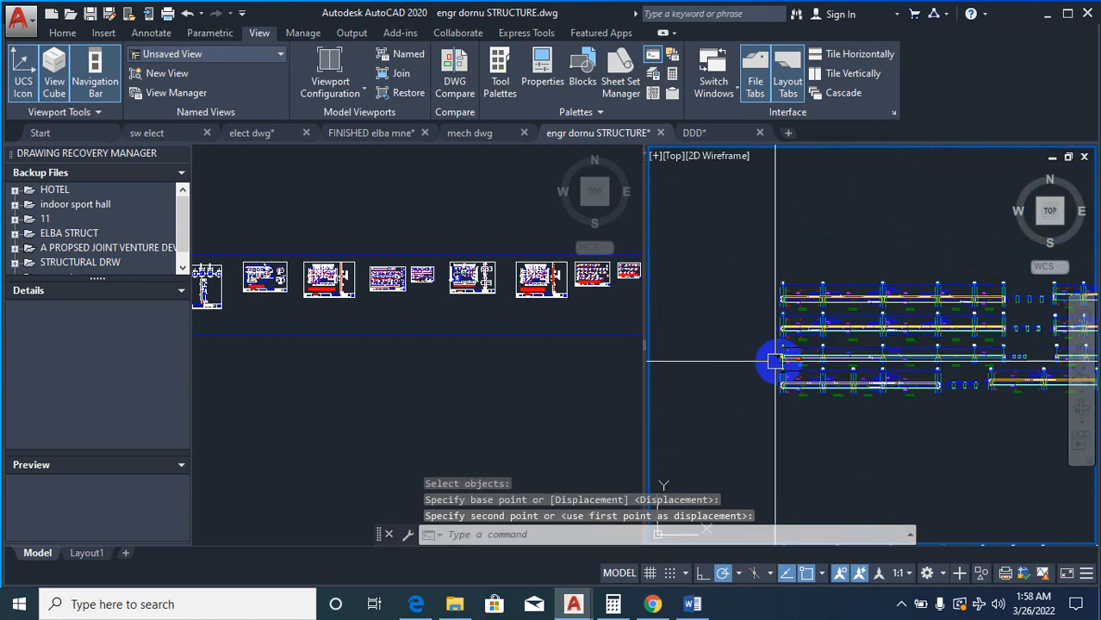
Step: Move the 1B13 (230x600) beam detail with its sections by its top corner at grid A5 to sit below the 3B6 (230x300) beam
scroll(776, 379, "up", 5)
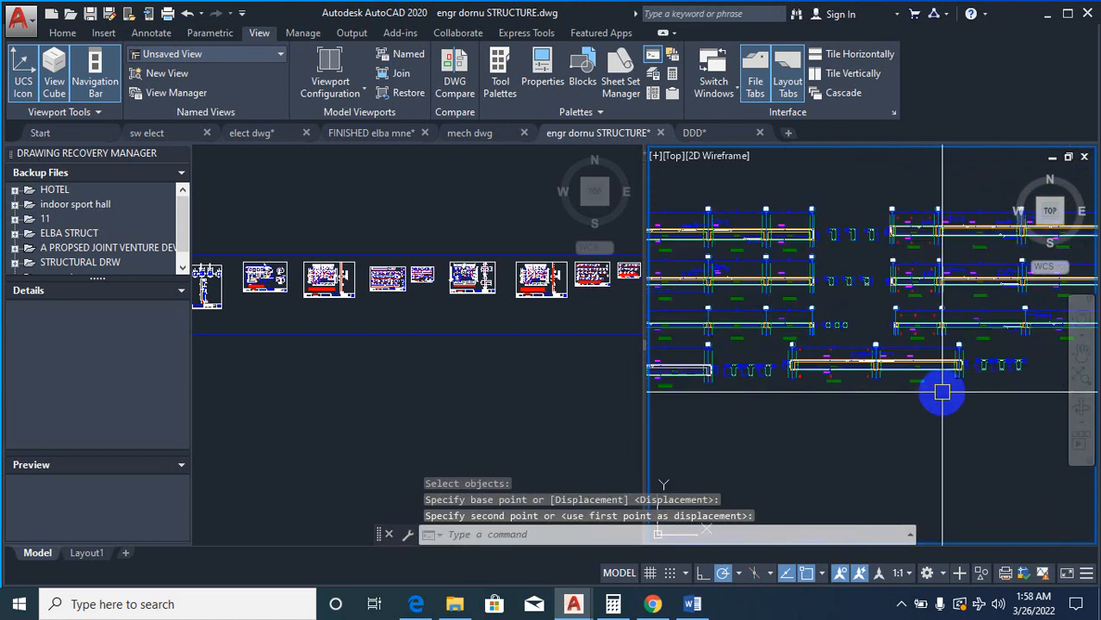
type("m")
key("Return")
scroll(793, 363, "up", 5)
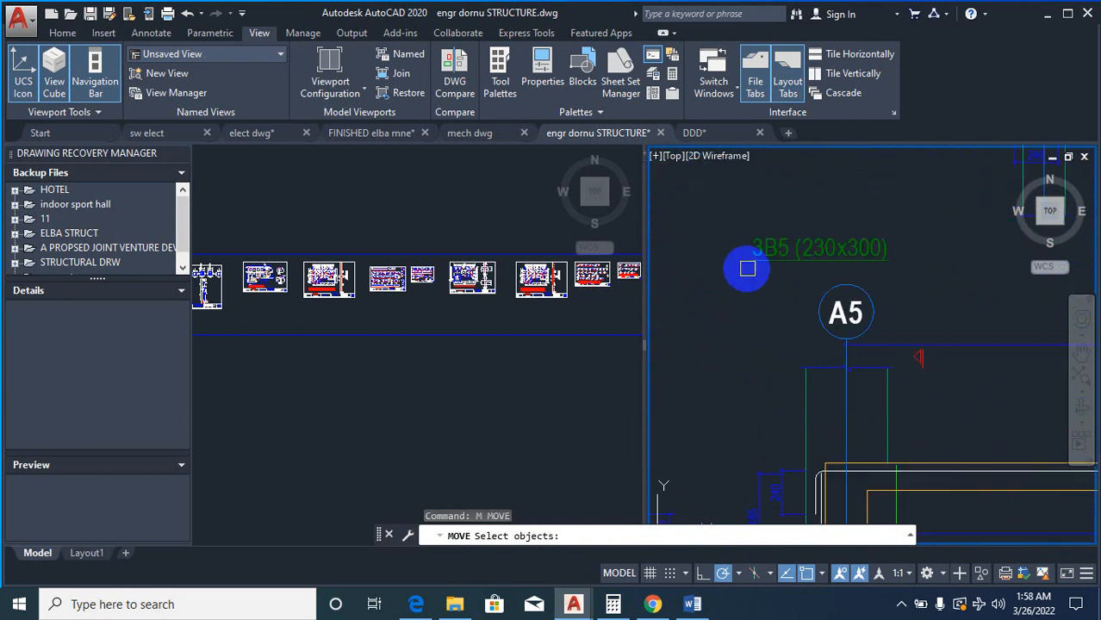
left_click(747, 269)
scroll(848, 345, "down", 5)
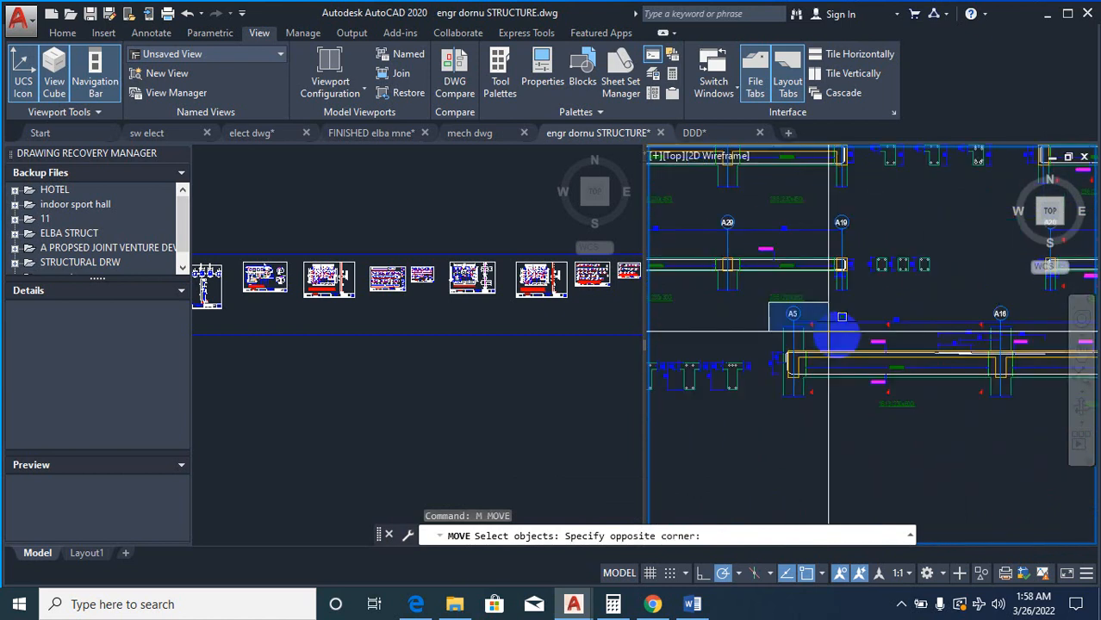
scroll(1007, 407, "down", 3)
left_click(995, 415)
scroll(888, 428, "up", 5)
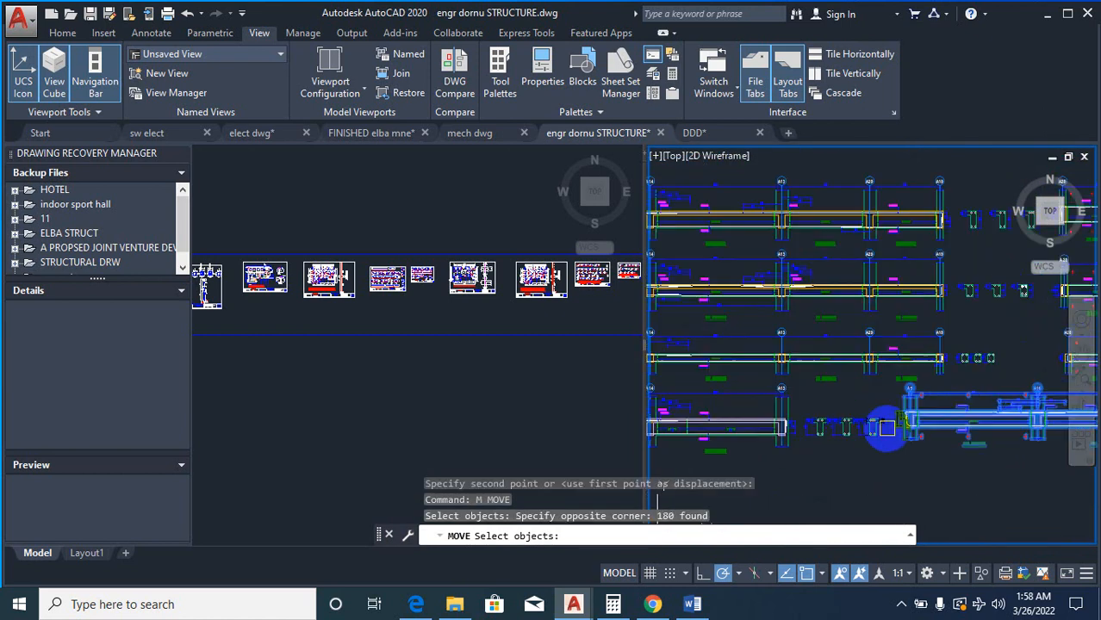
scroll(888, 424, "up", 5)
right_click(957, 389)
right_click(957, 389)
left_click(946, 380)
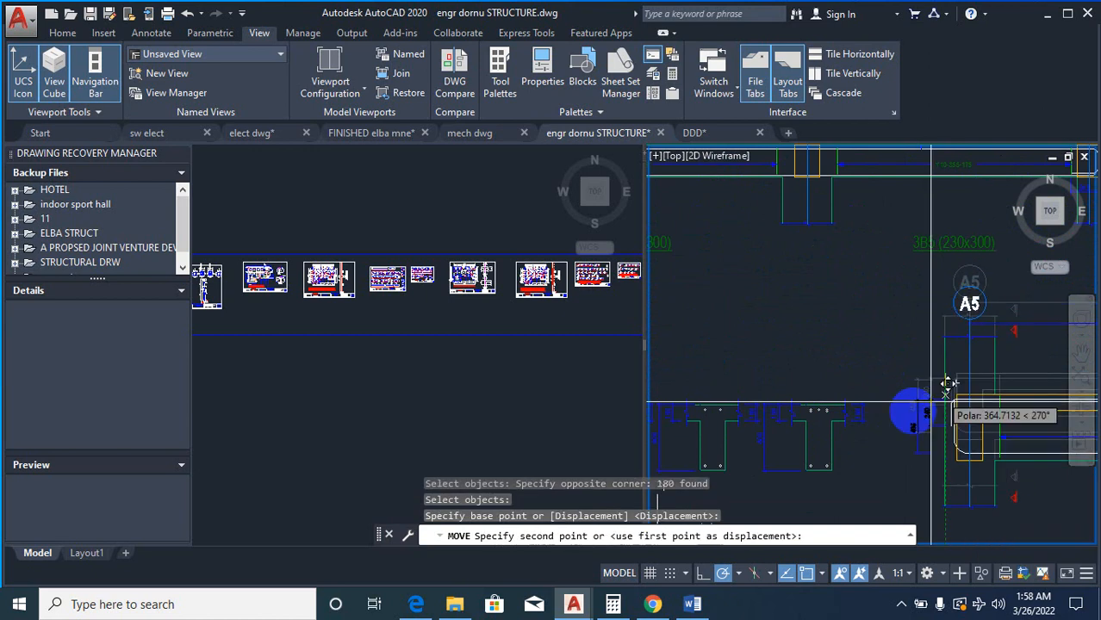
scroll(923, 402, "down", 5)
scroll(1008, 384, "up", 5)
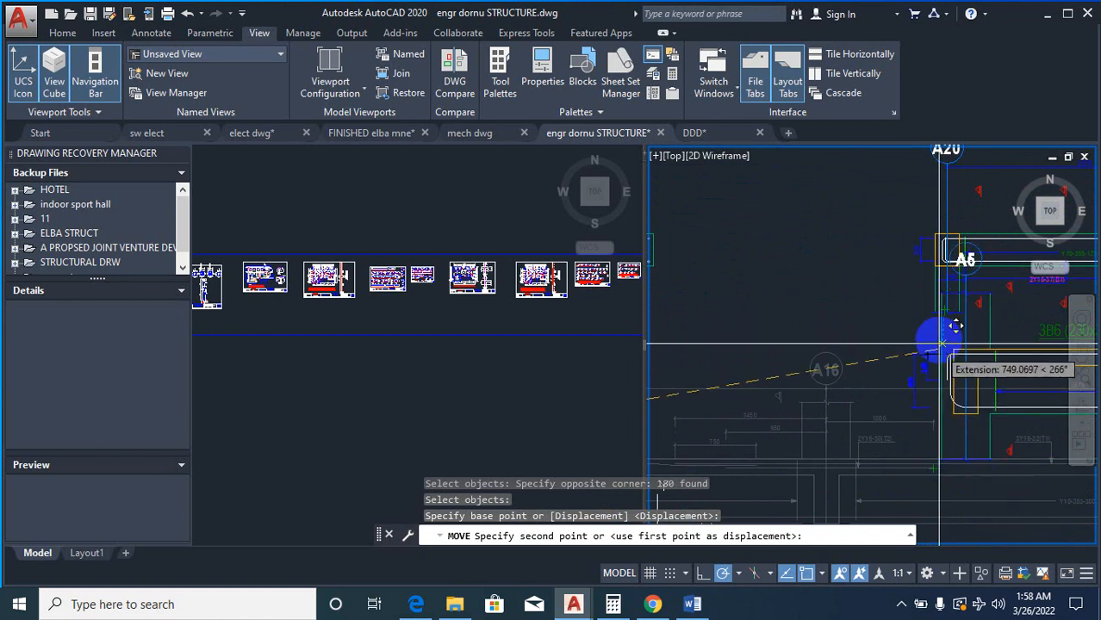
scroll(954, 325, "down", 4)
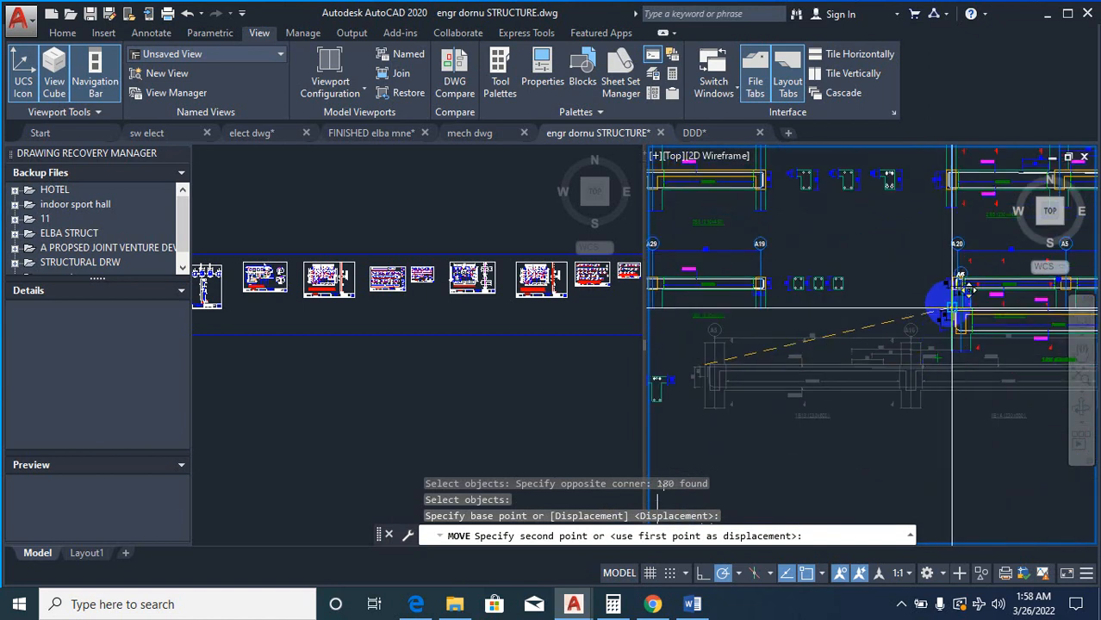
scroll(952, 306, "up", 2)
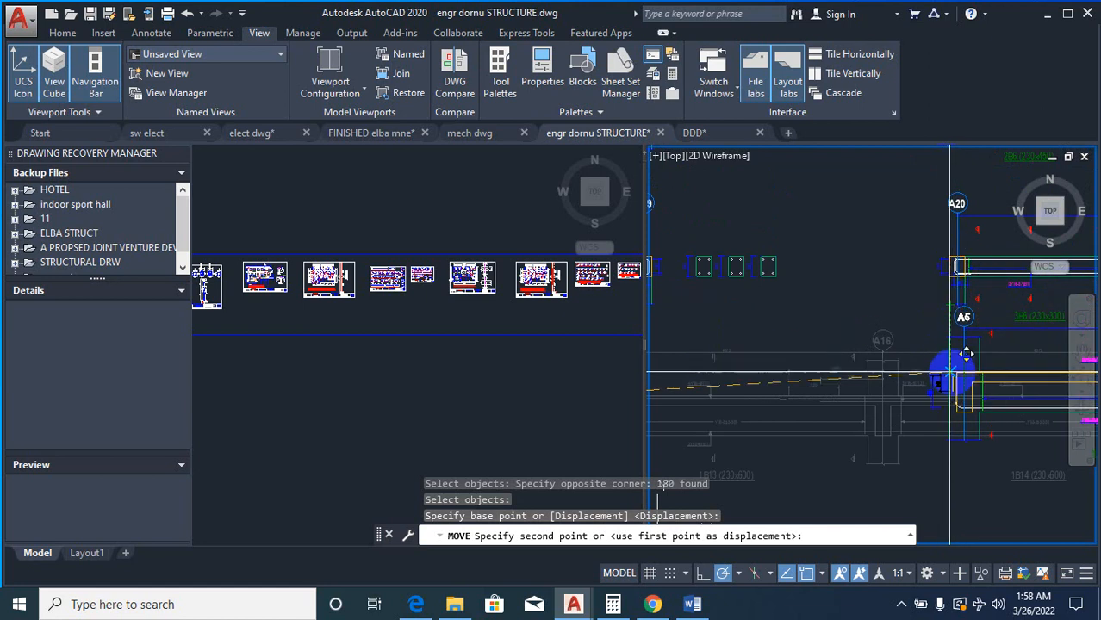
left_click(953, 396)
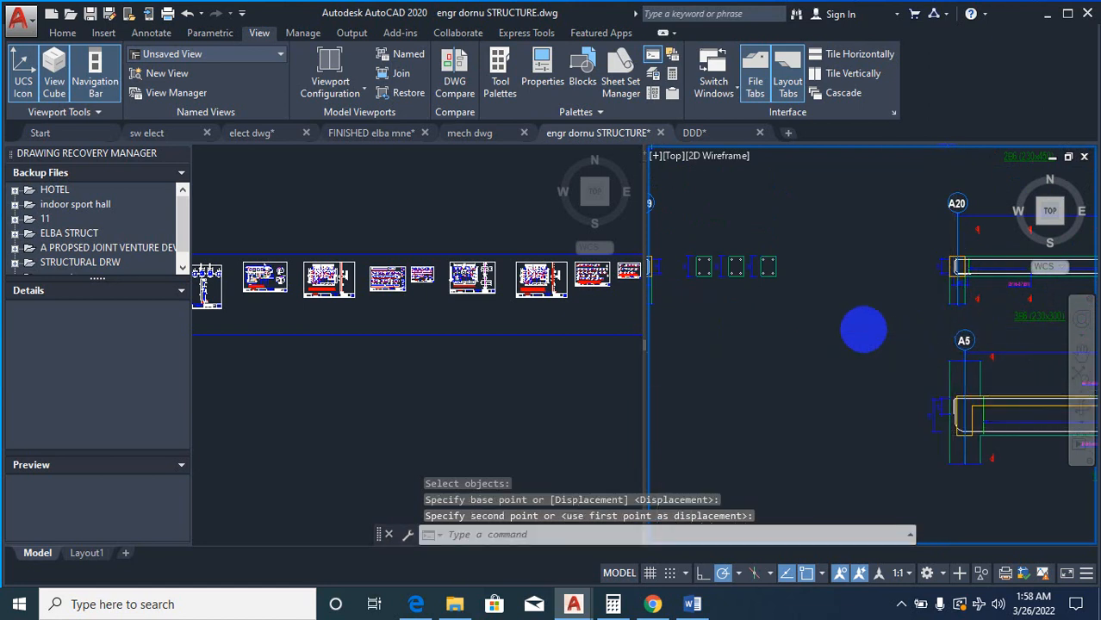
Step: Move the 2B9 beam detail with its sections below the 1B13 beam, aligned with the second column's starting edge
scroll(864, 330, "down", 5)
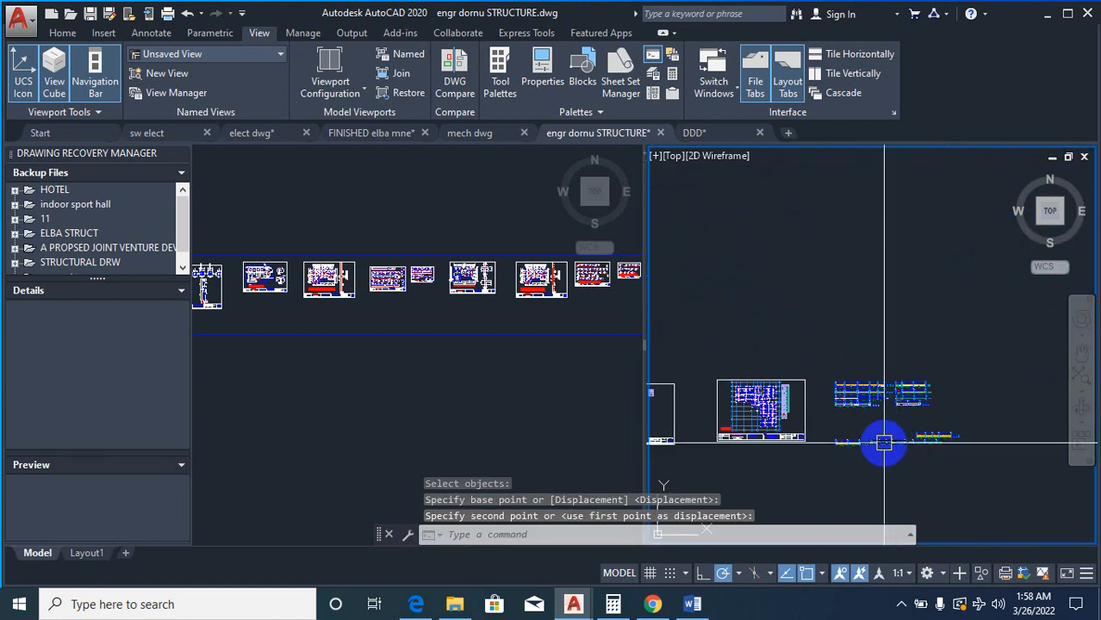
scroll(944, 439, "up", 4)
type("m")
key("Return")
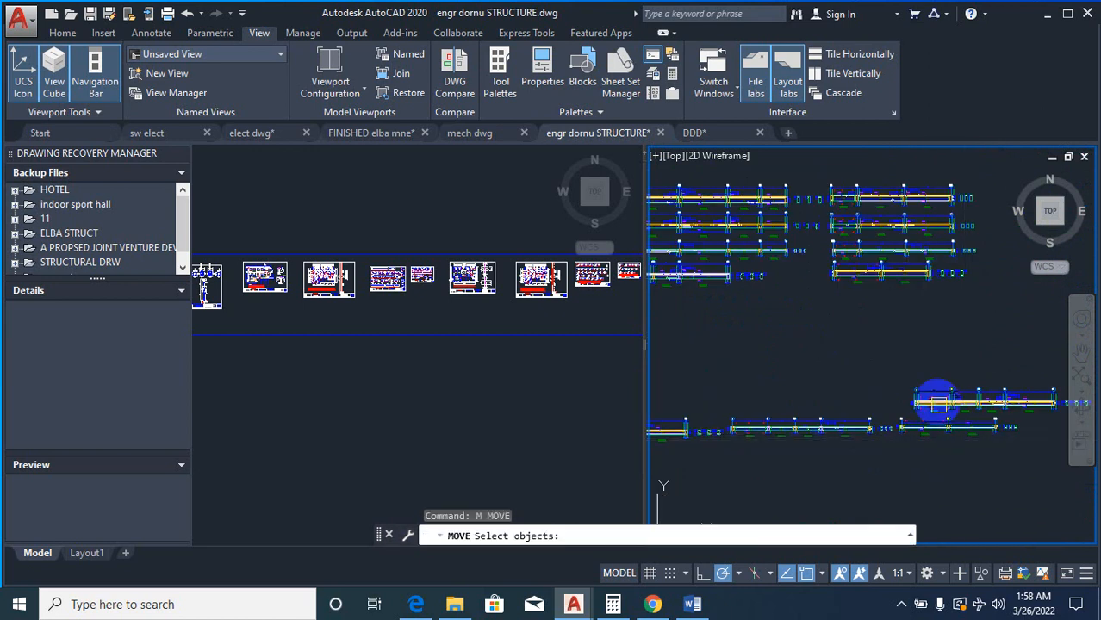
scroll(871, 379, "up", 2)
scroll(891, 401, "down", 3)
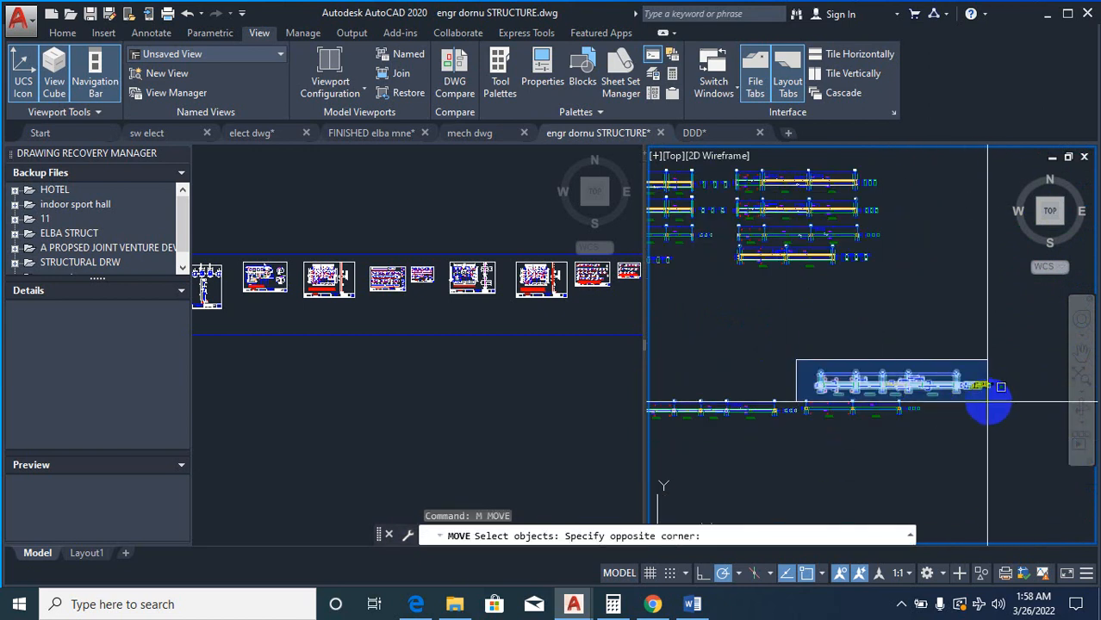
left_click(1003, 396)
scroll(720, 336, "up", 5)
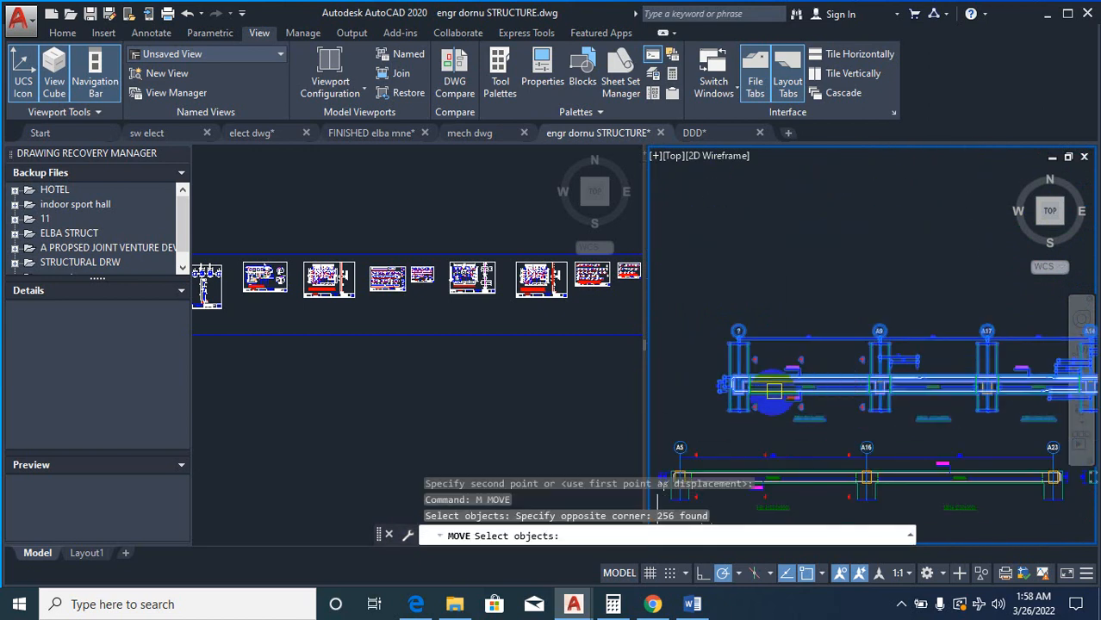
key("Return")
right_click(716, 323)
left_click(762, 329)
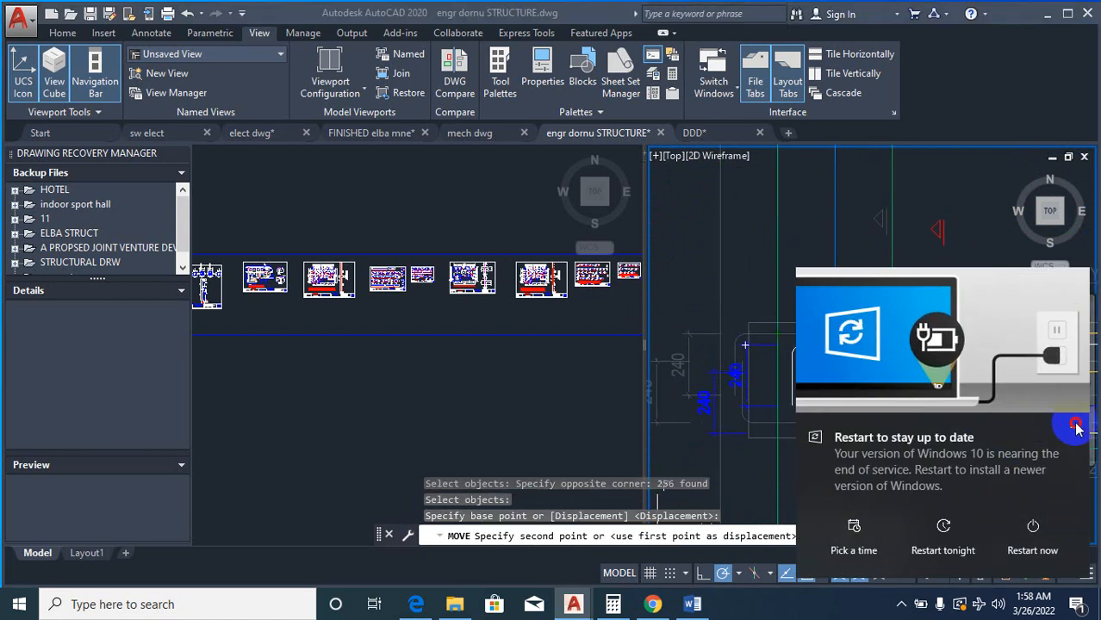
scroll(1008, 335, "down", 3)
scroll(849, 167, "up", 4)
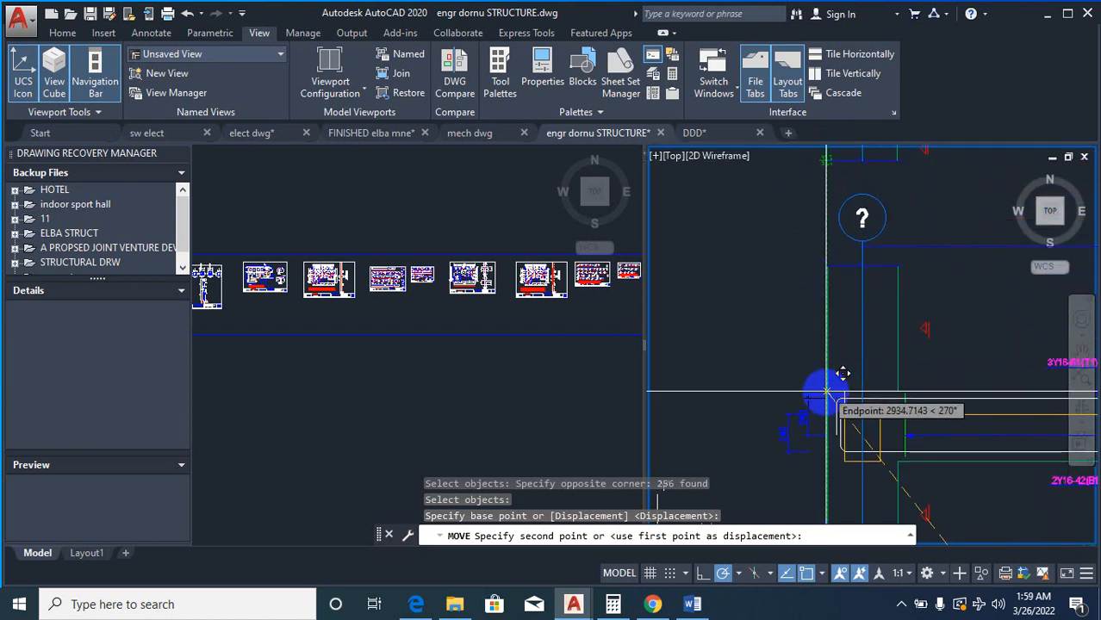
left_click(791, 360)
scroll(757, 336, "down", 12)
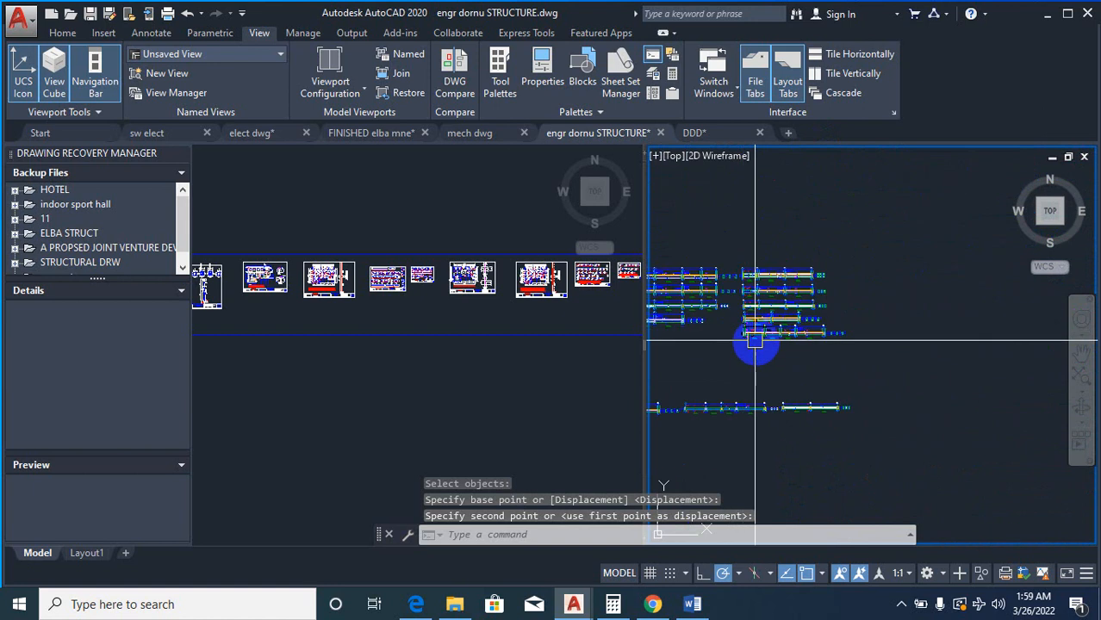
Step: Move the 2B9 beam detail with its sections into the first column below the 1B9 beam, aligned with the column's starting edge
scroll(732, 341, "up", 5)
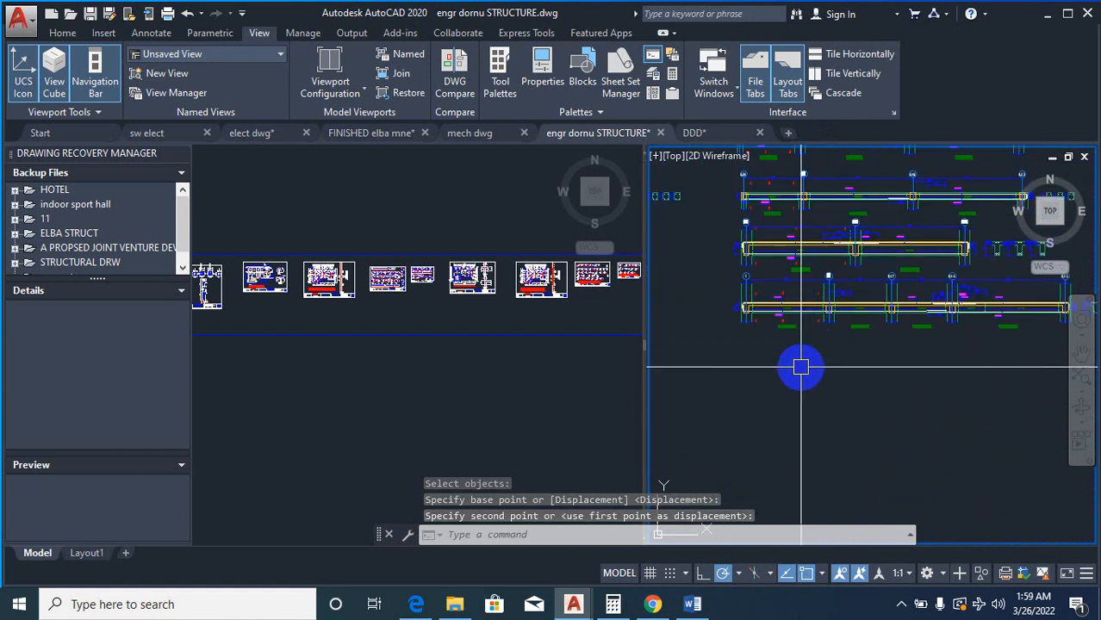
type("m")
key("Return")
scroll(747, 286, "up", 4)
scroll(736, 284, "down", 2)
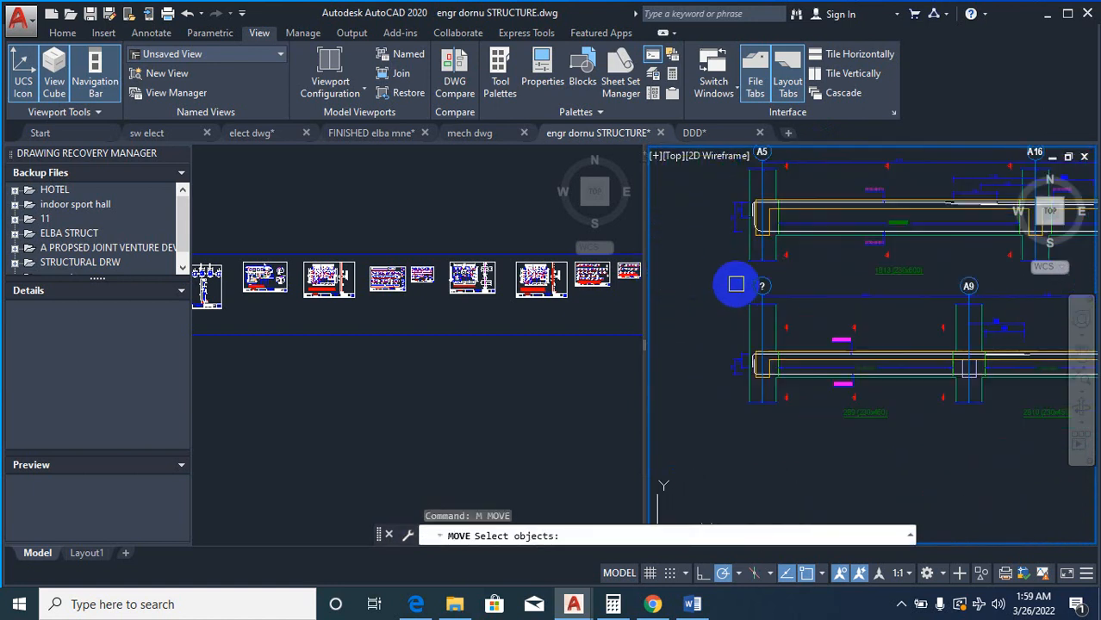
left_click(687, 270)
scroll(776, 379, "down", 2)
left_click(744, 320)
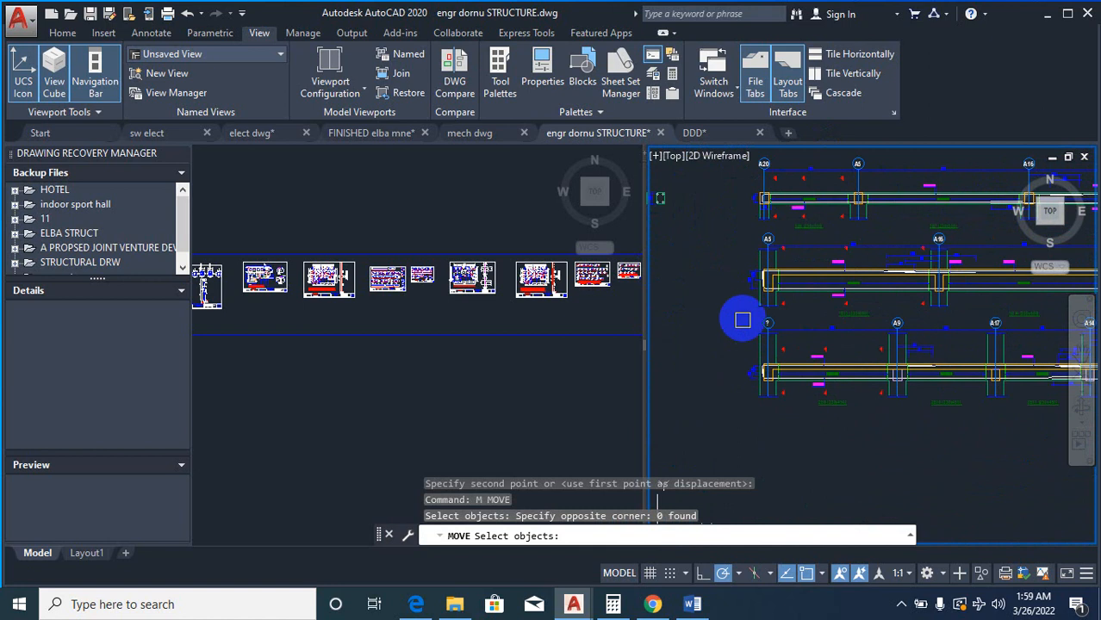
scroll(745, 322, "up", 4)
left_click(841, 390)
scroll(910, 438, "down", 3)
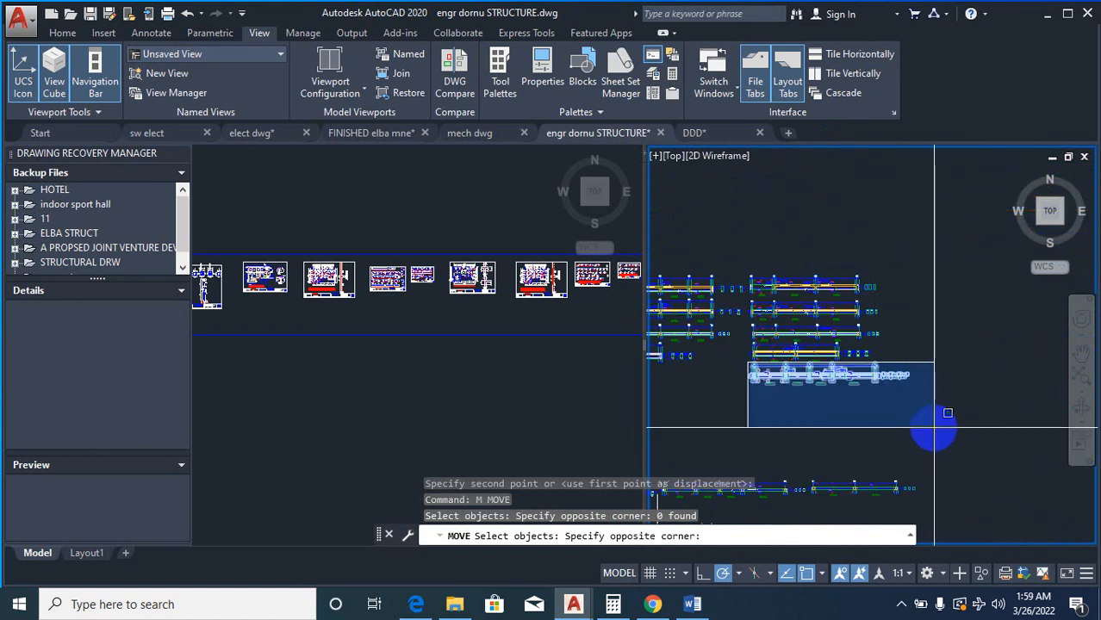
left_click(743, 380)
scroll(742, 381, "up", 15)
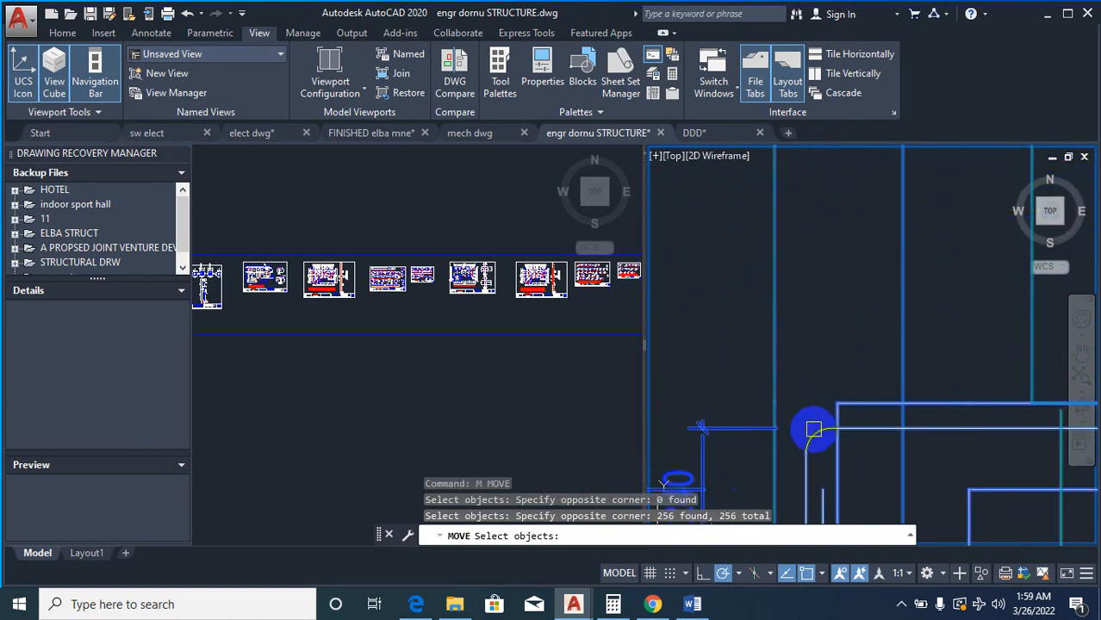
right_click(812, 427)
right_click(800, 418)
left_click(771, 403)
scroll(799, 387, "down", 6)
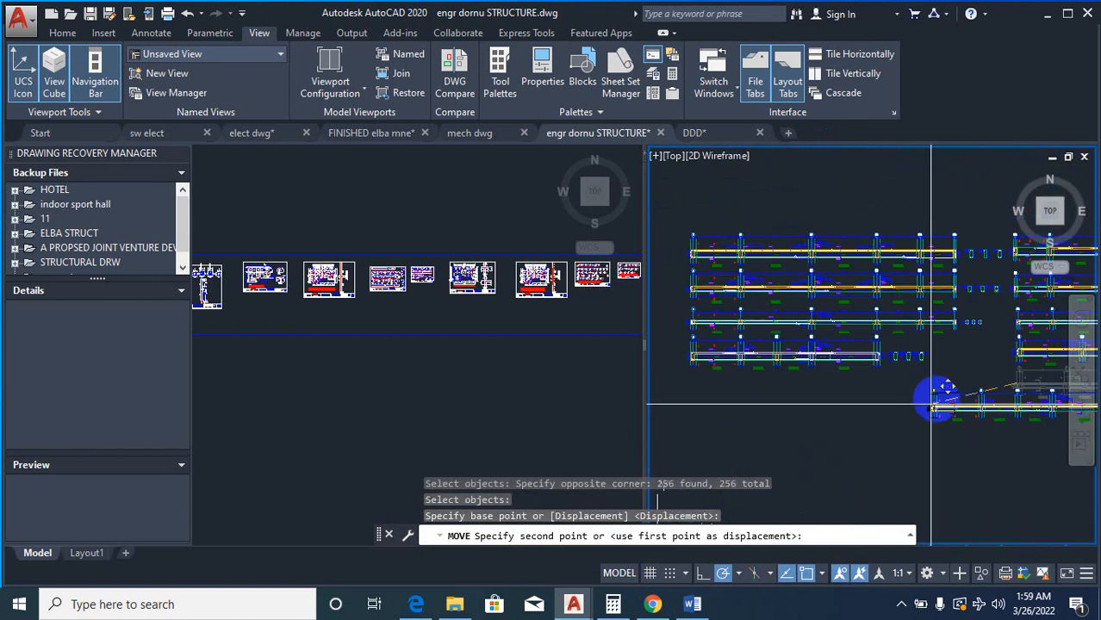
scroll(787, 380, "up", 10)
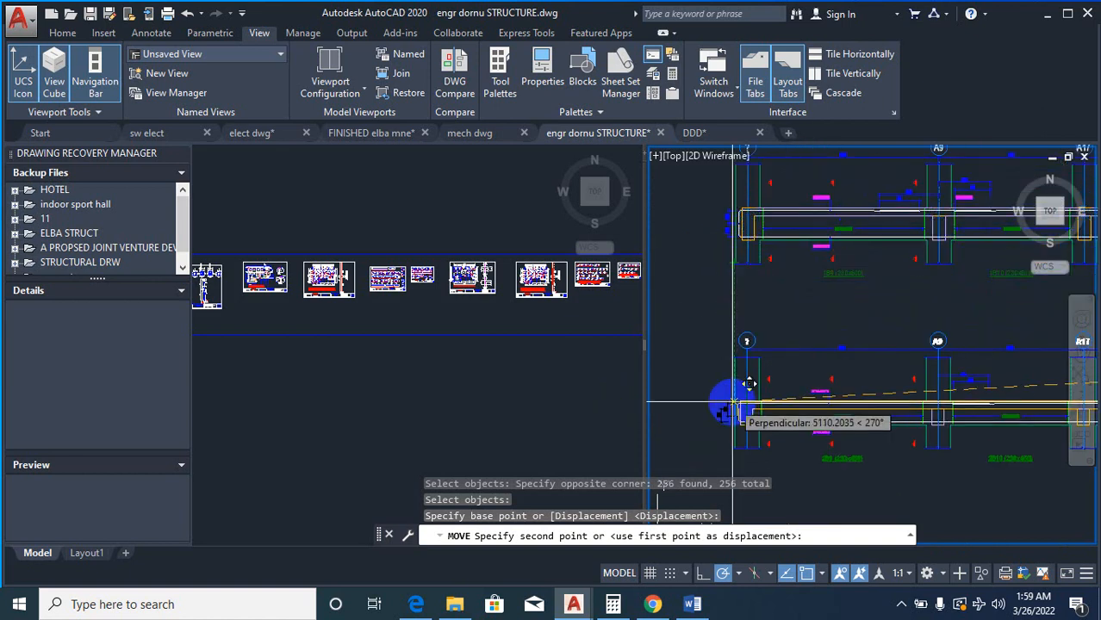
left_click(729, 365)
scroll(818, 296, "down", 5)
scroll(808, 366, "up", 4)
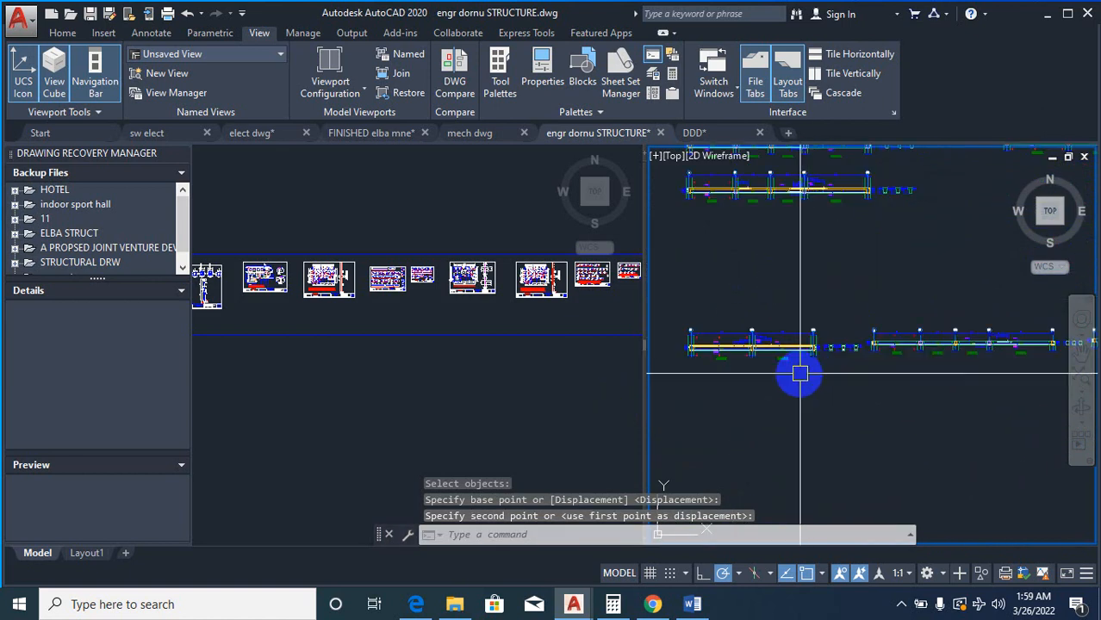
scroll(799, 374, "down", 2)
scroll(796, 392, "down", 2)
scroll(860, 352, "up", 2)
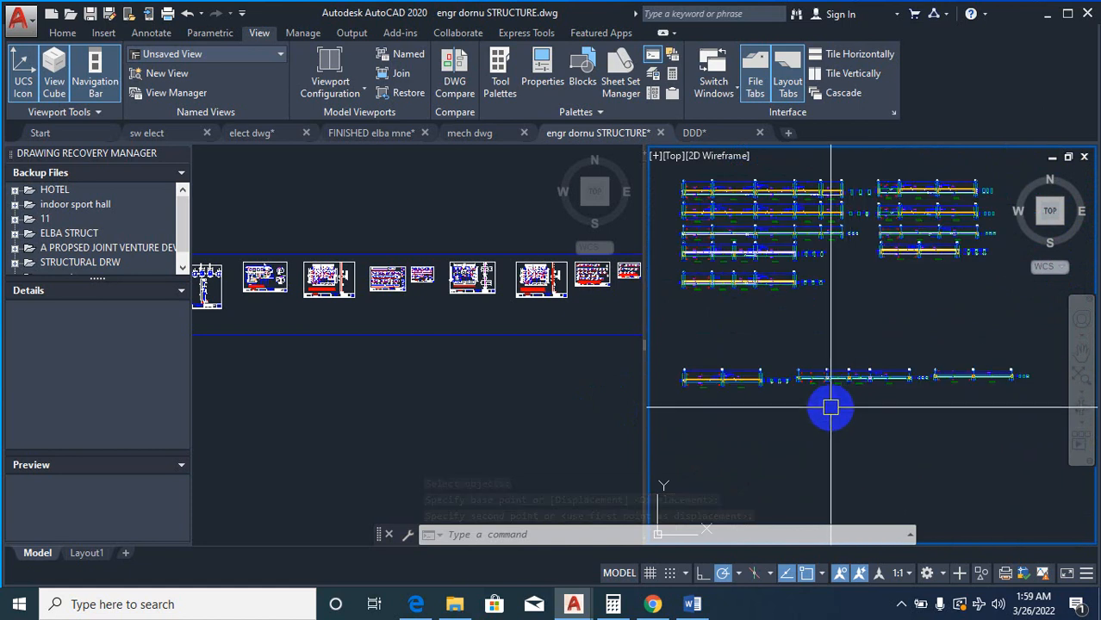
type("m")
key("Return")
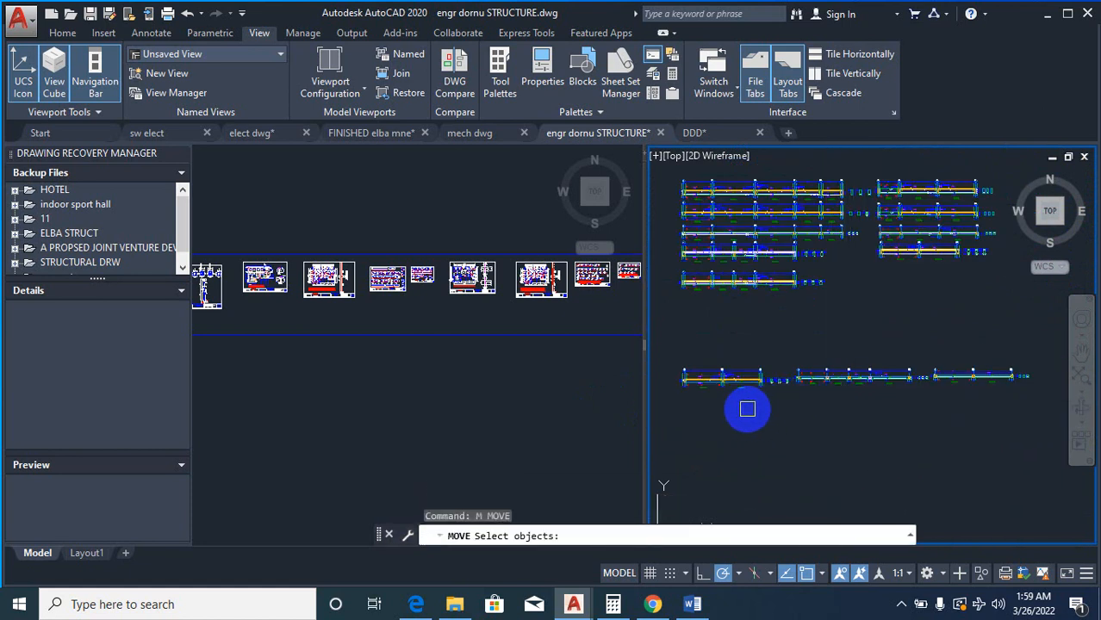
scroll(801, 403, "up", 2)
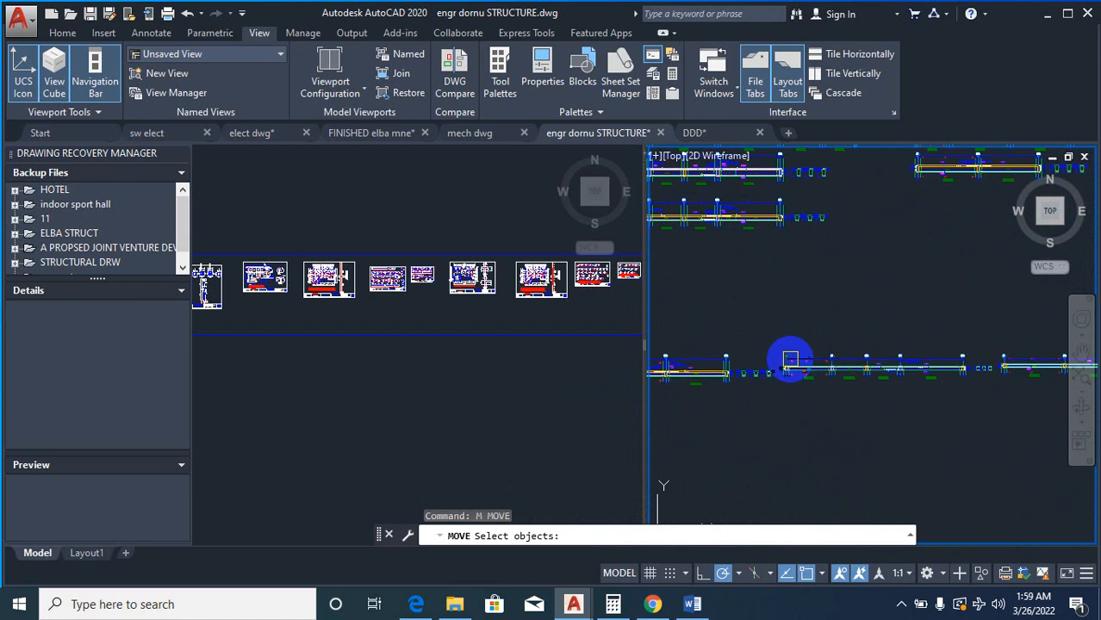
left_click(771, 330)
scroll(840, 438, "down", 2)
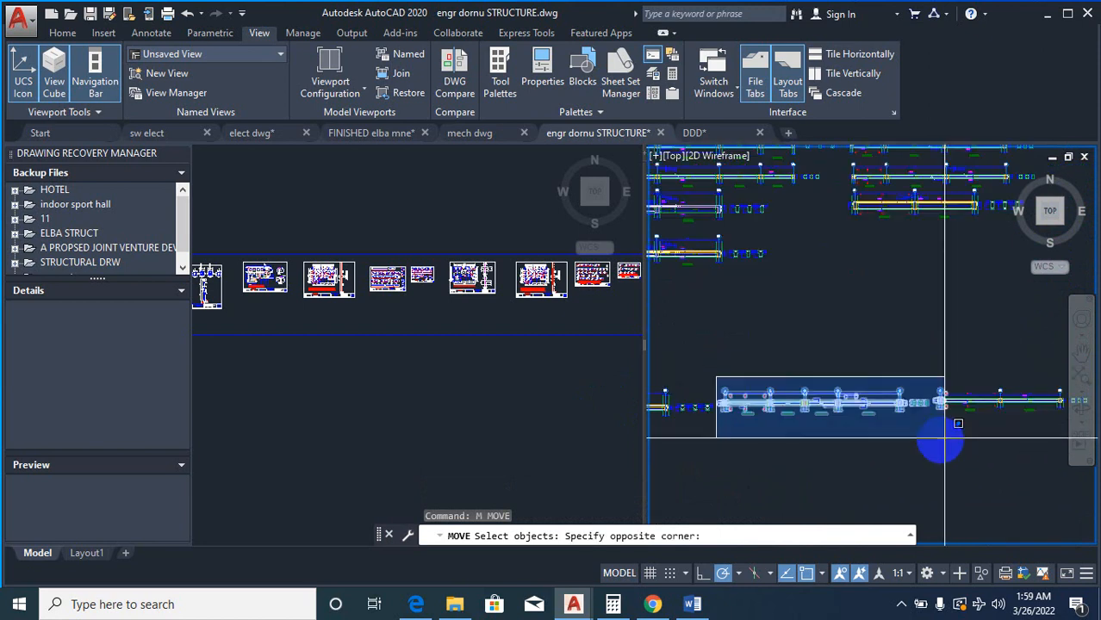
scroll(935, 436, "up", 2)
scroll(927, 431, "down", 2)
left_click(930, 427)
scroll(716, 384, "up", 4)
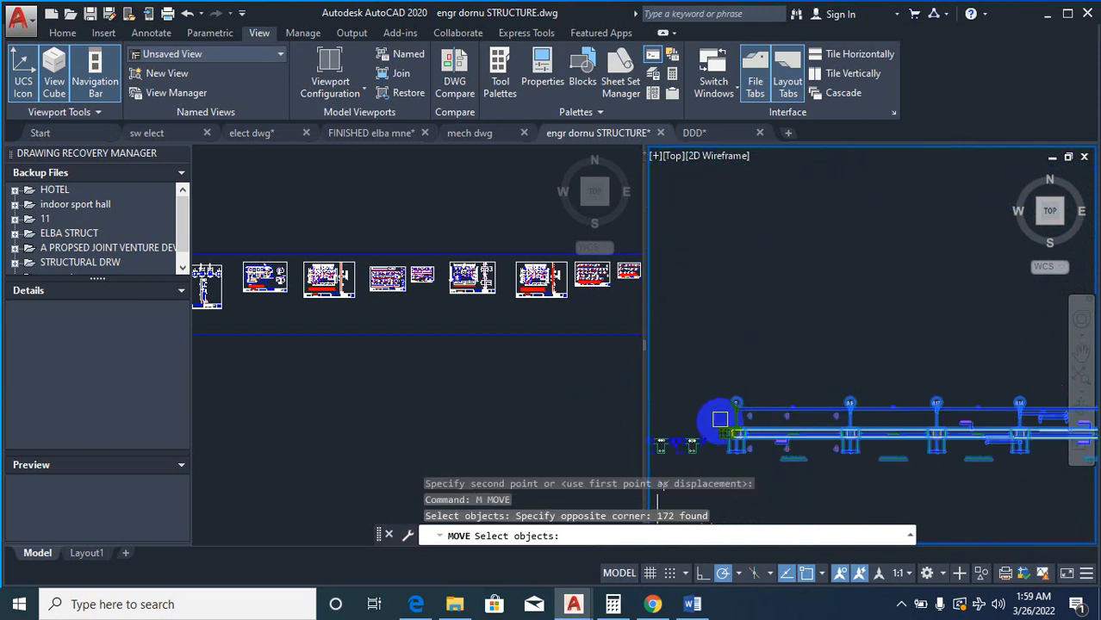
scroll(722, 422, "up", 5)
right_click(776, 451)
right_click(776, 450)
left_click(765, 439)
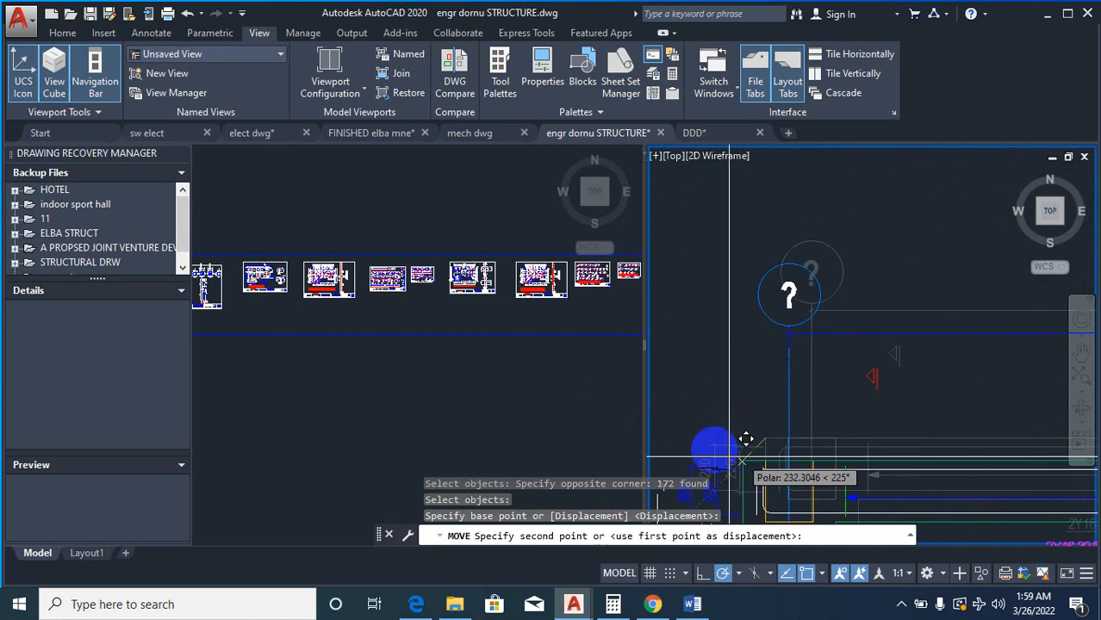
scroll(745, 439, "down", 5)
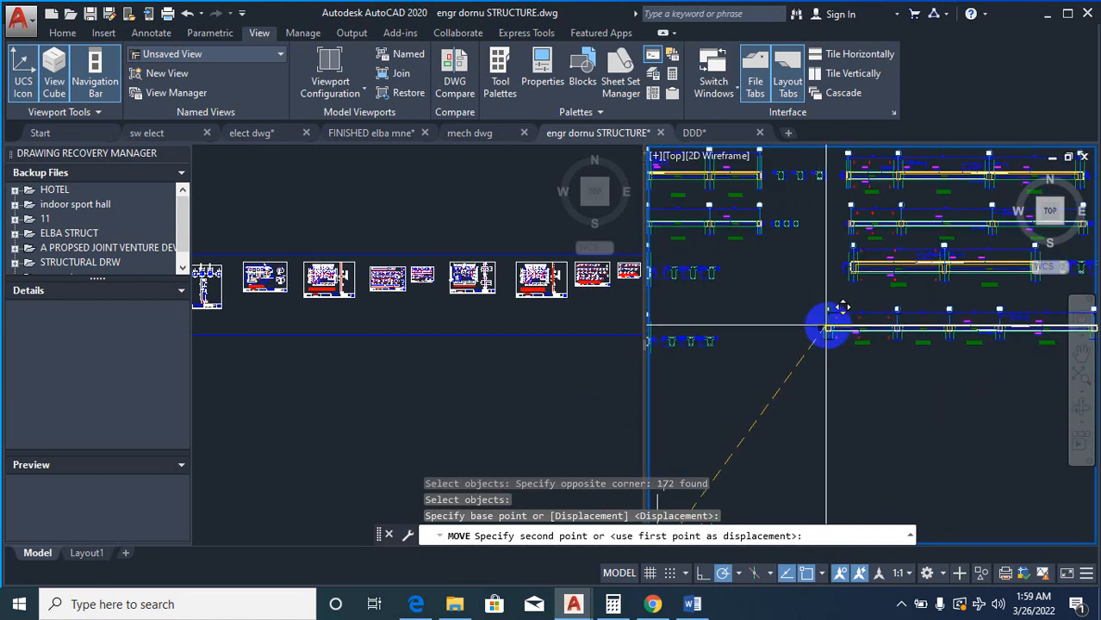
scroll(827, 323, "up", 4)
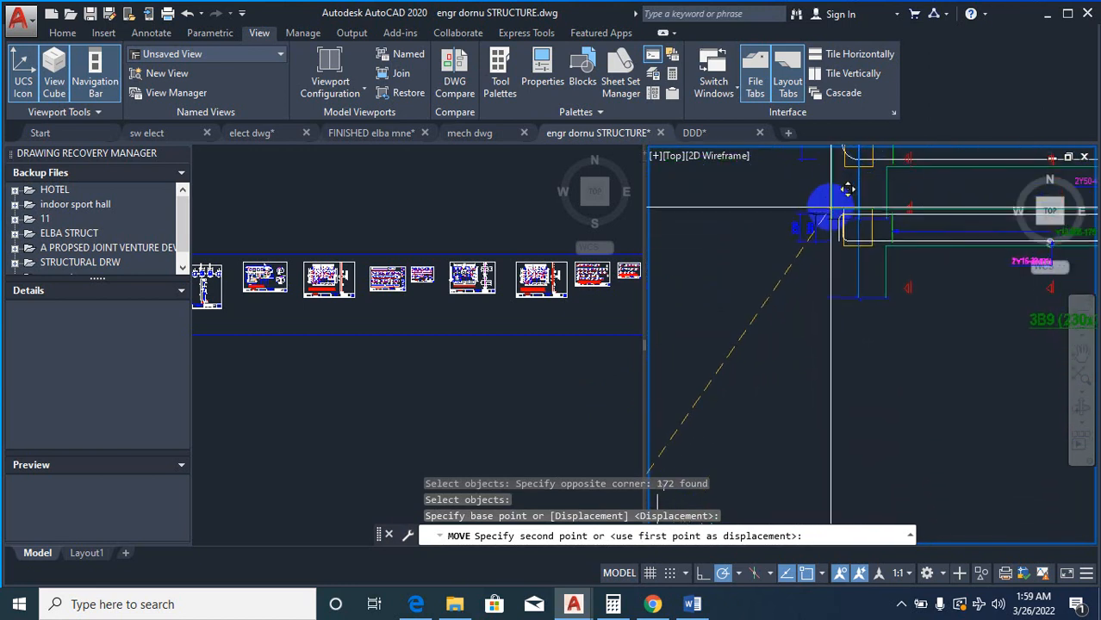
scroll(833, 241, "down", 3)
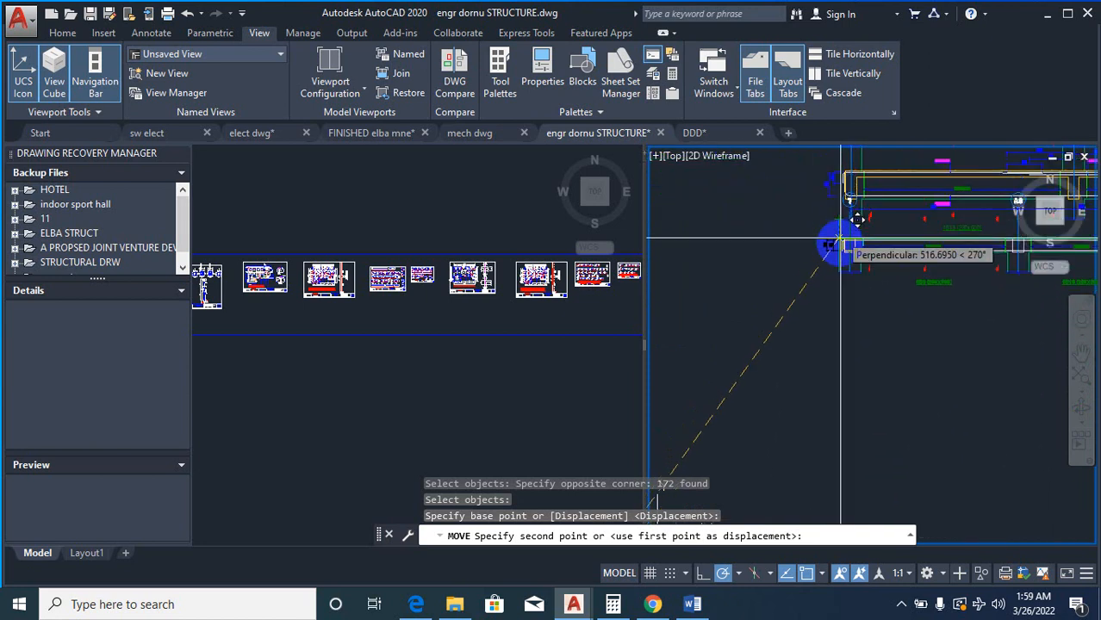
scroll(846, 263, "down", 2)
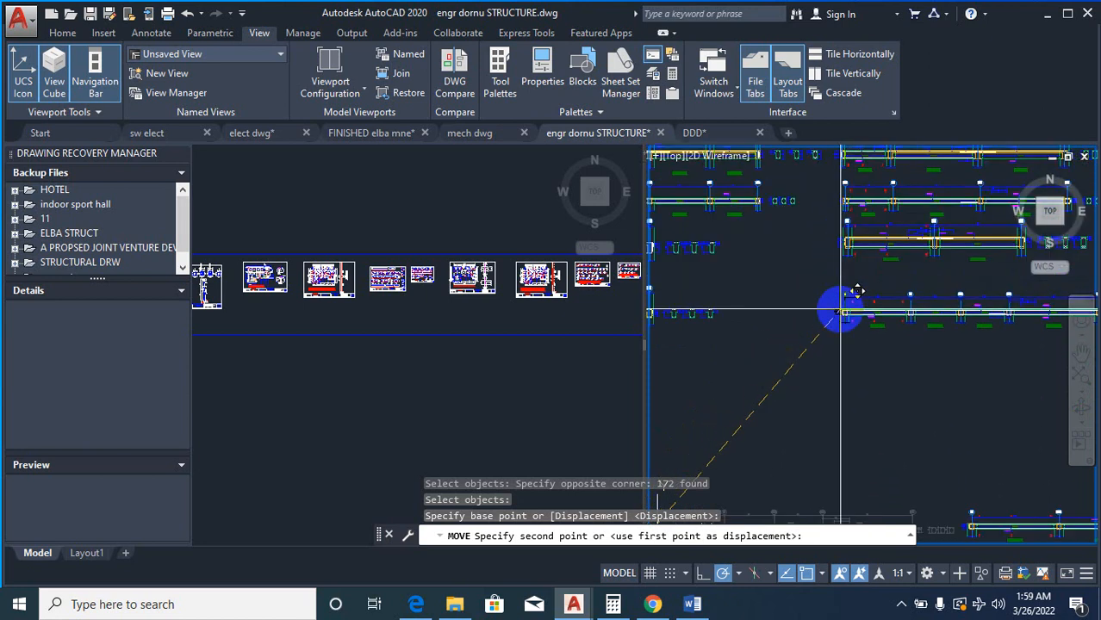
scroll(862, 251, "down", 3)
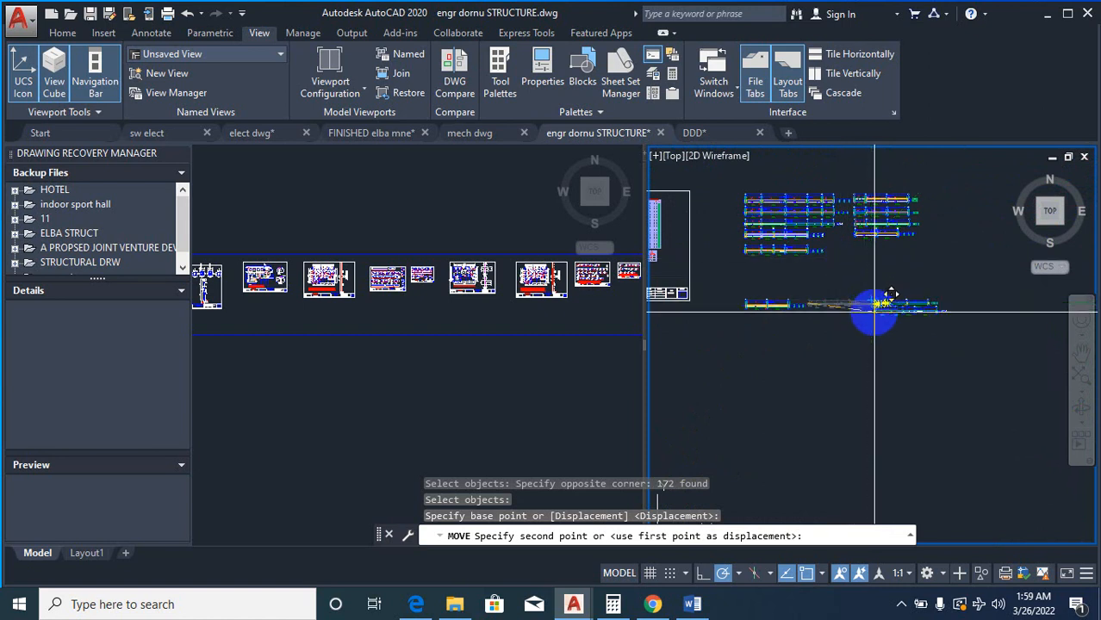
key("Escape")
Step: Move the 2B13 beam detail with its sections by its top corner at grid A5 into the fifth row, beside the 2B9 beam's sections
scroll(775, 321, "up", 2)
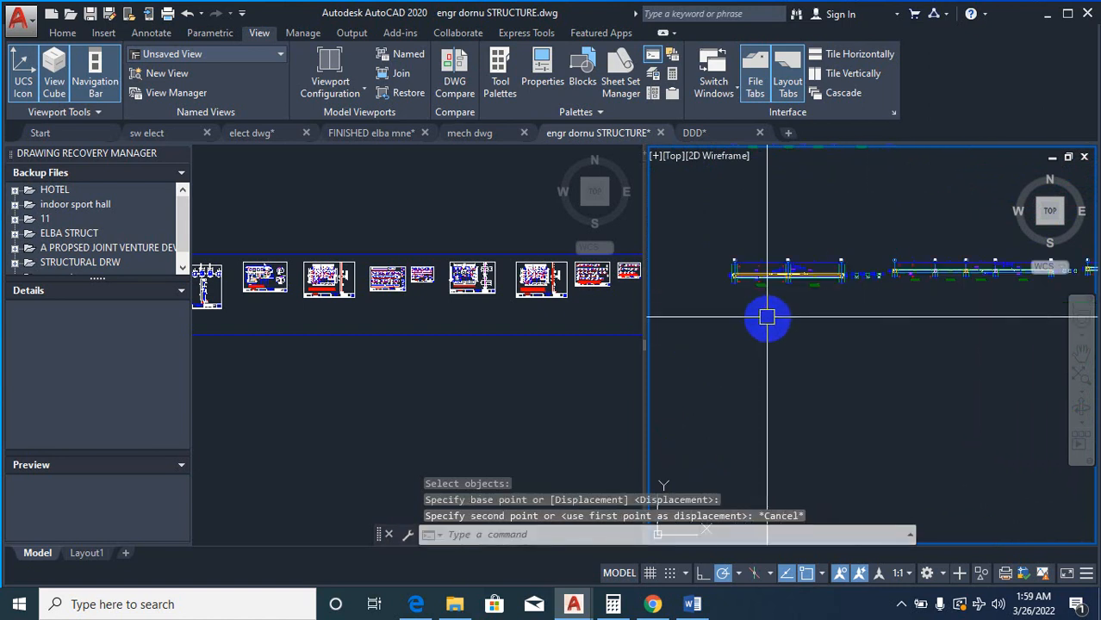
type("m")
key("Return")
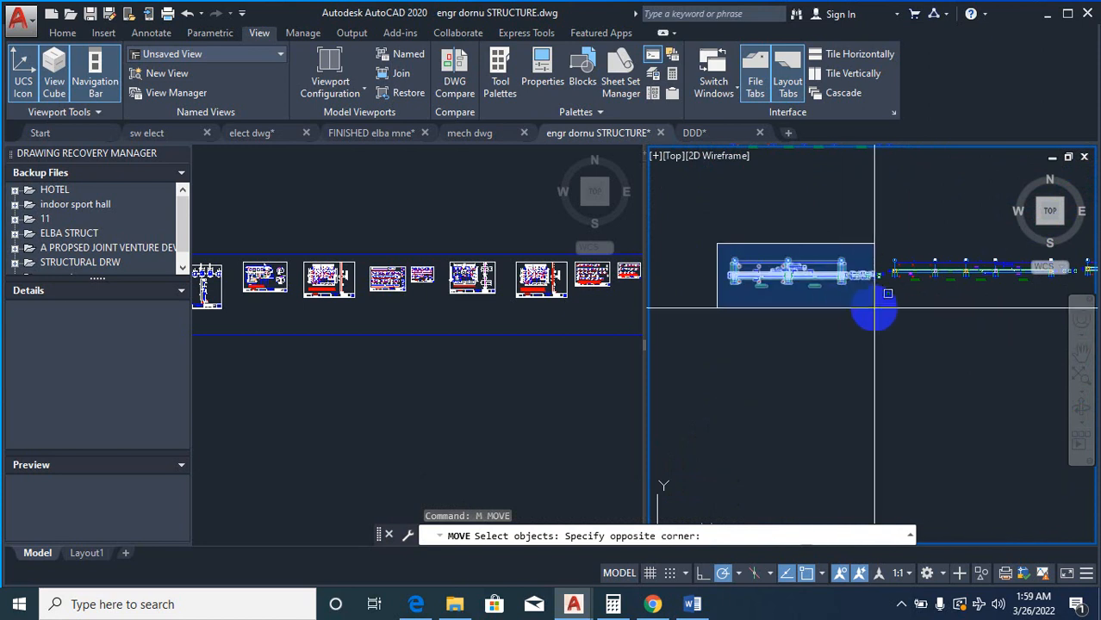
left_click(887, 312)
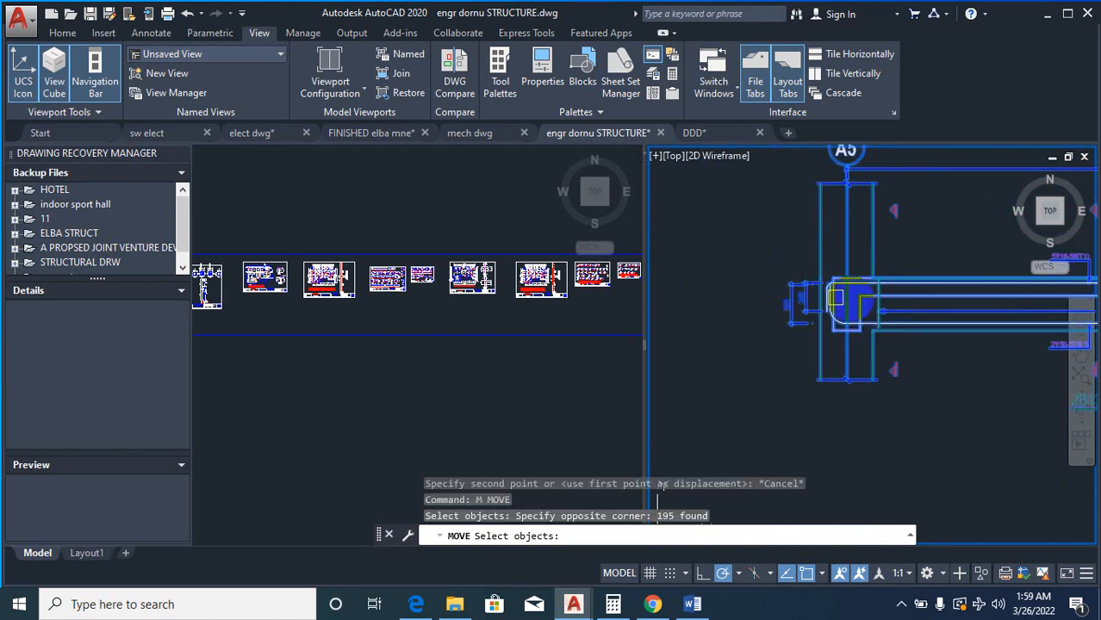
right_click(827, 282)
right_click(827, 283)
left_click(820, 278)
scroll(782, 353, "down", 10)
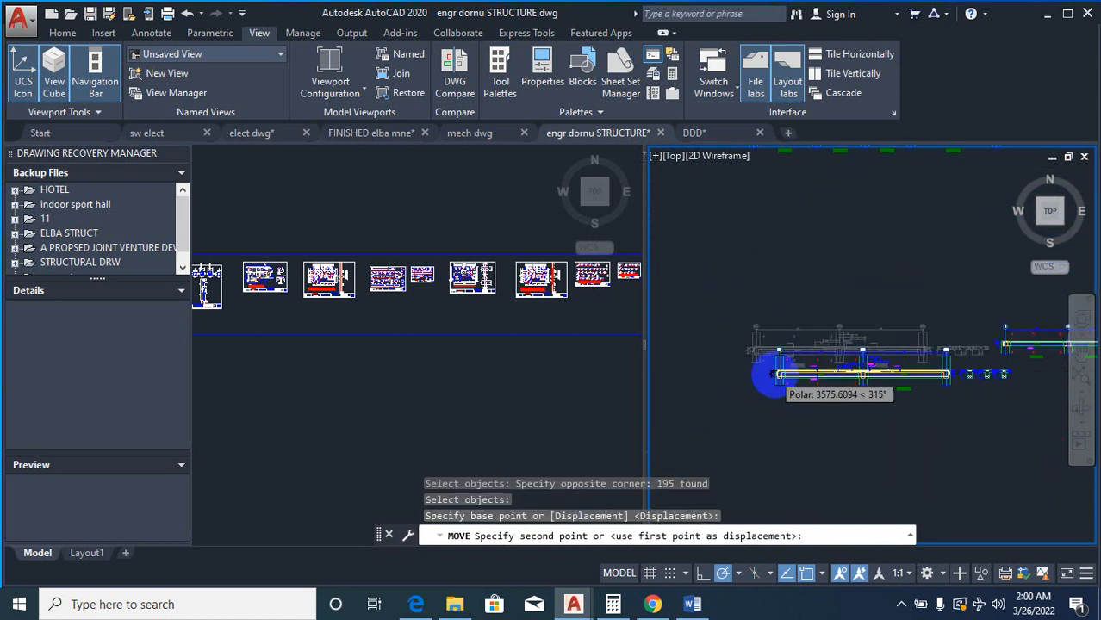
scroll(880, 285, "up", 8)
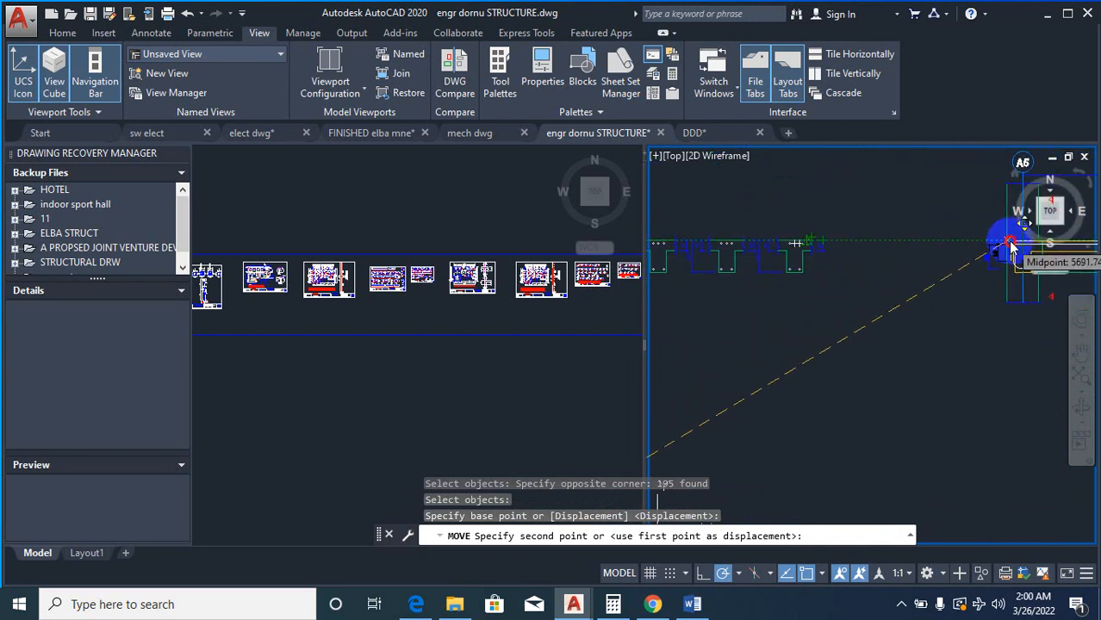
scroll(873, 293, "down", 7)
scroll(873, 293, "up", 5)
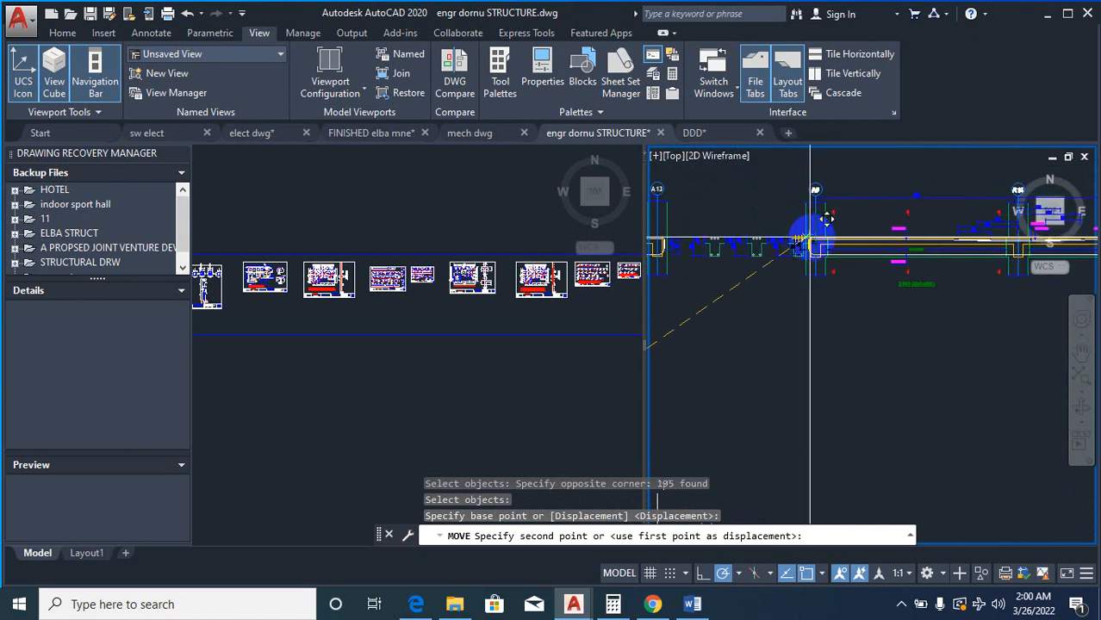
left_click(945, 235)
scroll(780, 292, "down", 5)
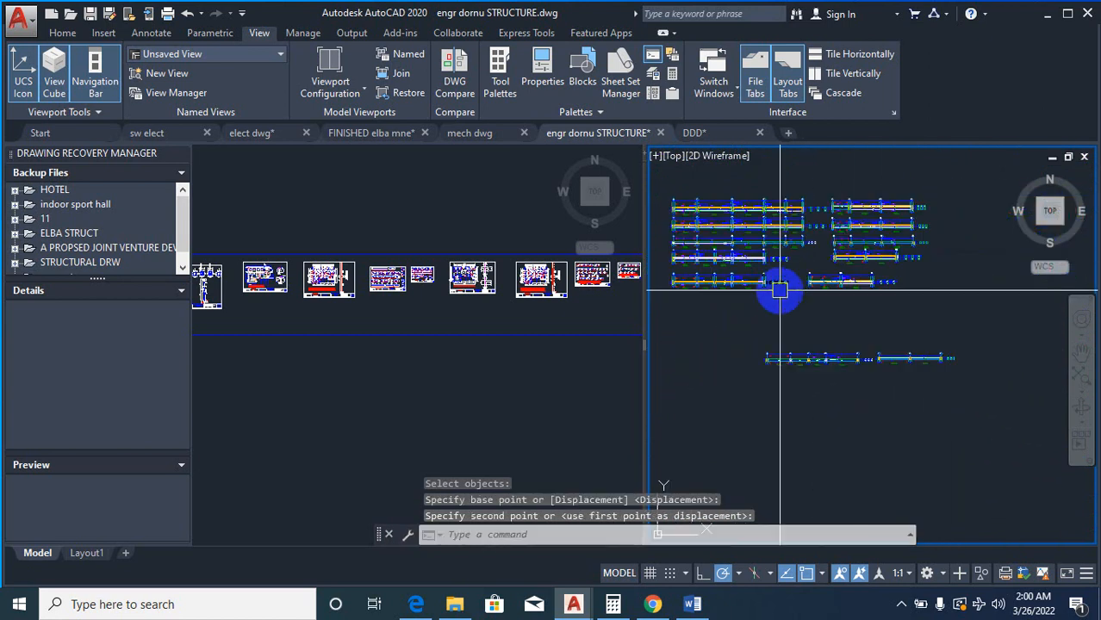
scroll(843, 282, "up", 2)
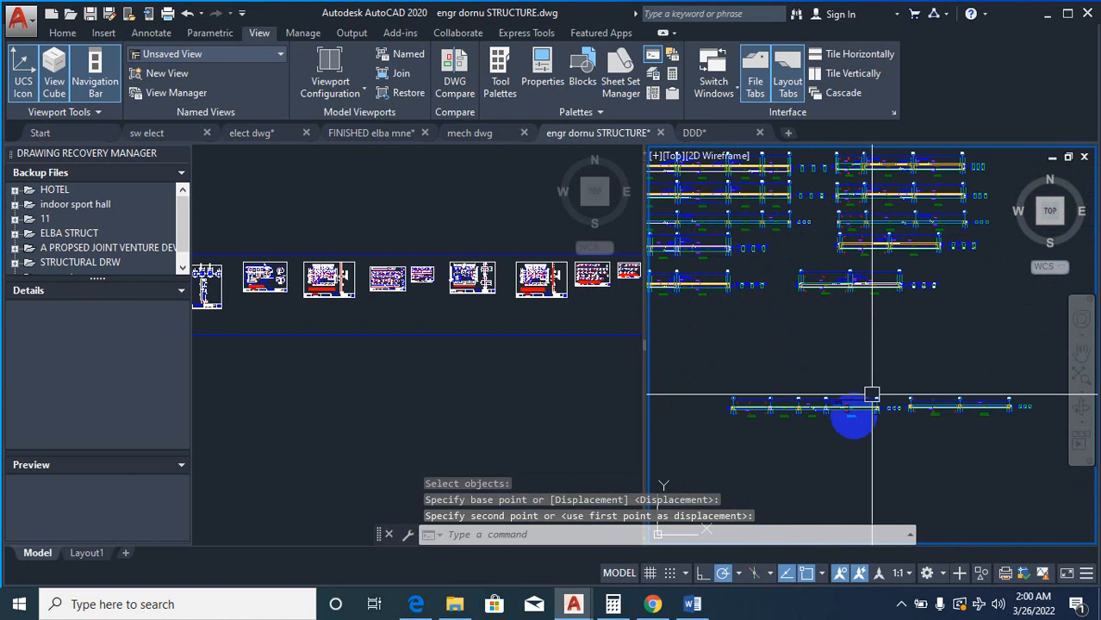
scroll(970, 345, "up", 2)
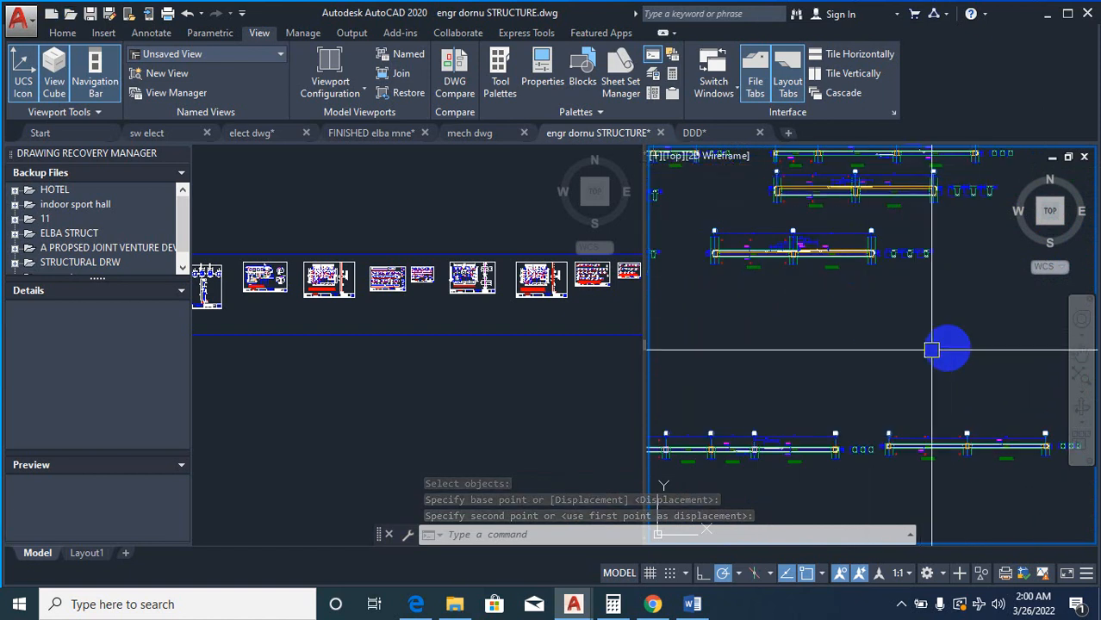
scroll(971, 348, "down", 3)
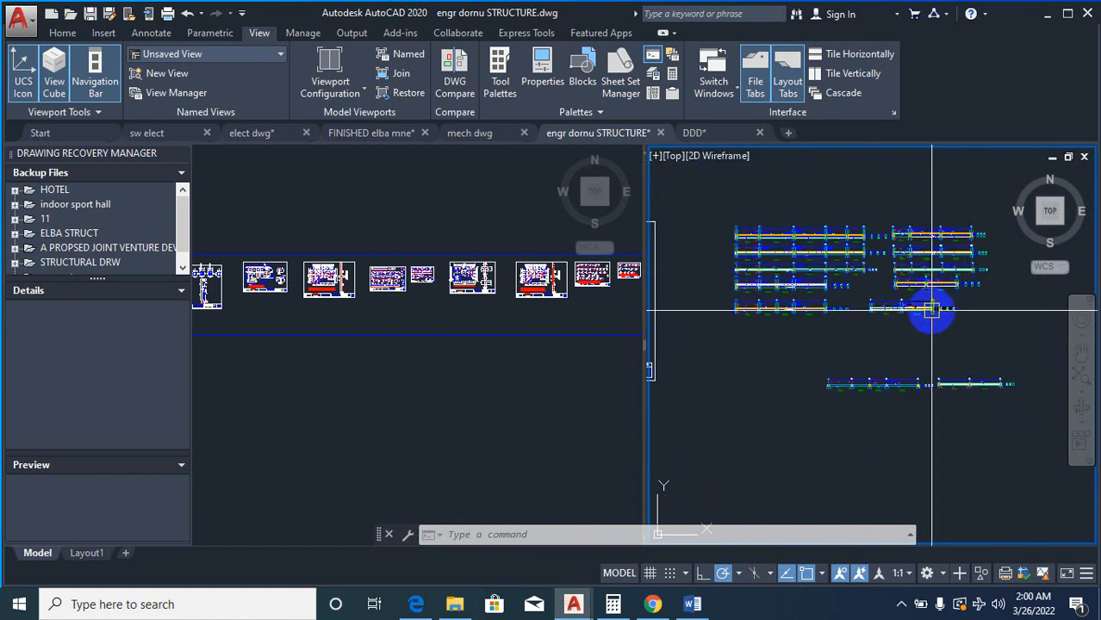
scroll(932, 311, "up", 1)
scroll(863, 247, "up", 1)
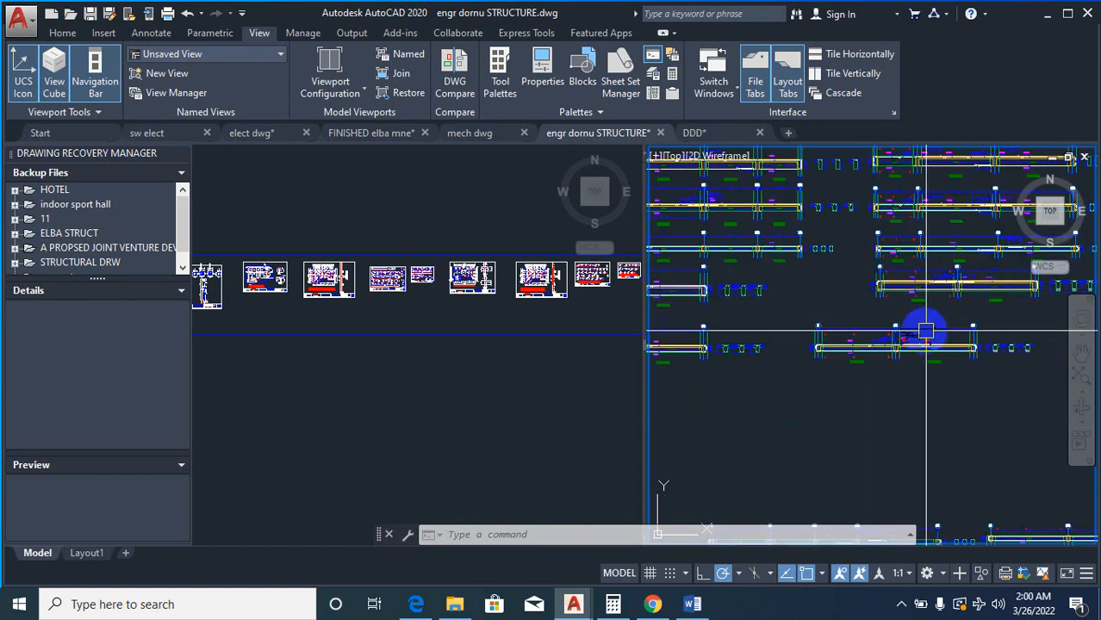
type("M MOVE")
left_click(814, 303)
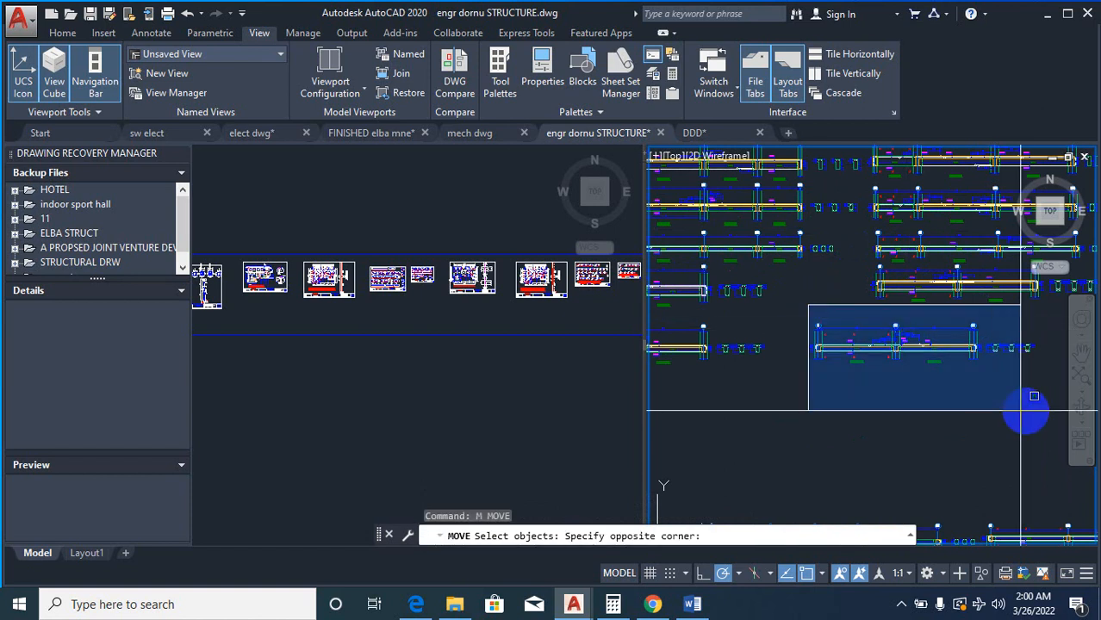
left_click(1049, 401)
scroll(754, 329, "up", 3)
scroll(754, 328, "up", 2)
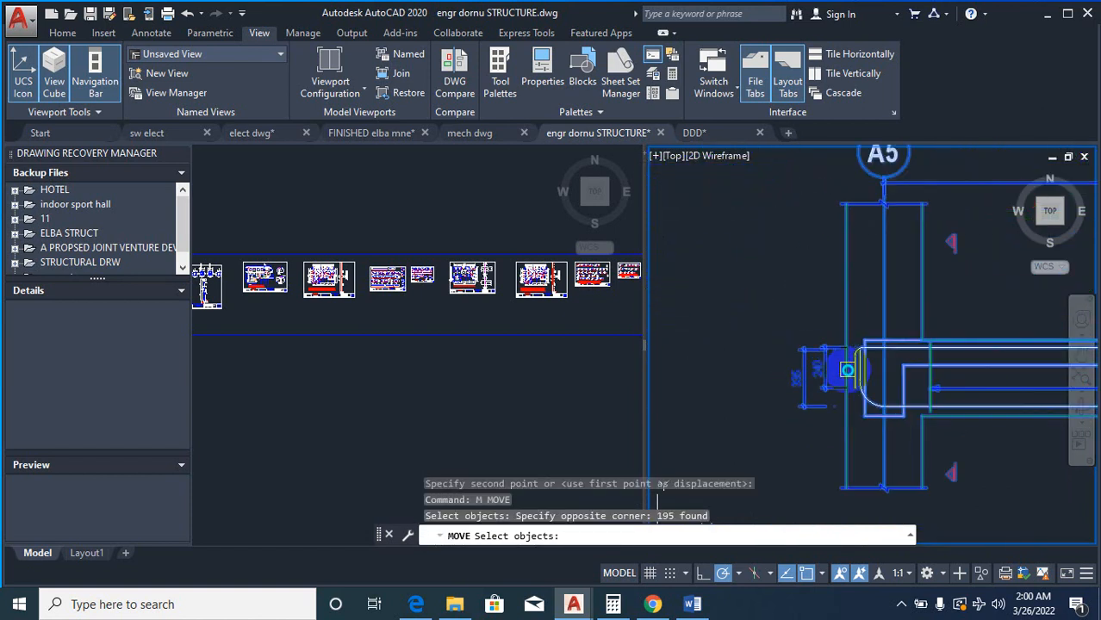
right_click(848, 366)
right_click(848, 366)
left_click(848, 341)
scroll(799, 403, "down", 2)
scroll(802, 403, "down", 2)
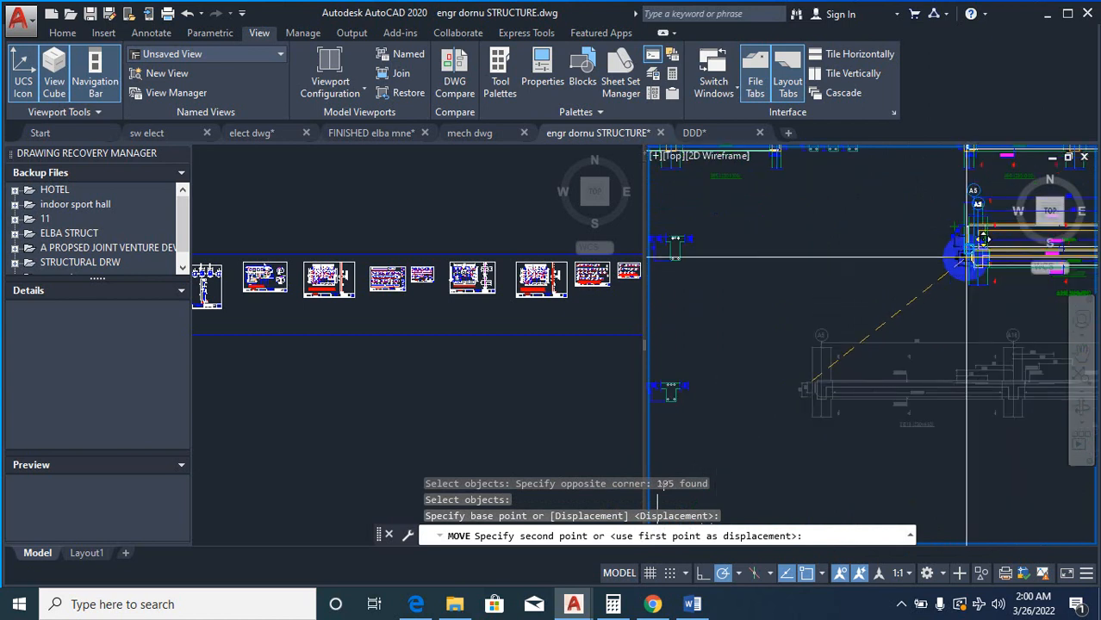
scroll(967, 257, "up", 2)
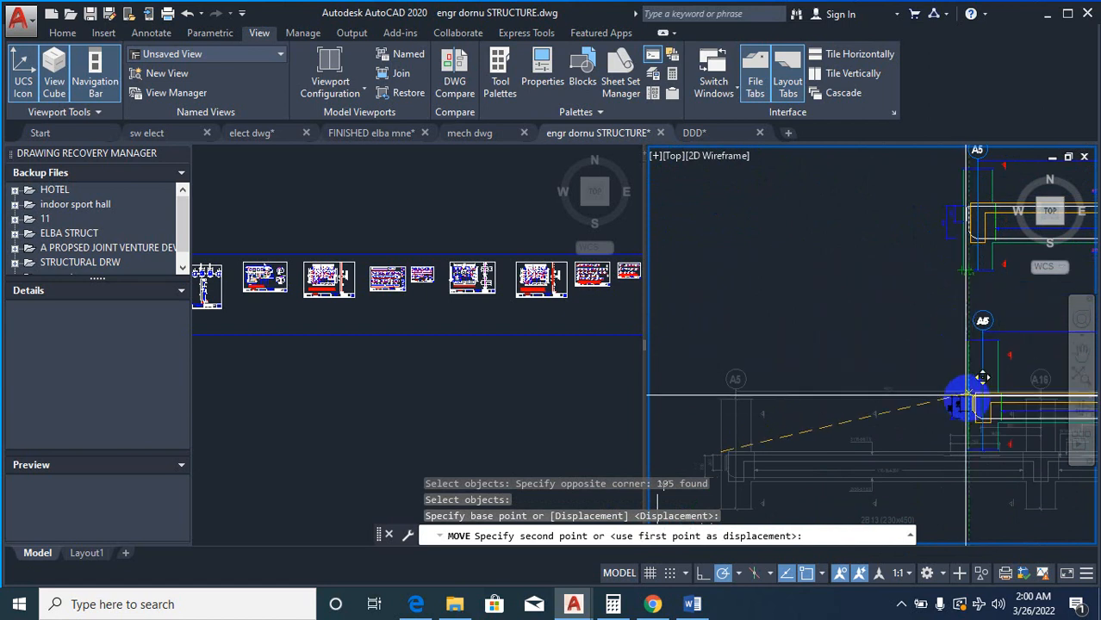
scroll(973, 246, "down", 2)
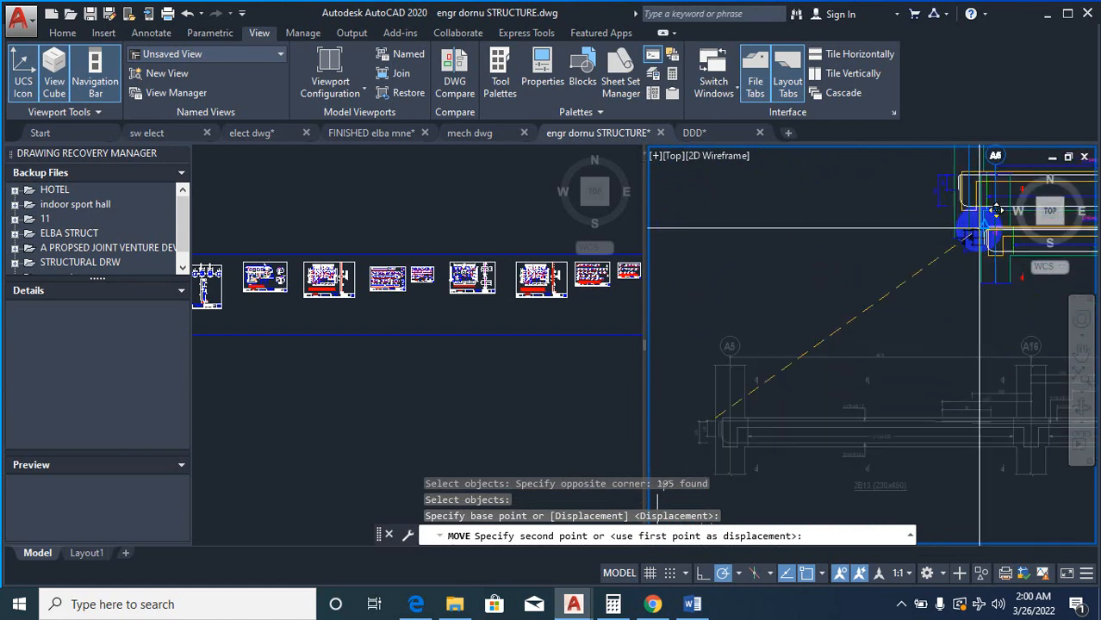
scroll(968, 211, "up", 2)
scroll(958, 211, "down", 2)
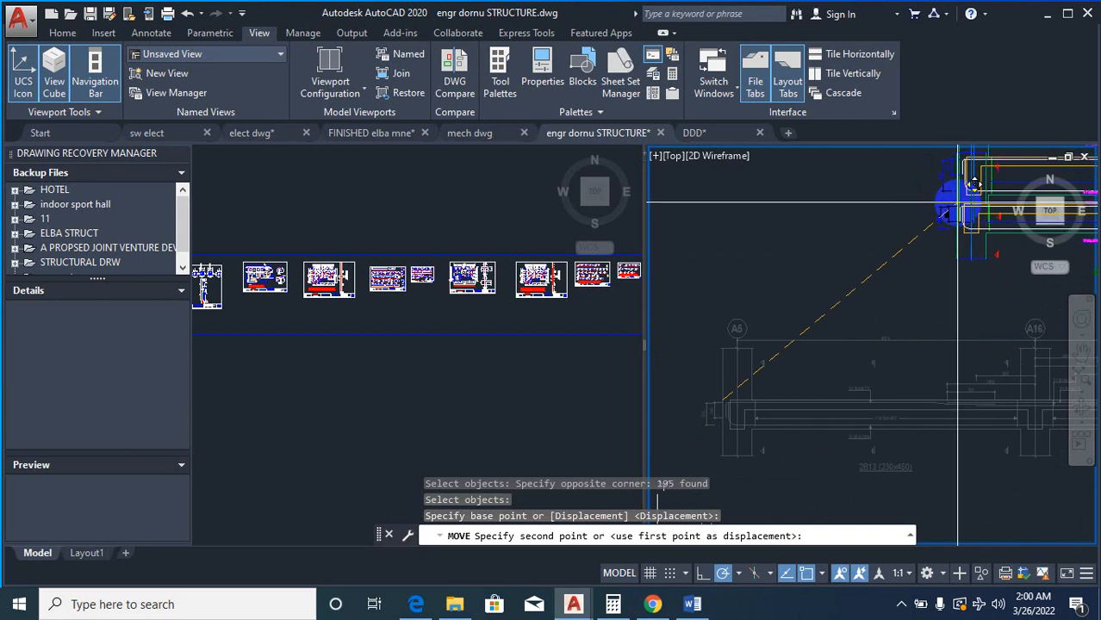
scroll(961, 204, "up", 2)
scroll(959, 200, "down", 2)
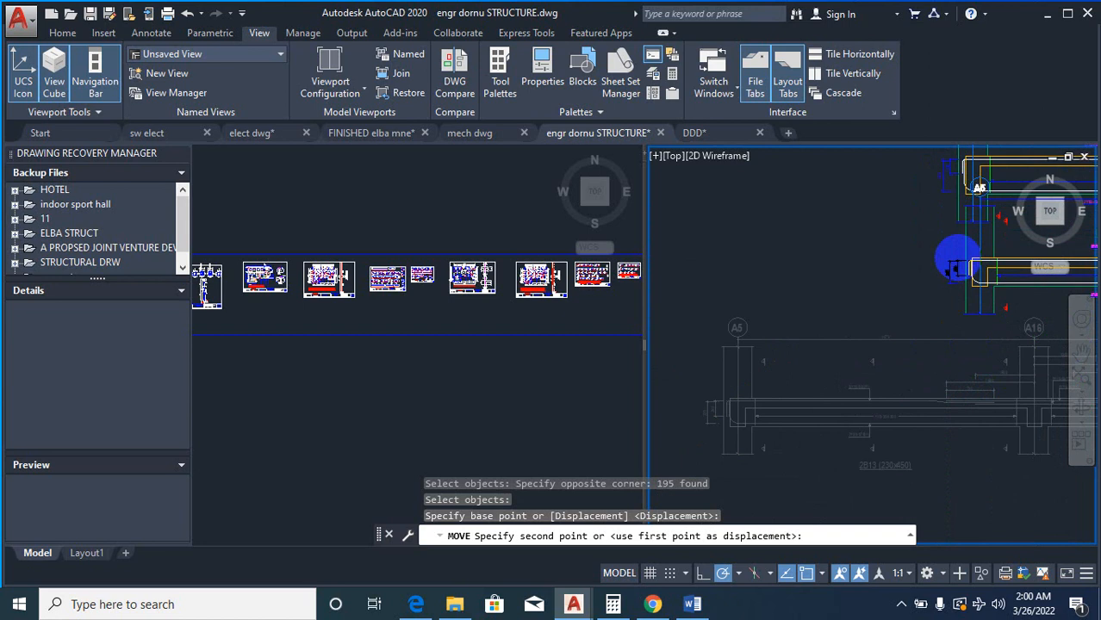
scroll(979, 187, "up", 2)
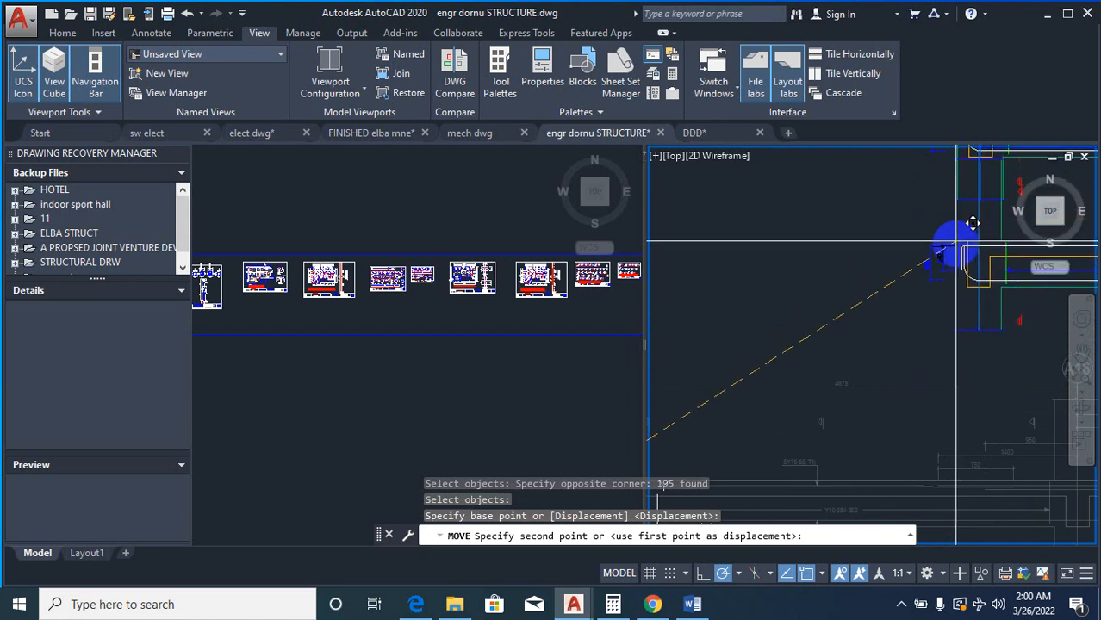
scroll(961, 340, "down", 2)
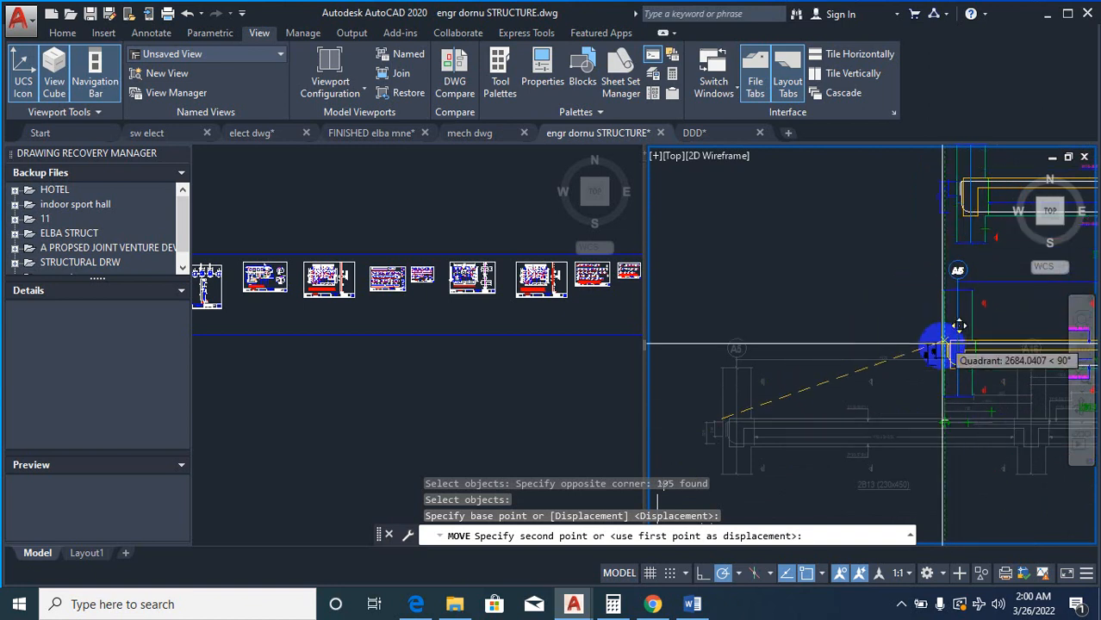
scroll(887, 358, "down", 2)
key("Escape")
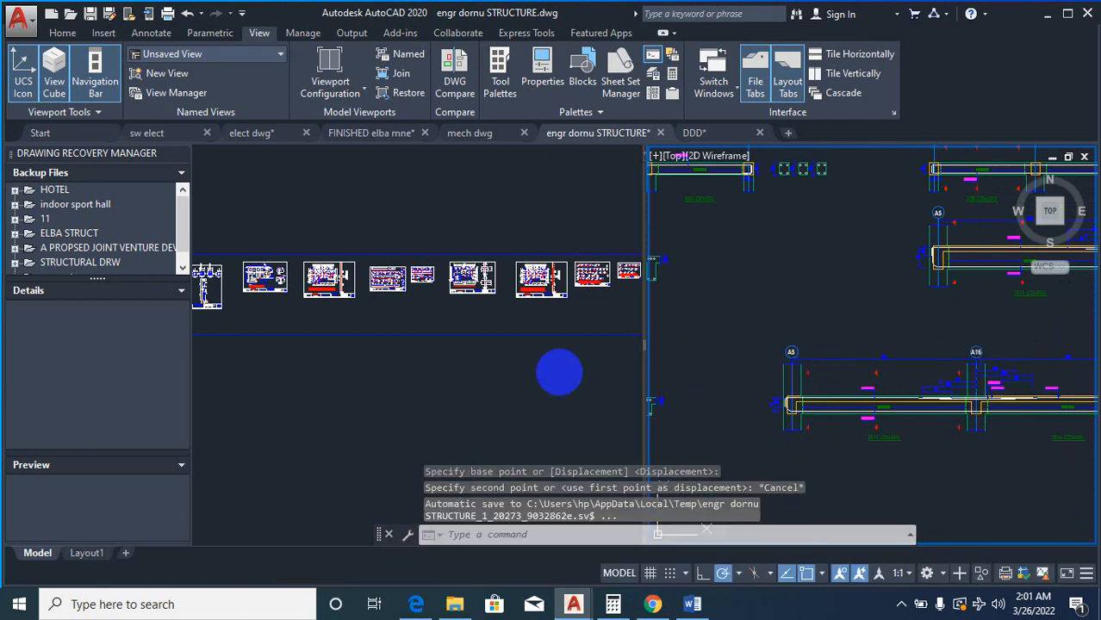
scroll(726, 345, "down", 2)
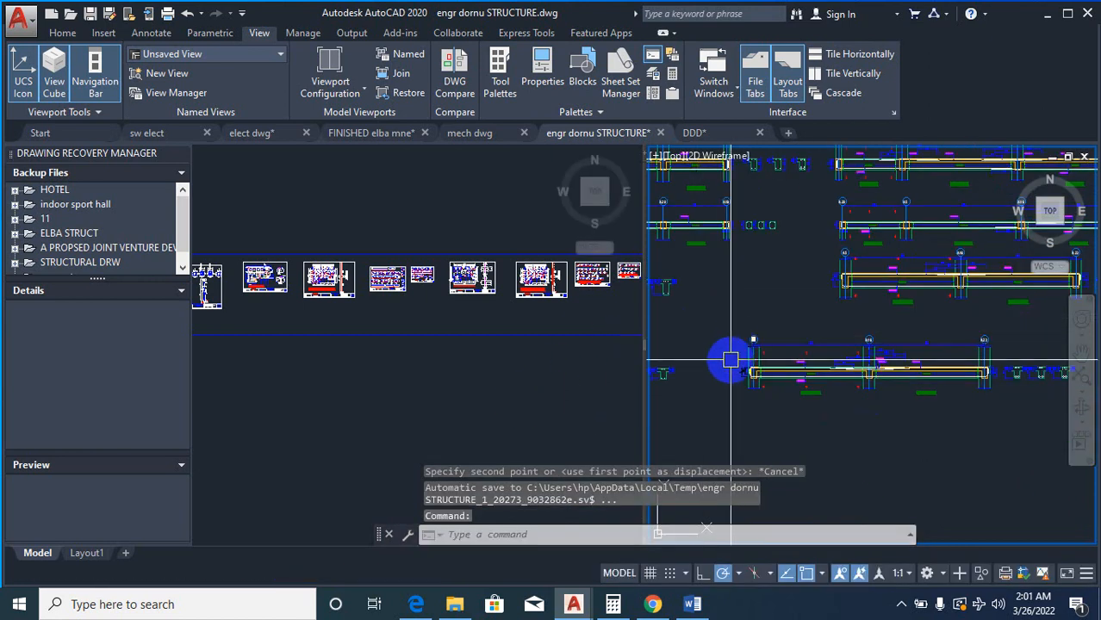
type("m")
key("Return")
left_click(728, 316)
scroll(880, 411, "down", 2)
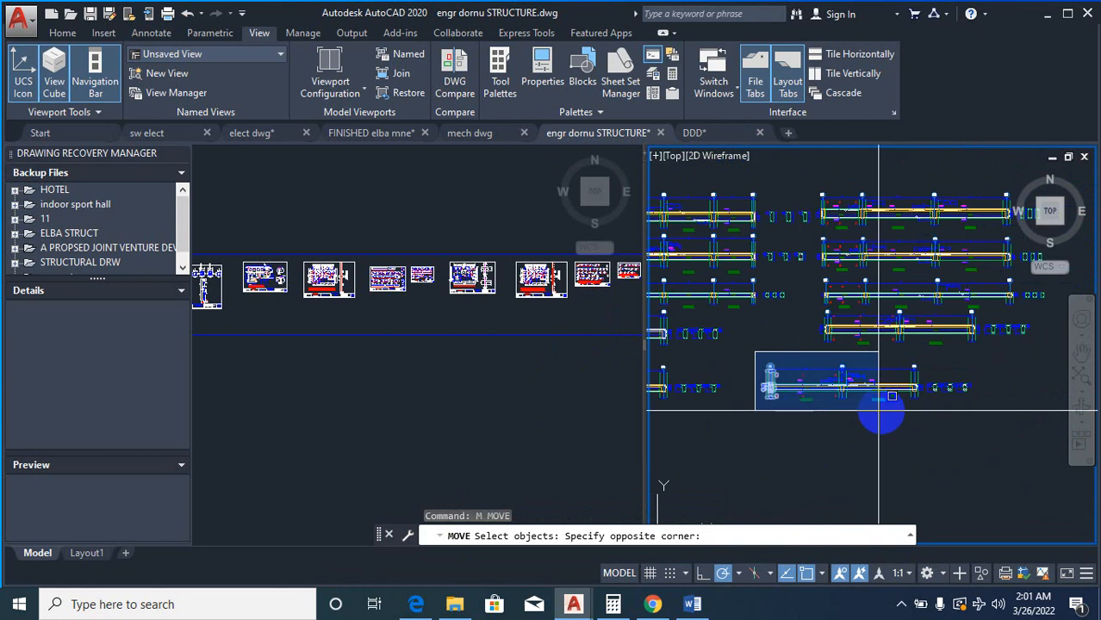
left_click(1004, 397)
scroll(847, 380, "up", 5)
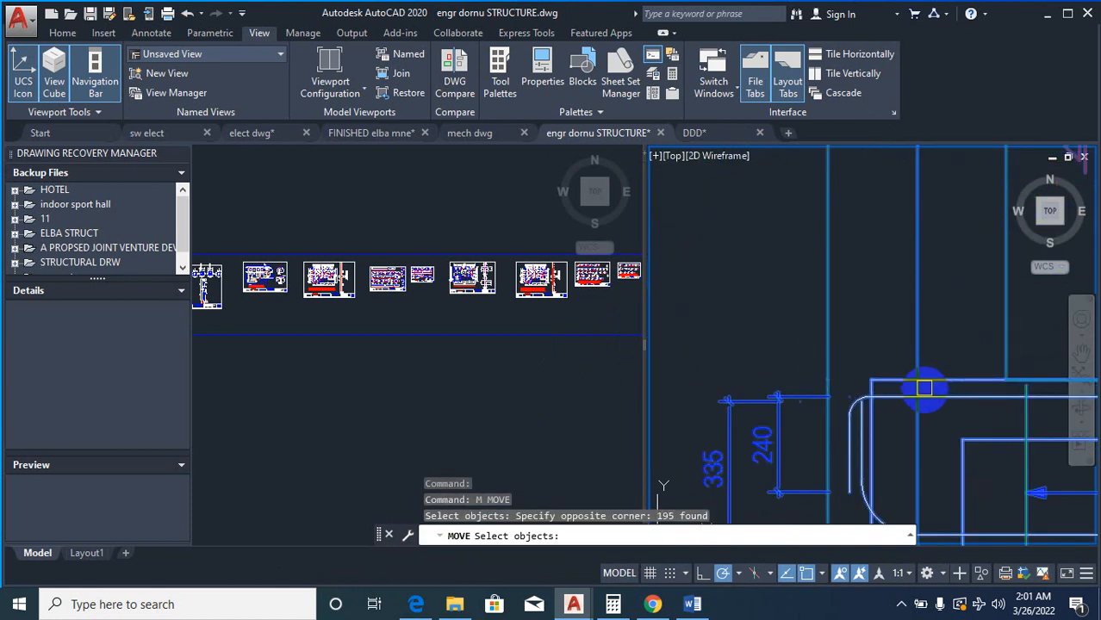
right_click(924, 388)
right_click(919, 383)
left_click(918, 381)
scroll(807, 386, "down", 8)
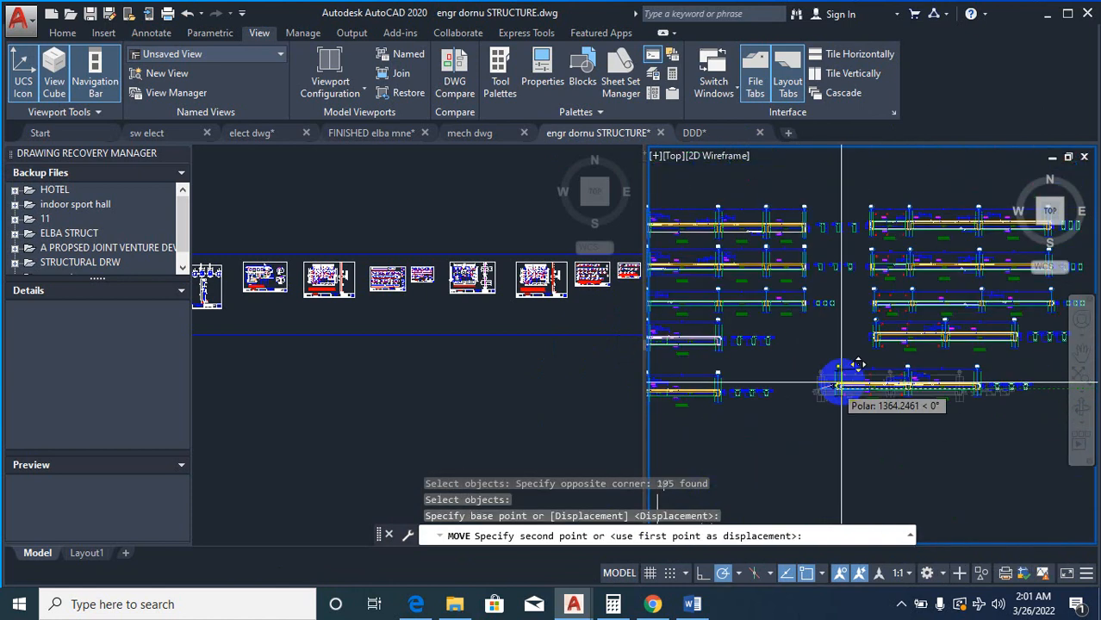
scroll(858, 365, "up", 8)
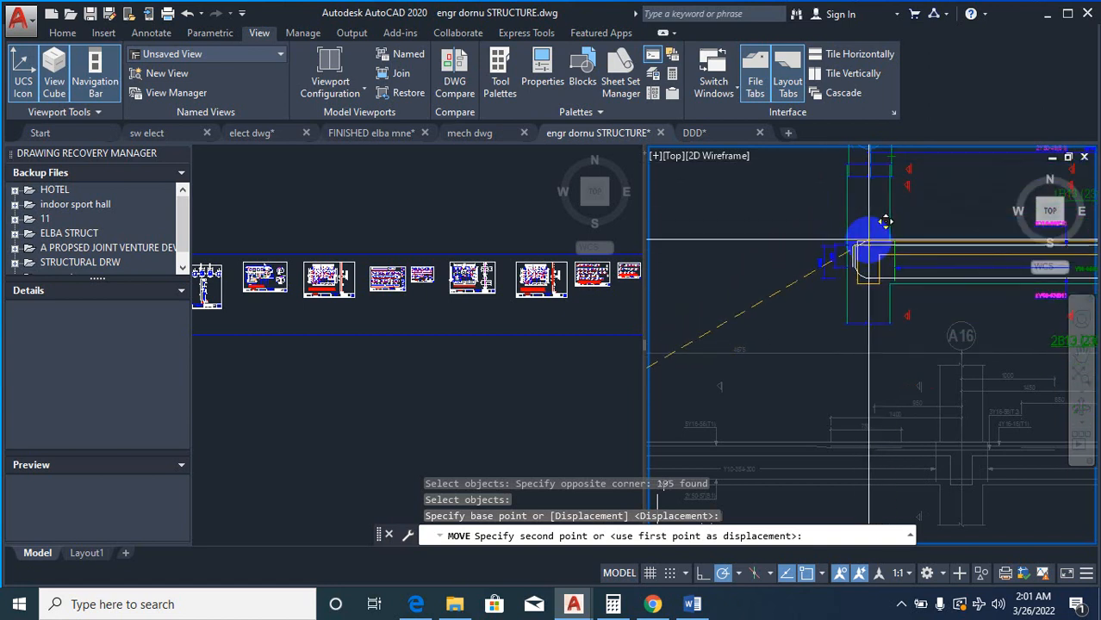
scroll(884, 222, "down", 3)
key("Escape")
Step: Move the 2B13 beam detail with its sections by its column corner at grid A5 into the second column's fifth row, aligned with the column's starting edge
type("M")
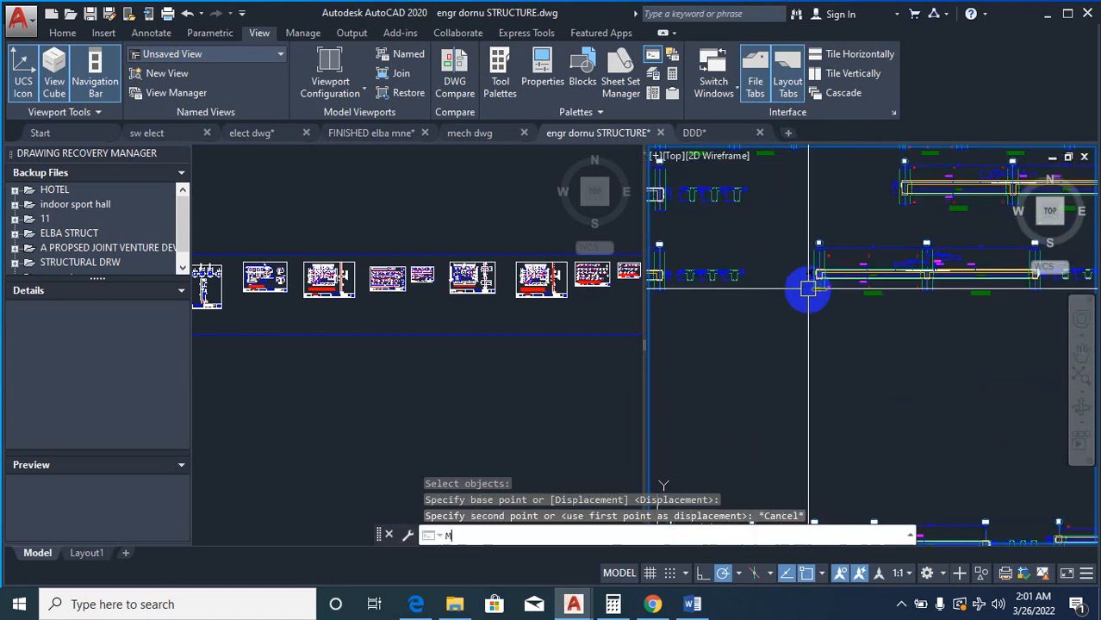
key("Return")
scroll(775, 276, "down", 2)
left_click(779, 267)
left_click(893, 299)
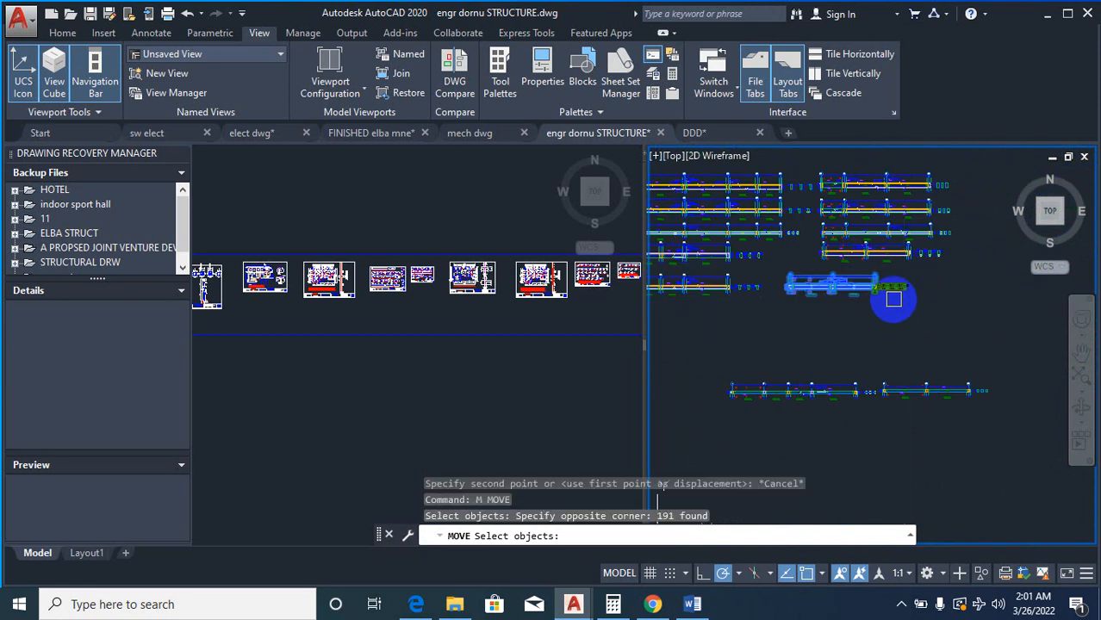
left_click(778, 267)
left_click(914, 316)
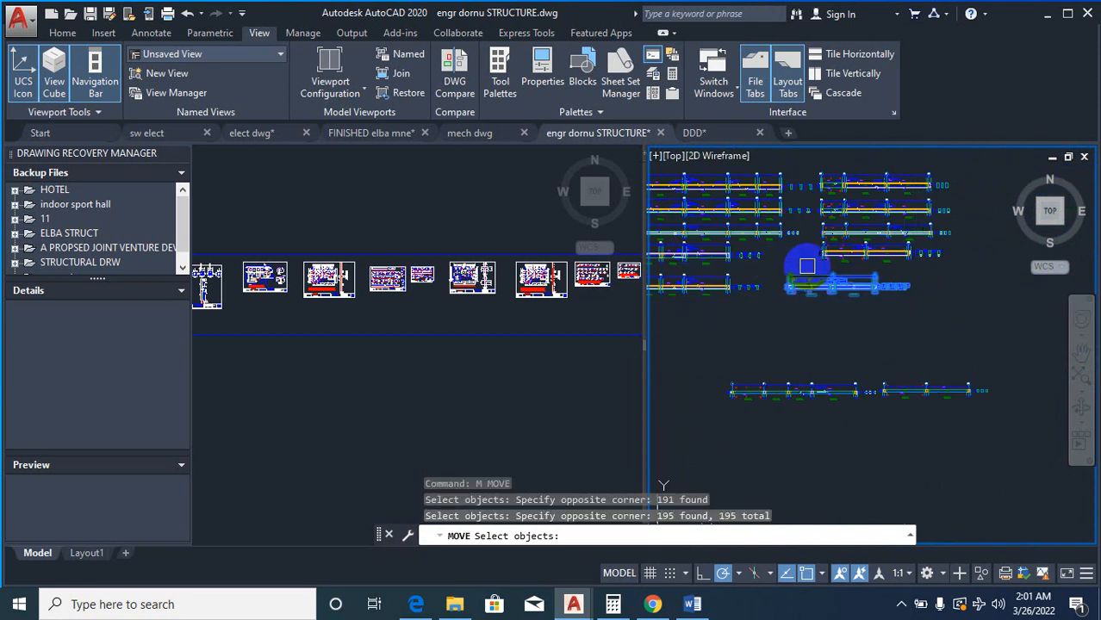
scroll(720, 313, "up", 4)
scroll(794, 296, "up", 2)
right_click(814, 291)
right_click(814, 291)
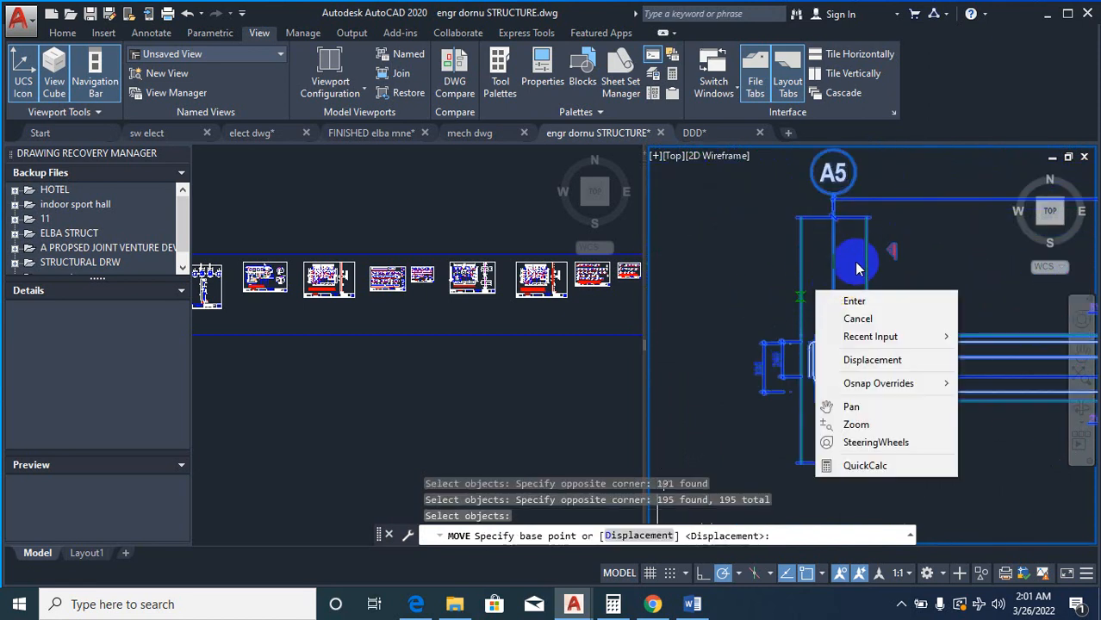
left_click(865, 260)
scroll(864, 265, "down", 5)
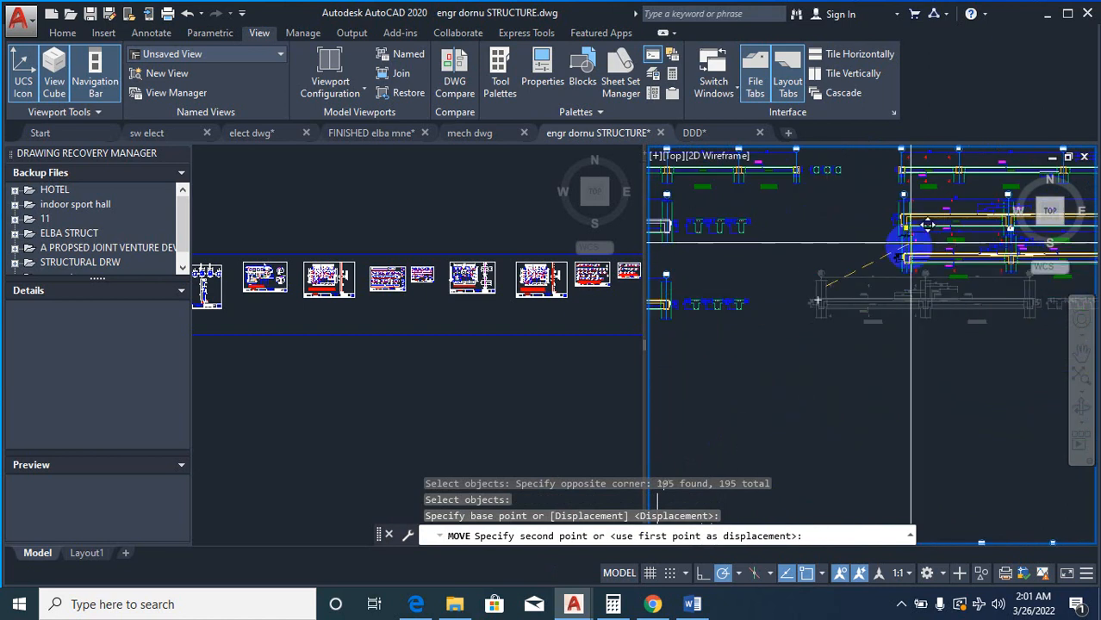
scroll(924, 224, "up", 4)
scroll(914, 190, "down", 2)
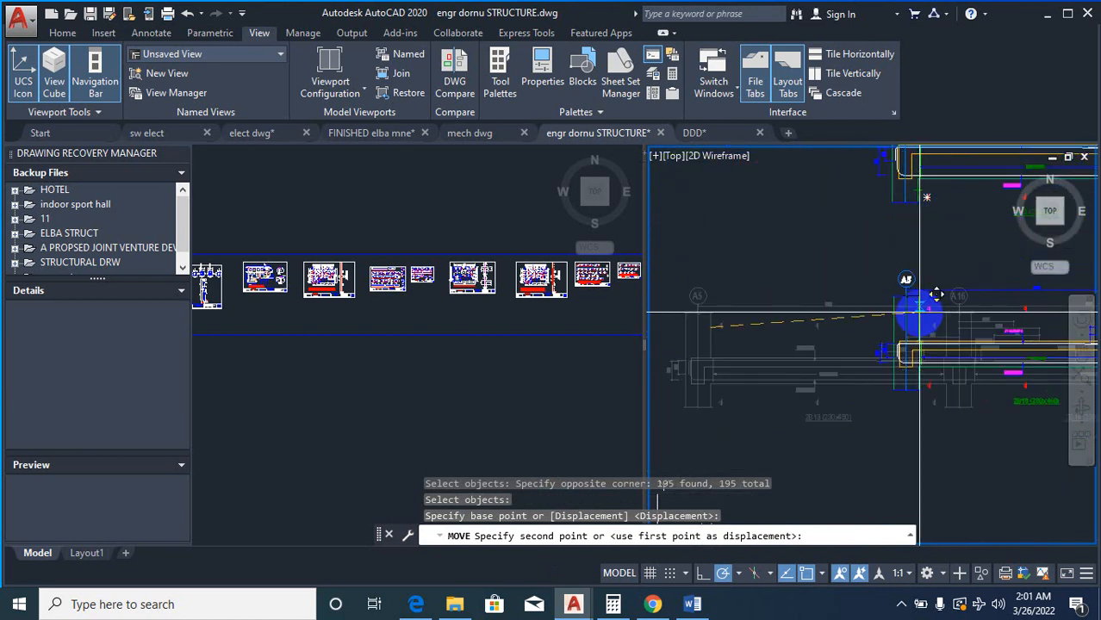
left_click(917, 327)
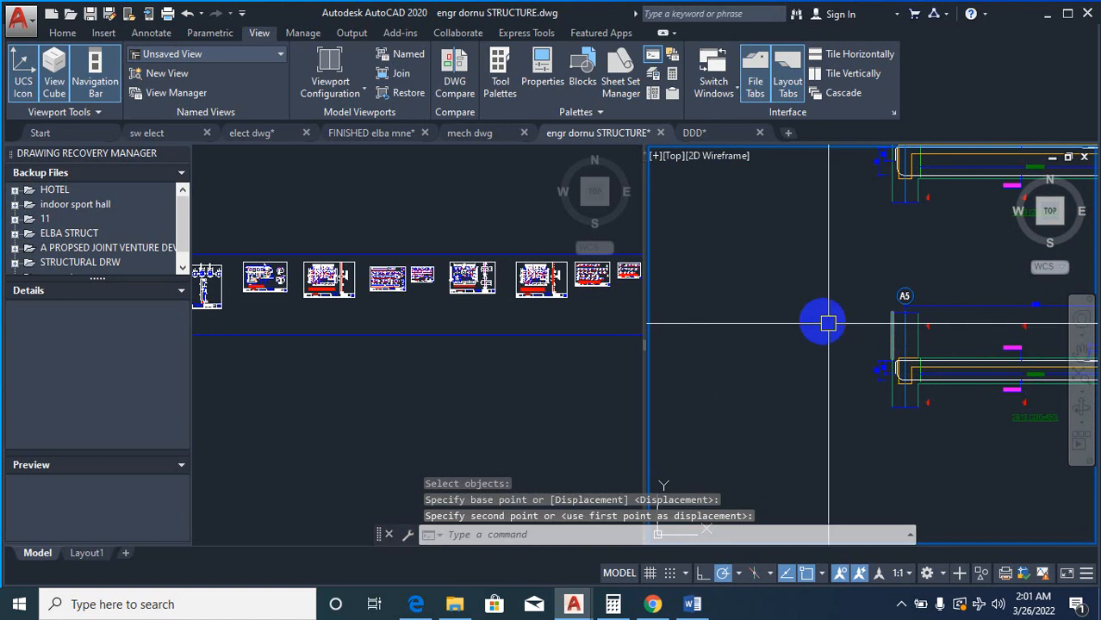
Step: Move the two remaining beam details with their sections together by the 3B9 beam's starting corner into the first column, below the 2B9 beam
scroll(853, 332, "down", 5)
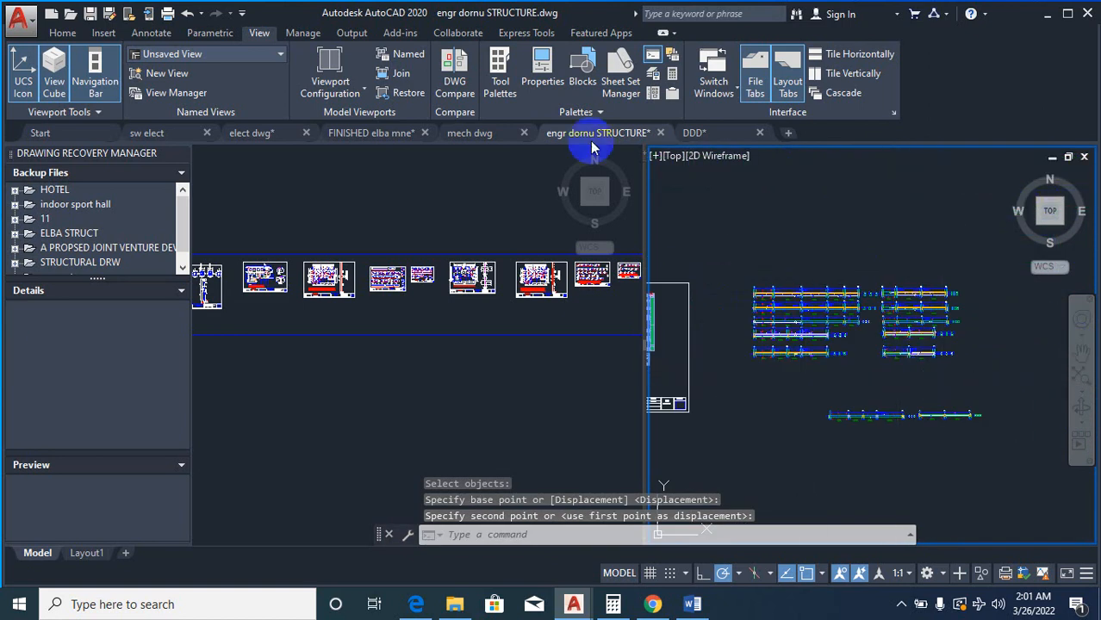
scroll(816, 438, "up", 2)
scroll(826, 430, "down", 2)
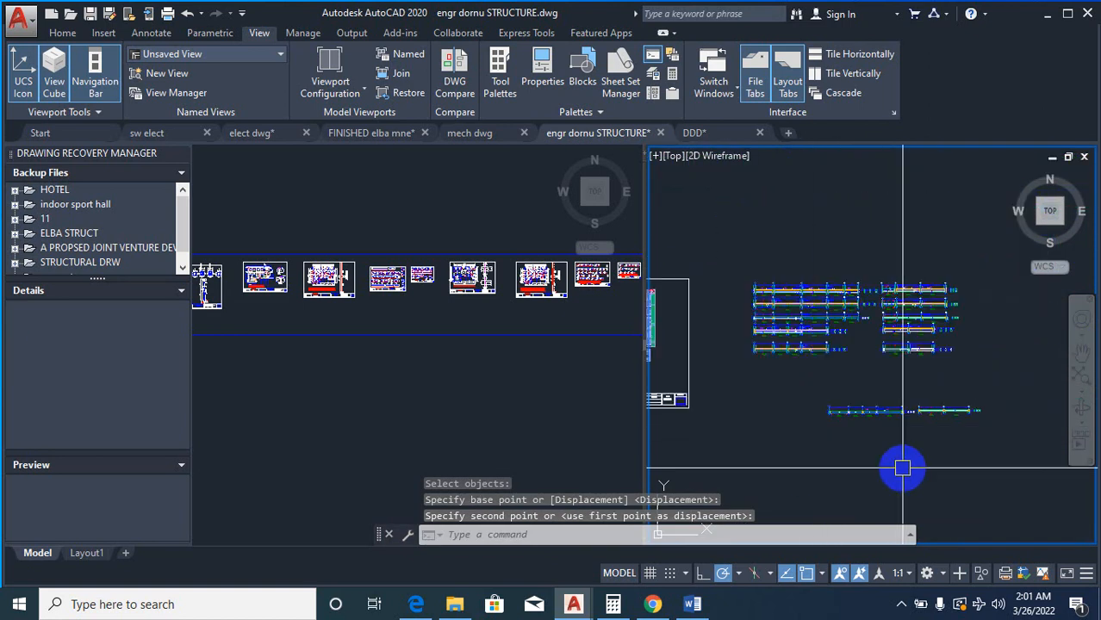
type("m")
key("Return")
left_click(823, 399)
left_click(1008, 440)
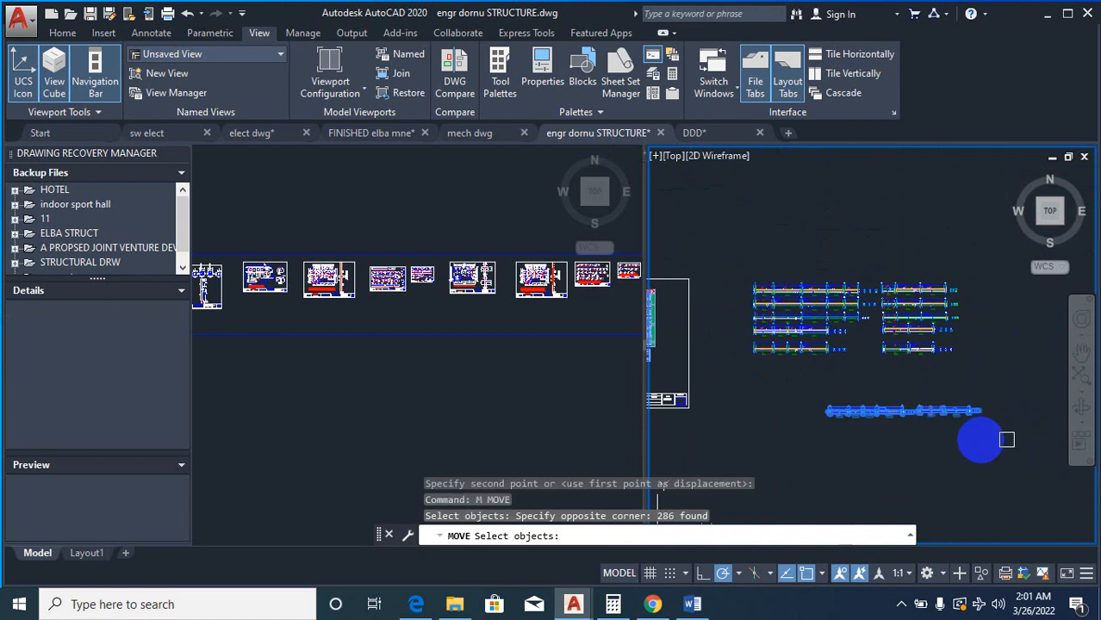
scroll(861, 388, "up", 8)
key("Return")
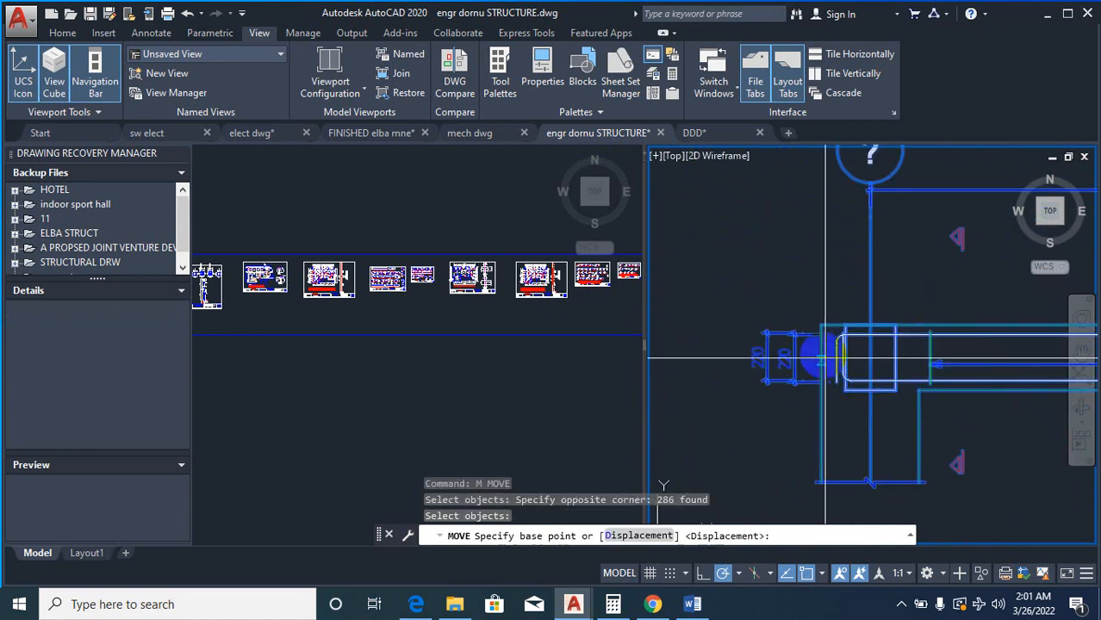
left_click(821, 327)
scroll(924, 360, "down", 2)
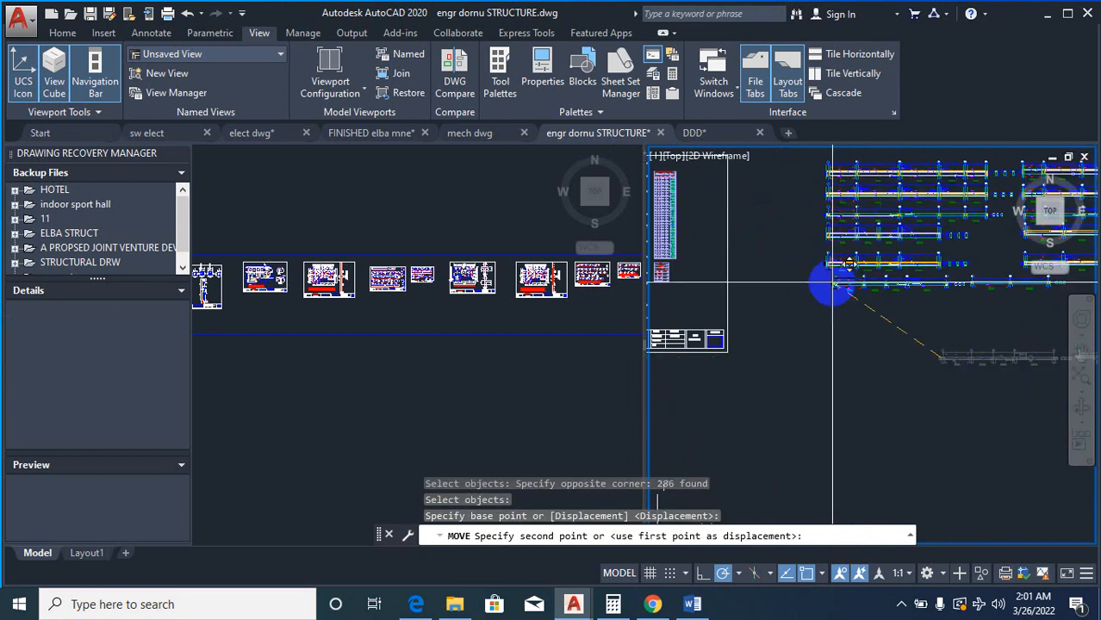
scroll(828, 246, "up", 8)
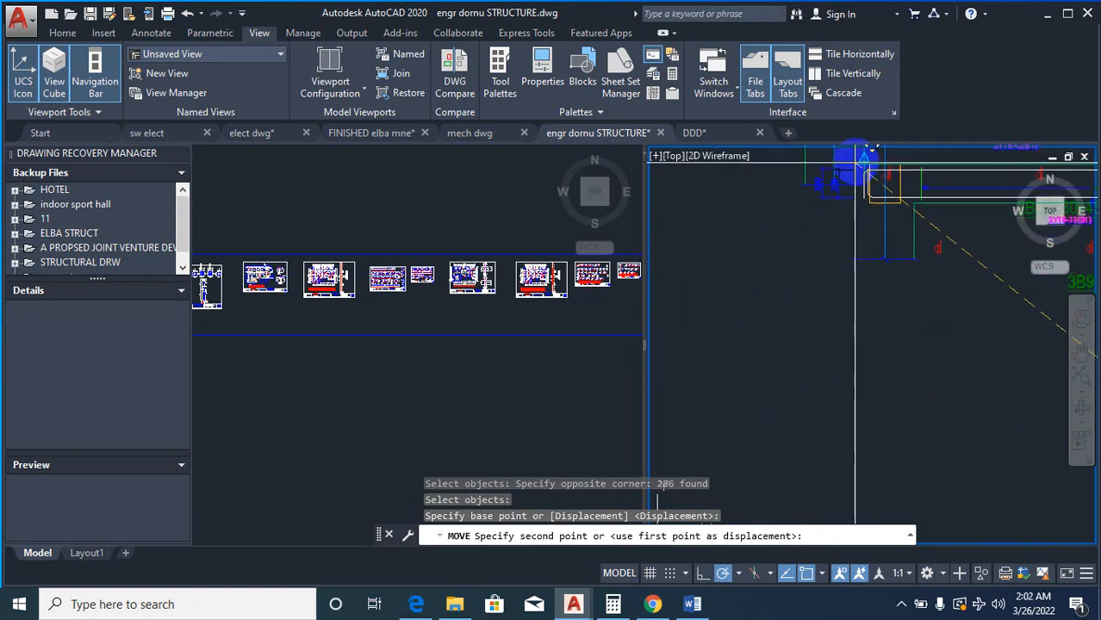
key("Escape")
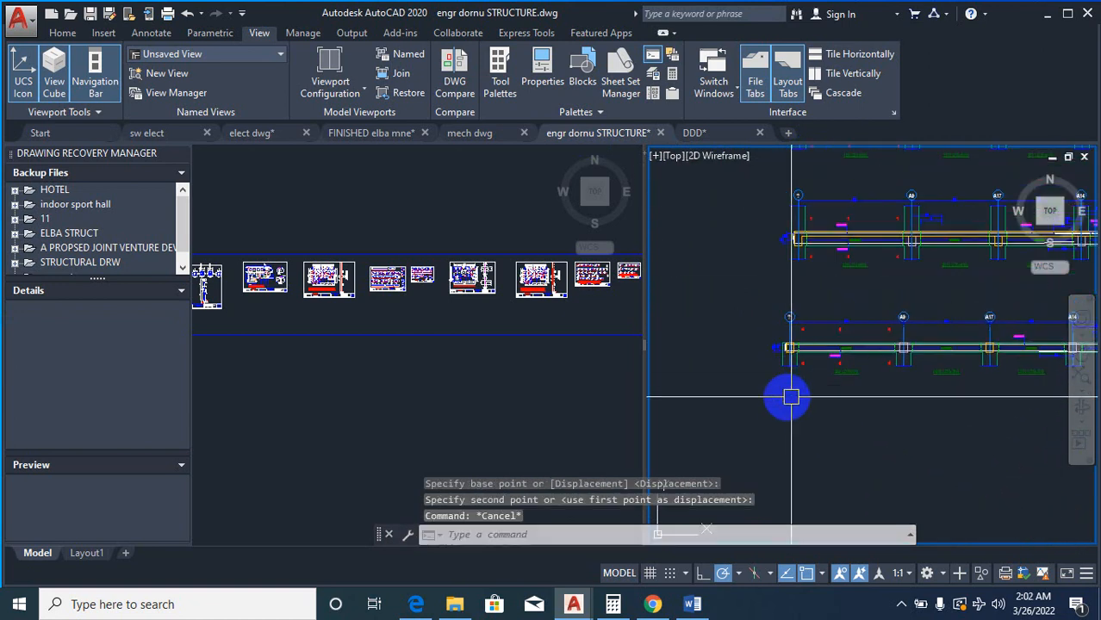
Step: Move the 3B9 beam detail with its sections into the first column's last row, aligned with the starting edge of the 2B9 beam above
type("m")
key("Return")
left_click(742, 333)
scroll(783, 393, "down", 4)
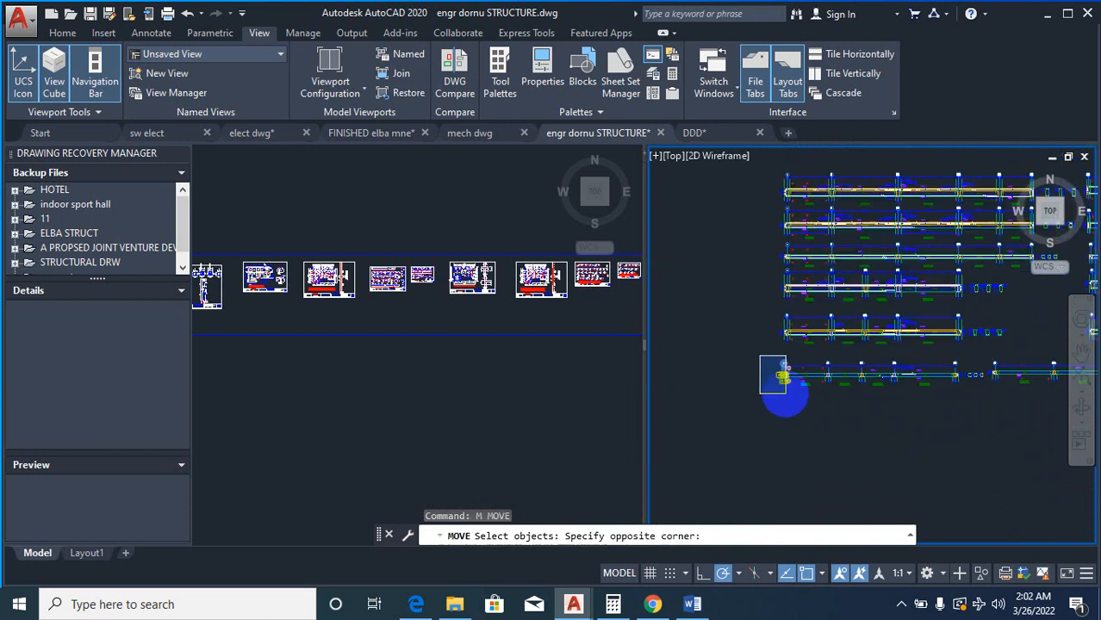
left_click(1023, 418)
scroll(758, 375, "up", 4)
scroll(801, 393, "up", 4)
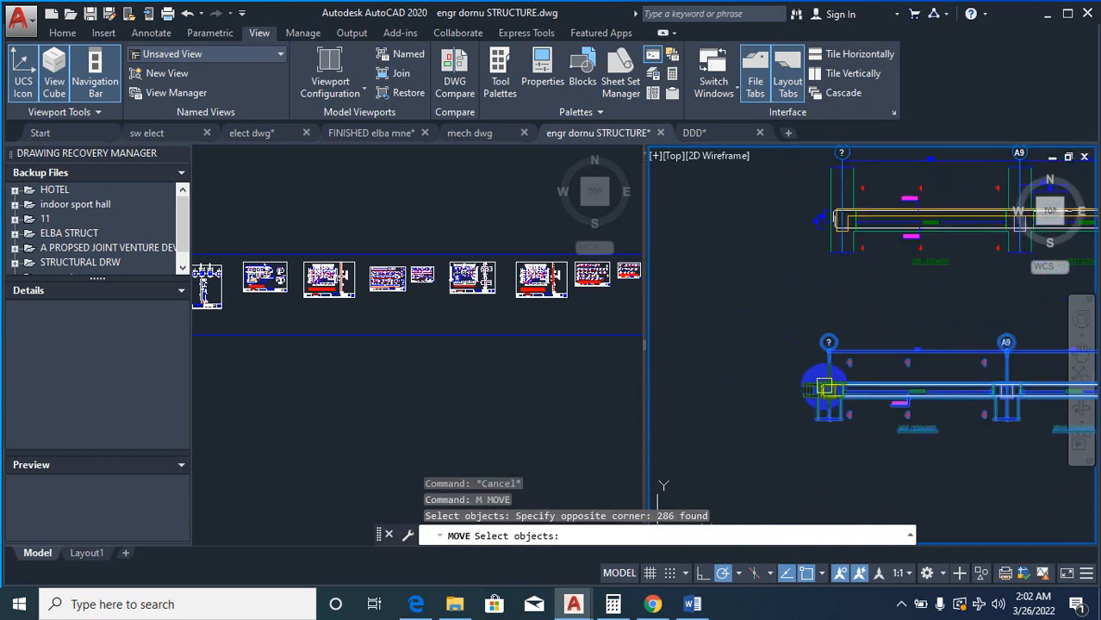
key("Return")
left_click(863, 442)
scroll(880, 415, "down", 4)
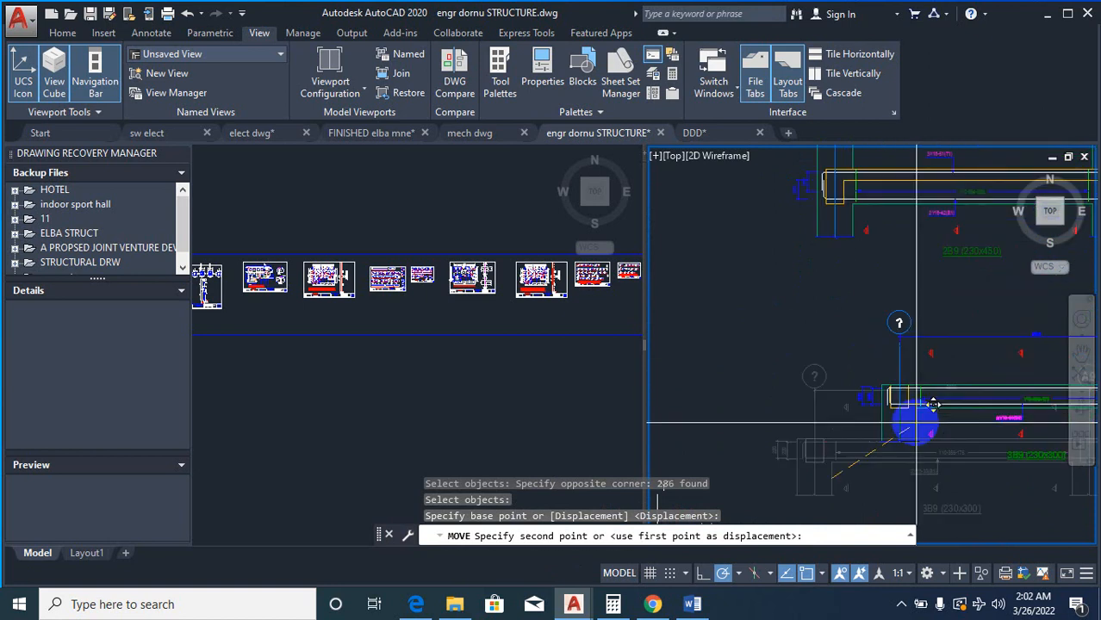
scroll(847, 314, "up", 3)
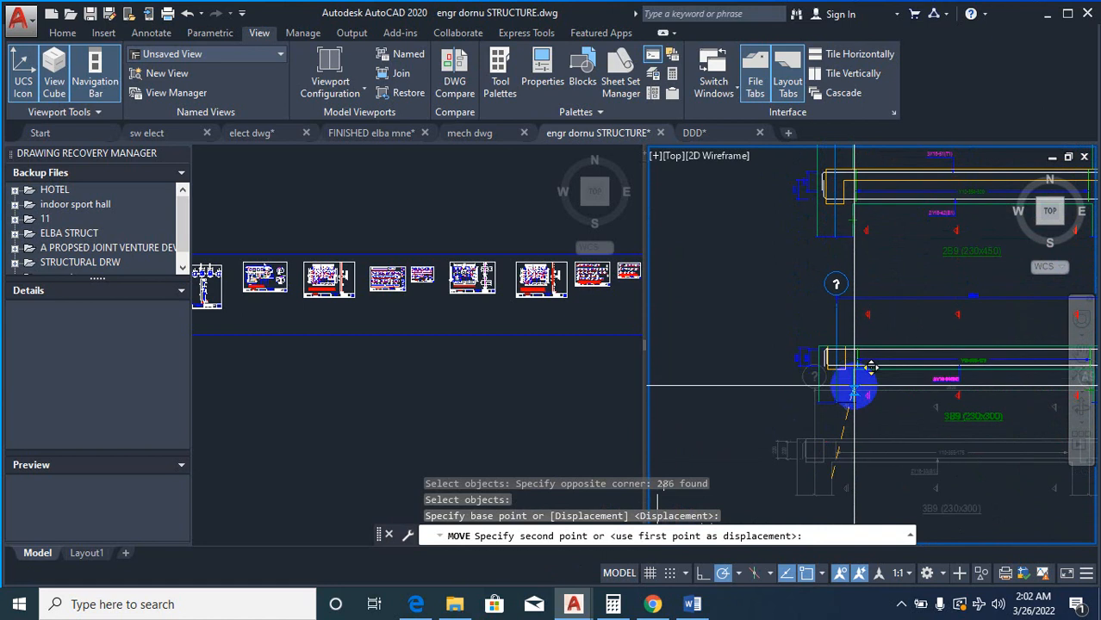
left_click(852, 385)
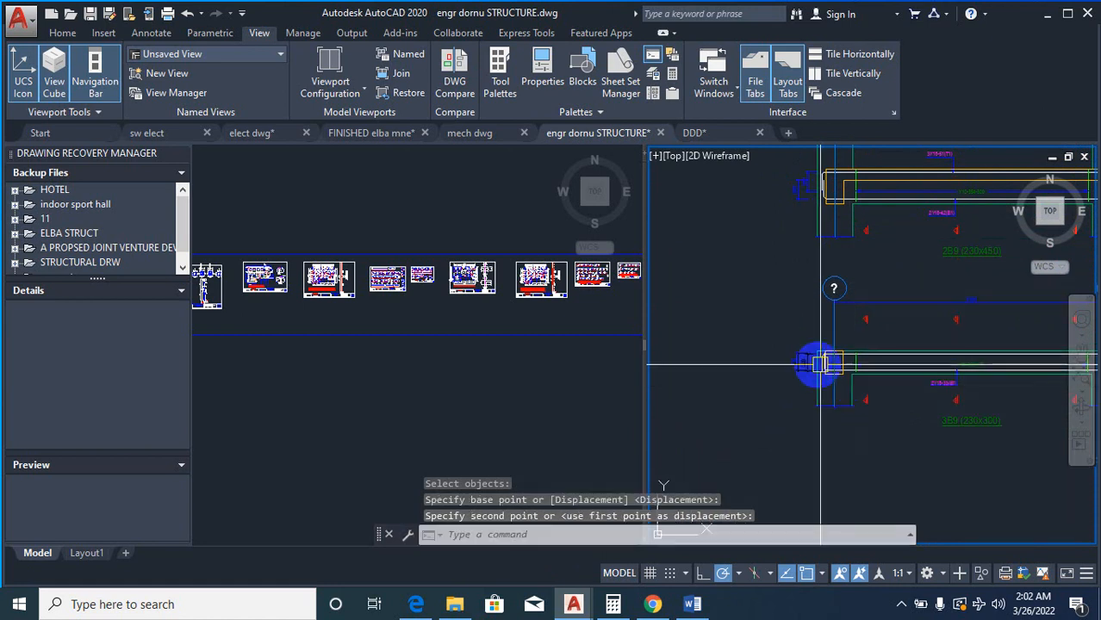
Step: Move the 3B13 beam detail with its sections by its corner at grid A5 into the second column, below and aligned with the 2B13 beam
scroll(818, 366, "down", 4)
scroll(874, 378, "up", 4)
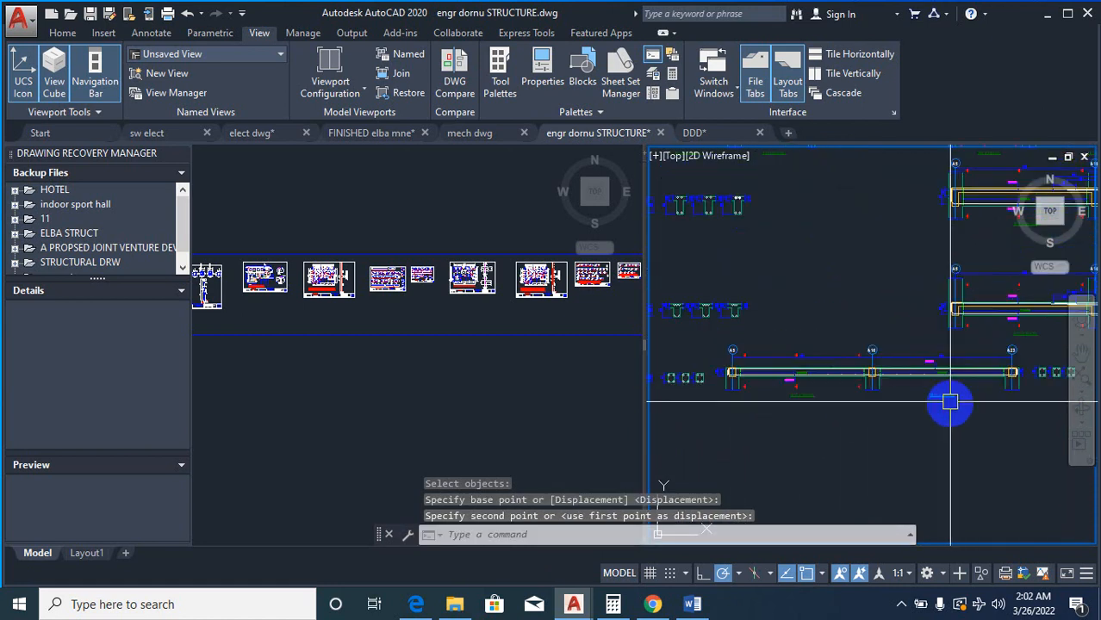
type("m")
key("Return")
scroll(731, 373, "up", 3)
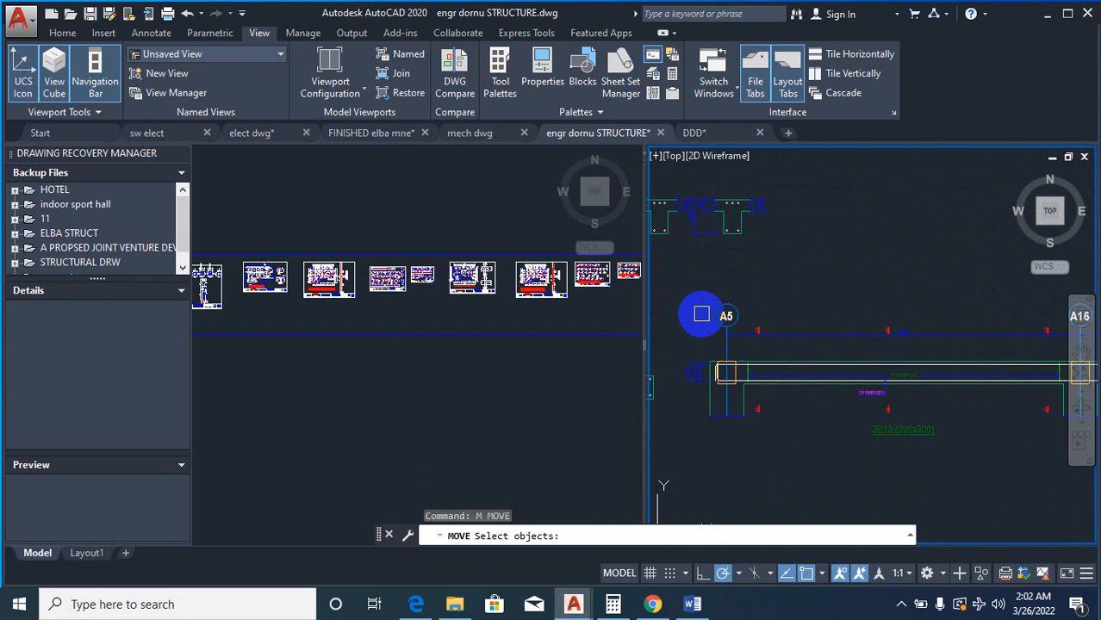
left_click(670, 277)
scroll(785, 379, "down", 3)
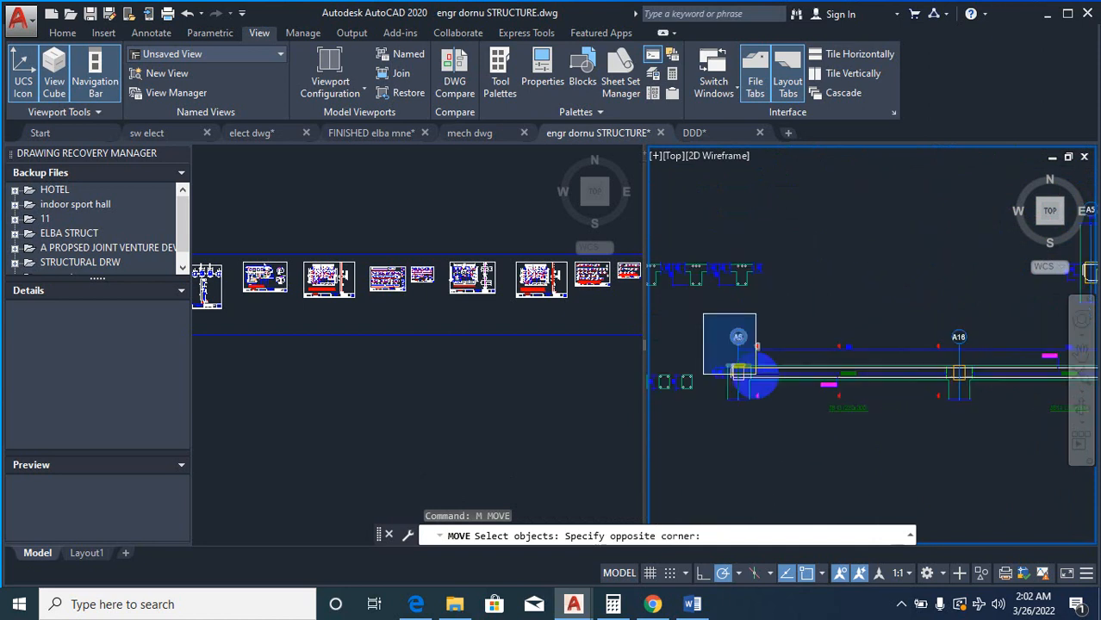
left_click(964, 430)
scroll(766, 367, "up", 5)
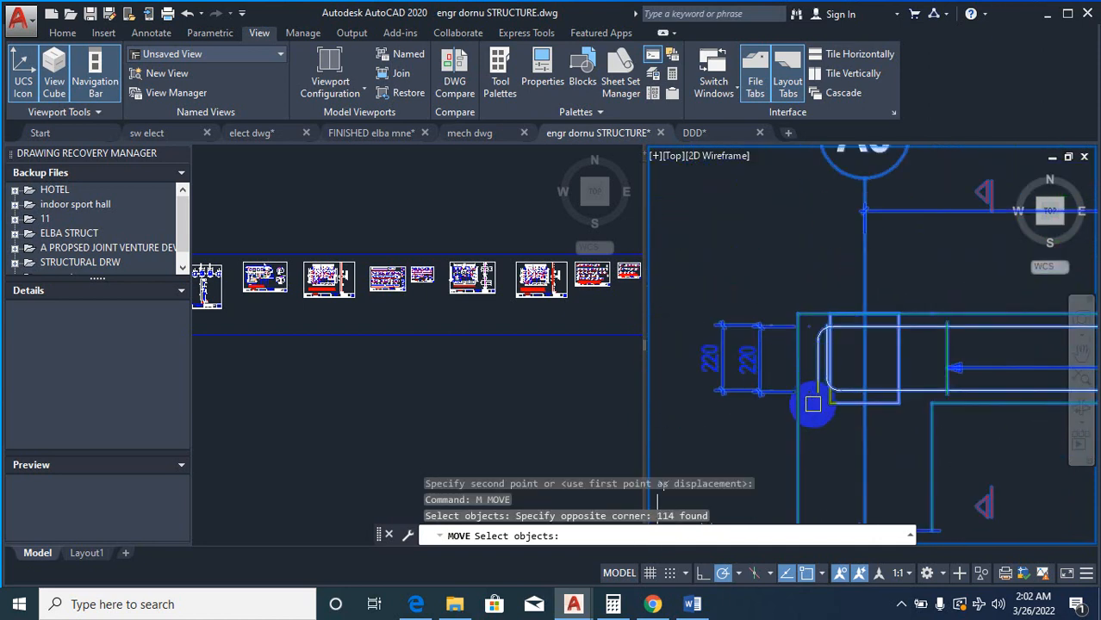
right_click(794, 349)
right_click(795, 349)
left_click(795, 317)
left_click(799, 319)
scroll(762, 369, "down", 5)
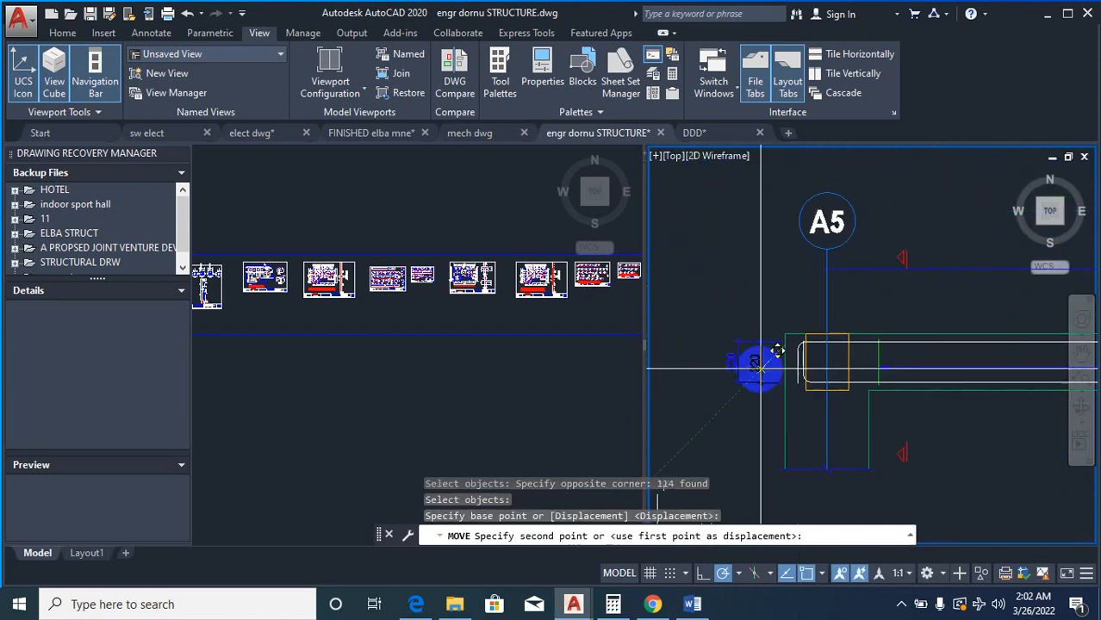
scroll(965, 304, "up", 2)
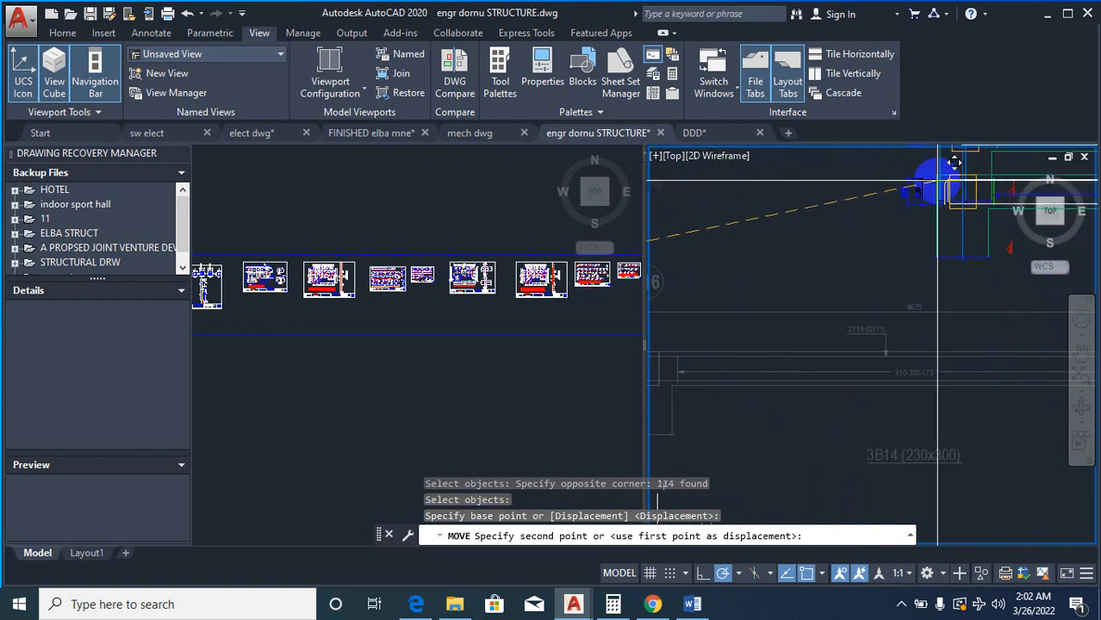
left_click(947, 353)
scroll(793, 410, "down", 3)
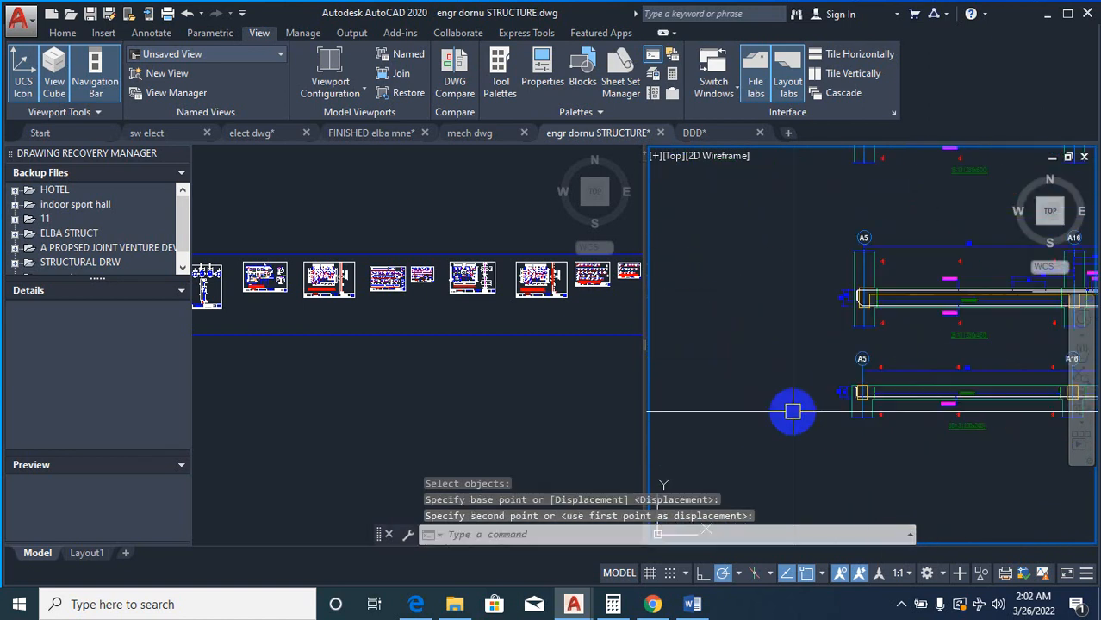
Step: Copy the floor plan's sheet frame with its title block over the arranged beam details
scroll(796, 413, "down", 6)
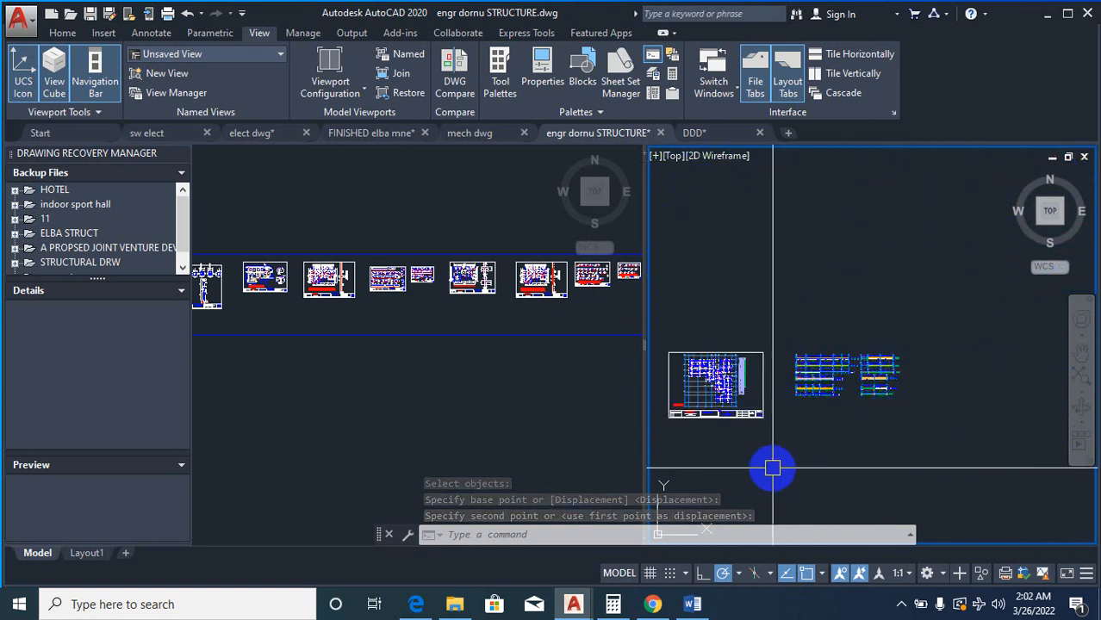
type("co")
key("Return")
left_click(763, 420)
key("Return")
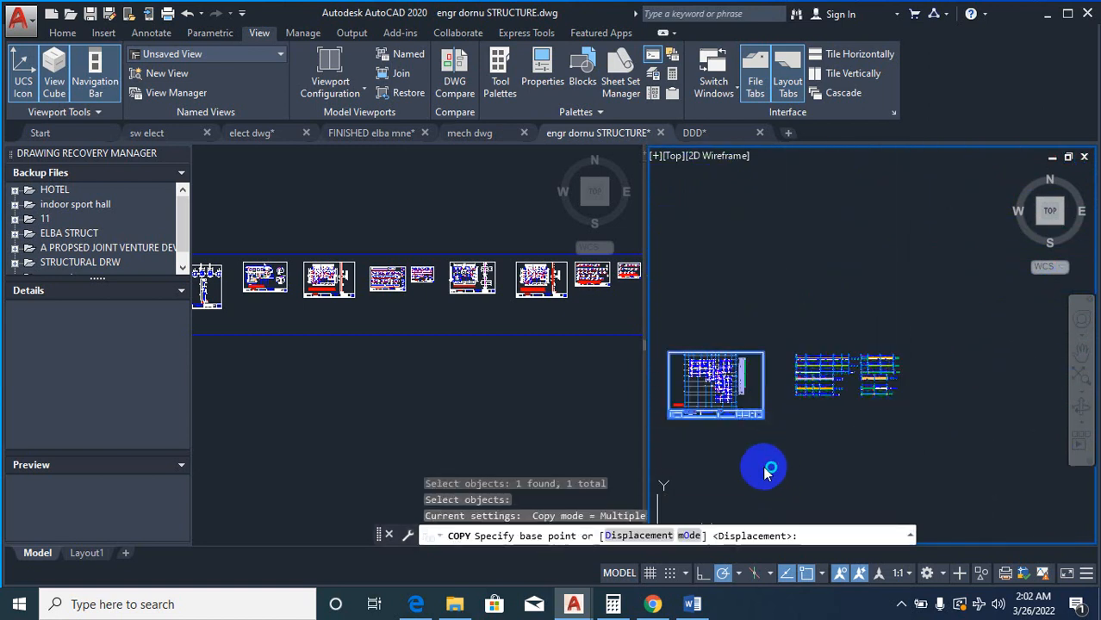
left_click(730, 462)
left_click(864, 463)
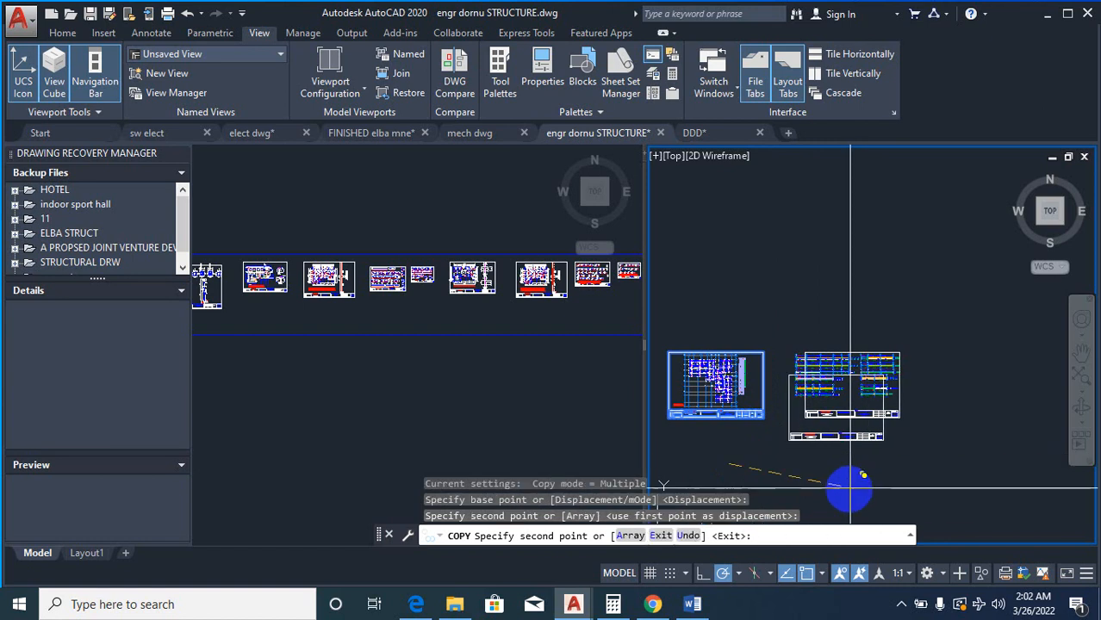
key("Escape")
Step: Scale up the copied sheet frame from a base point beside it until it is large enough for the beam details
type("sc")
key("Return")
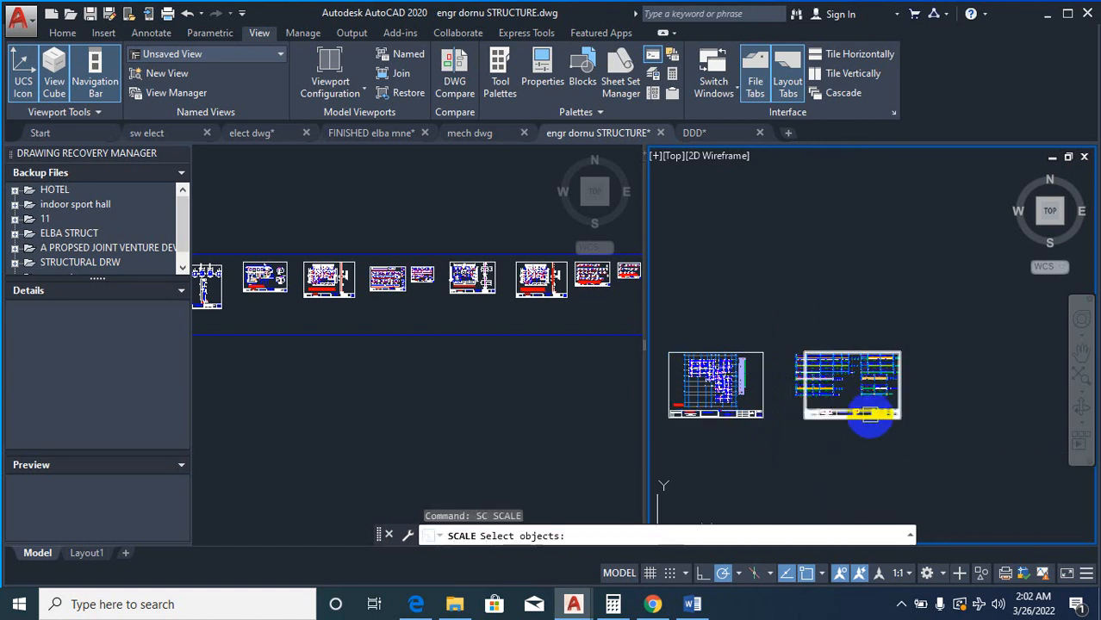
left_click(899, 416)
key("Return")
left_click(926, 402)
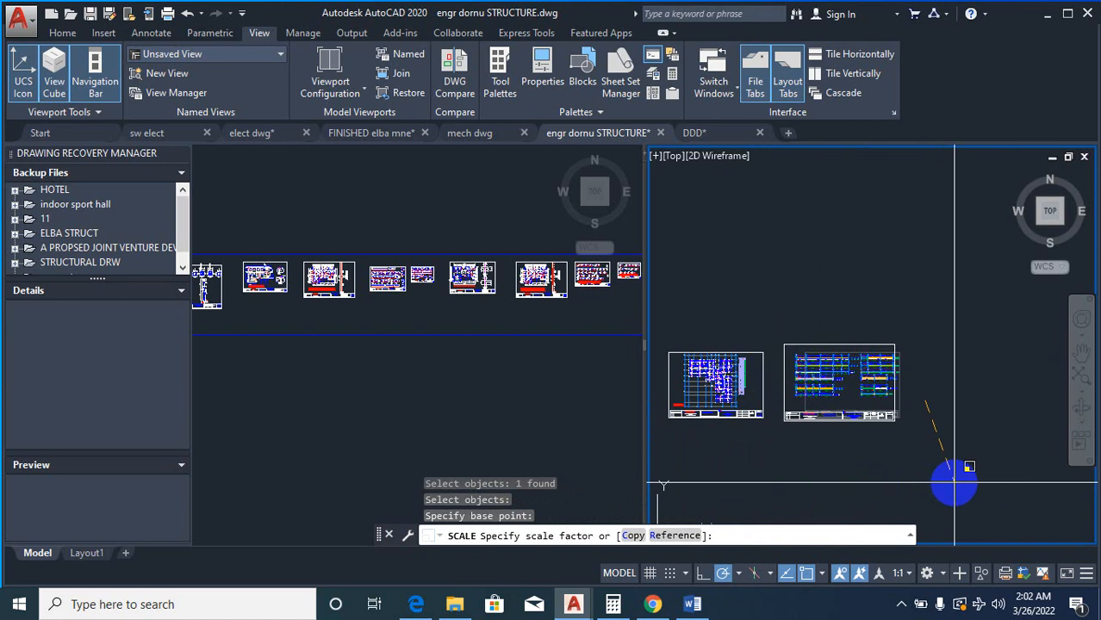
left_click(957, 483)
Step: Move the enlarged sheet frame horizontally so that it encloses both columns of beam details
type("m")
key("Return")
left_click(832, 420)
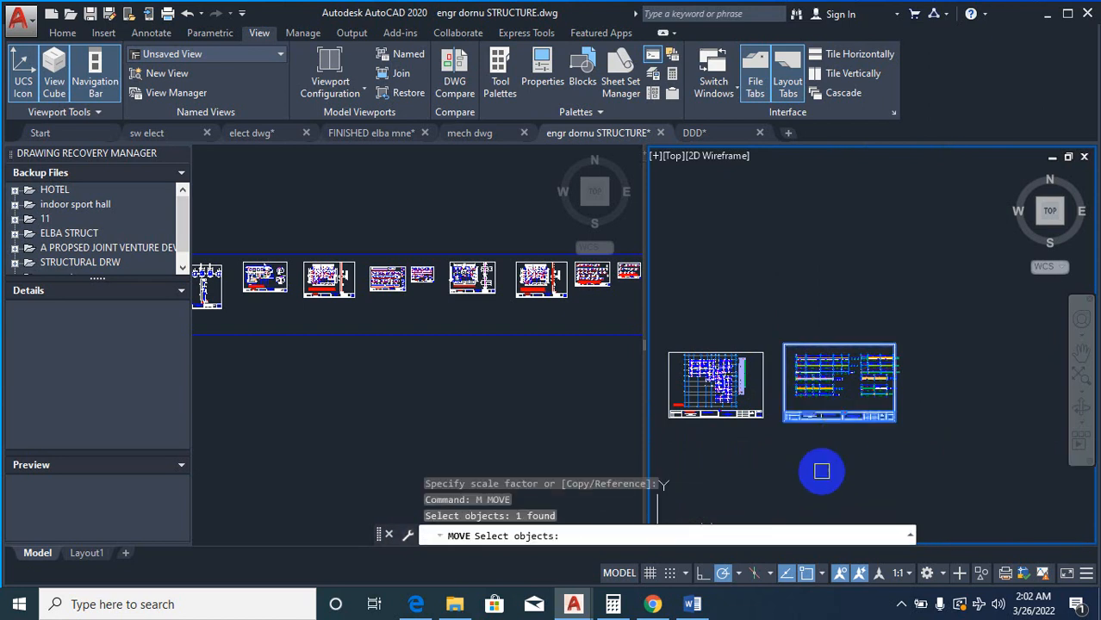
key("Return")
left_click(739, 458)
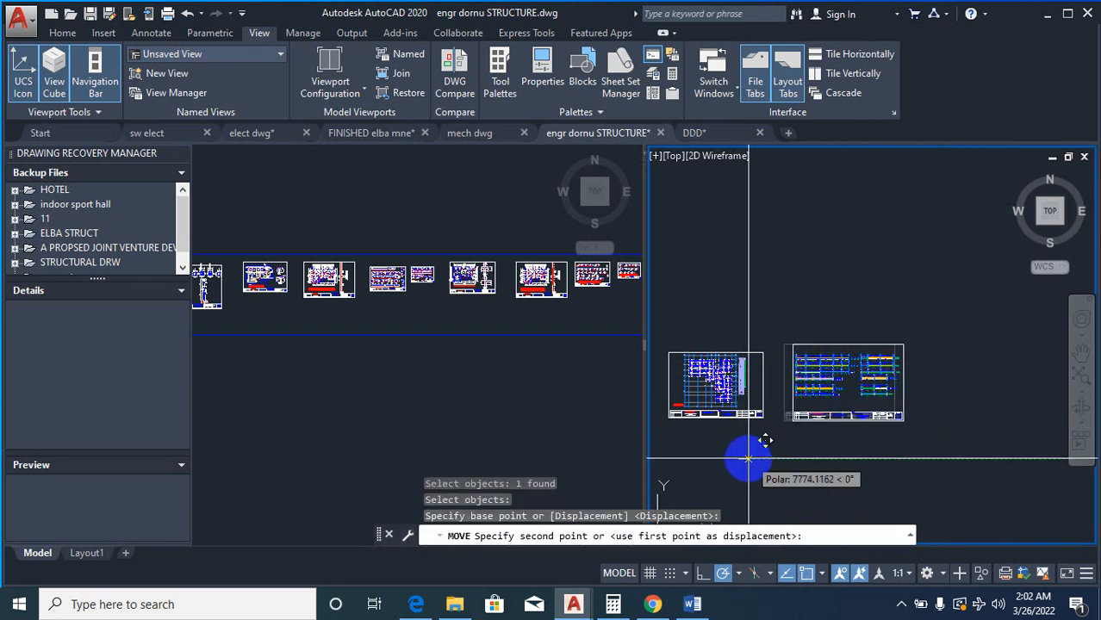
left_click(746, 461)
scroll(766, 363, "up", 4)
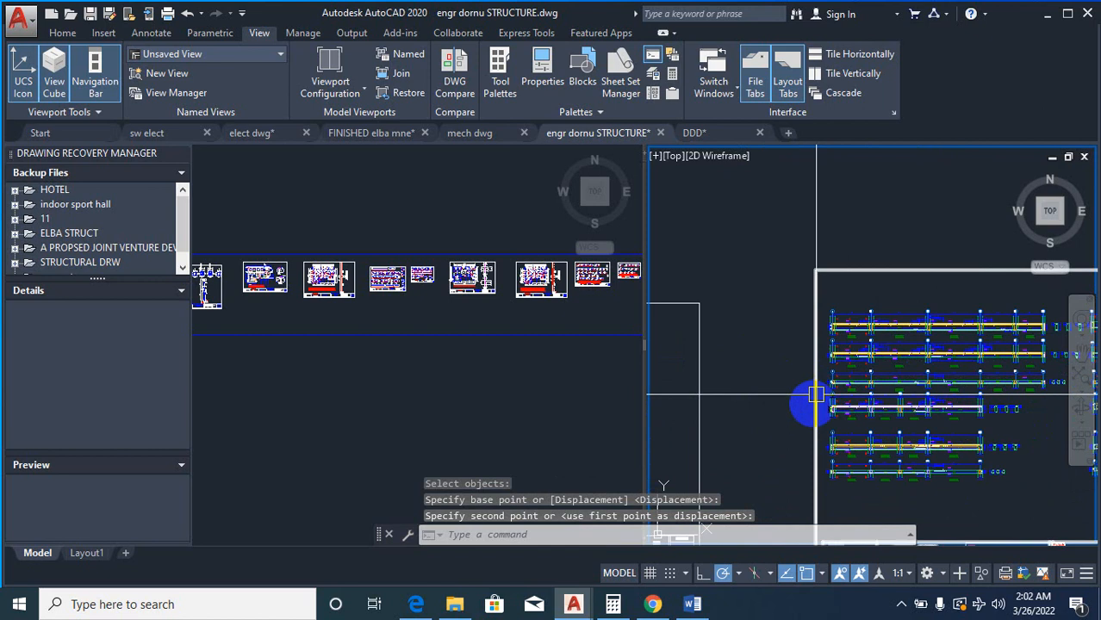
scroll(893, 372, "down", 4)
scroll(828, 401, "down", 3)
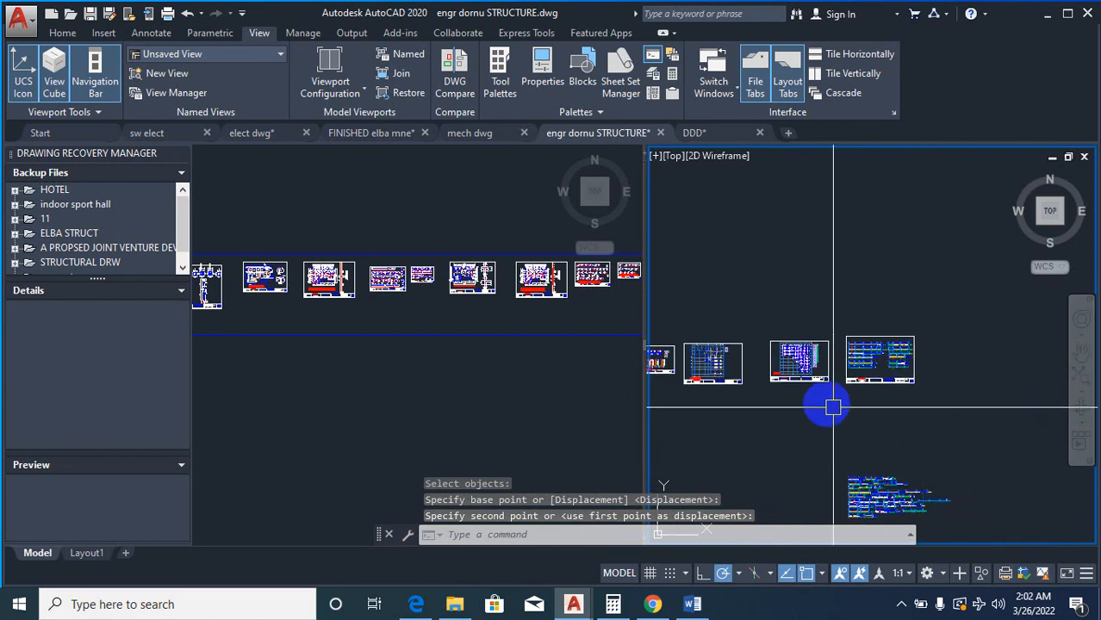
Step: Copy the SLAB DETAIL title from the floor plan sheet to just above the title block of the beam sheet
scroll(804, 398, "up", 3)
type("co")
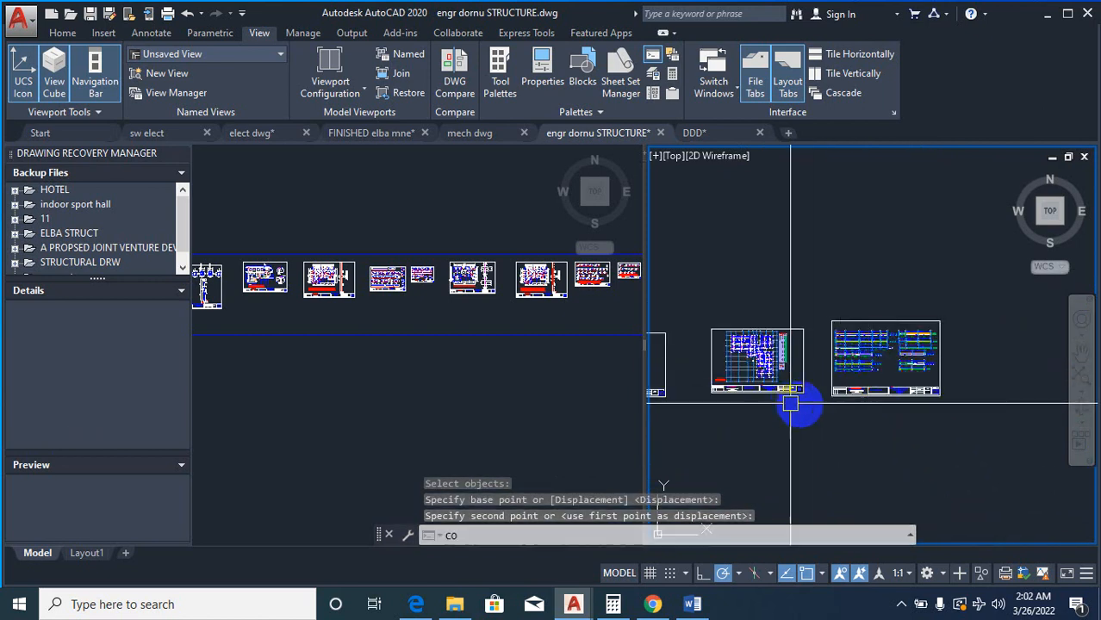
key("Return")
scroll(733, 381, "up", 5)
left_click(669, 395)
key("Return")
left_click(690, 382)
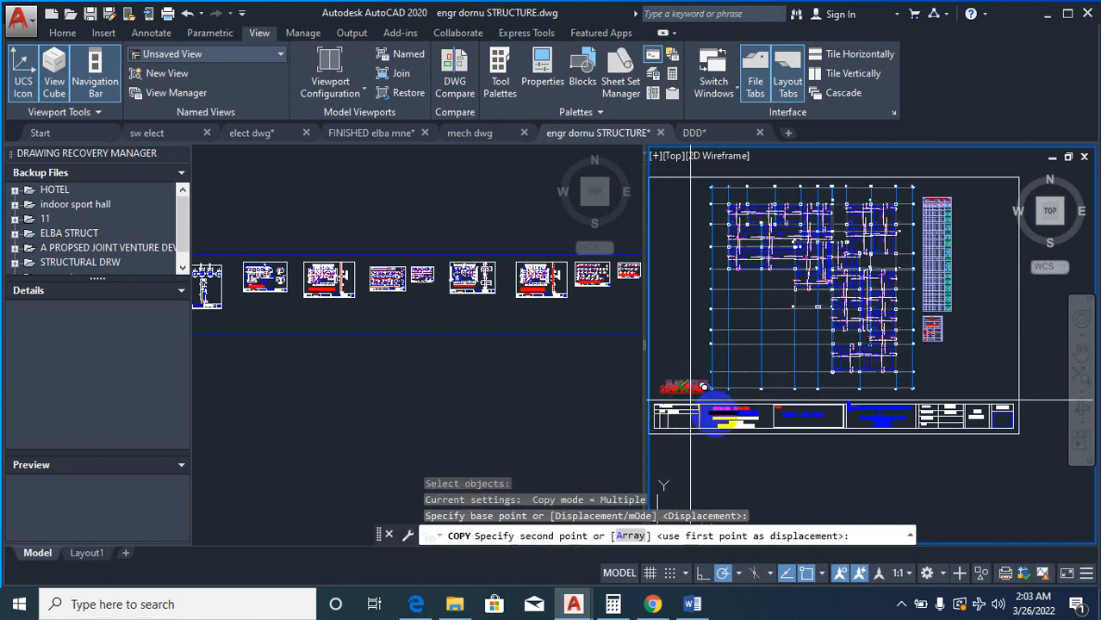
scroll(694, 403, "down", 6)
scroll(794, 408, "up", 6)
left_click(913, 378)
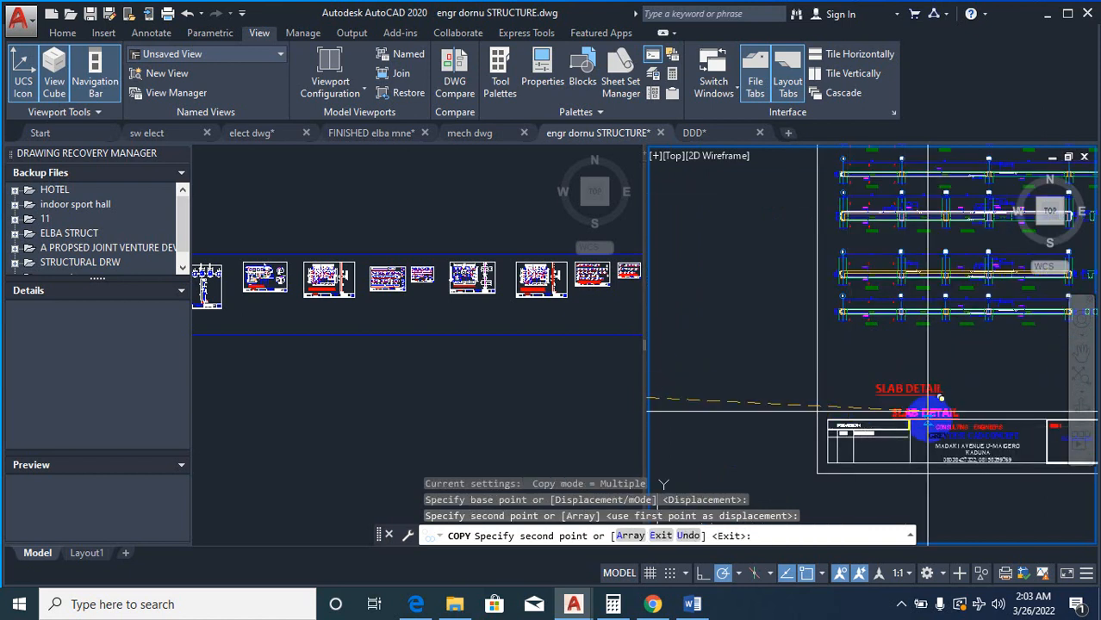
key("Escape")
key("Escape")
key("Escape")
Step: Edit the copied title on the beam sheet with TEXTEDIT to read BEAM DETAIL
type("text")
key("Return")
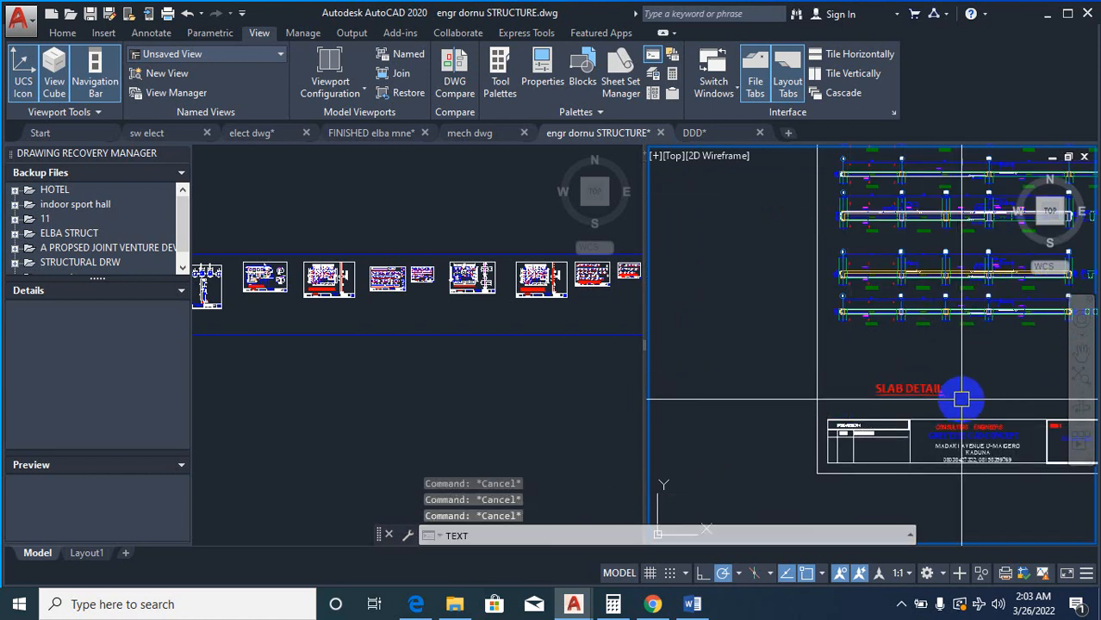
type("edi")
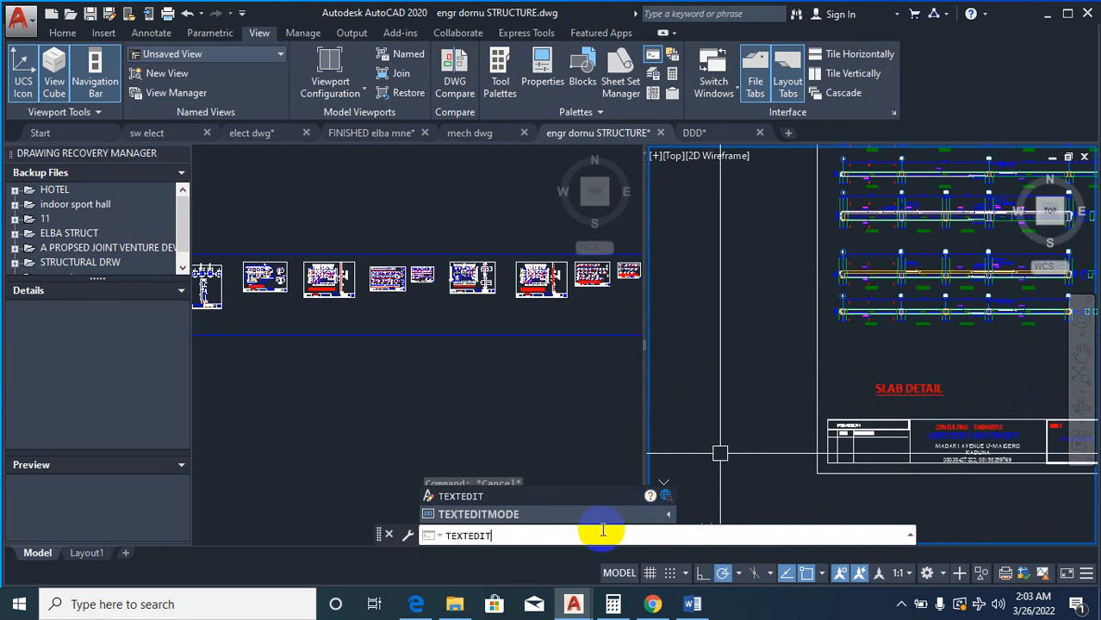
key("Return")
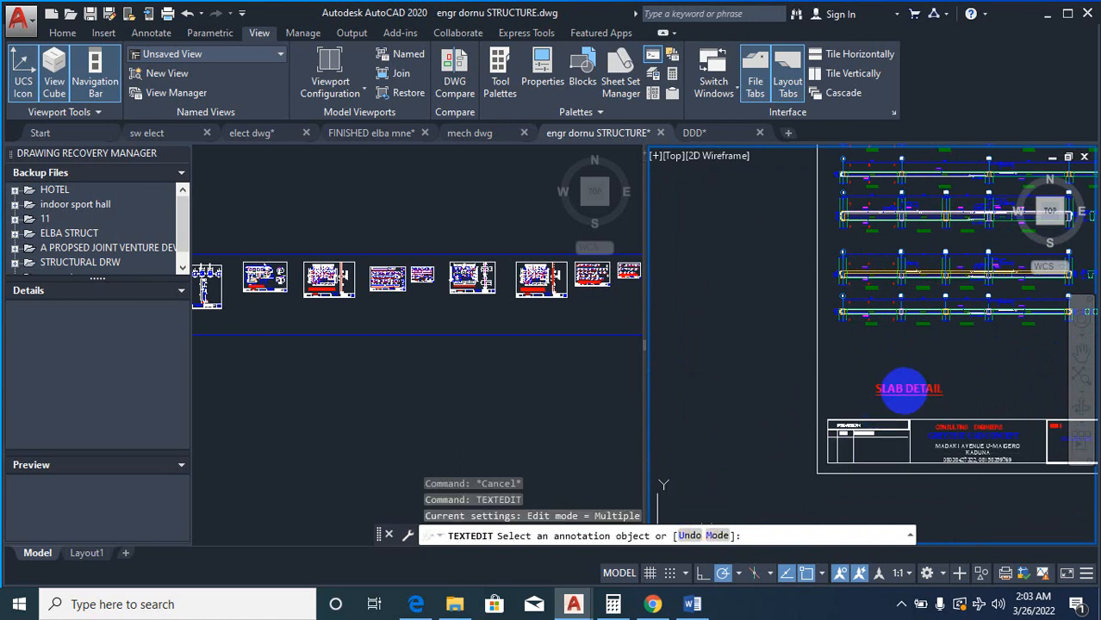
left_click(907, 389)
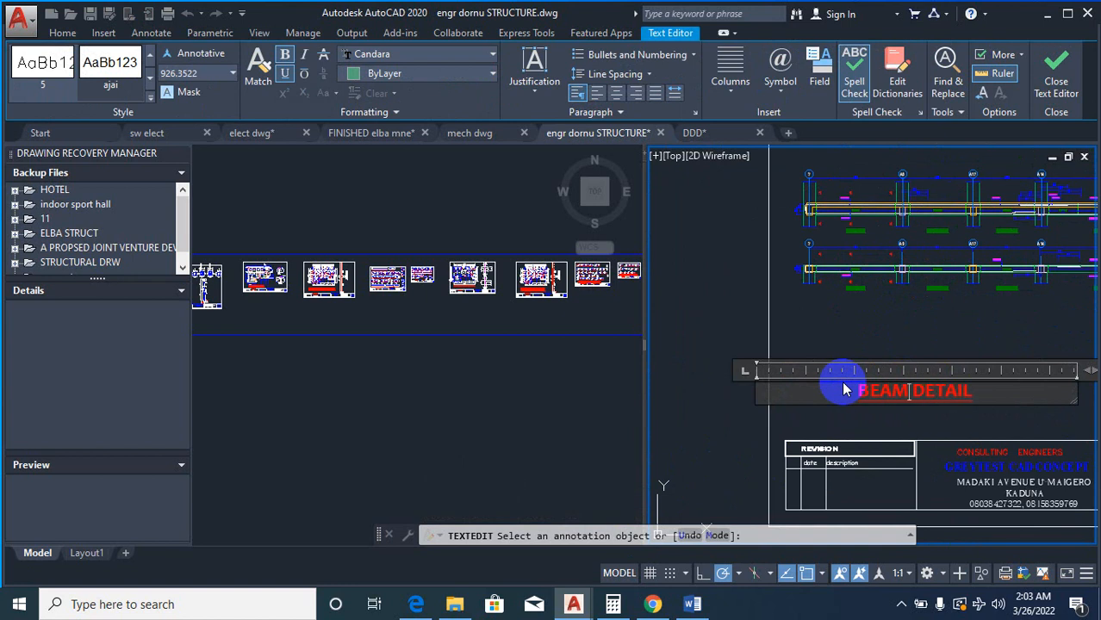
left_click(922, 343)
scroll(850, 341, "down", 6)
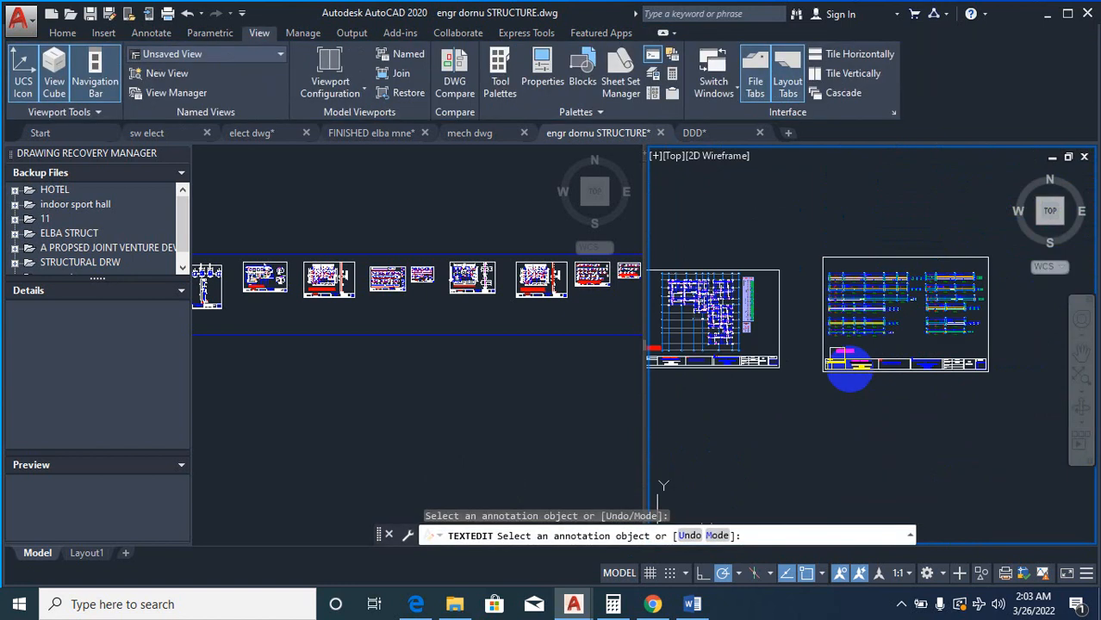
key("Escape")
key("Escape")
key("Escape")
Step: Examine the row of sheets and the unarranged beam details below it, and survey the source floor plans and details in the other viewport
scroll(947, 320, "down", 4)
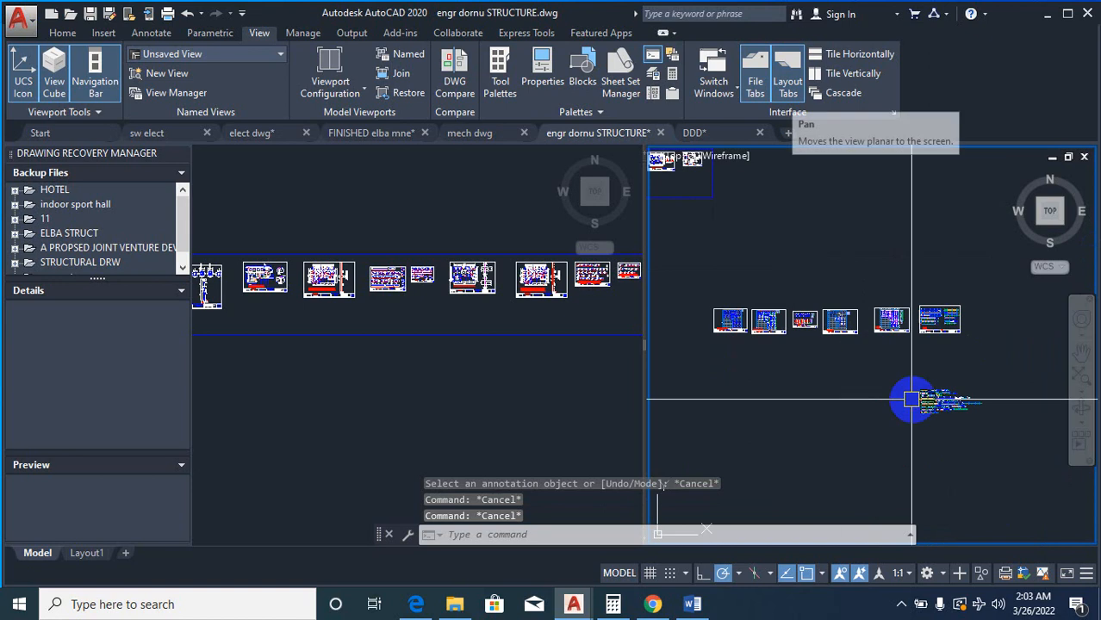
scroll(965, 340, "down", 4)
scroll(914, 346, "up", 3)
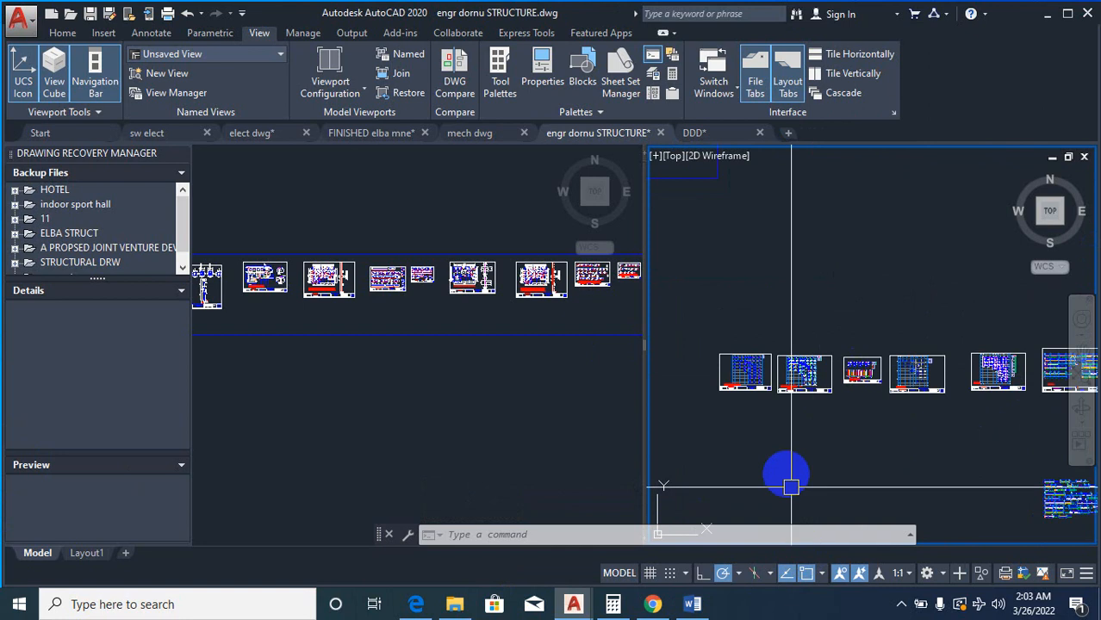
scroll(779, 376, "down", 4)
scroll(865, 352, "up", 2)
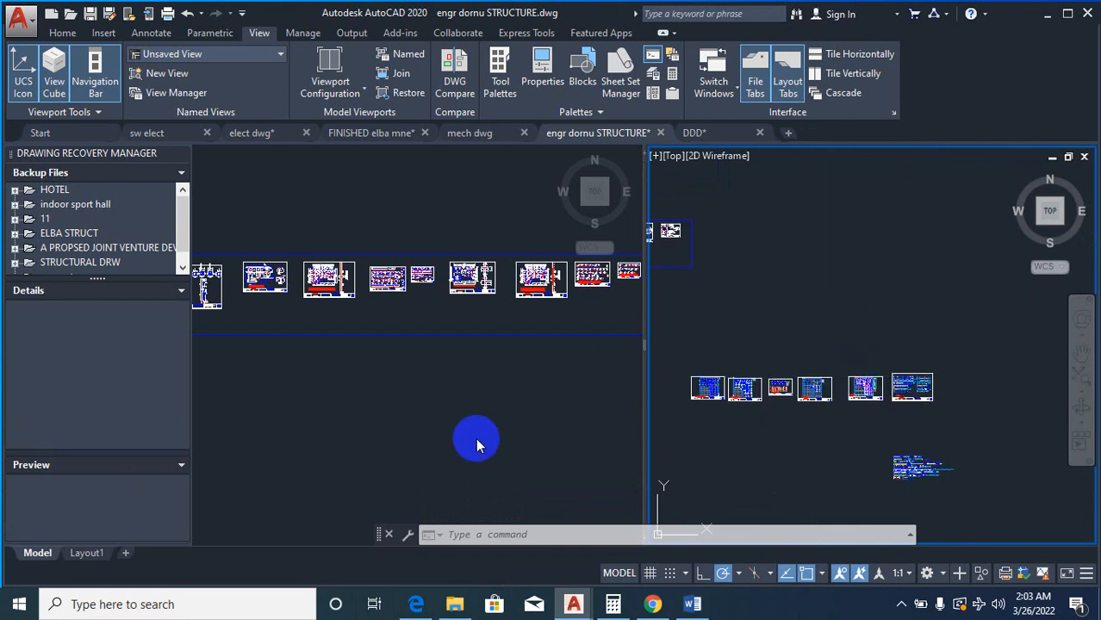
left_click(499, 305)
scroll(516, 305, "down", 5)
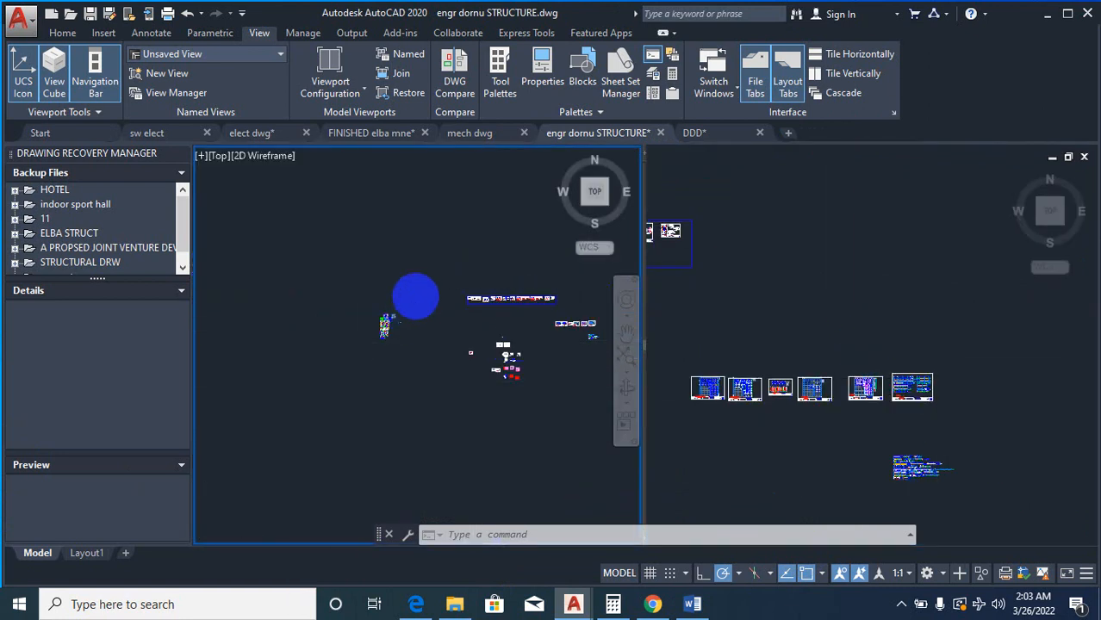
scroll(388, 343, "up", 6)
scroll(394, 208, "up", 1)
scroll(362, 405, "down", 3)
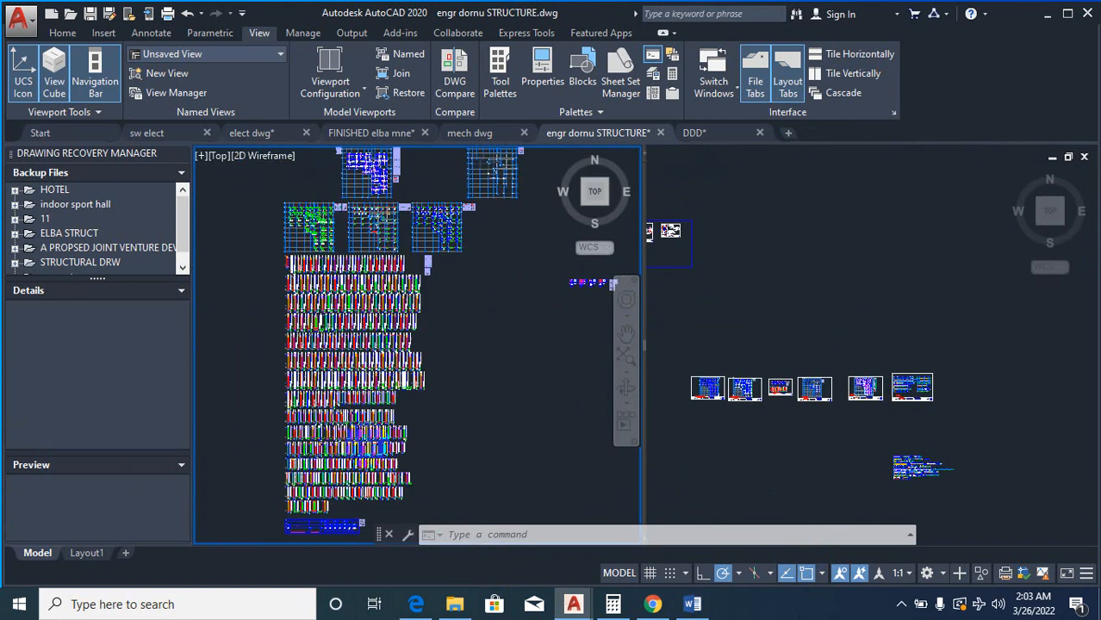
scroll(403, 291, "up", 3)
scroll(265, 357, "down", 1)
scroll(265, 358, "down", 1)
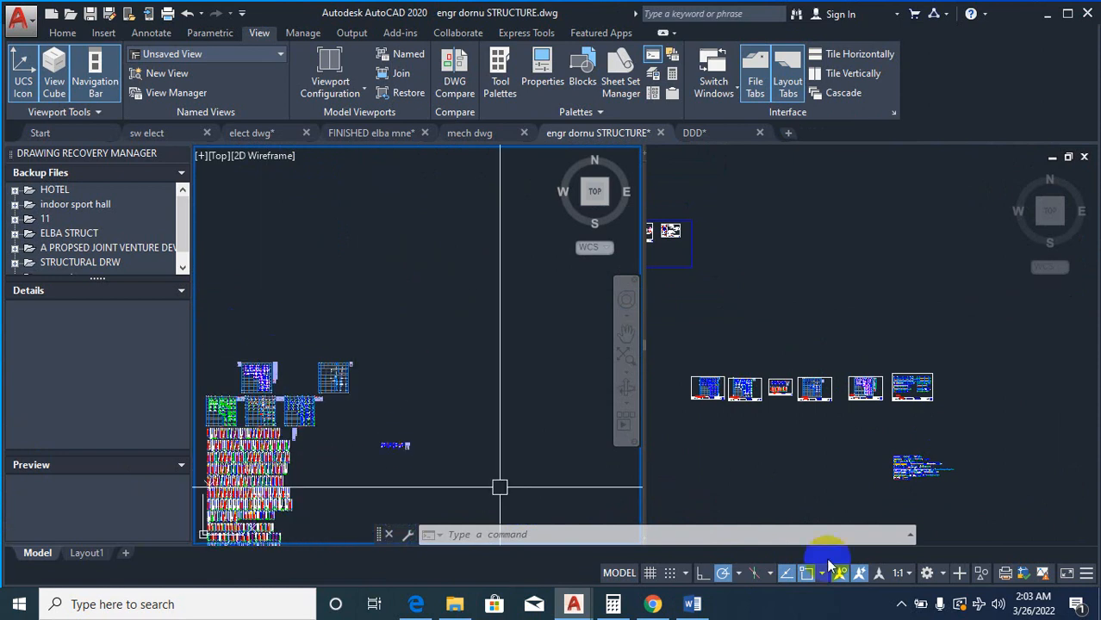
Step: Examine the row of framed sheets and the reinforcement labels along the 1B1 (230x600) beam on the BEAM DETAIL sheet
left_click(970, 377)
scroll(865, 386, "up", 5)
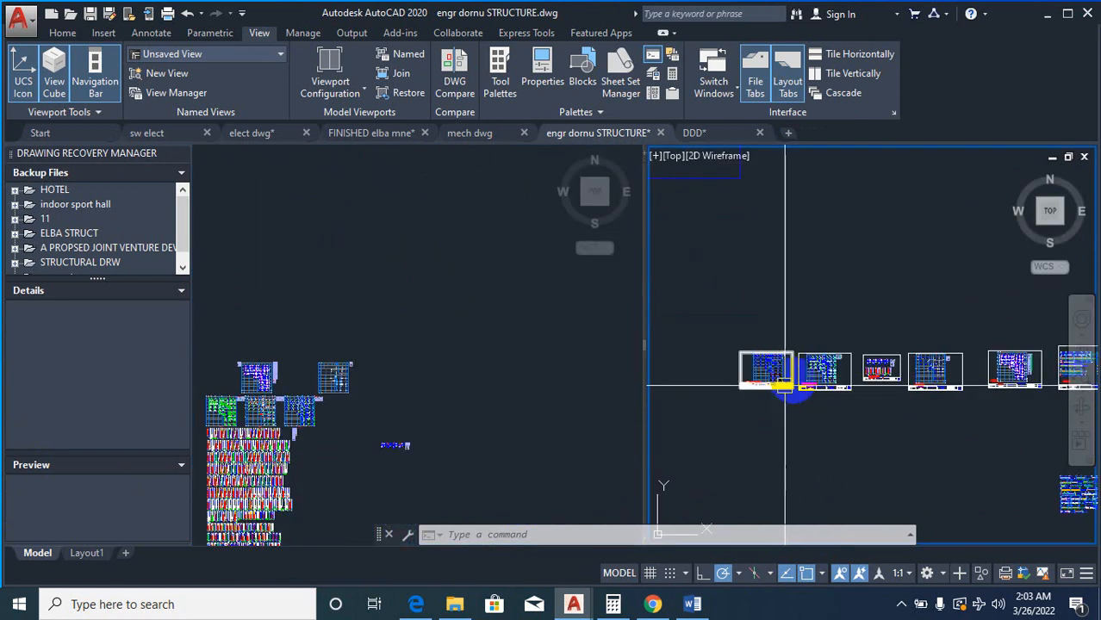
scroll(755, 427, "up", 4)
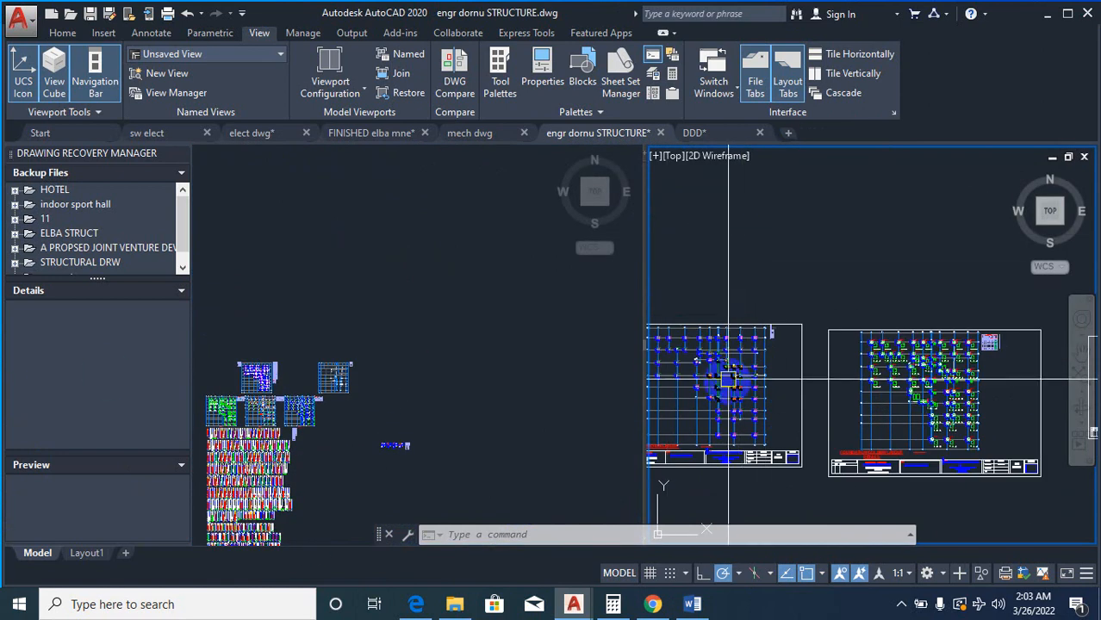
scroll(869, 315, "down", 5)
scroll(956, 371, "up", 4)
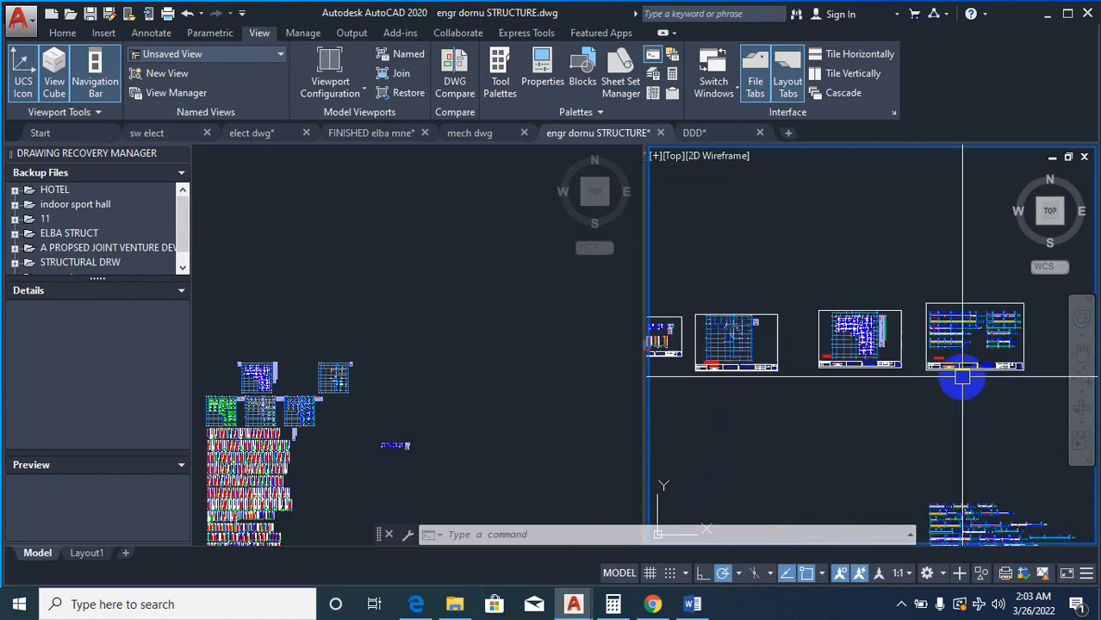
scroll(954, 290, "up", 5)
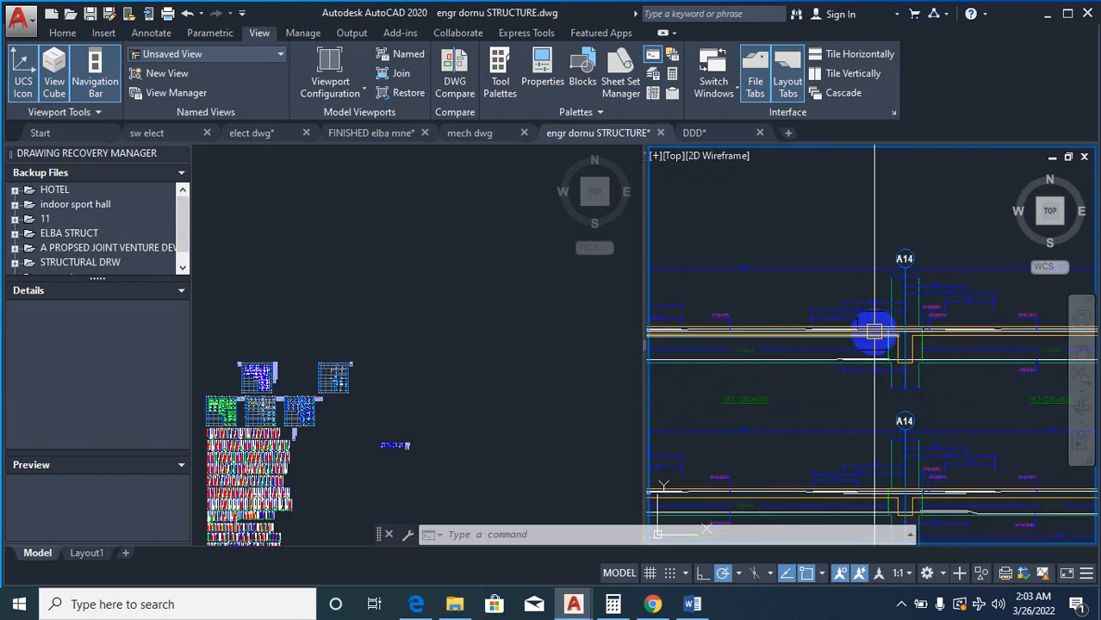
scroll(877, 311, "up", 5)
scroll(950, 327, "down", 6)
scroll(726, 316, "up", 9)
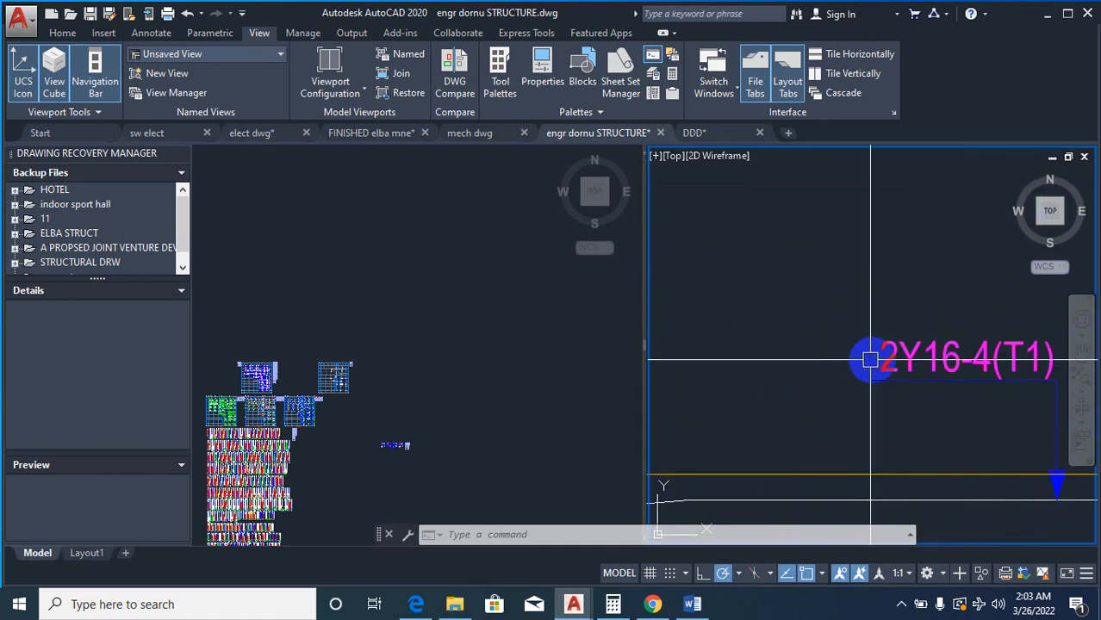
scroll(870, 360, "up", 3)
scroll(951, 307, "down", 4)
scroll(836, 349, "up", 4)
scroll(905, 288, "down", 5)
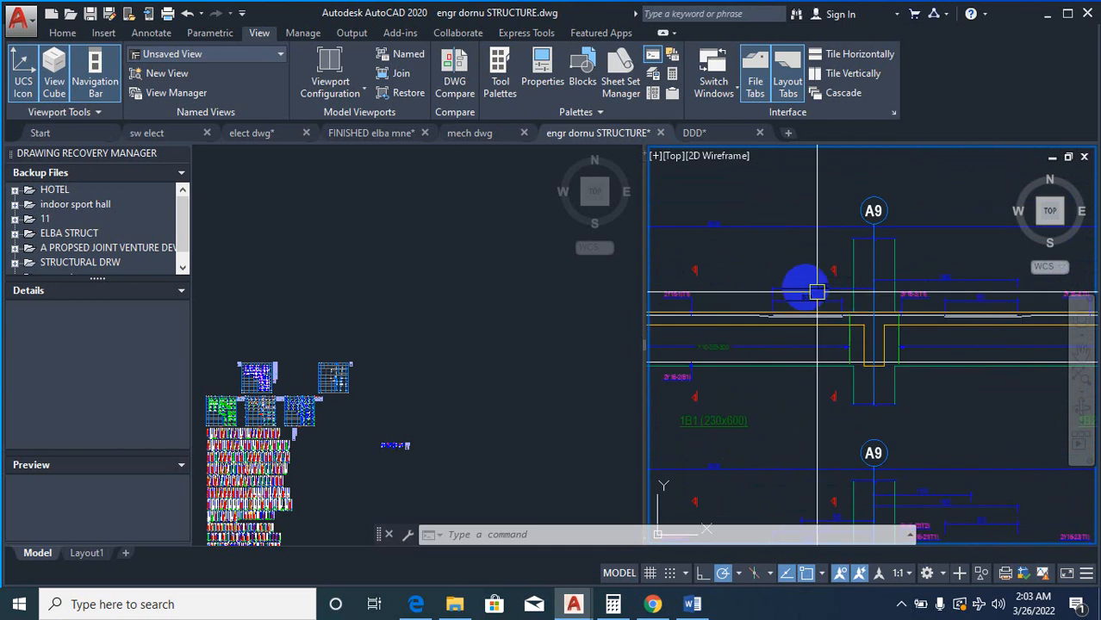
scroll(1077, 273, "up", 8)
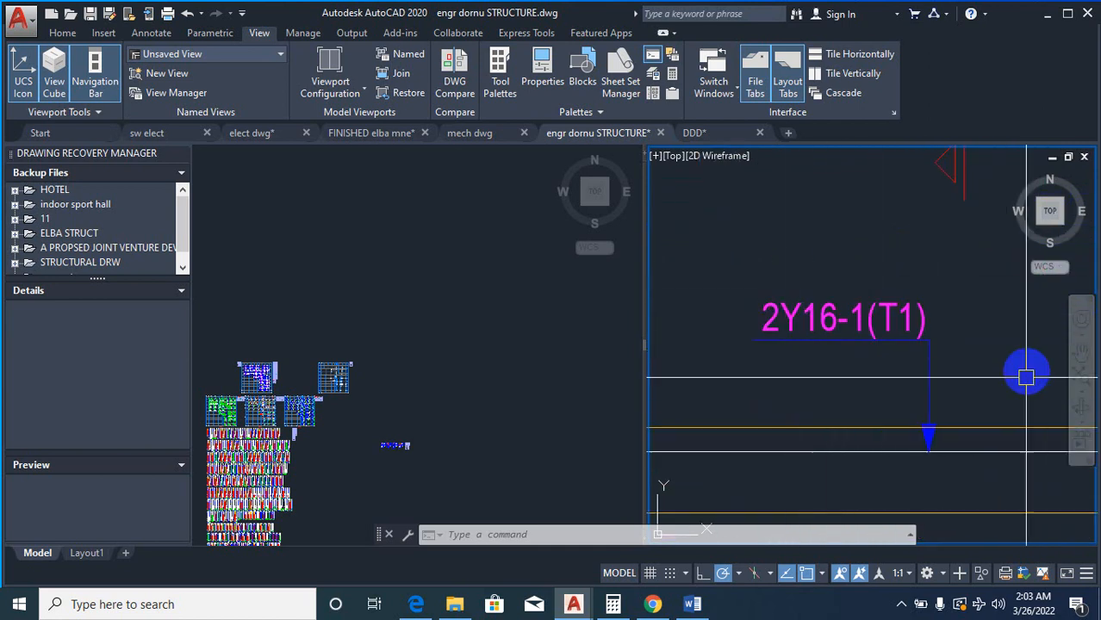
scroll(781, 307, "down", 4)
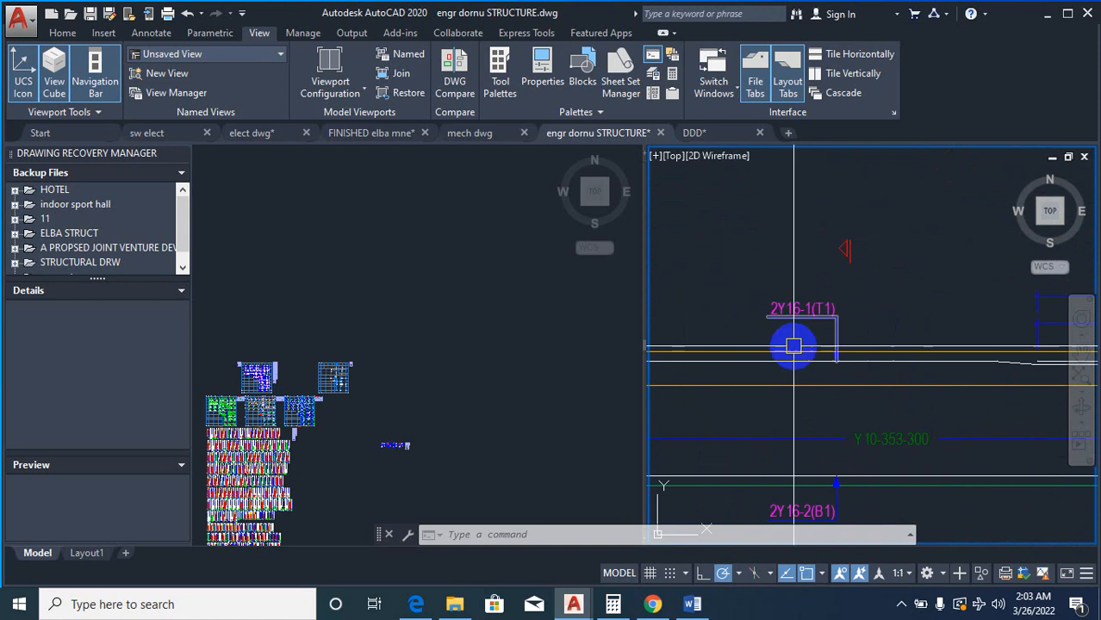
scroll(837, 418, "up", 4)
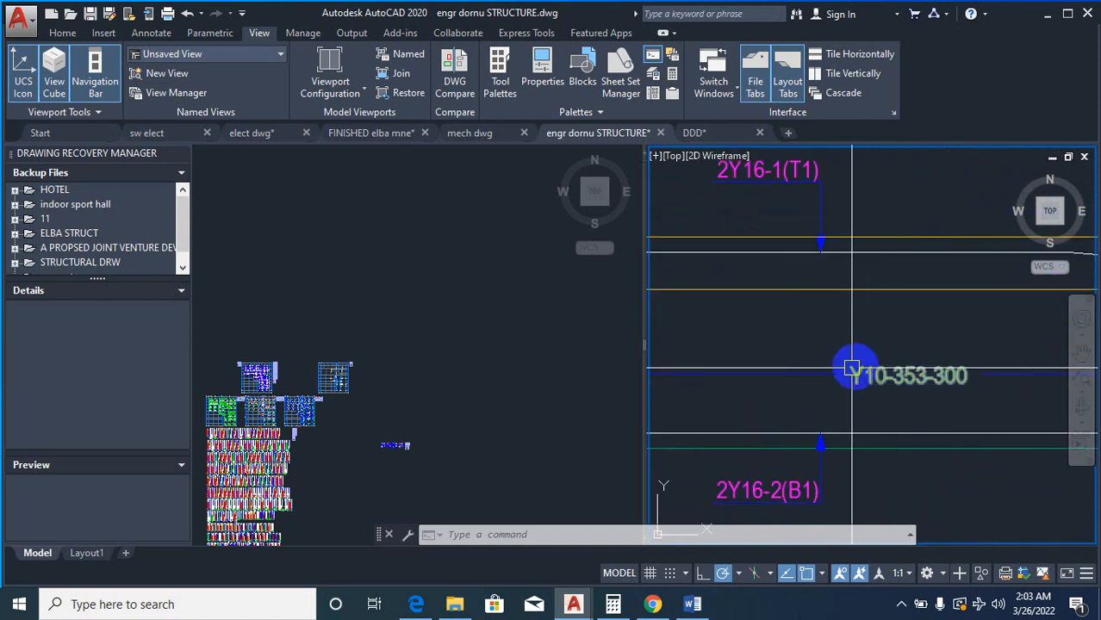
scroll(860, 362, "down", 3)
scroll(872, 366, "up", 3)
scroll(876, 368, "down", 3)
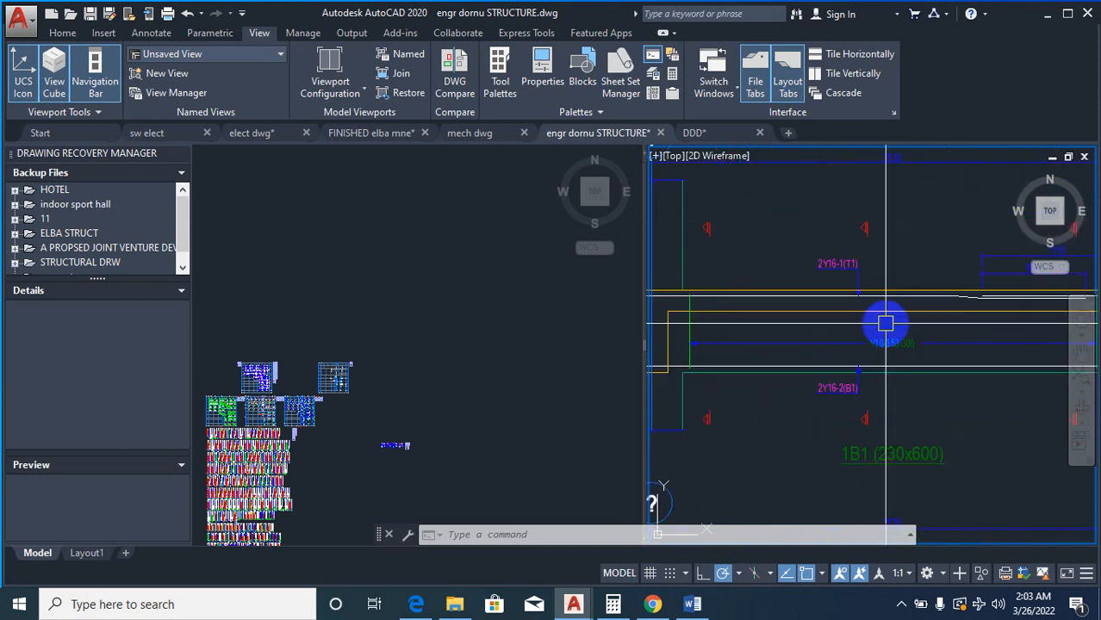
scroll(885, 474, "up", 3)
scroll(948, 429, "up", 2)
scroll(810, 401, "down", 6)
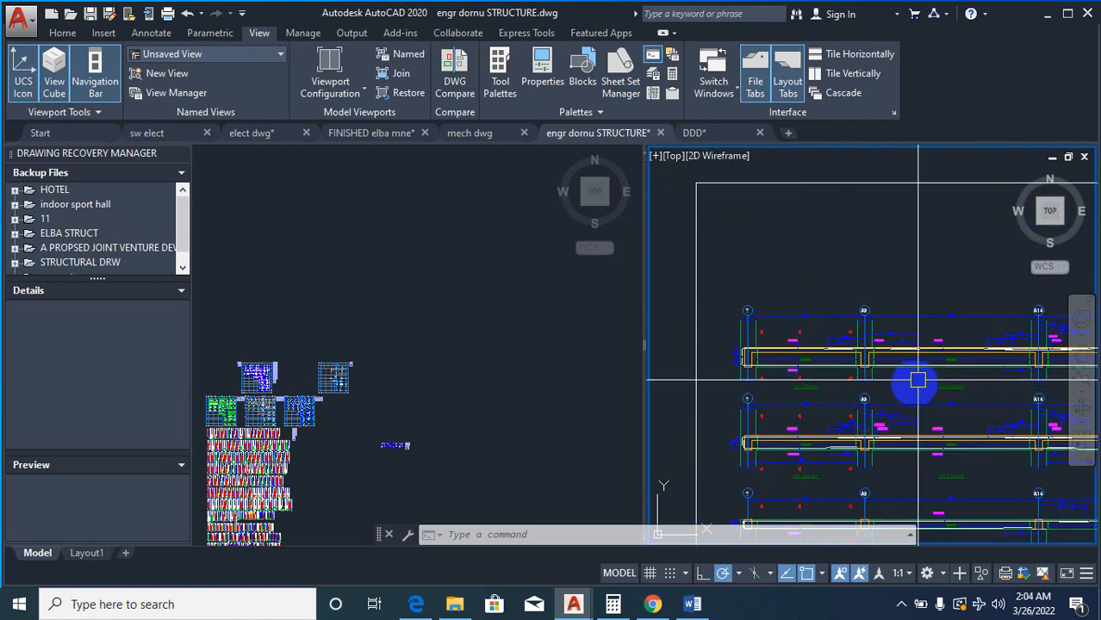
Step: Inspect the other spans, cross-sections and lower beam rows on the BEAM DETAIL sheet, and the 2Y16-1(T1) bar label on beam 1B1
scroll(895, 382, "up", 5)
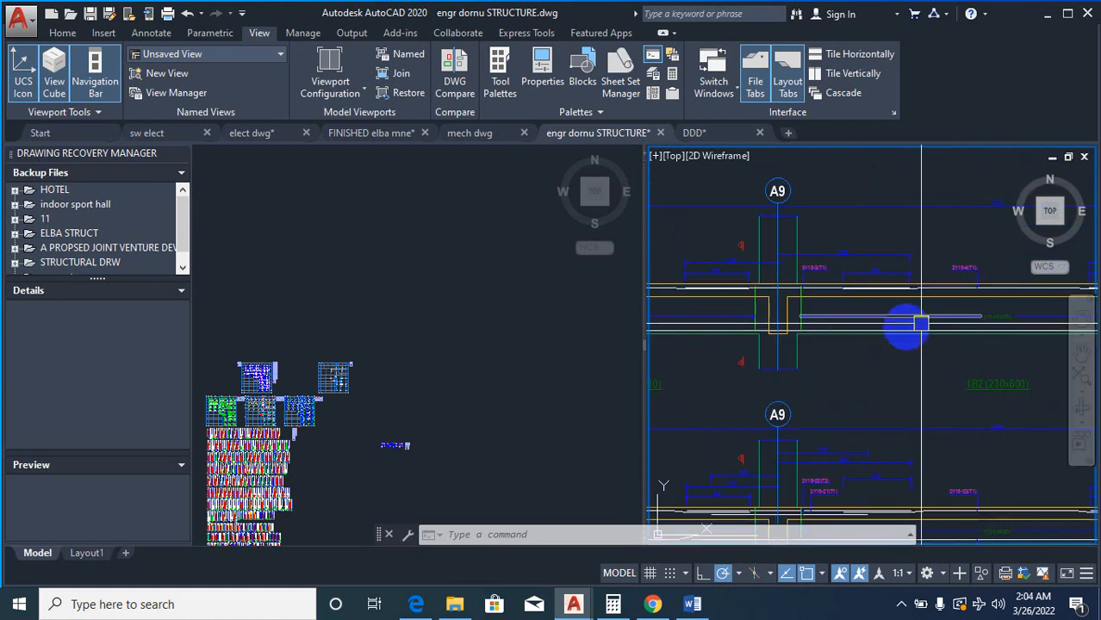
scroll(921, 323, "down", 5)
scroll(953, 387, "up", 5)
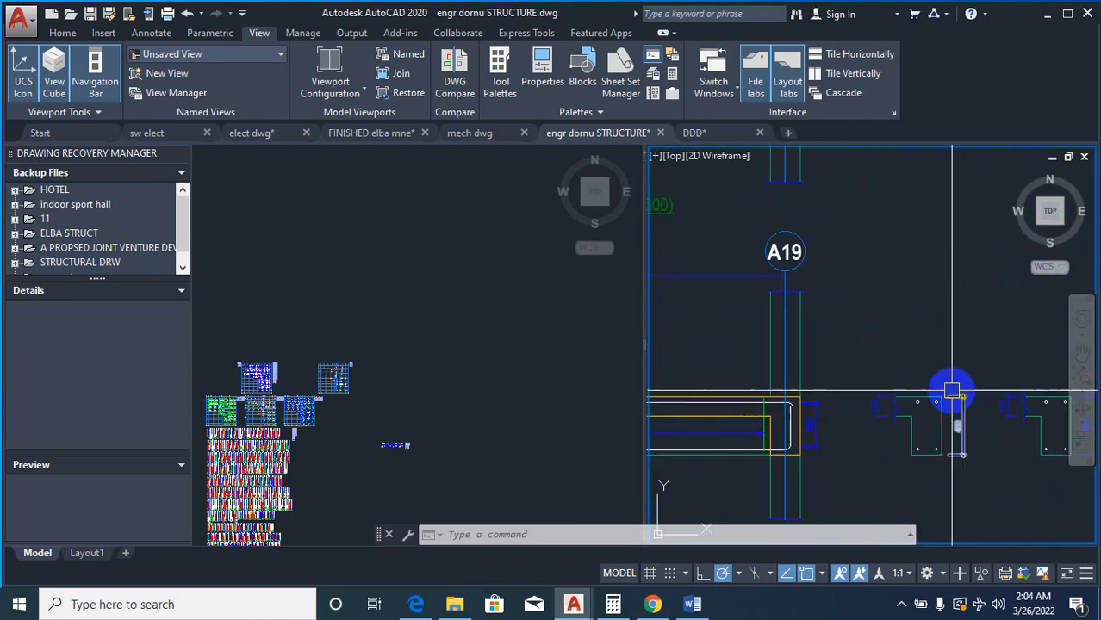
scroll(932, 356, "down", 9)
scroll(844, 441, "up", 4)
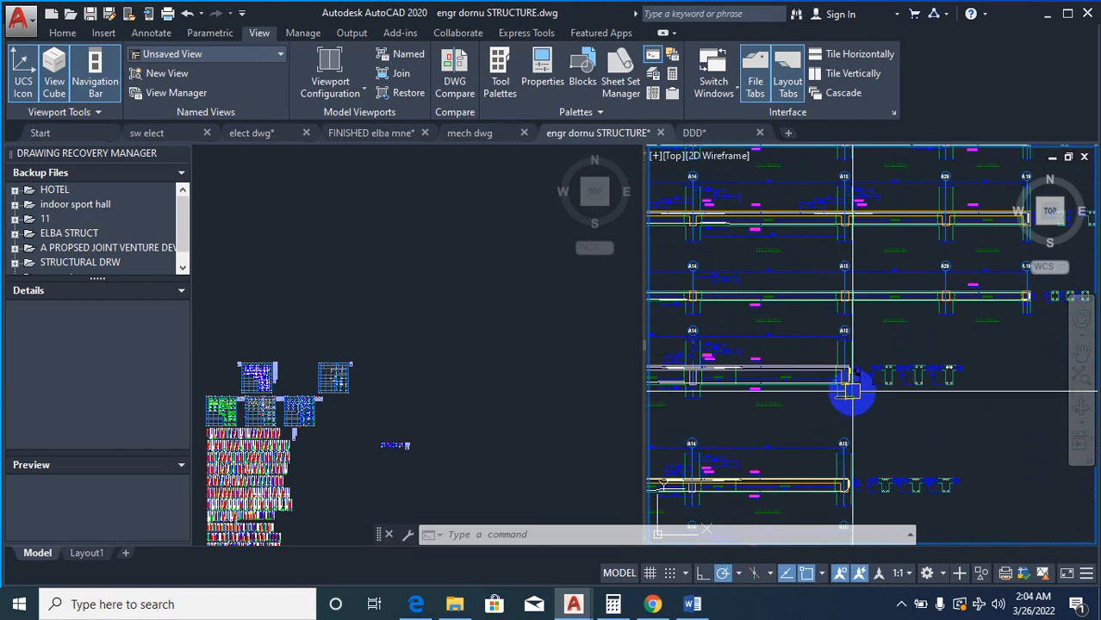
scroll(851, 393, "down", 5)
scroll(926, 435, "up", 4)
scroll(926, 435, "down", 2)
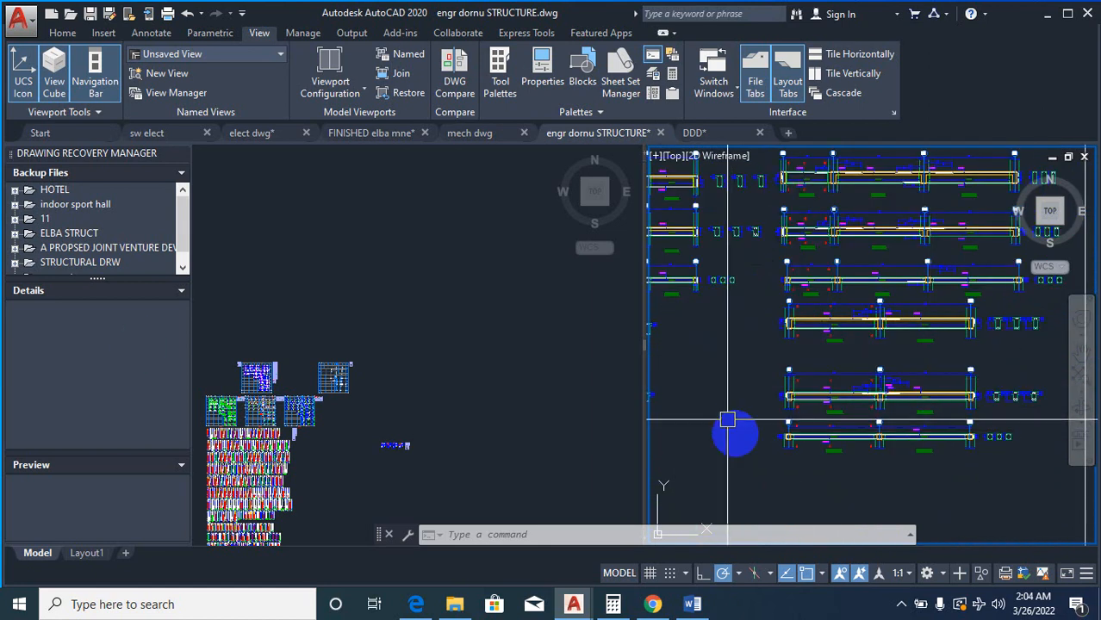
scroll(948, 392, "down", 5)
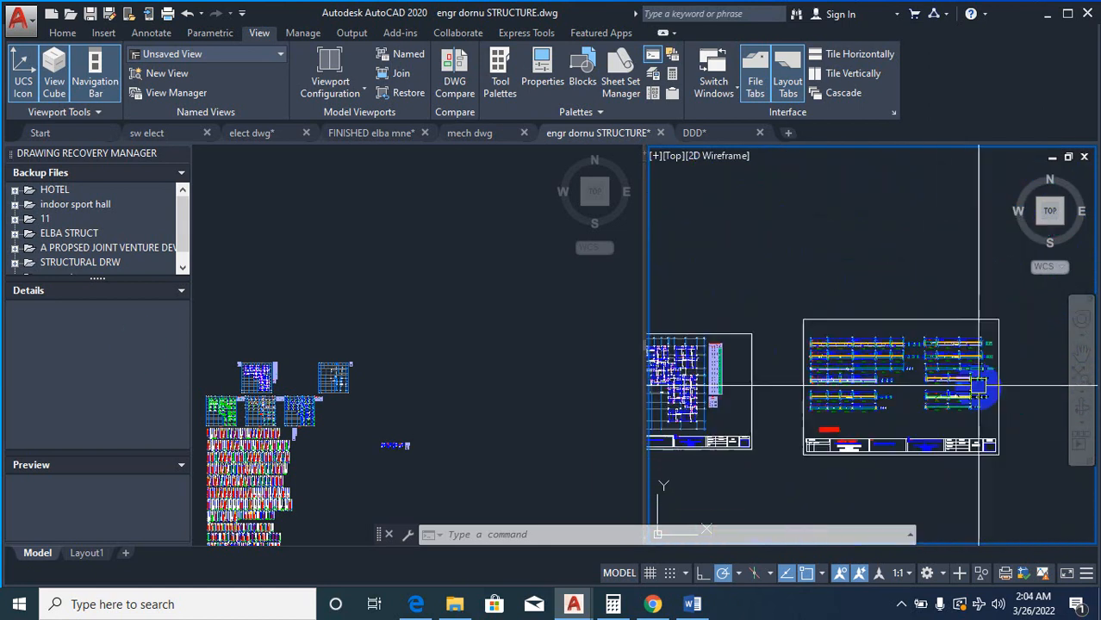
scroll(979, 388, "up", 8)
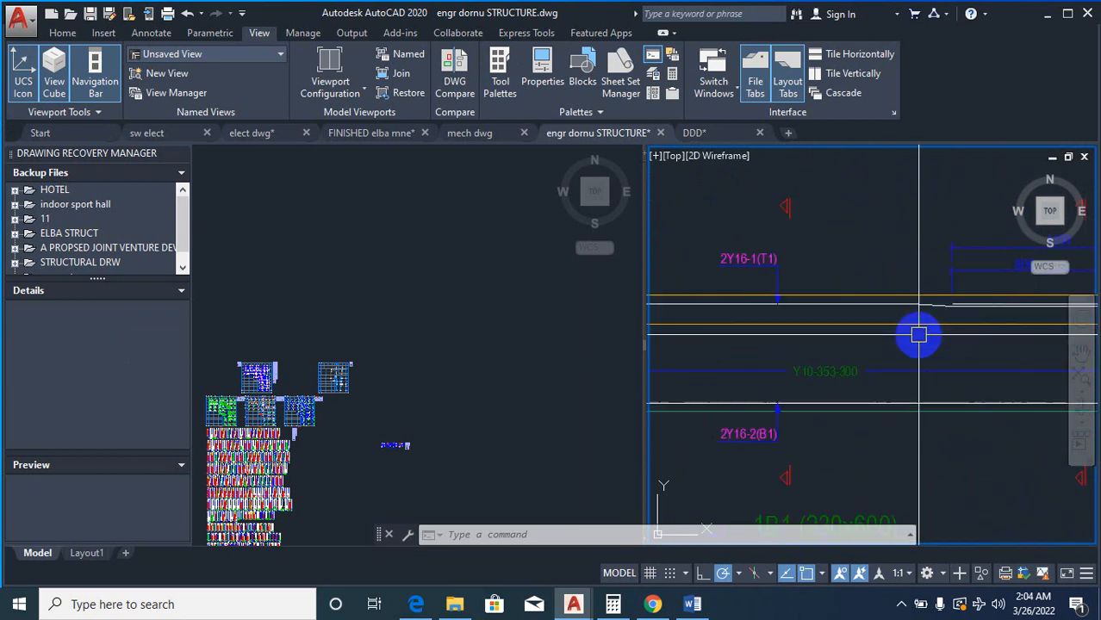
scroll(723, 265, "up", 4)
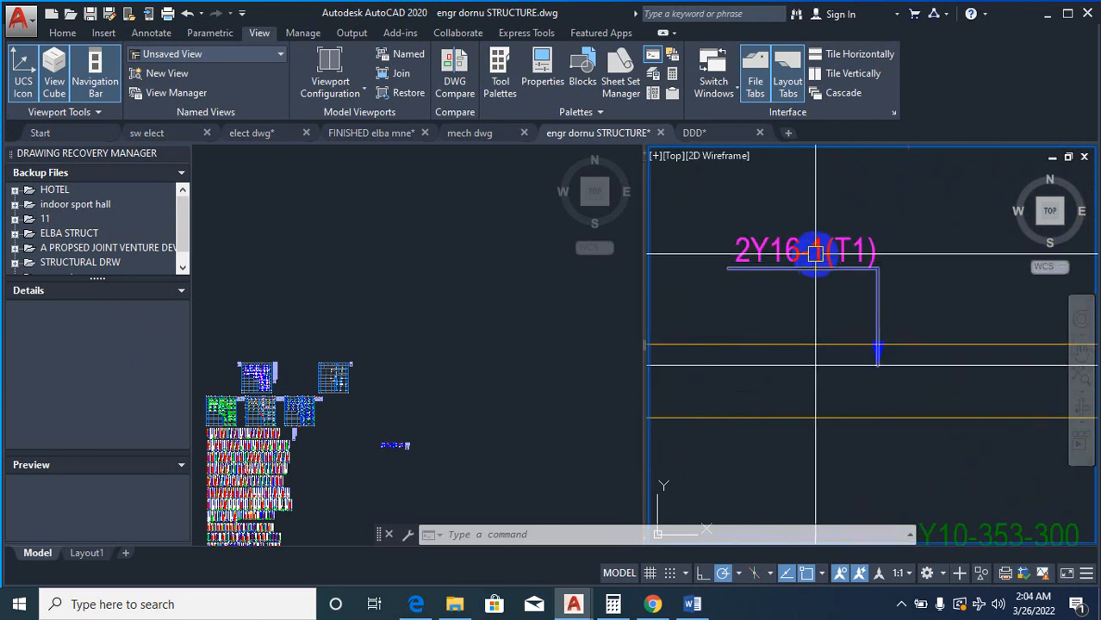
scroll(817, 258, "down", 5)
Step: Match the properties of the F. BEAM 1 title in the reference beam drawing onto the 1B1 (230x600) label
left_click(484, 333)
scroll(523, 399, "down", 3)
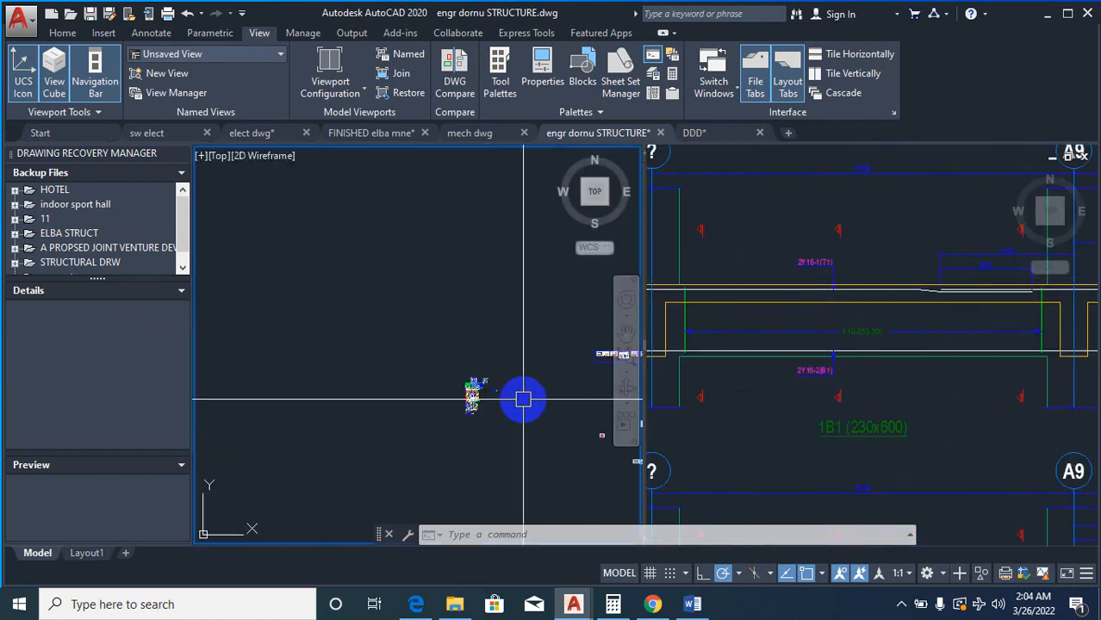
scroll(560, 393, "up", 5)
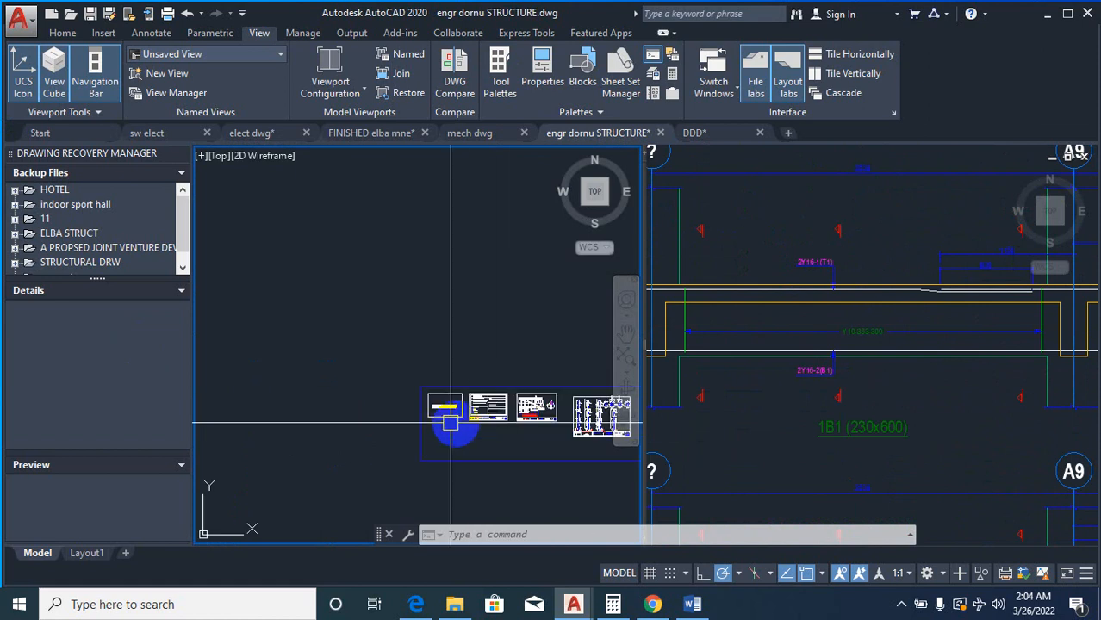
scroll(575, 406, "up", 4)
scroll(207, 398, "down", 11)
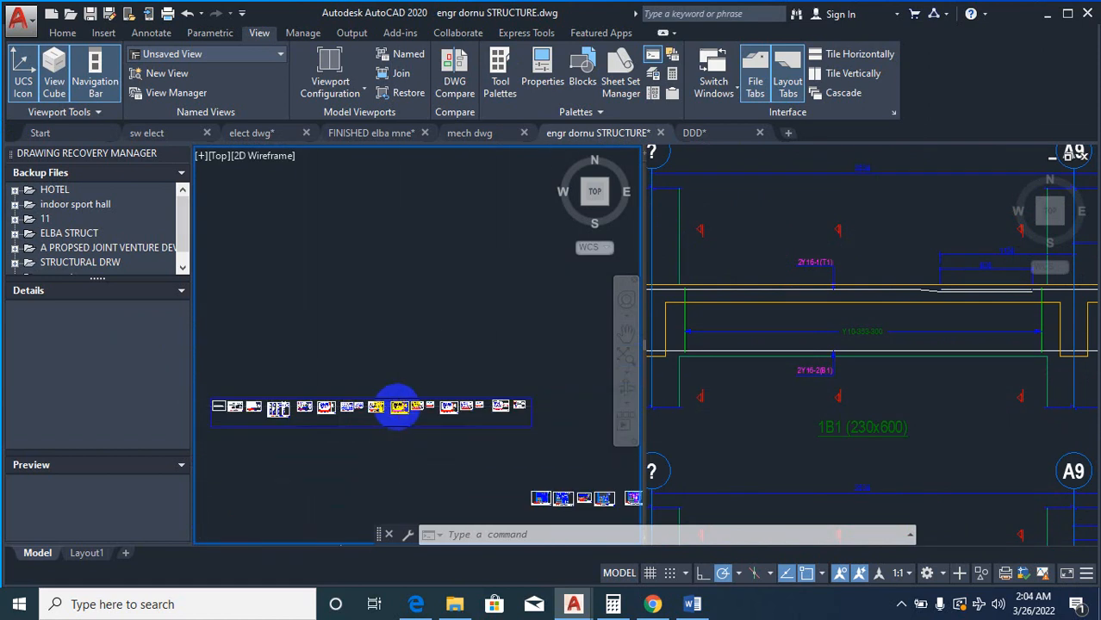
scroll(399, 407, "up", 4)
scroll(399, 426, "up", 8)
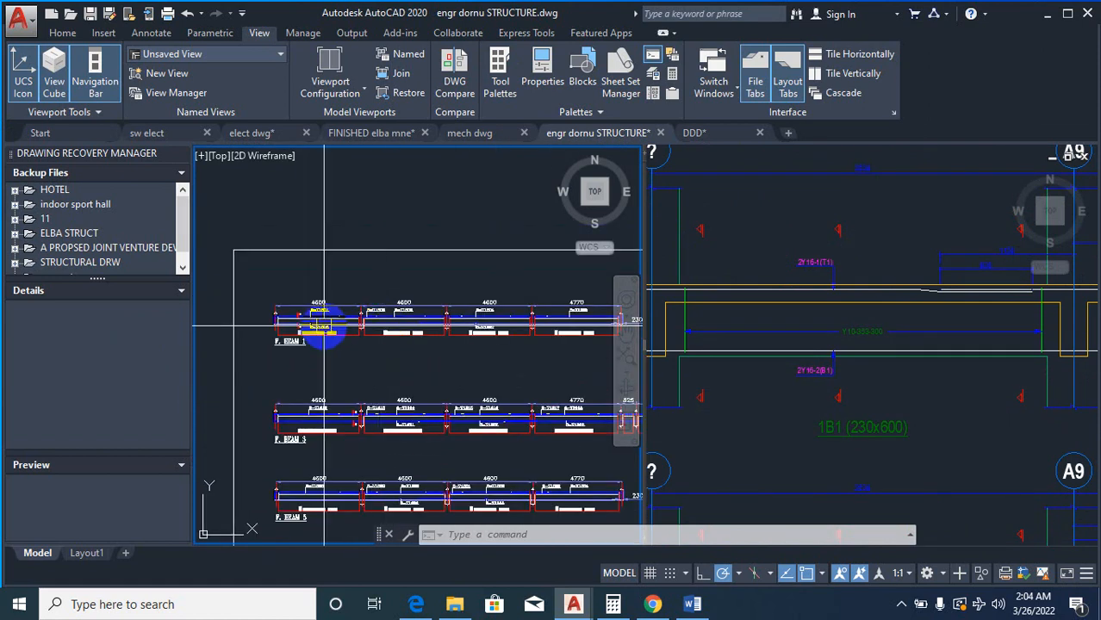
scroll(293, 364, "up", 2)
type("ma")
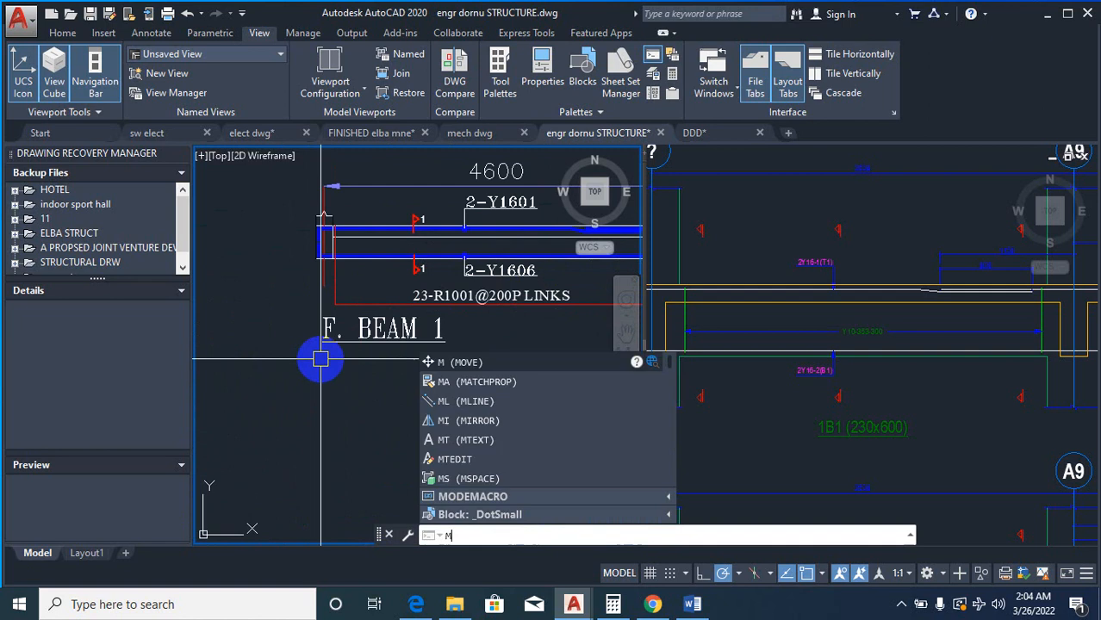
key("Return")
left_click(376, 330)
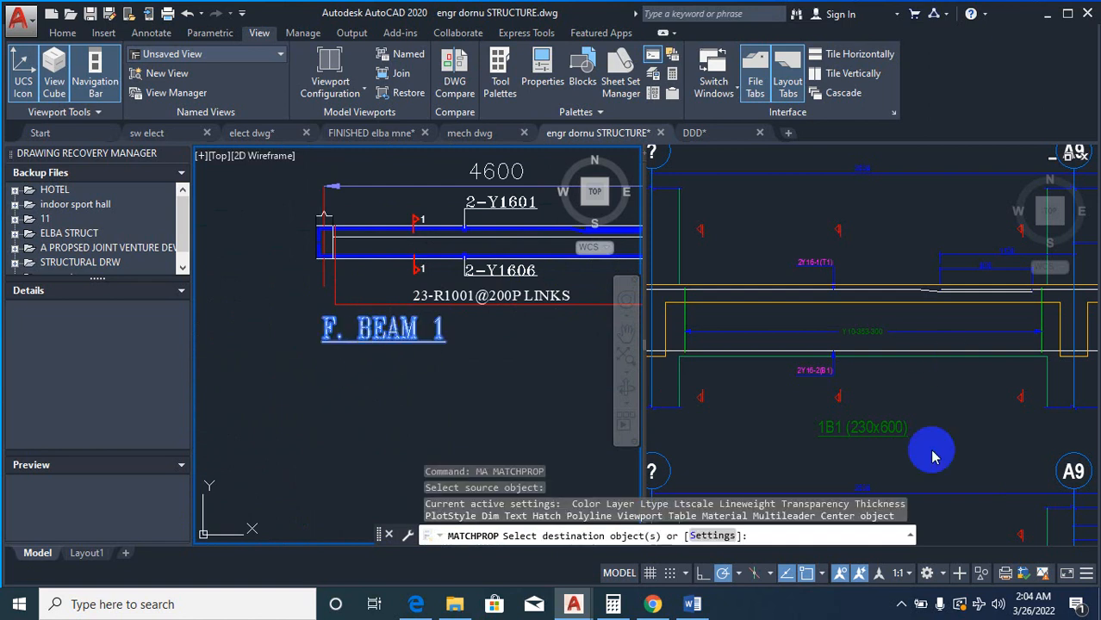
left_click(870, 437)
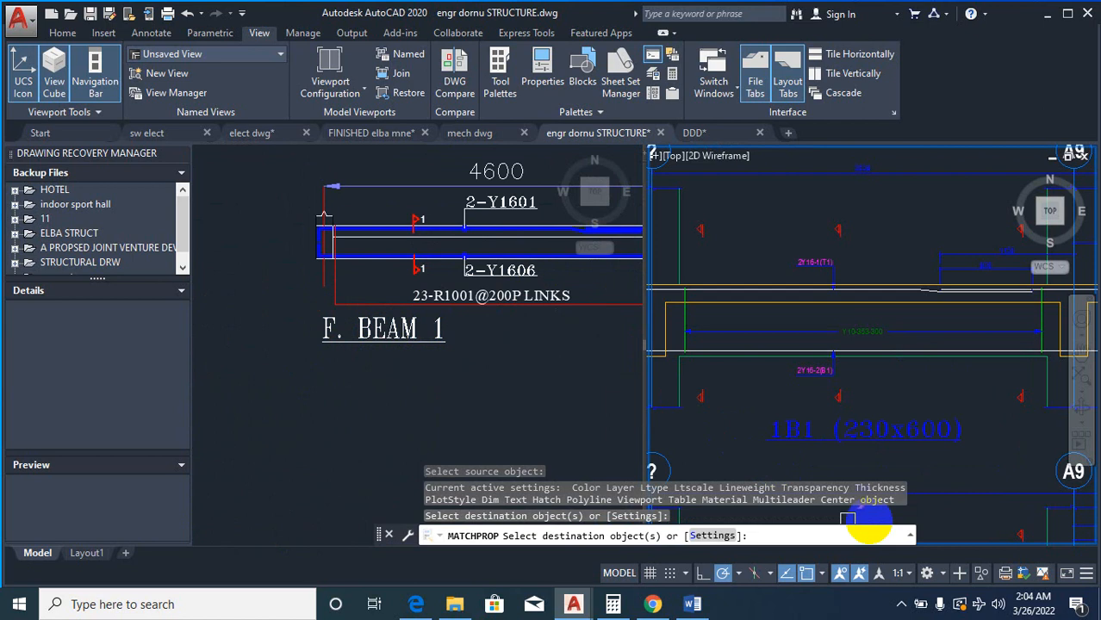
Step: Apply the matched F. BEAM 1 title style to the next three beam labels in the top row, up to 1B4 (230x600)
scroll(686, 421, "down", 4)
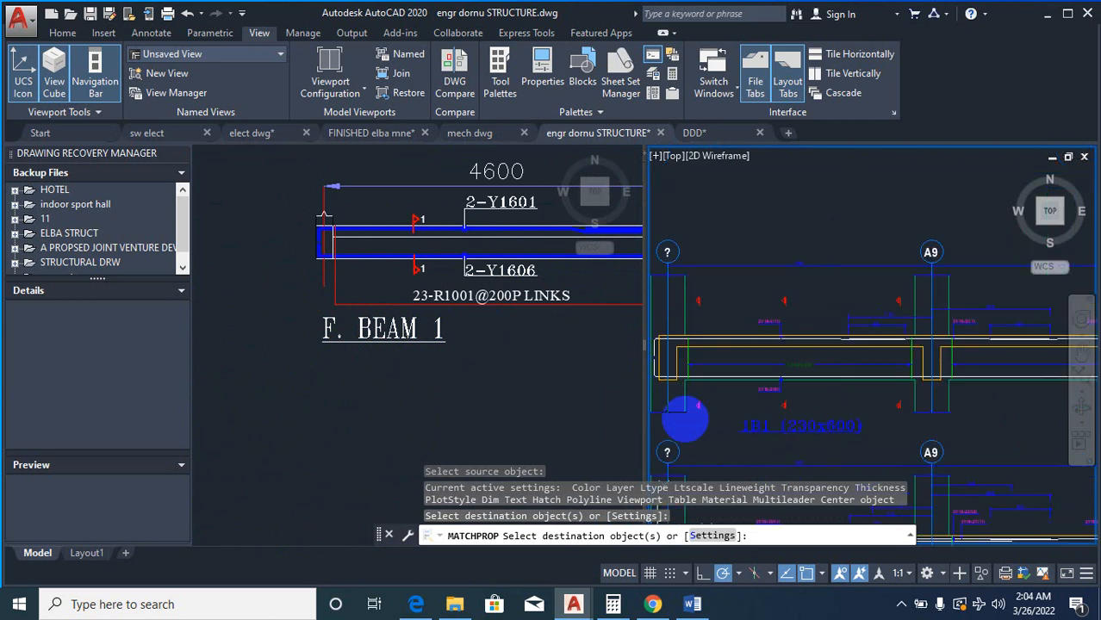
scroll(947, 425, "up", 2)
scroll(998, 424, "down", 2)
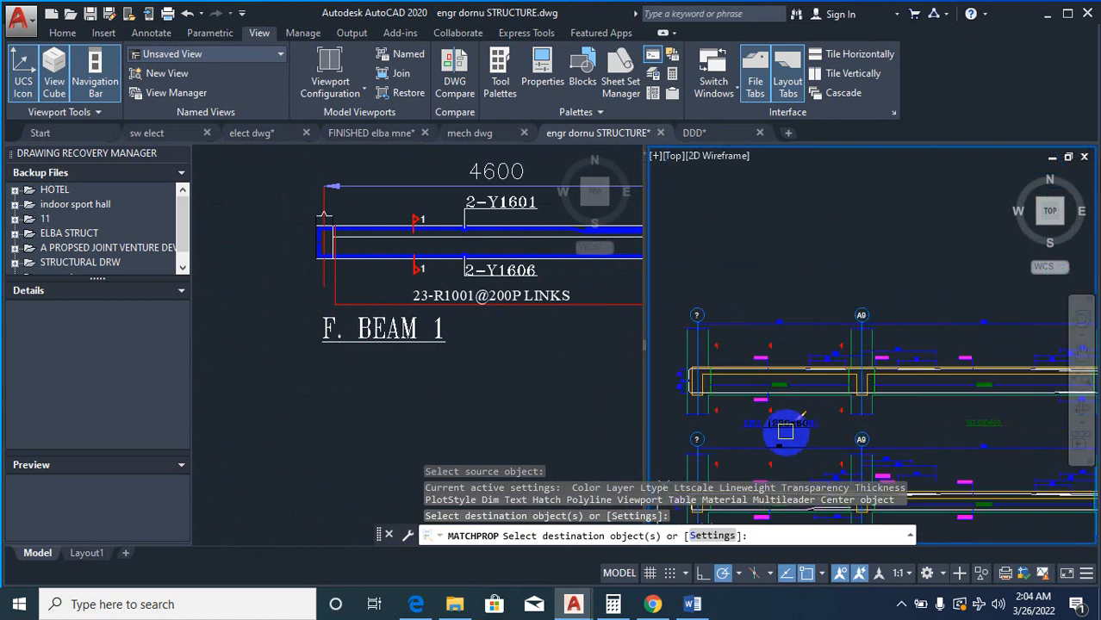
left_click(992, 423)
scroll(859, 449, "down", 3)
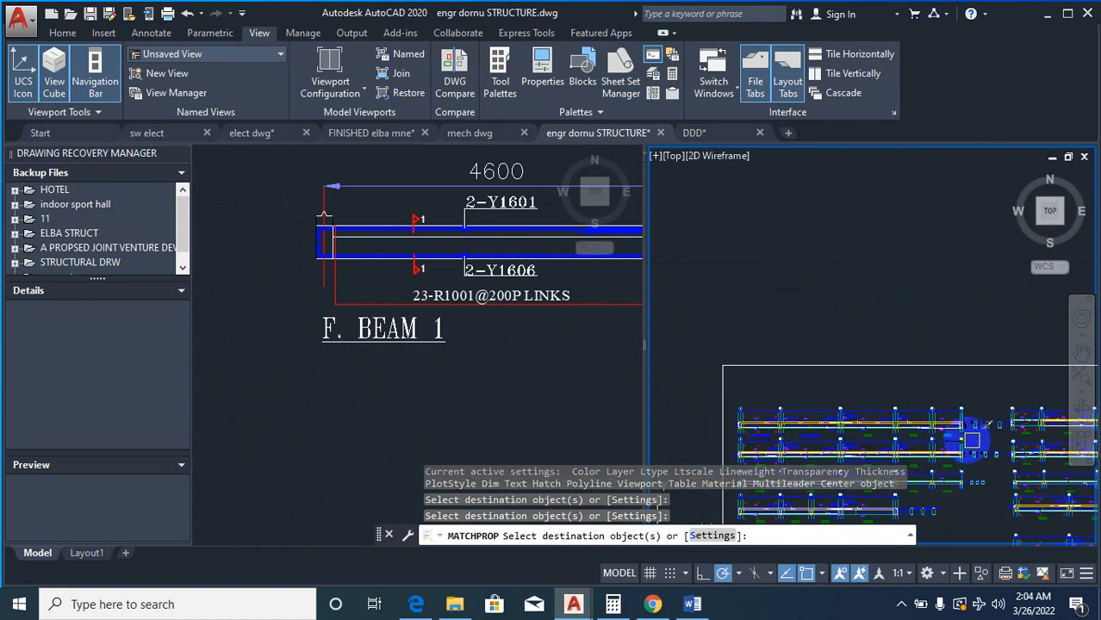
left_click(856, 407)
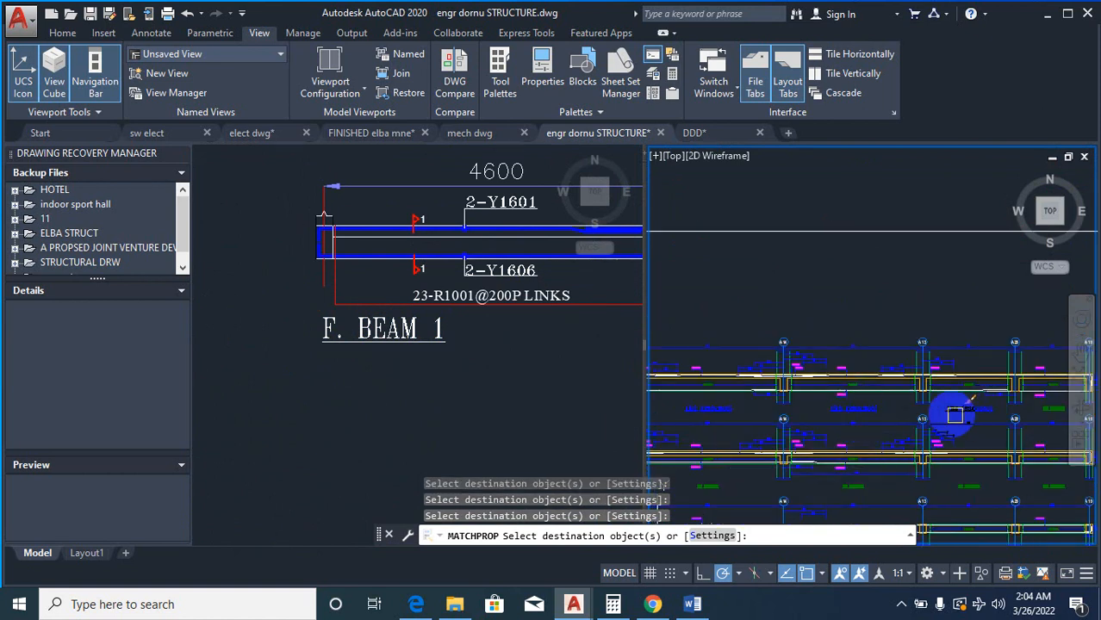
key("Escape")
Step: Isolate with LAYISO the layers of the restyled 1B1 (230x600) label and the unstyled 1B5 (230x600) label
scroll(705, 399, "up", 4)
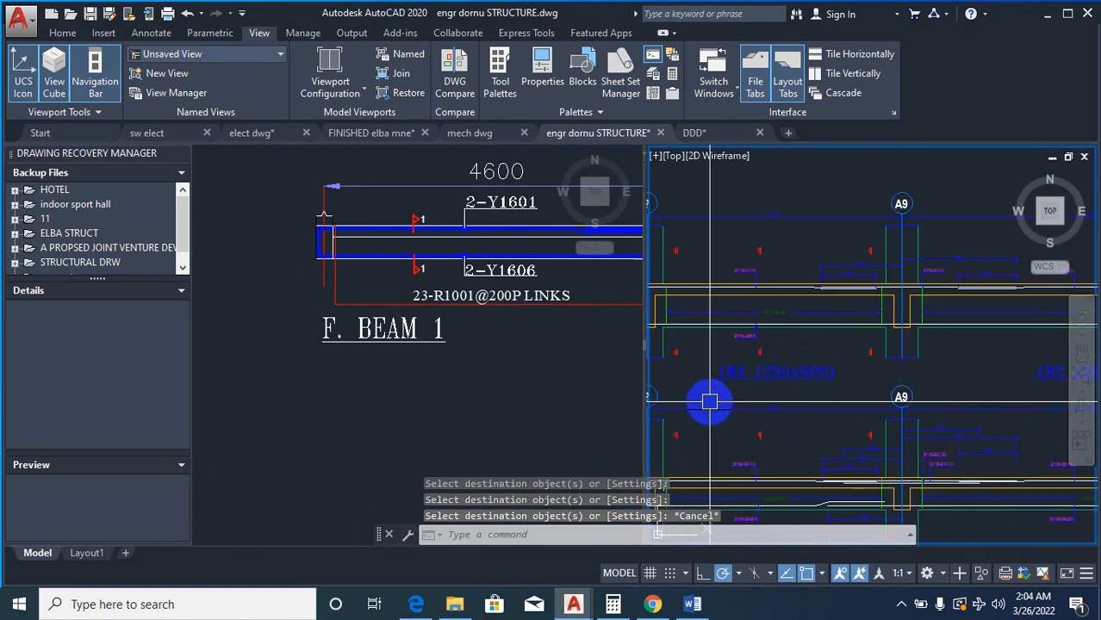
type("LAYISO")
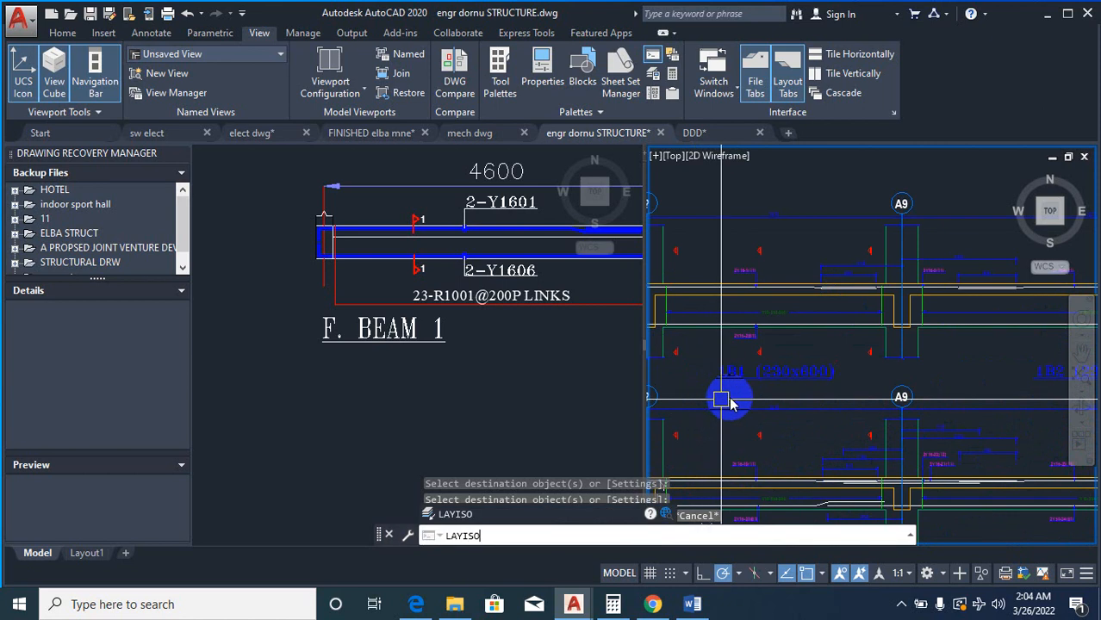
key("Return")
scroll(788, 373, "up", 2)
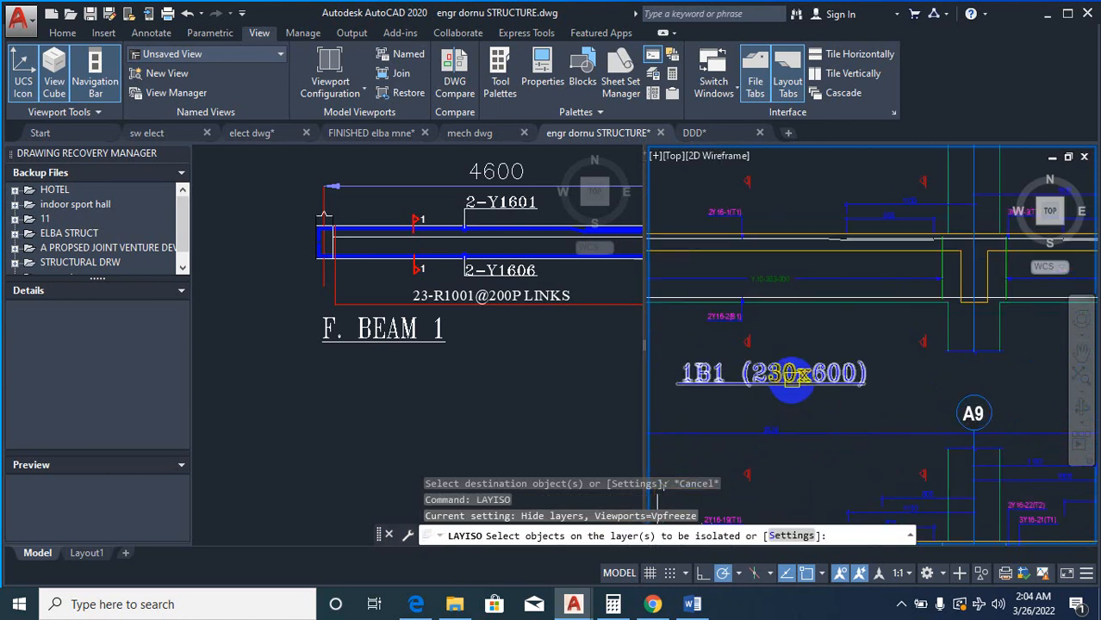
left_click(791, 376)
scroll(652, 372, "down", 7)
scroll(872, 370, "up", 4)
scroll(1005, 384, "up", 2)
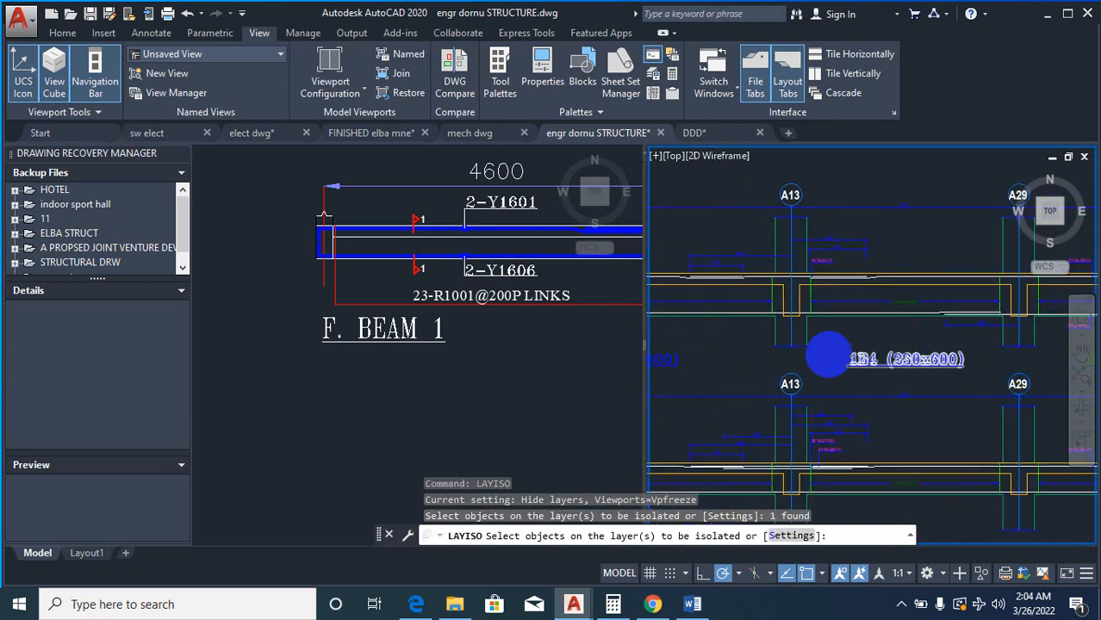
scroll(827, 352, "down", 3)
scroll(926, 371, "up", 4)
left_click(966, 326)
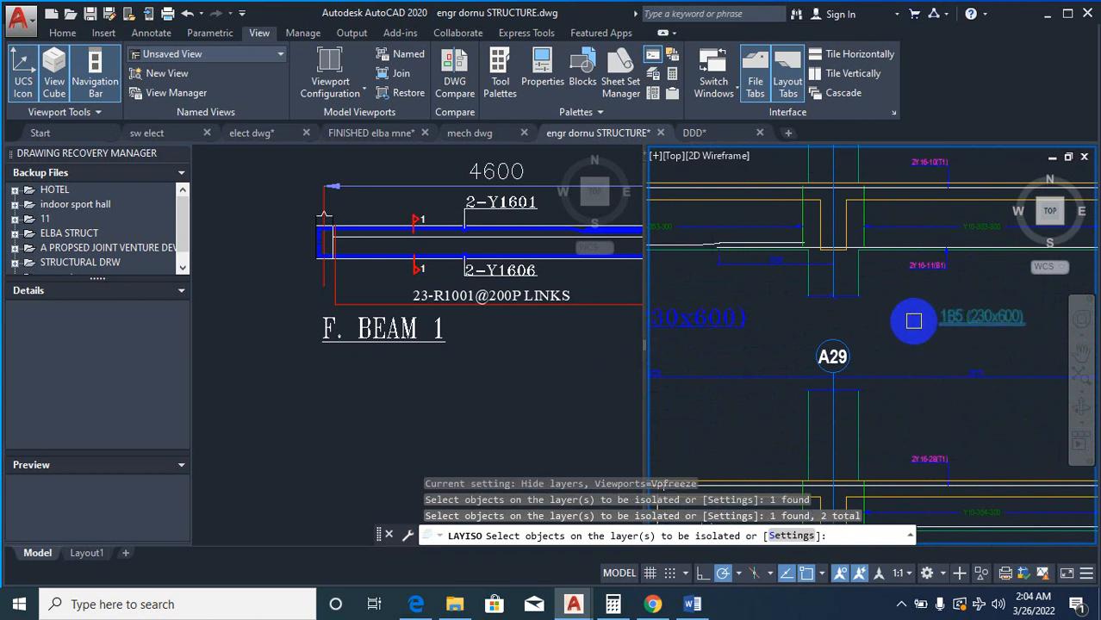
right_click(916, 325)
left_click(937, 330)
scroll(952, 323, "down", 3)
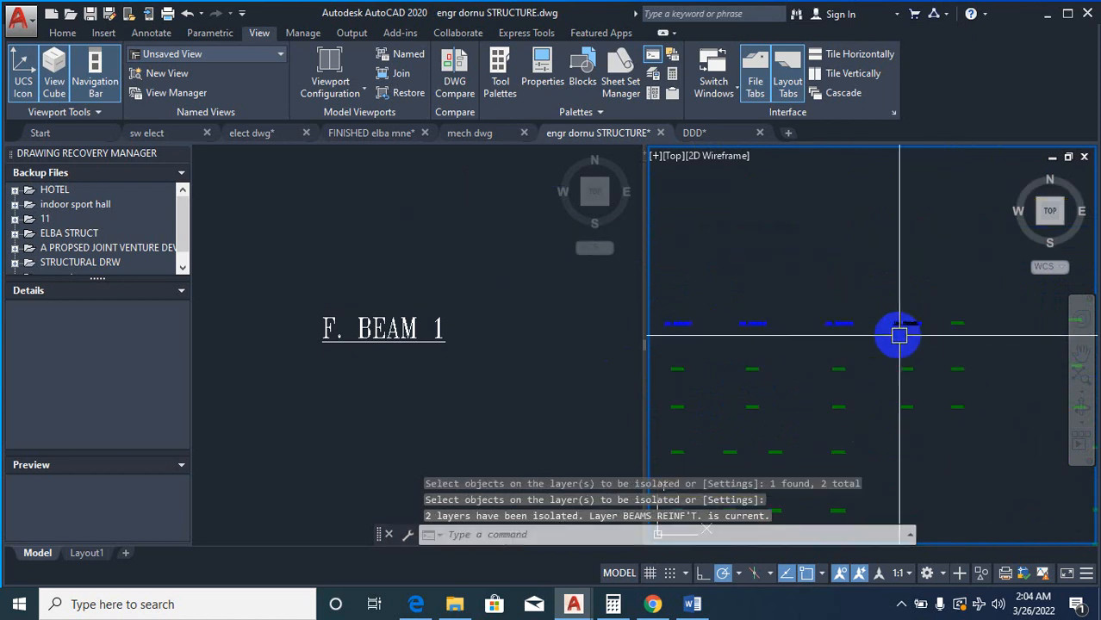
Step: Match the restyled 1B4 (230x600) label's properties onto all remaining beam labels, and turn all layers back on with LAYON
type("ma")
key("Return")
left_click(918, 322)
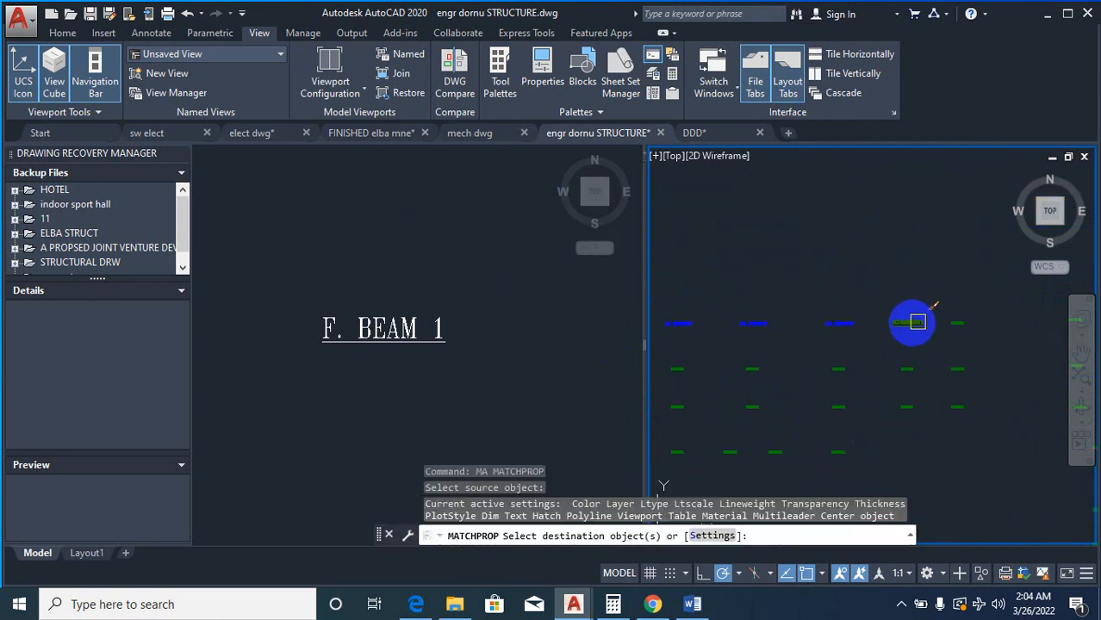
left_click(934, 385)
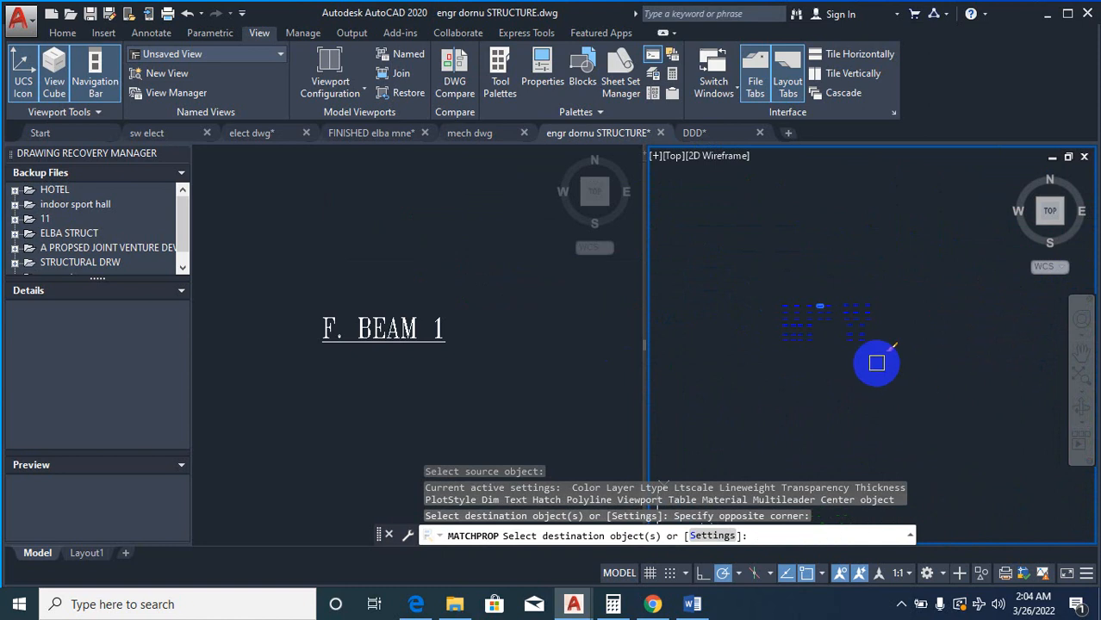
key("Escape")
type("l")
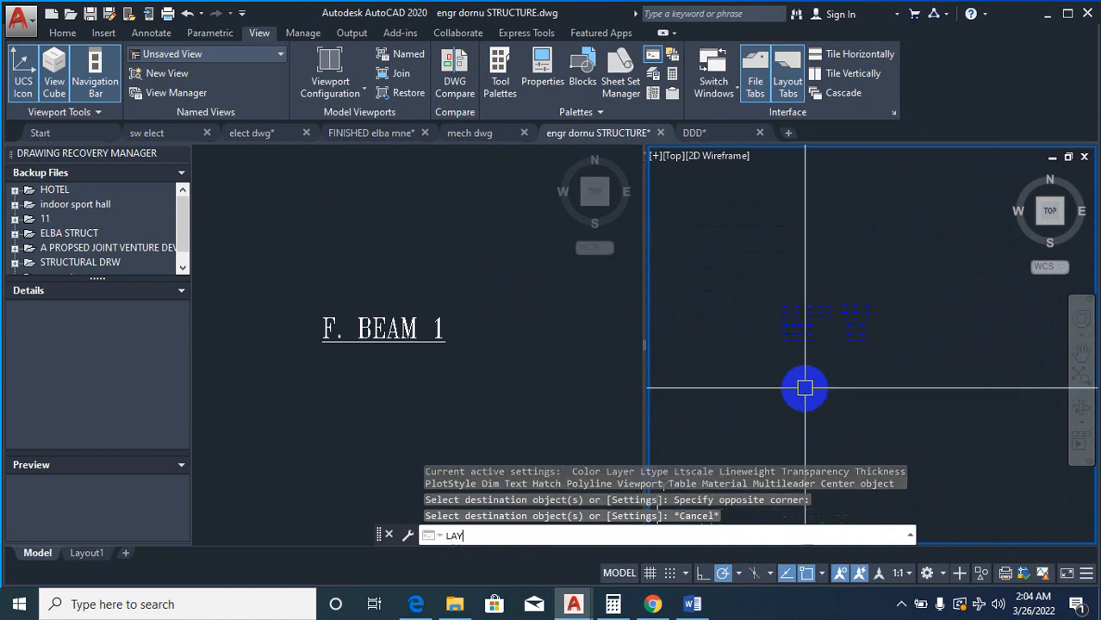
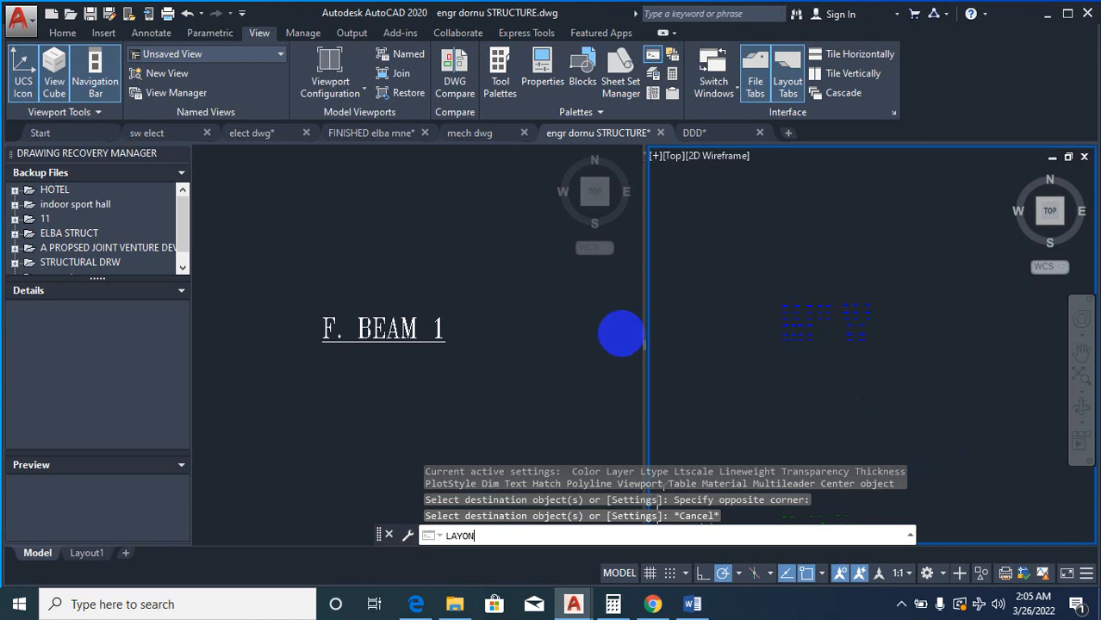
key("Return")
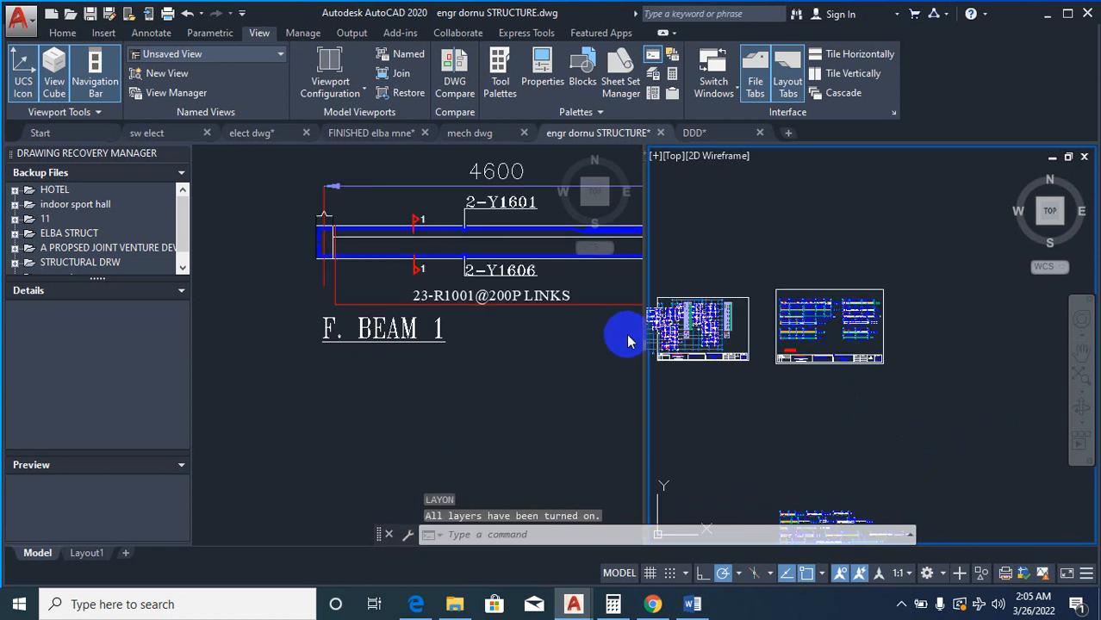
Step: Erase the middle sheet, including its frame and the slab plan that overruns its border, just before the beam details sheet
scroll(861, 369, "down", 4)
scroll(814, 370, "up", 6)
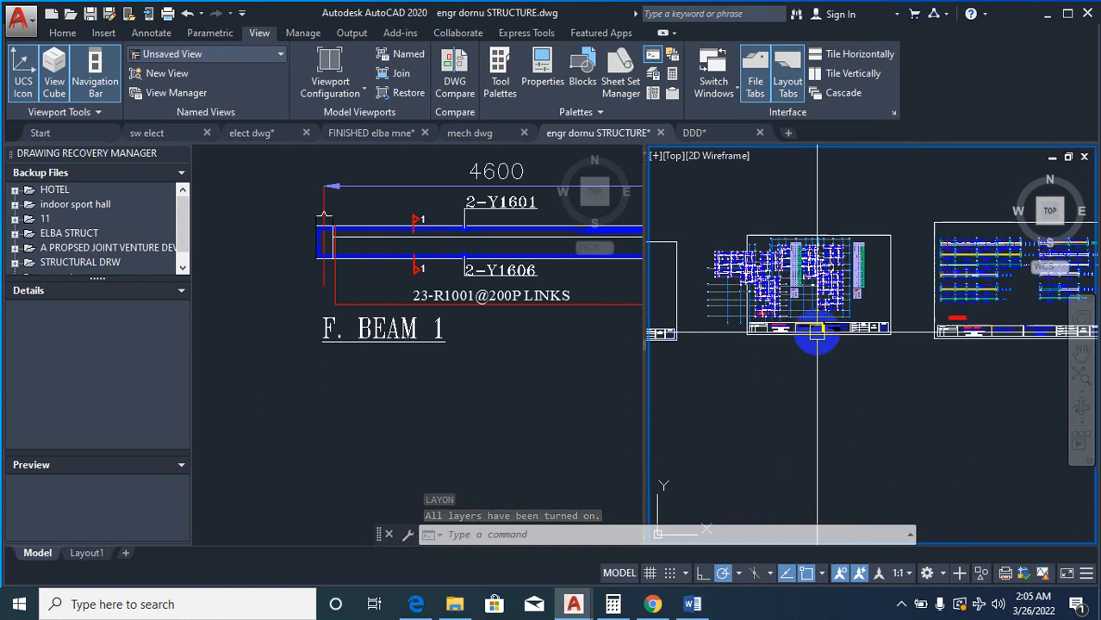
scroll(726, 372, "up", 3)
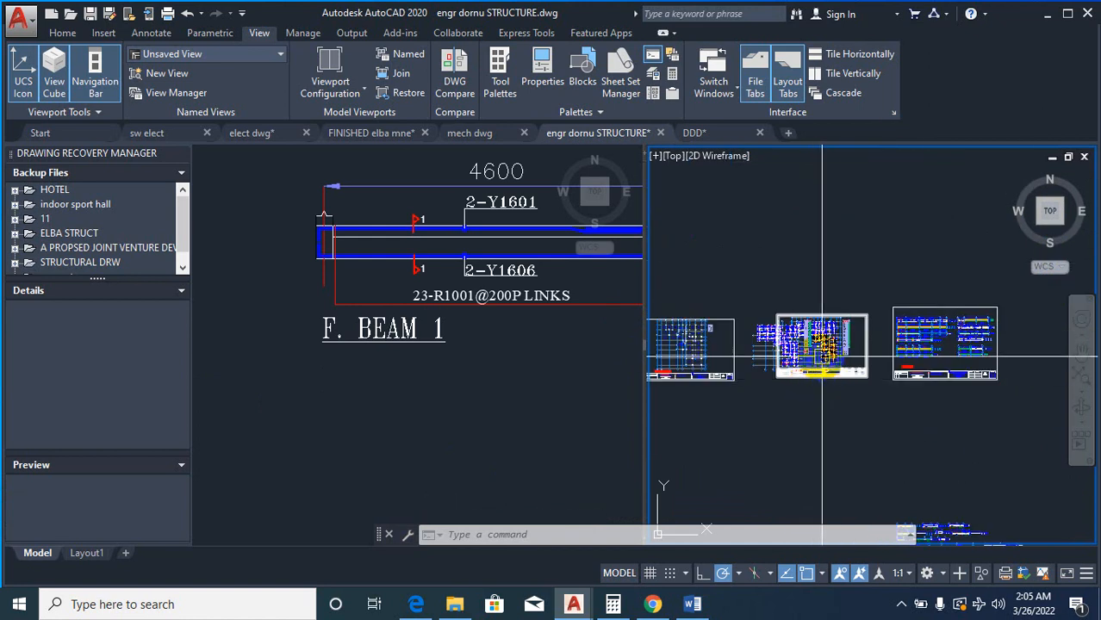
scroll(706, 331, "down", 4)
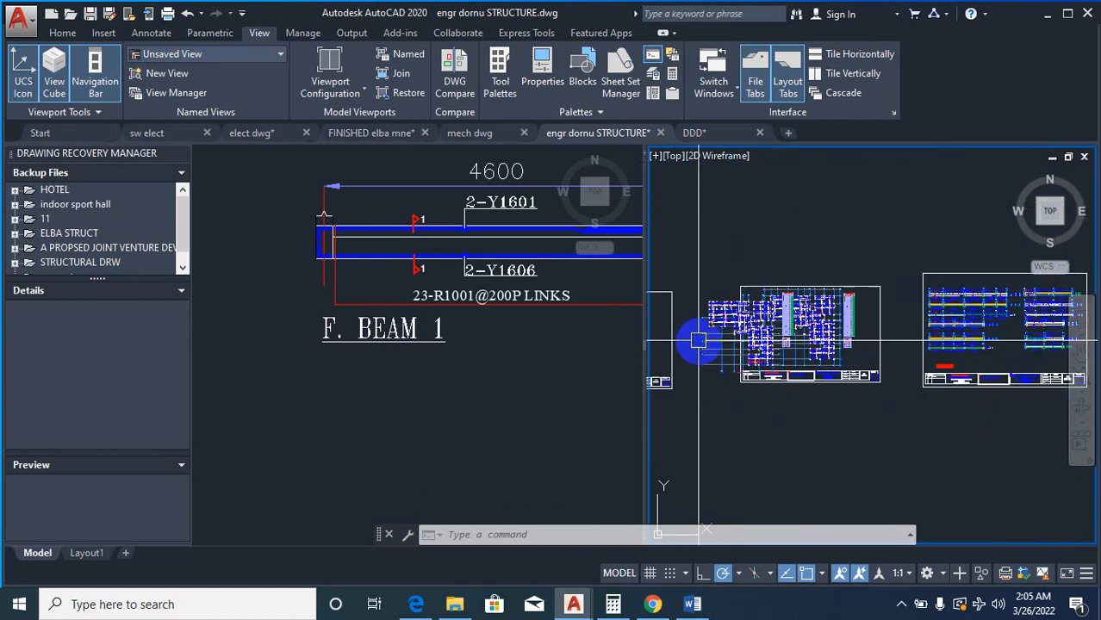
key("Return")
left_click(700, 268)
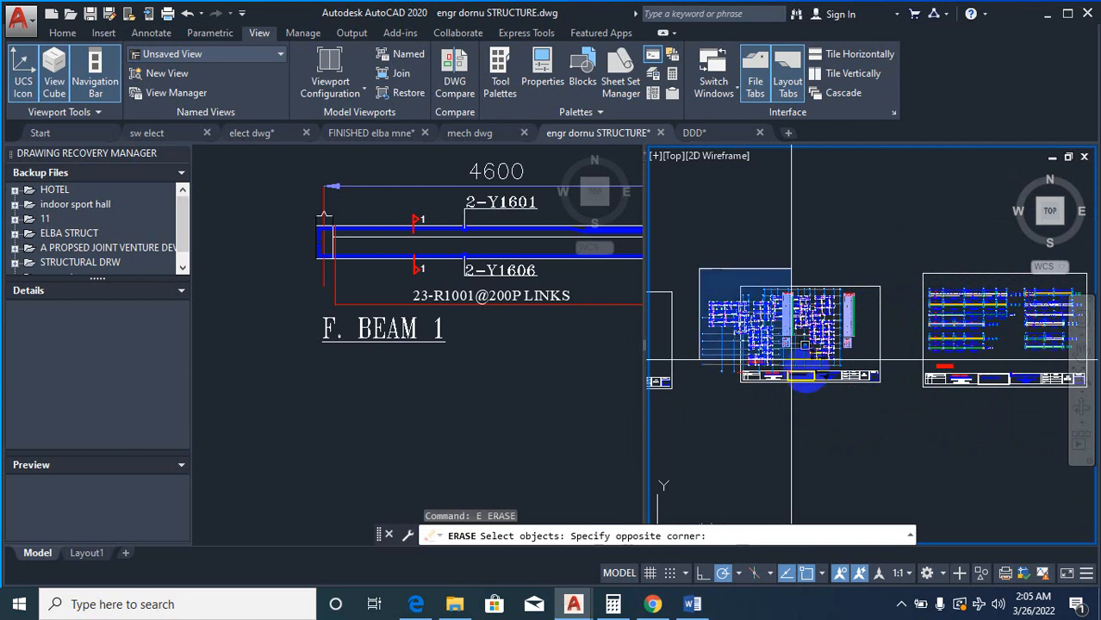
left_click(885, 419)
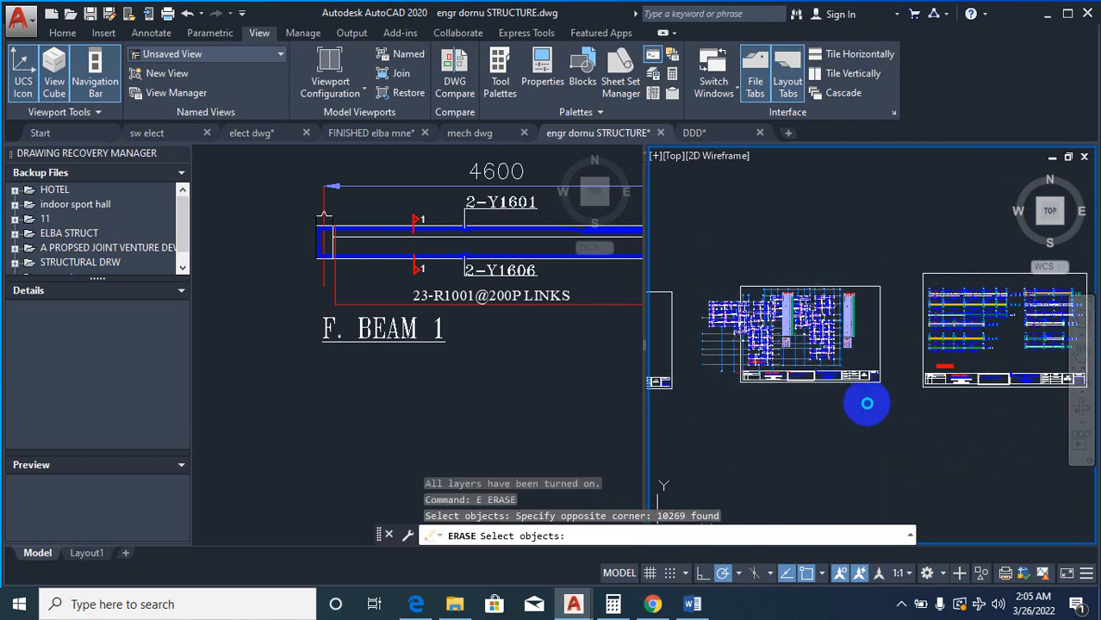
right_click(867, 403)
key("Escape")
key("Escape")
key("Escape")
scroll(856, 381, "down", 2)
Step: Copy the slab reinforcement plan with its adjacent schedule tables from the upper row of working plans into the gap beside the beam details sheet
left_click(458, 413)
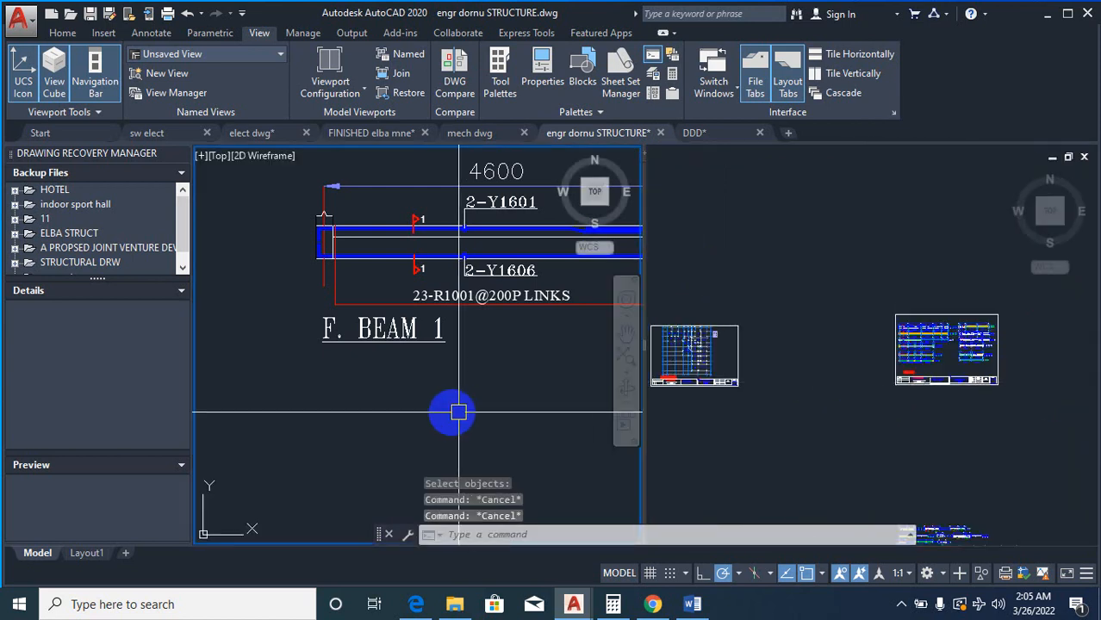
scroll(458, 413, "down", 8)
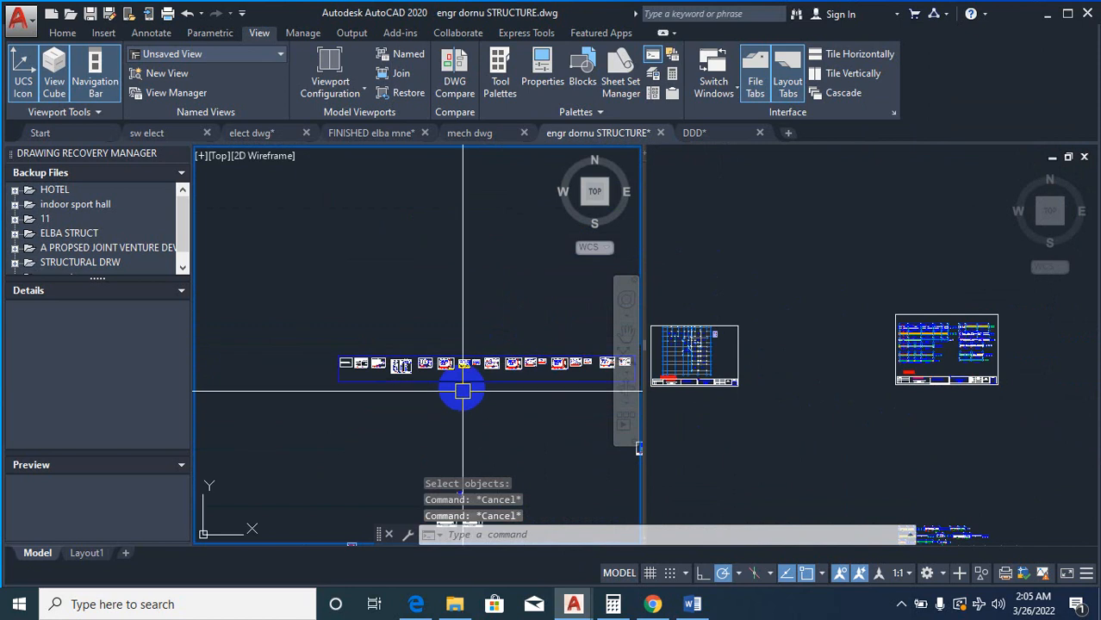
scroll(468, 405, "down", 6)
scroll(267, 403, "up", 4)
scroll(388, 420, "up", 5)
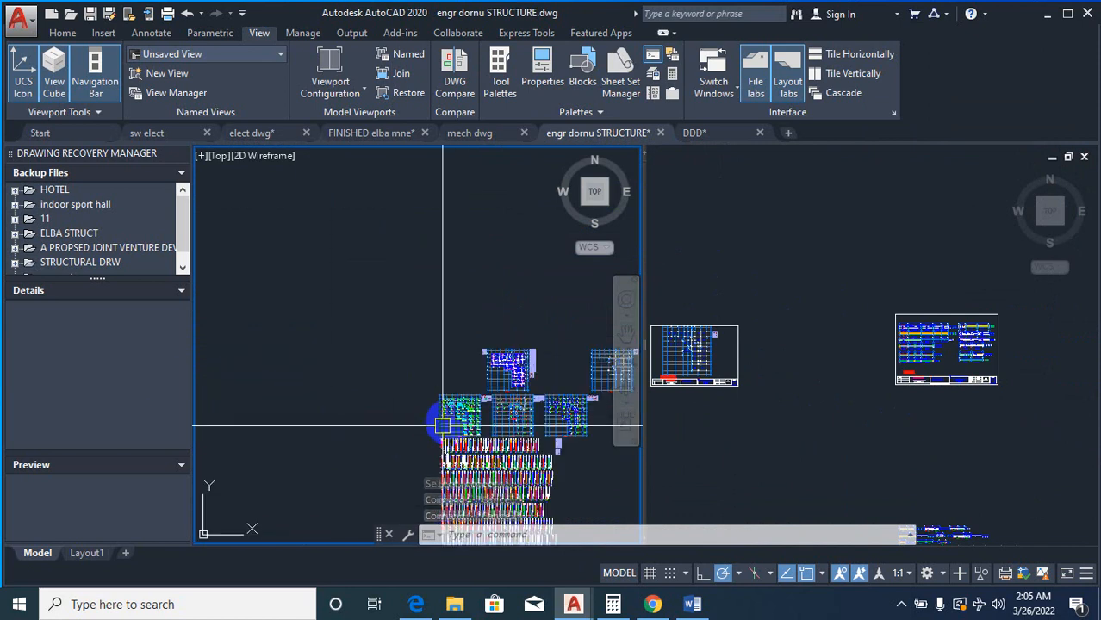
scroll(442, 425, "up", 5)
scroll(419, 364, "down", 3)
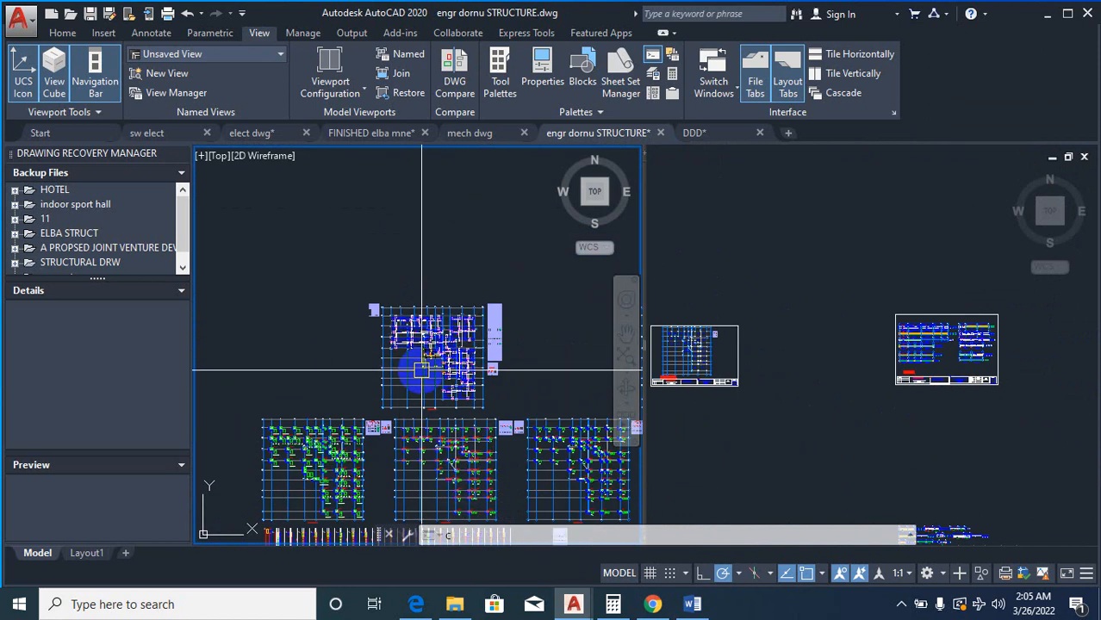
type("o")
key("Return")
scroll(388, 315, "up", 4)
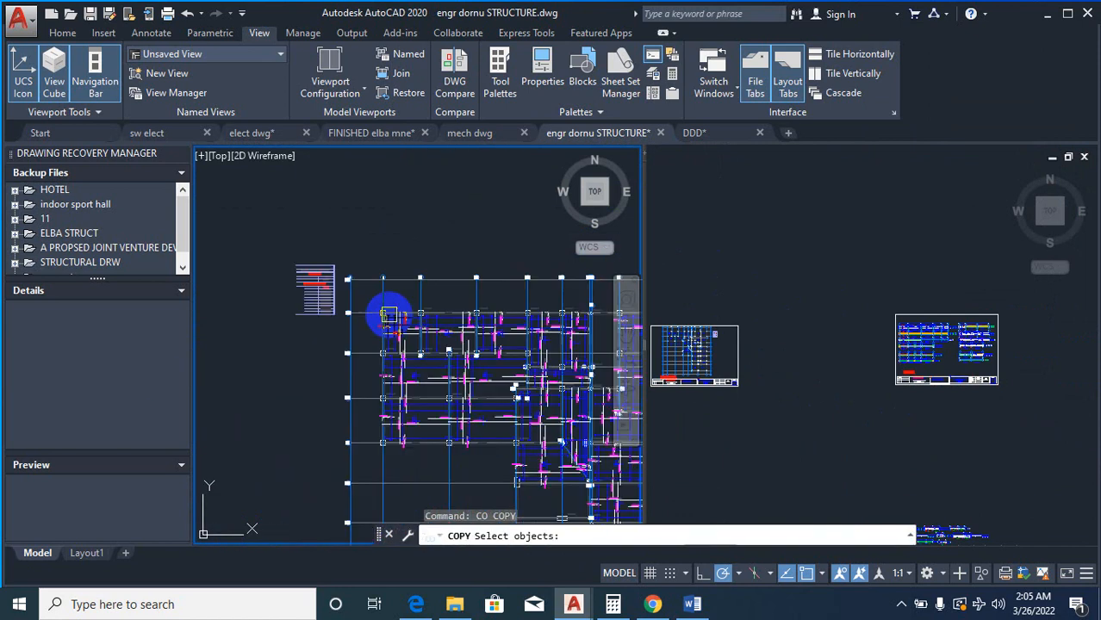
left_click(340, 237)
scroll(380, 287, "down", 6)
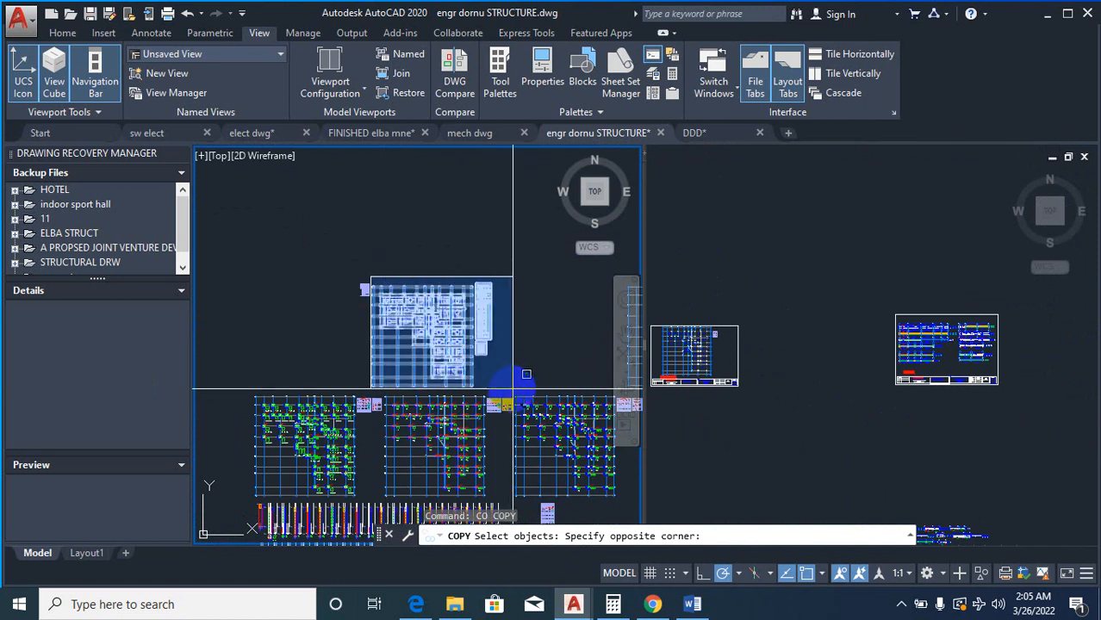
left_click(513, 390)
right_click(488, 376)
right_click(488, 376)
left_click(486, 376)
left_click(486, 375)
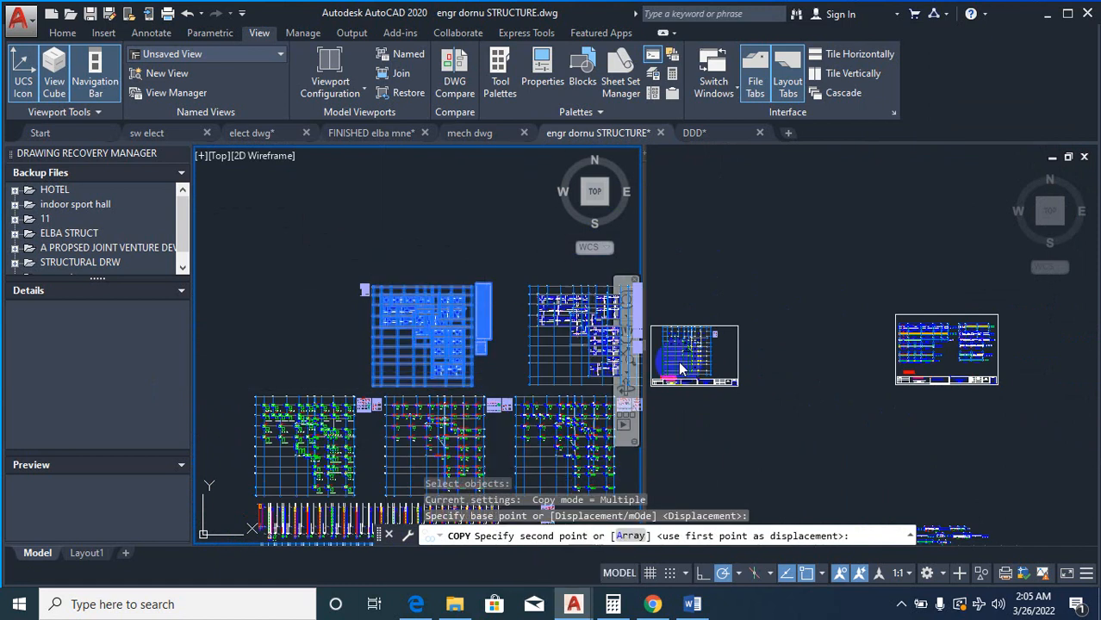
left_click(794, 385)
left_click(823, 377)
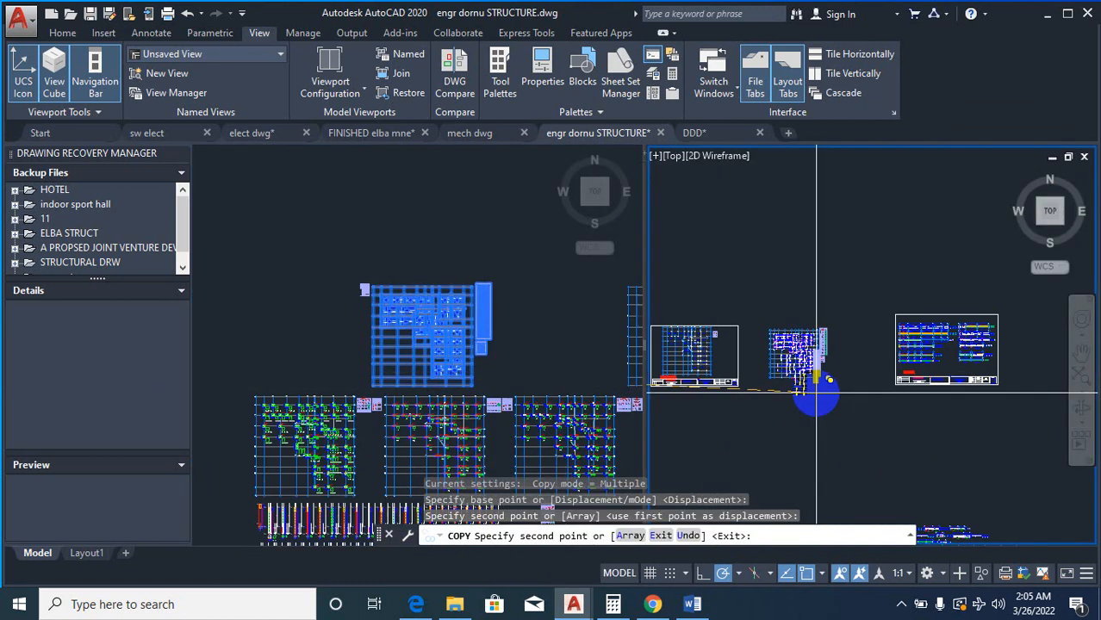
key("Escape")
Step: Copy the frame and title block of the neighbouring plan sheet around the copied slab plan
type("CO")
key("space")
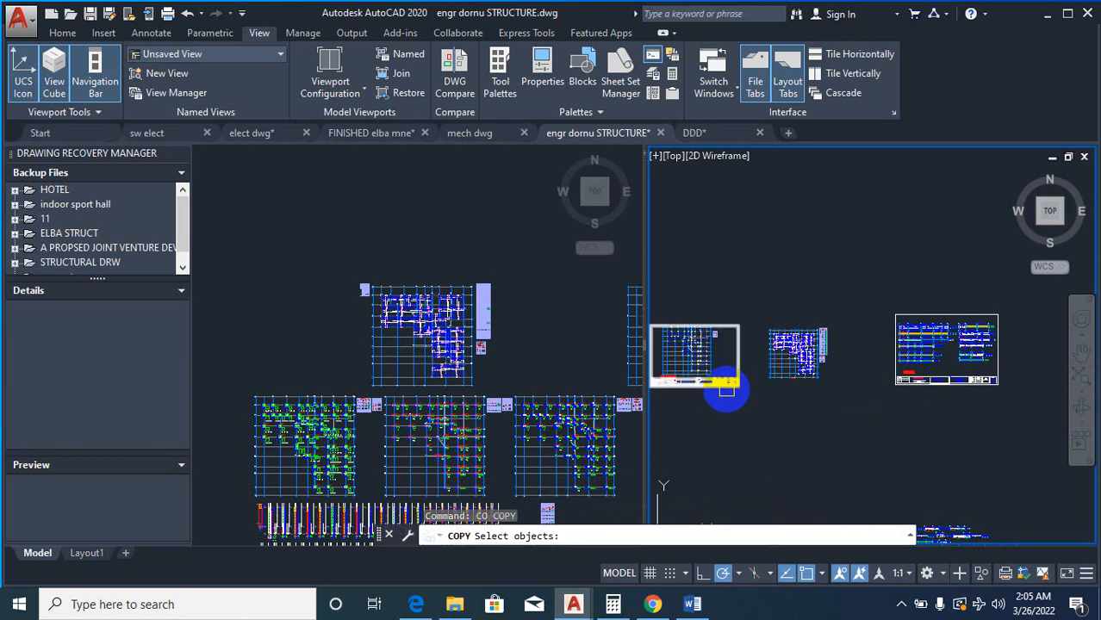
left_click(723, 386)
right_click(738, 431)
left_click(710, 423)
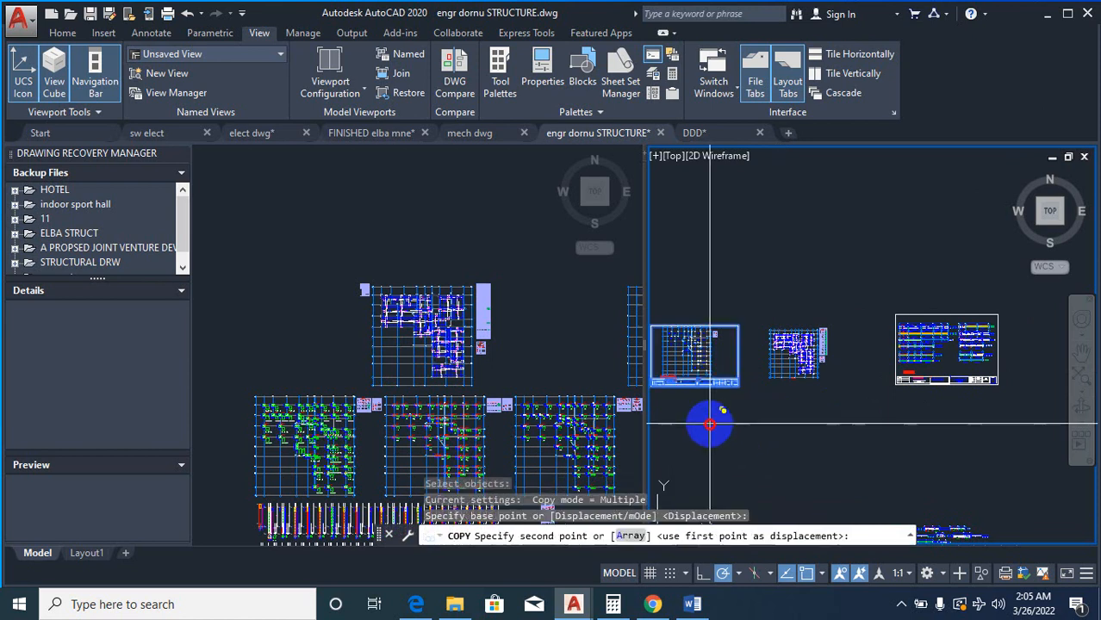
left_click(816, 435)
scroll(827, 413, "up", 3)
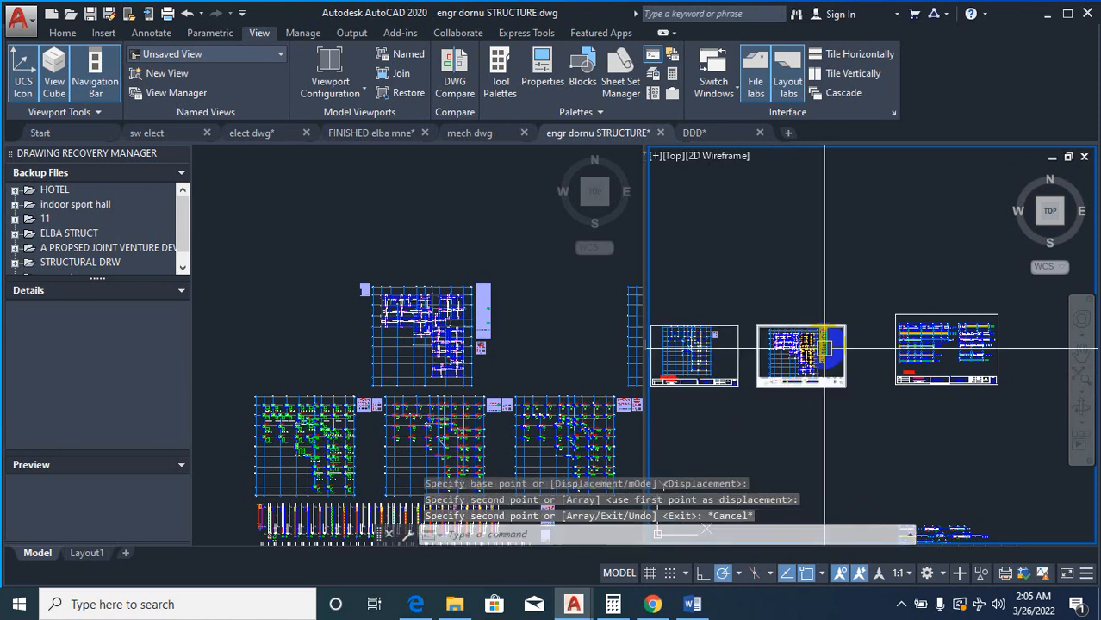
key("Escape")
Step: Move the copied sheet frame slightly to fit it around the slab plan and its tables
type("M")
key("space")
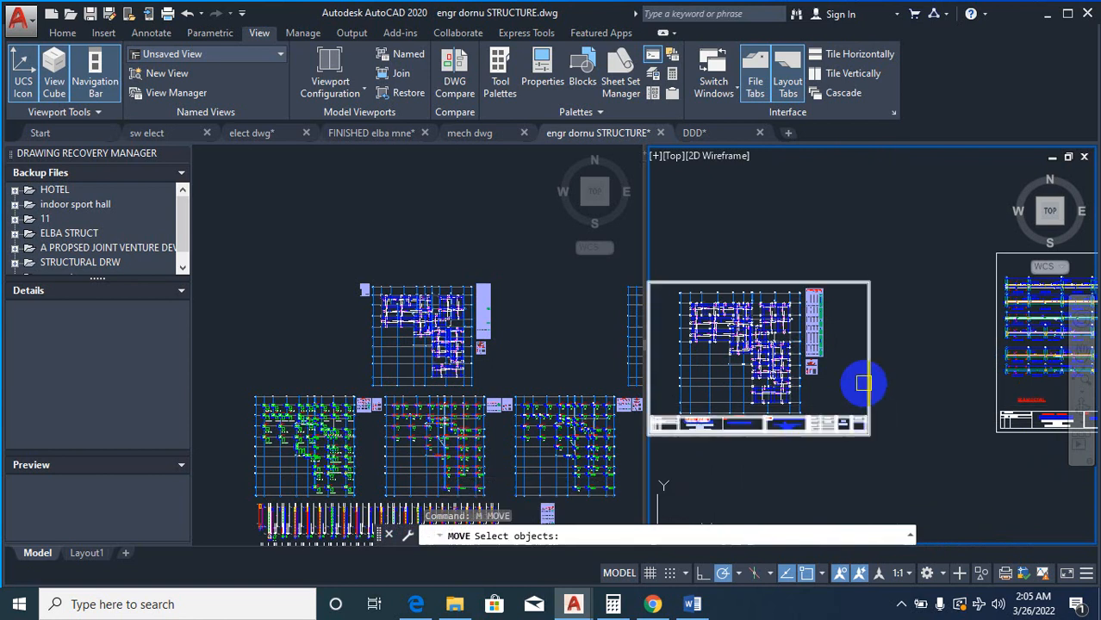
left_click(866, 381)
right_click(930, 354)
left_click(926, 330)
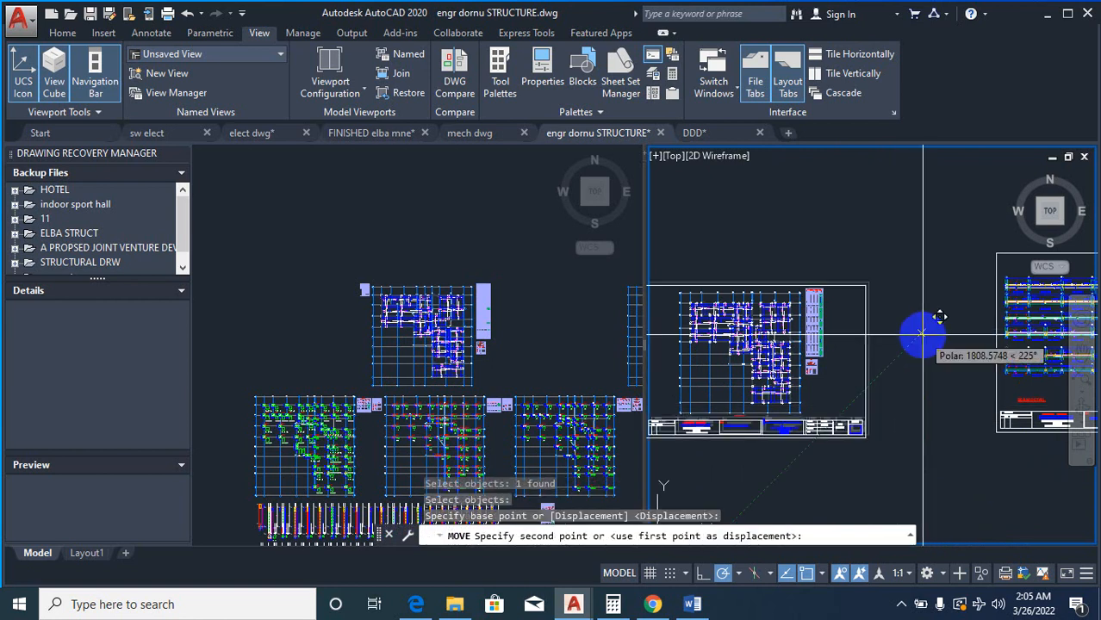
left_click(922, 333)
Step: Copy the red BEAM DETAIL title from the beam sheet to just above the slab sheet's title block
scroll(939, 362, "up", 4)
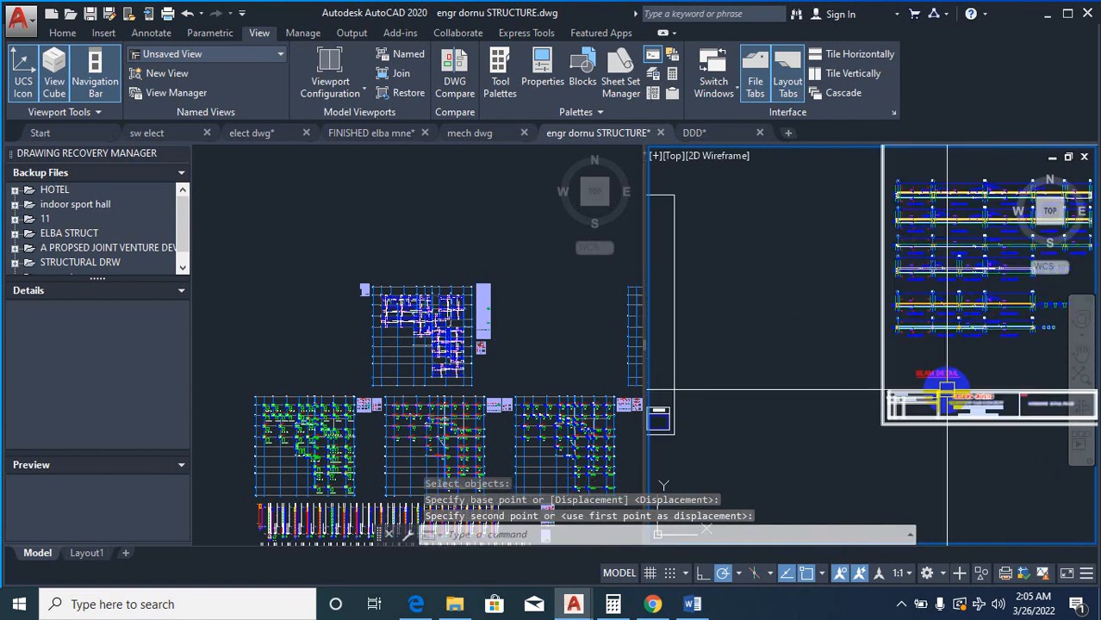
type("CO")
key("space")
left_click(946, 373)
right_click(973, 374)
left_click(1014, 369)
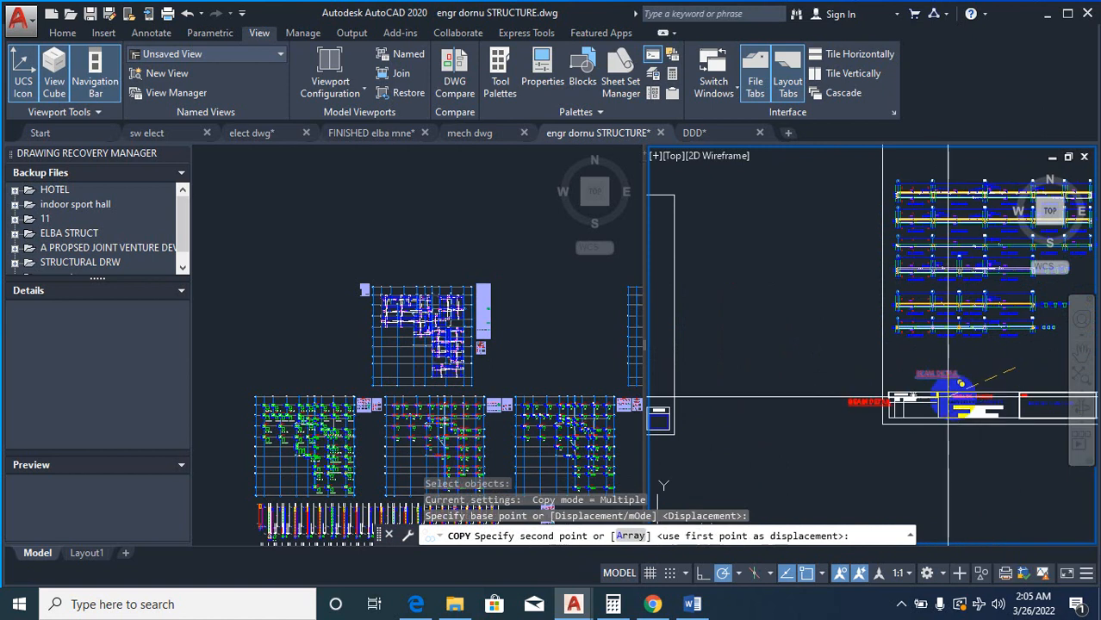
scroll(949, 400, "up", 3)
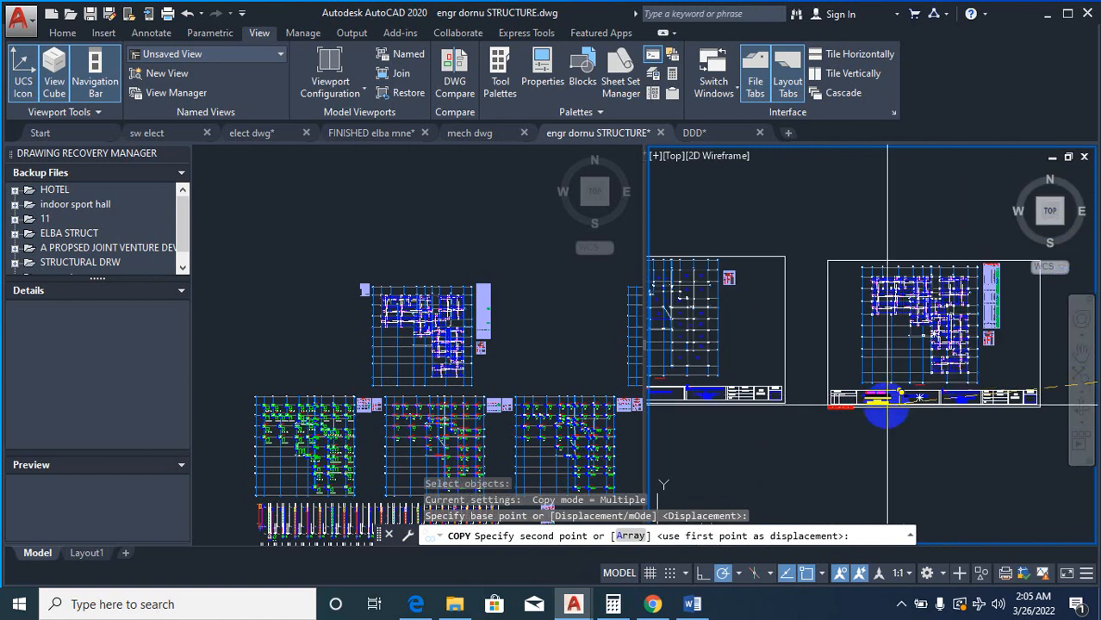
scroll(891, 396, "up", 5)
left_click(925, 374)
key("Escape")
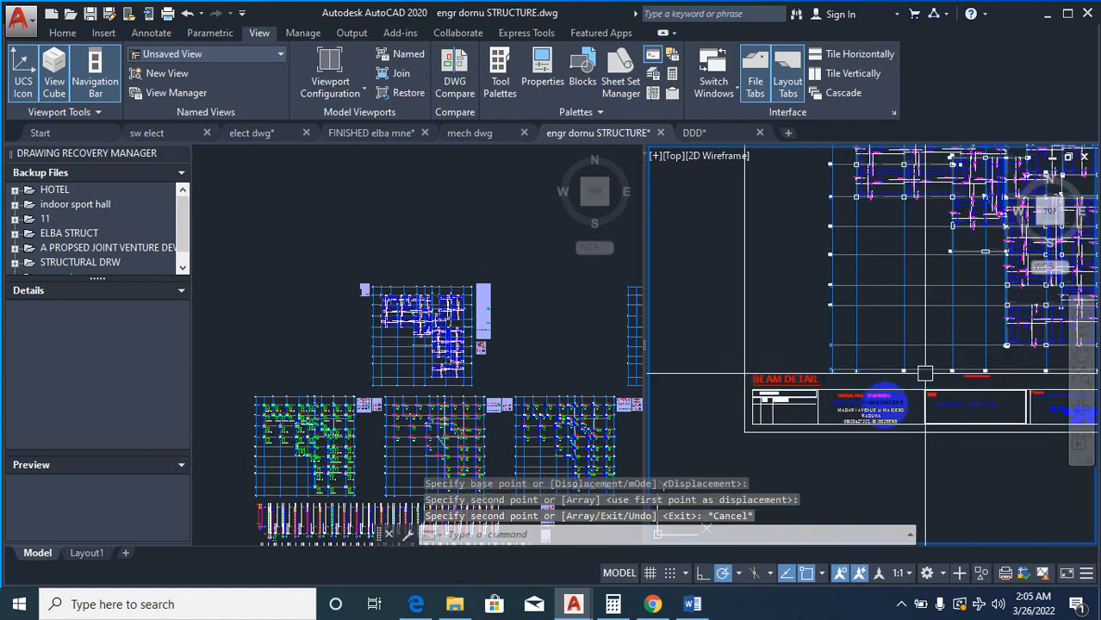
key("Escape")
key("Escape")
Step: Change the copied title's text on the slab sheet to SLAB DETAIL with TEXTEDIT
type("TEXTEDI")
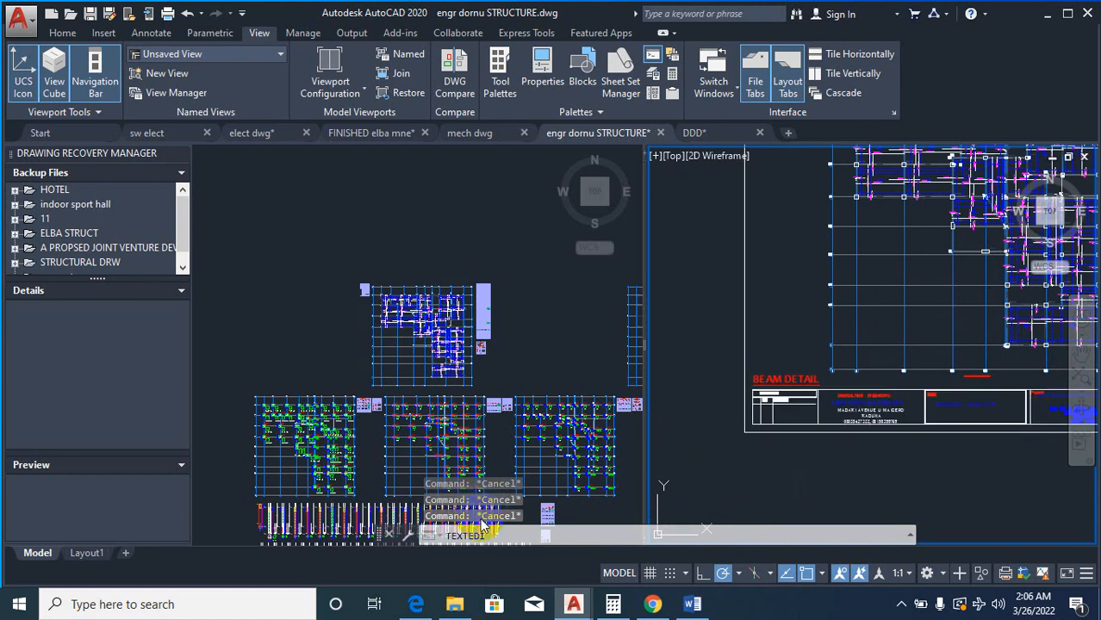
type("T")
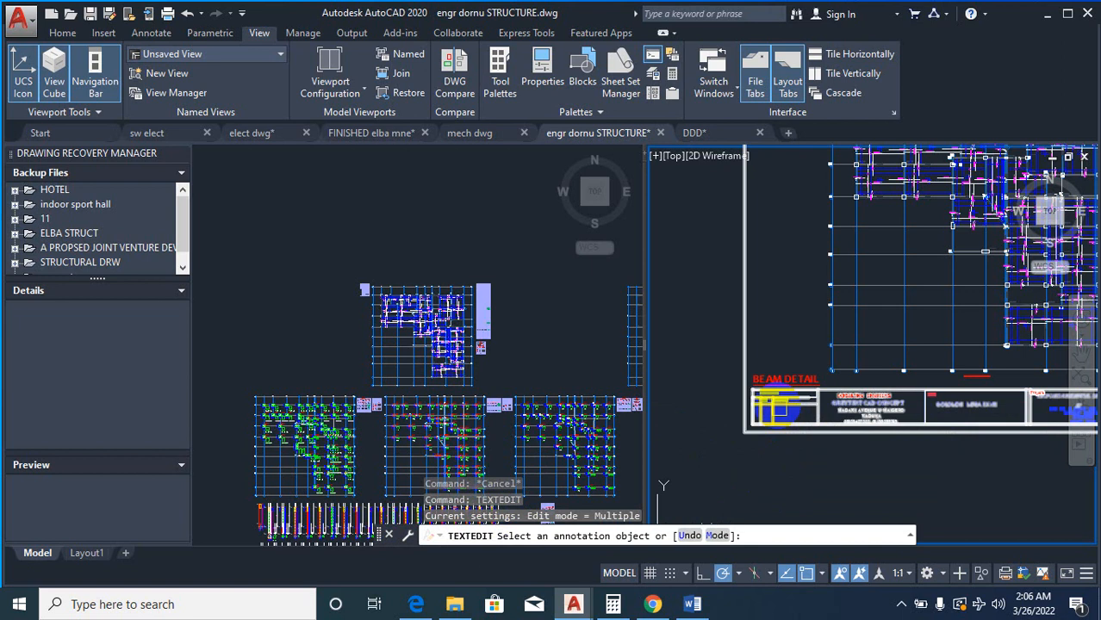
scroll(771, 379, "up", 4)
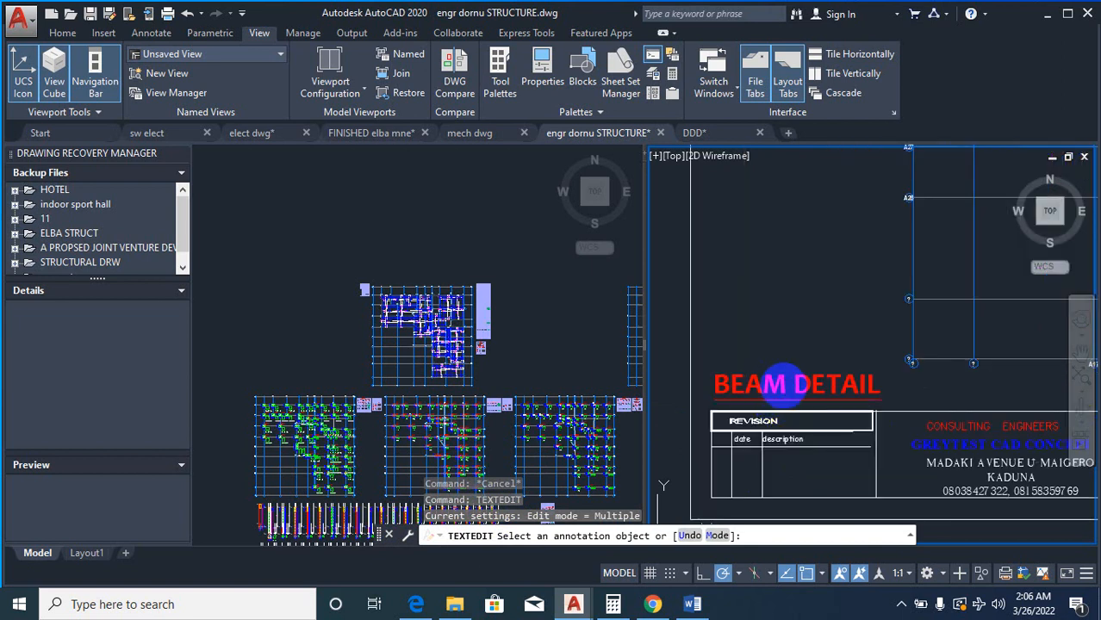
left_click(773, 383)
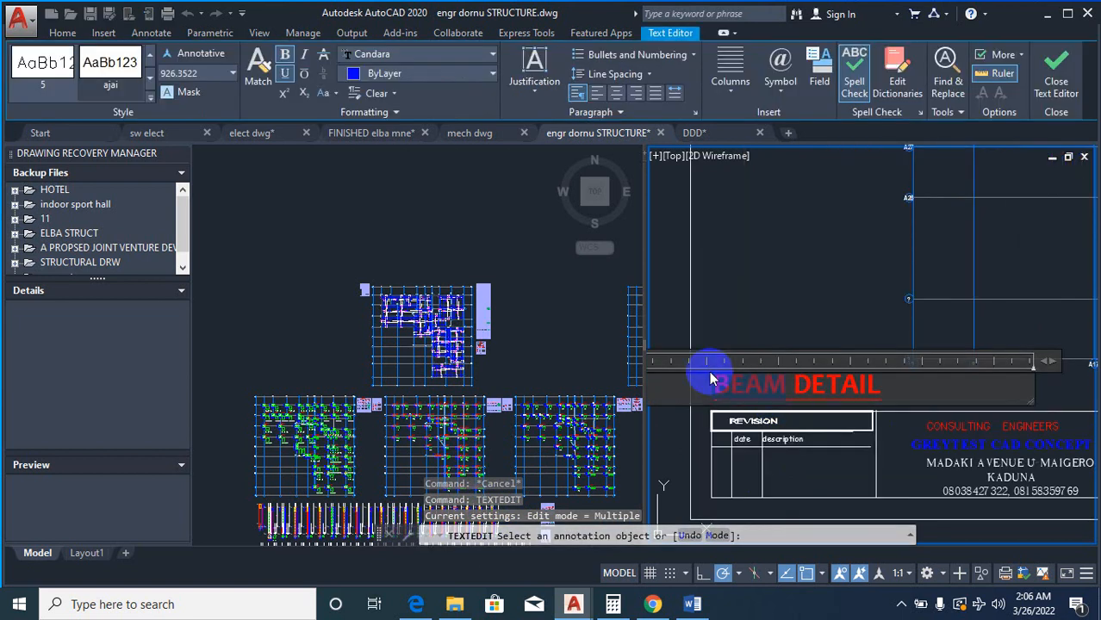
left_click(732, 331)
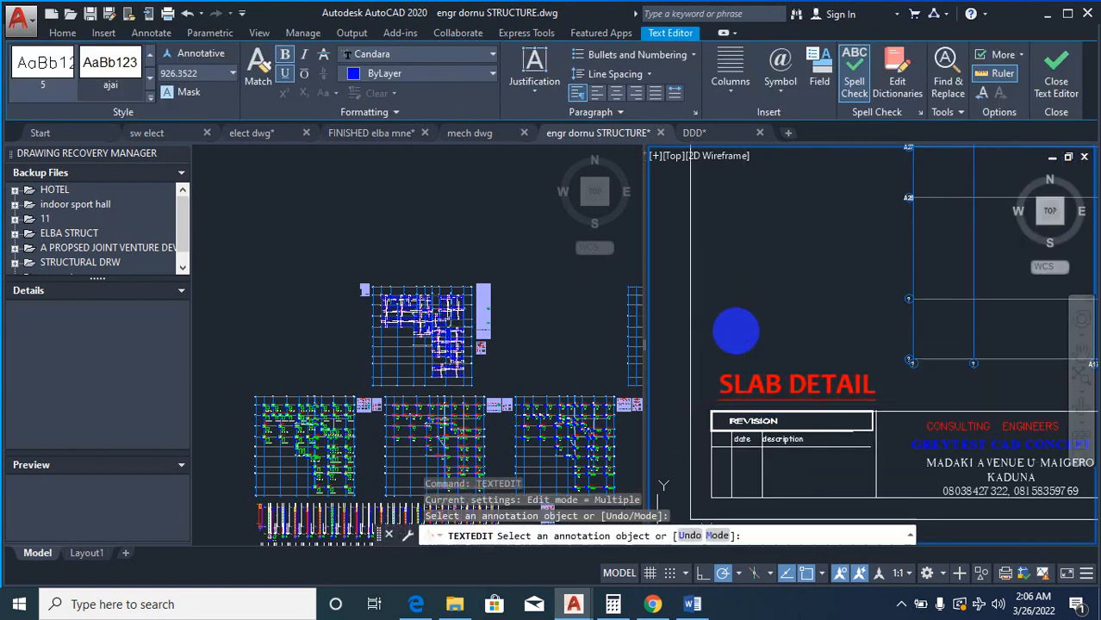
scroll(697, 378, "down", 6)
key("Escape")
Step: Compare the bar label text above beam 2B1 on the beam detail sheet with the reference drawing's 2-Y1604 bar label
scroll(663, 394, "down", 5)
scroll(726, 374, "up", 6)
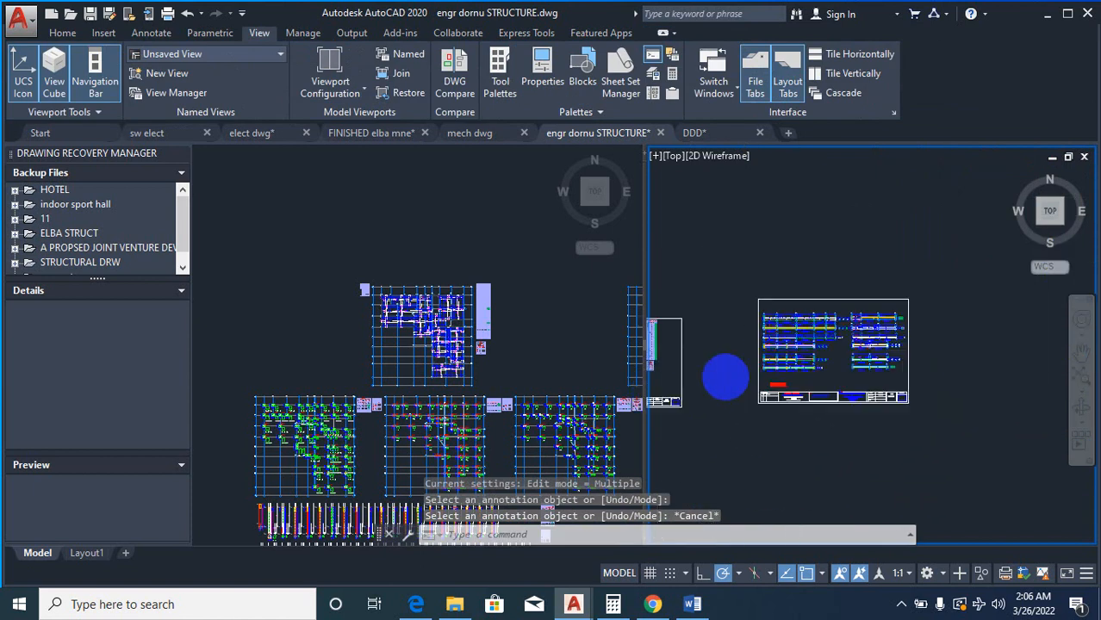
scroll(784, 280, "up", 5)
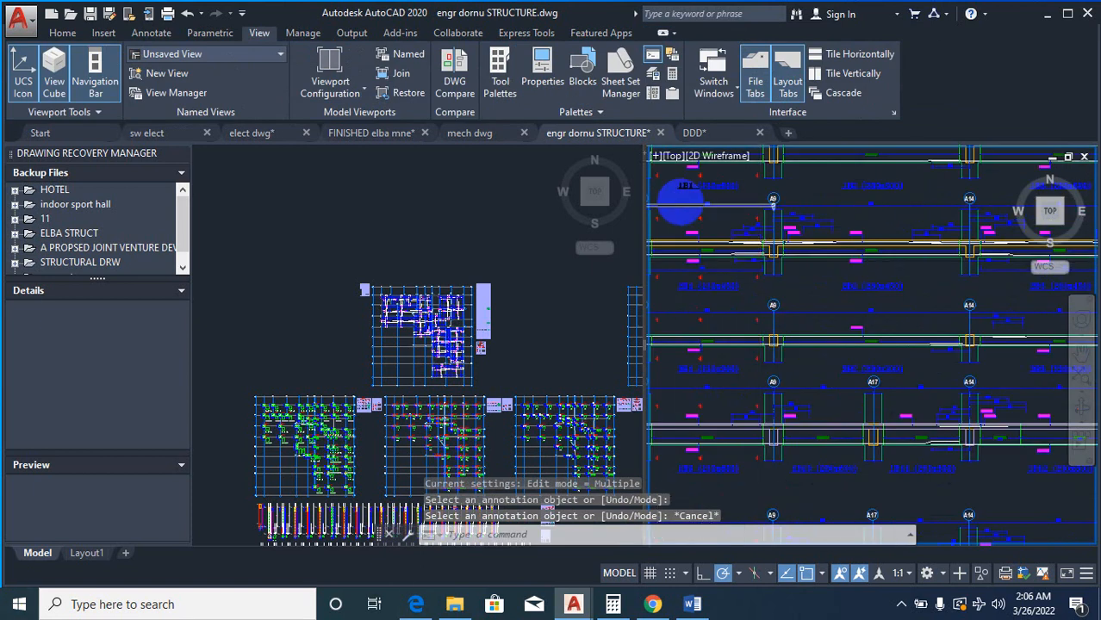
scroll(703, 297, "up", 3)
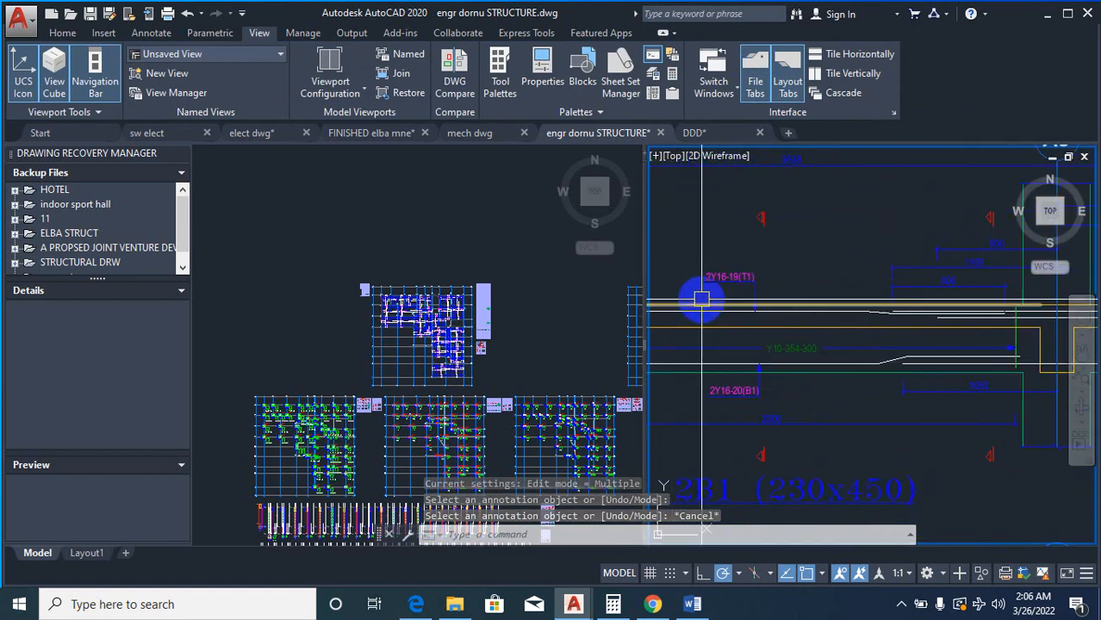
left_click(372, 337)
scroll(413, 383, "down", 8)
scroll(491, 383, "down", 5)
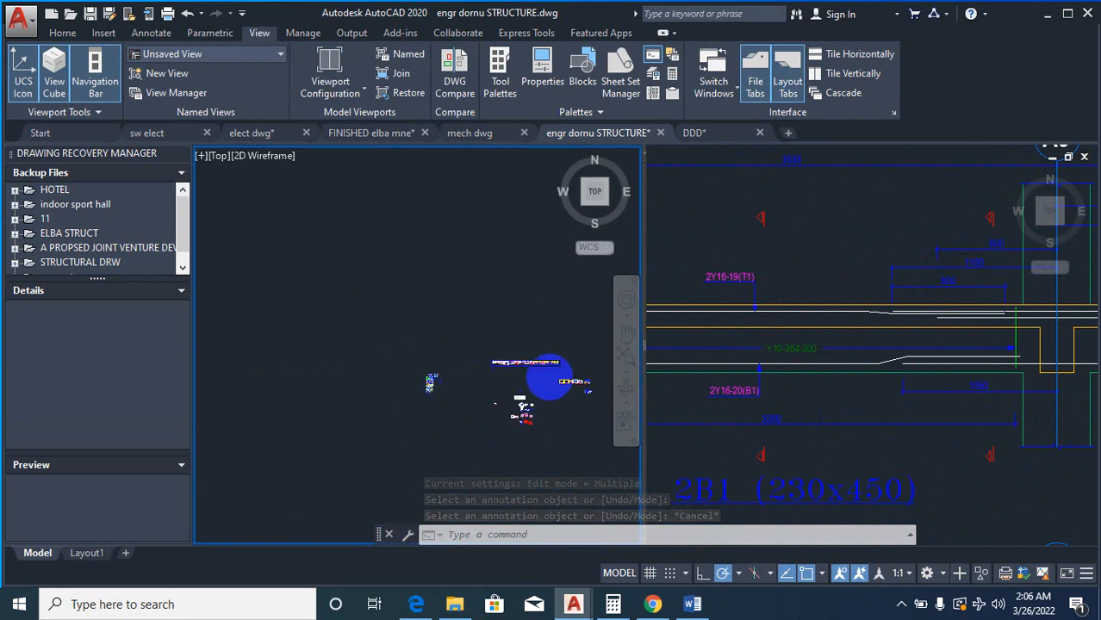
scroll(459, 396, "up", 8)
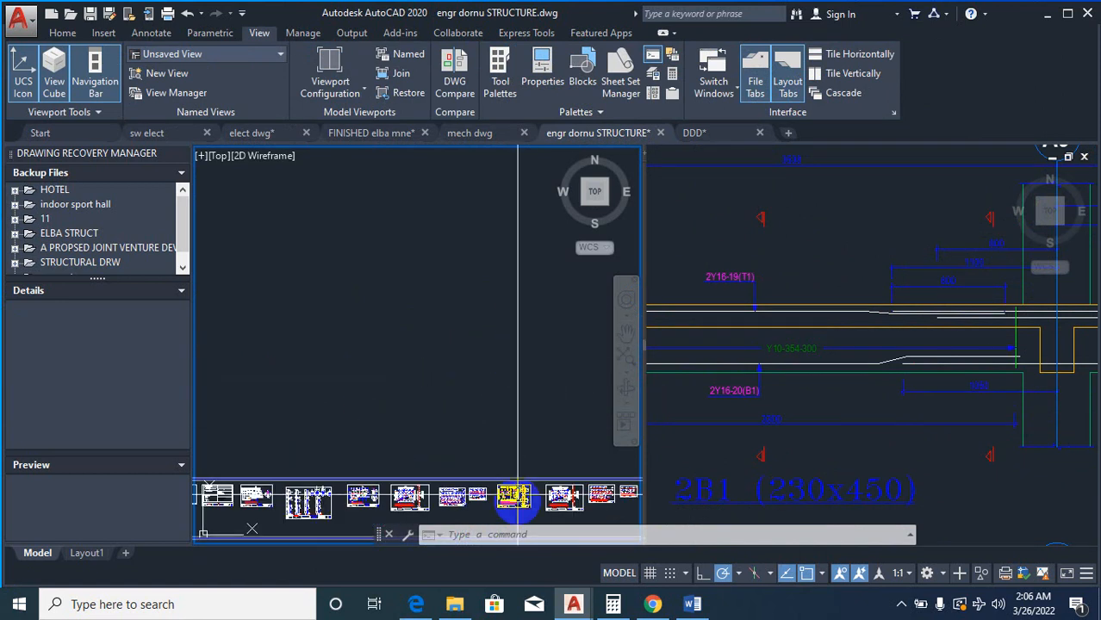
scroll(209, 308, "down", 4)
scroll(258, 298, "up", 5)
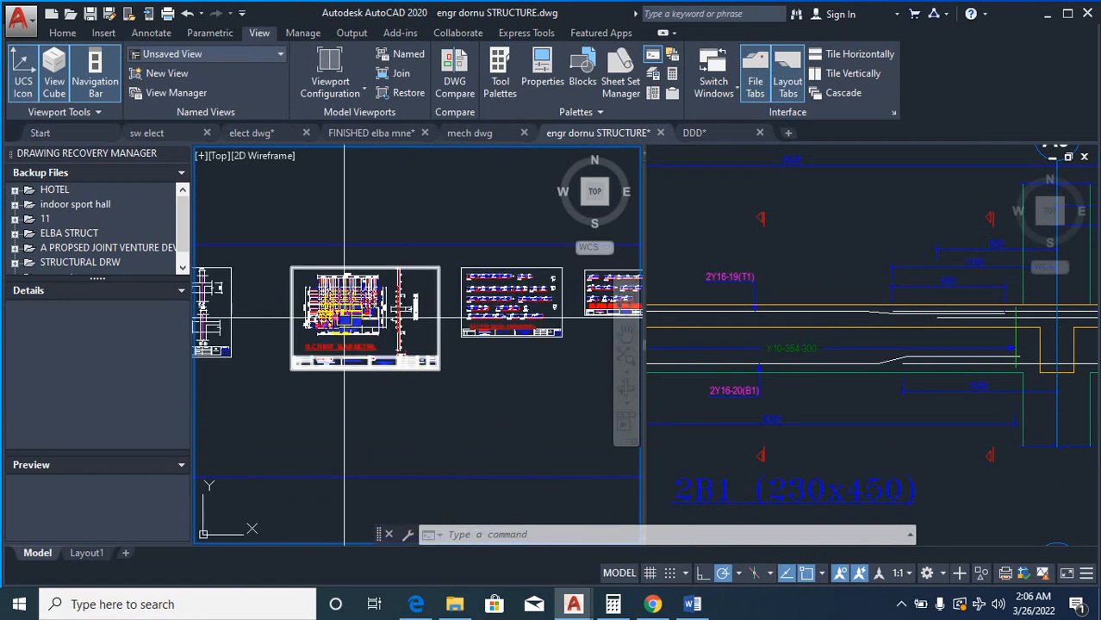
scroll(283, 282, "down", 2)
scroll(510, 229, "up", 12)
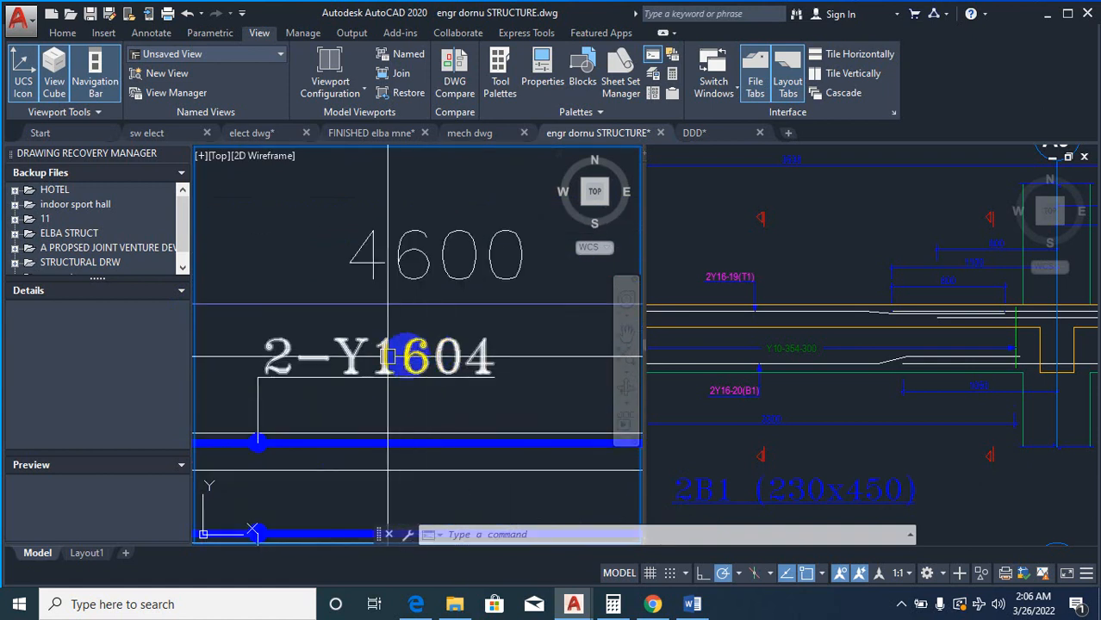
left_click(725, 277)
scroll(713, 278, "up", 6)
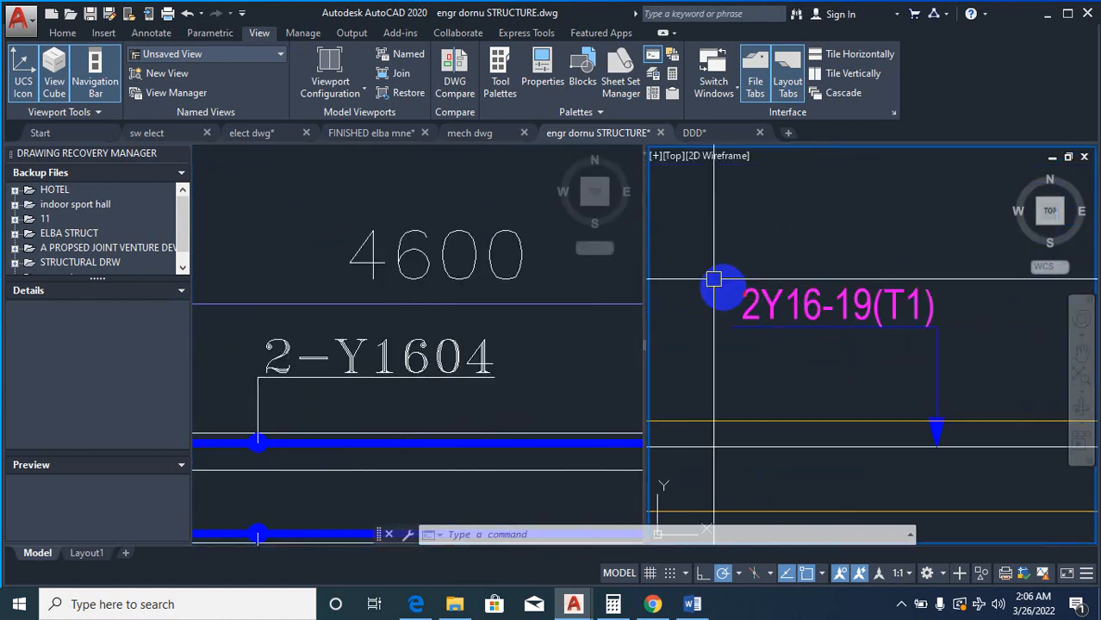
Step: Match the properties of the reference drawing's 2-Y1604 bar label onto beam 2B1's 2Y16-19(T1) label with MATCHPROP
left_click(435, 359)
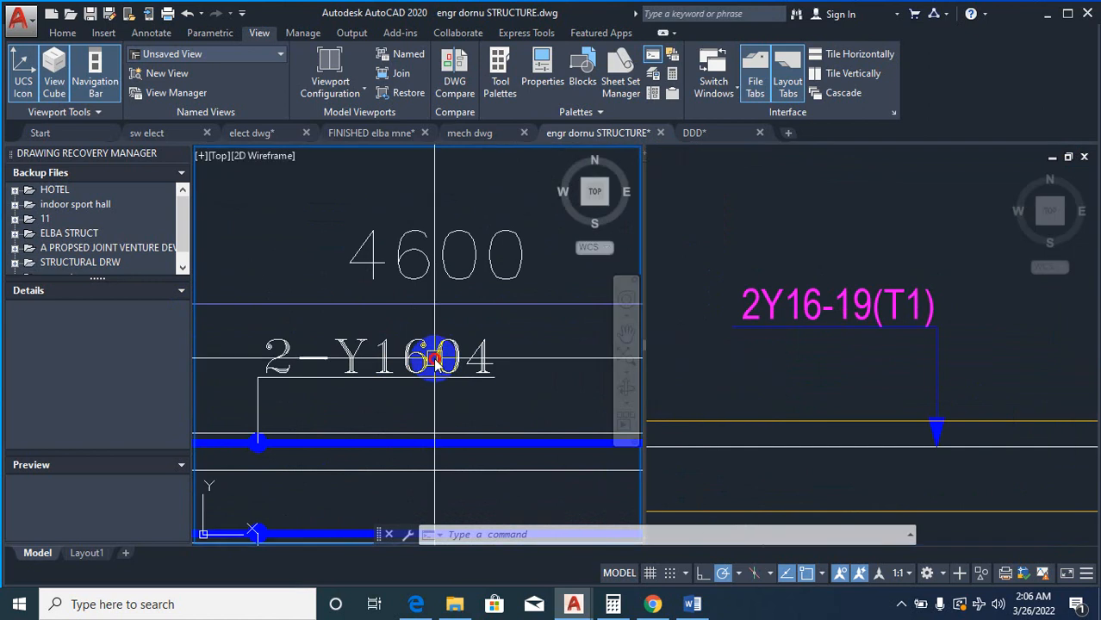
type("MA")
key("Return")
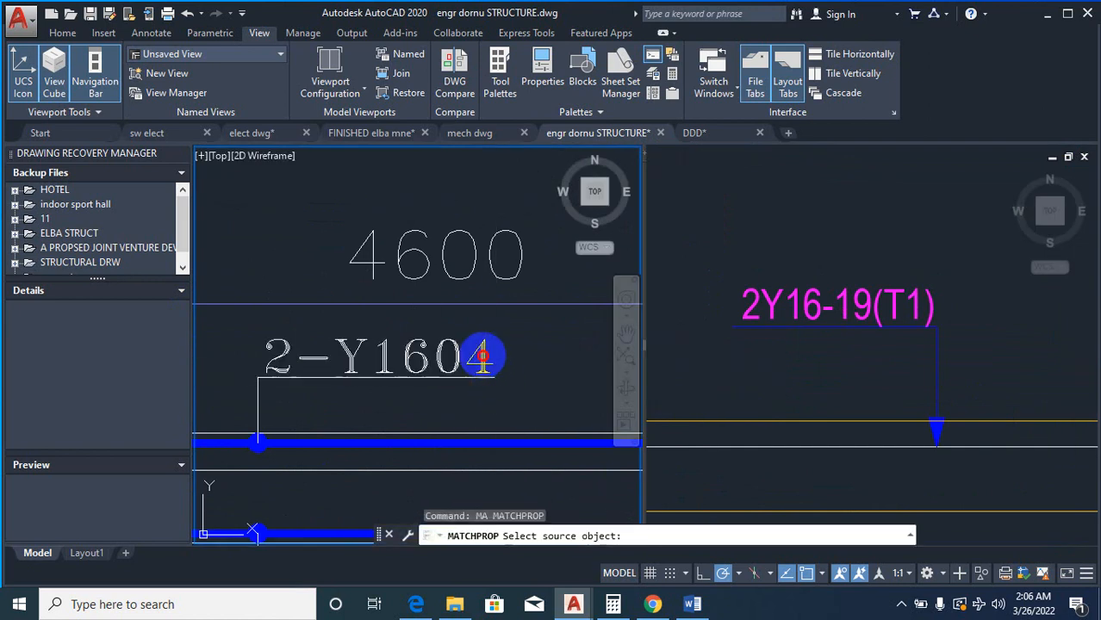
left_click(492, 376)
left_click(782, 351)
left_click(814, 295)
scroll(804, 345, "down", 3)
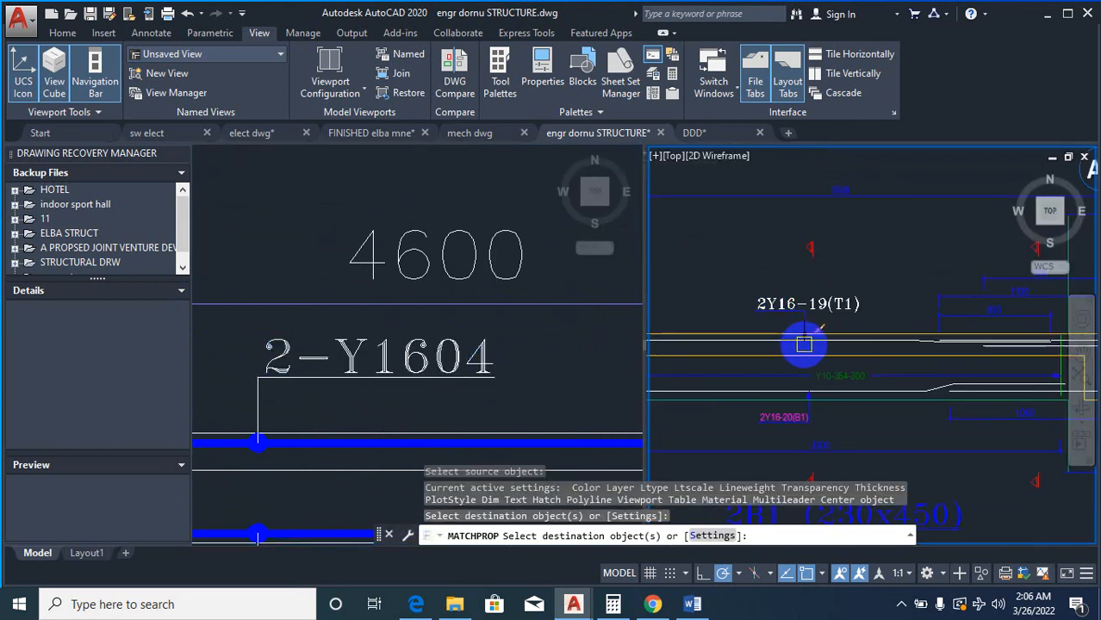
scroll(858, 322, "down", 3)
key("Escape")
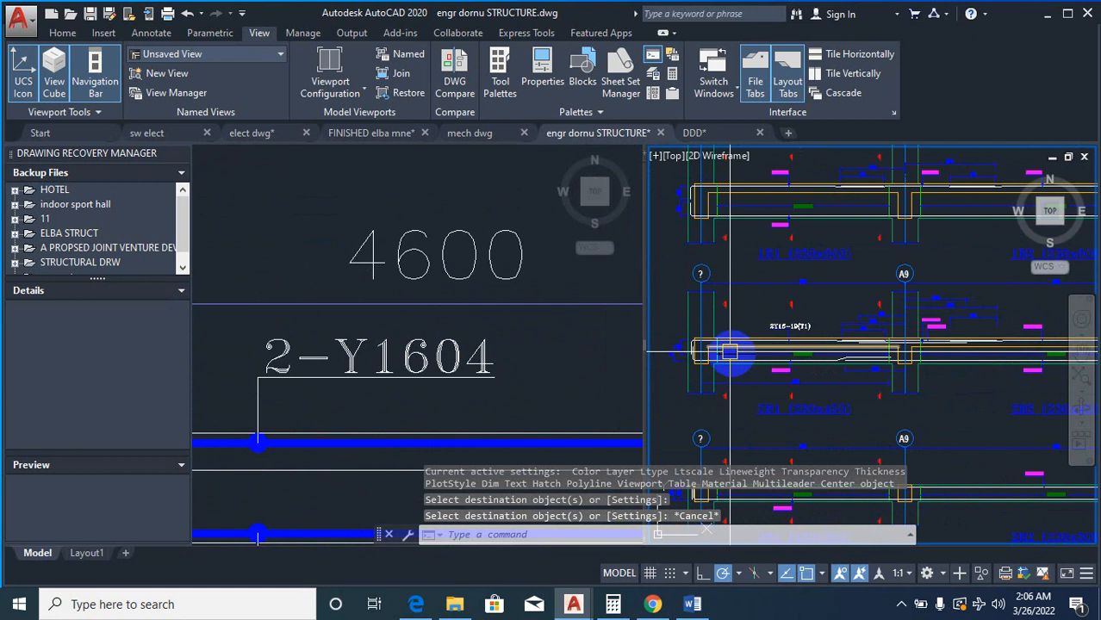
Step: Isolate the layers of the 2Y16-19(T1), 2Y16-20(B1), Y10-354-300 and 3Y16-21(T1) bar labels with LAYISO
scroll(782, 328, "up", 3)
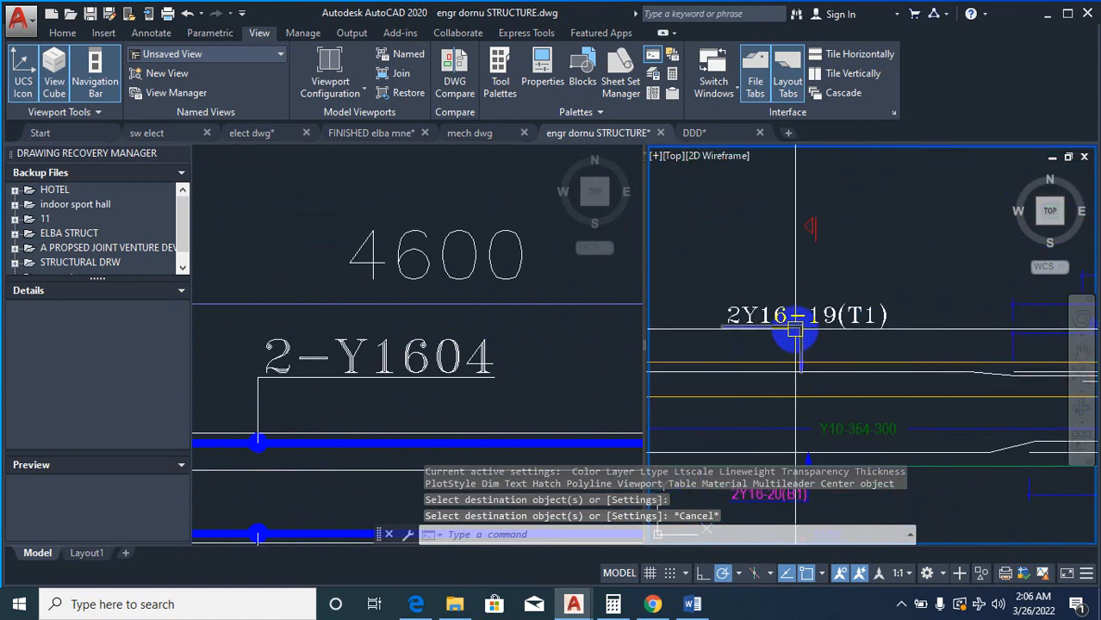
scroll(791, 331, "down", 3)
scroll(737, 313, "up", 3)
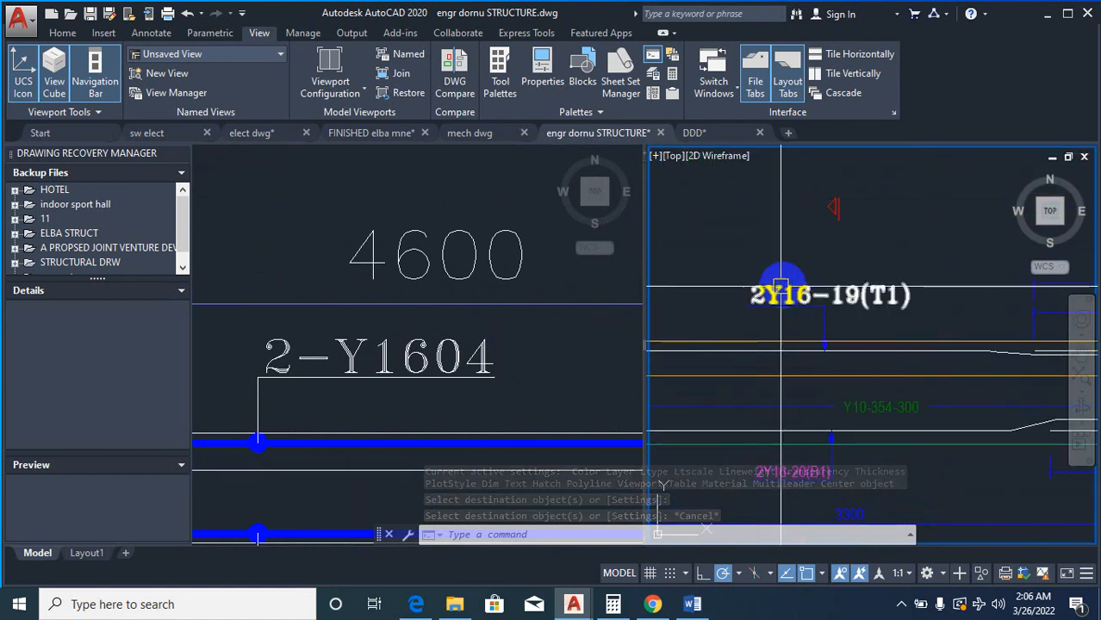
type("LA")
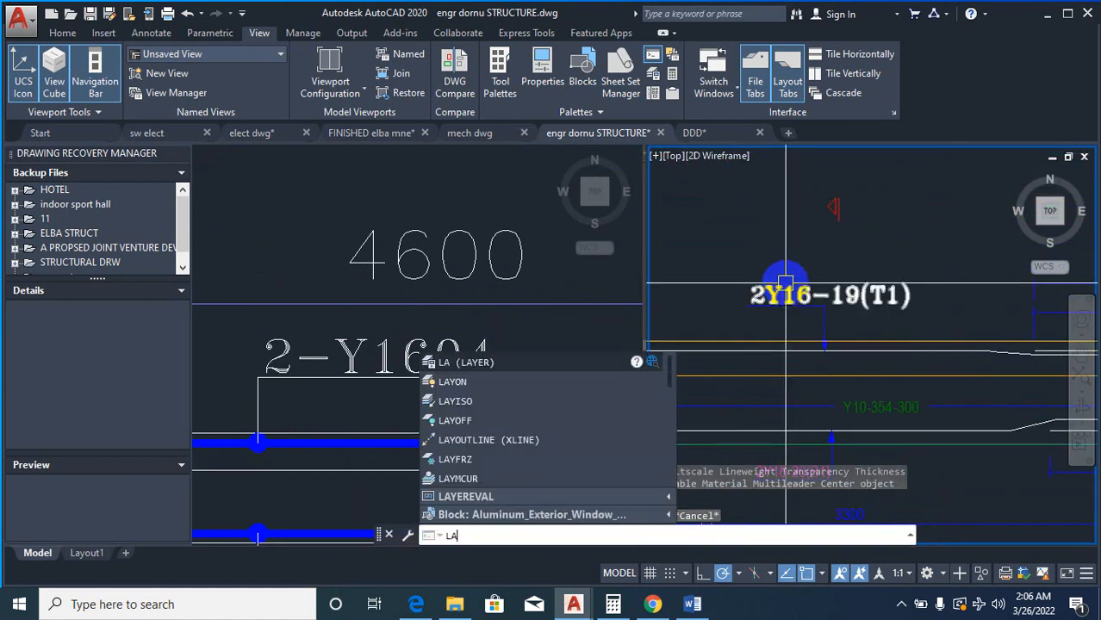
key("Escape")
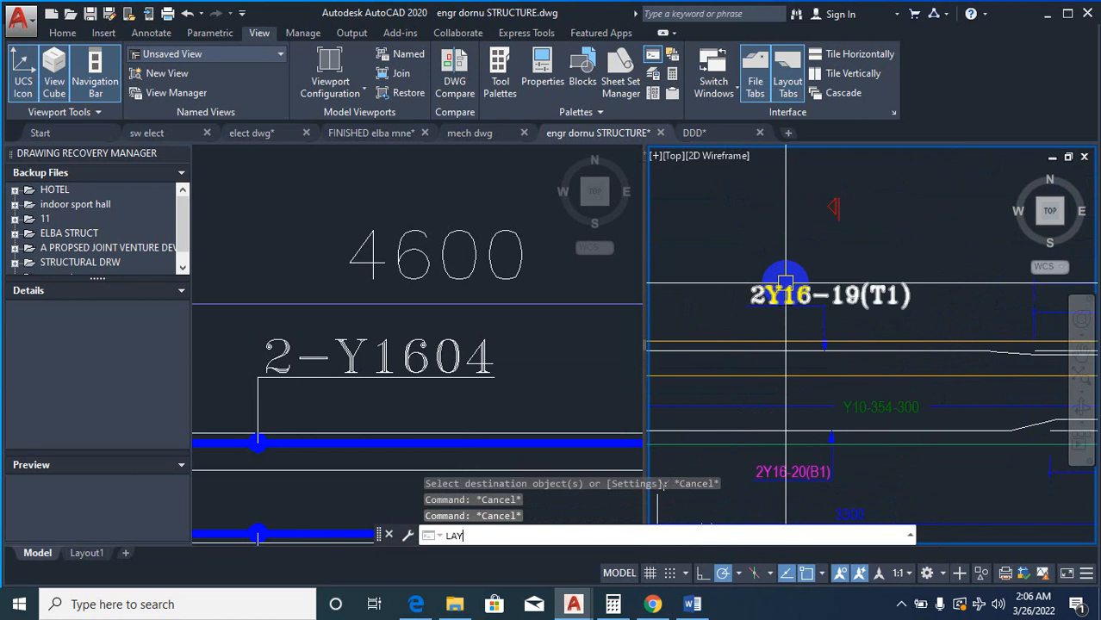
type("LAYISO")
key("Return")
left_click(785, 293)
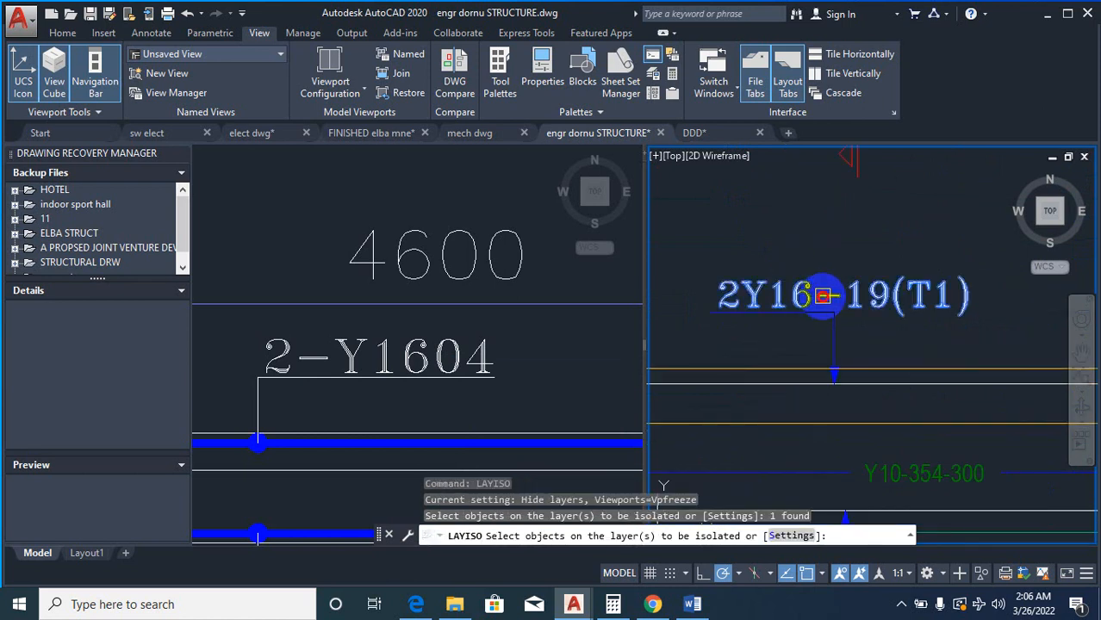
scroll(789, 293, "down", 2)
scroll(801, 404, "up", 5)
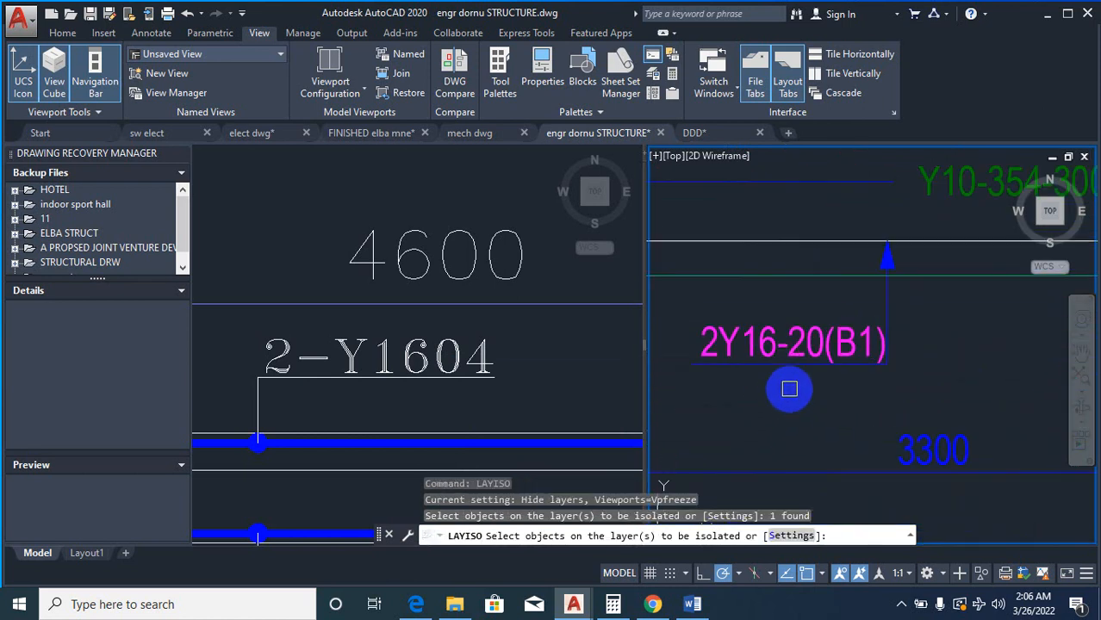
left_click(788, 340)
scroll(731, 366, "down", 3)
scroll(837, 311, "up", 2)
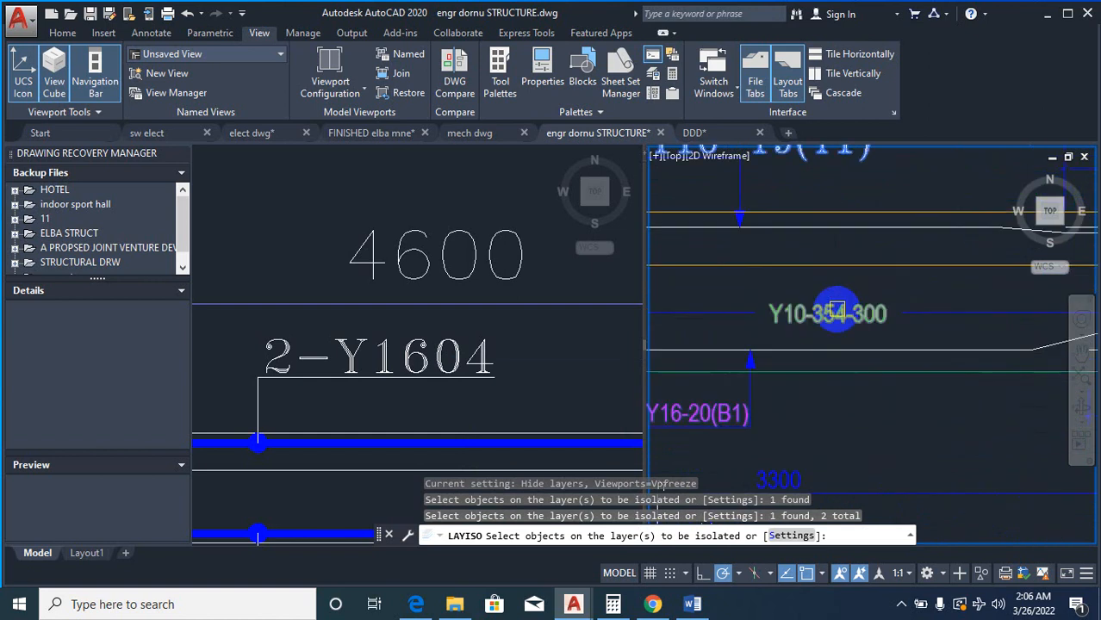
left_click(836, 312)
scroll(818, 344, "down", 4)
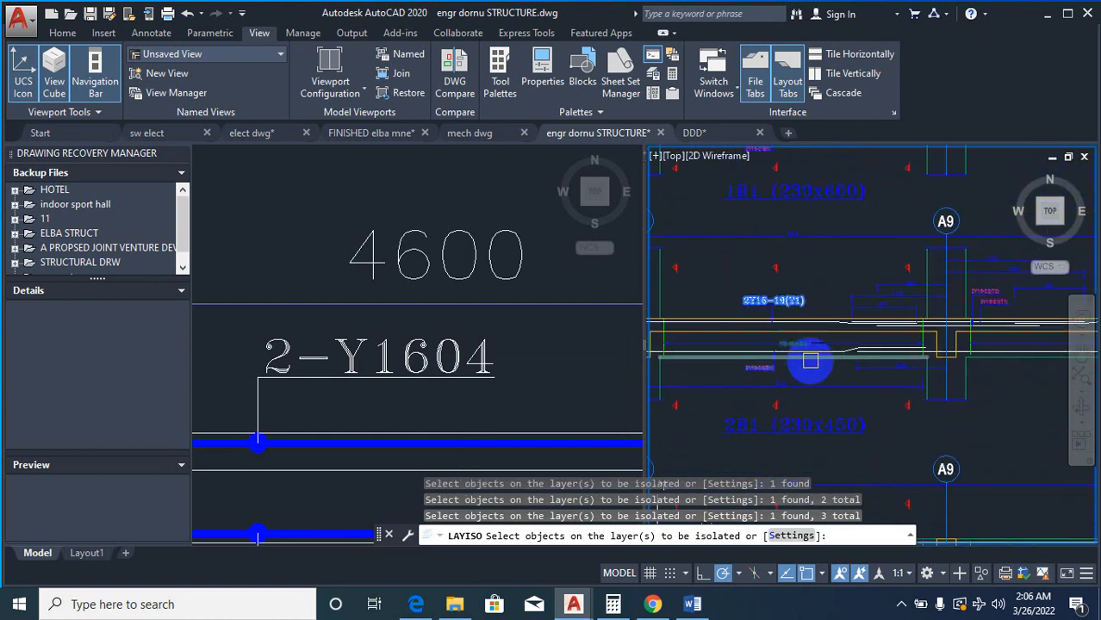
scroll(782, 353, "up", 2)
scroll(823, 333, "up", 2)
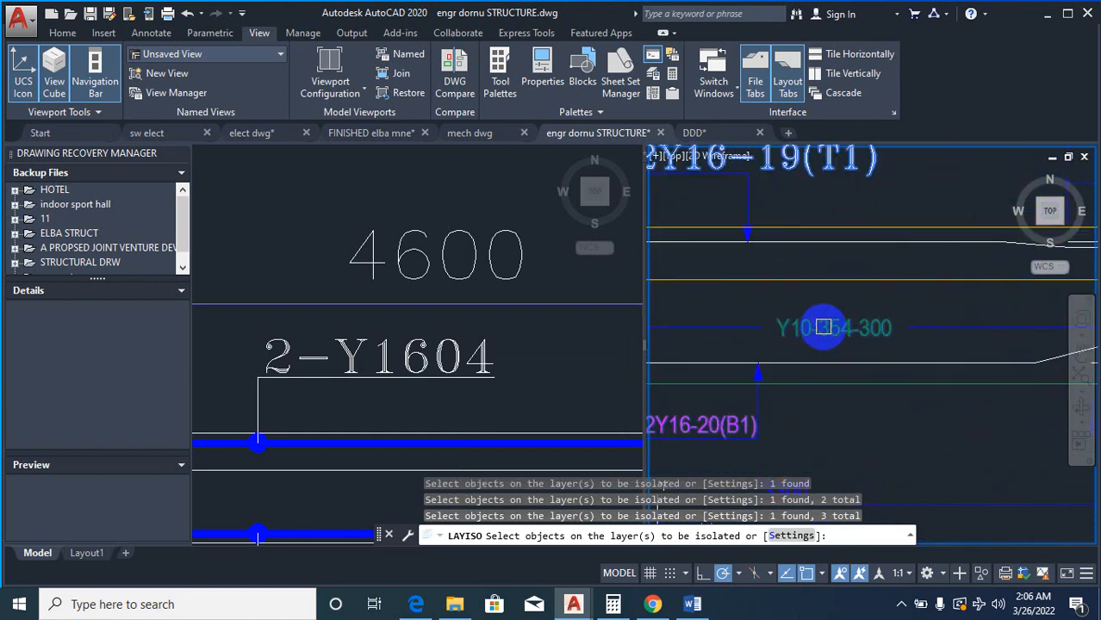
scroll(672, 375, "down", 3)
scroll(831, 331, "down", 2)
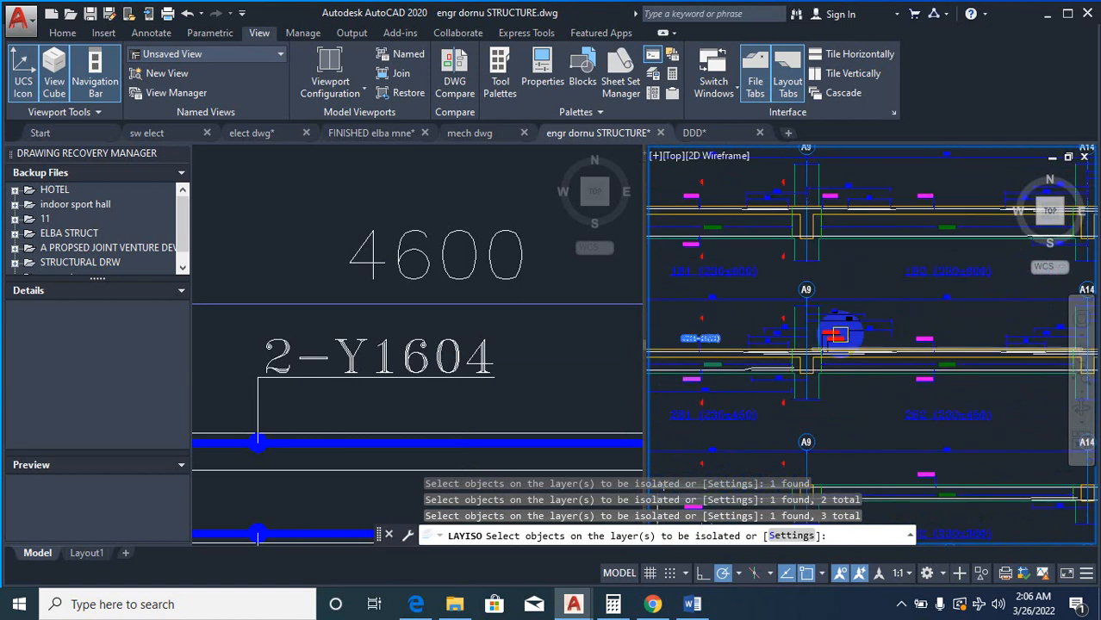
scroll(837, 332, "up", 5)
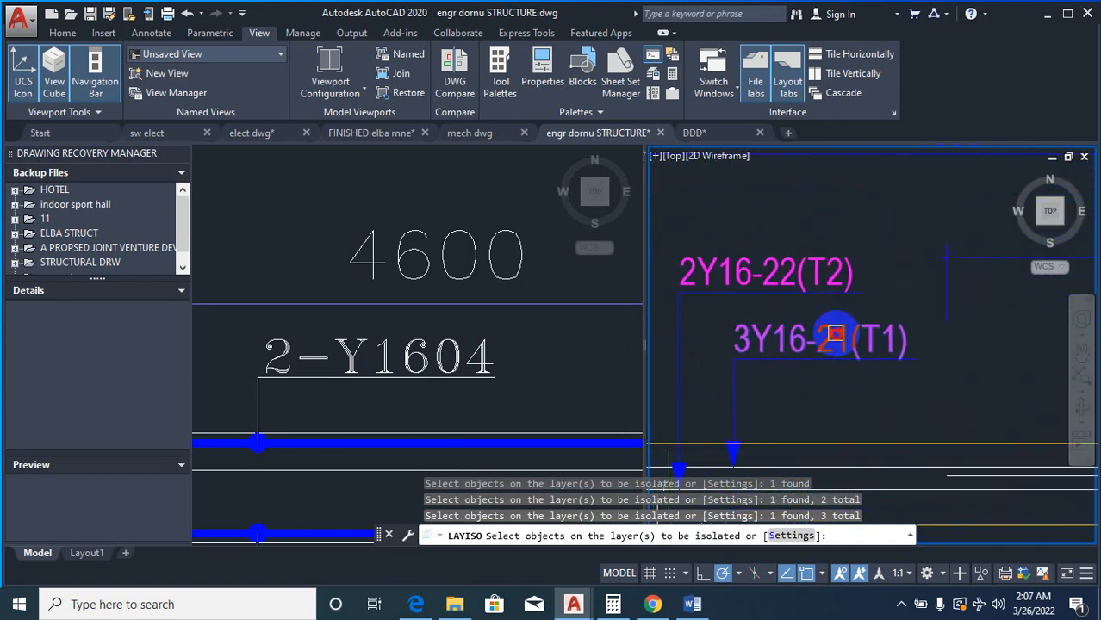
right_click(907, 300)
left_click(945, 312)
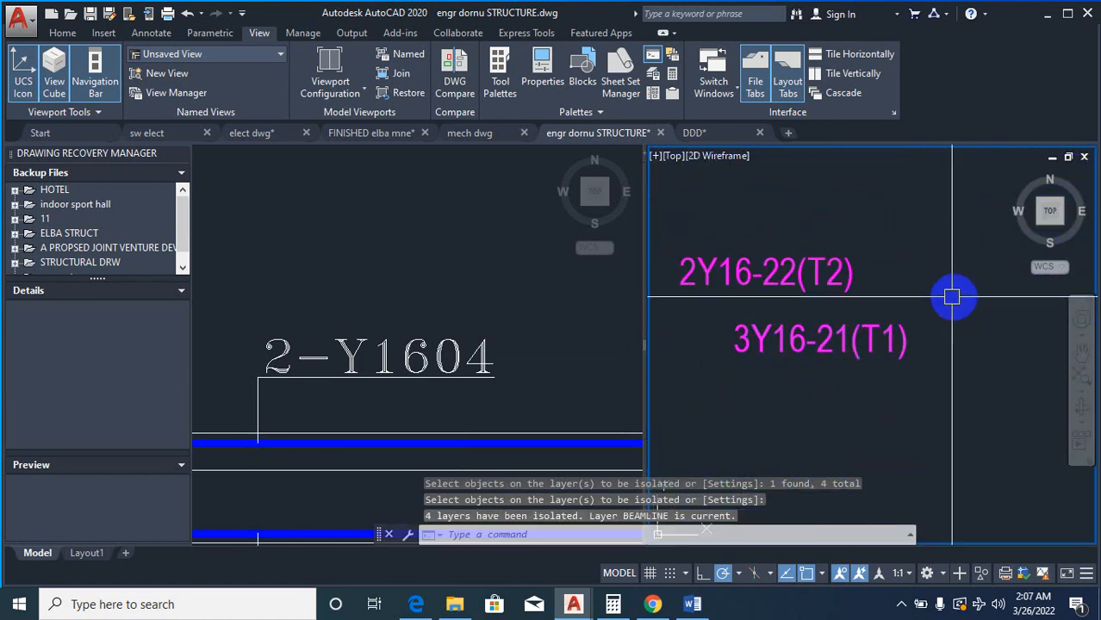
Step: Match the properties of the restyled 2Y16-19(T1) label onto all isolated reinforcement labels of the beam detail sheet
scroll(960, 301, "down", 5)
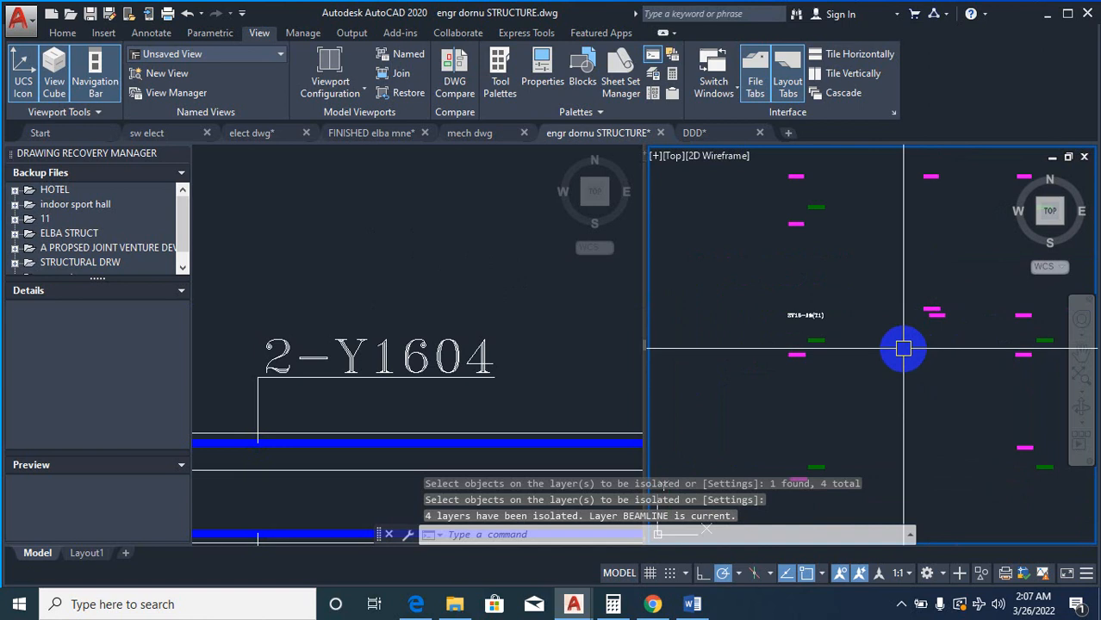
type("ma")
key("Return")
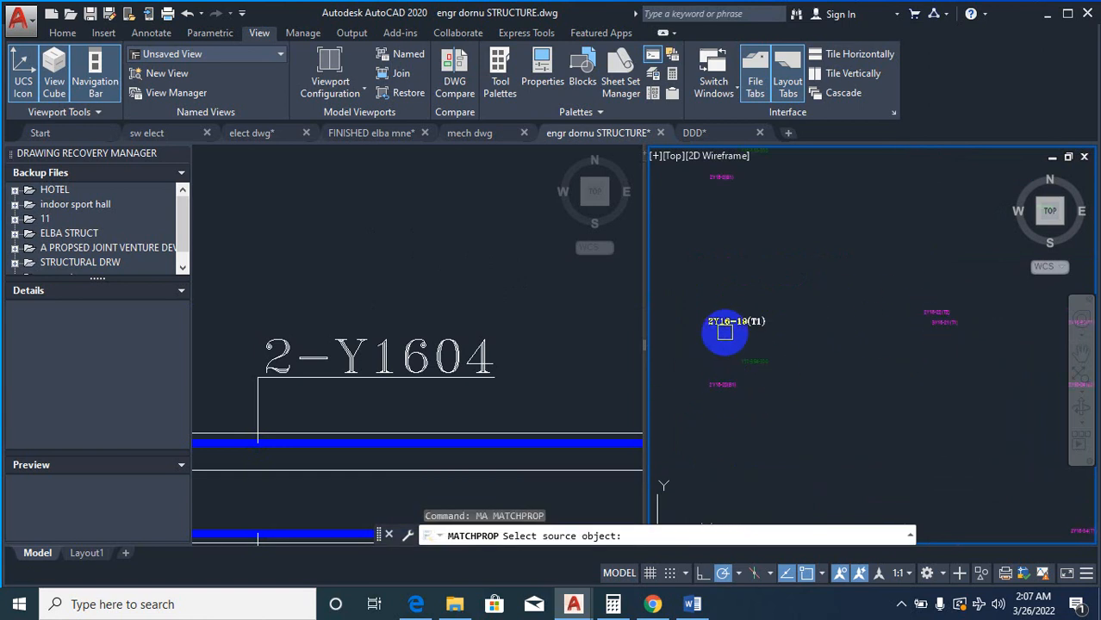
left_click(728, 323)
left_click(796, 319)
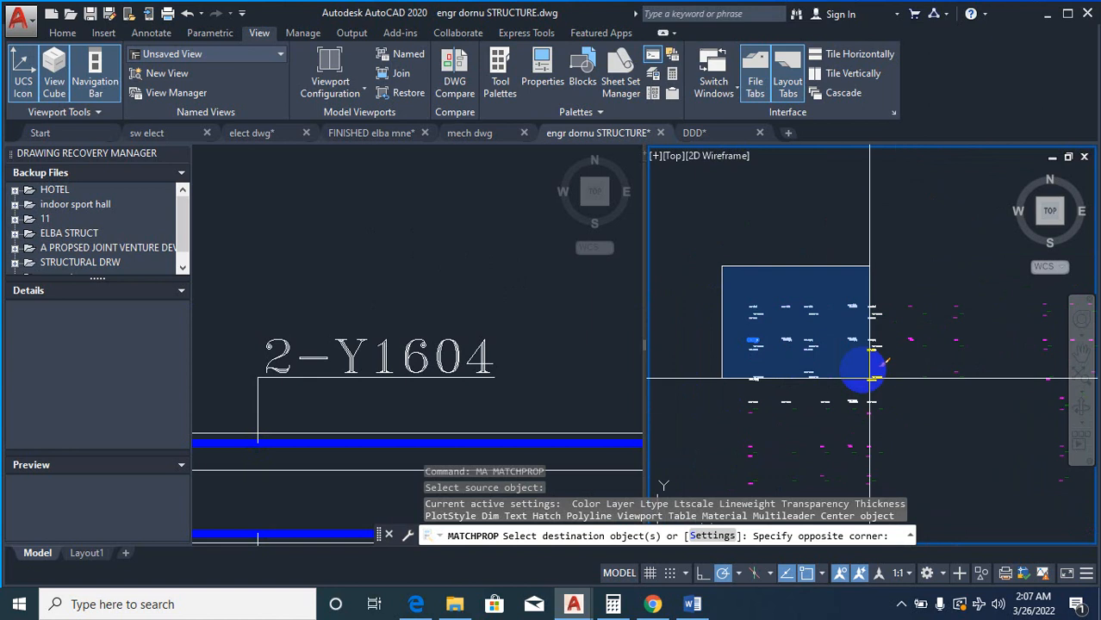
scroll(978, 413, "up", 3)
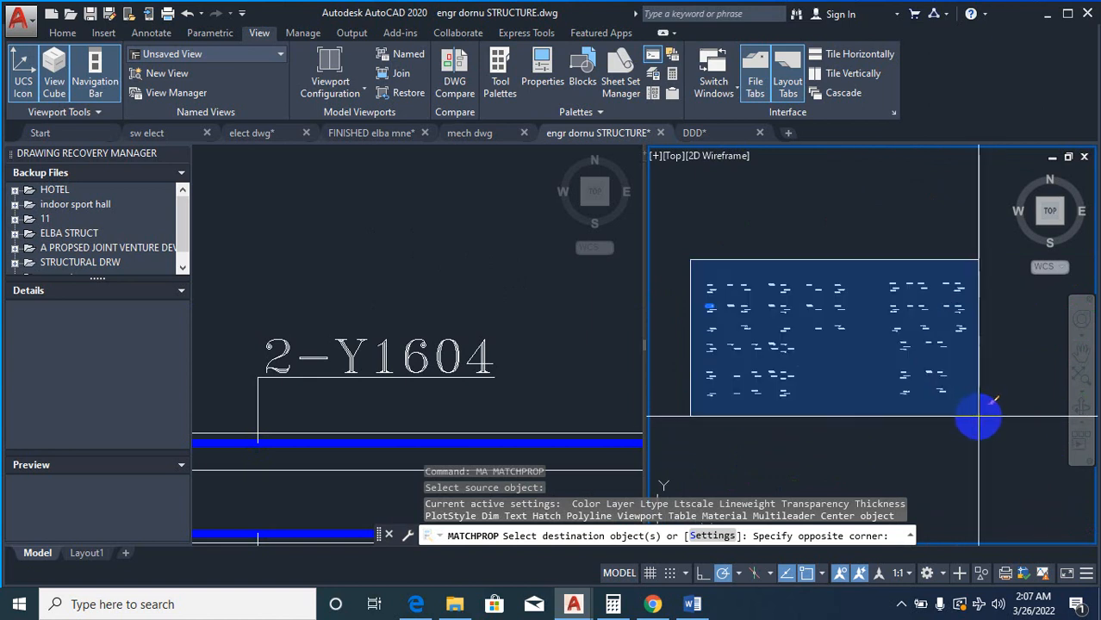
left_click(992, 421)
key("Escape")
key("Escape")
key("Escape")
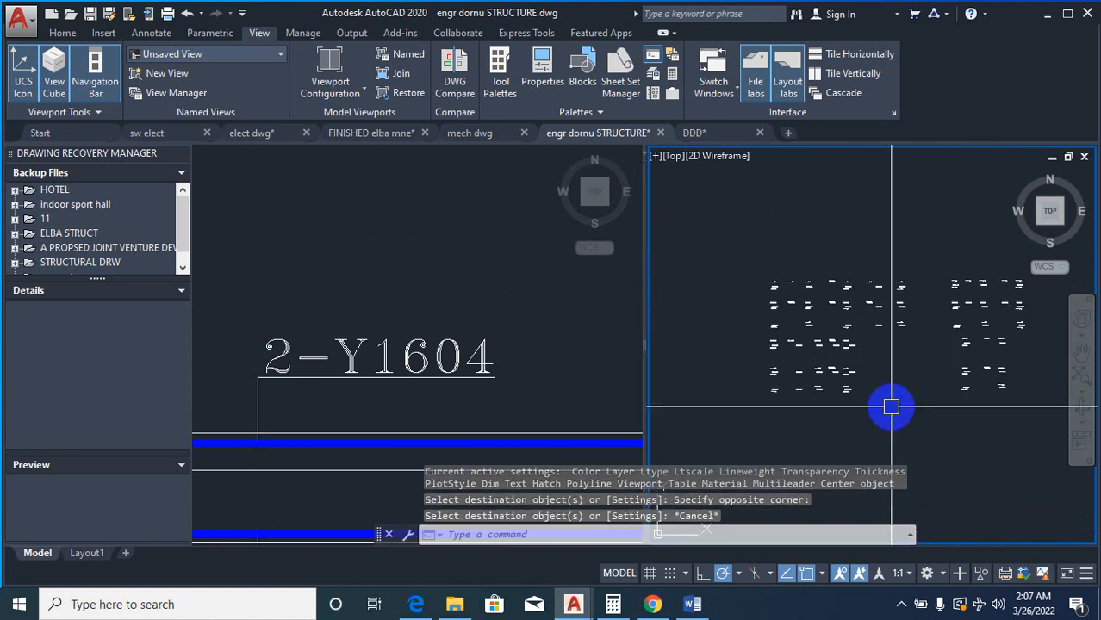
Step: Turn all layers back on with LAYON and check the restyled bar labels on beam 1B1
type("LAYO")
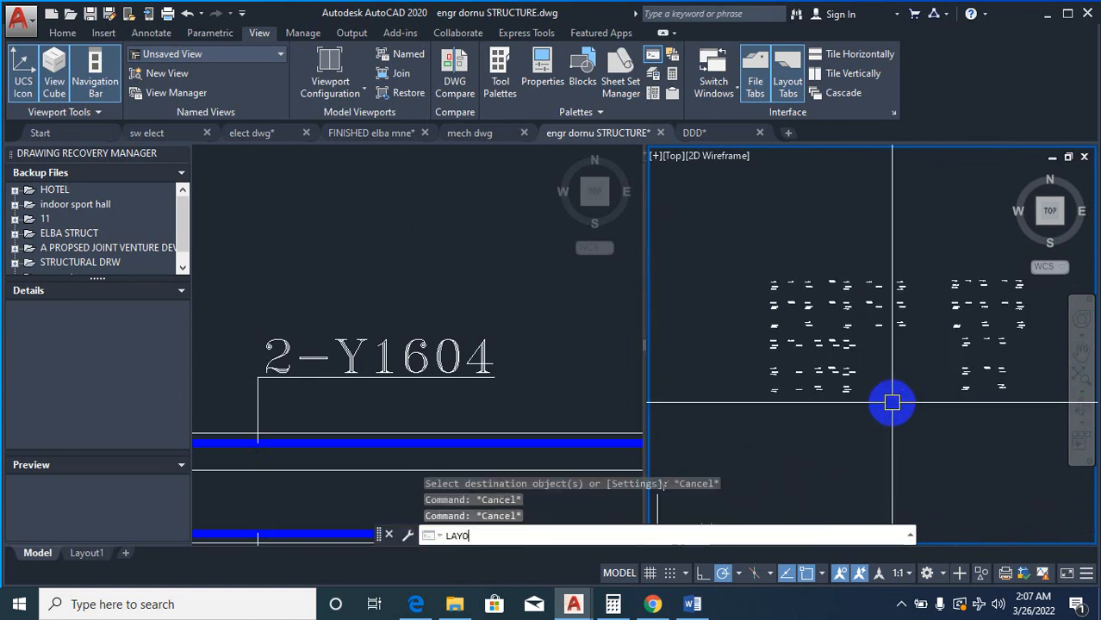
type("N")
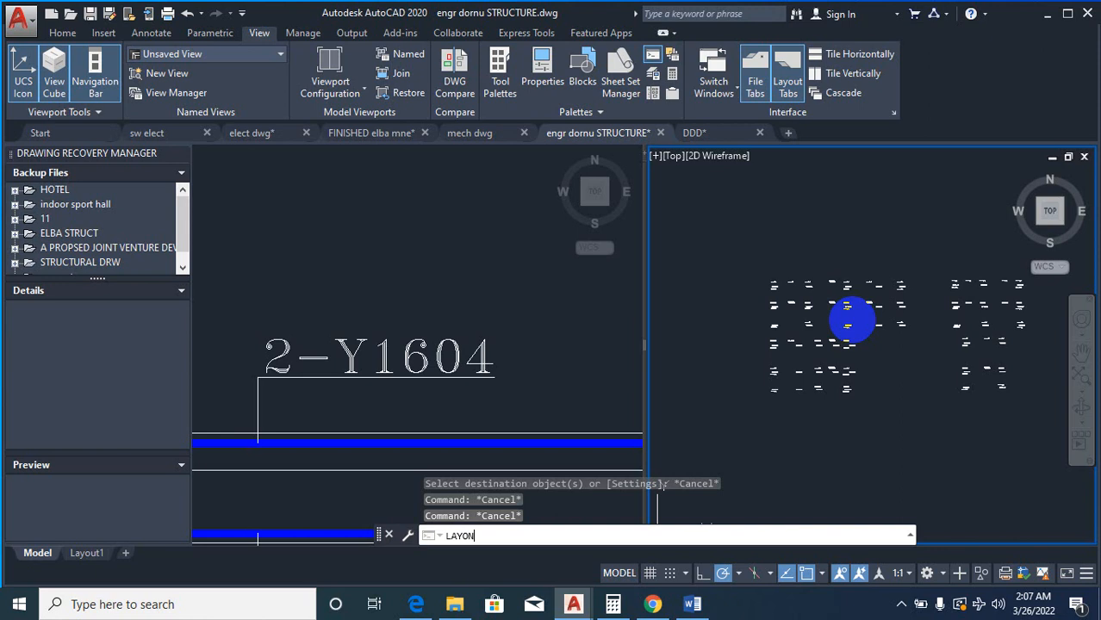
key("Return")
scroll(810, 275, "up", 5)
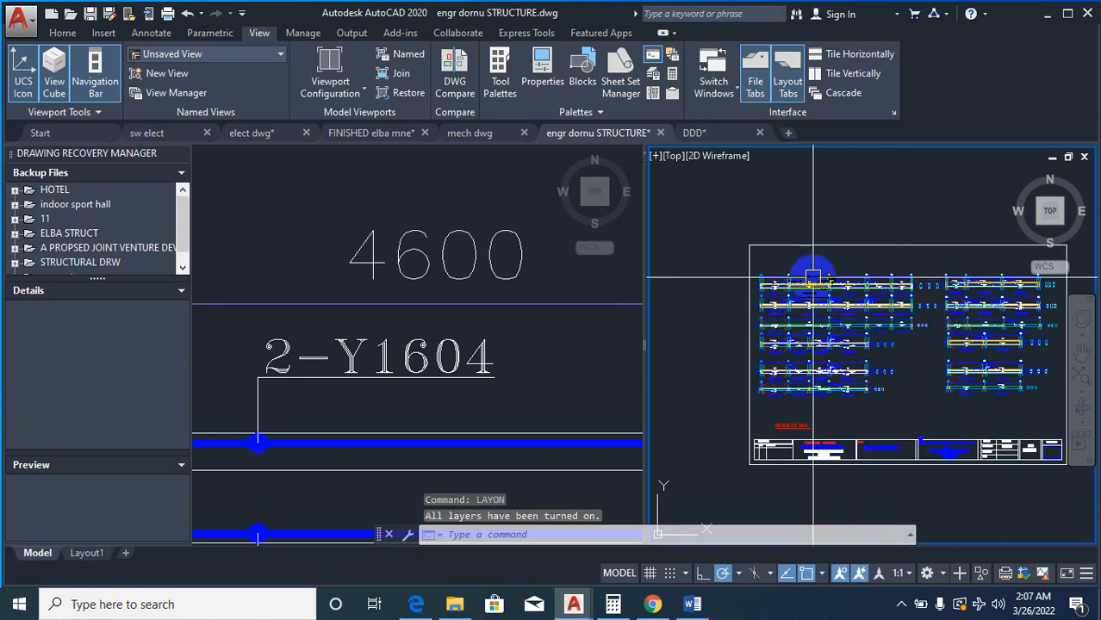
scroll(778, 303, "up", 5)
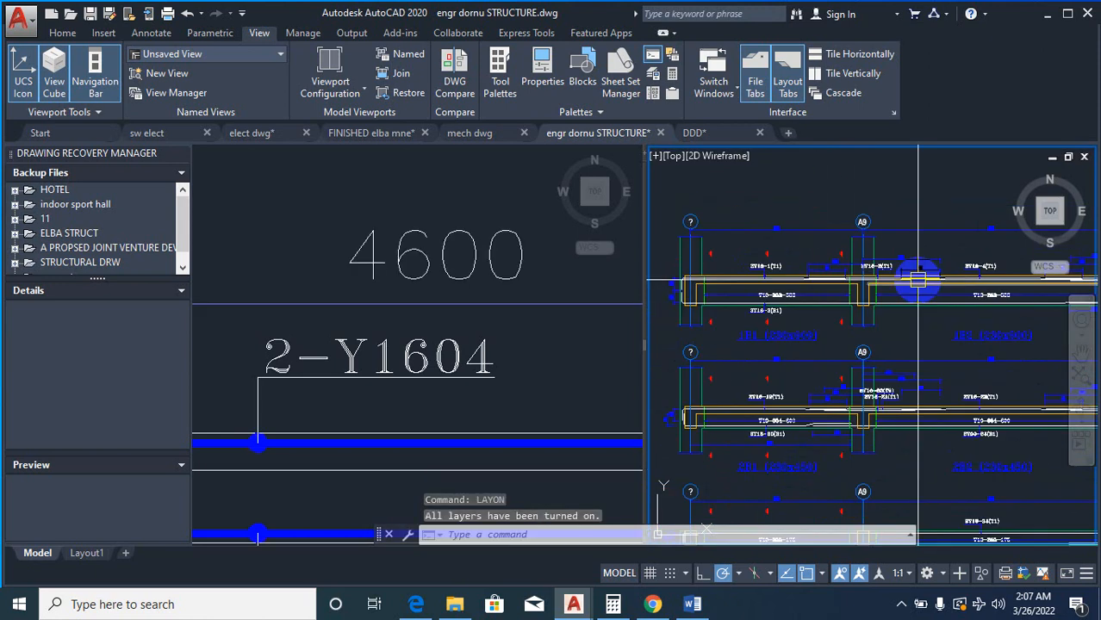
scroll(788, 357, "up", 5)
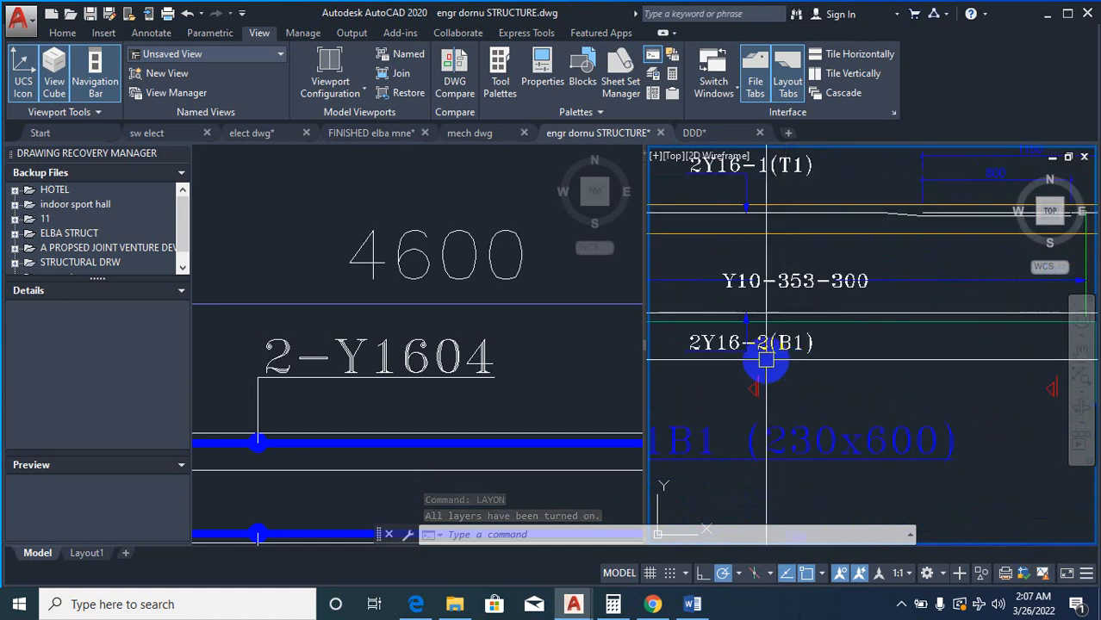
scroll(761, 376, "down", 3)
scroll(770, 364, "up", 3)
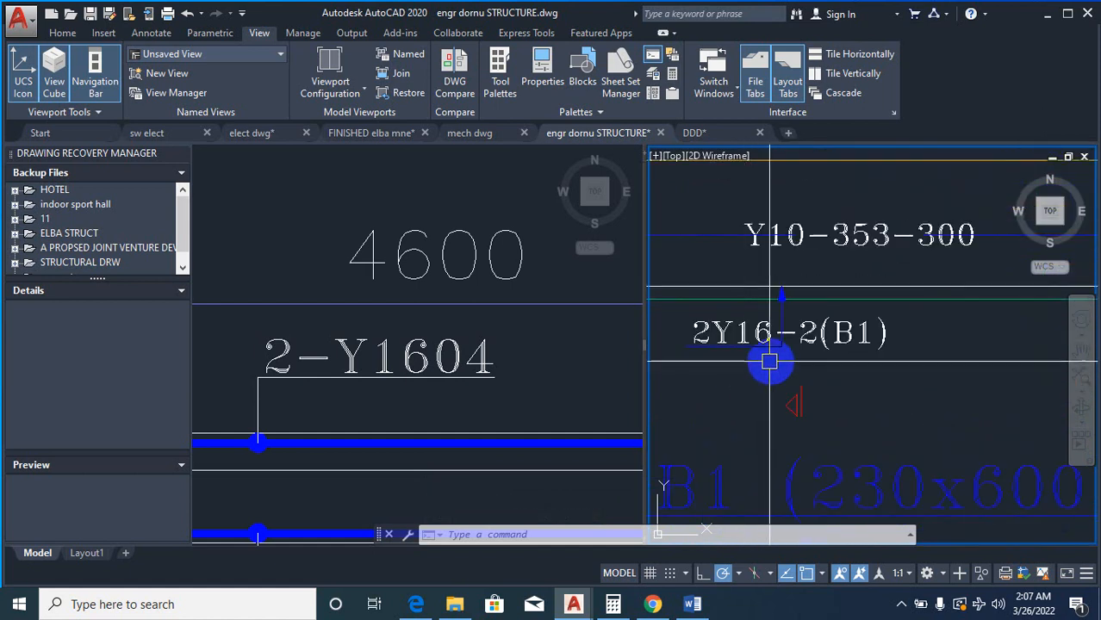
Step: Scale down beam 1B1's 2Y16-2(B1) bar label to about three quarters of its size
type("sc")
key("Return")
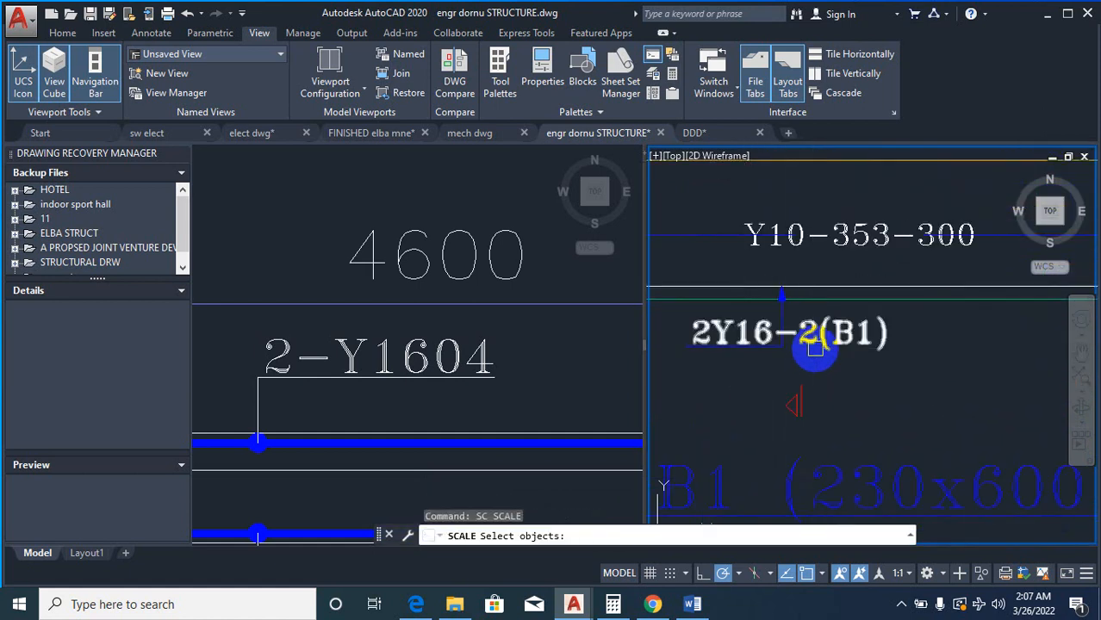
scroll(827, 336, "up", 1)
scroll(840, 336, "down", 1)
left_click(849, 334)
scroll(843, 340, "down", 2)
scroll(800, 350, "up", 2)
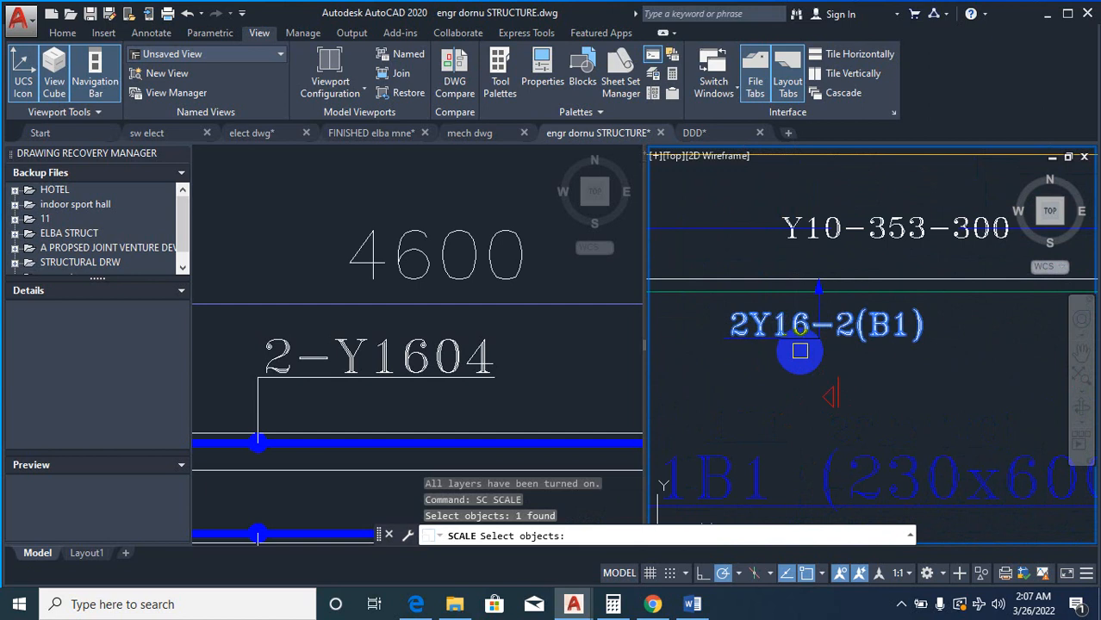
key("Return")
left_click(867, 371)
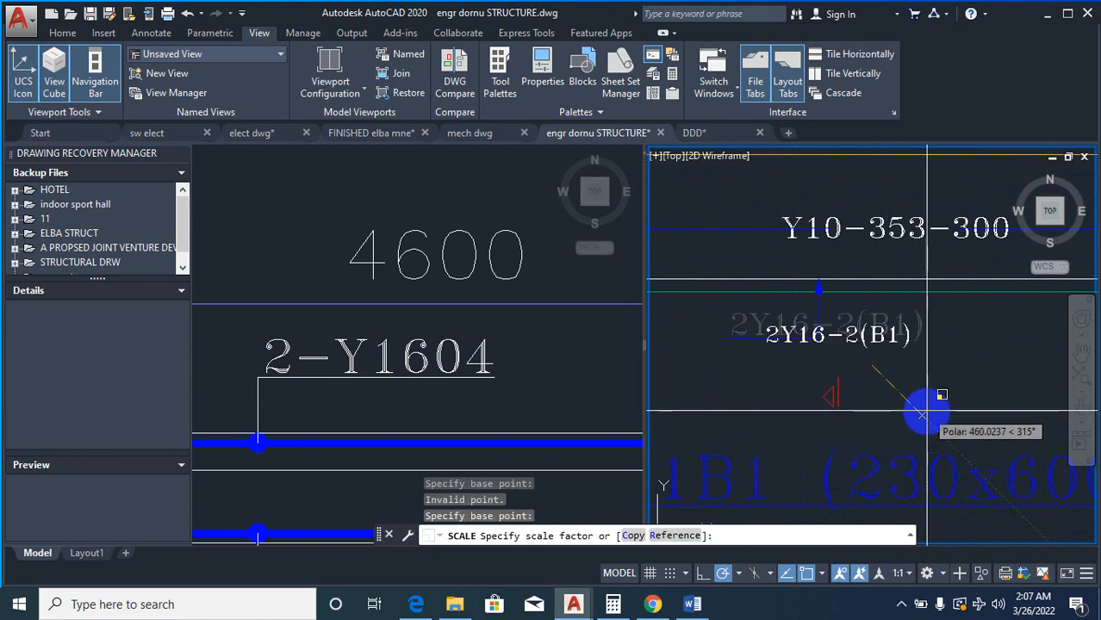
left_click(924, 414)
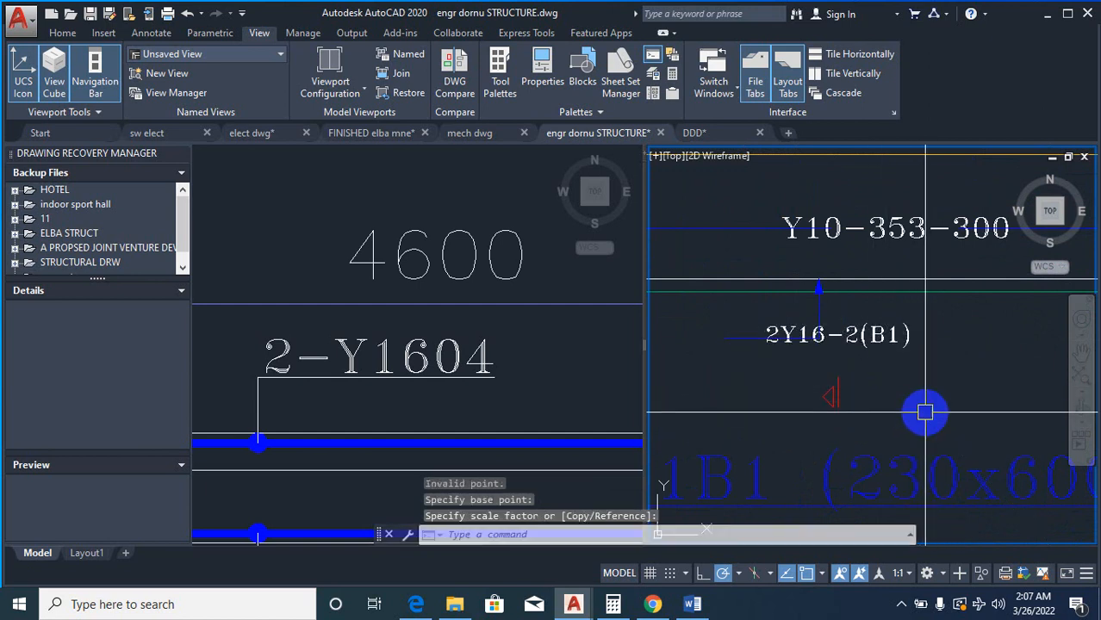
Step: Move the reduced 2Y16-2(B1) label so it sits just above its leader line below beam 1B1
type("m")
key("Return")
left_click(877, 336)
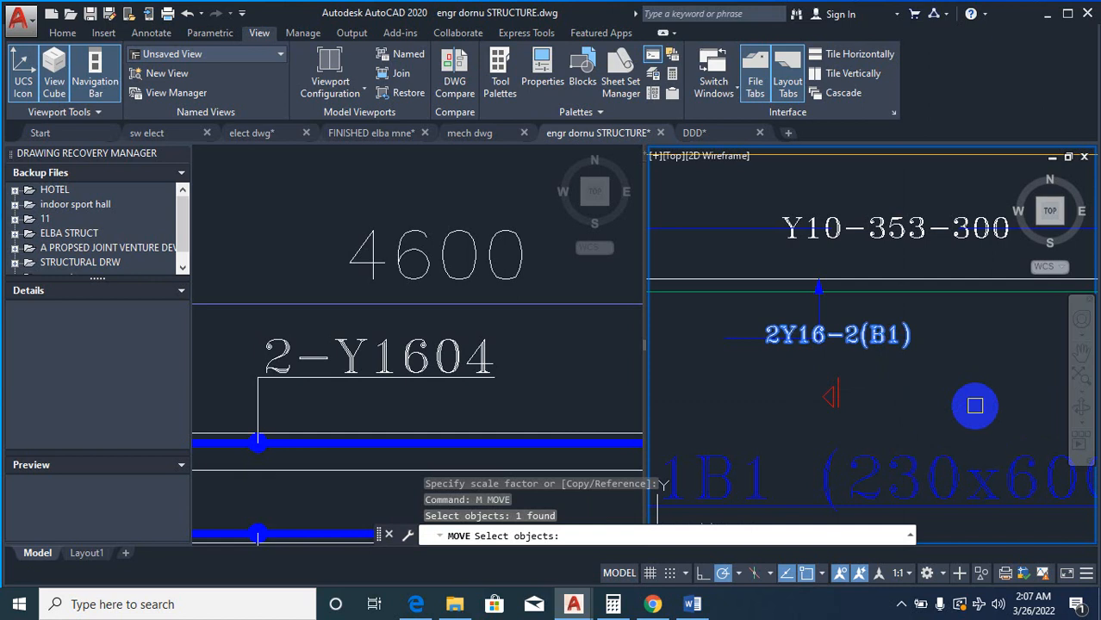
key("Return")
left_click(969, 411)
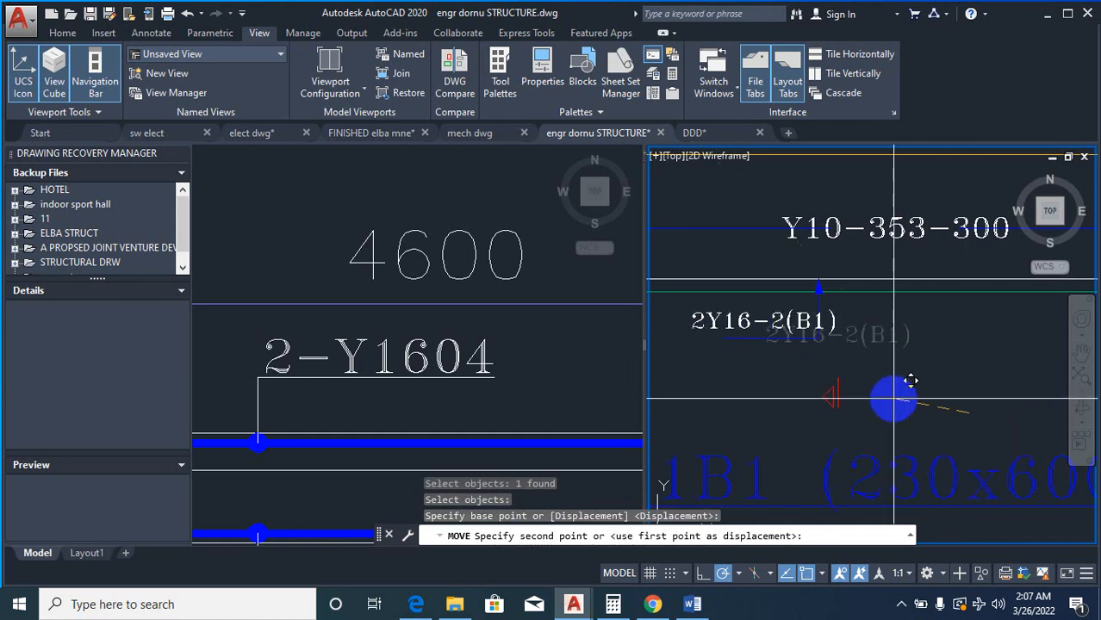
left_click(893, 397)
Step: Isolate the layer of the 2Y16-2(B1) bar label with LAYISO
type("L")
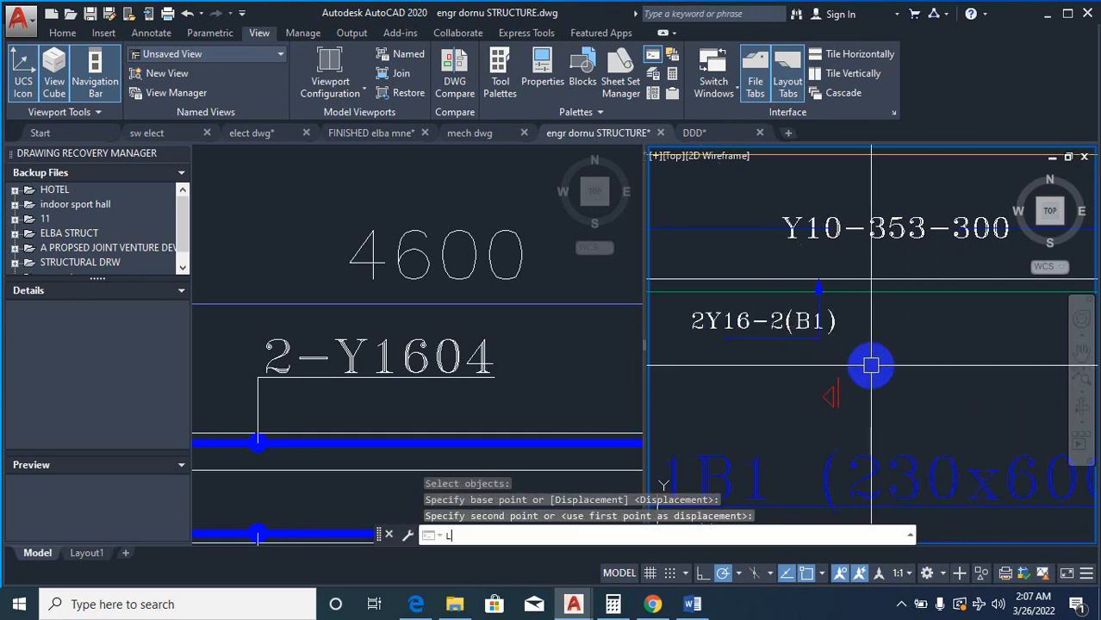
type("AYIS")
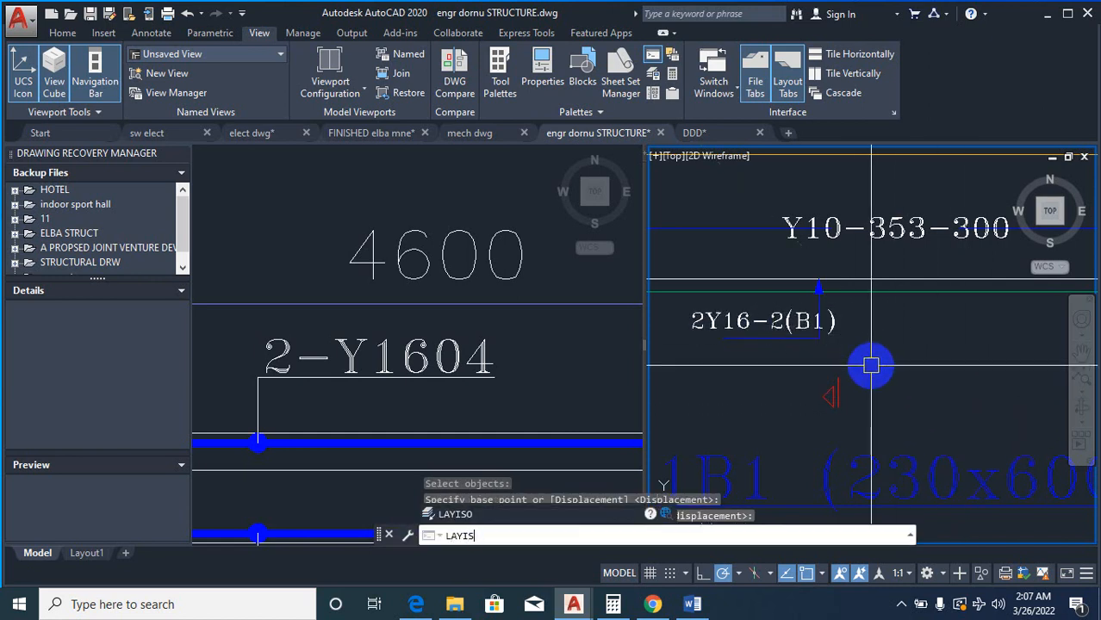
type("O")
key("Return")
left_click(779, 322)
scroll(796, 325, "down", 2)
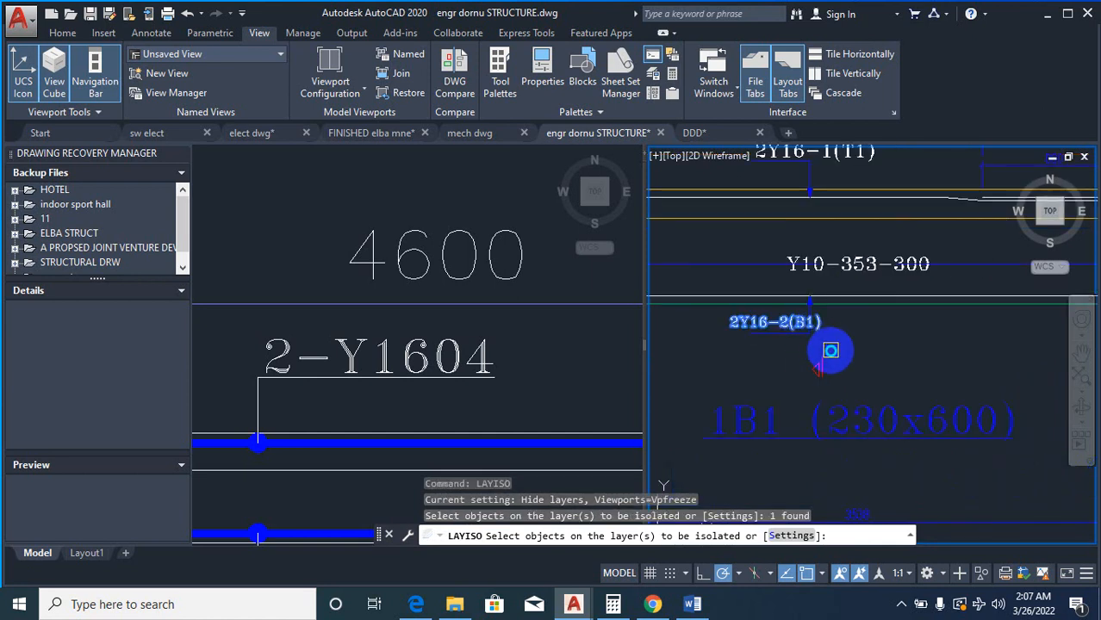
right_click(870, 348)
left_click(870, 364)
scroll(850, 345, "down", 3)
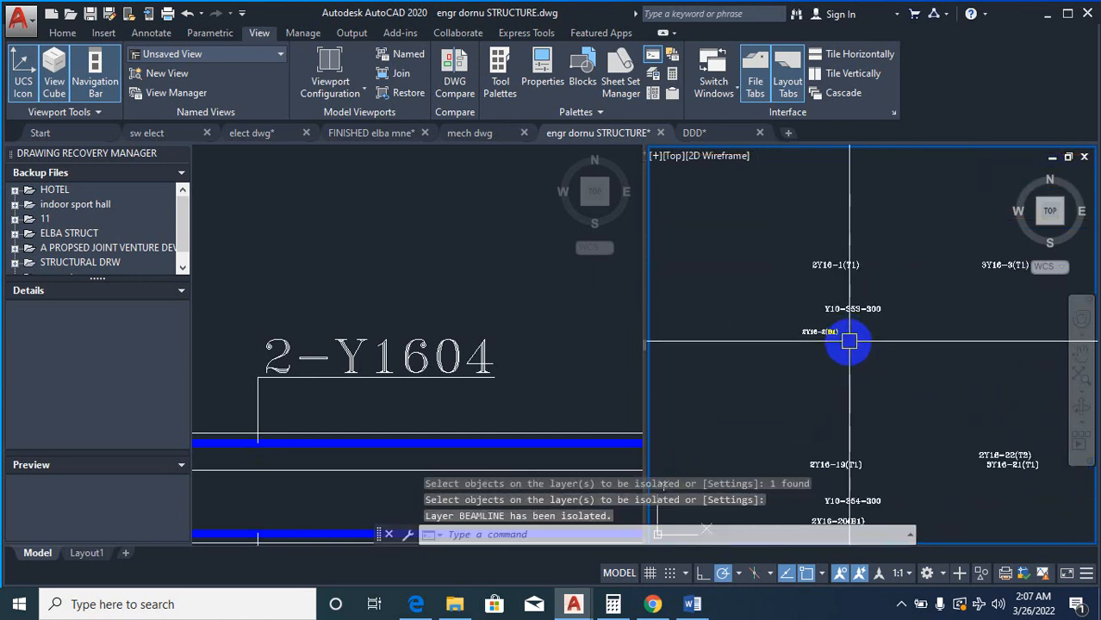
Step: Match the properties of the reduced 2Y16-2(B1) label onto all isolated bar labels with MATCHPROP
scroll(835, 343, "up", 3)
type("MA")
key("Return")
left_click(825, 327)
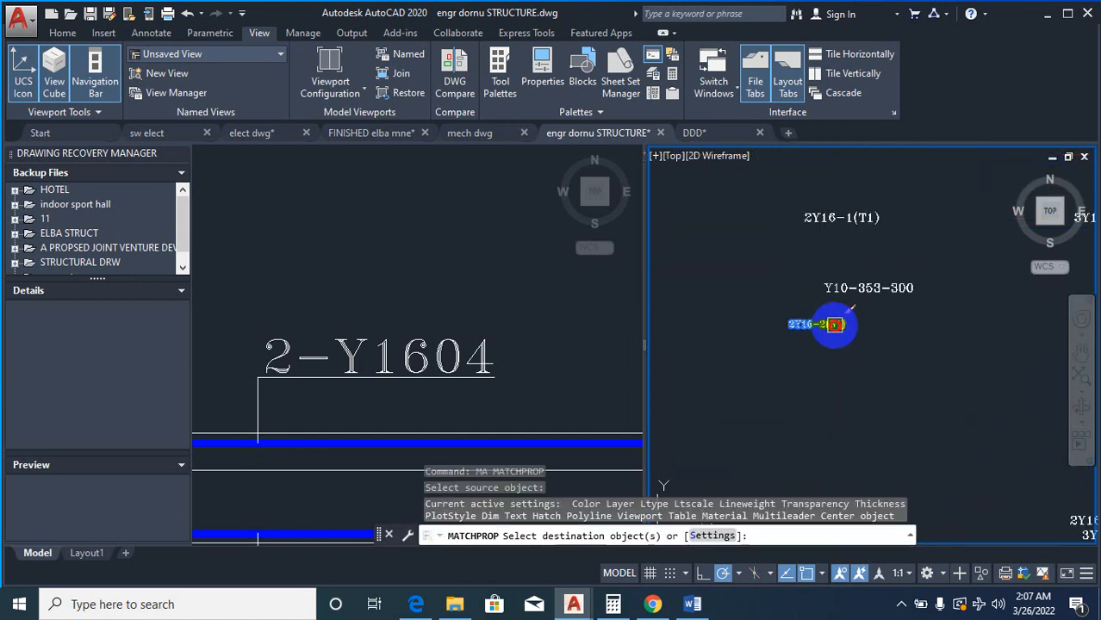
scroll(832, 320, "down", 3)
left_click(722, 237)
scroll(783, 334, "down", 5)
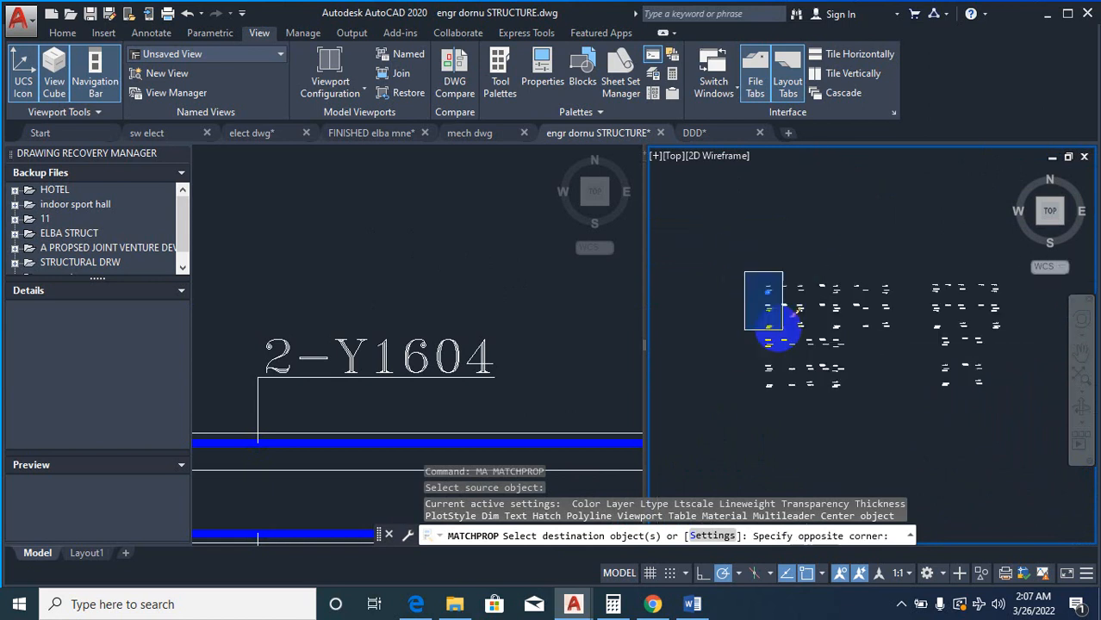
left_click(933, 405)
scroll(887, 258, "up", 4)
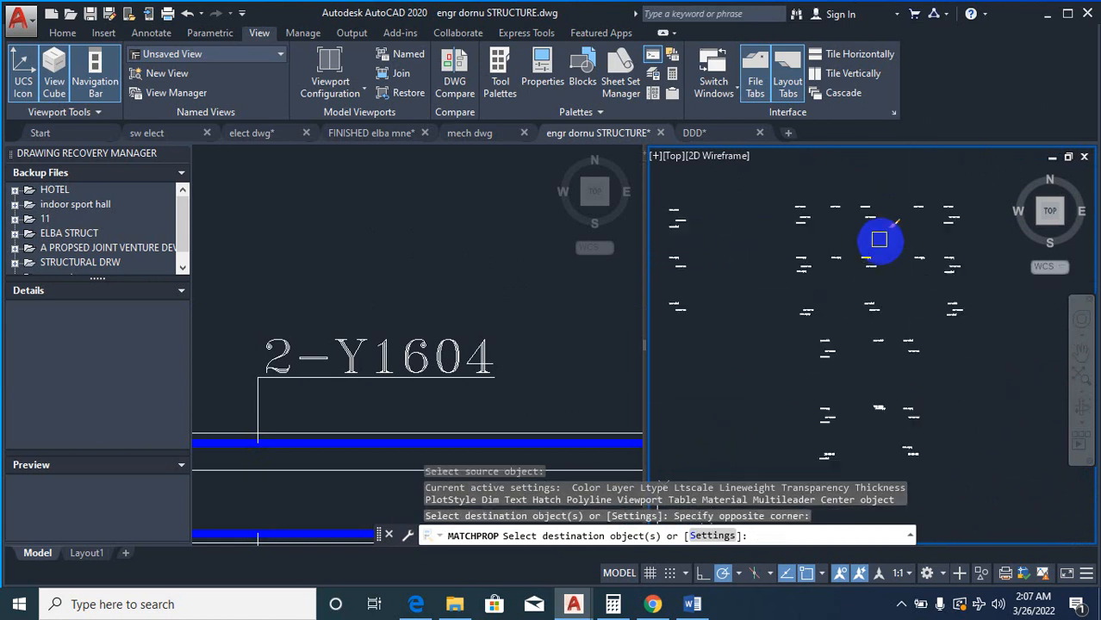
right_click(914, 306)
left_click(930, 312)
scroll(978, 295, "down", 6)
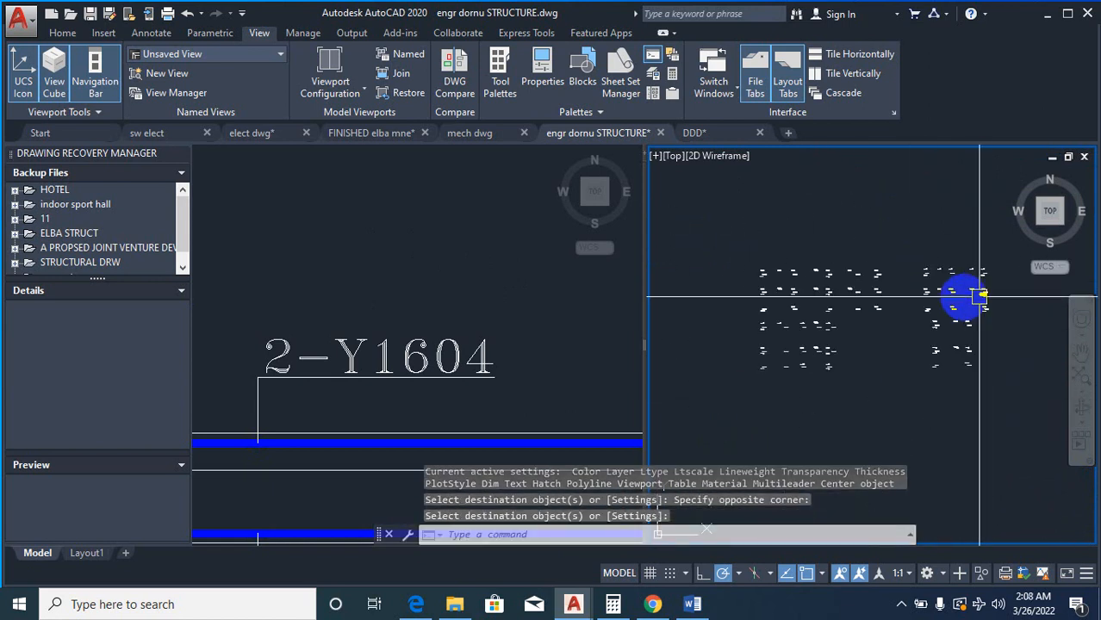
Step: Turn all layers back on with LAYON around beam 1B1's 2Y16-2(B1) label
scroll(698, 298, "up", 9)
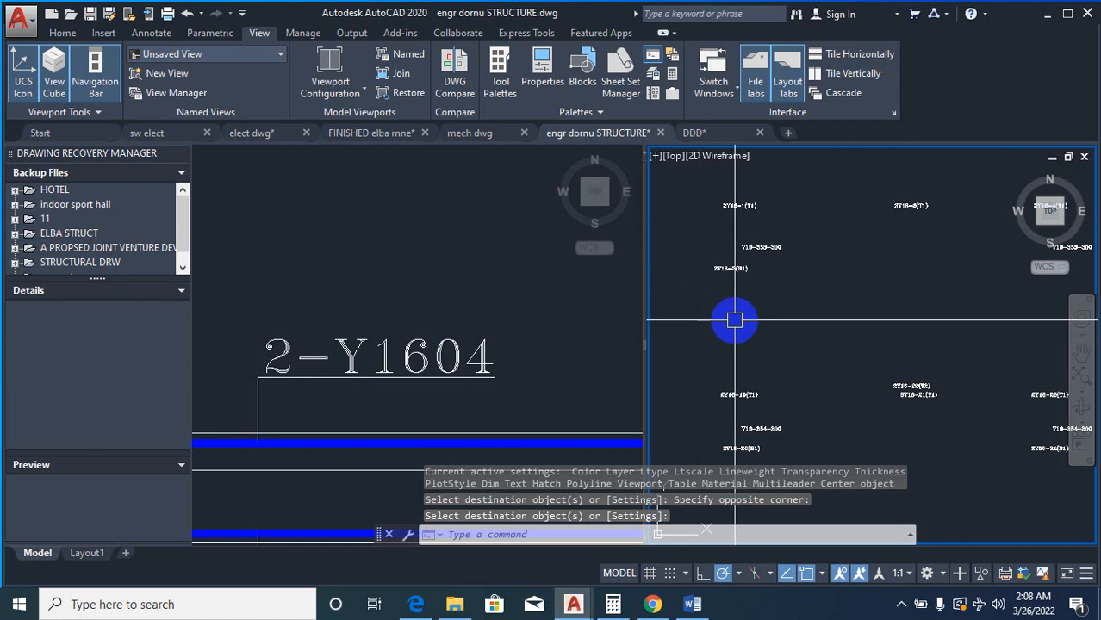
scroll(733, 321, "up", 4)
type("LA")
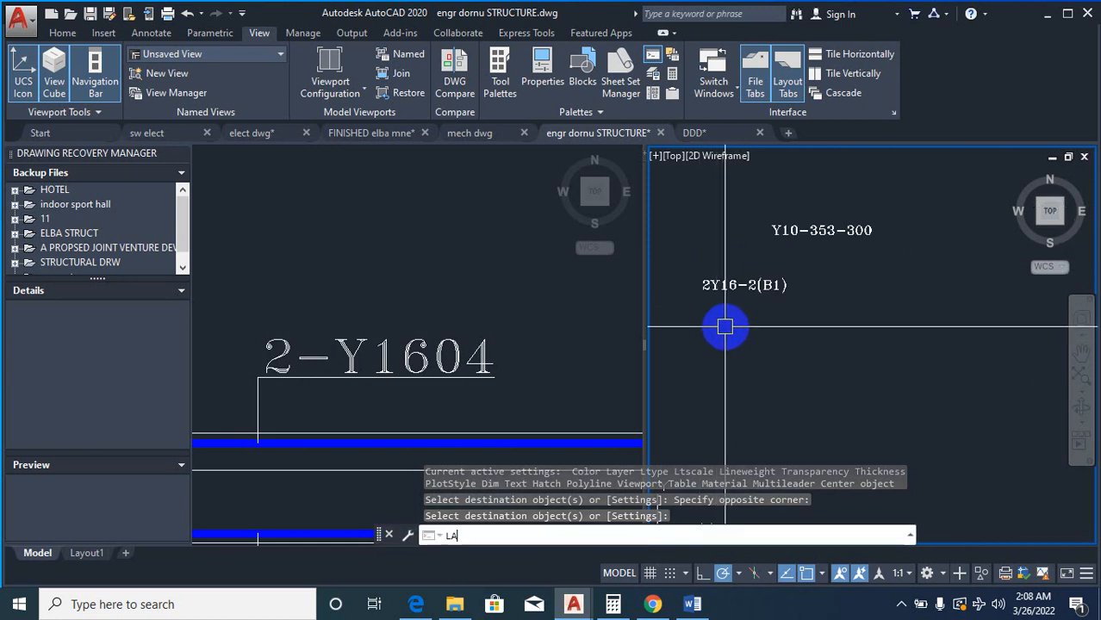
type("YON")
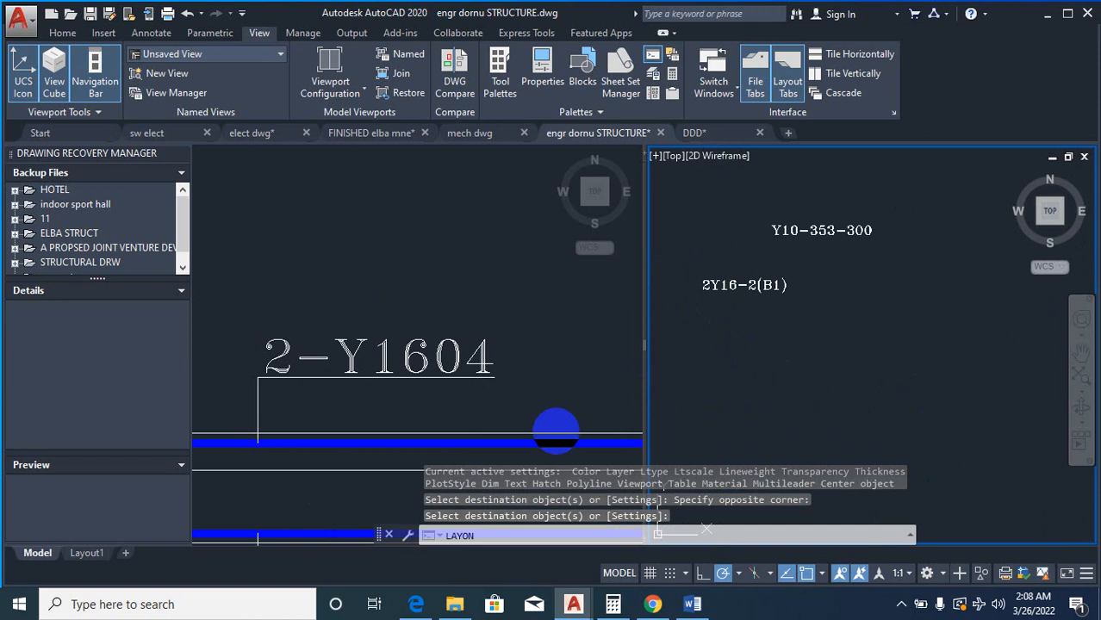
key("Return")
middle_click_drag(811, 344, 838, 349)
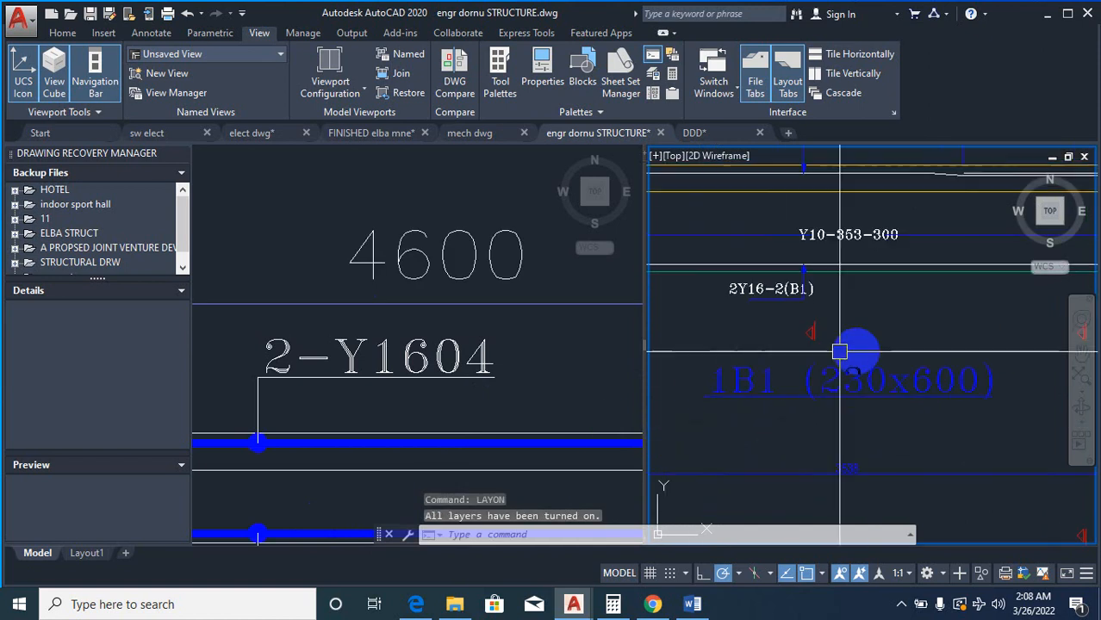
Step: Examine the size and placement of the resized bar labels across the beam detail sheets, ending at beam 1B1's end support
scroll(874, 350, "down", 2)
scroll(799, 211, "up", 5)
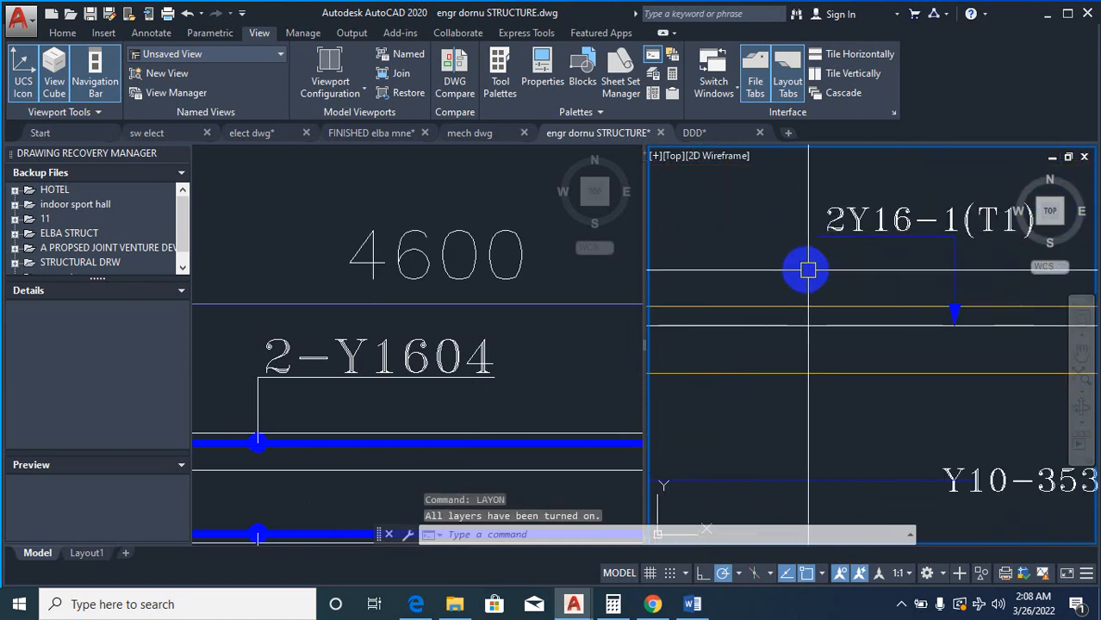
scroll(809, 308, "down", 5)
scroll(808, 305, "down", 5)
scroll(887, 285, "up", 5)
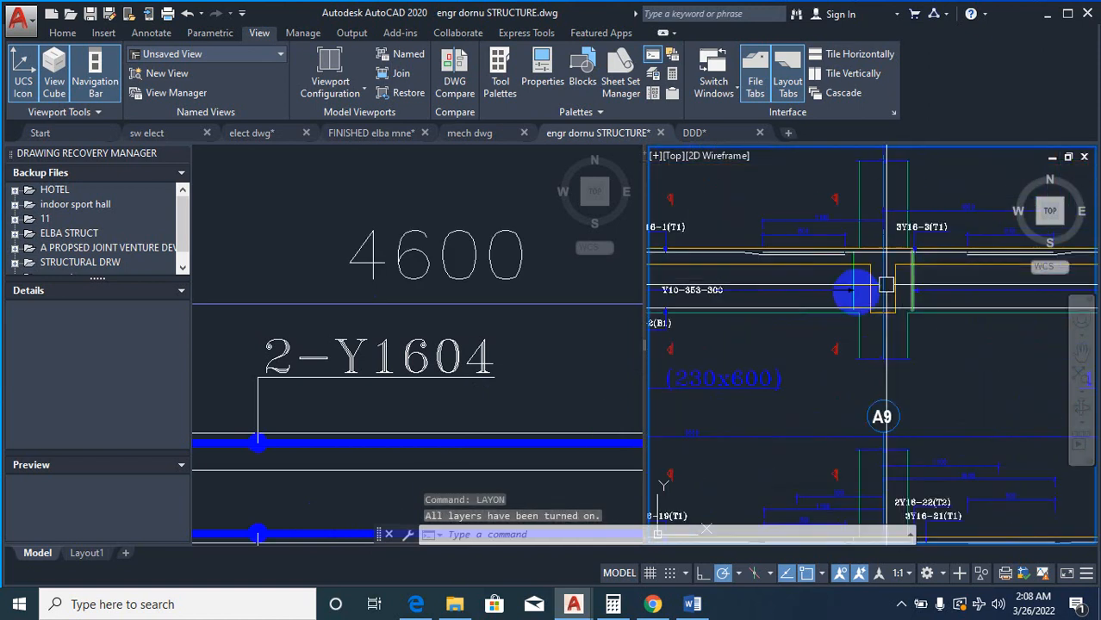
scroll(758, 226, "down", 5)
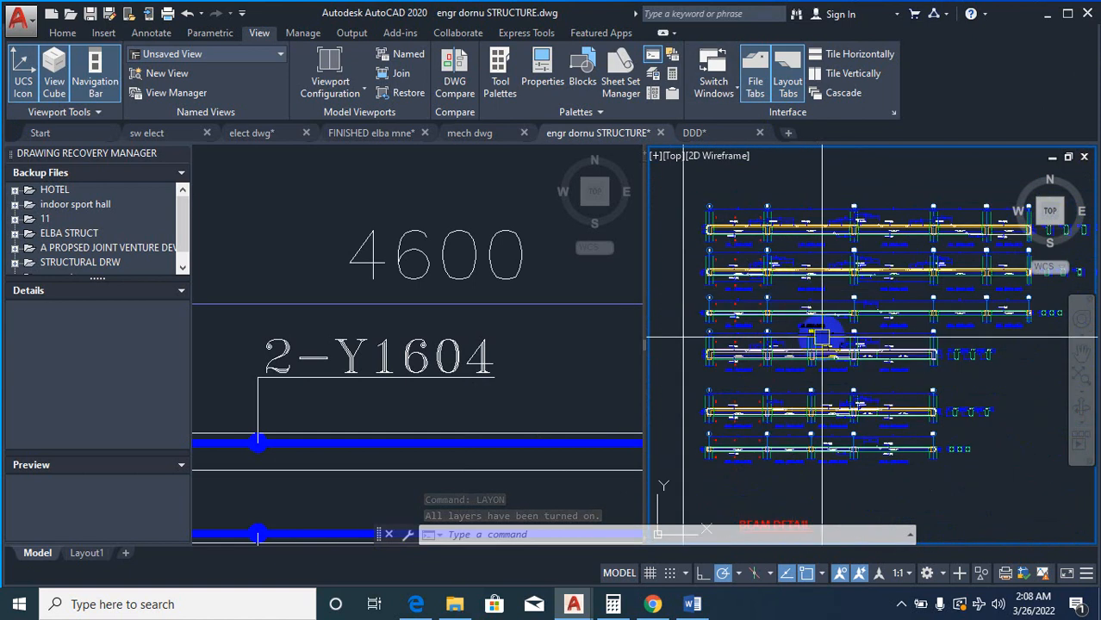
scroll(1051, 353, "up", 5)
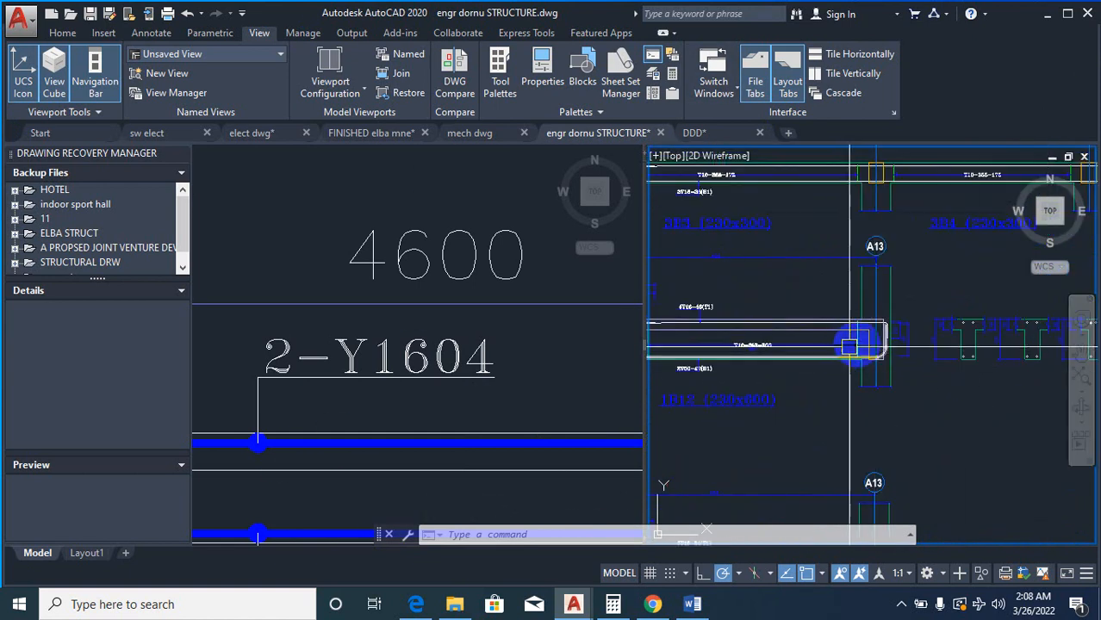
scroll(935, 342, "down", 5)
scroll(934, 342, "up", 6)
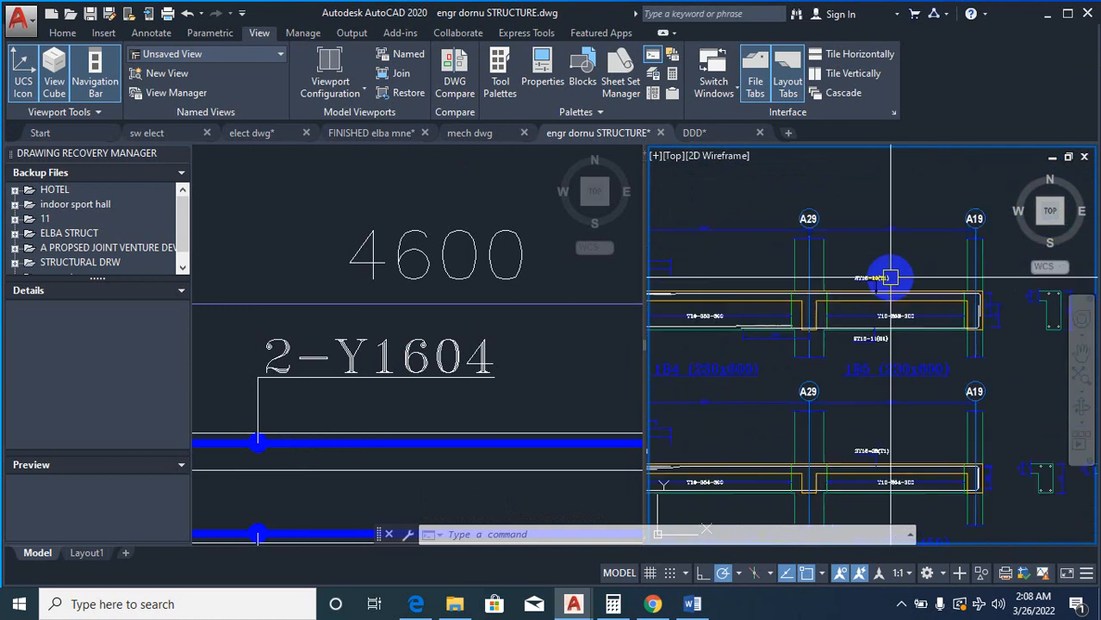
scroll(993, 332, "down", 2)
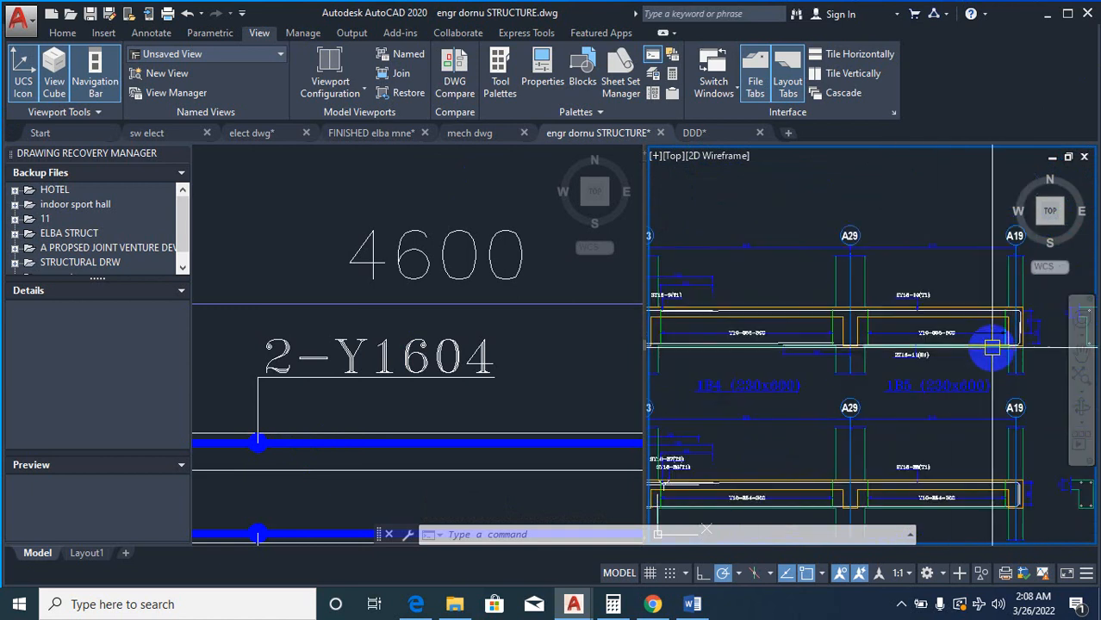
scroll(995, 332, "down", 3)
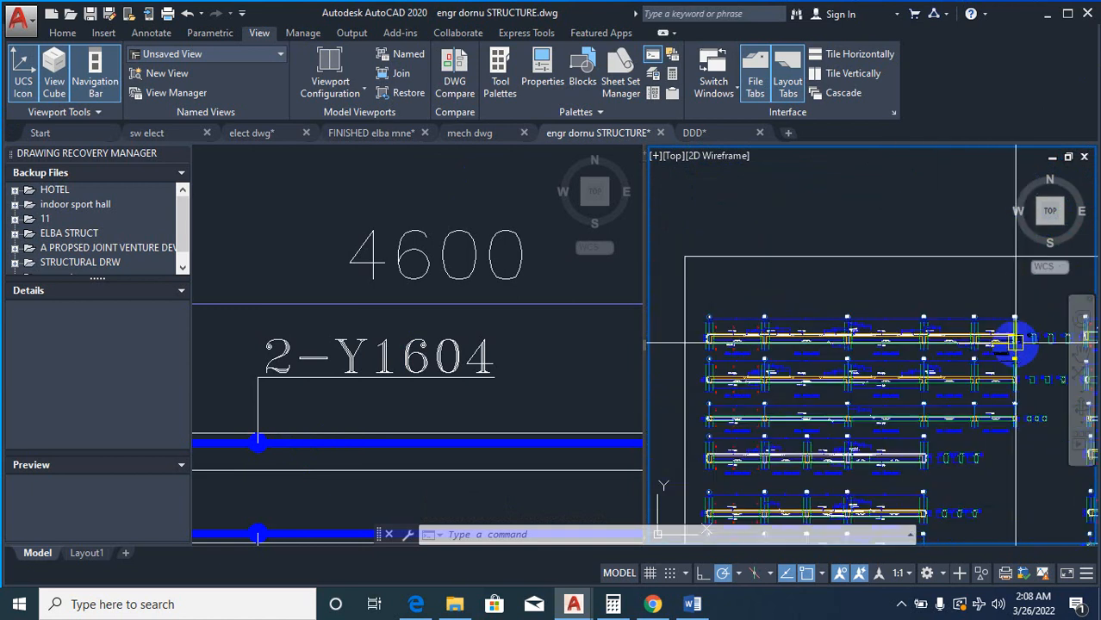
scroll(900, 360, "down", 3)
scroll(835, 359, "up", 6)
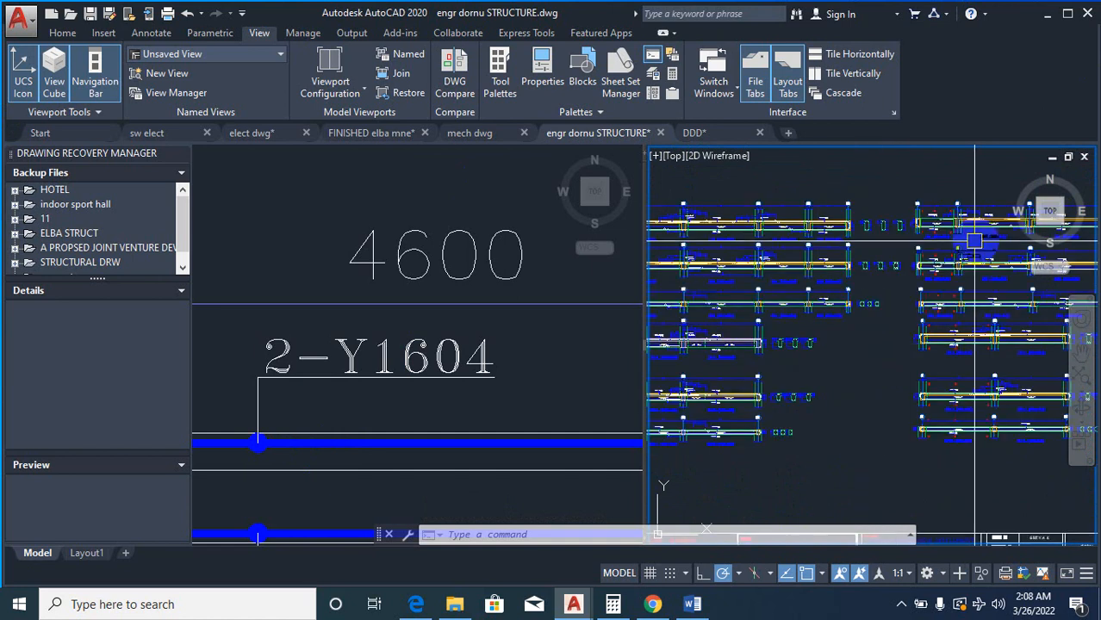
scroll(850, 189, "up", 5)
scroll(920, 289, "down", 8)
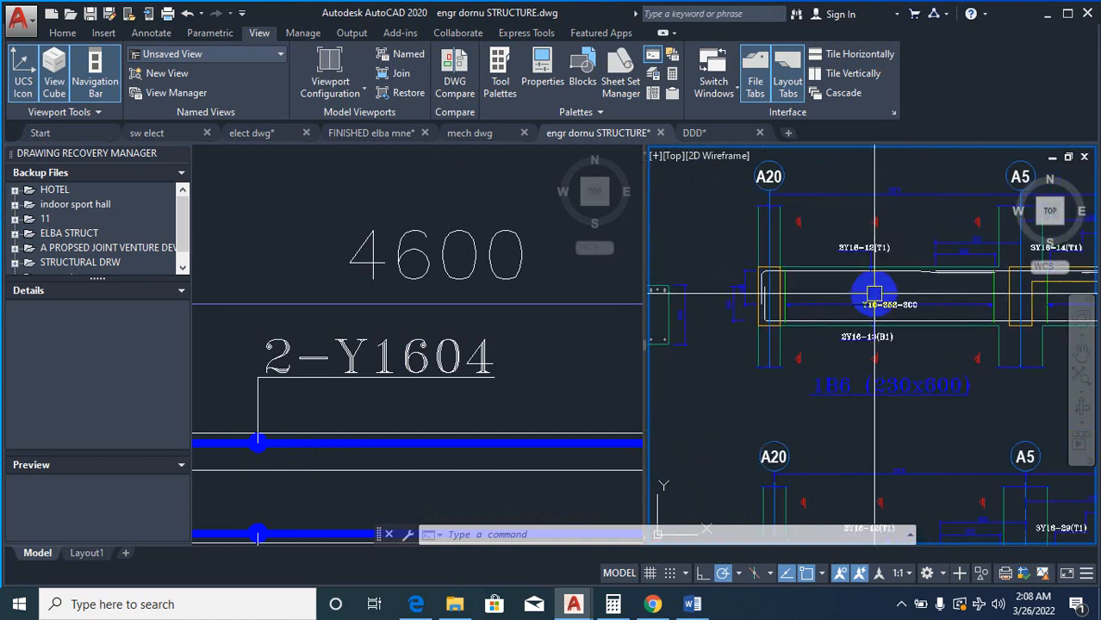
scroll(774, 293, "up", 6)
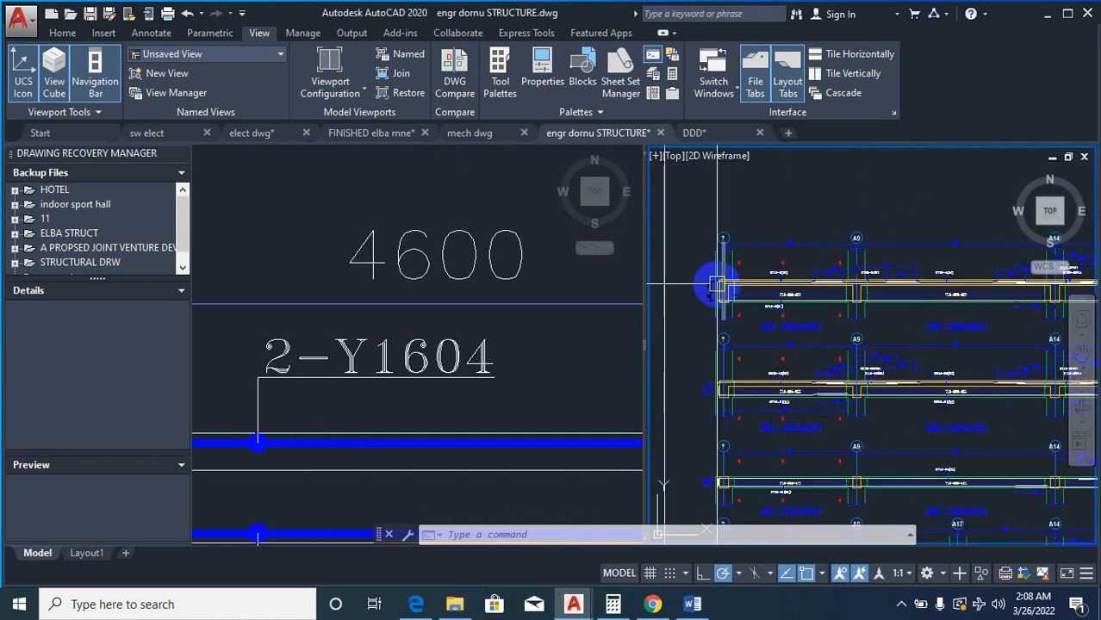
scroll(836, 338, "down", 4)
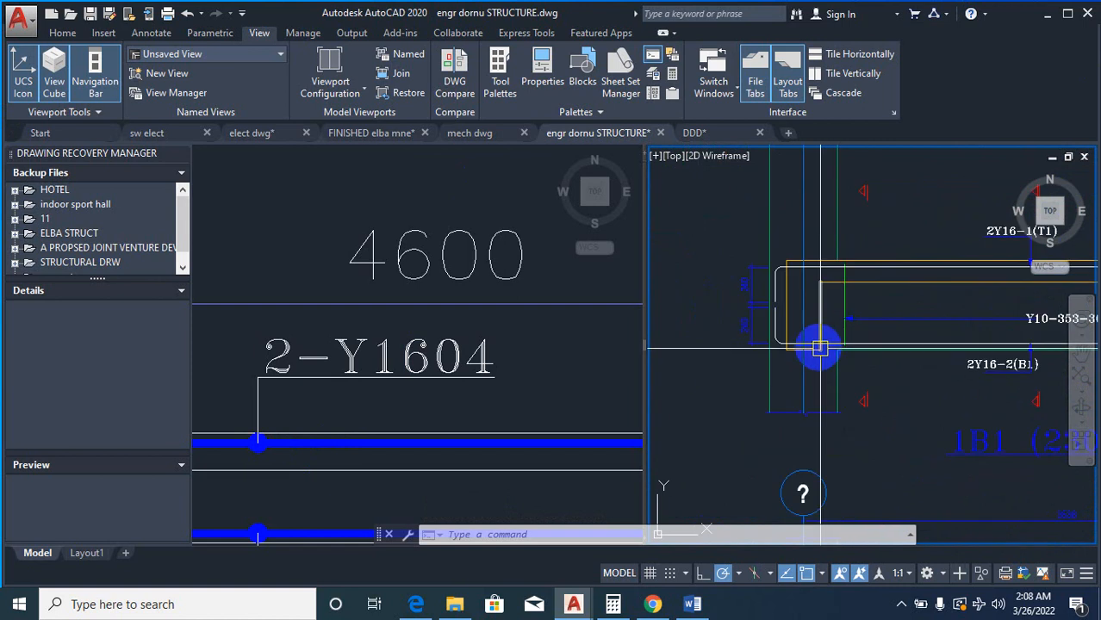
scroll(833, 269, "up", 6)
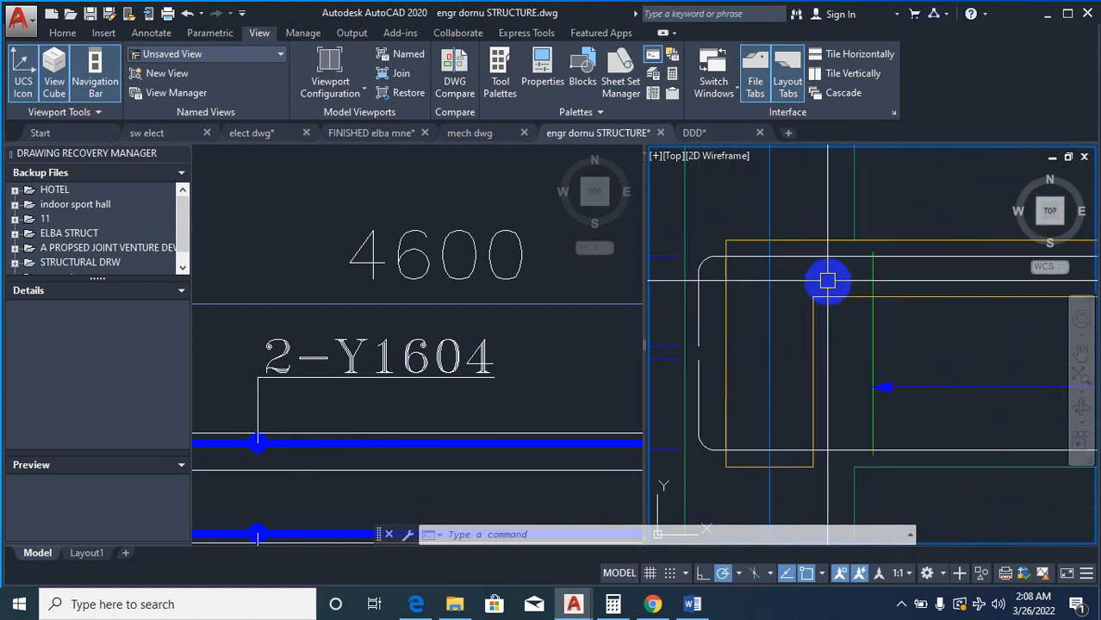
Step: Isolate the layers of the blue reference bar under the 2-Y1604 label and beam 1B1's top bar with LAYISO
left_click(560, 363)
type("L")
key("BackSpace")
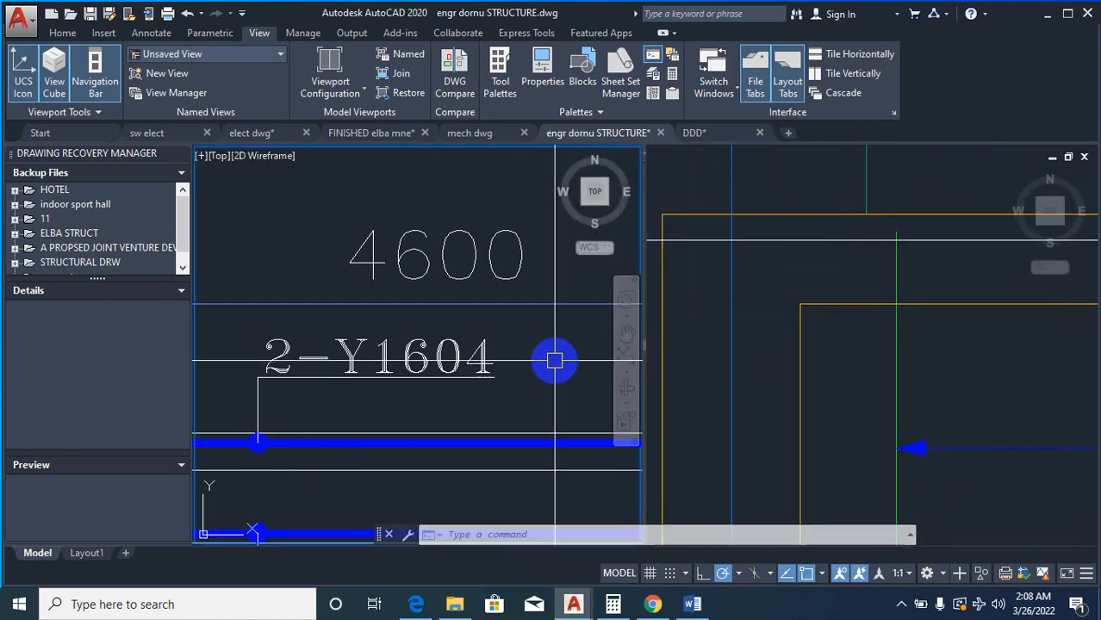
type("LAYI")
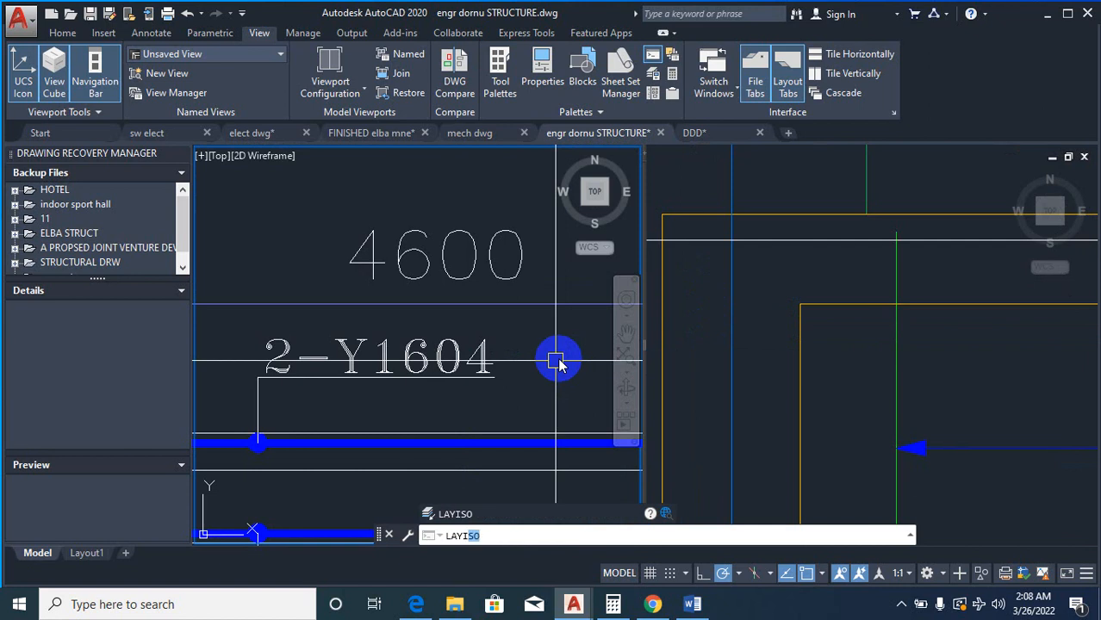
type("S")
key("Return")
scroll(473, 435, "up", 3)
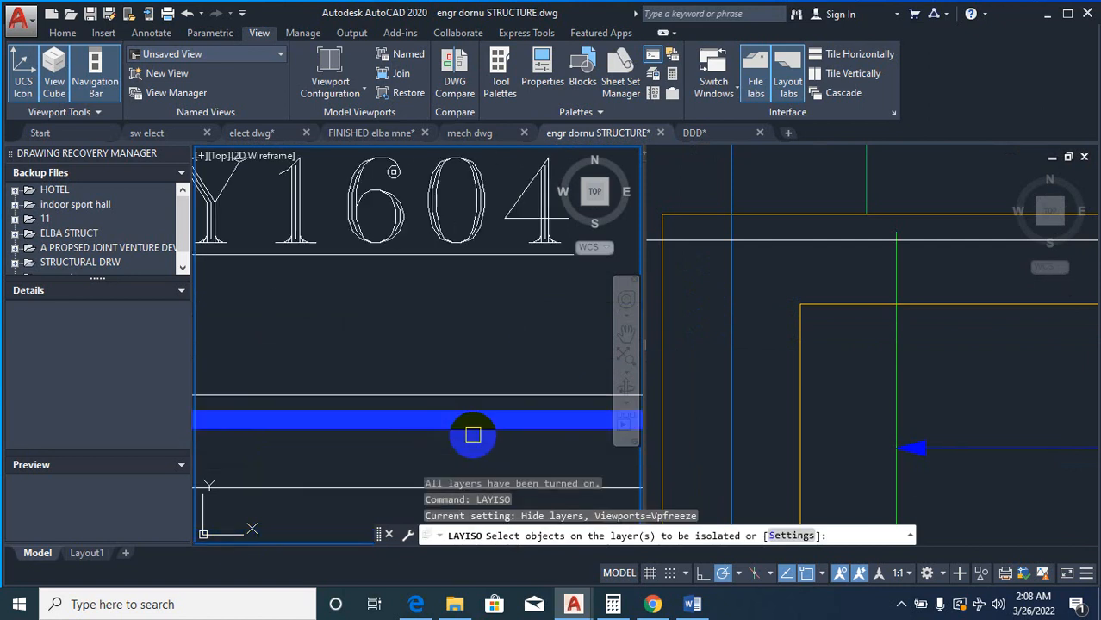
left_click(474, 431)
left_click(785, 297)
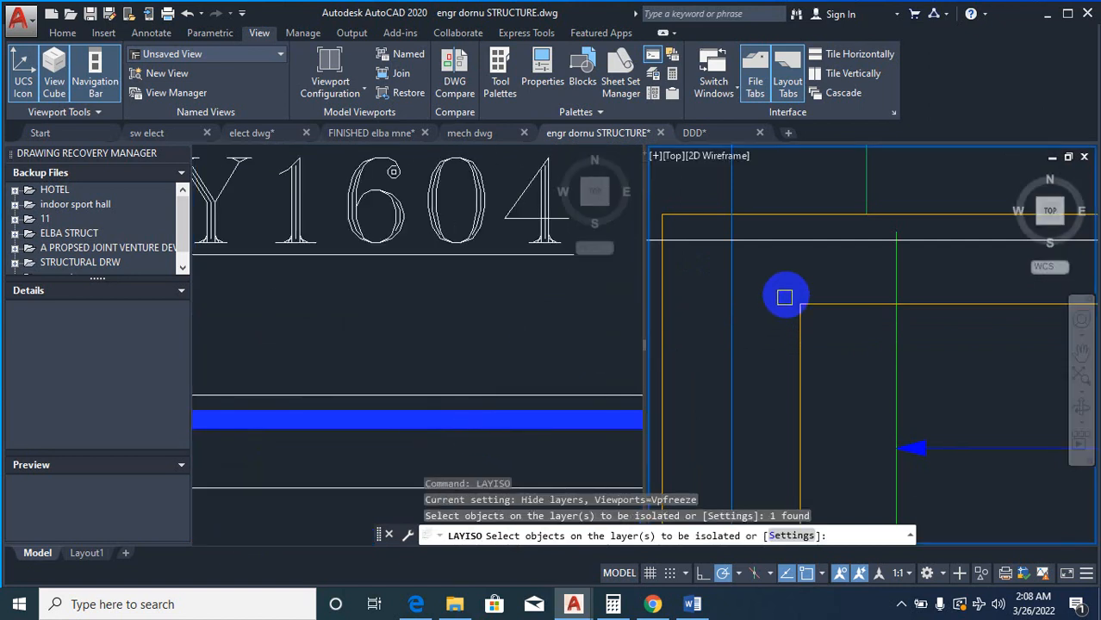
left_click(810, 242)
right_click(832, 263)
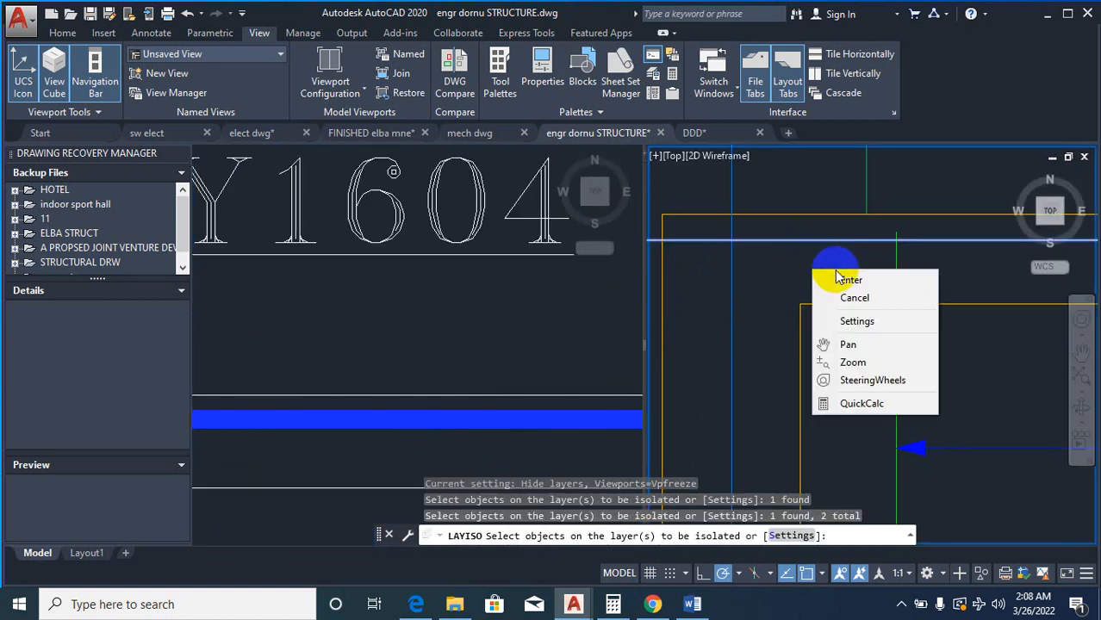
left_click(849, 280)
Step: Match the properties of the blue 2-Y1604 reference bar onto the top beam's end bar at 2Y16-10(T1) with MATCHPROP
left_click(591, 339)
scroll(469, 336, "down", 3)
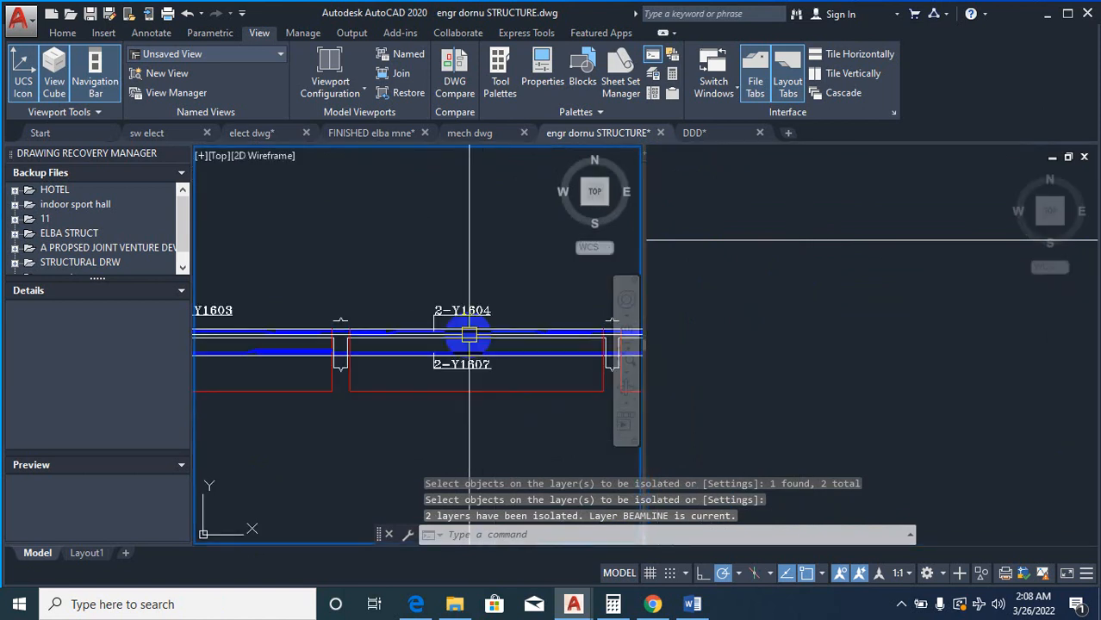
scroll(468, 336, "up", 8)
type("ma")
key("Return")
scroll(482, 327, "down", 2)
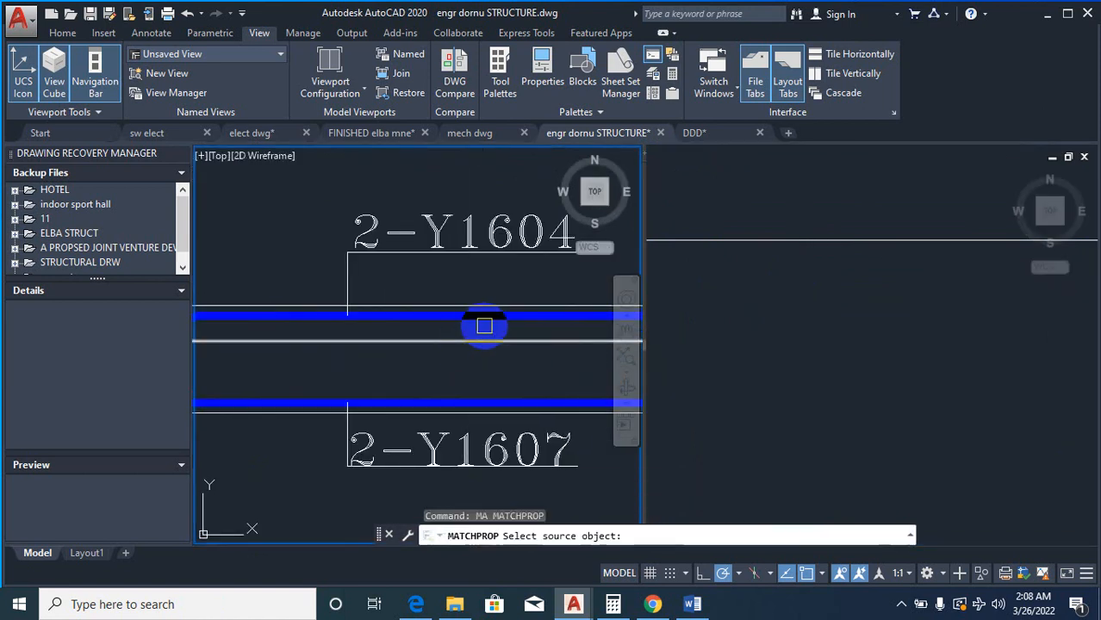
left_click(484, 324)
left_click(890, 351)
scroll(762, 282, "down", 5)
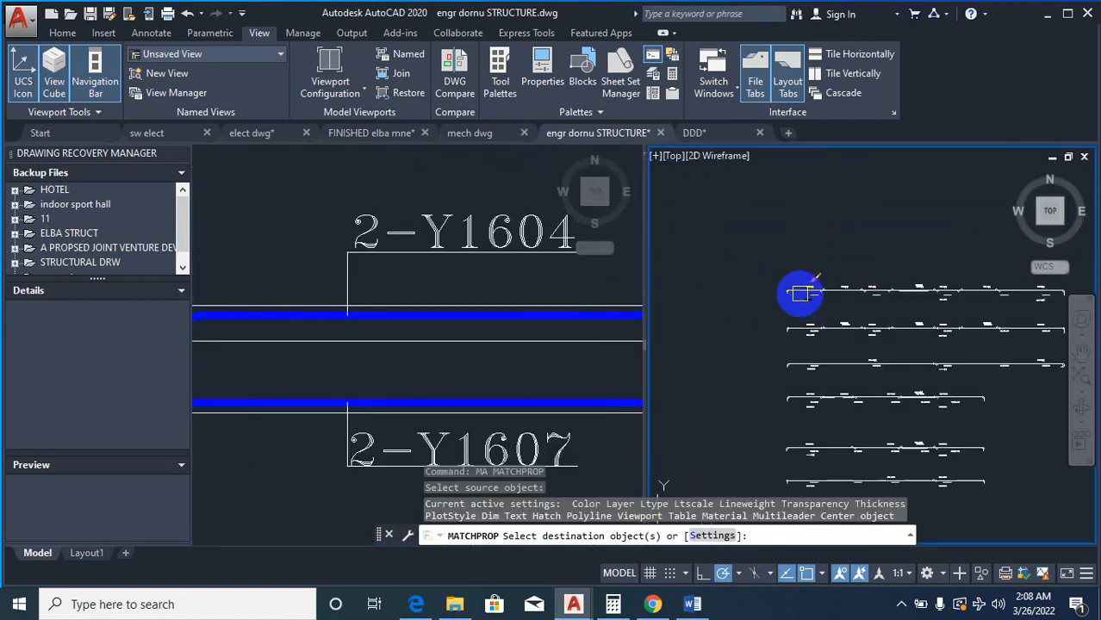
scroll(802, 298, "up", 5)
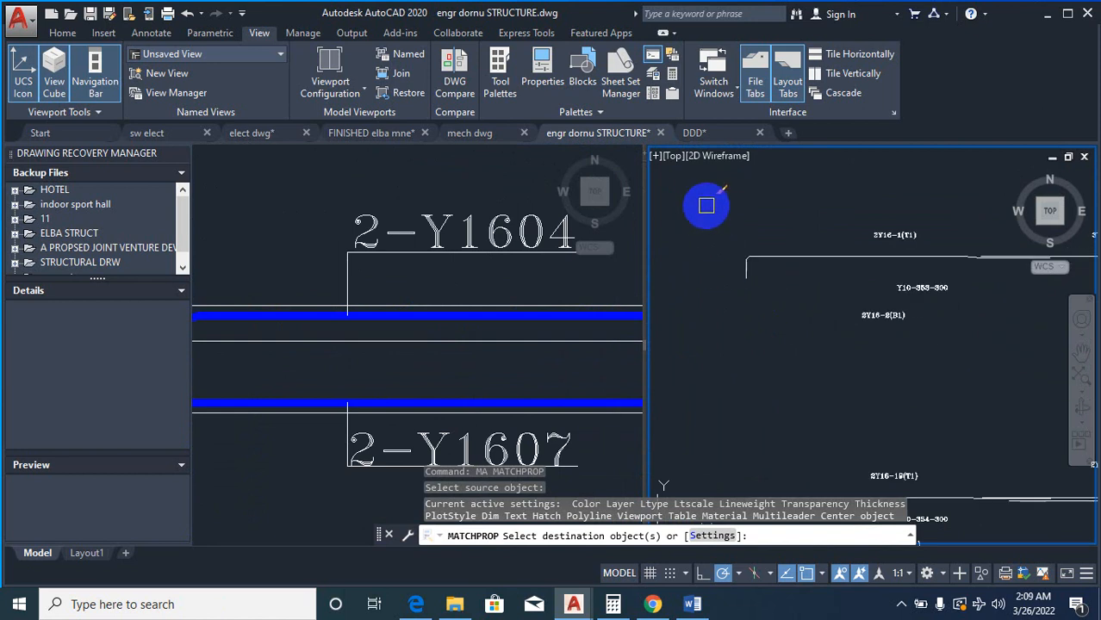
scroll(715, 229, "down", 4)
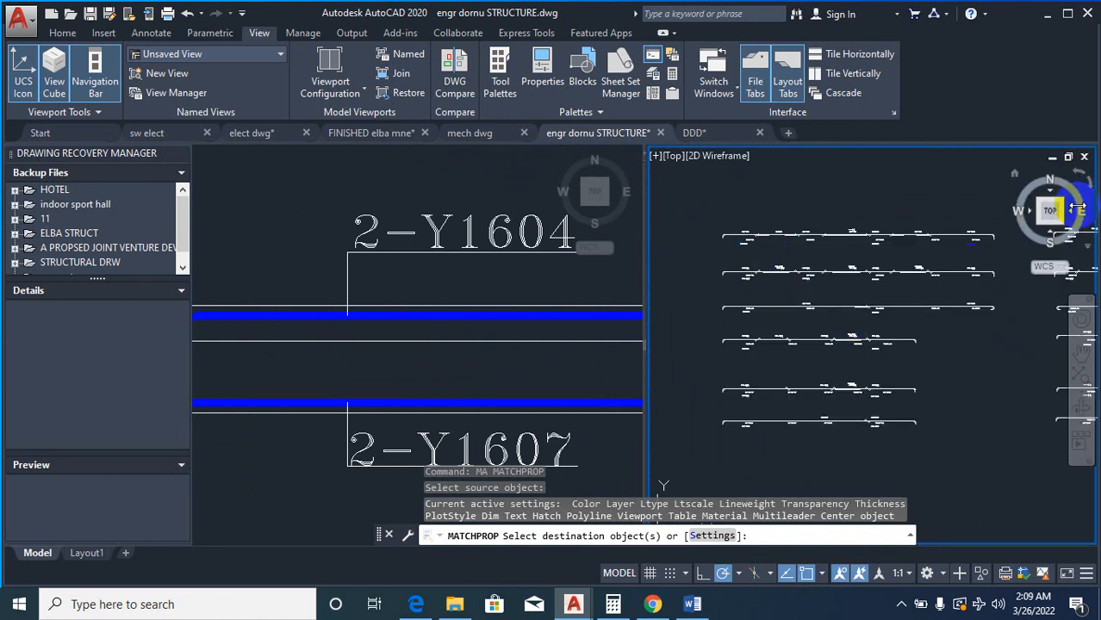
scroll(960, 255, "up", 5)
left_click(920, 252)
left_click(825, 261)
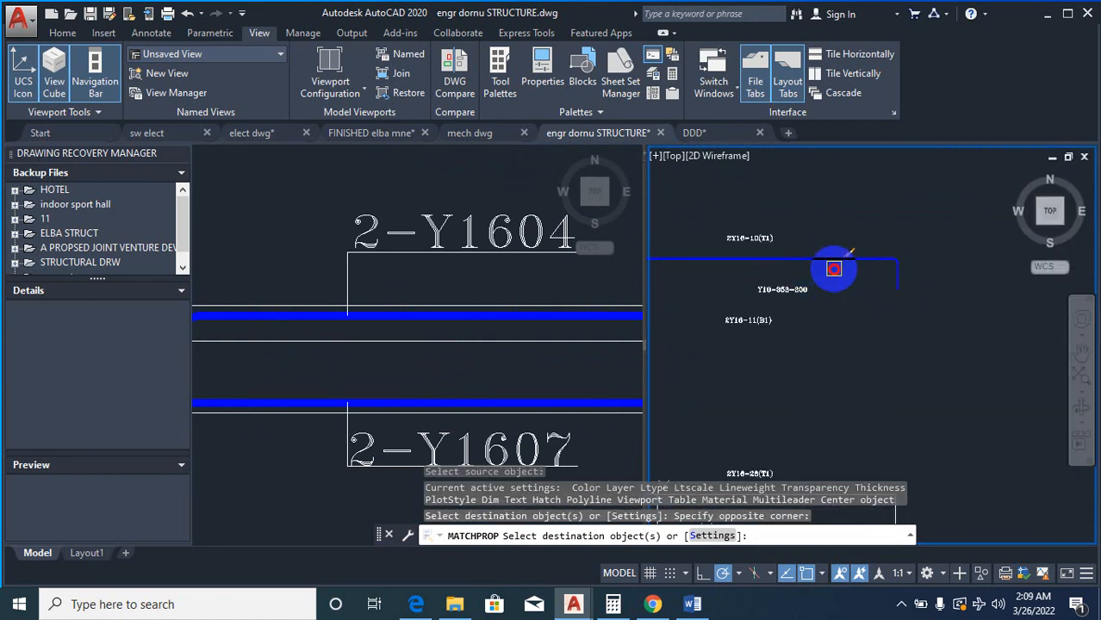
Step: Apply the blue bar properties to the top beam's bars near the 3Y16-9(T1) and 3Y16-5(T1) labels
scroll(872, 248, "down", 3)
scroll(937, 258, "up", 6)
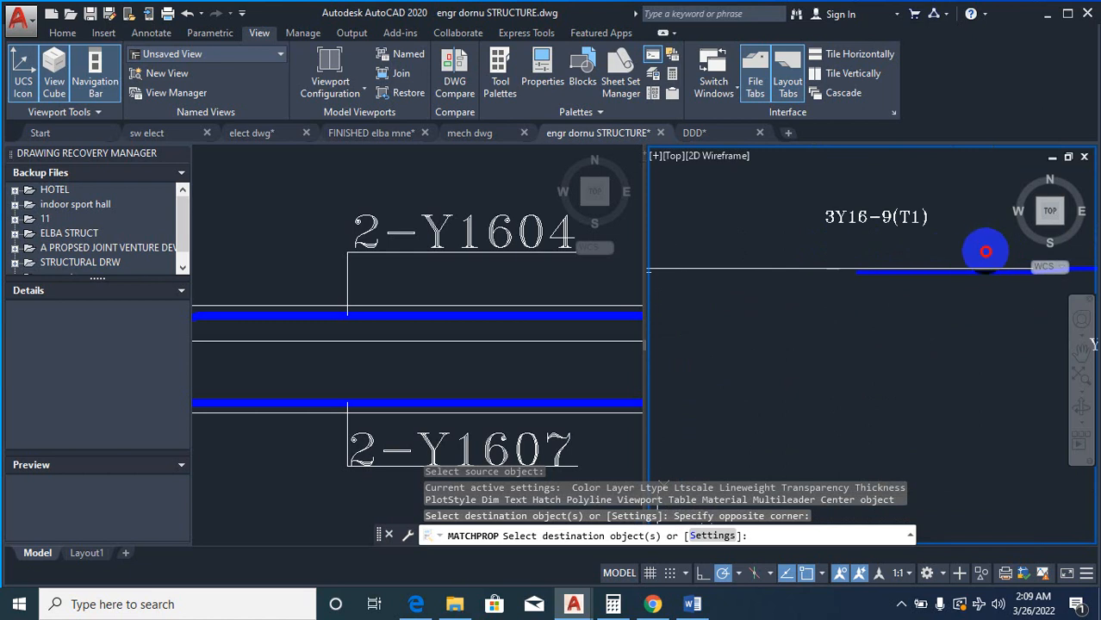
left_click(985, 251)
left_click(700, 275)
scroll(775, 259, "down", 4)
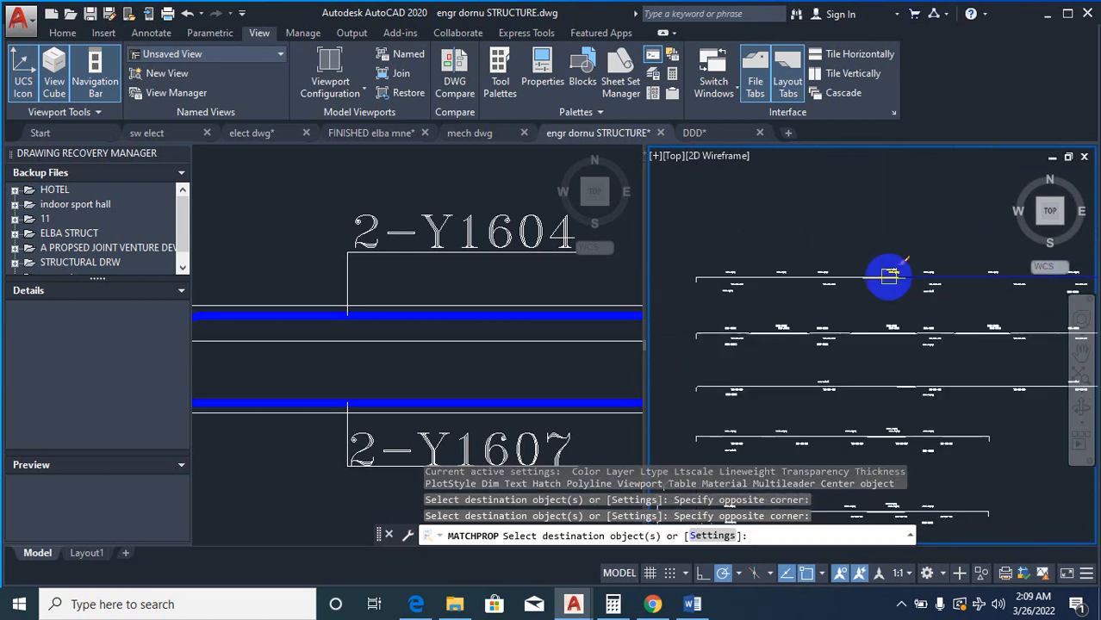
scroll(890, 276, "up", 5)
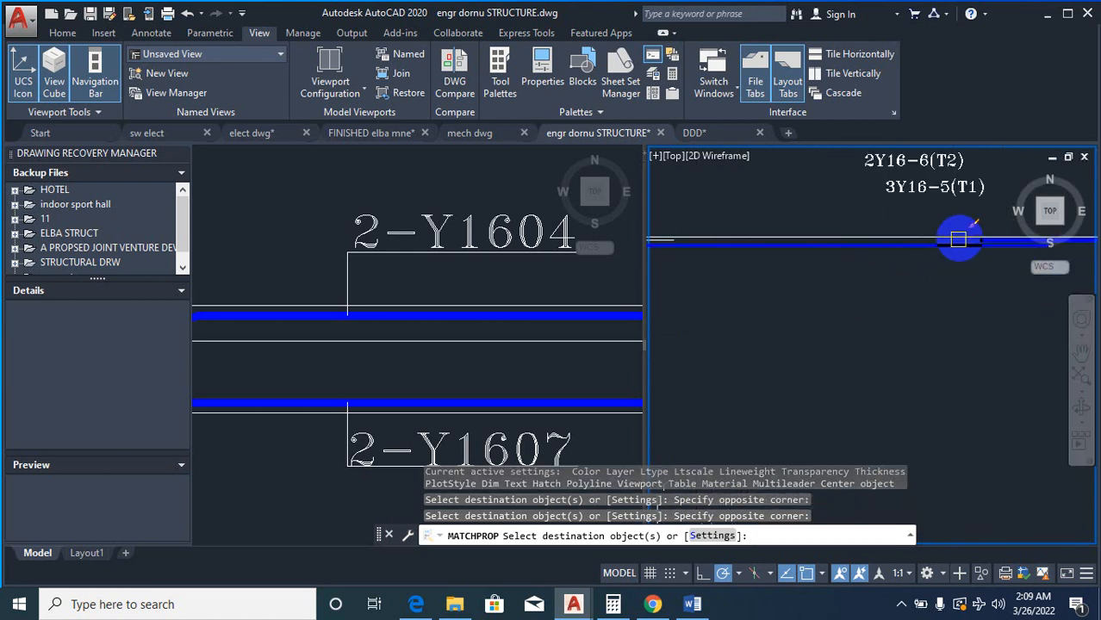
left_click(977, 222)
scroll(871, 274, "down", 4)
left_click(762, 279)
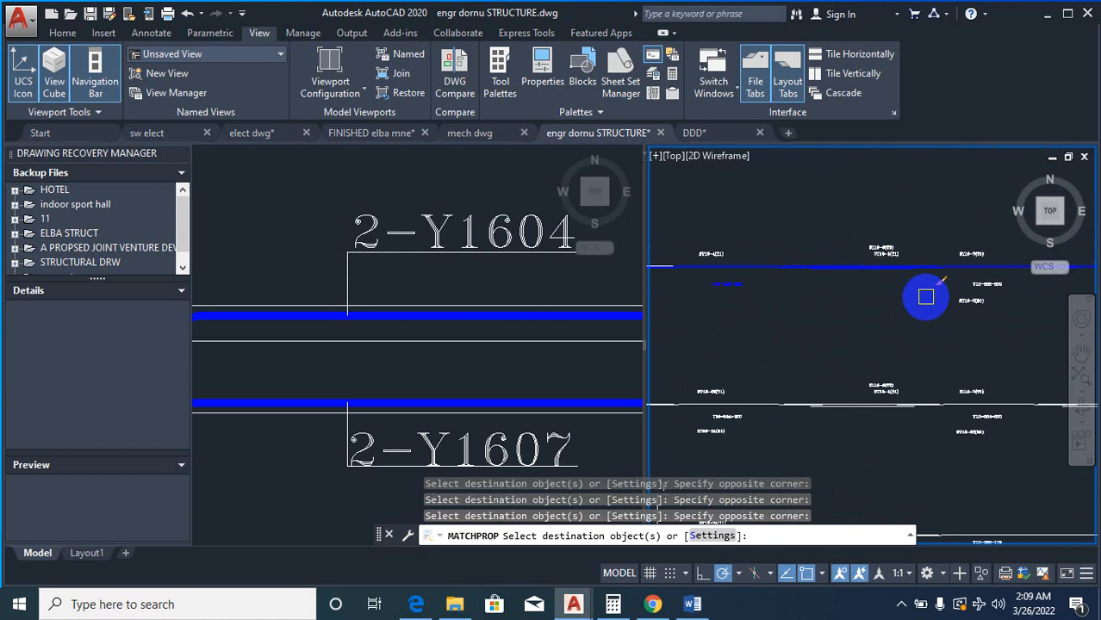
Step: Apply the blue bar properties to the bars between 2Y16-1(T1) and 3Y16-3(T1) and to the second beam's bar at 2Y16-19(T1)
scroll(909, 234, "up", 4)
left_click(904, 234)
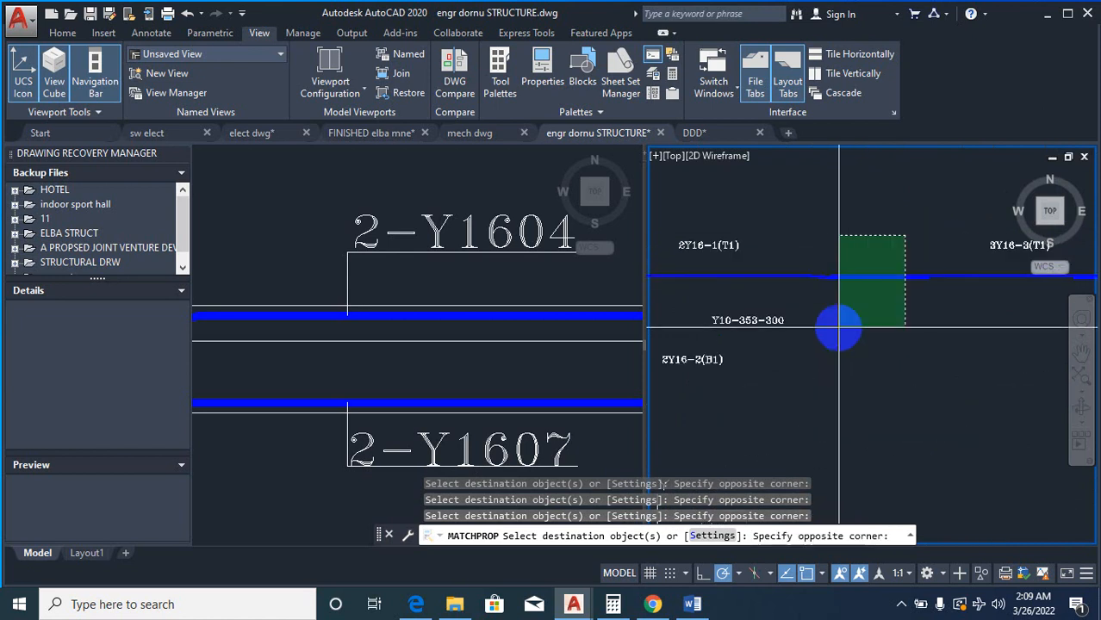
left_click(840, 328)
scroll(840, 328, "down", 4)
scroll(952, 345, "up", 4)
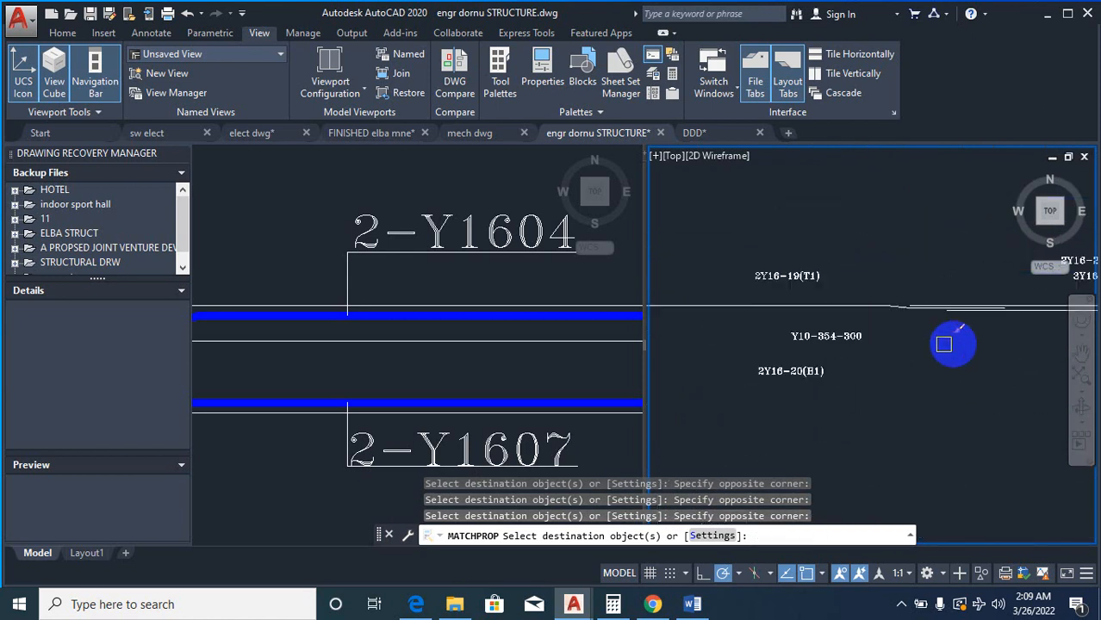
left_click(973, 288)
left_click(959, 305)
scroll(959, 305, "down", 2)
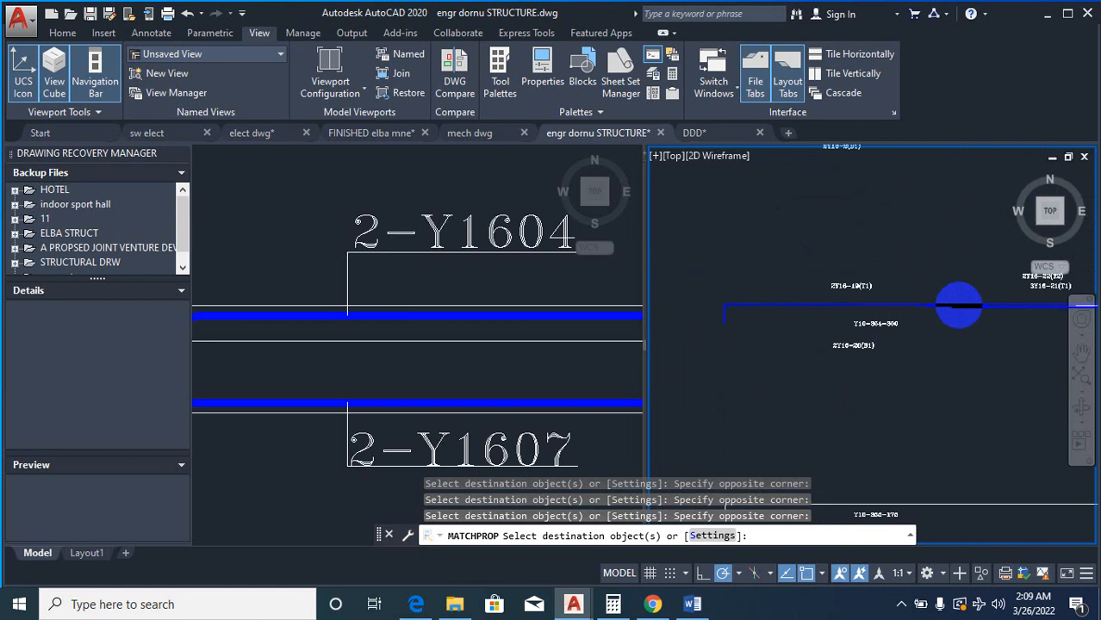
Step: Apply the blue bar properties to the remaining bars and labels of the upper beams in one crossing selection and end MATCHPROP
scroll(959, 306, "down", 3)
scroll(930, 277, "up", 3)
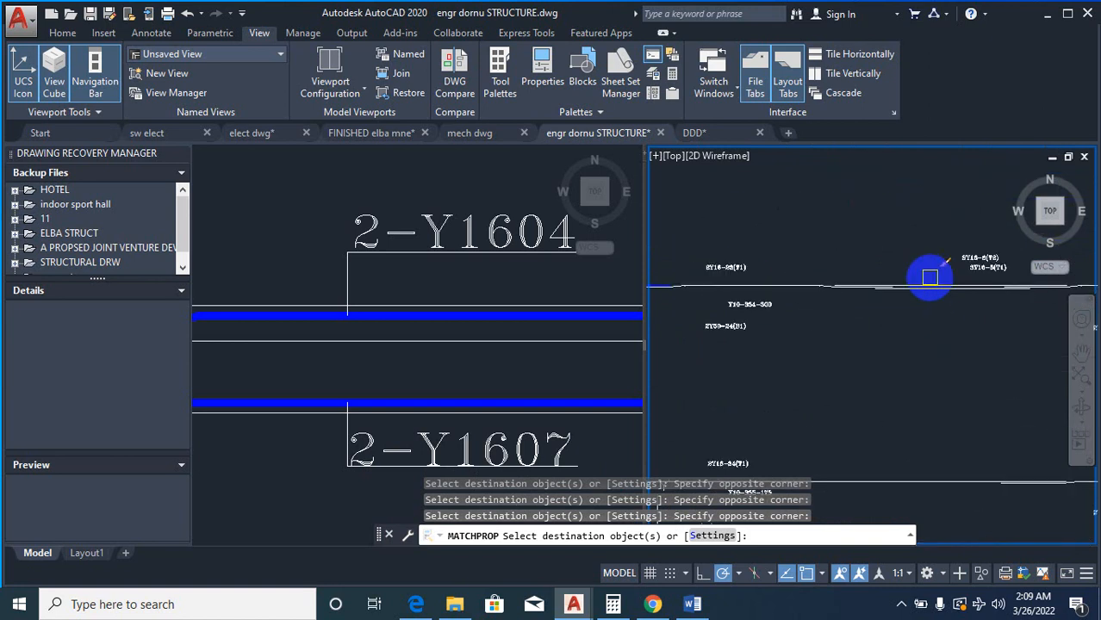
scroll(931, 277, "down", 4)
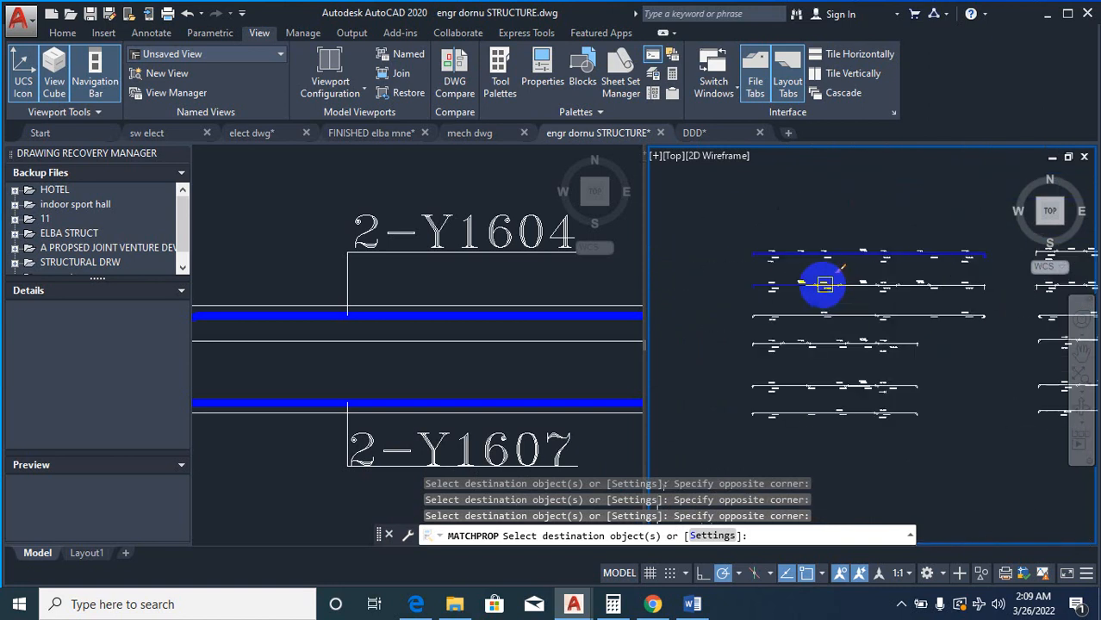
left_click(929, 234)
left_click(723, 355)
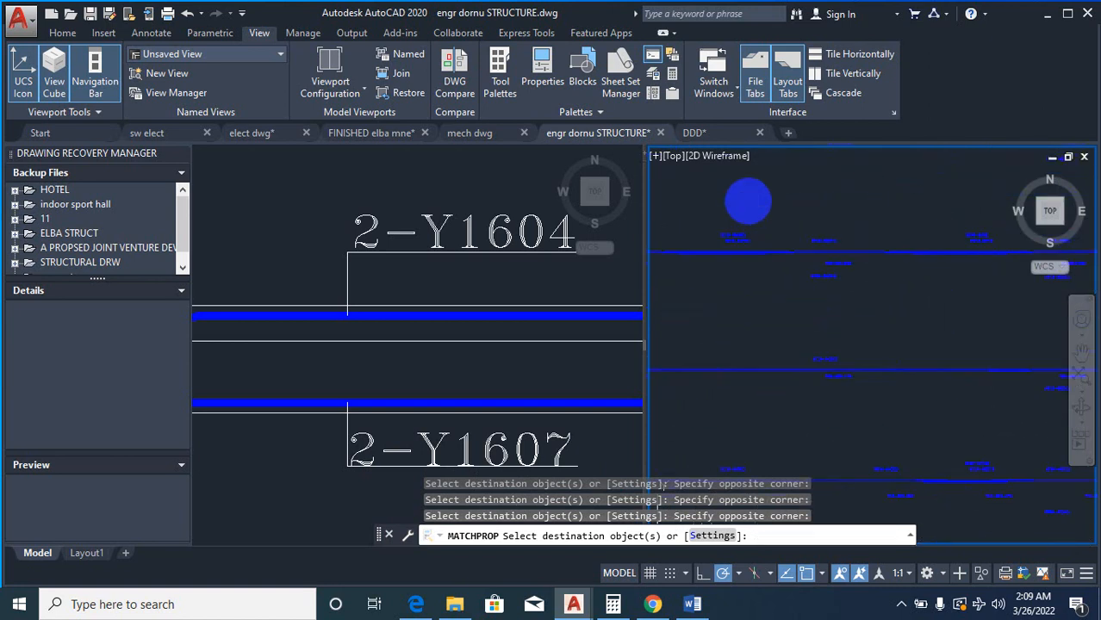
scroll(747, 200, "up", 2)
key("Escape")
key("Escape")
key("Escape")
key("Escape")
Step: Turn all layers back on with LAYON
type("LA")
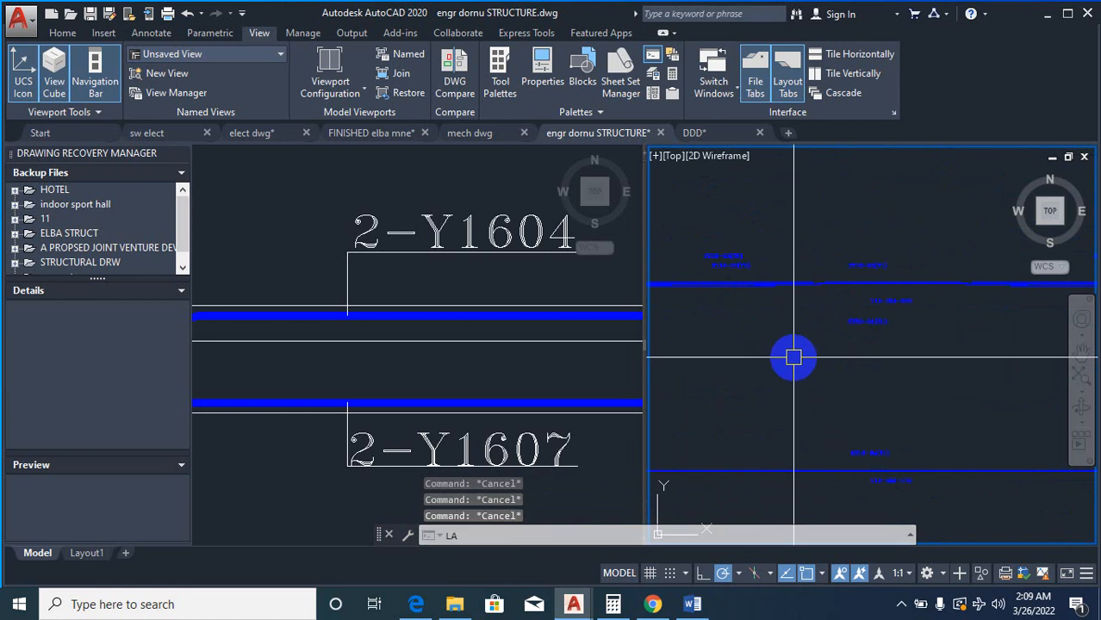
type("YON")
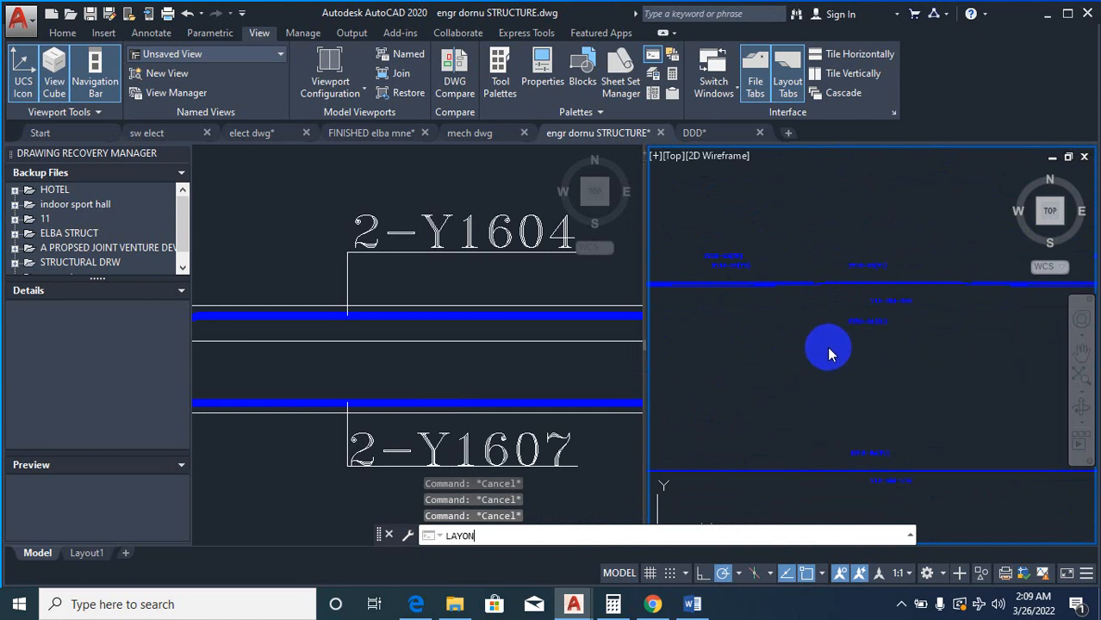
key("Return")
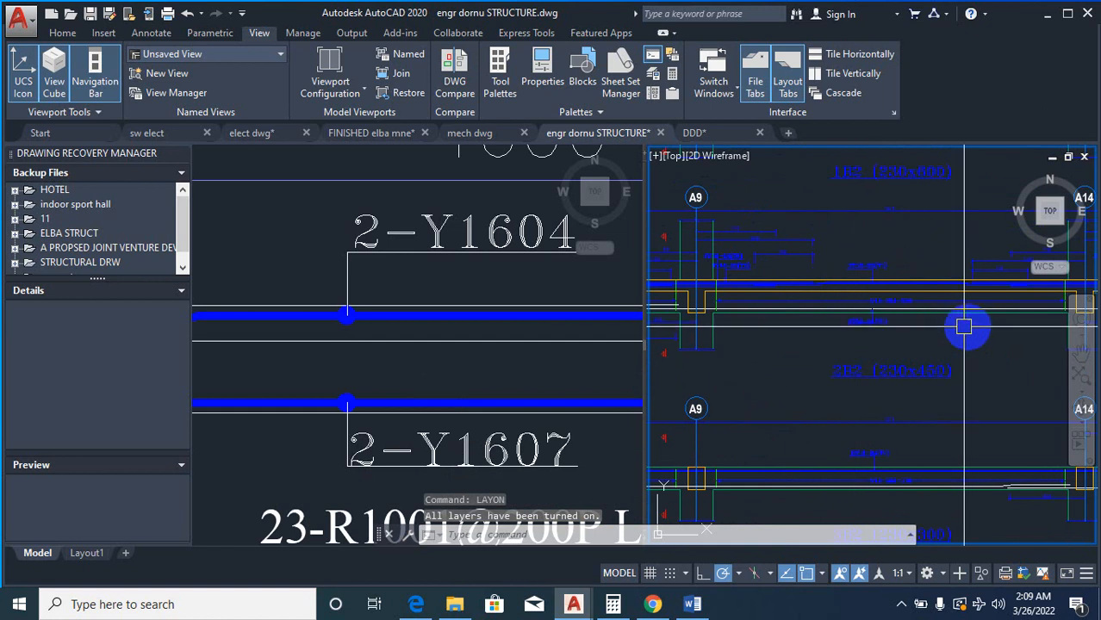
Step: Examine the reinforcement bars, bar labels and support details across the beam sections
scroll(963, 326, "up", 6)
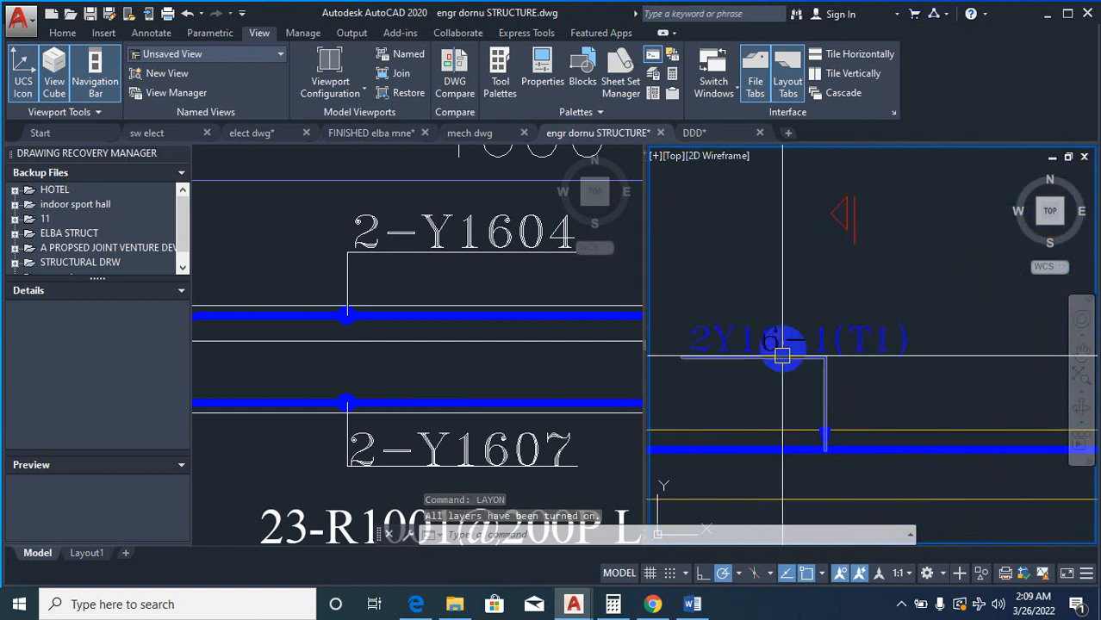
scroll(782, 354, "down", 5)
scroll(804, 356, "up", 4)
scroll(765, 345, "down", 4)
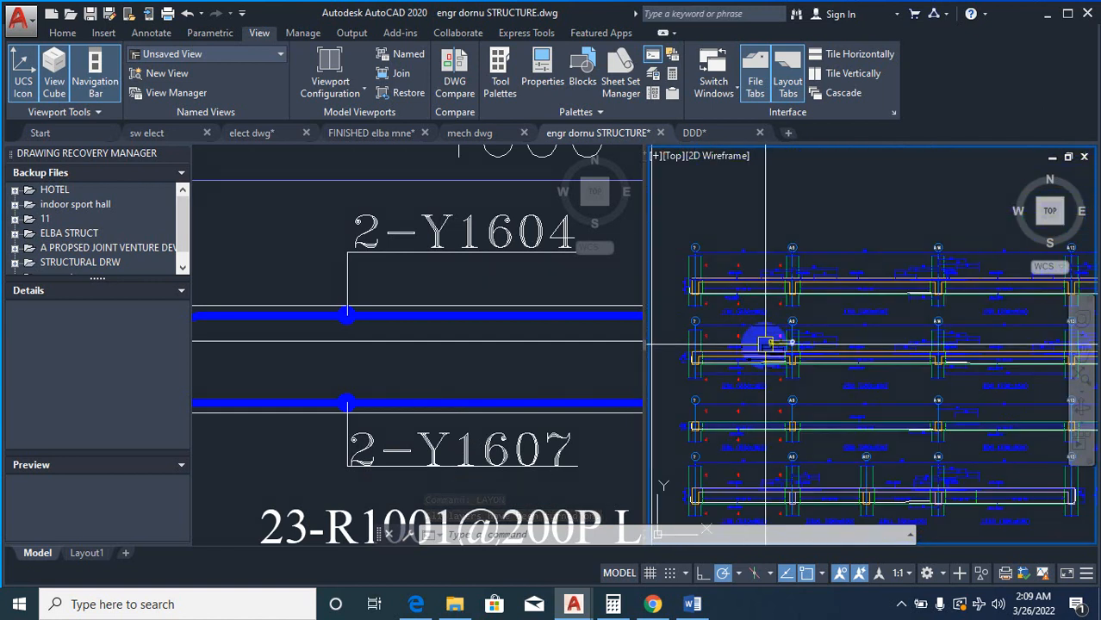
scroll(792, 369, "up", 5)
scroll(808, 306, "down", 4)
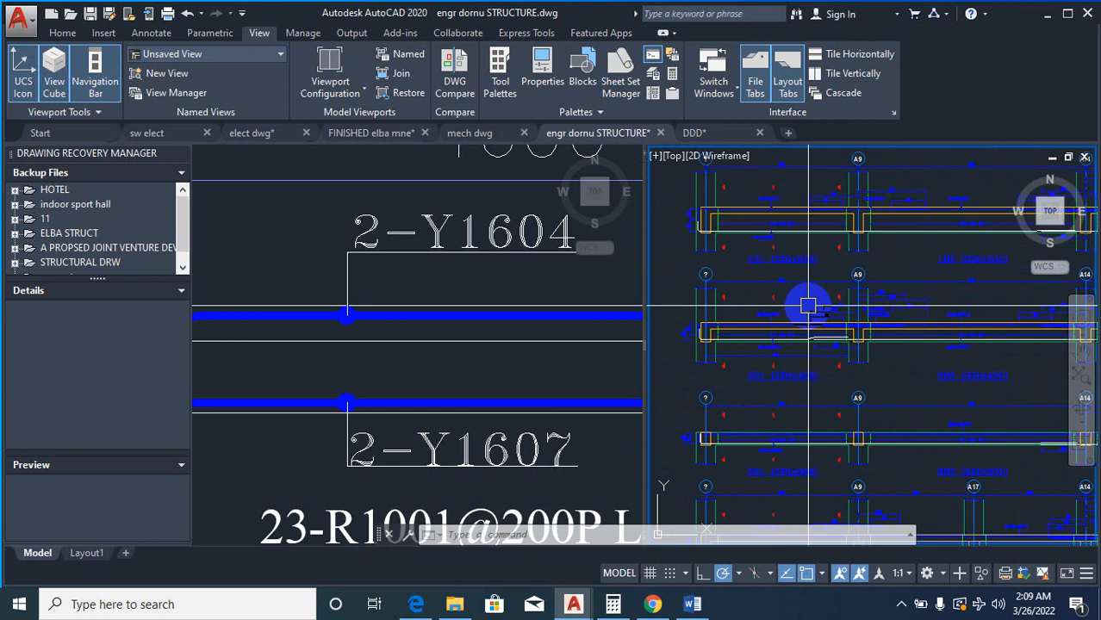
scroll(808, 305, "up", 5)
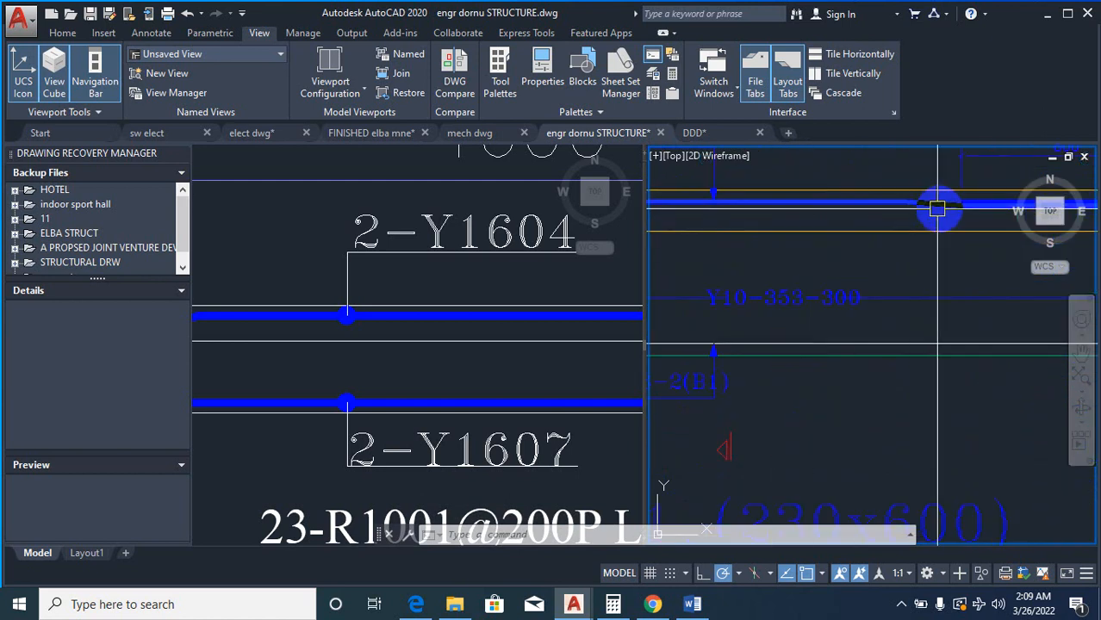
scroll(937, 209, "down", 4)
scroll(761, 245, "up", 5)
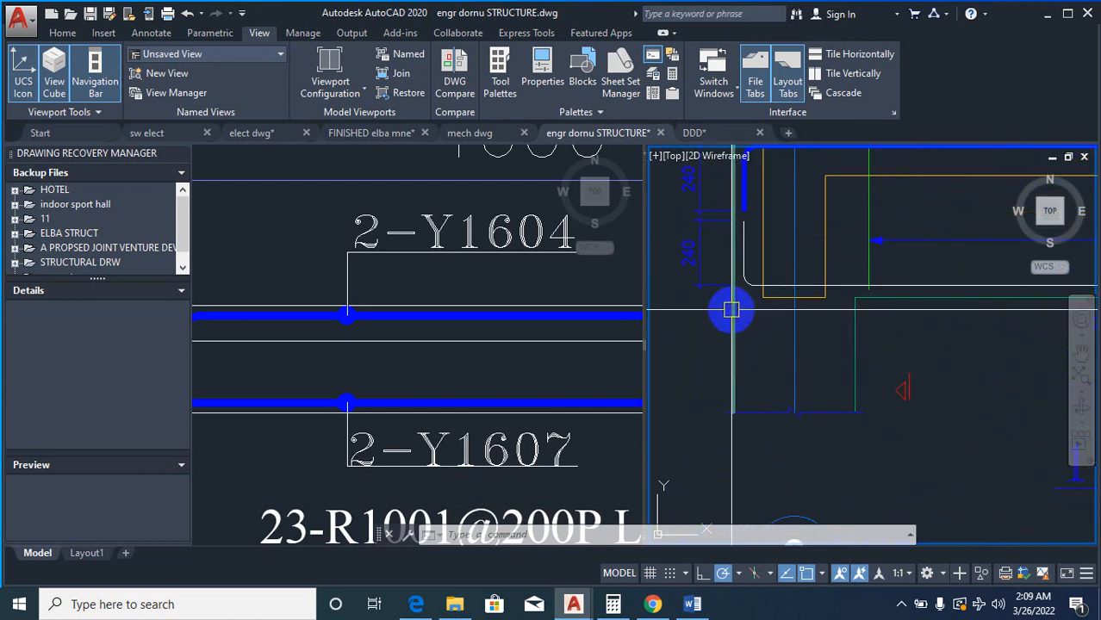
Step: Isolate the layers of the thick blue reference rebar and the white bottom bar in the beam detail
left_click(429, 374)
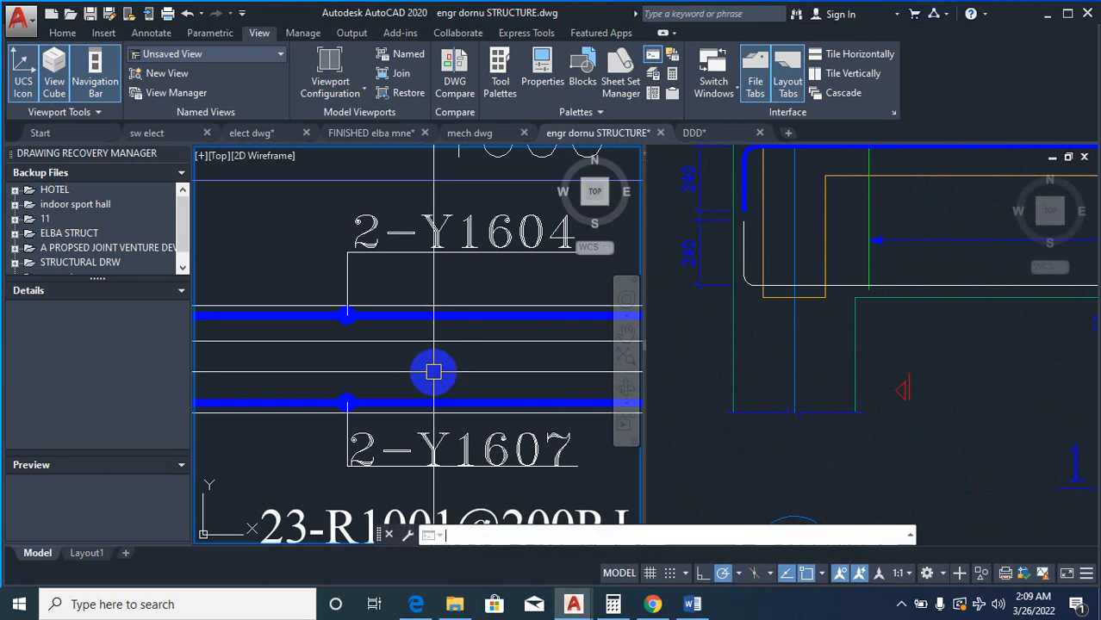
type("LAYISO")
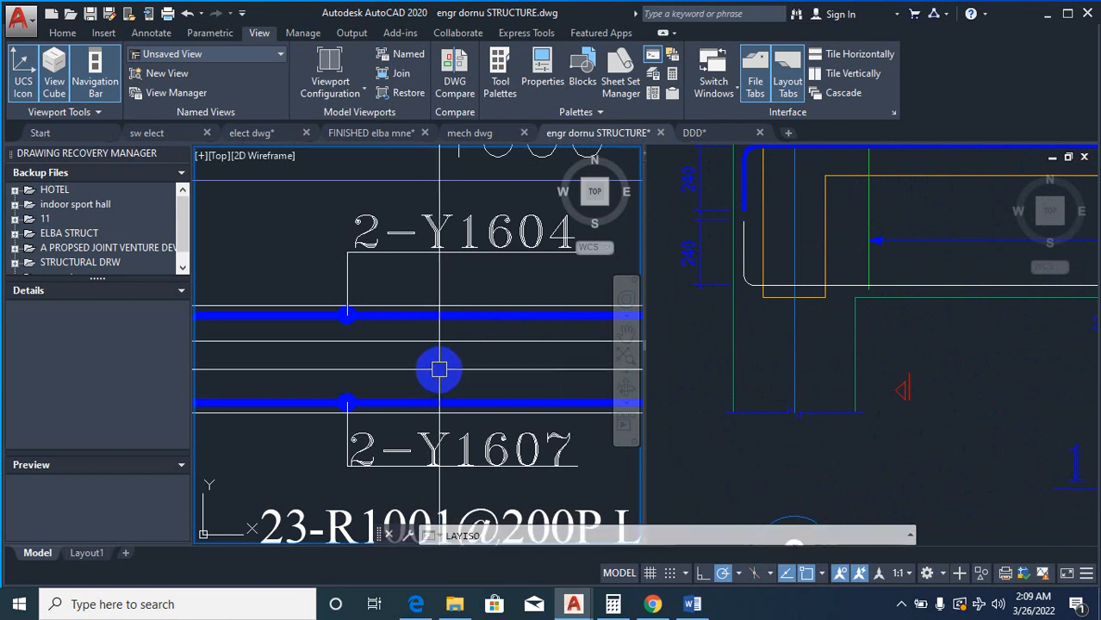
key("Return")
scroll(431, 379, "up", 2)
left_click(902, 323)
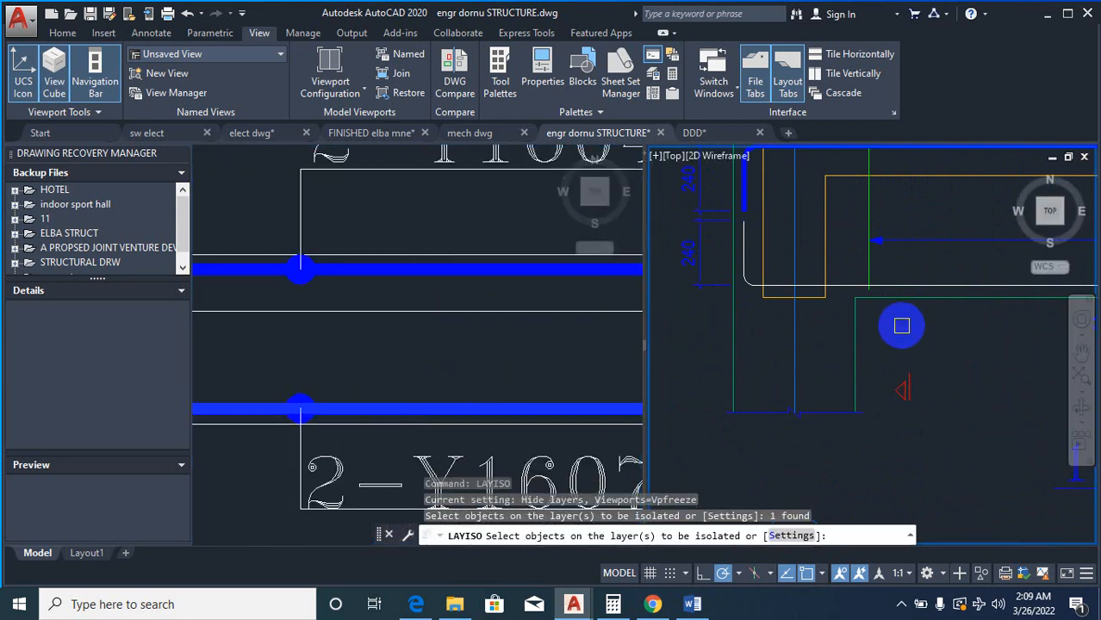
scroll(901, 285, "up", 2)
left_click(899, 285)
right_click(918, 268)
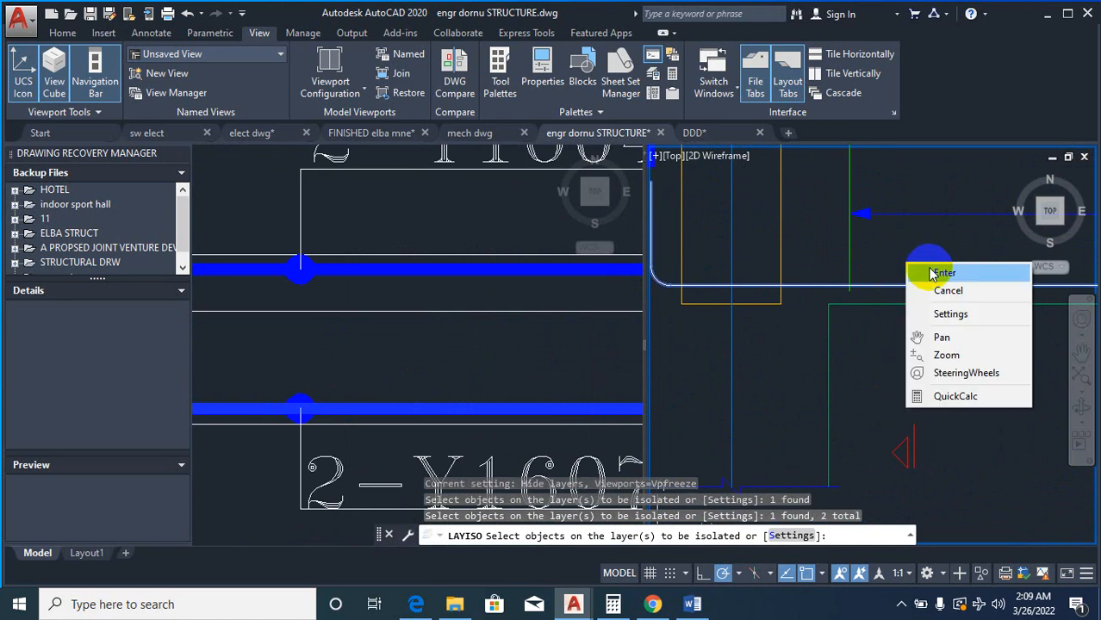
left_click(942, 273)
Step: Match all isolated beam bars and labels across the sheet to the properties of the blue BEAMLINE bar
scroll(847, 285, "down", 3)
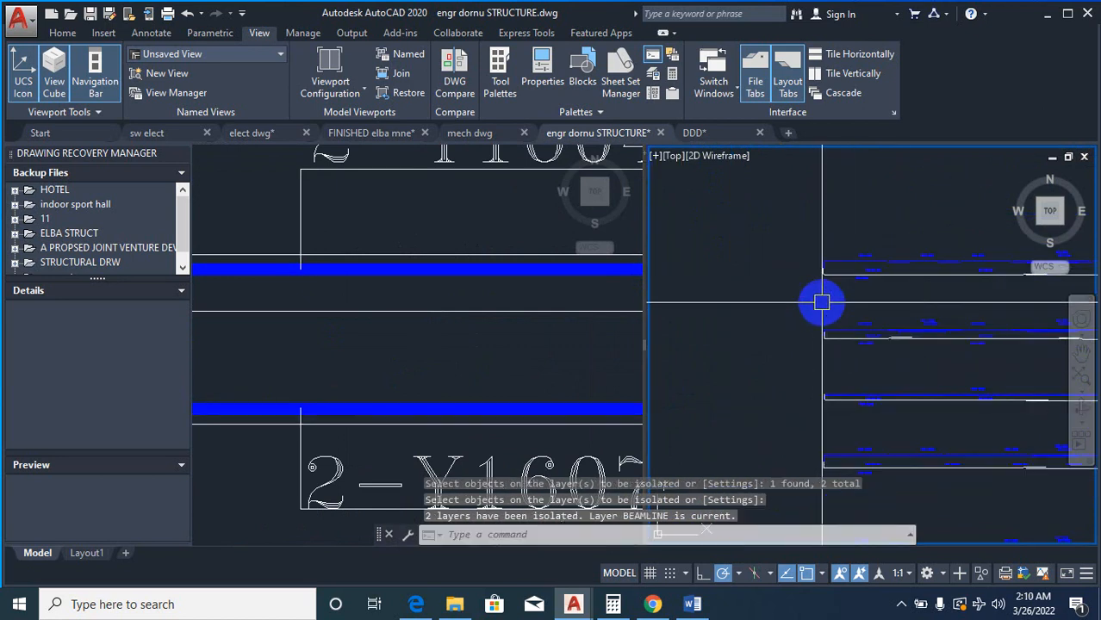
type("MA")
key("Return")
scroll(836, 276, "down", 2)
left_click(830, 250)
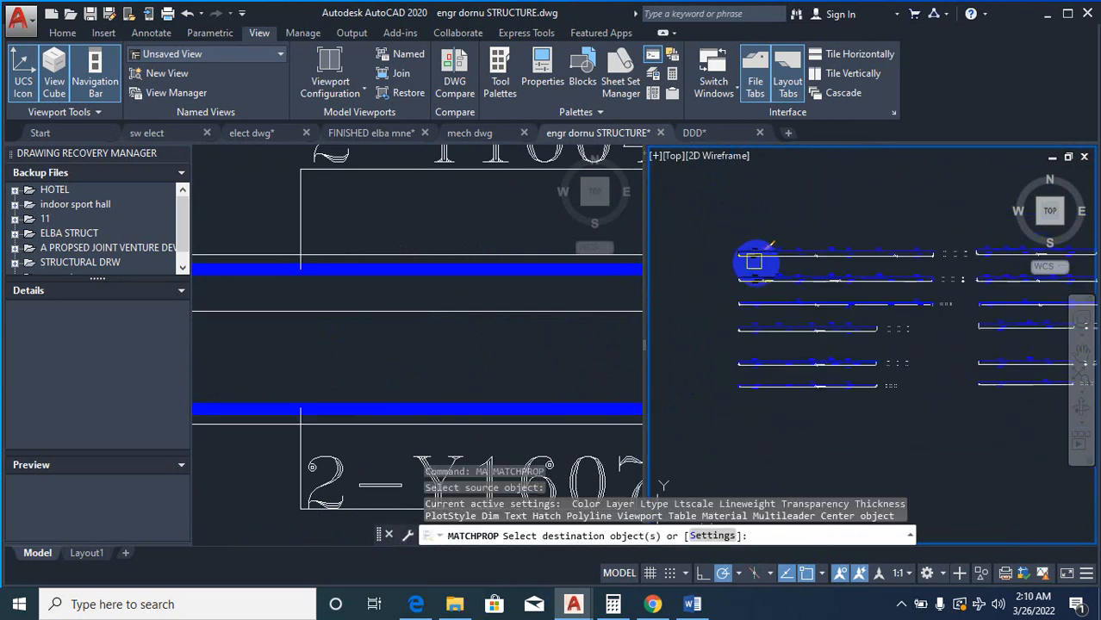
scroll(754, 261, "down", 4)
left_click(937, 246)
left_click(747, 337)
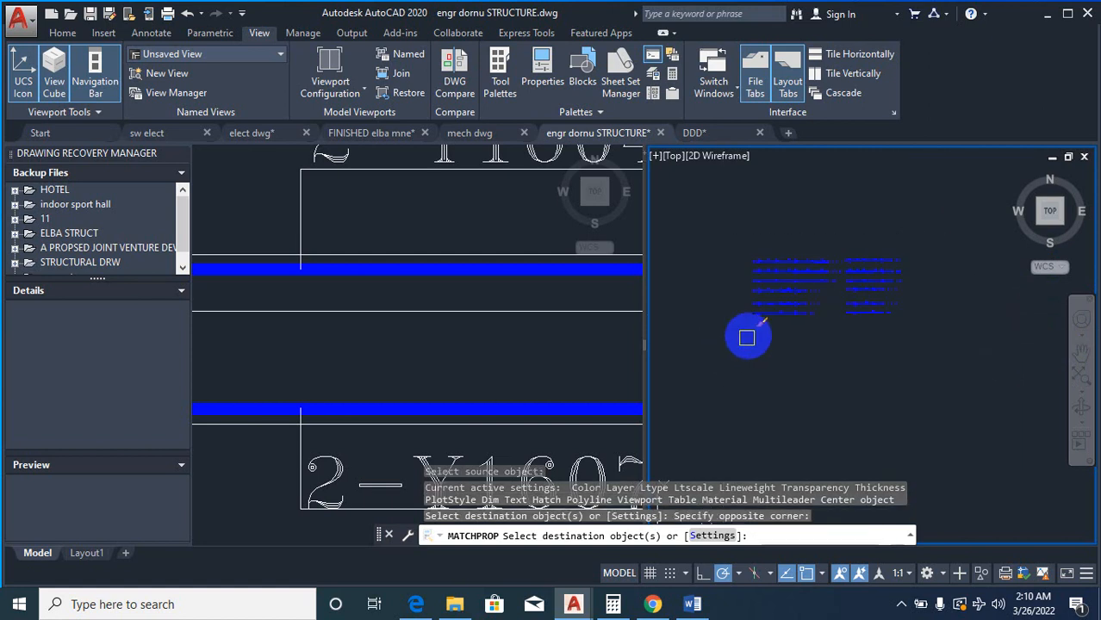
key("Escape")
key("Escape")
key("Escape")
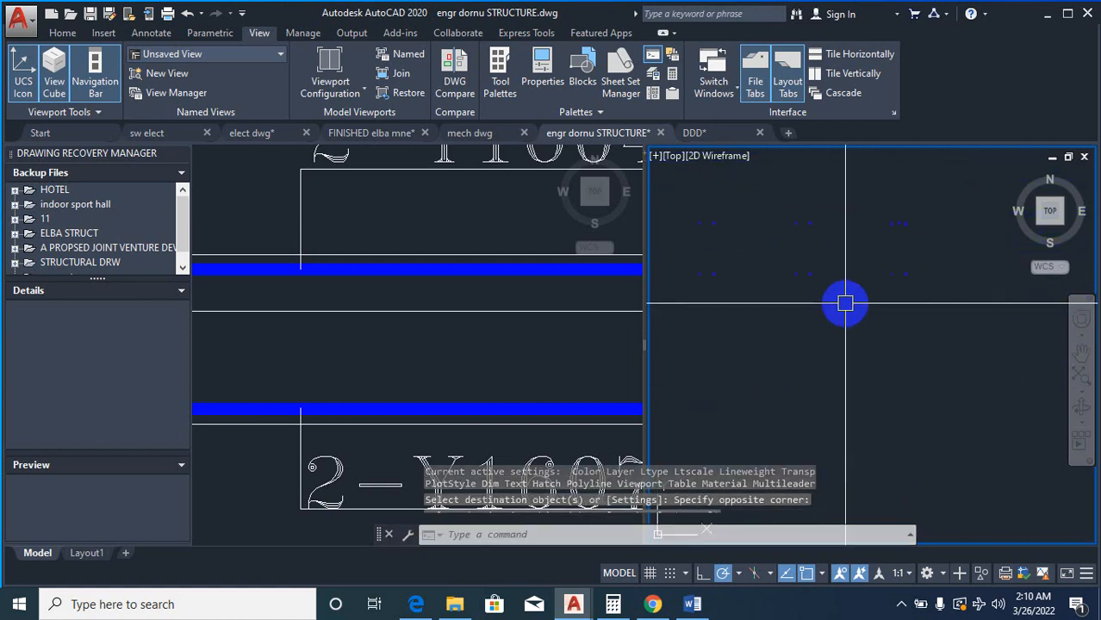
Step: Turn all drawing layers back on with LAYON
type("LAYO")
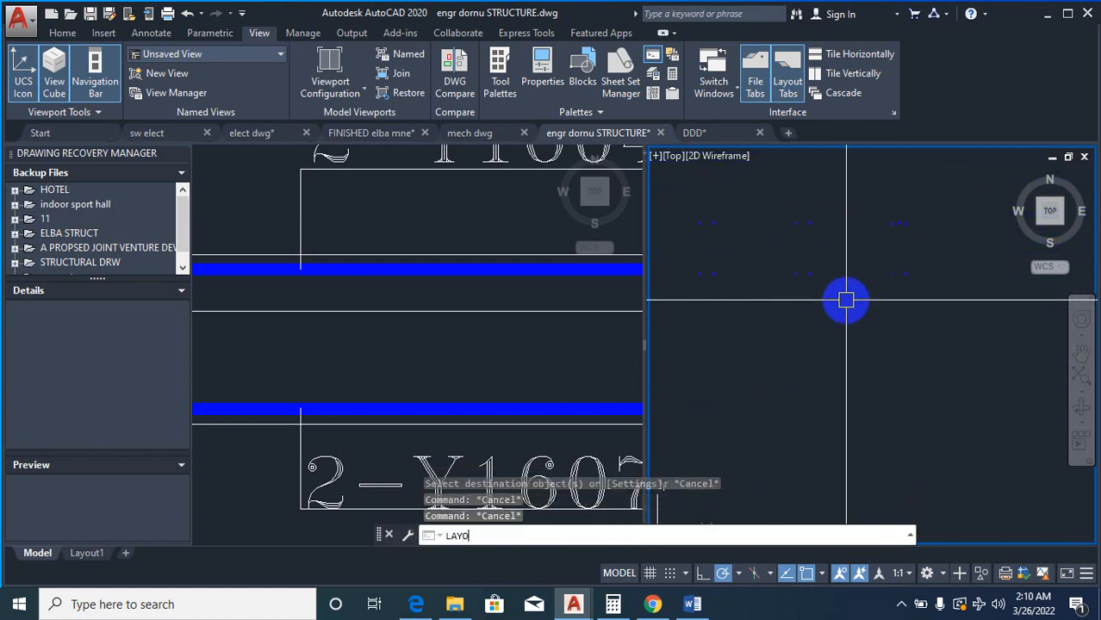
type("N")
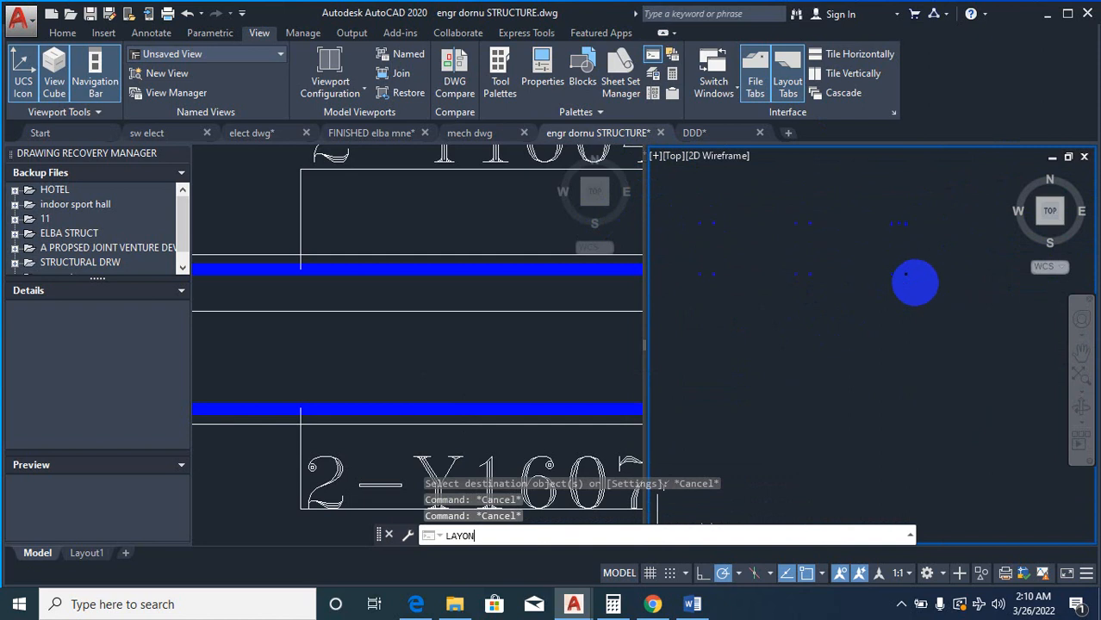
key("Return")
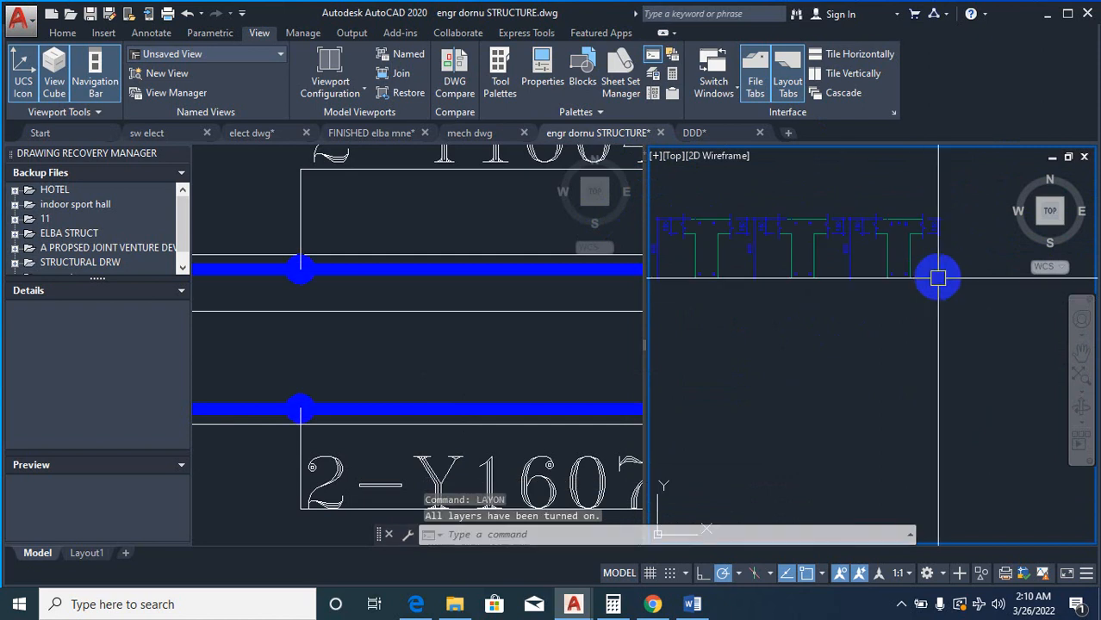
Step: Isolate the layer of the 2Y16-2(B1) bar label above the 1B1 (230x600) beam title
scroll(973, 285, "down", 12)
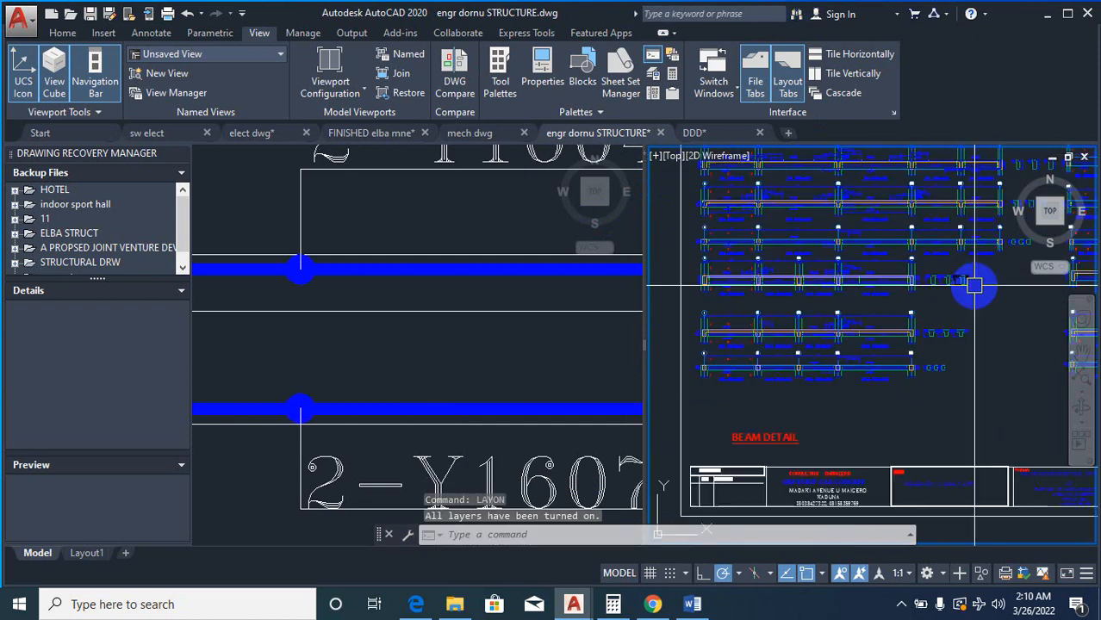
scroll(931, 227, "up", 6)
scroll(752, 261, "up", 6)
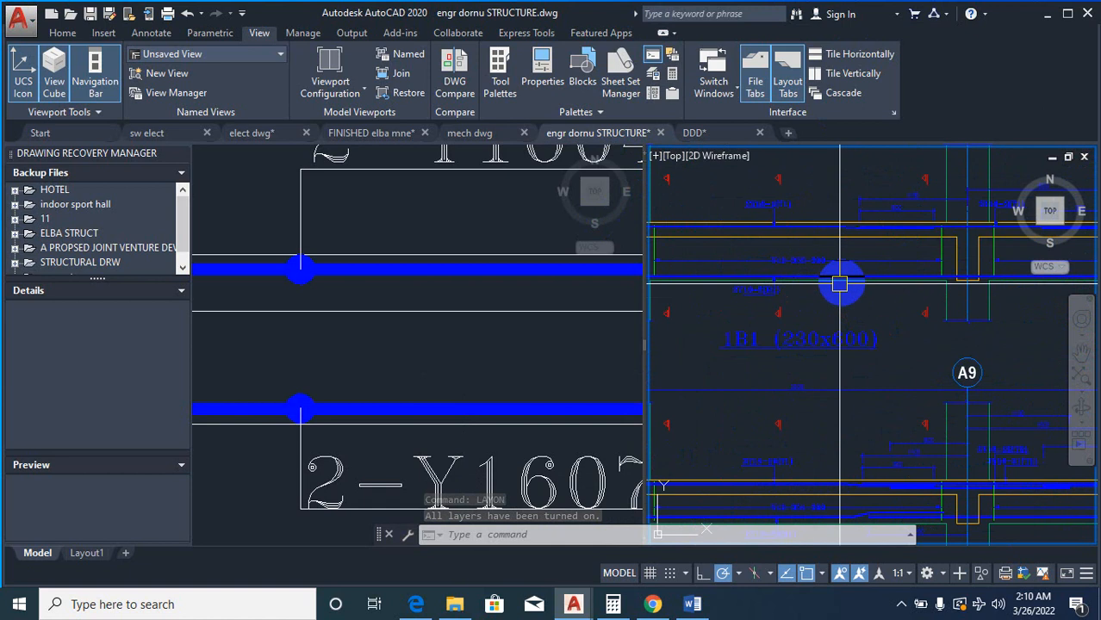
scroll(843, 300, "up", 5)
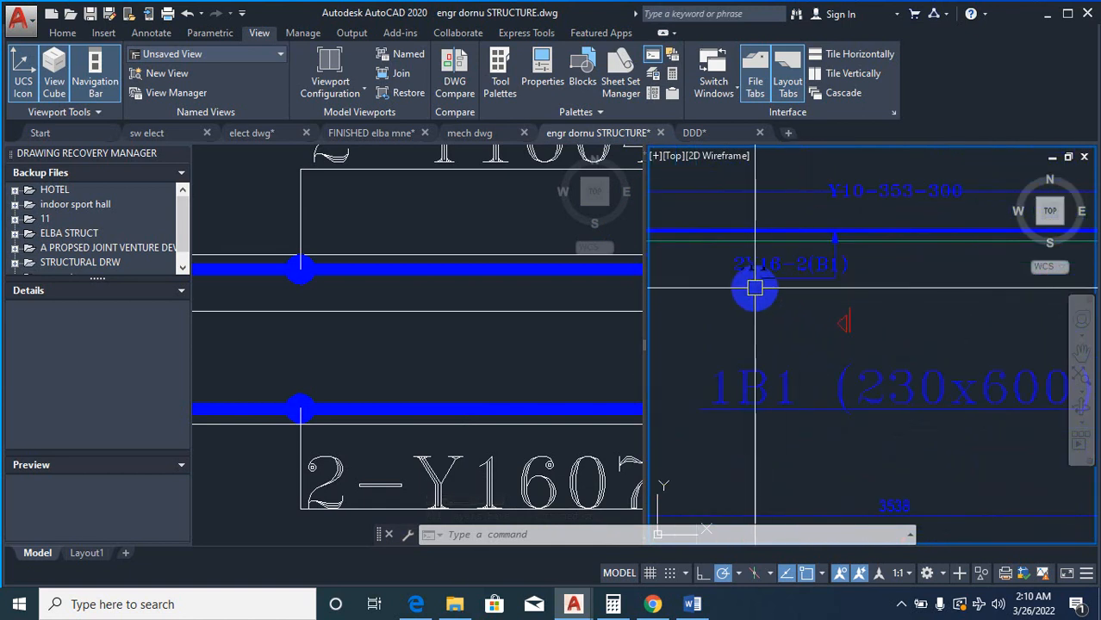
type("L")
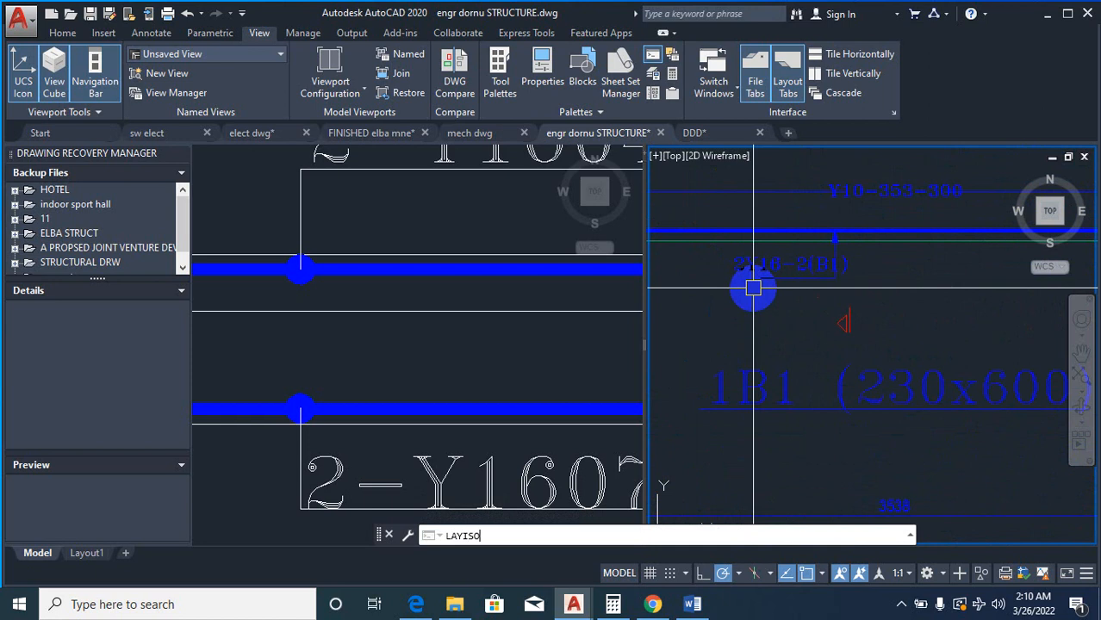
type("AYISO")
key("Return")
scroll(738, 263, "up", 1)
left_click(739, 269)
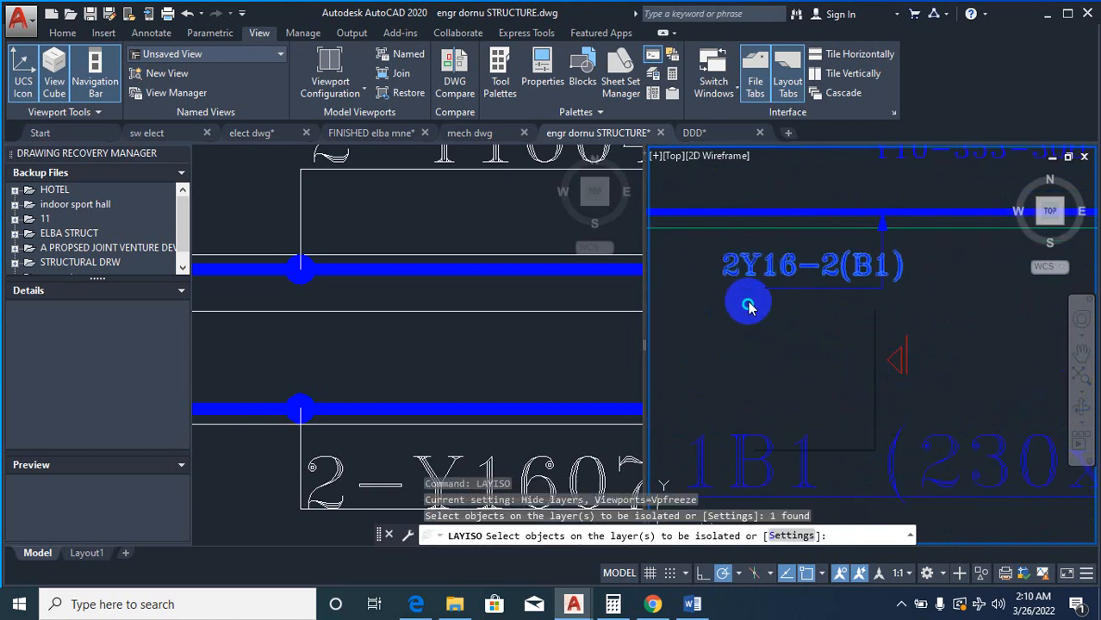
right_click(748, 304)
left_click(772, 313)
scroll(774, 308, "down", 4)
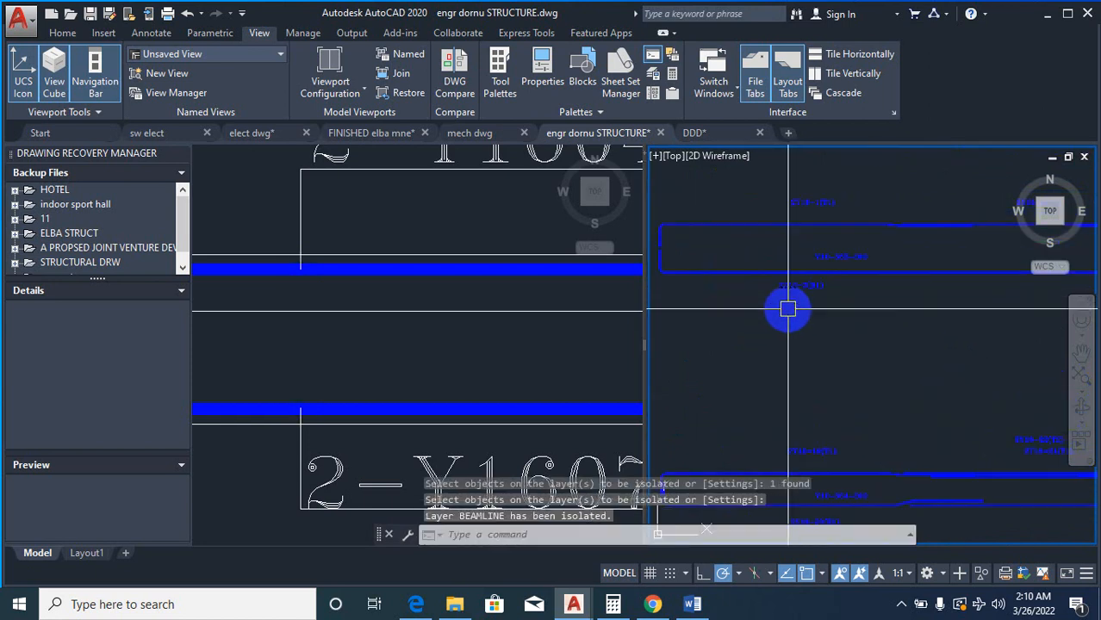
Step: Match the 2Y16-2(B1) label to the properties of the white 2-Y1604 reference label
left_click(404, 231)
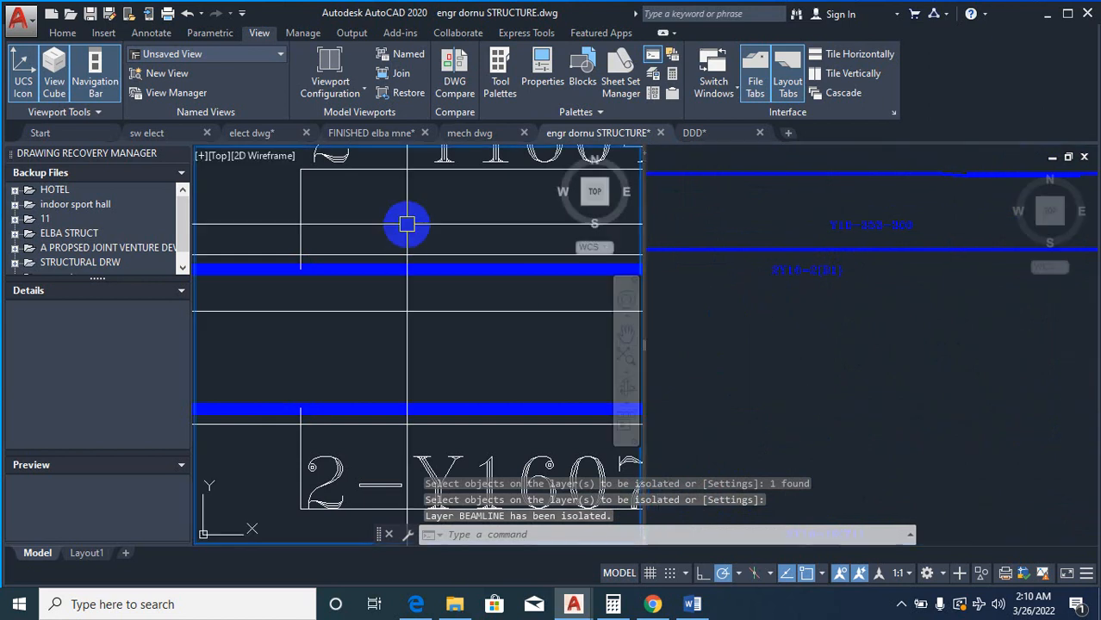
type("MA")
key("Return")
left_click(482, 156)
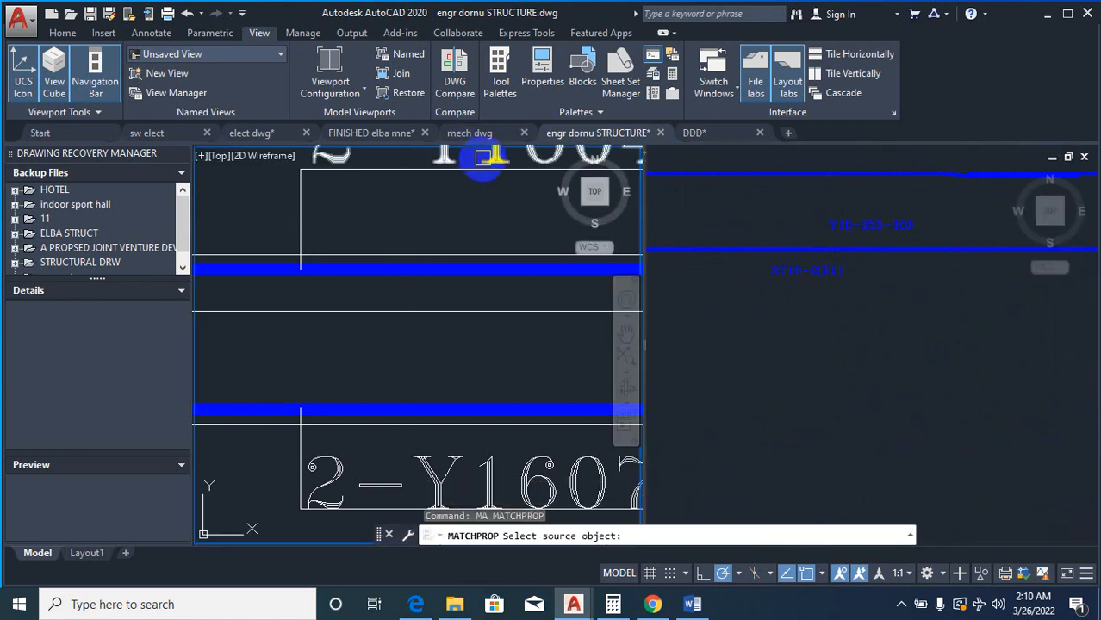
left_click(781, 236)
left_click(802, 274)
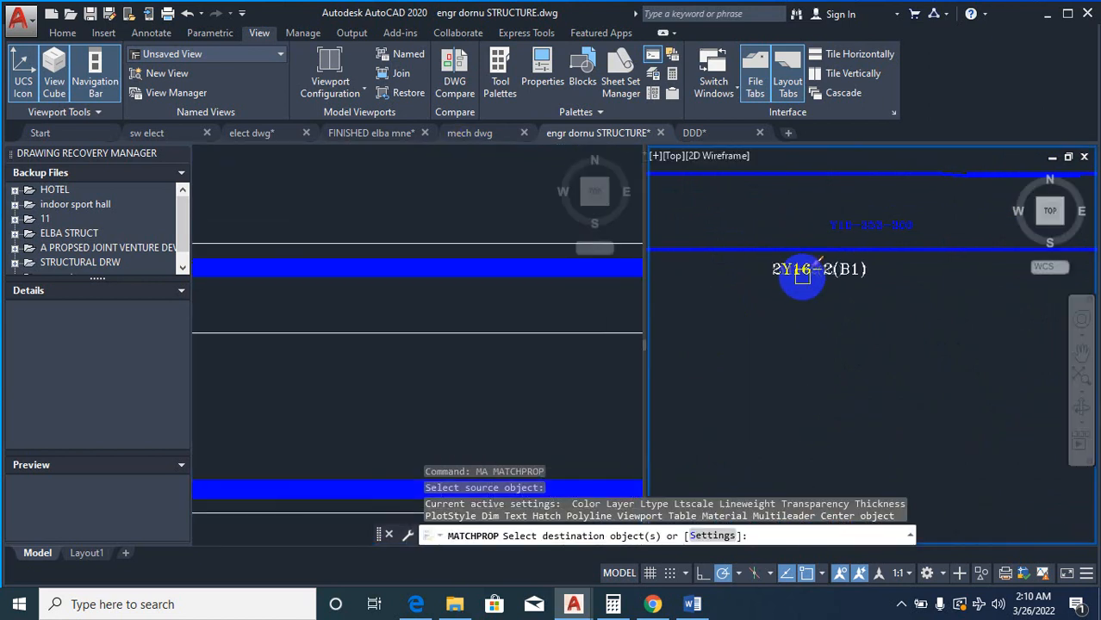
key("Escape")
key("Escape")
key("Escape")
Step: Scale the 2Y16-2(B1) label down slightly about a base point just below it
type("sc")
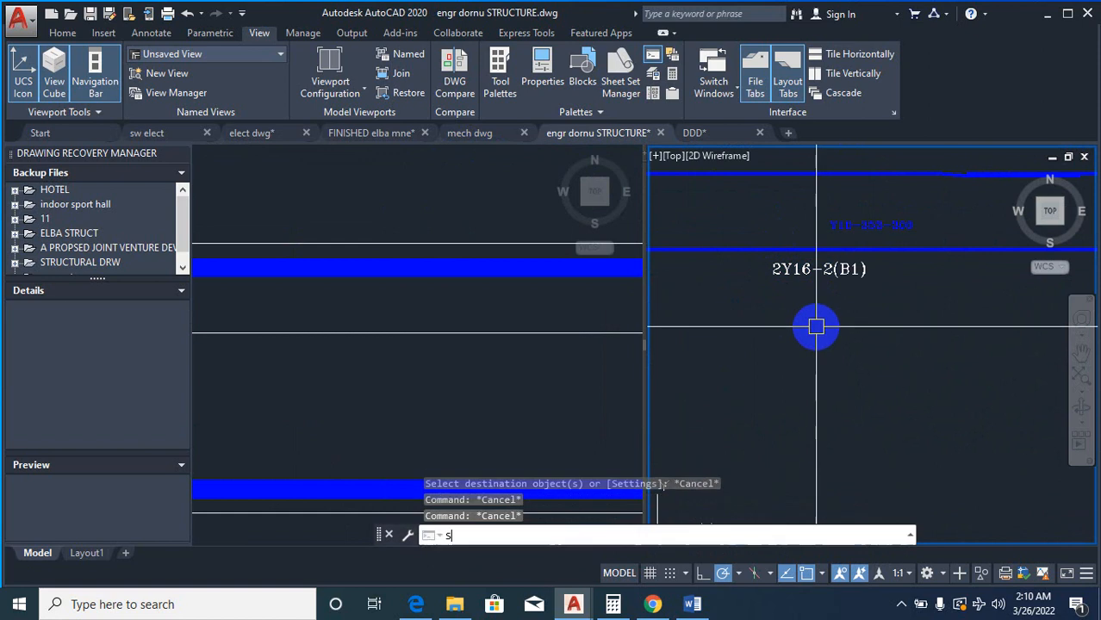
key("Return")
left_click(820, 274)
key("Return")
key("Return")
left_click(820, 310)
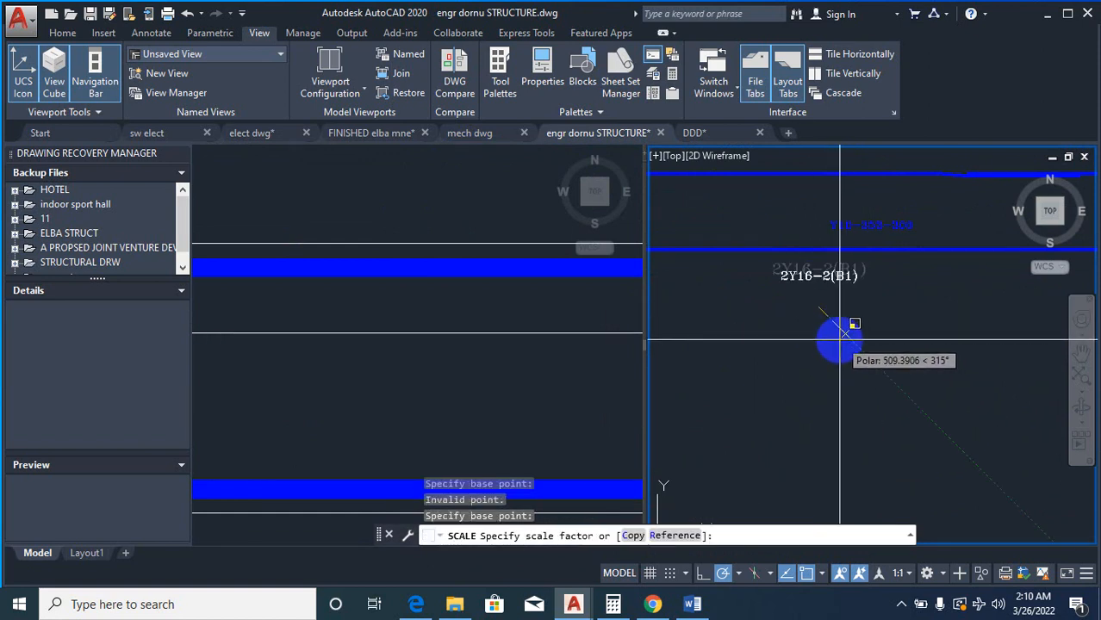
left_click(840, 340)
Step: Match the properties of the scaled 2Y16-2(B1) label onto the first top-bar labels above the uppermost beam
scroll(827, 312, "down", 3)
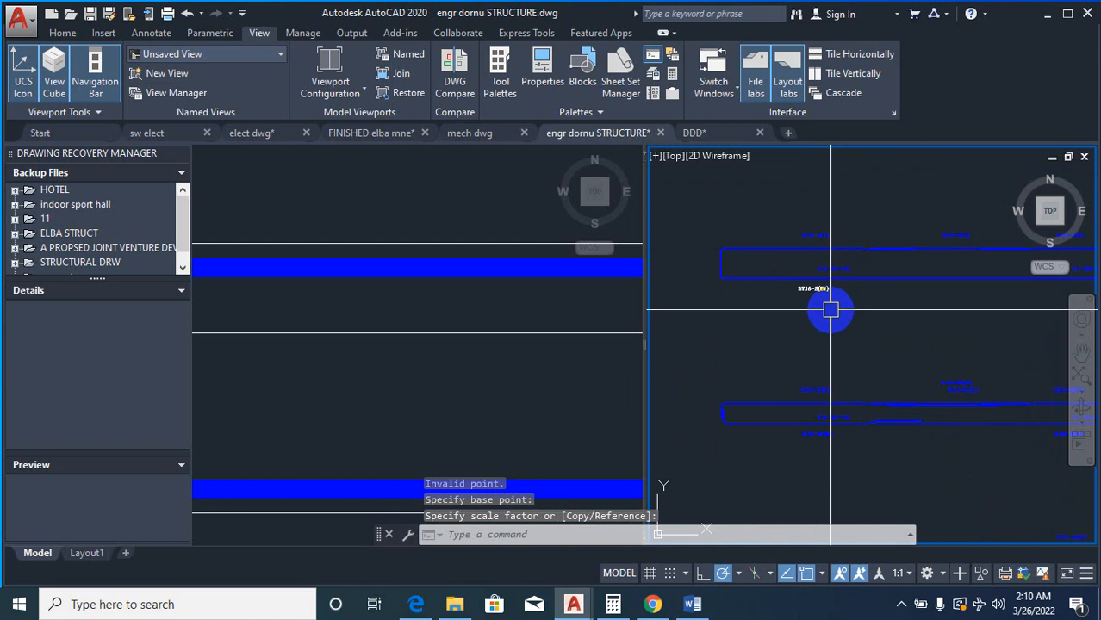
type("ma")
key("Return")
scroll(830, 310, "up", 2)
left_click(804, 283)
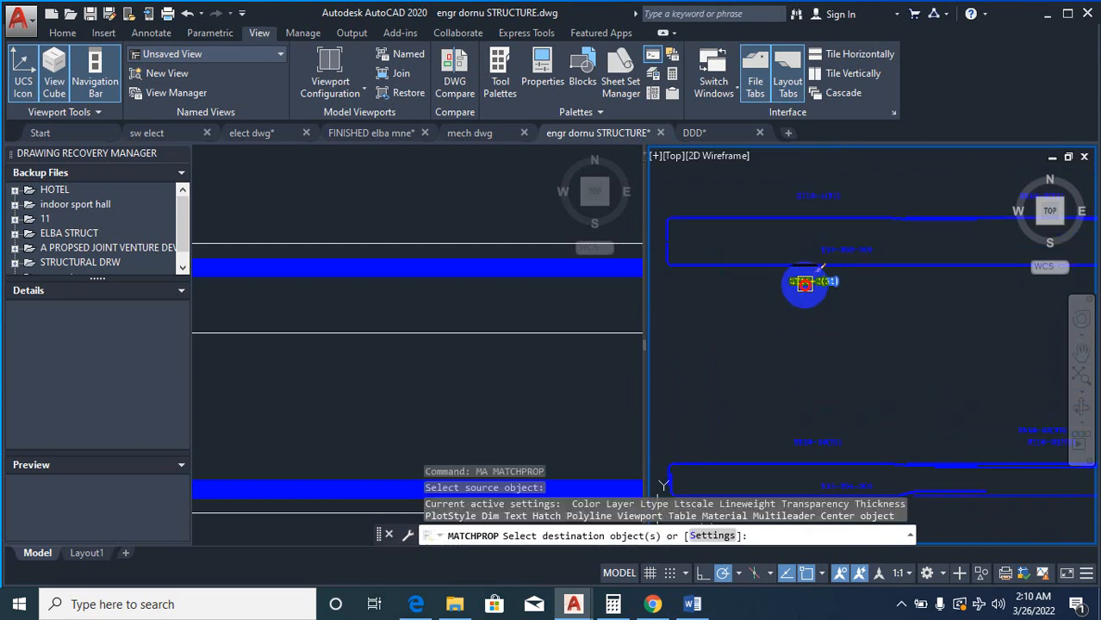
left_click(768, 172)
scroll(786, 197, "down", 3)
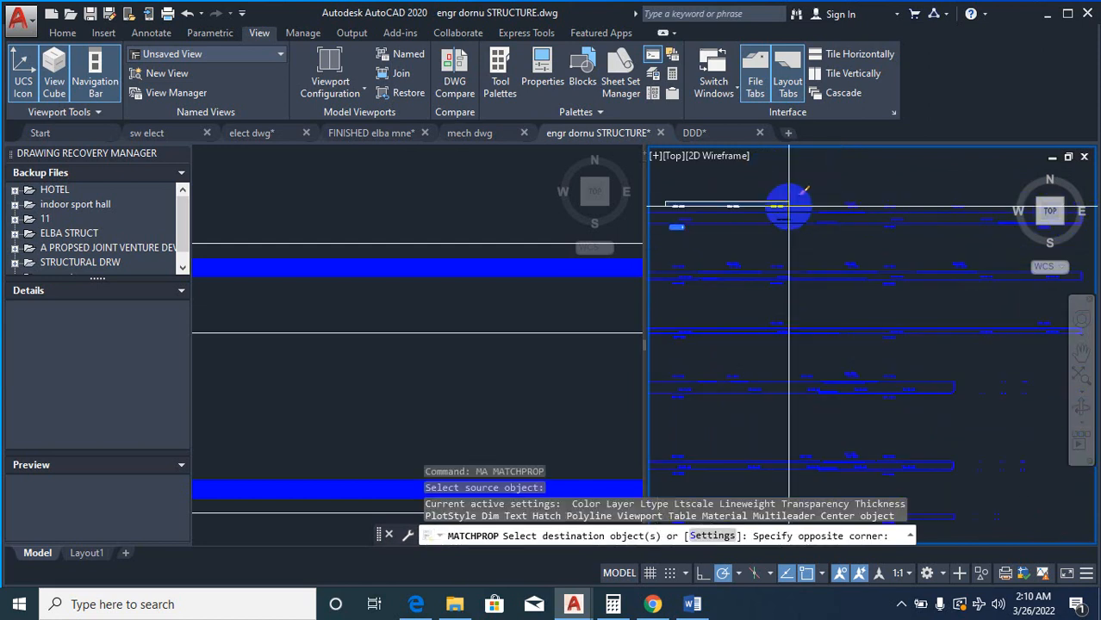
left_click(913, 205)
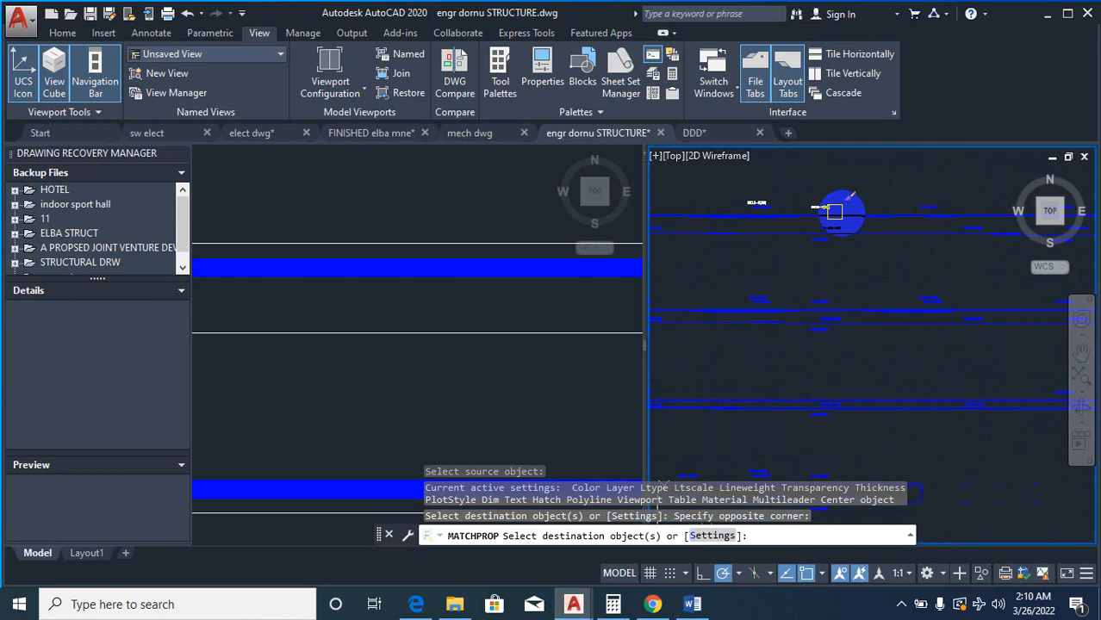
Step: Match the properties onto the next top-bar labels and the Y10 stirrup labels along the uppermost beam
scroll(835, 207, "up", 2)
left_click(803, 199)
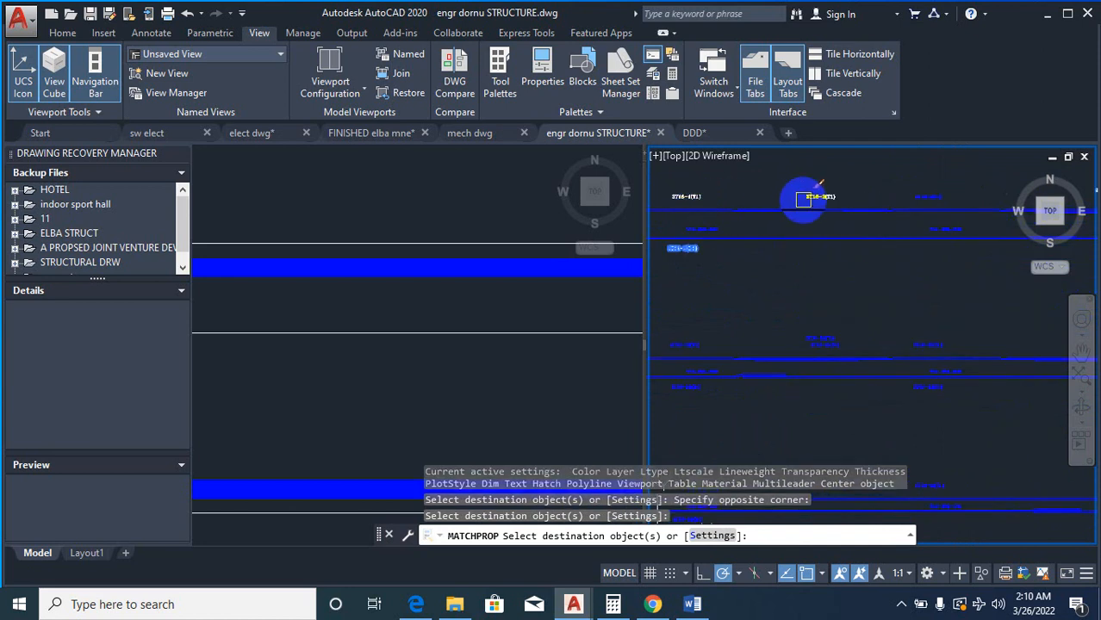
left_click(926, 197)
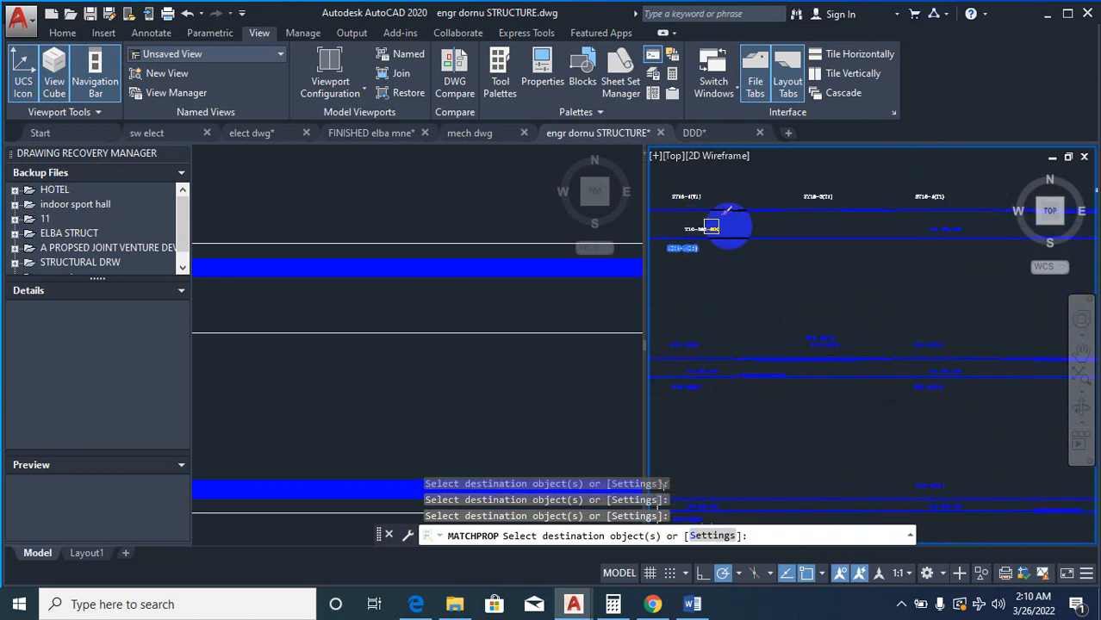
left_click(712, 227)
left_click(951, 224)
scroll(806, 223, "down", 4)
scroll(974, 229, "up", 6)
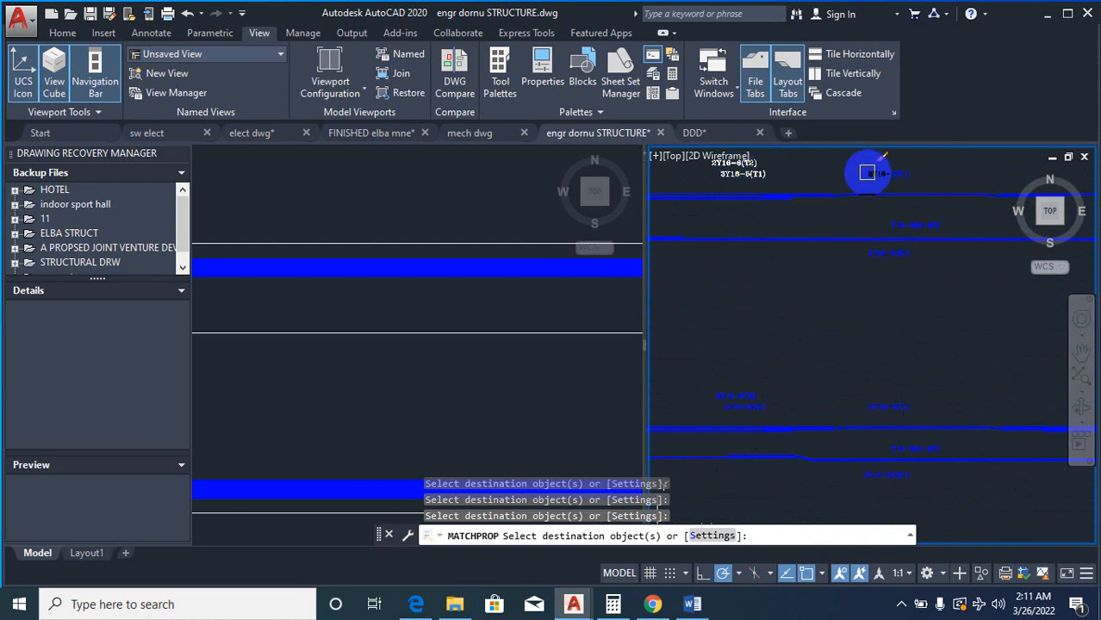
Step: Match the properties onto the remaining top-bar, stirrup and bottom-bar labels near the right end of the uppermost beam
scroll(741, 259, "down", 8)
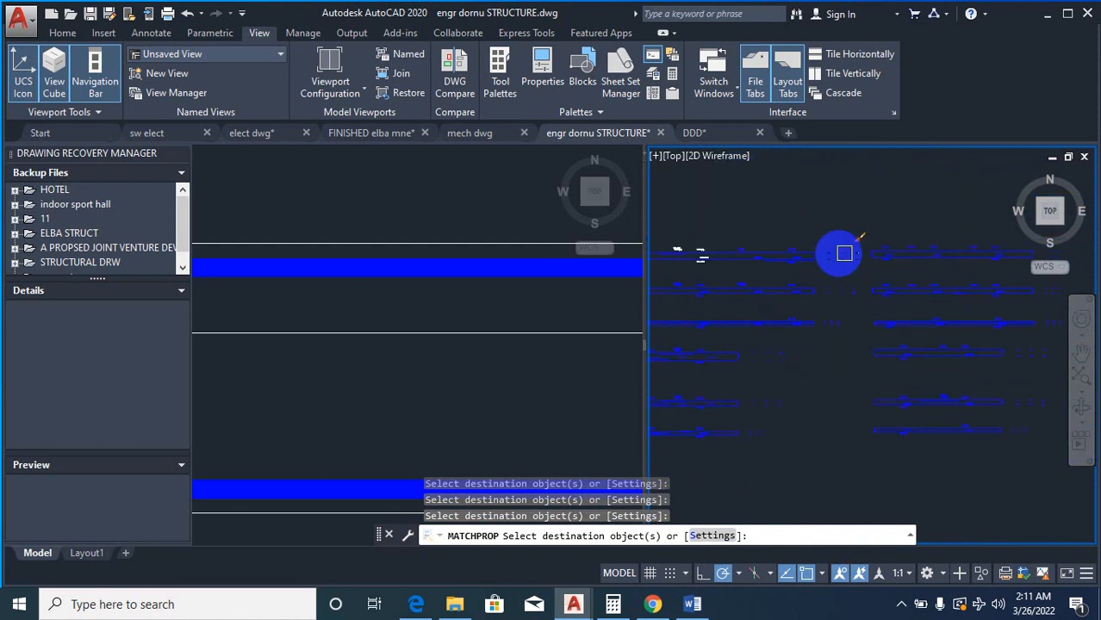
scroll(843, 252, "up", 6)
left_click(688, 219)
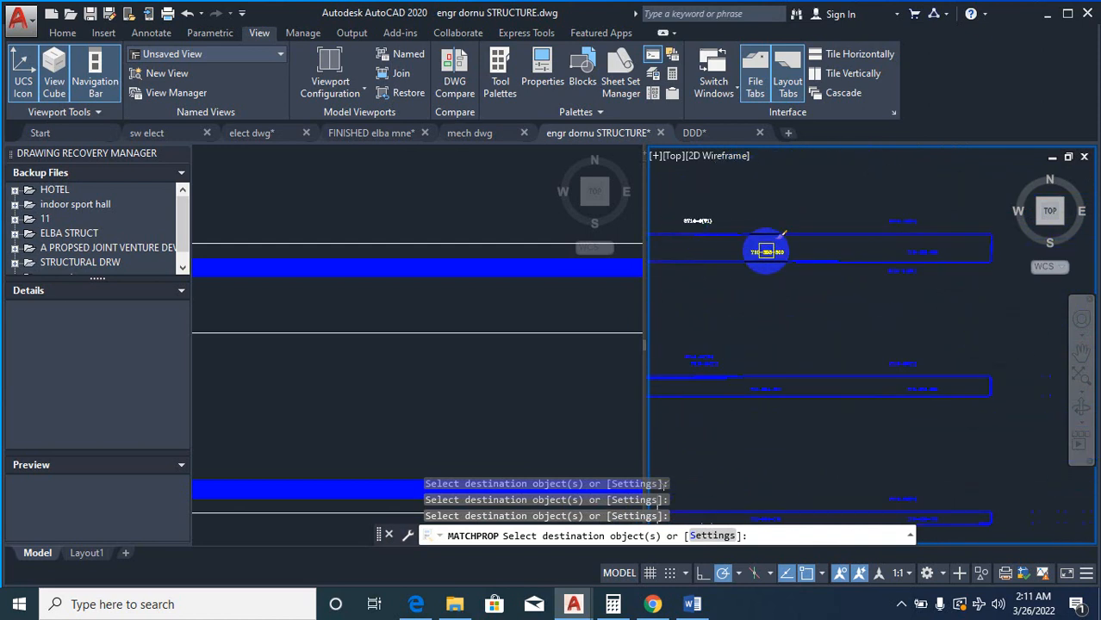
left_click(766, 252)
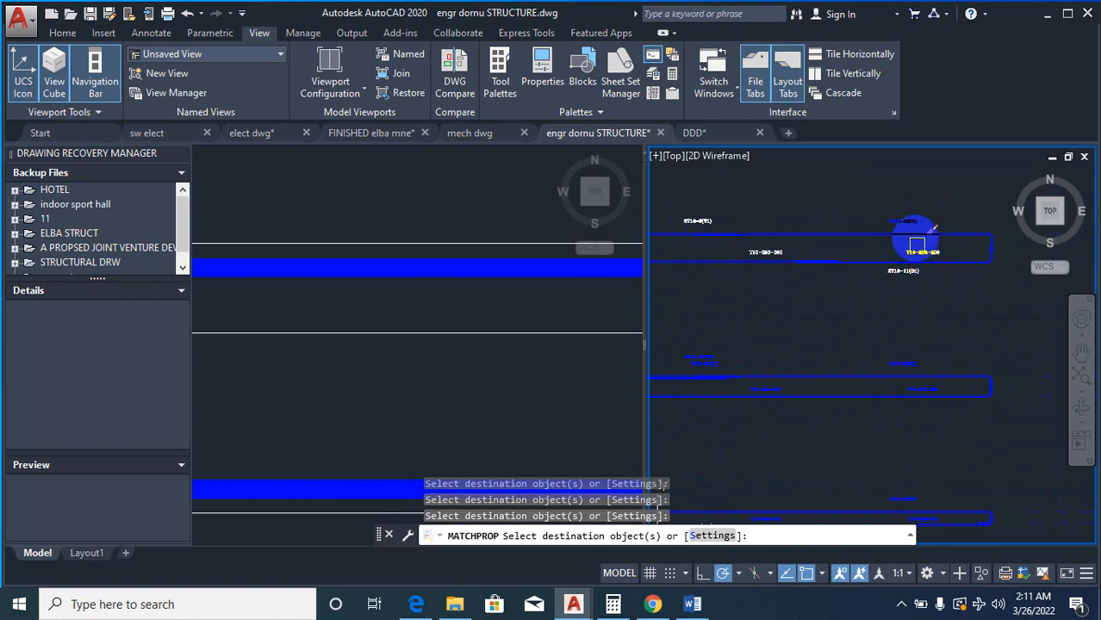
scroll(1018, 250, "down", 5)
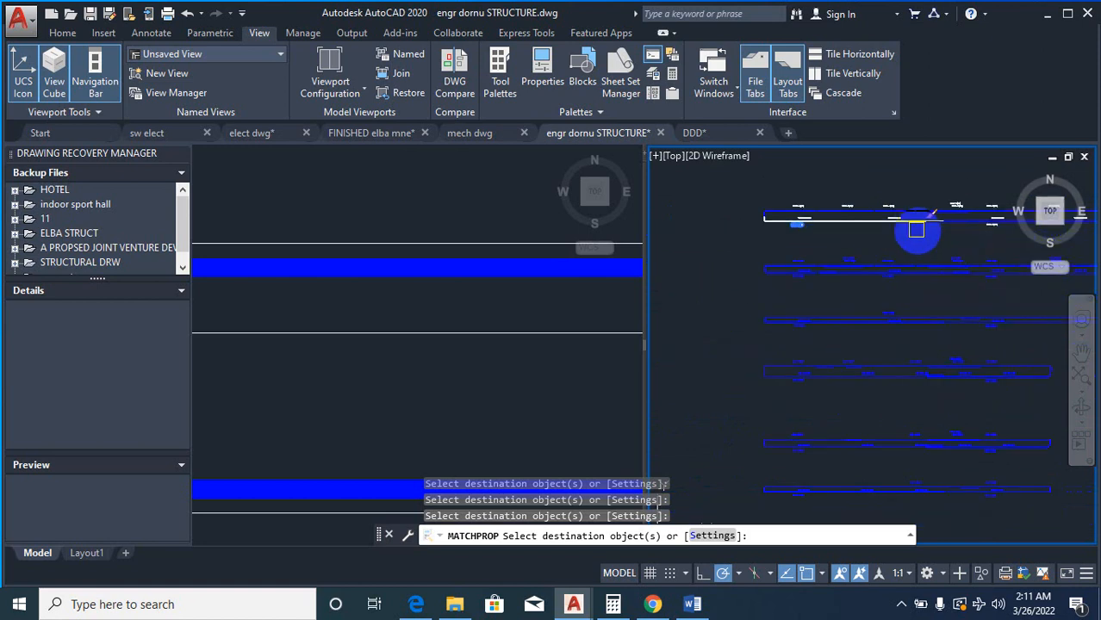
Step: Match the properties onto the row of top-bar labels above the second beam, including 2Y16-27(T2), 3Y16-26(T1) and 2Y16-28(T1)
scroll(956, 246, "up", 3)
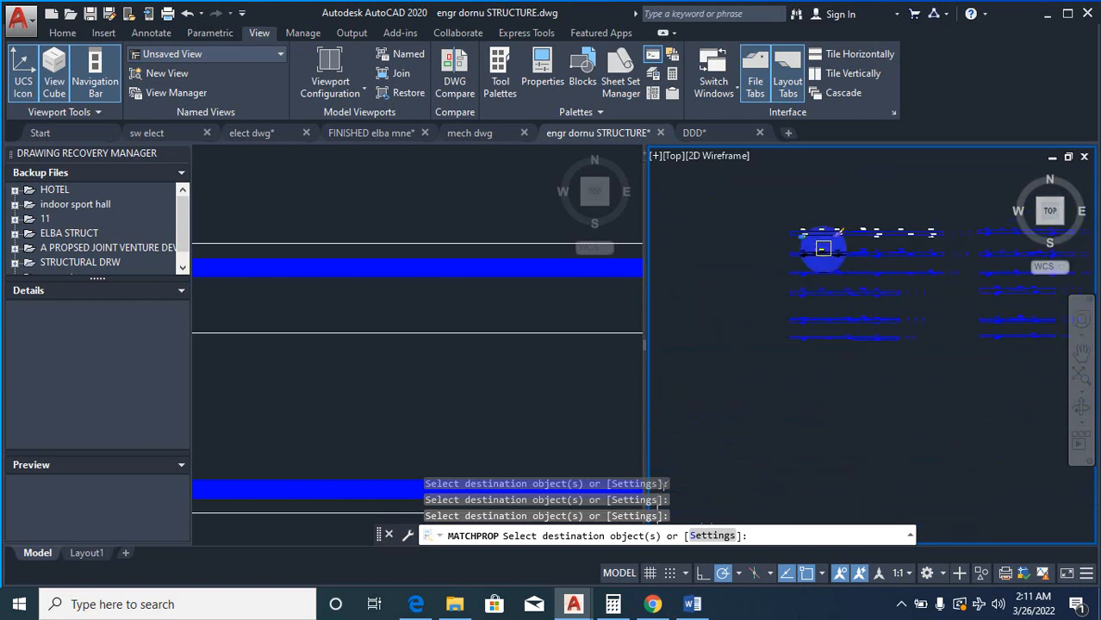
scroll(810, 248, "up", 3)
left_click(932, 235)
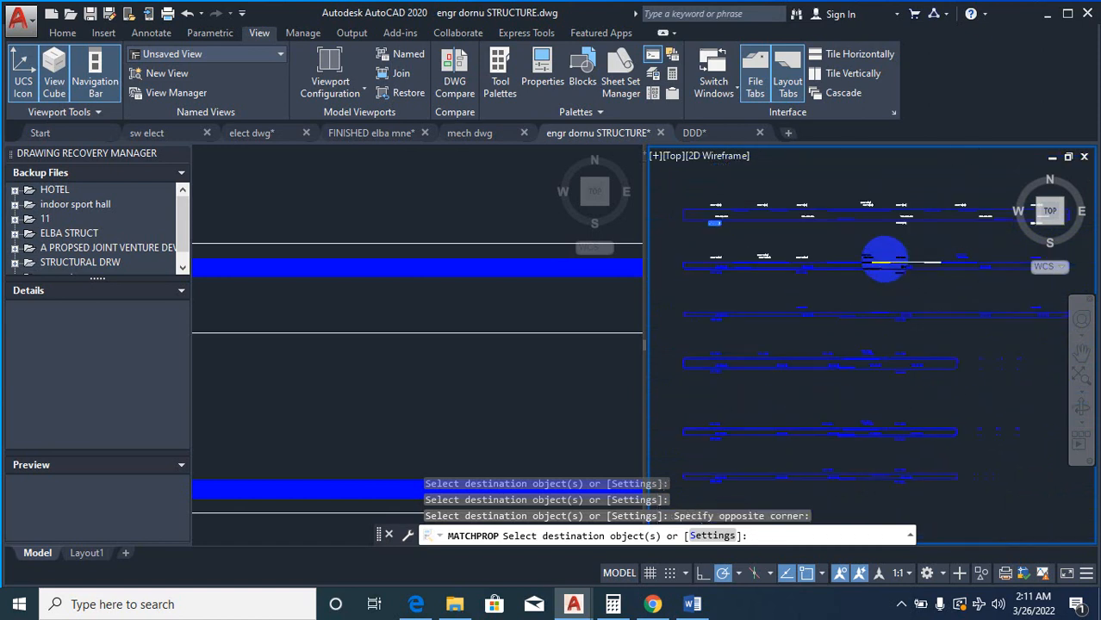
left_click(972, 237)
left_click(763, 250)
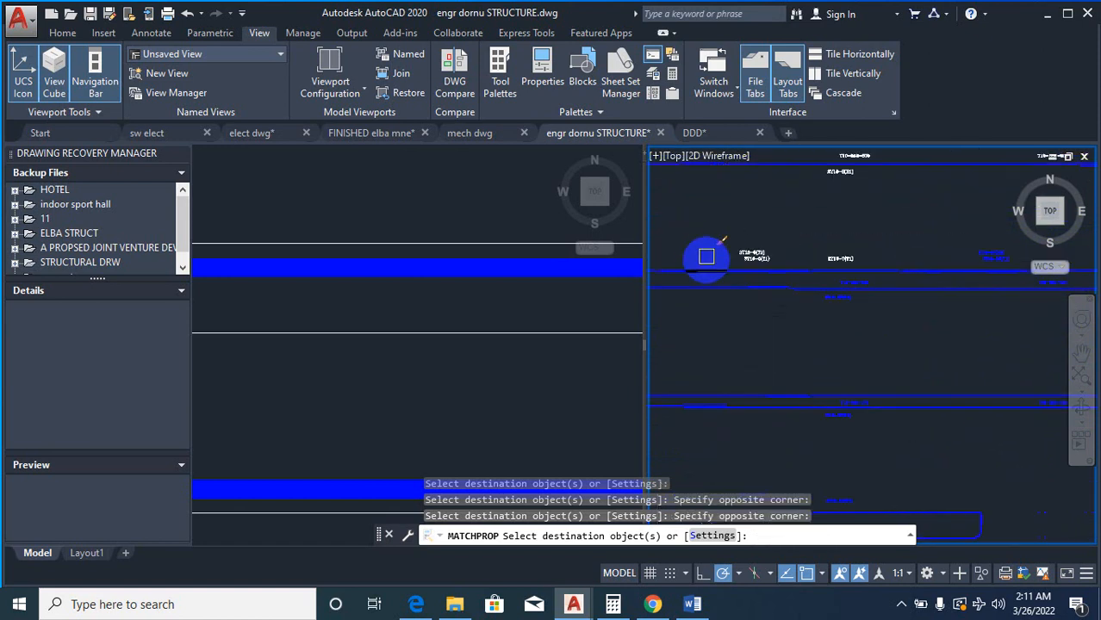
left_click(940, 226)
left_click(734, 263)
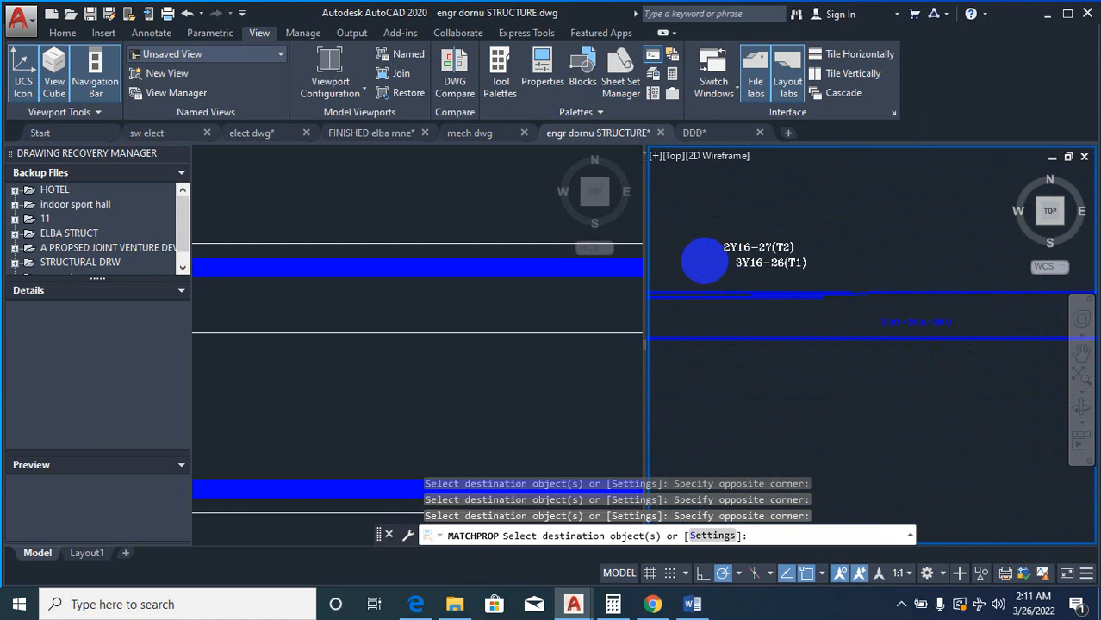
scroll(710, 260, "down", 4)
scroll(925, 260, "up", 3)
left_click(958, 244)
left_click(863, 272)
Step: Match the properties onto the second beam's Y10-354-300 stirrup labels and the bottom-bar labels below it
left_click(988, 320)
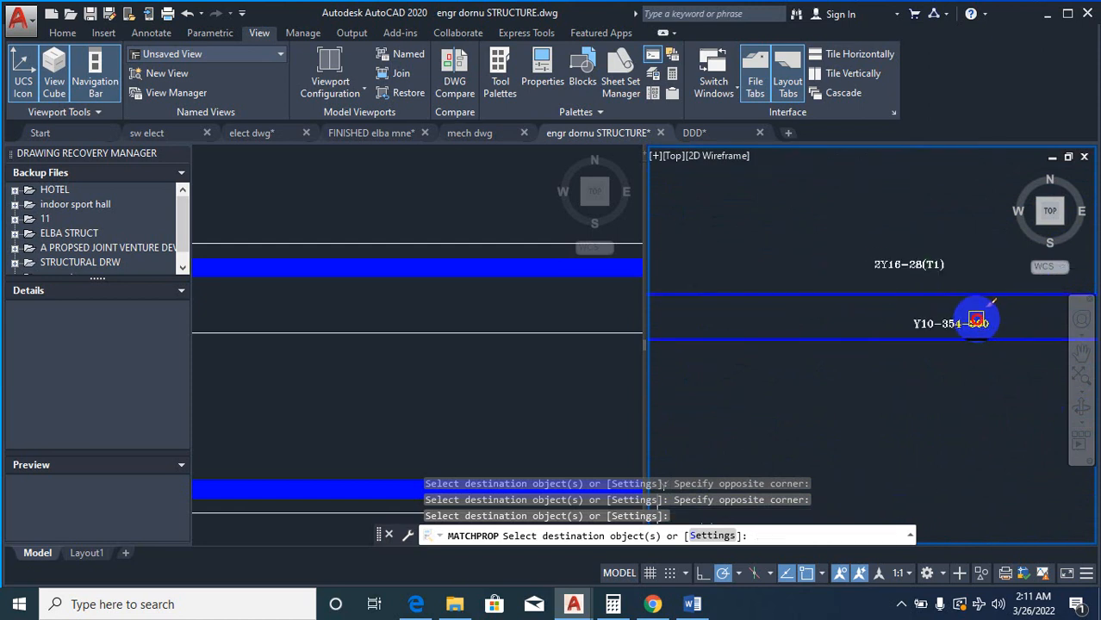
scroll(903, 322, "down", 3)
scroll(995, 319, "up", 3)
left_click(992, 294)
scroll(1008, 295, "down", 3)
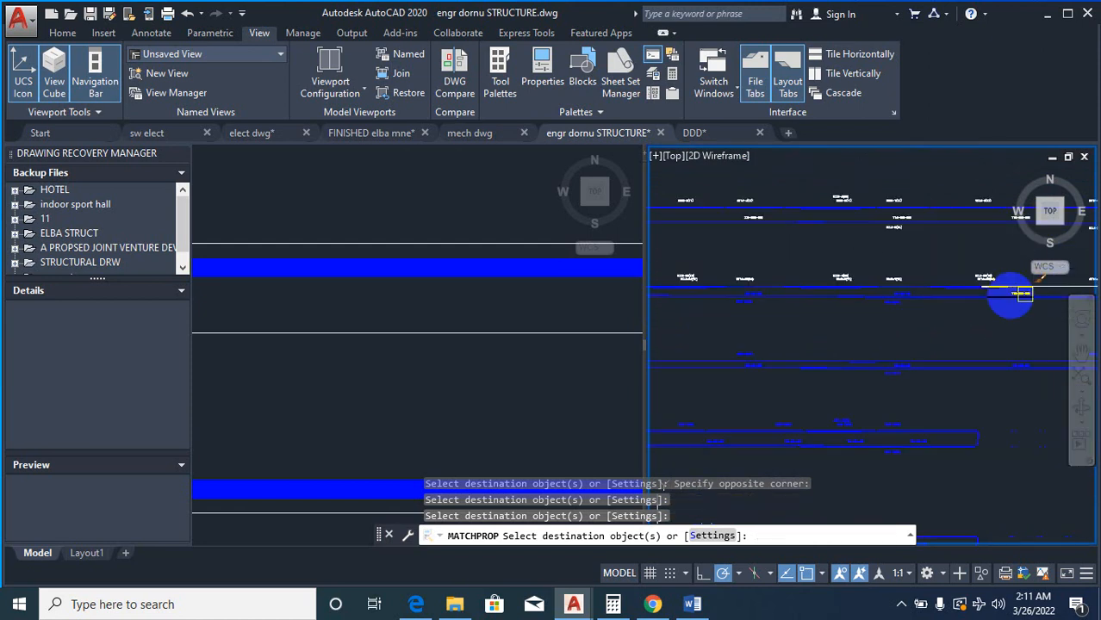
scroll(898, 296, "up", 3)
left_click(887, 336)
scroll(905, 323, "down", 3)
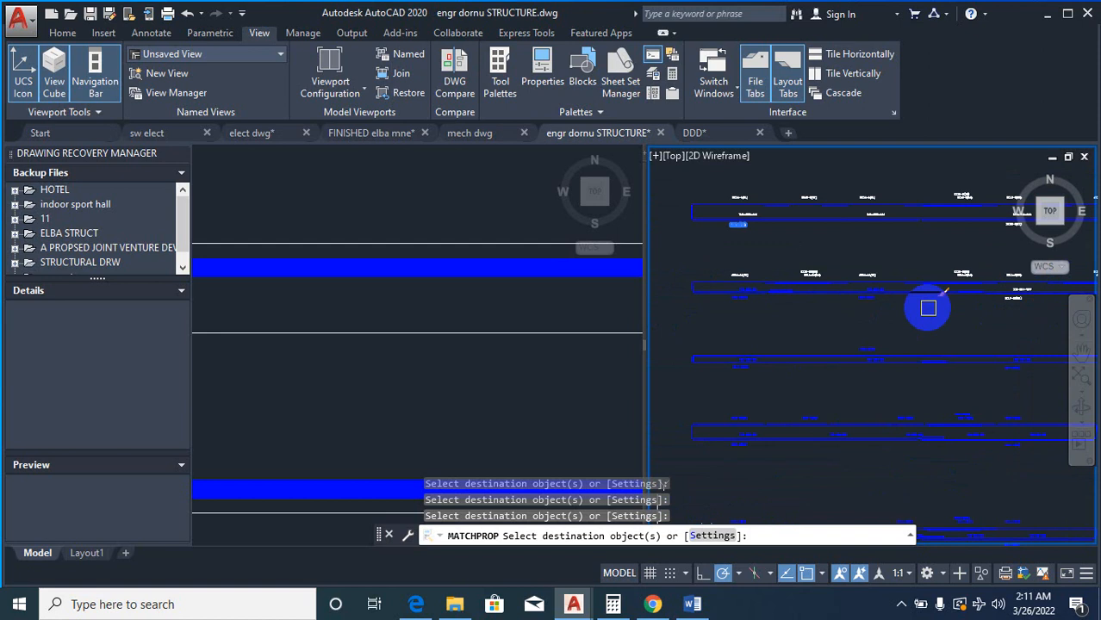
scroll(861, 300, "up", 3)
left_click(894, 267)
scroll(894, 267, "down", 3)
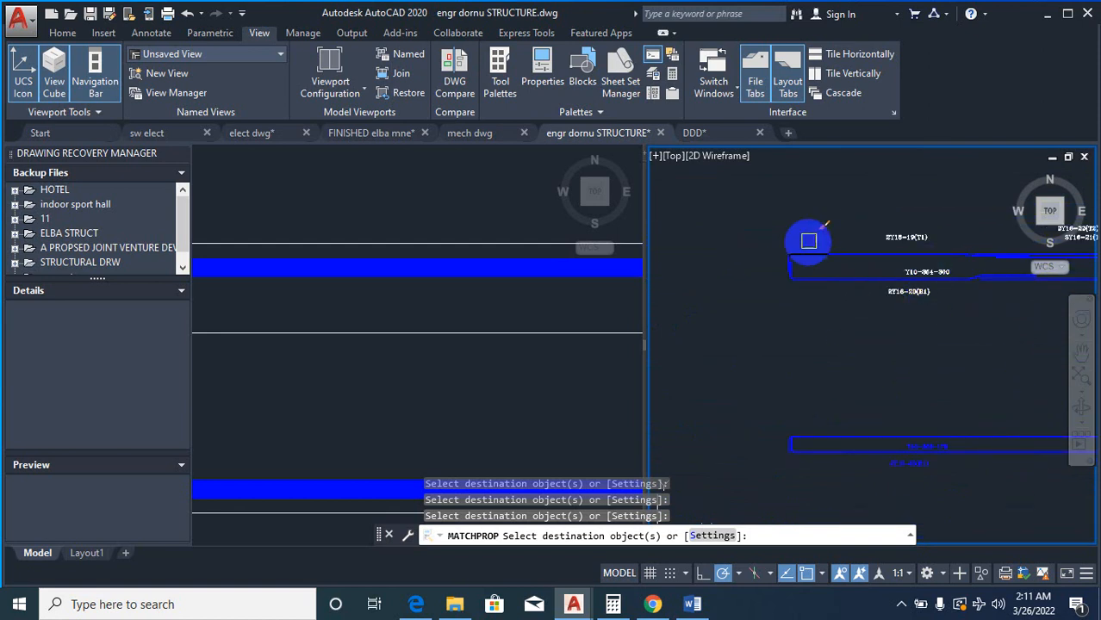
Step: Match the properties onto the top-bar labels above the uppermost beam in the neighbouring column of details
scroll(808, 241, "down", 3)
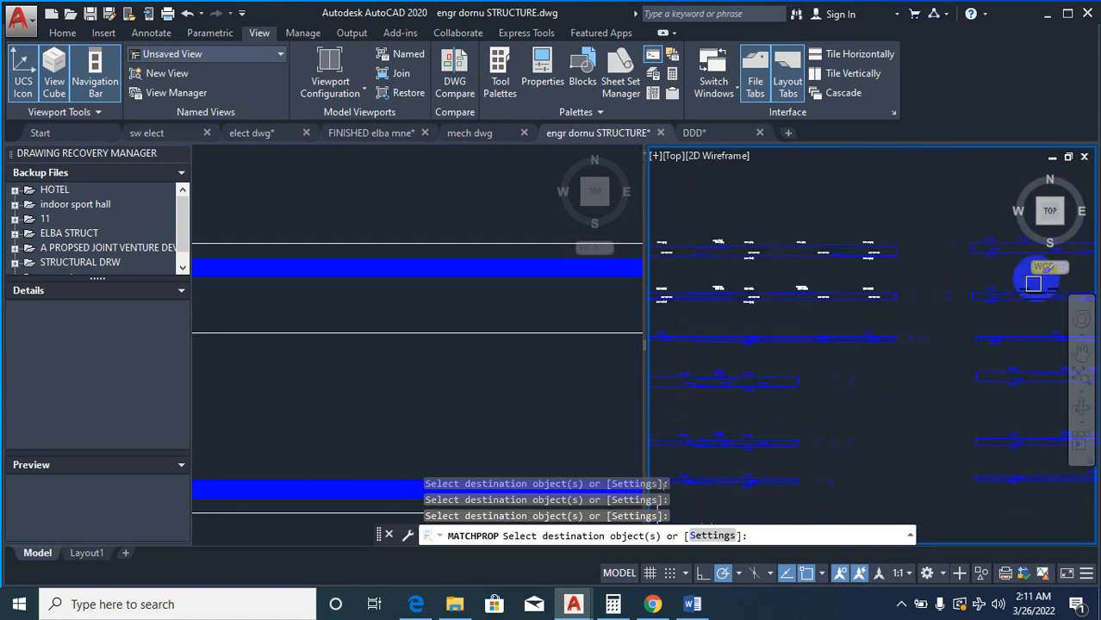
scroll(956, 247, "up", 3)
scroll(1016, 220, "up", 4)
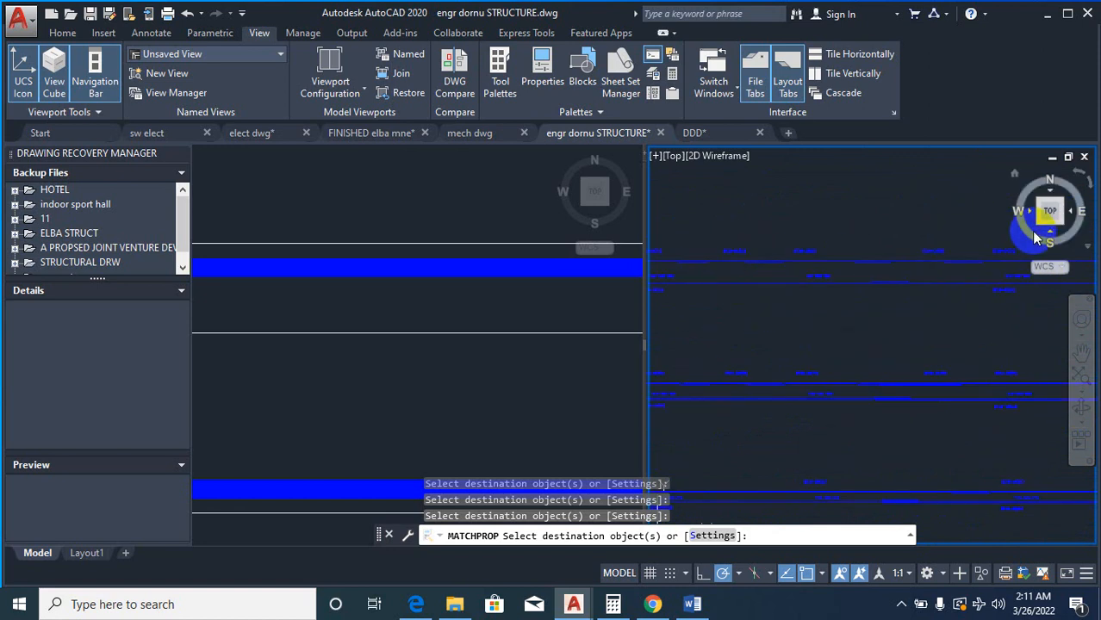
scroll(987, 257, "down", 4)
left_click(982, 246)
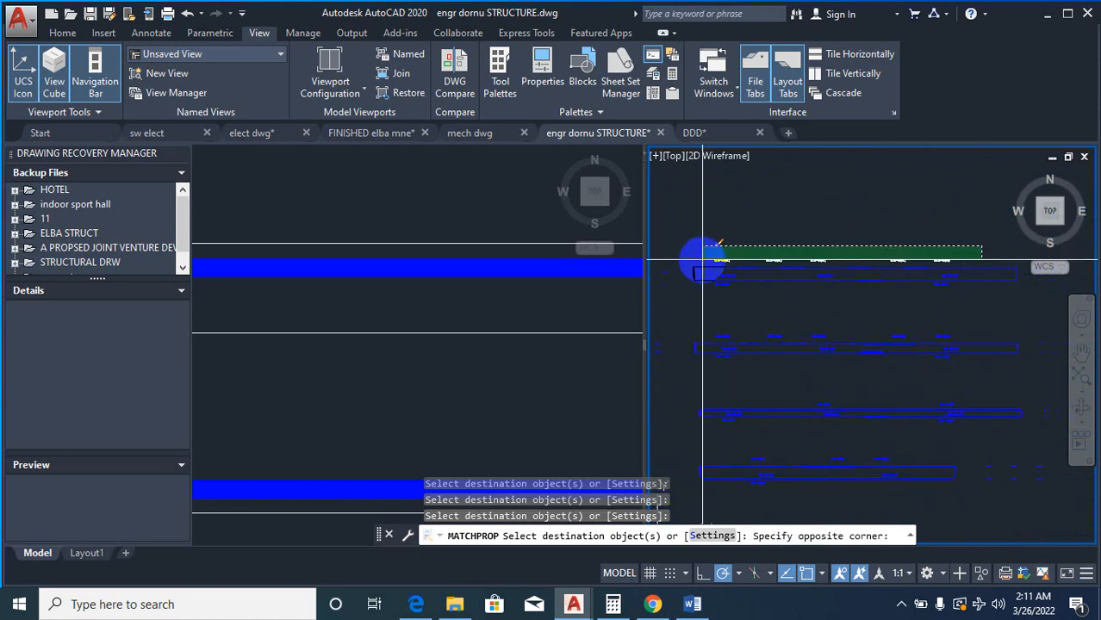
left_click(703, 258)
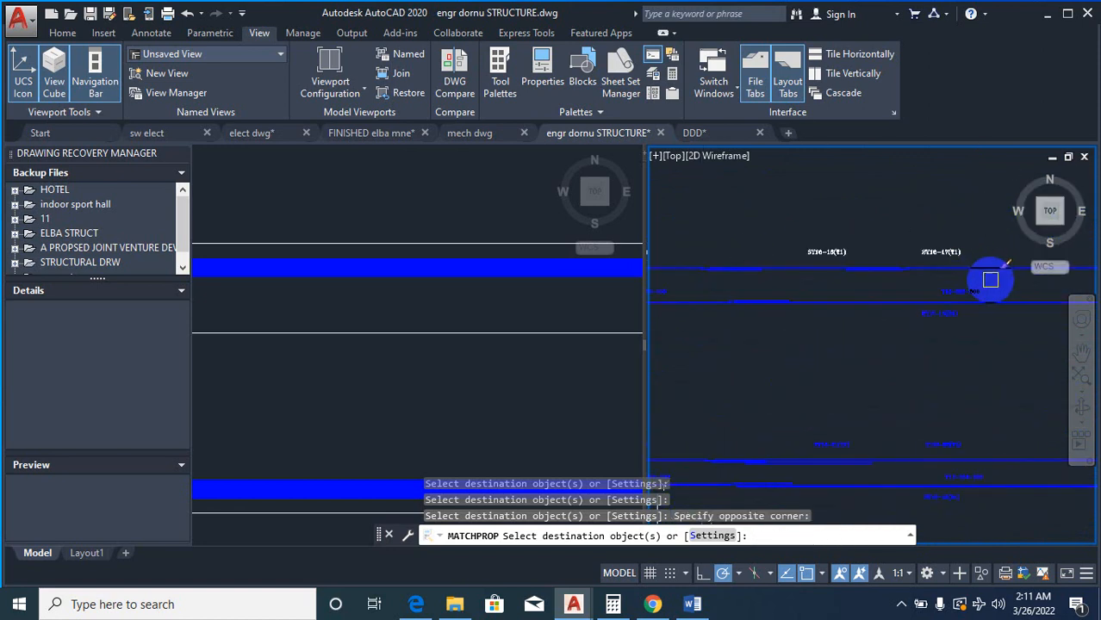
Step: Match the properties onto the Y10-353-300 stirrup labels and bottom-bar labels of the neighbouring column's uppermost beam
scroll(946, 282, "down", 3)
left_click(699, 285)
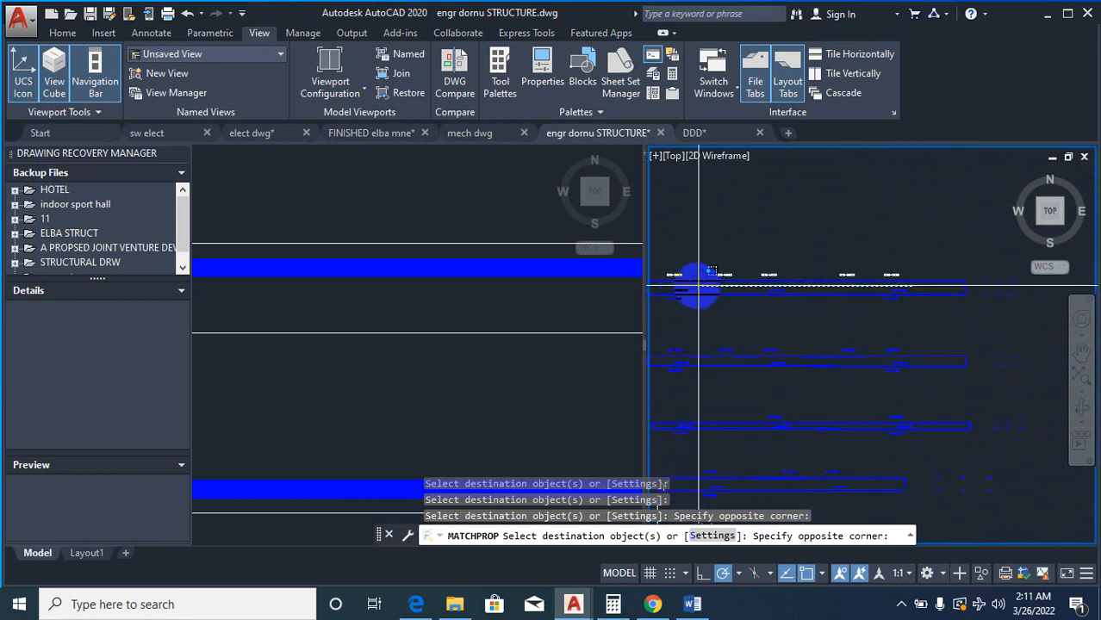
left_click(675, 290)
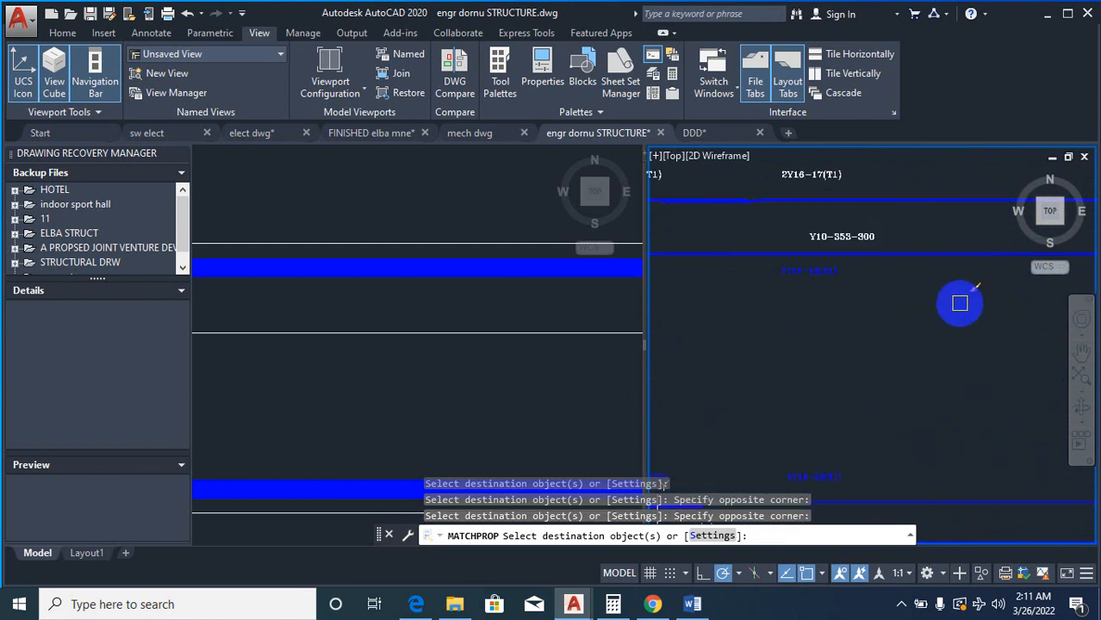
left_click(867, 254)
scroll(852, 291, "down", 4)
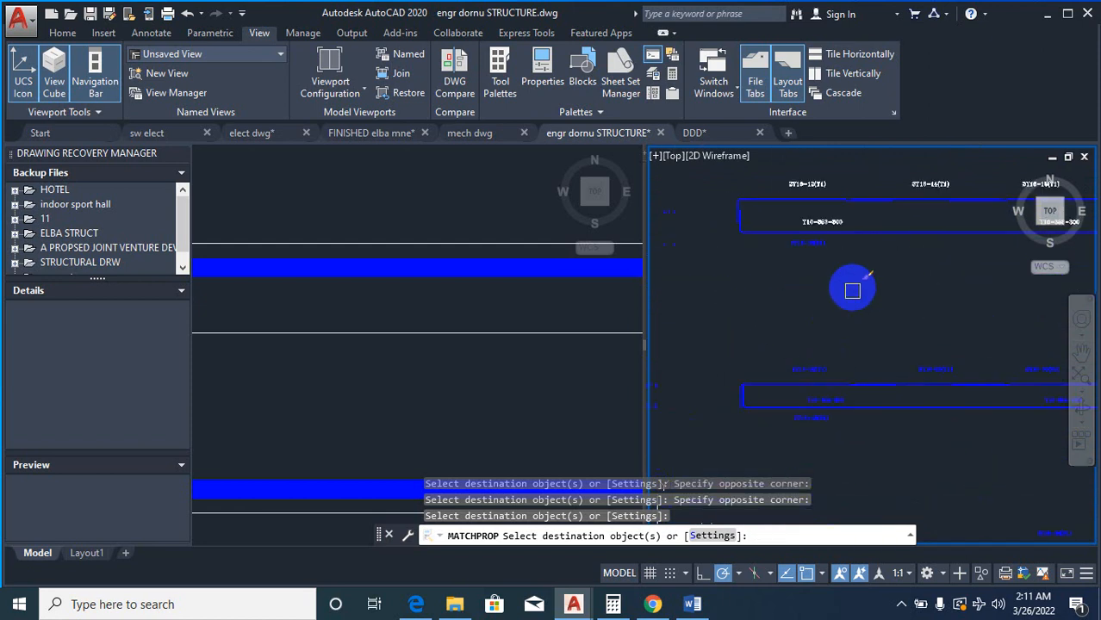
left_click(808, 240)
scroll(819, 250, "down", 5)
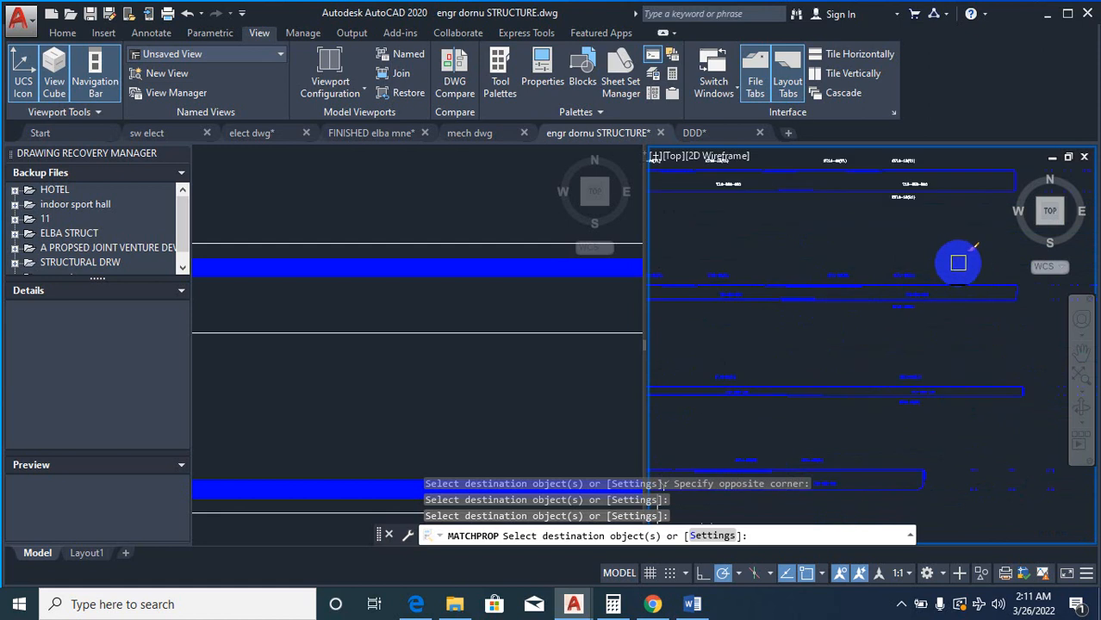
Step: Match the properties onto the top-bar labels above the second beam in the neighbouring column
scroll(963, 264, "up", 3)
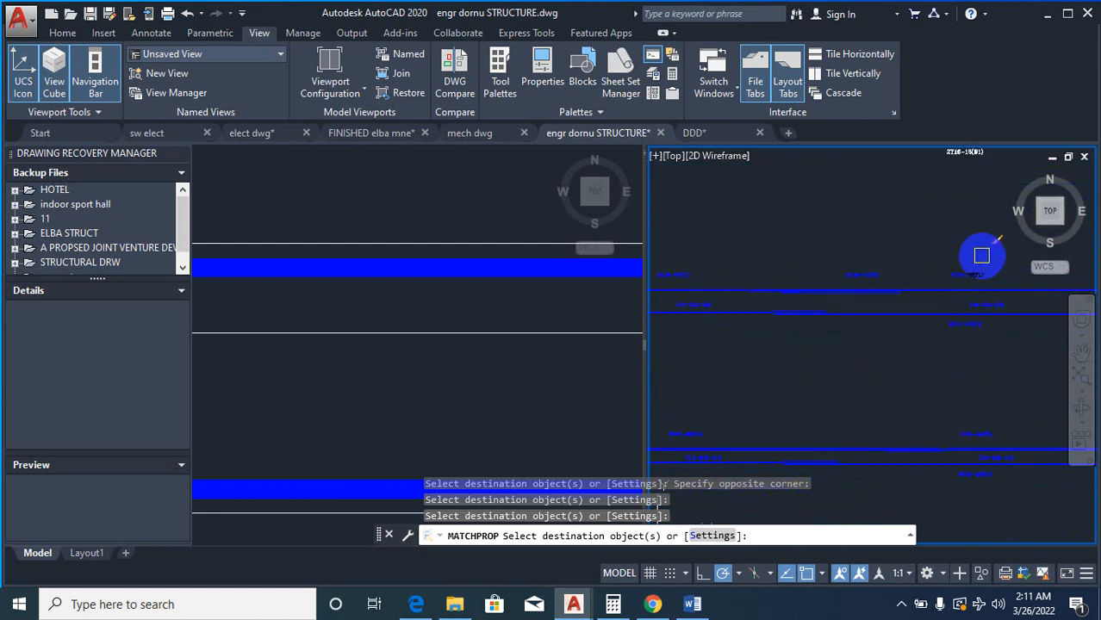
left_click(998, 251)
scroll(853, 271, "down", 4)
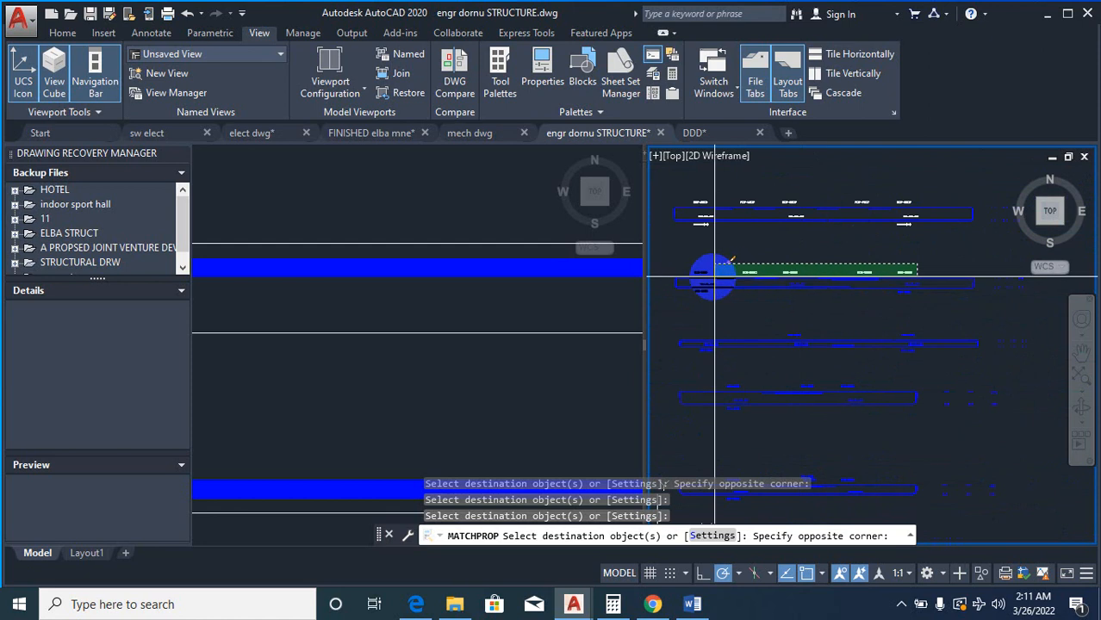
left_click(698, 276)
Step: Match the properties onto the Y10-354-300 stirrup labels and the bottom-bar labels of the neighbouring column's second beam
scroll(896, 275, "up", 3)
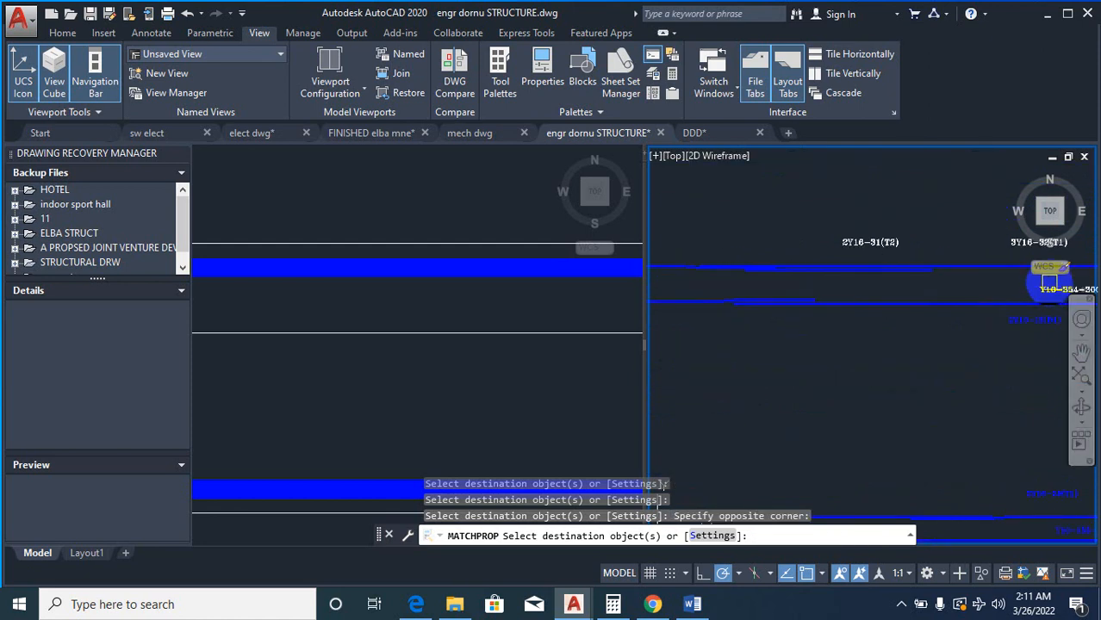
scroll(1033, 289, "down", 2)
scroll(810, 287, "down", 2)
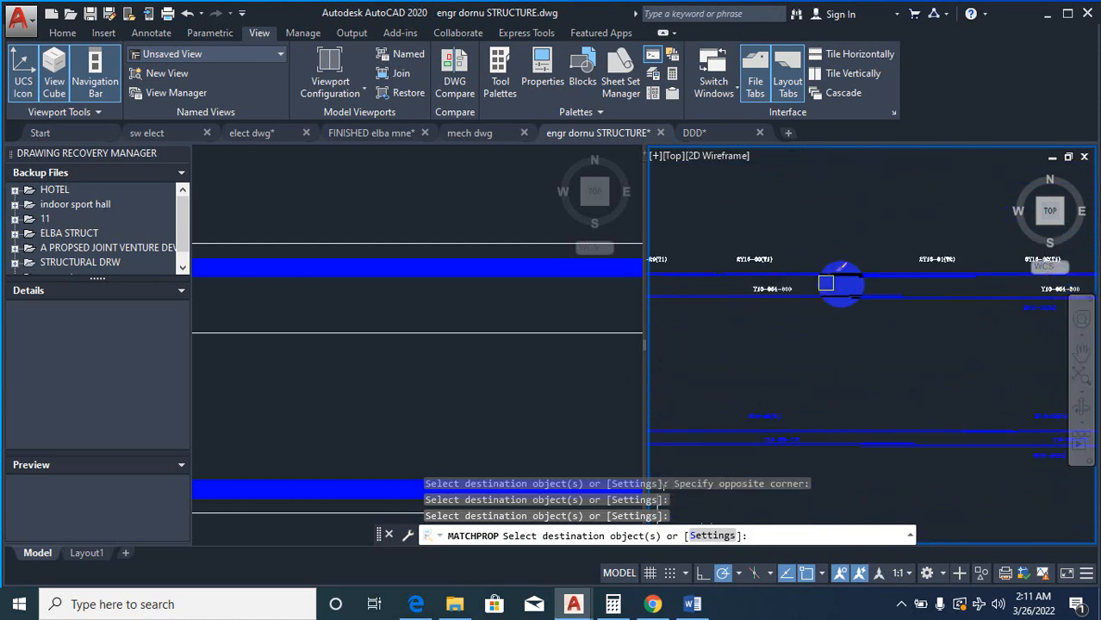
scroll(787, 303, "up", 3)
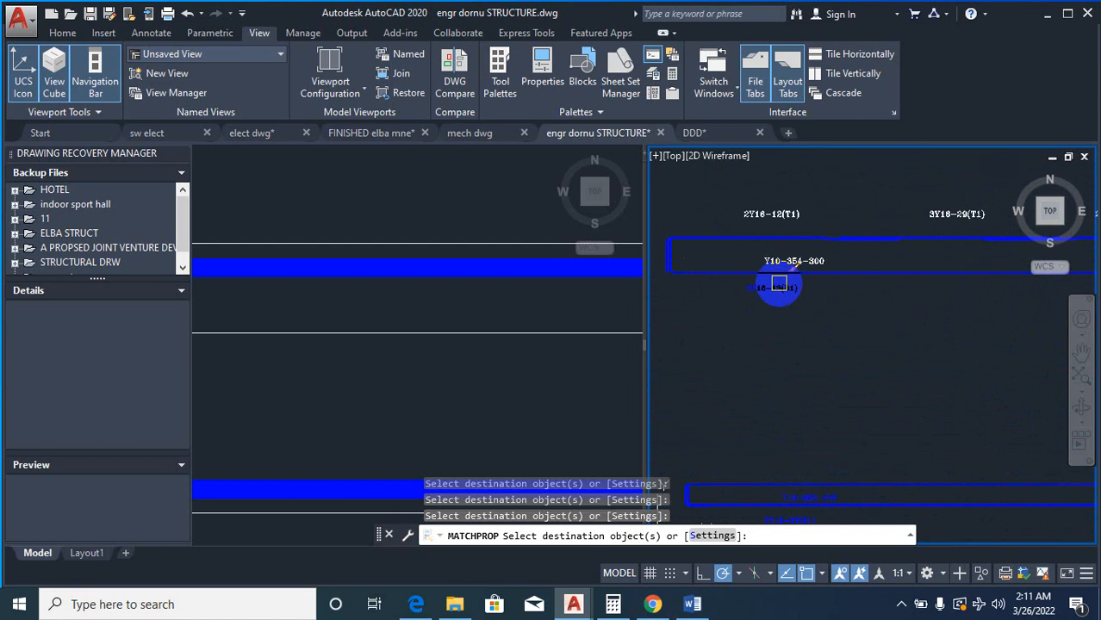
scroll(757, 287, "down", 5)
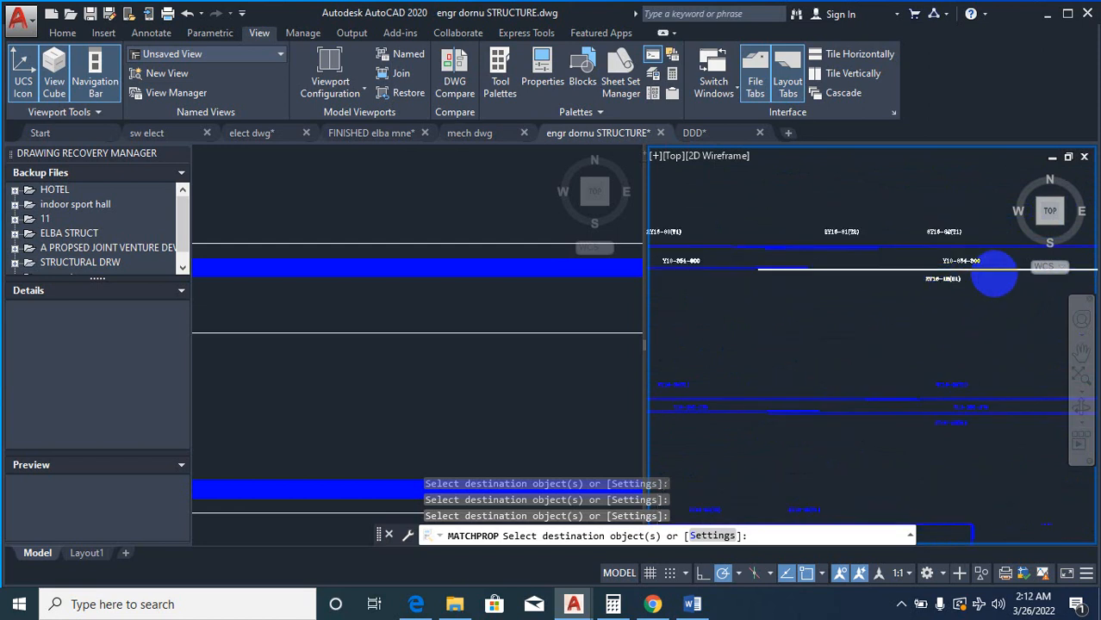
Step: Match the properties onto the third beam's top-bar label and the stirrup and bottom-bar labels along its left and middle parts
scroll(790, 297, "down", 5)
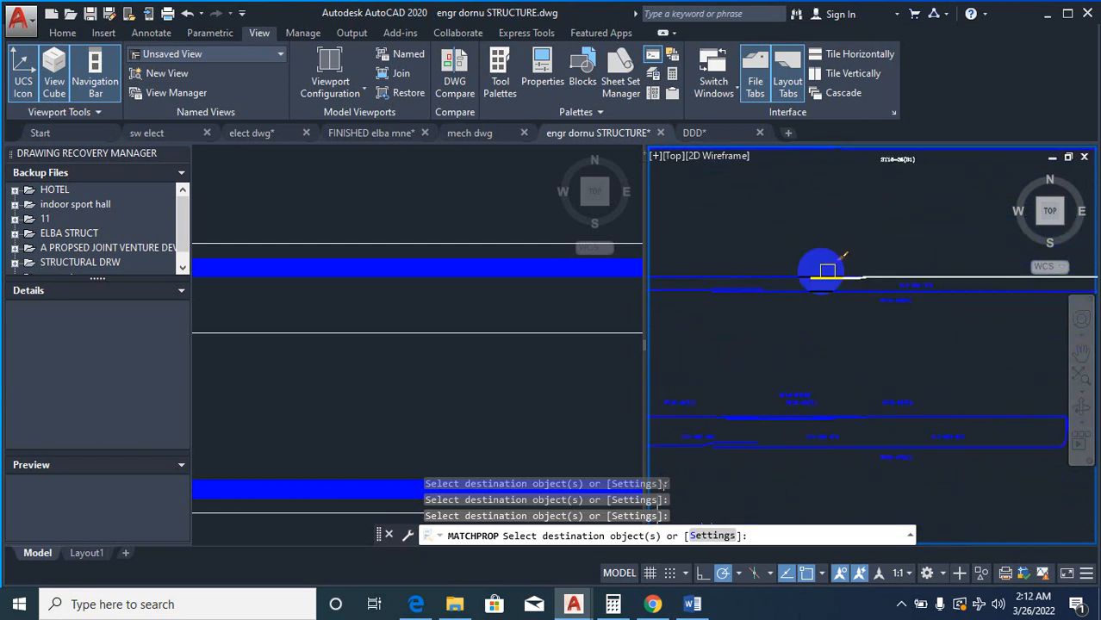
scroll(853, 256, "up", 4)
scroll(827, 285, "down", 3)
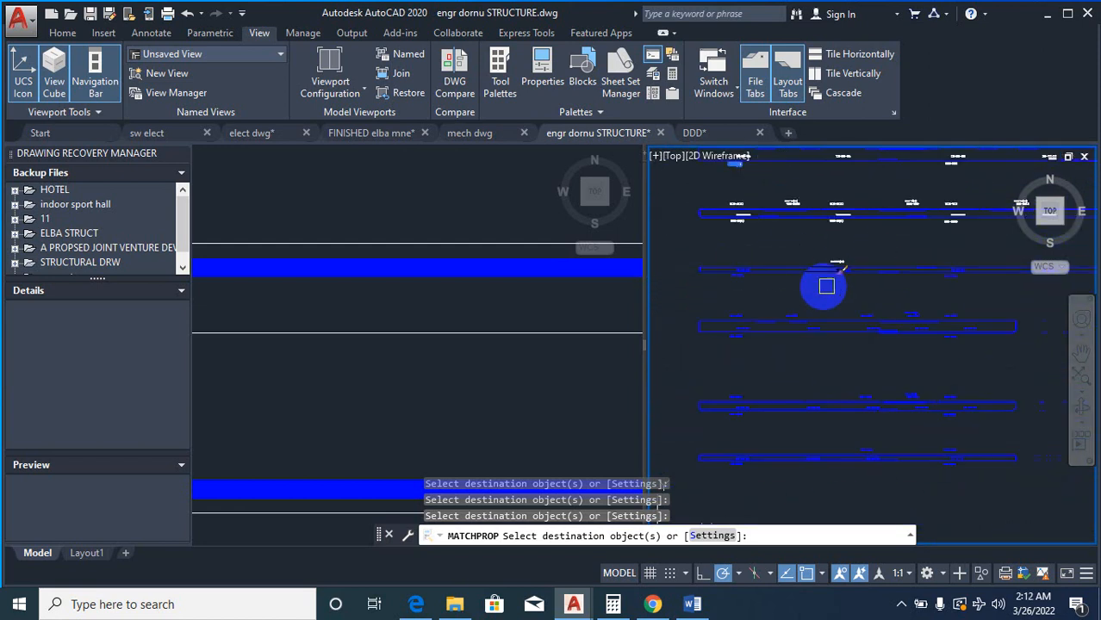
scroll(746, 252, "up", 5)
scroll(676, 305, "down", 3)
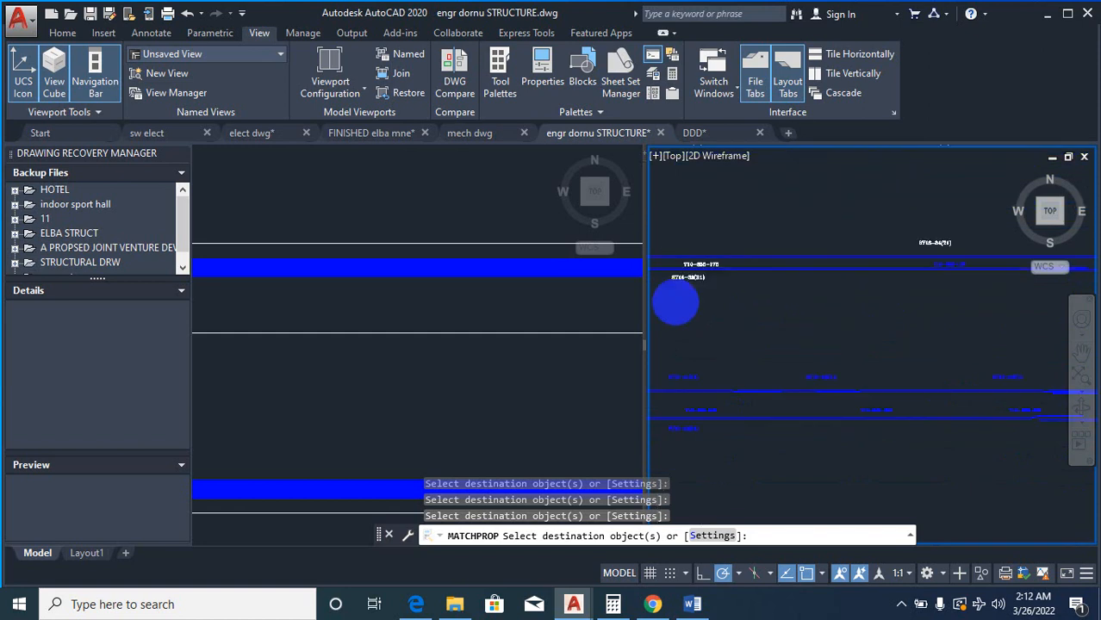
scroll(835, 289, "up", 4)
left_click(829, 267)
scroll(676, 294, "down", 4)
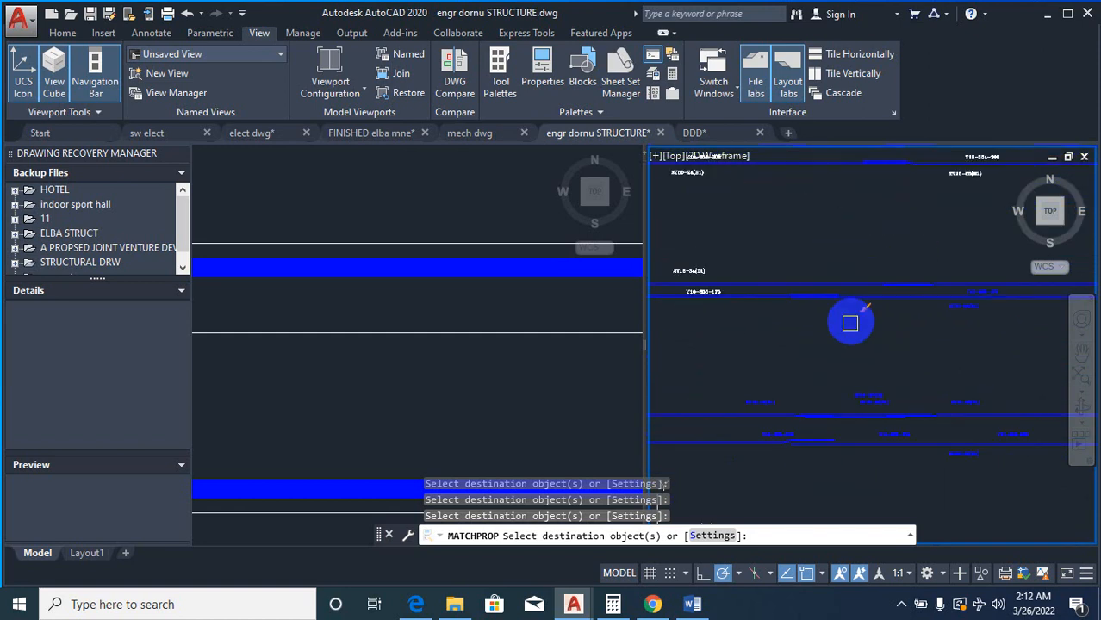
Step: Match the properties onto the remaining Y10-355-175 stirrup labels and the 2Y16-35(B1) label along the left column's third beam
scroll(837, 307, "up", 4)
scroll(706, 314, "down", 3)
scroll(969, 317, "up", 3)
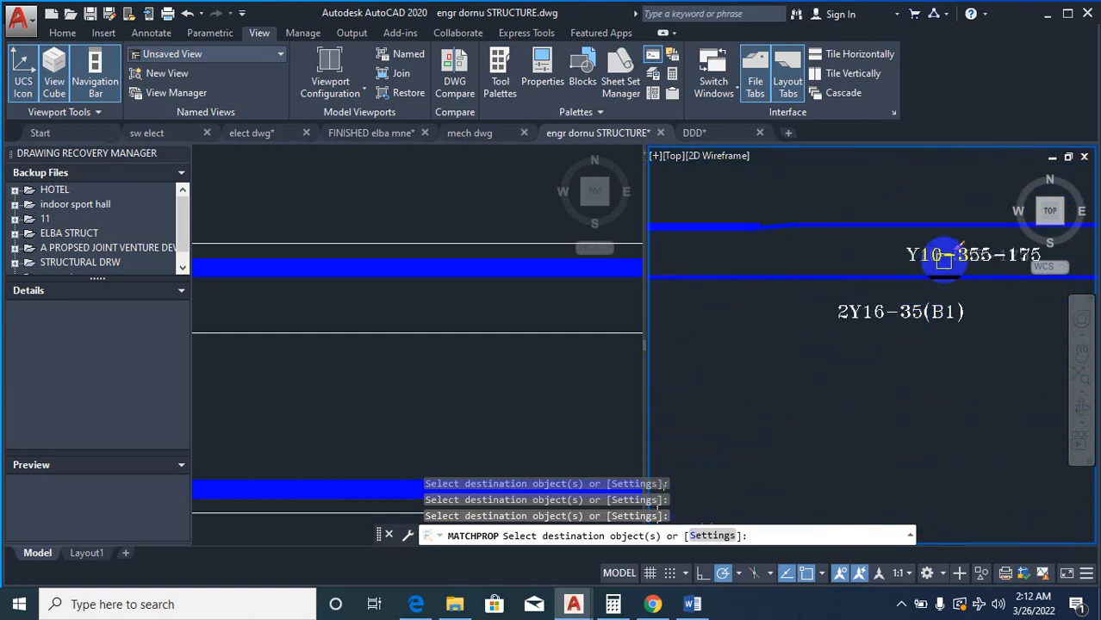
scroll(887, 276, "down", 4)
scroll(923, 281, "up", 3)
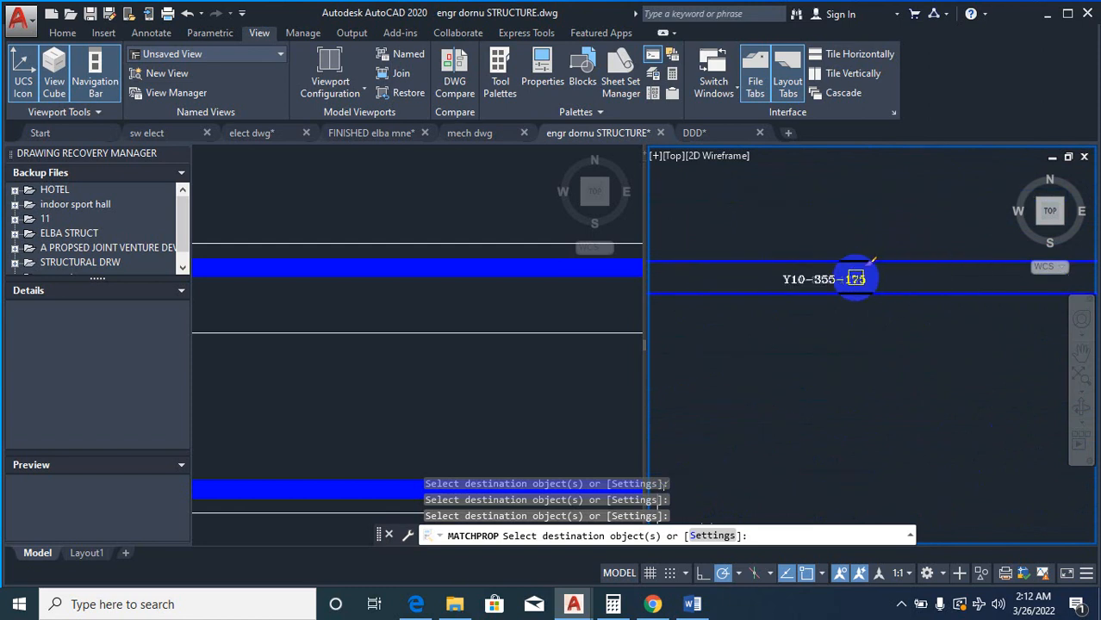
scroll(720, 324, "up", 3)
scroll(842, 311, "down", 3)
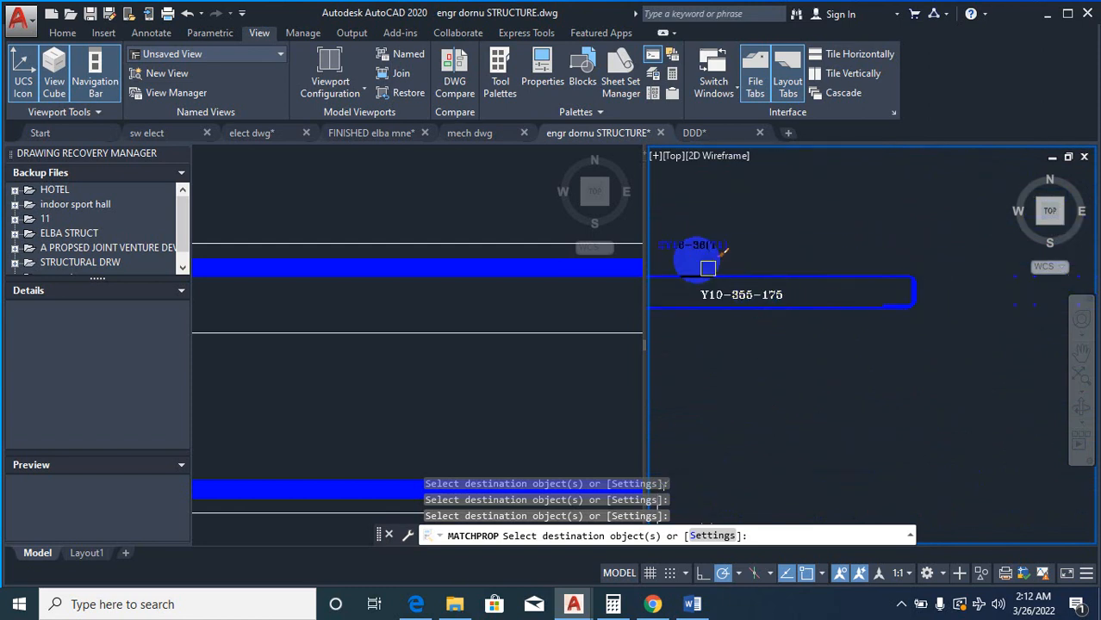
Step: Match the properties onto the top-bar, Y10-355-175 stirrup and bottom-bar labels of the third beam in the neighbouring column
scroll(775, 246, "down", 4)
scroll(978, 253, "up", 2)
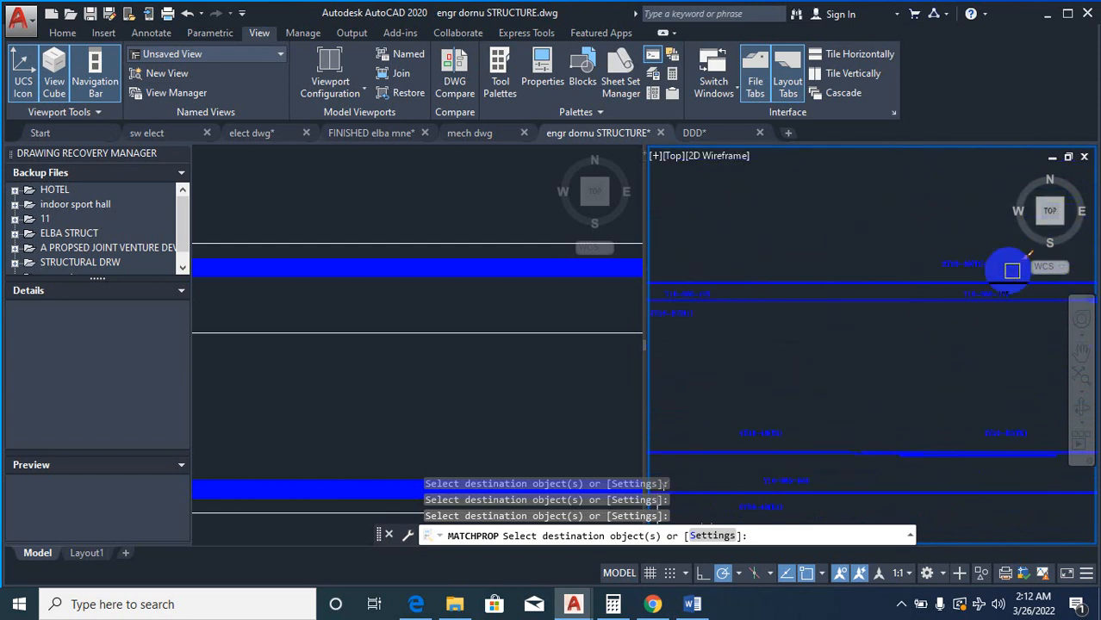
scroll(923, 281, "down", 3)
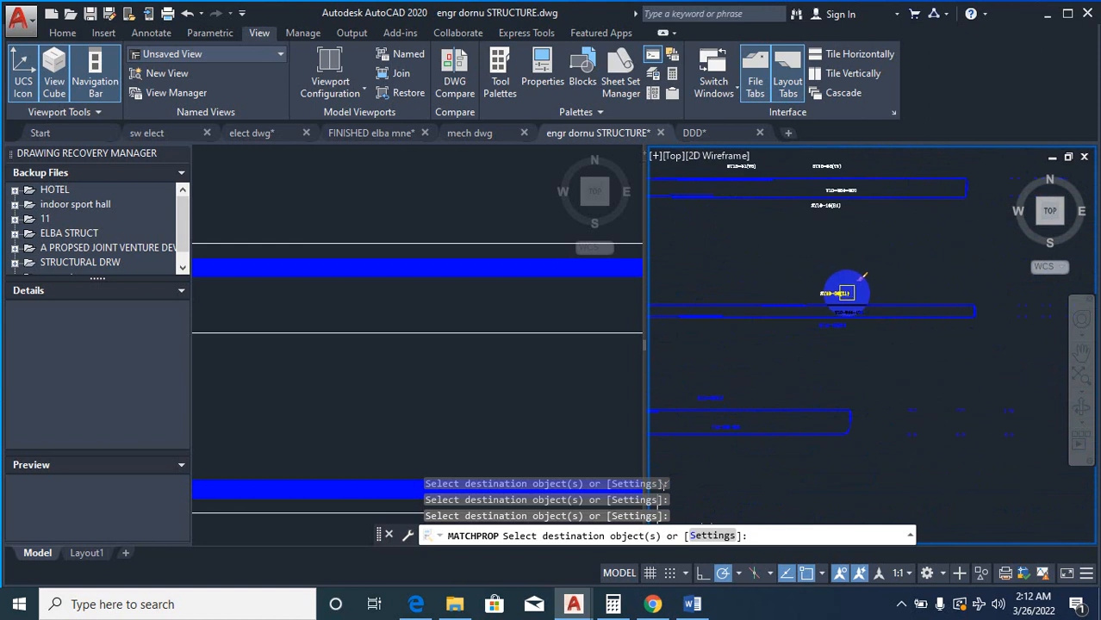
scroll(860, 298, "up", 4)
scroll(922, 302, "down", 3)
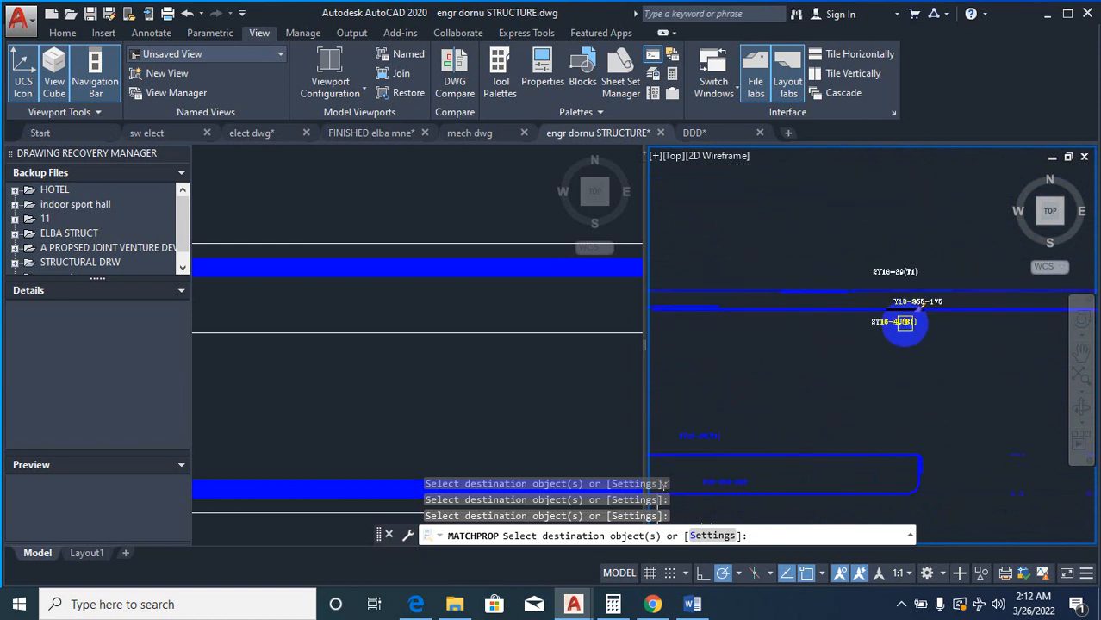
scroll(781, 248, "up", 3)
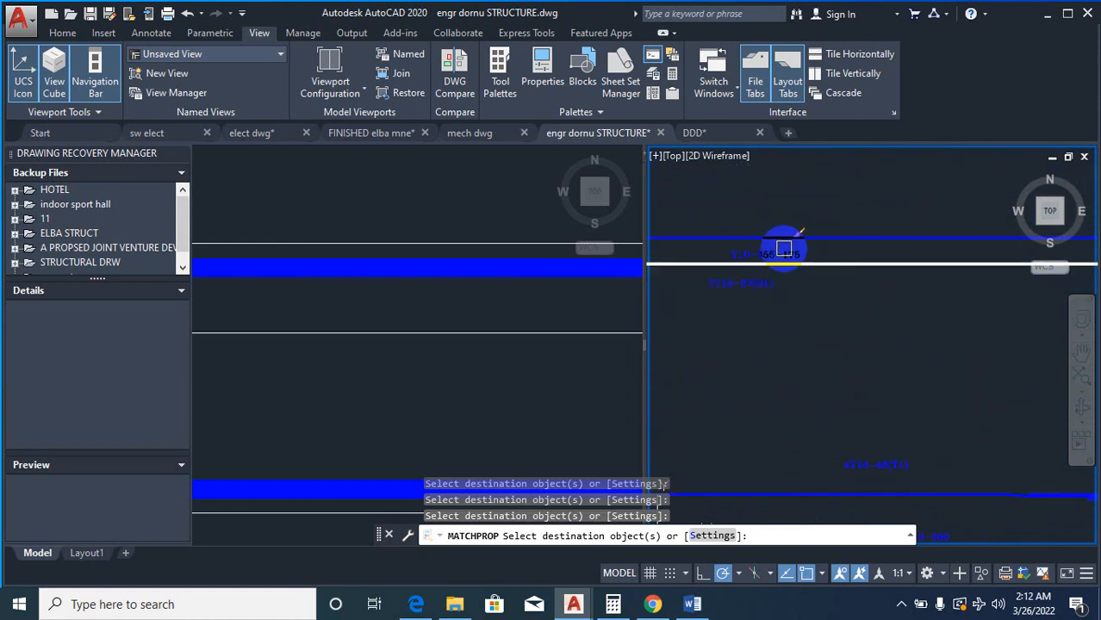
scroll(707, 304, "down", 3)
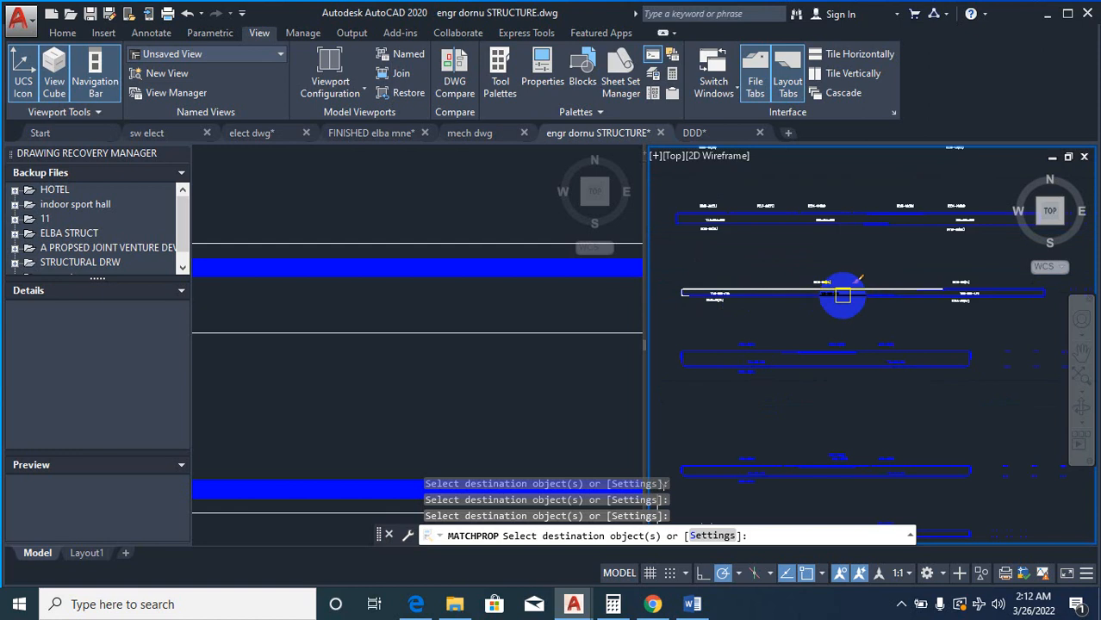
scroll(797, 284, "up", 3)
scroll(797, 276, "down", 3)
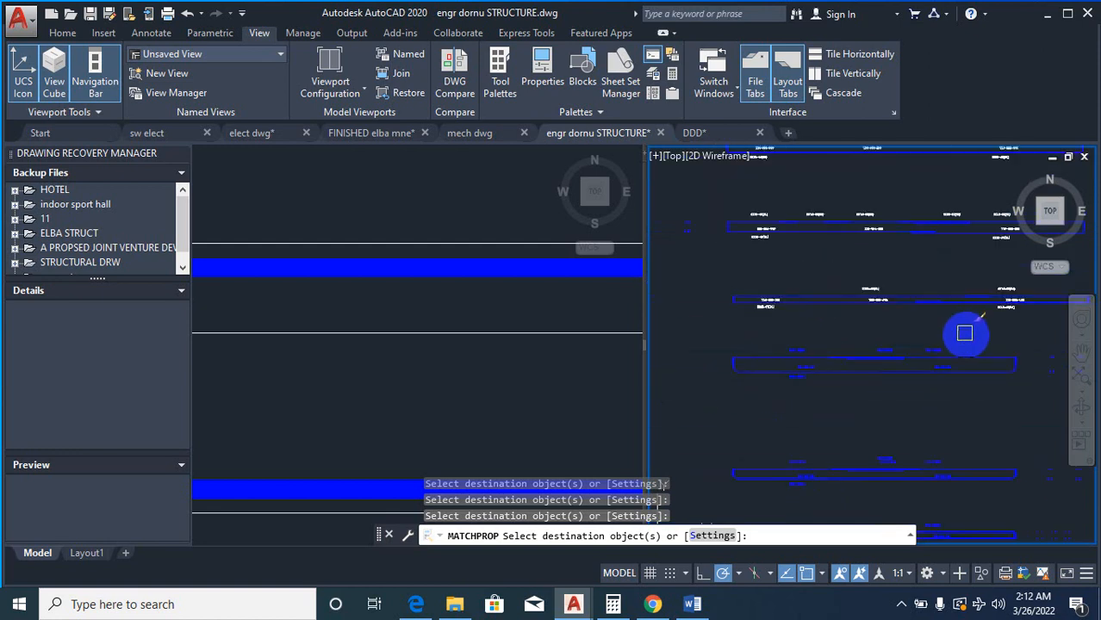
Step: Match the properties onto the neighbouring column's fourth-beam top-bar labels, its stirrup labels including Y10-353-300, and its 2Y50-49(B1) label
left_click(934, 332)
scroll(921, 334, "down", 3)
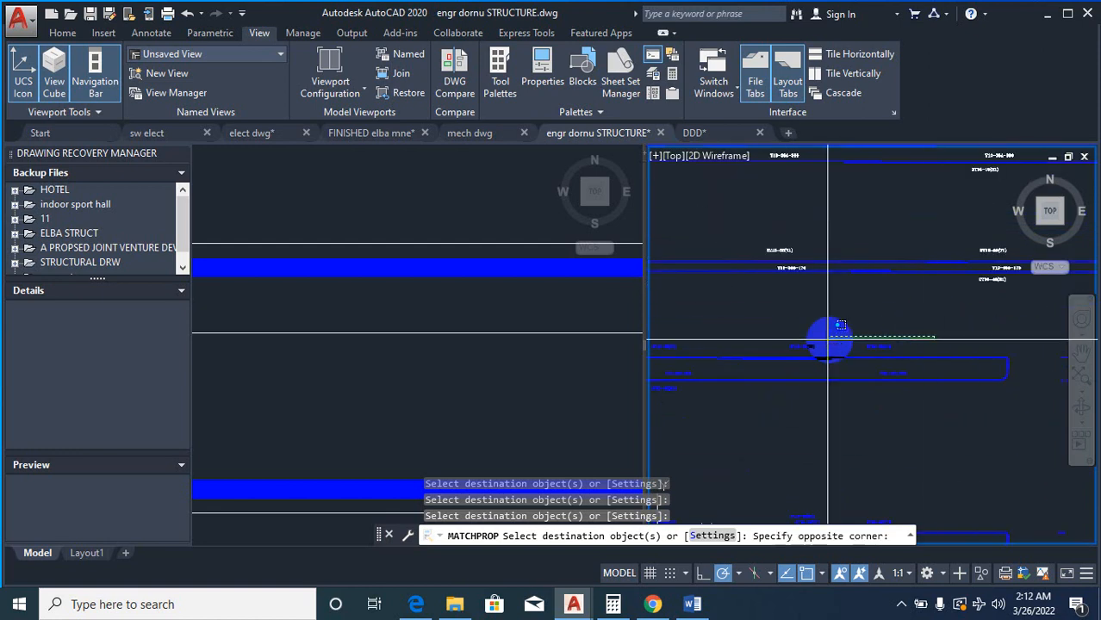
scroll(715, 334, "up", 2)
scroll(909, 331, "up", 3)
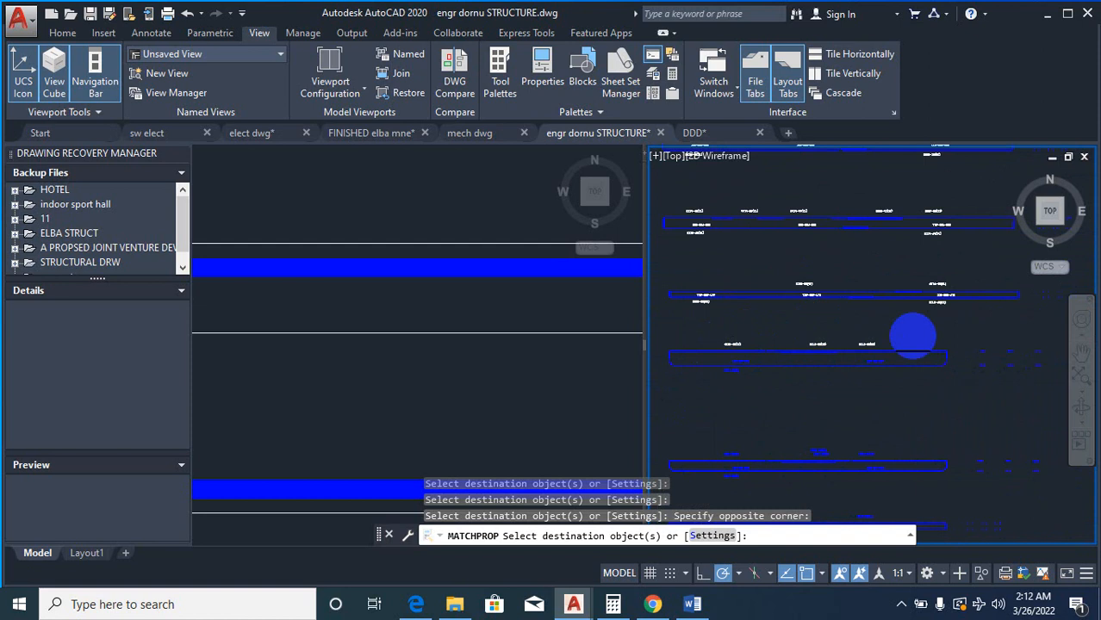
left_click(879, 349)
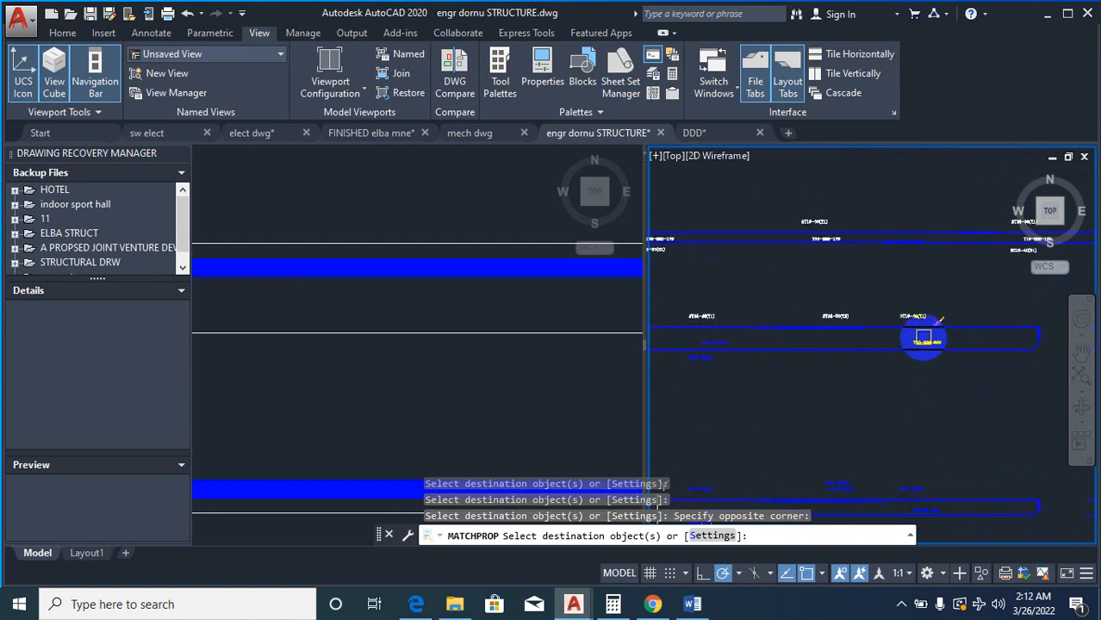
left_click(923, 337)
scroll(702, 338, "up", 4)
left_click(696, 342)
left_click(698, 386)
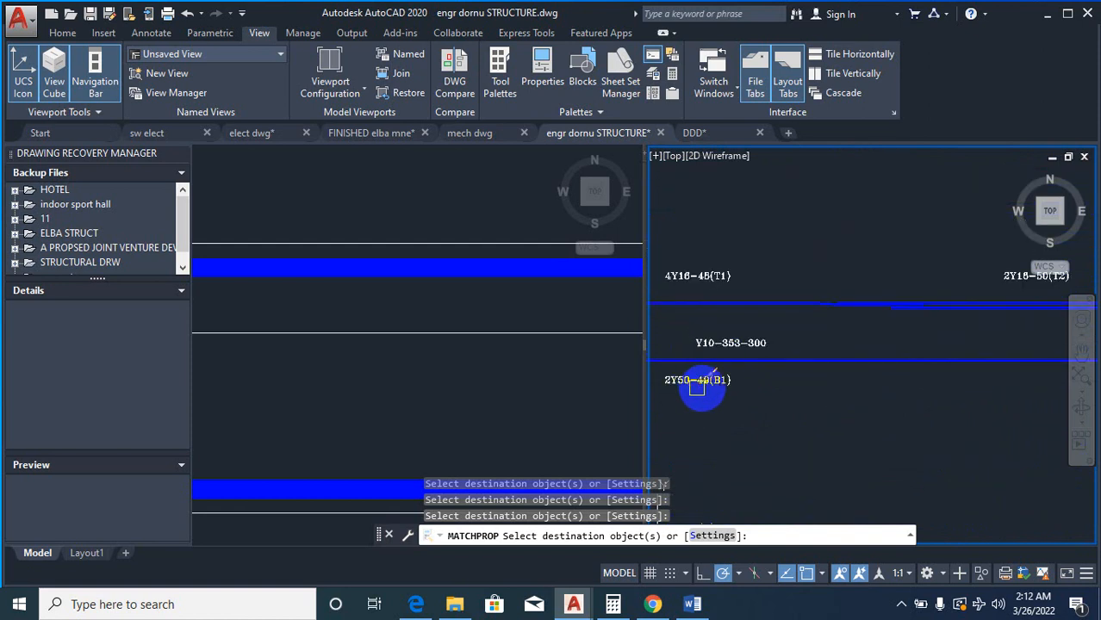
Step: Match the properties onto the top-bar labels above the fourth beam in the left column and end the matching
scroll(1025, 336, "down", 5)
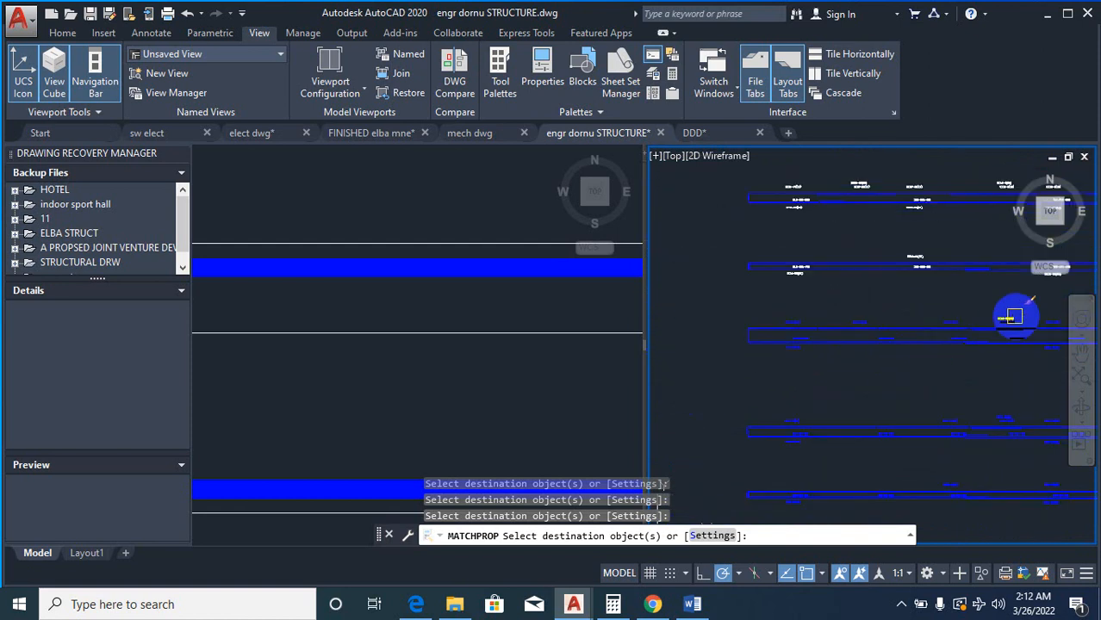
left_click(1044, 304)
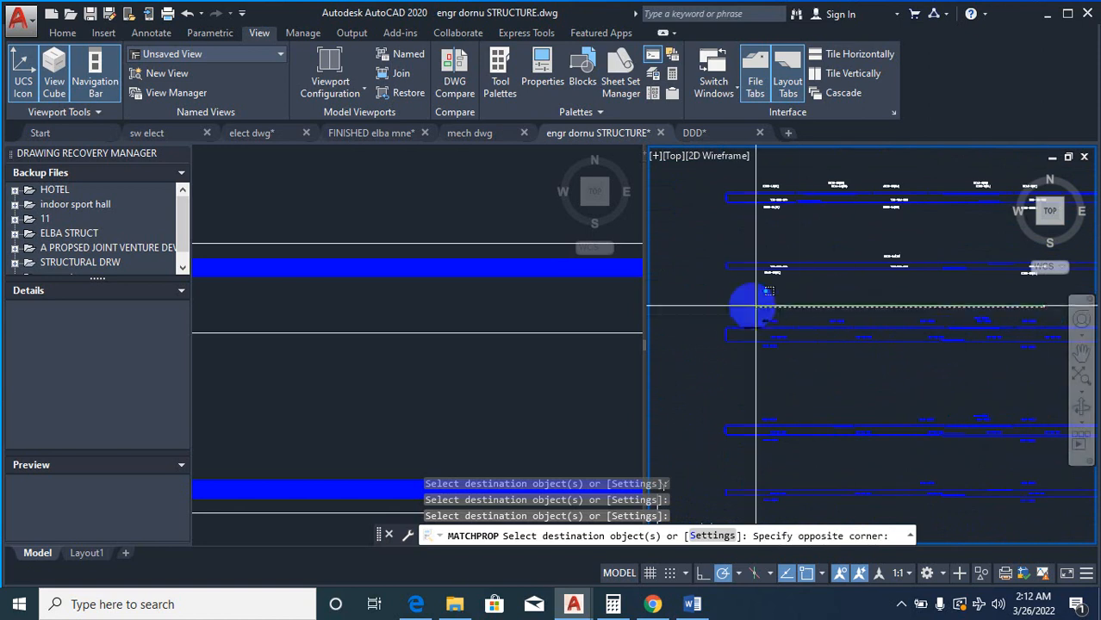
left_click(763, 304)
scroll(810, 344, "down", 4)
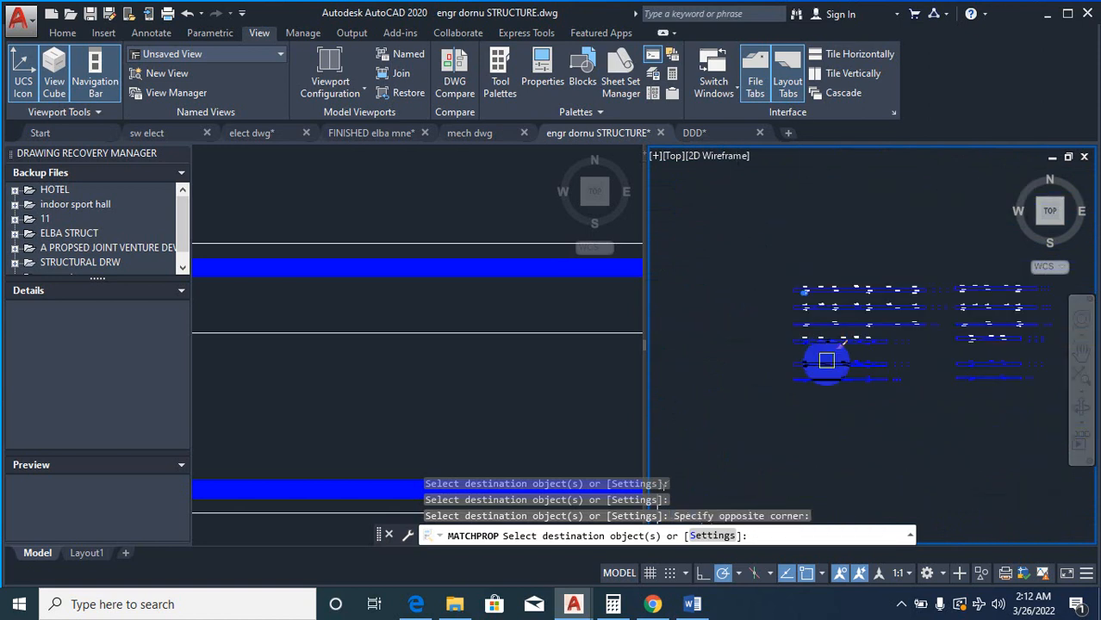
key("Escape")
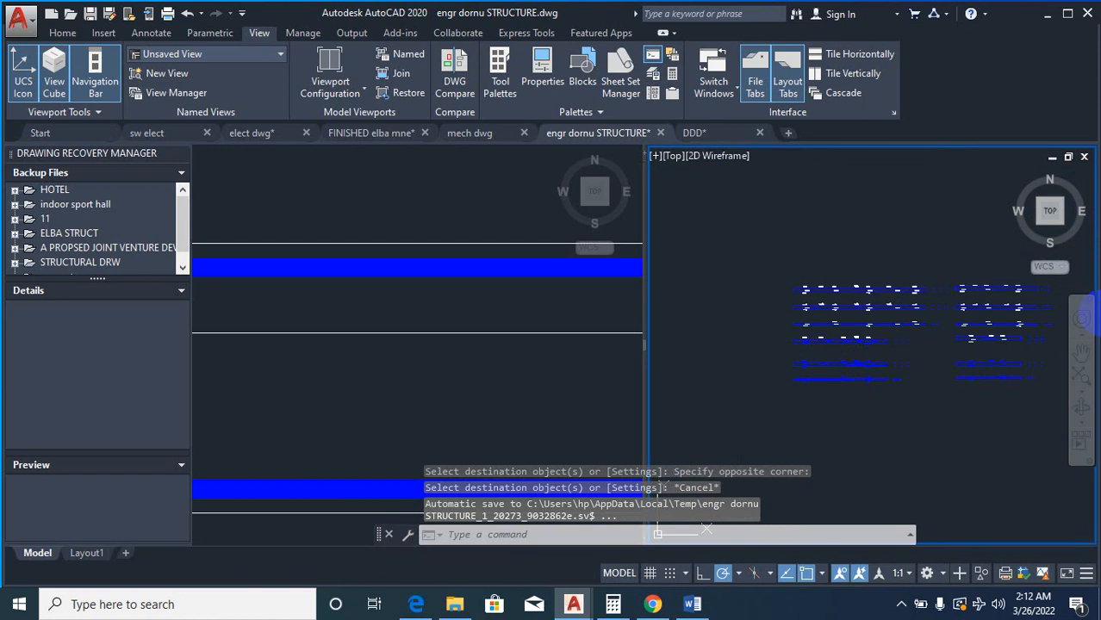
key("Escape")
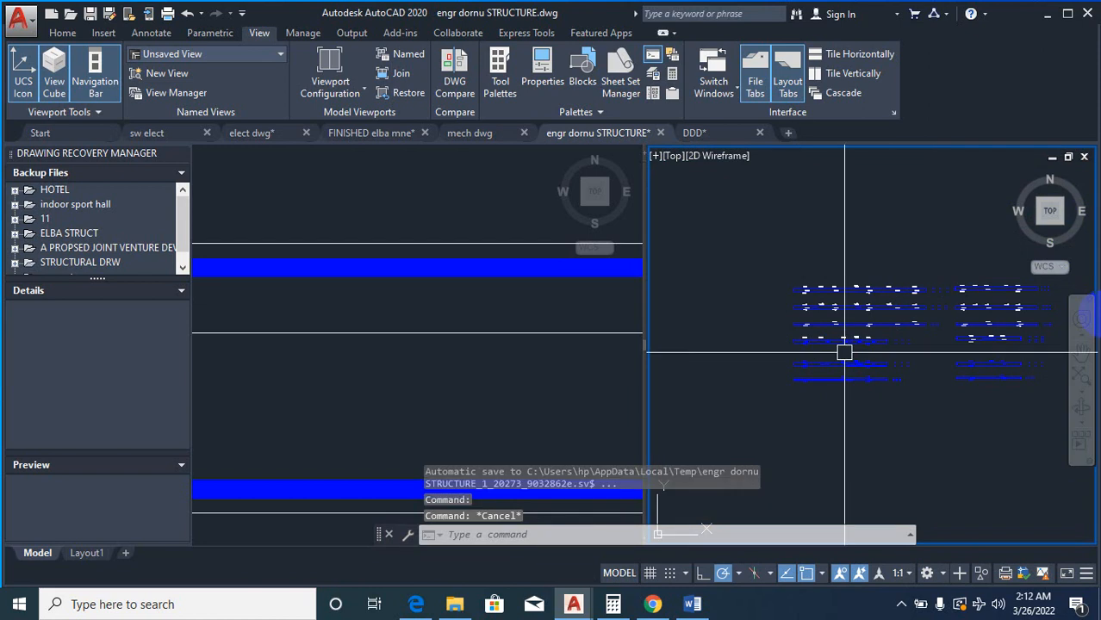
Step: Turn on all the drawing's layers with the LAYON command
type("LAYON")
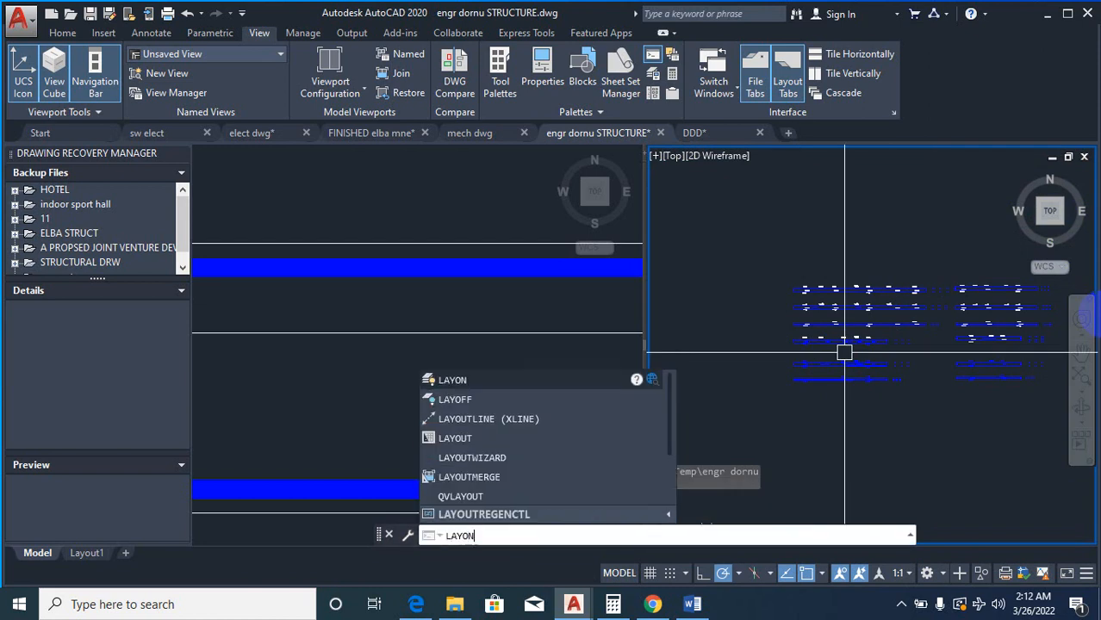
key("Return")
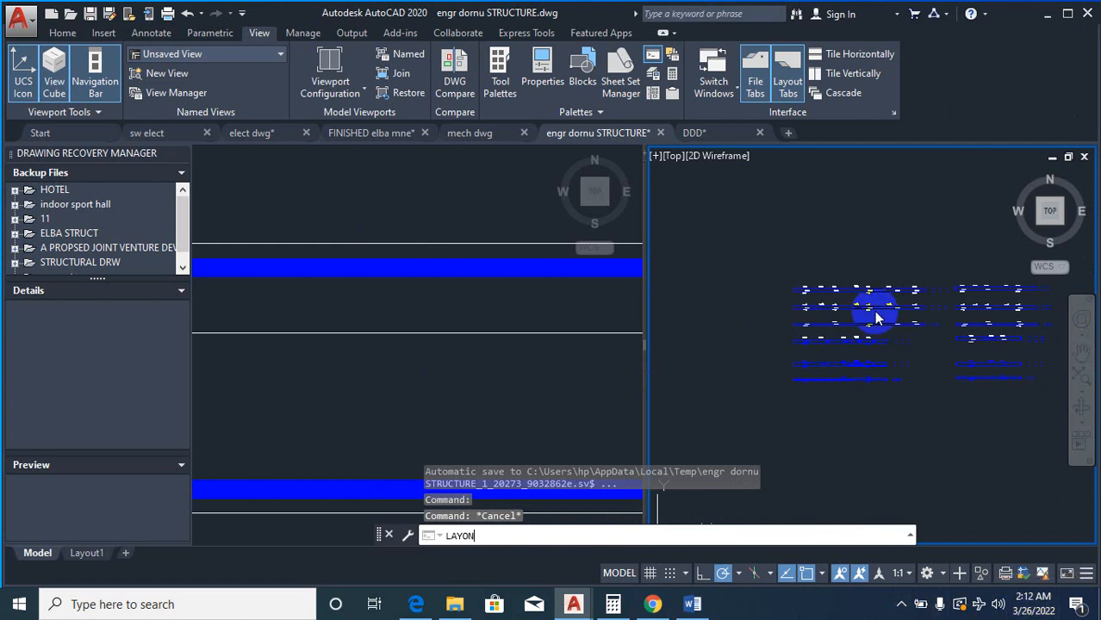
key("Return")
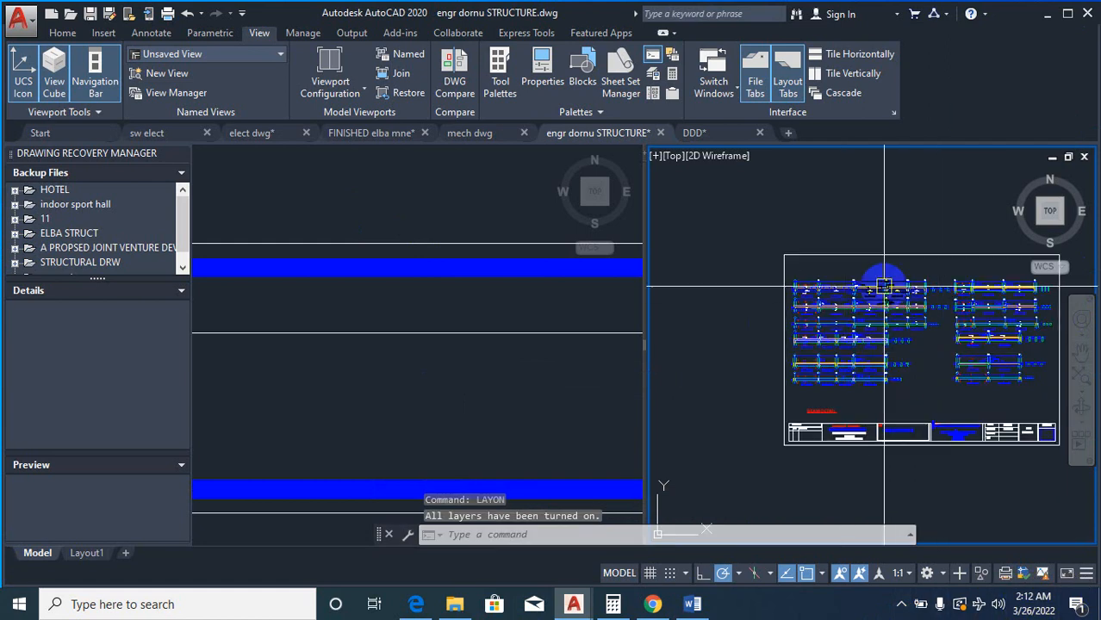
Step: Match the properties of the reference beam's 4600 dimension onto the span dimension above beam 1B1 (230x600)
scroll(671, 259, "up", 8)
scroll(810, 345, "down", 5)
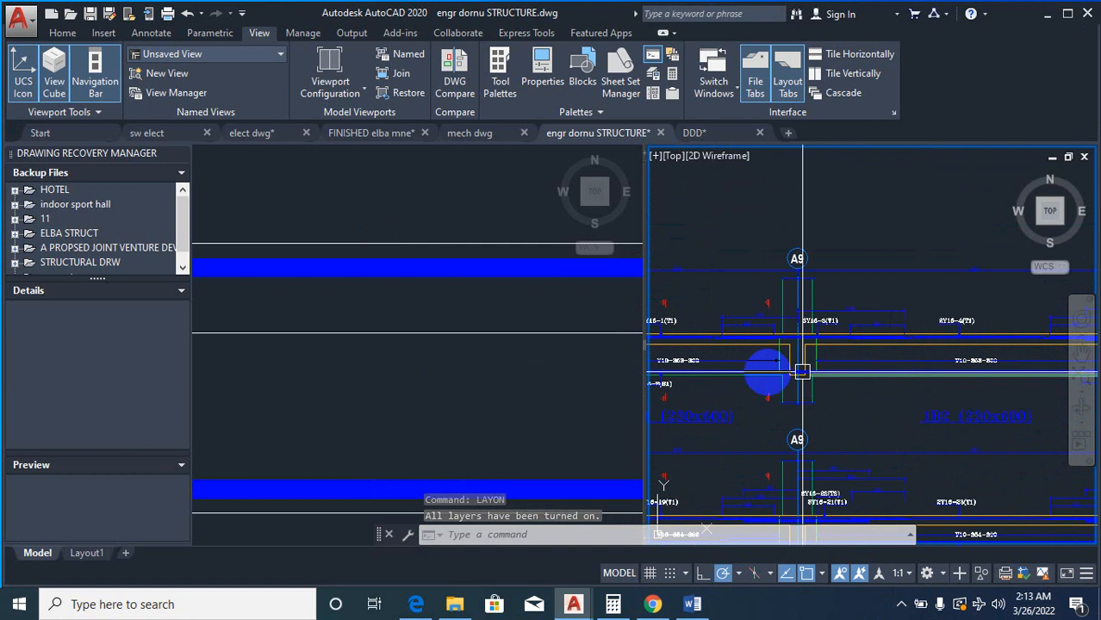
scroll(696, 252, "up", 2)
scroll(771, 228, "up", 3)
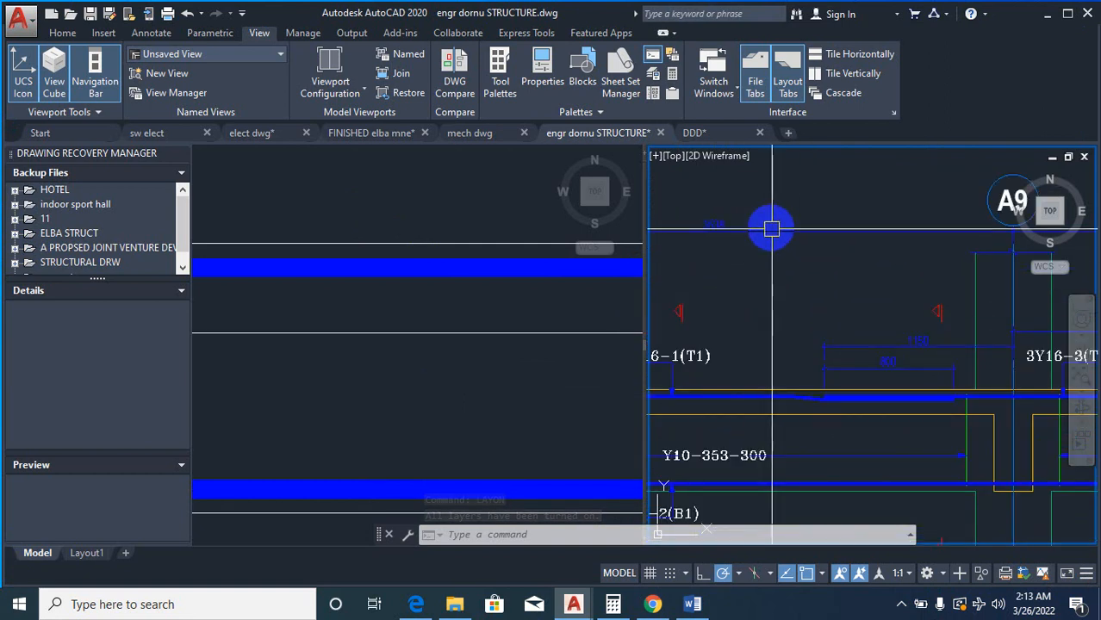
scroll(740, 256, "down", 2)
left_click(435, 306)
scroll(435, 306, "down", 2)
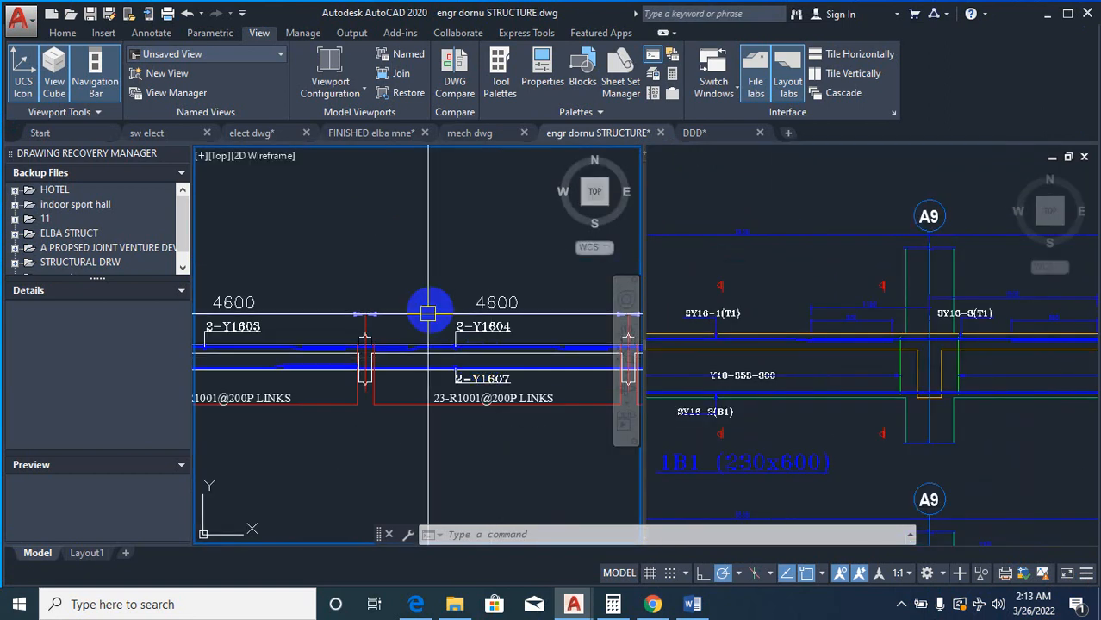
scroll(499, 315, "up", 5)
type("M")
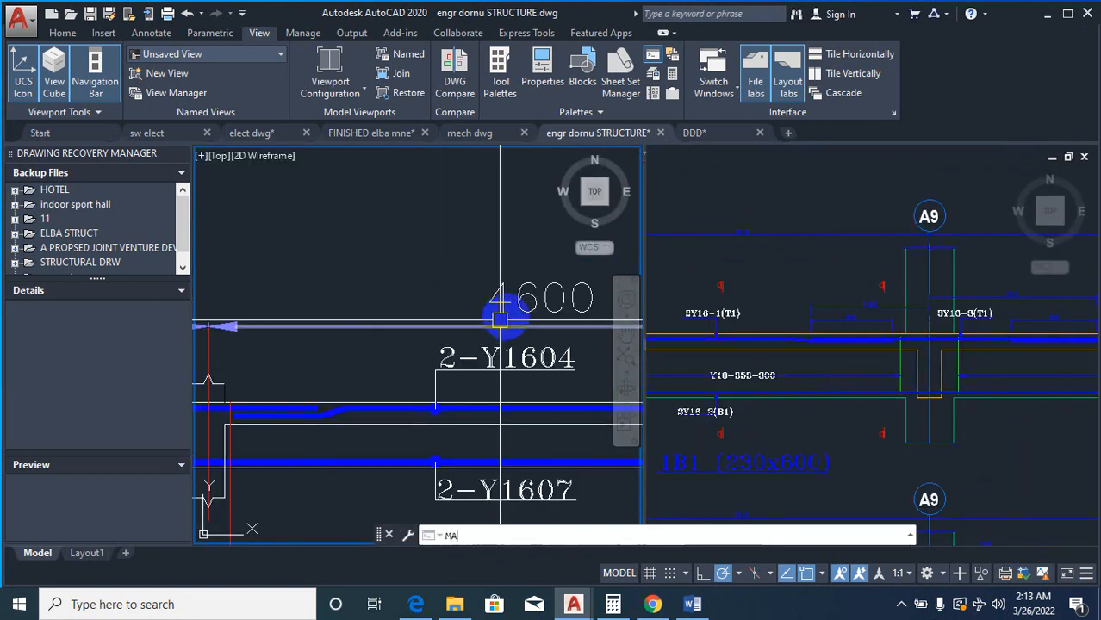
type("A")
key("Return")
left_click(527, 299)
left_click(815, 281)
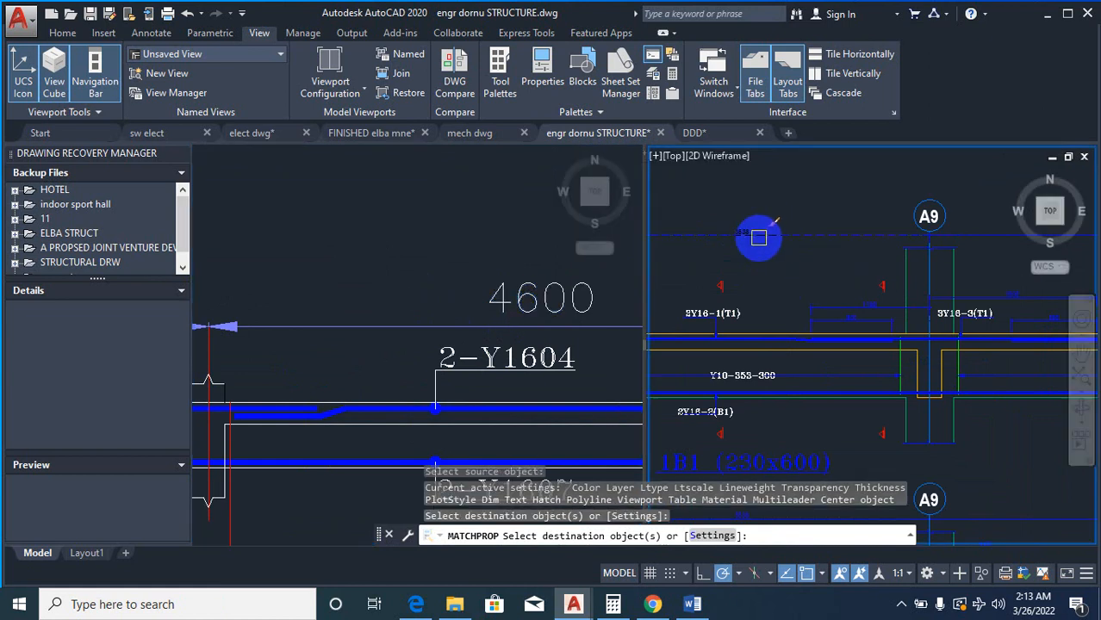
scroll(758, 238, "up", 4)
scroll(799, 236, "down", 3)
scroll(825, 248, "up", 4)
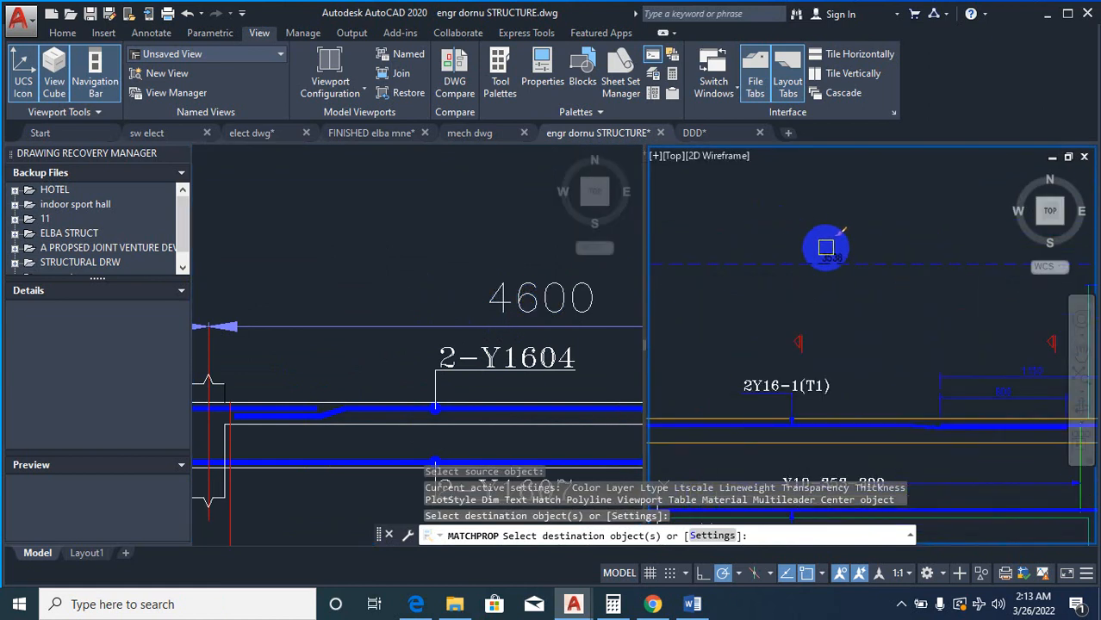
scroll(827, 253, "up", 3)
scroll(840, 278, "down", 4)
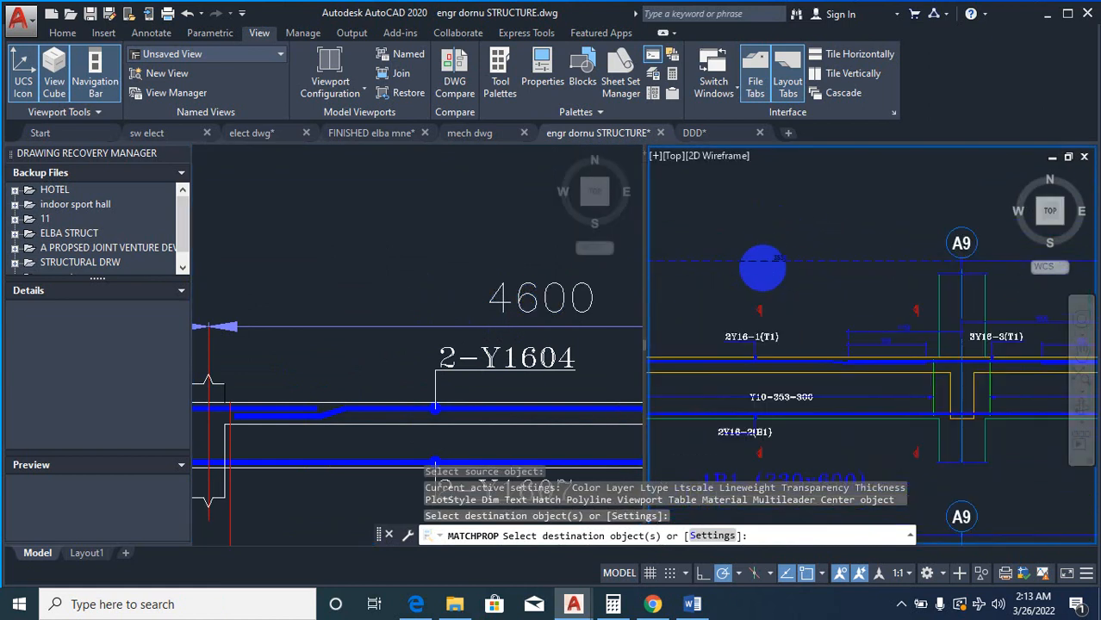
key("Escape")
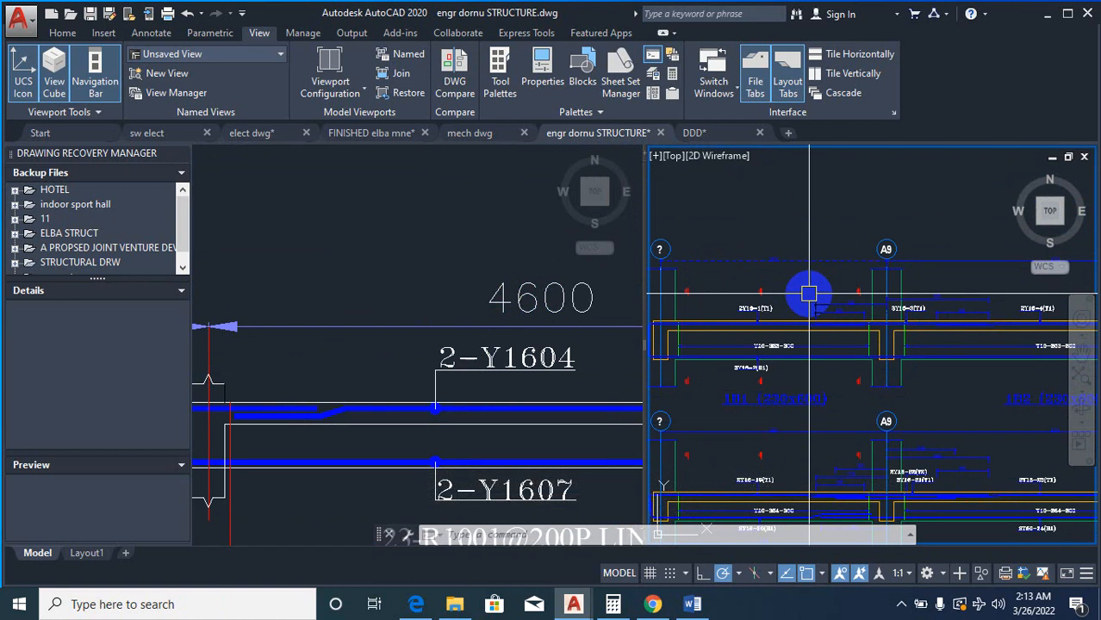
Step: Isolate the Dimension Line layer with LAYISO, using the span dimension above the uppermost beam's second span
left_click(465, 353)
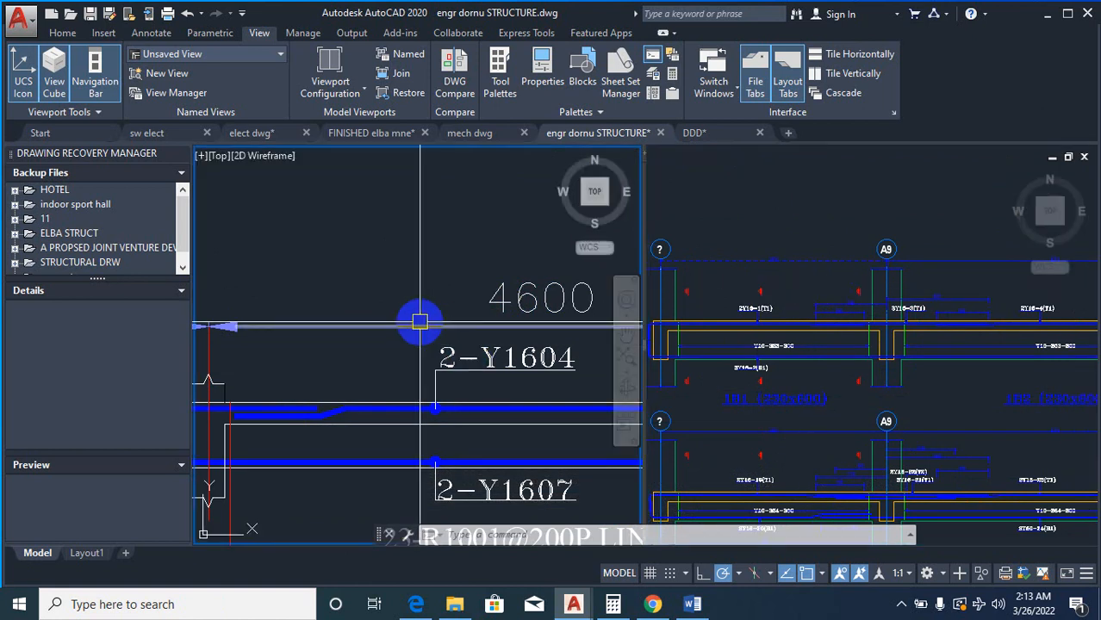
left_click(821, 305)
scroll(761, 239, "up", 3)
scroll(752, 260, "down", 6)
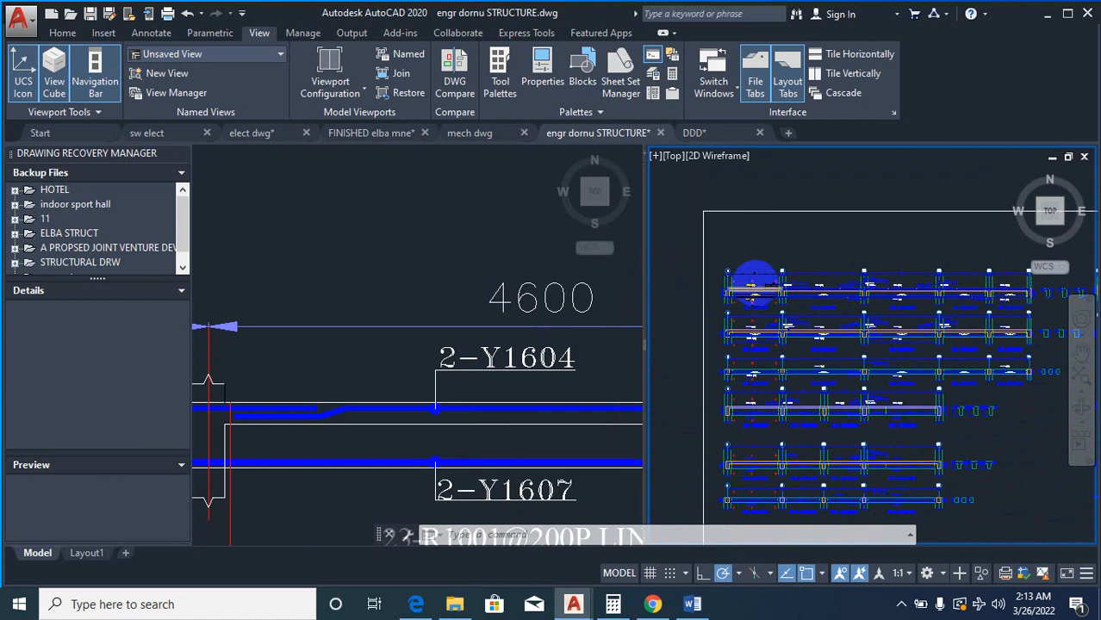
scroll(763, 280, "up", 5)
type("LAYISO")
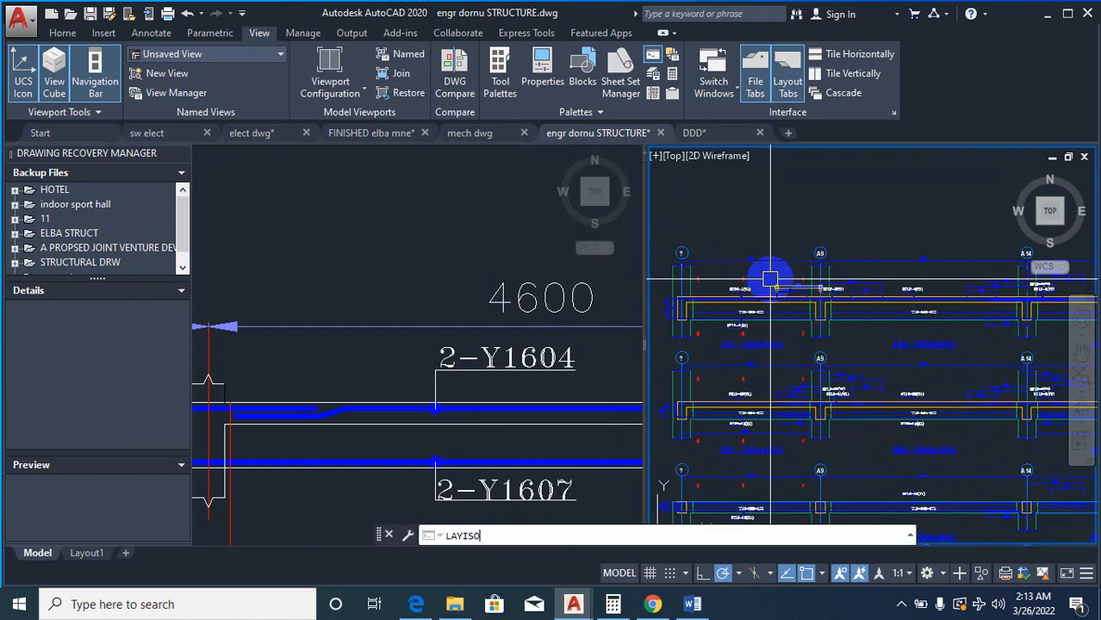
key("Return")
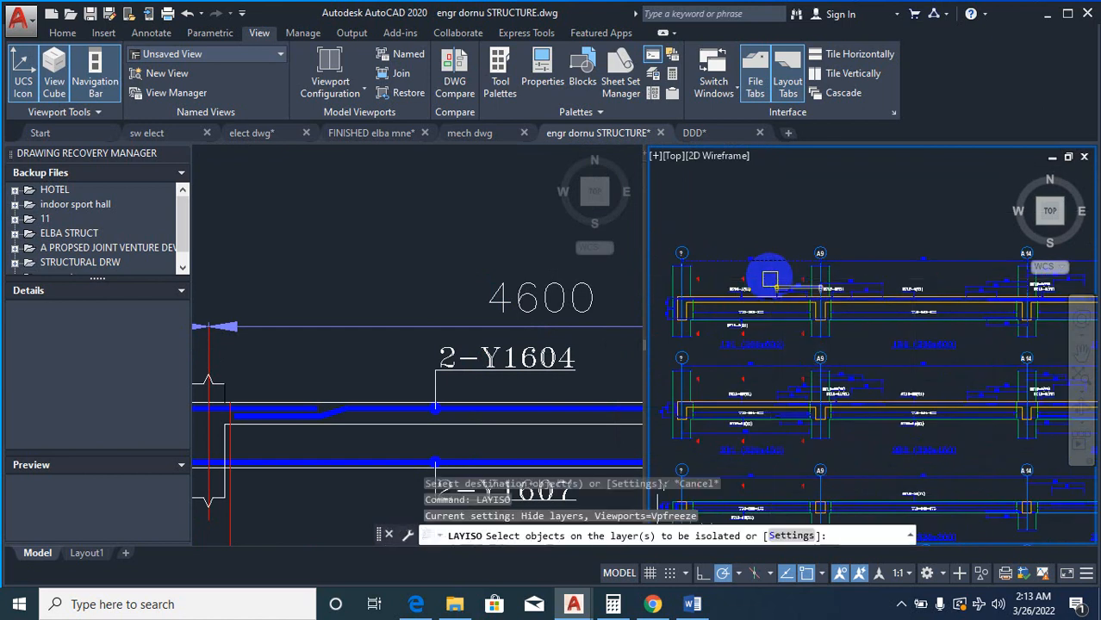
left_click(859, 263)
right_click(857, 209)
left_click(879, 221)
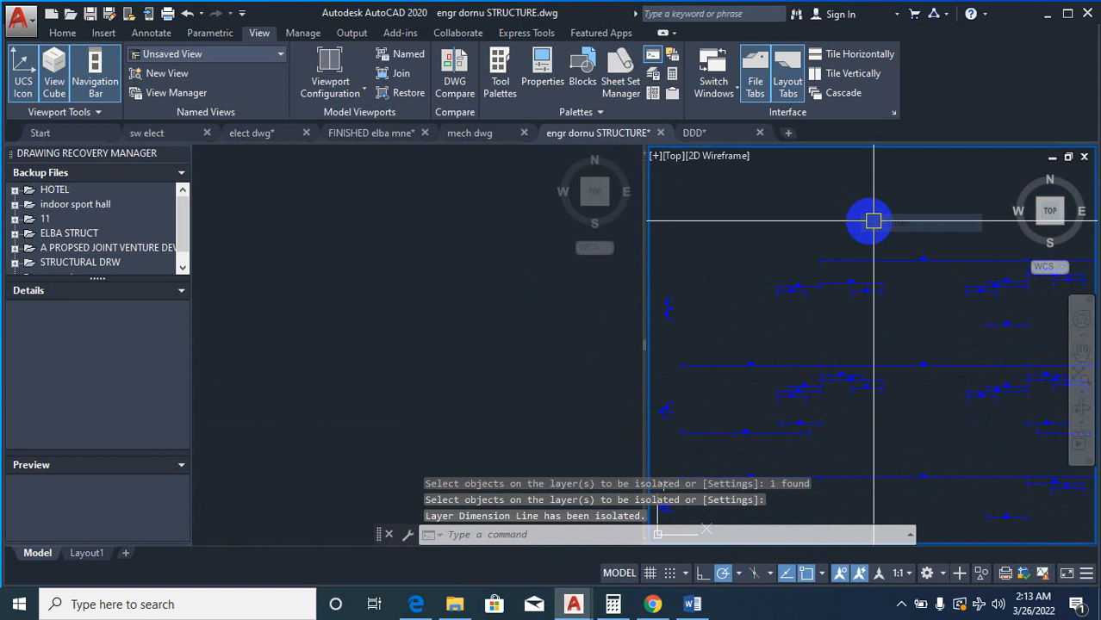
scroll(808, 286, "down", 3)
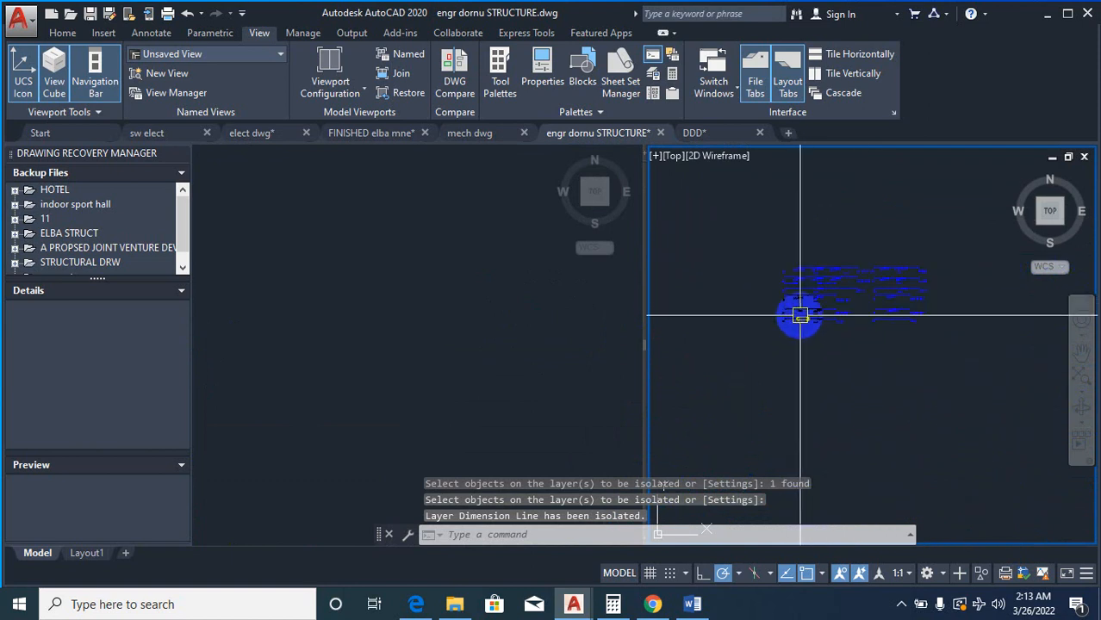
Step: Explode all the dimensions on the isolated Dimension Line layer of the beam detail drawing
type("x")
key("Return")
left_click(752, 246)
left_click(931, 342)
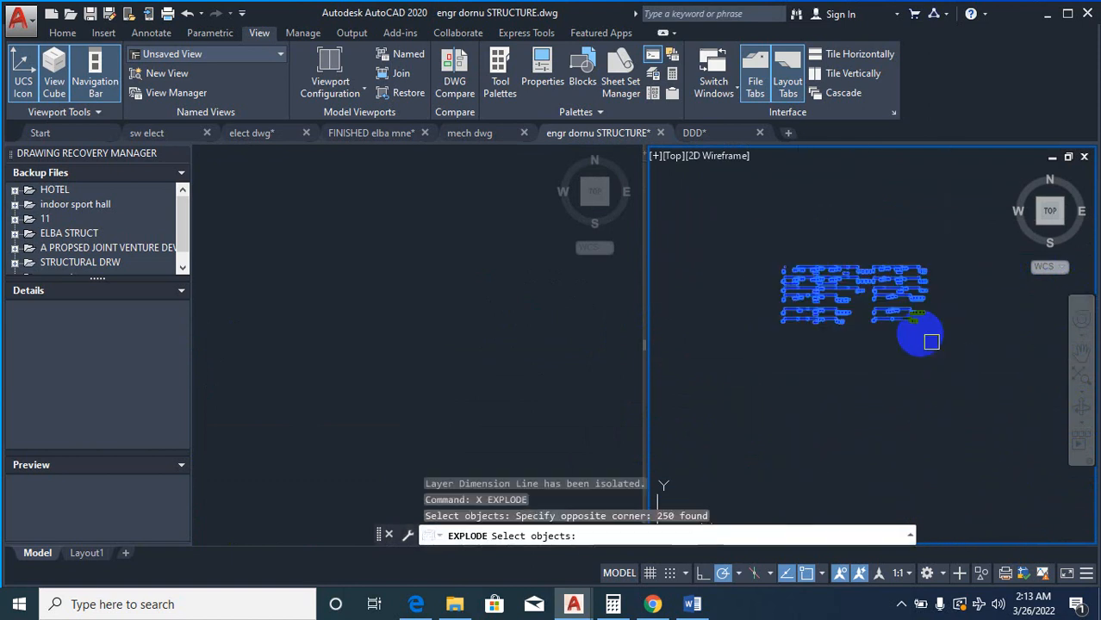
right_click(900, 316)
key("Escape")
key("Escape")
key("Escape")
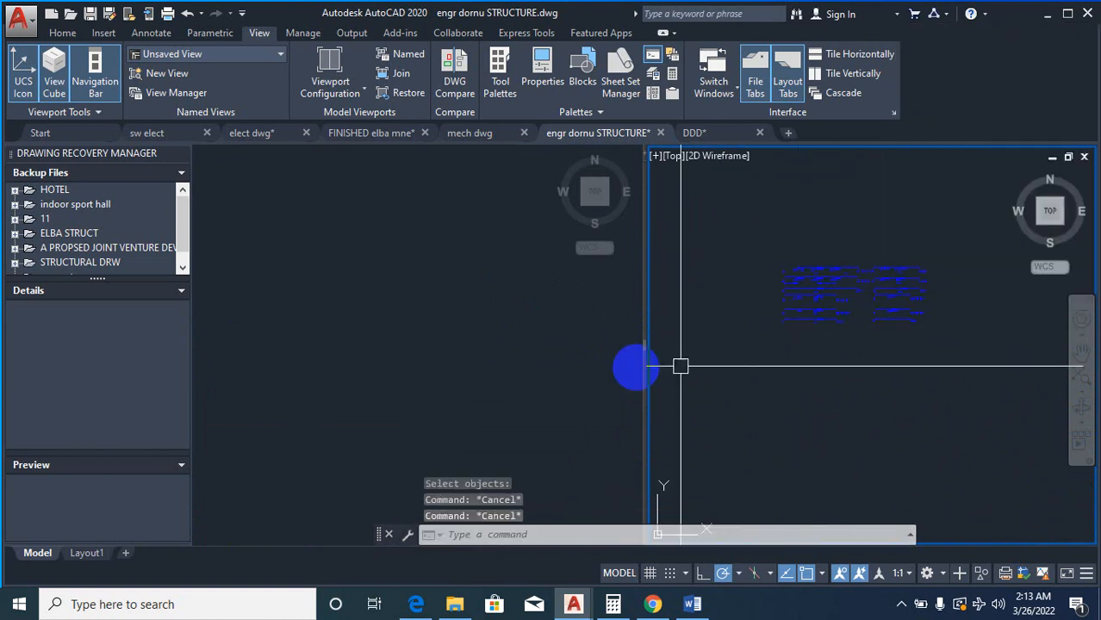
Step: Turn on all the drawing's layers with the LAYON command and leave nothing selected
left_click(518, 369)
type("LAY")
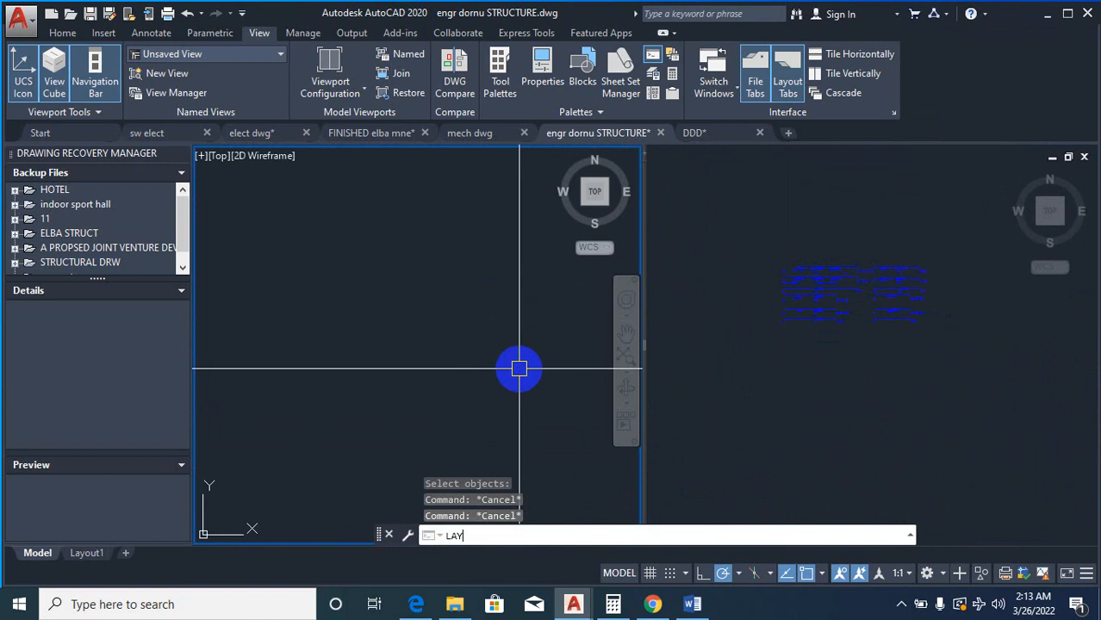
type("ON")
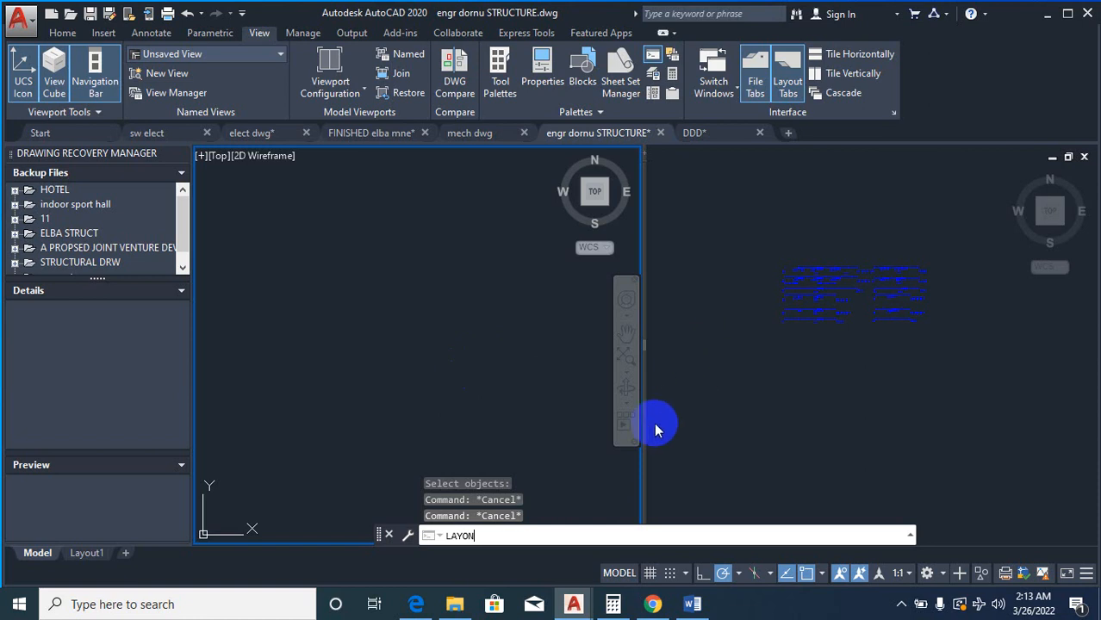
key("Return")
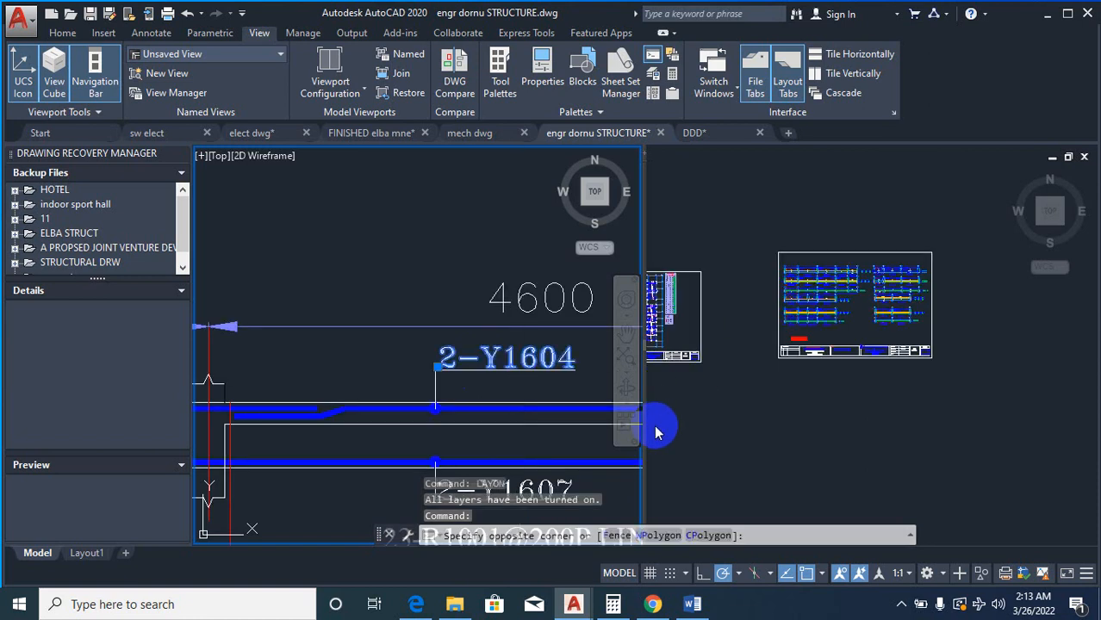
left_click(463, 388)
key("Escape")
key("Escape")
key("Escape")
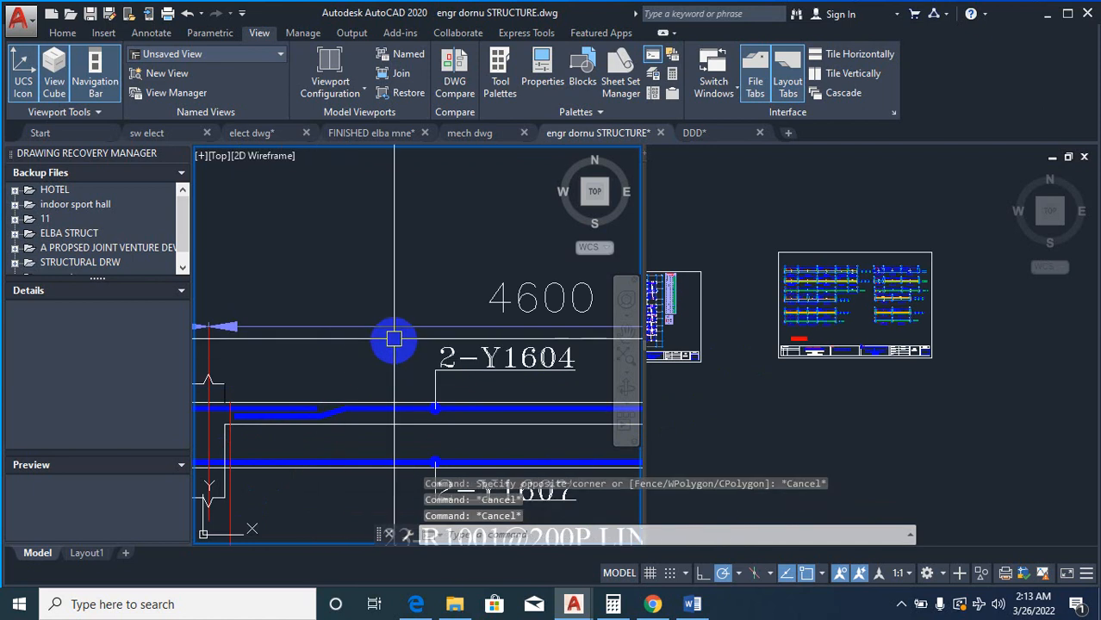
Step: Match the properties of the reference beam's 4600 dimension text onto the exploded span dimension text above the uppermost beam's first span
scroll(297, 353, "down", 2)
scroll(390, 337, "up", 2)
type("ma")
key("Return")
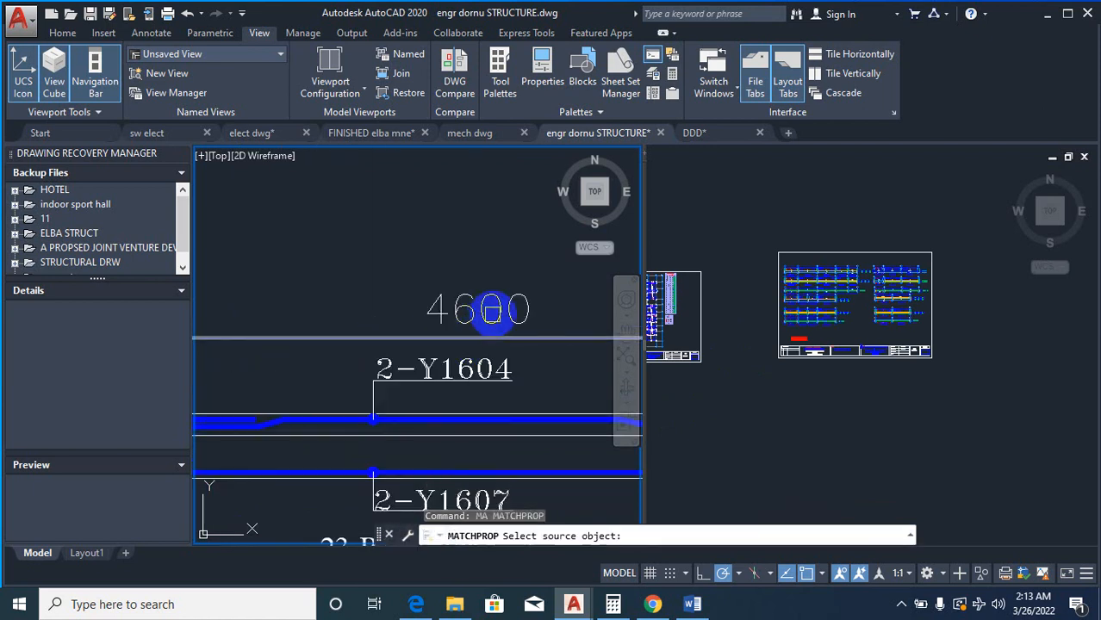
left_click(491, 308)
left_click(801, 264)
scroll(801, 264, "up", 6)
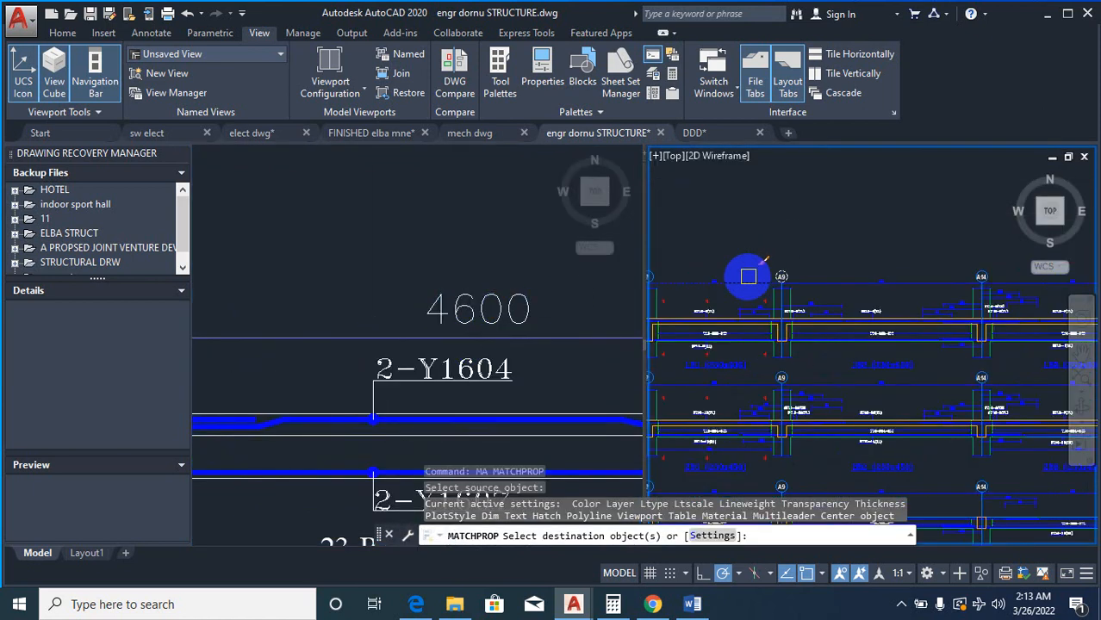
scroll(712, 279, "up", 3)
left_click(748, 250)
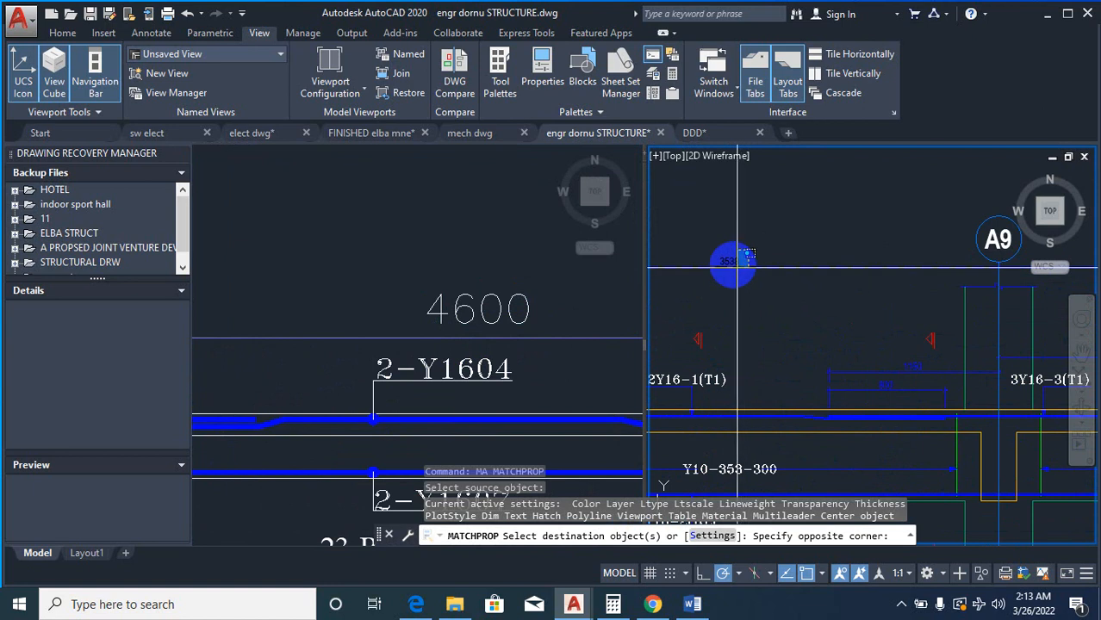
scroll(715, 259, "down", 5)
scroll(844, 287, "up", 2)
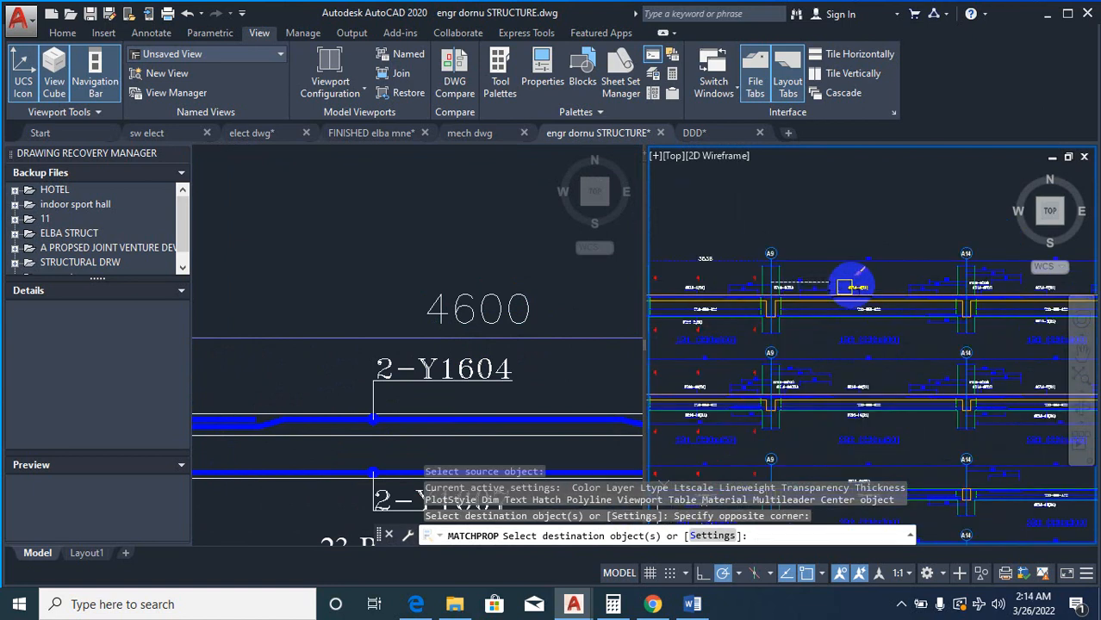
scroll(865, 271, "up", 3)
key("Escape")
key("Escape")
key("Escape")
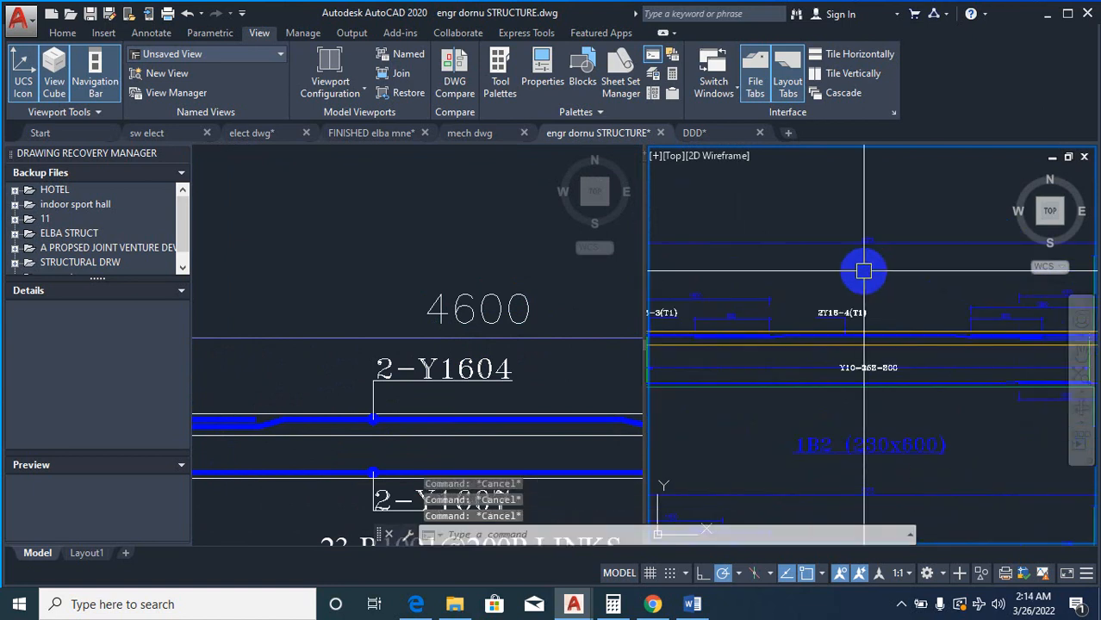
Step: Isolate the Dimension Line layer with LAYISO, using the exploded dimension text and line above beam 1B2 (230x600)
type("LAYISO")
key("Return")
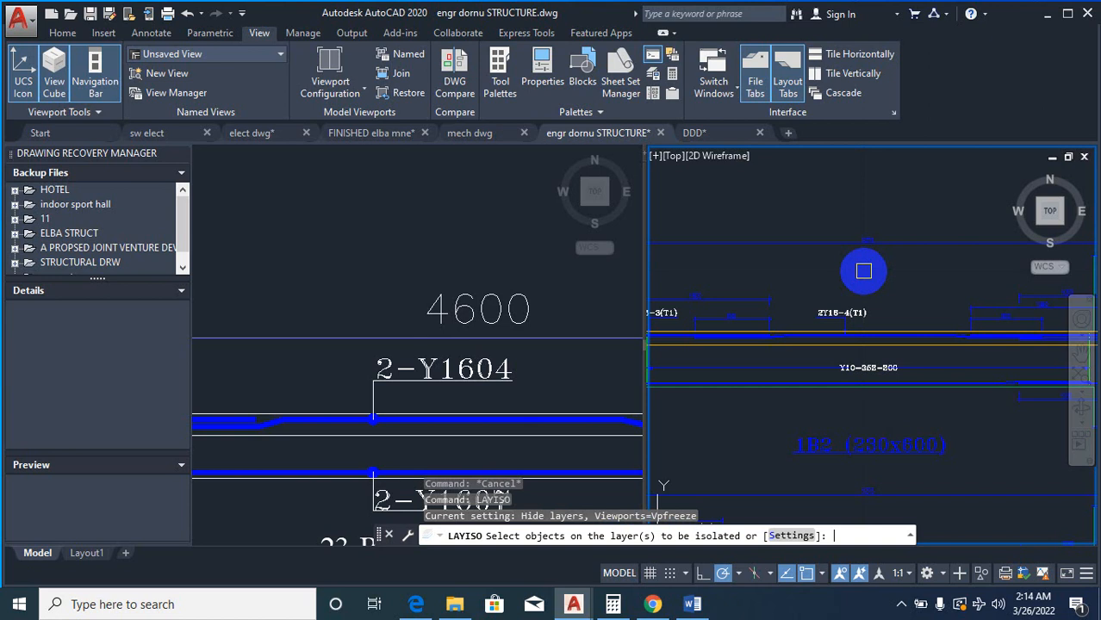
scroll(877, 239, "up", 3)
left_click(904, 244)
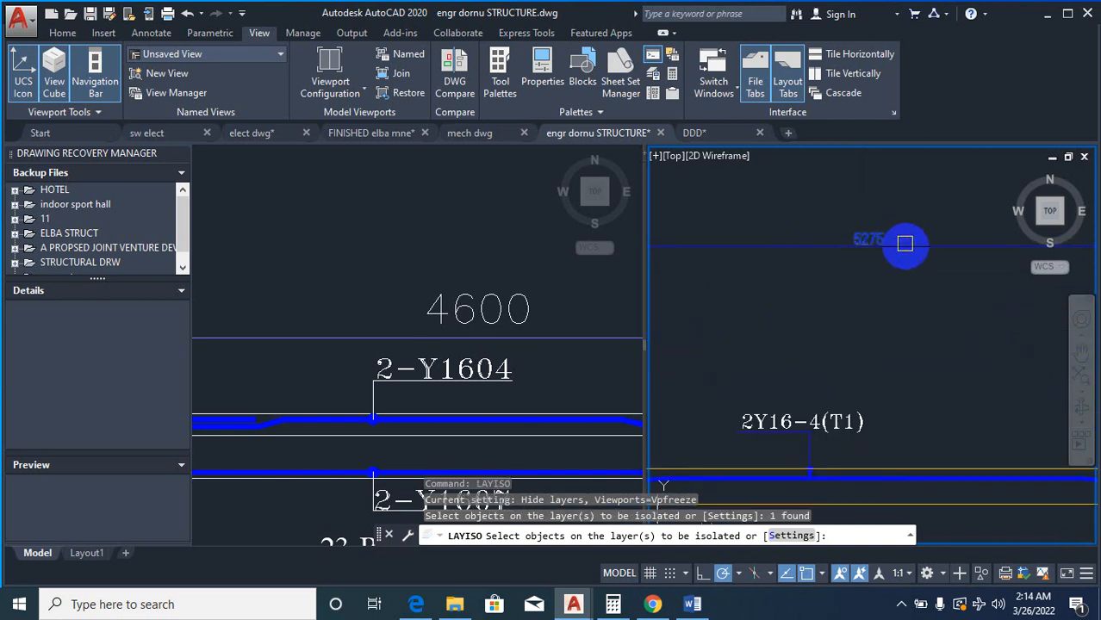
left_click(909, 244)
right_click(915, 216)
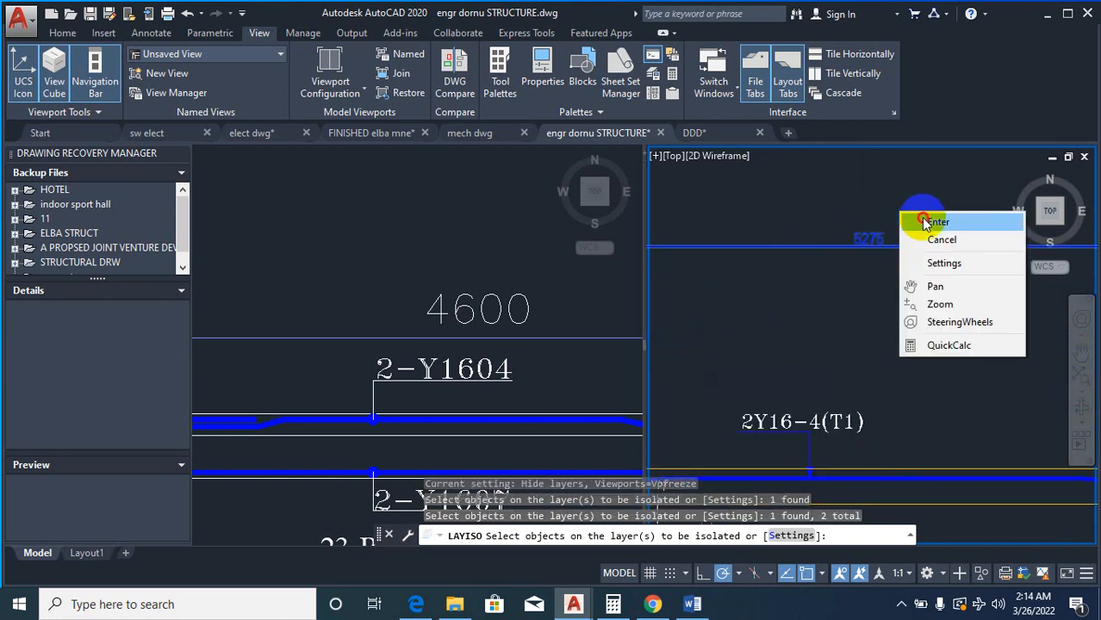
left_click(935, 223)
scroll(877, 238, "down", 4)
left_click(483, 363)
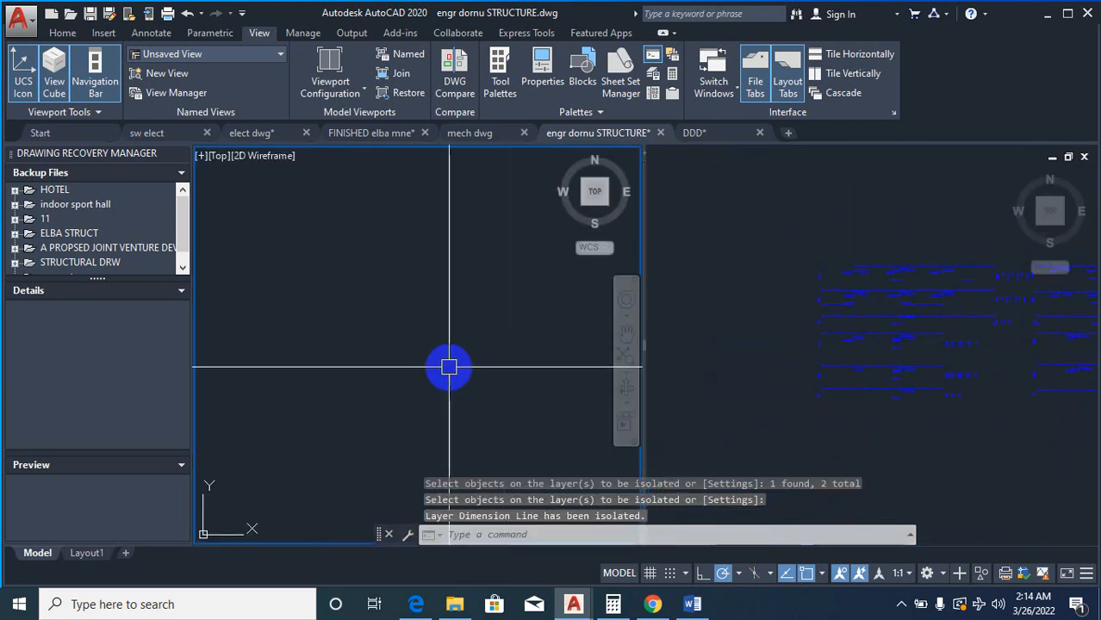
left_click(781, 388)
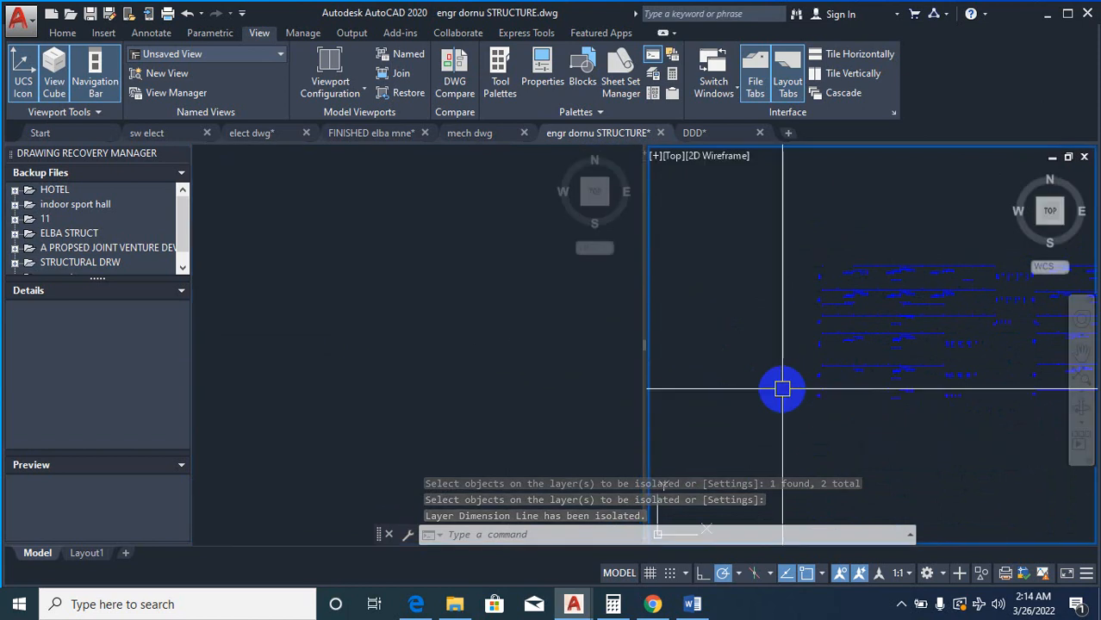
Step: Turn all the layers back on to bring back the reference beams
type("LAYONM")
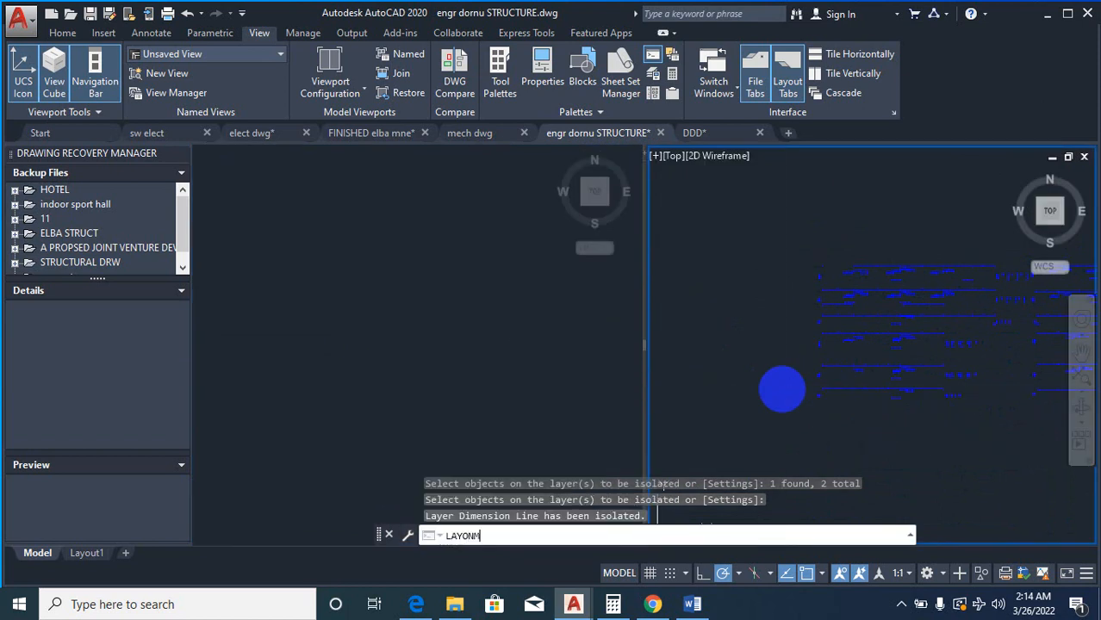
key("Return")
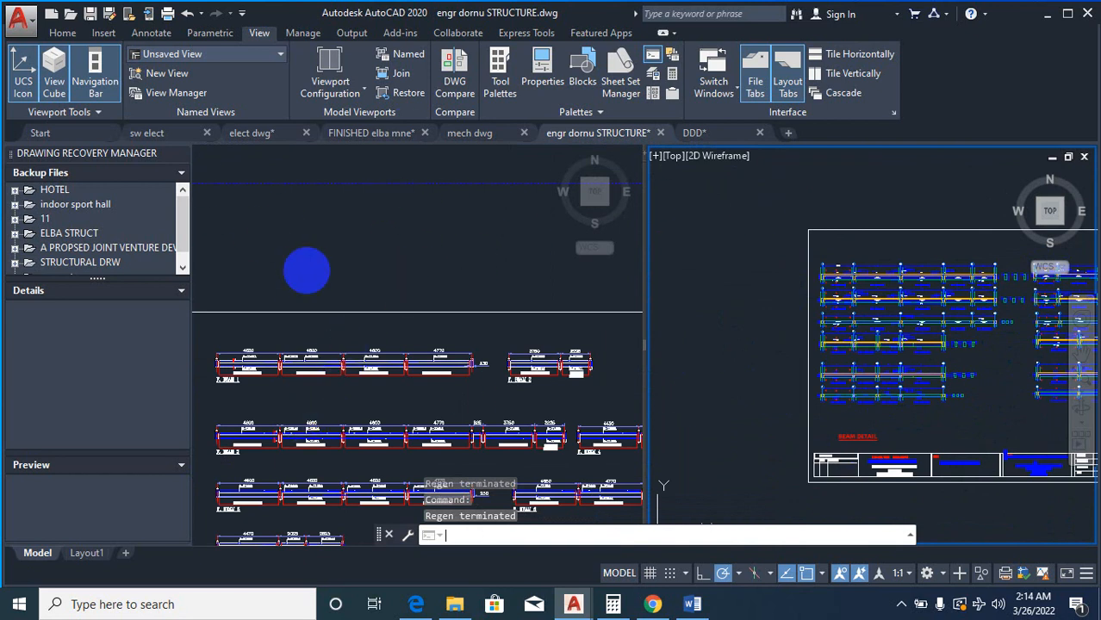
key("Escape")
key("Escape")
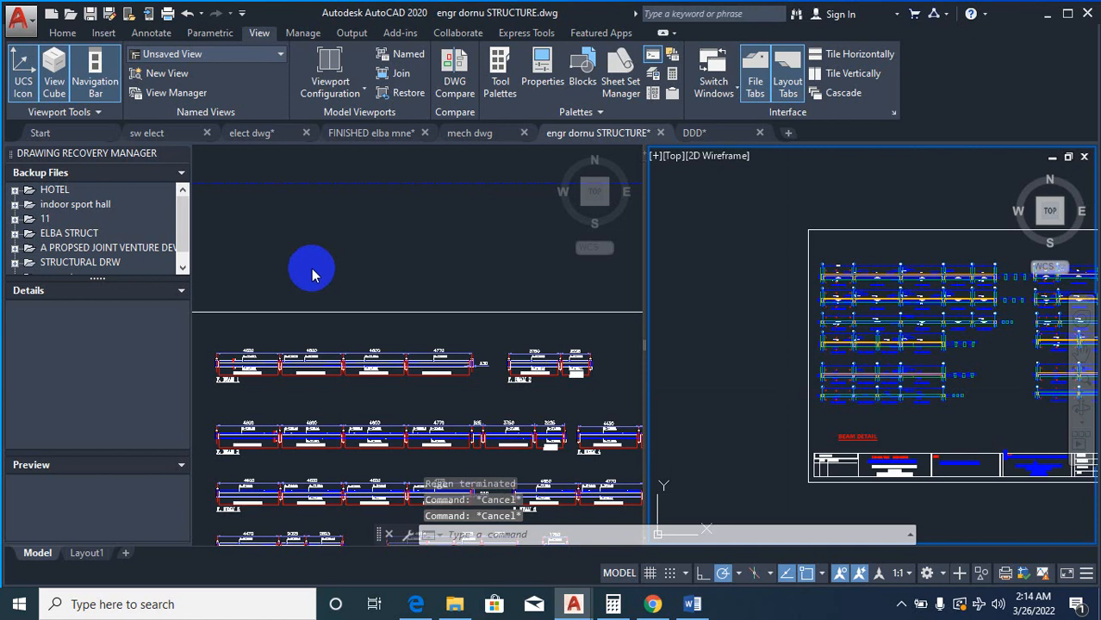
Step: Isolate two layers with LAYISO, using the reference beam's 4600 dimension text and the 5275 dimension text above beam 1B2
scroll(335, 393, "up", 10)
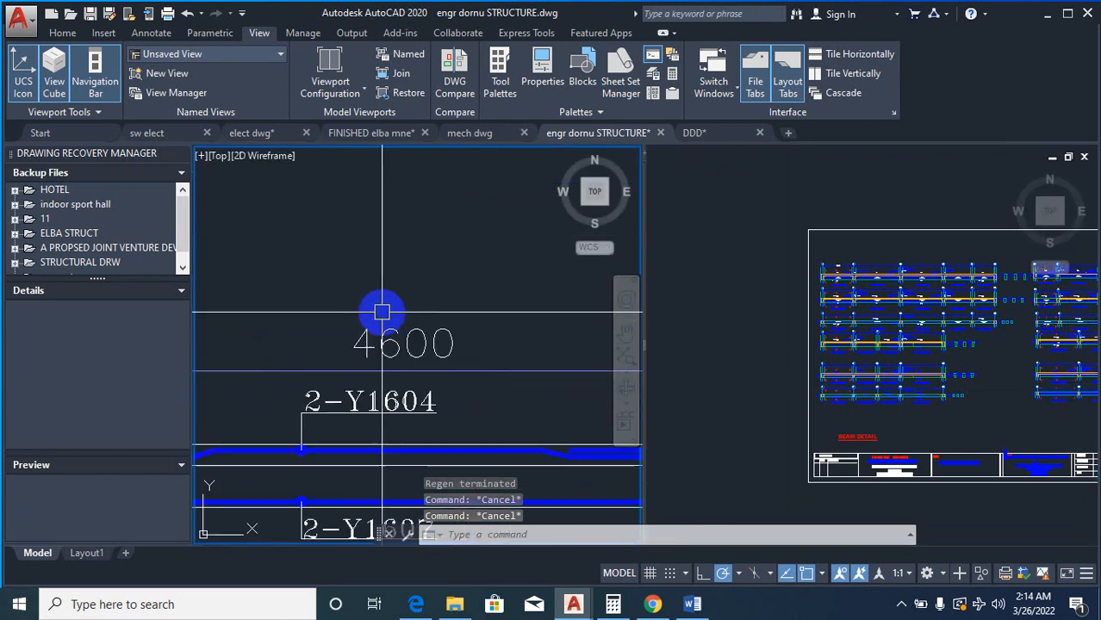
type("LAY")
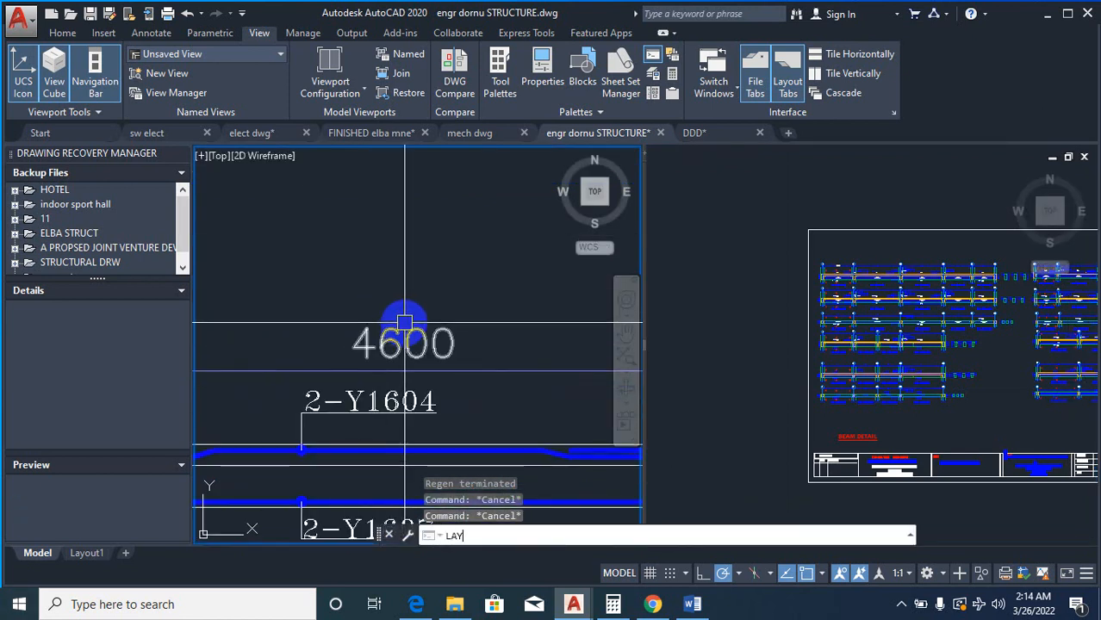
type("ISO")
key("Return")
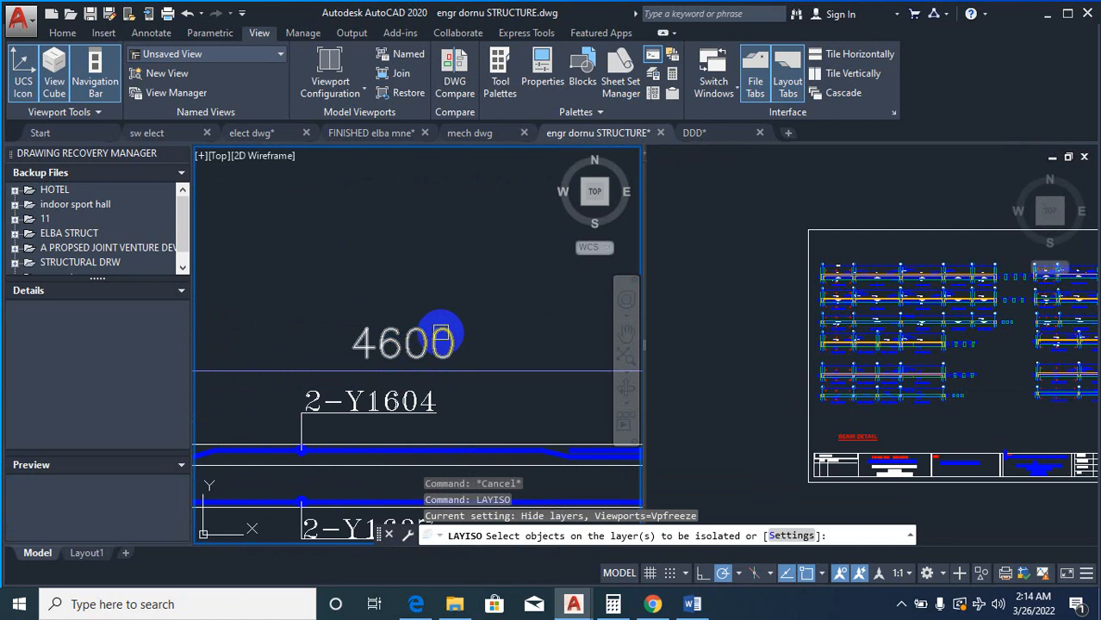
left_click(441, 338)
scroll(896, 258, "up", 10)
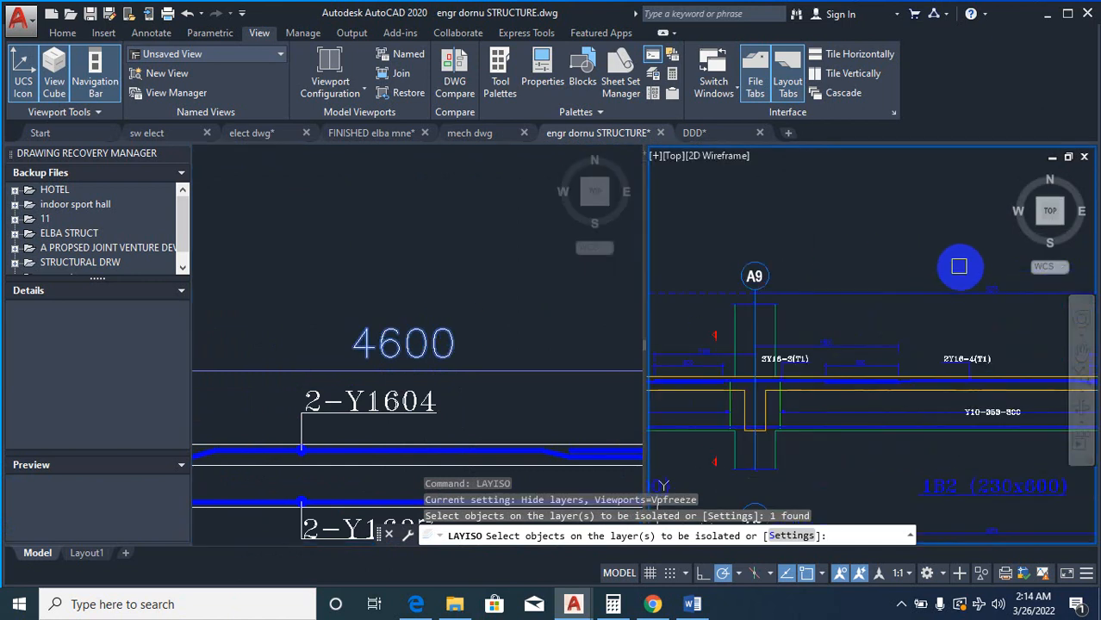
scroll(958, 267, "up", 3)
left_click(1014, 295)
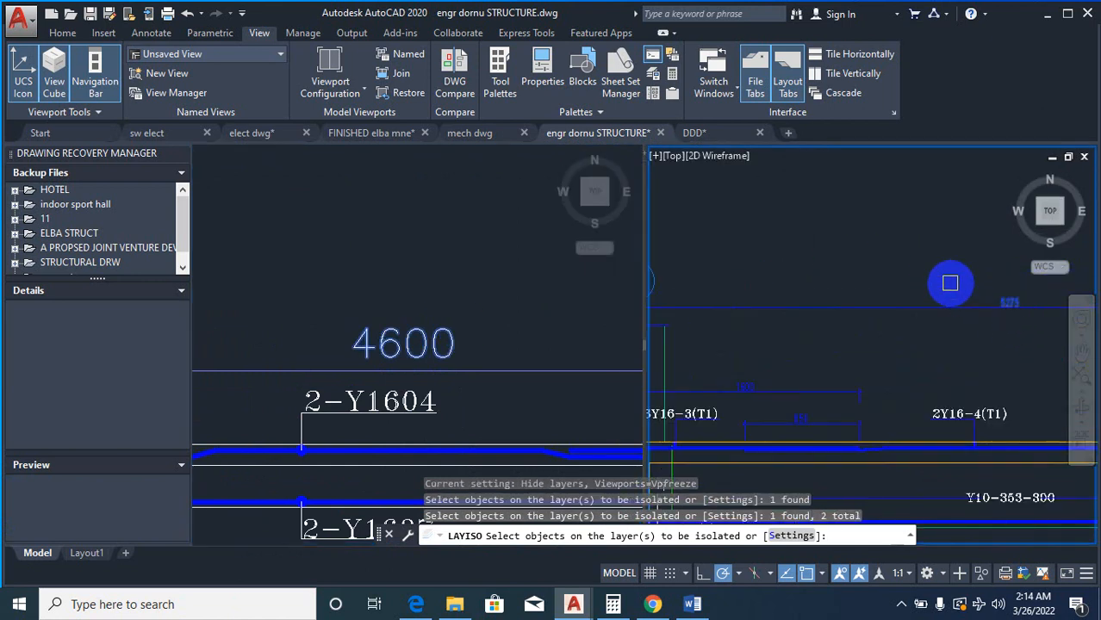
right_click(965, 295)
left_click(974, 299)
scroll(921, 291, "down", 8)
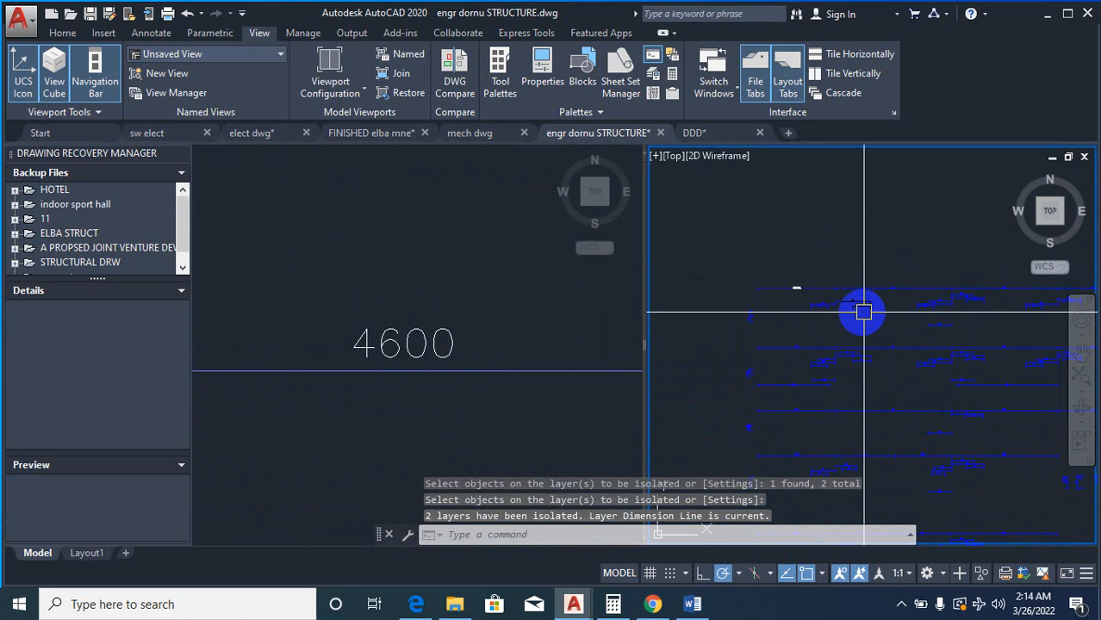
Step: Match the properties of the restyled 3538 dimension text onto the two 240 dimension texts beside the uppermost beam
scroll(696, 329, "up", 6)
scroll(721, 310, "down", 5)
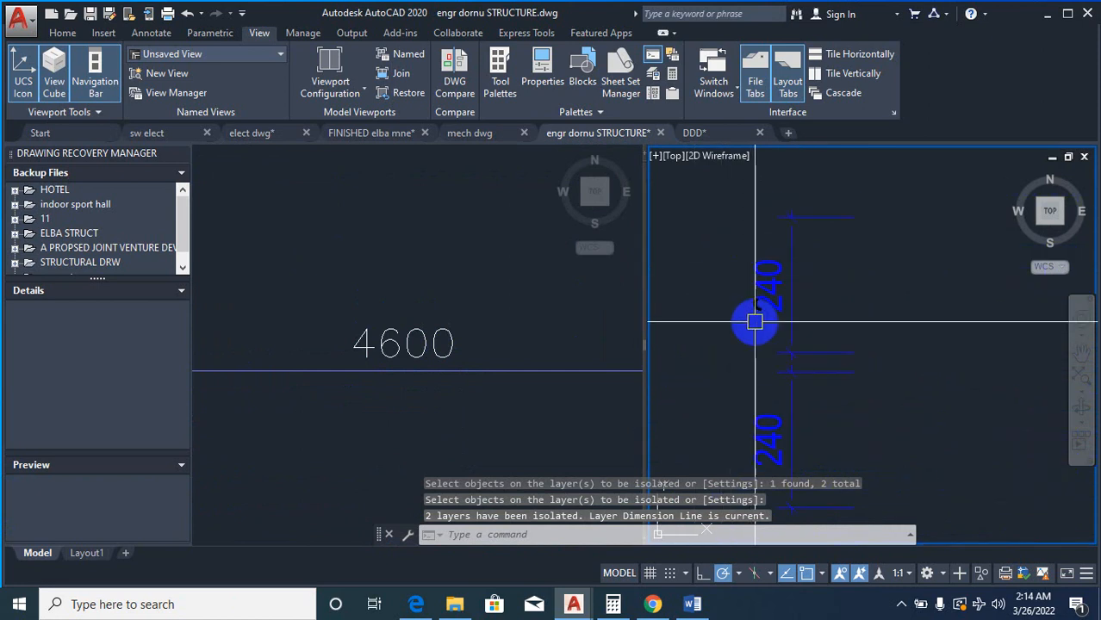
scroll(722, 314, "down", 6)
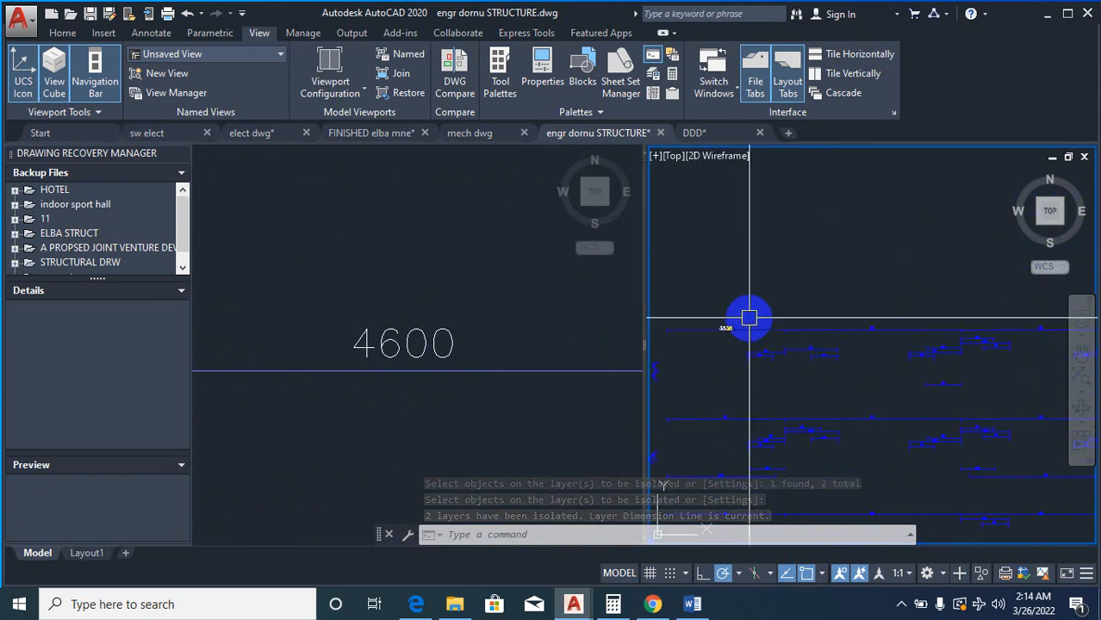
scroll(713, 326, "up", 6)
scroll(779, 386, "down", 8)
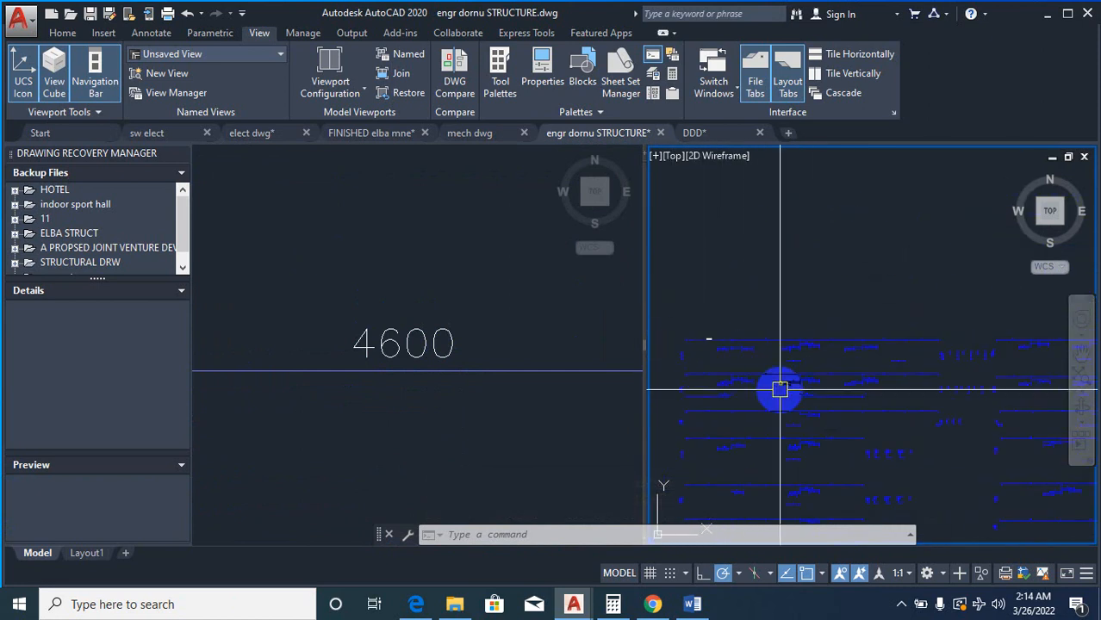
scroll(801, 370, "down", 3)
scroll(703, 386, "up", 3)
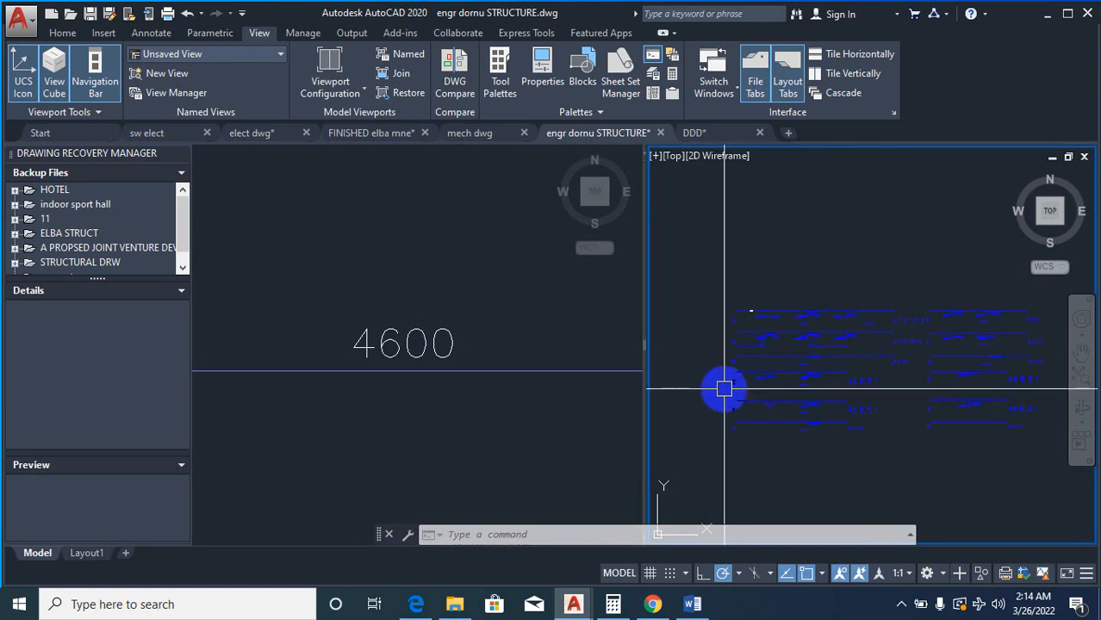
type("ma")
key("Return")
scroll(725, 340, "up", 5)
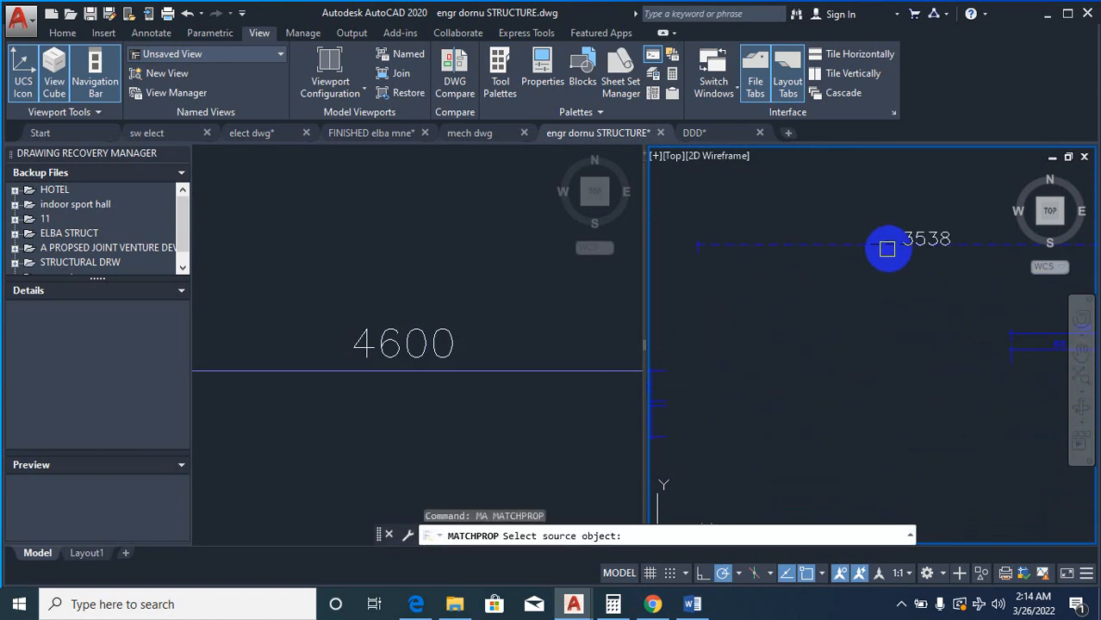
left_click(911, 232)
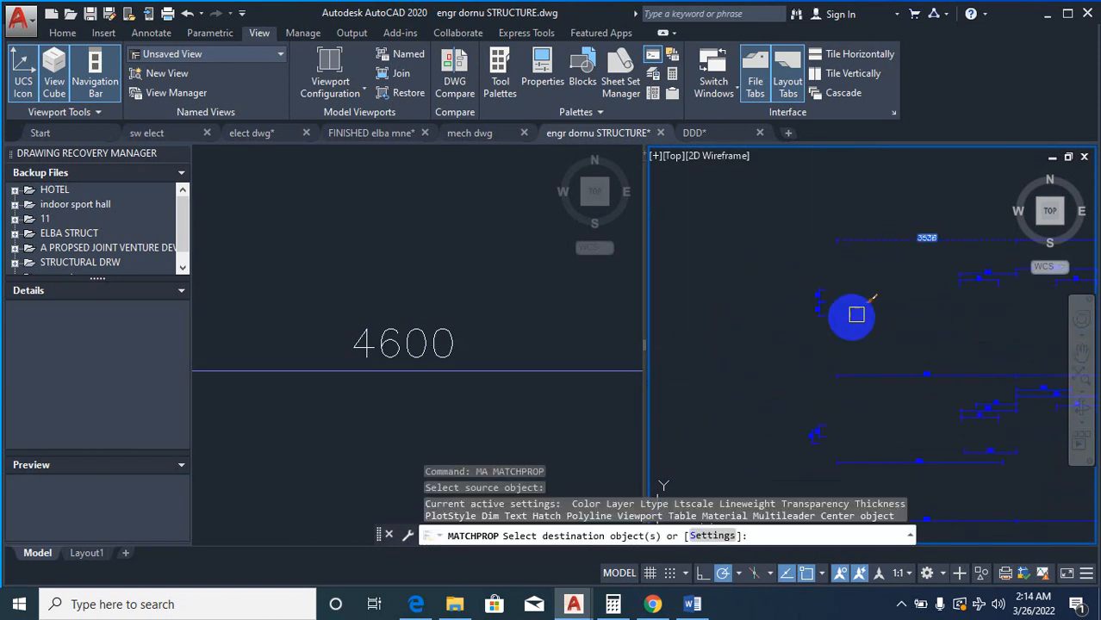
left_click(847, 235)
left_click(837, 296)
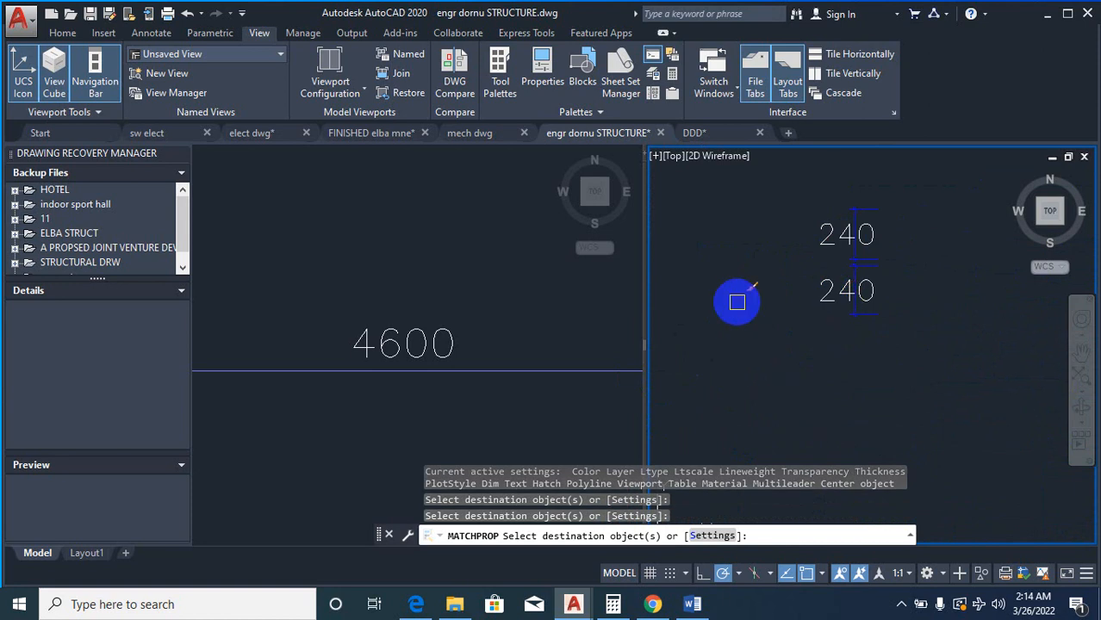
Step: Match the same properties onto the two 240 dimension texts beside the second beam and end the matching
scroll(734, 379, "down", 2)
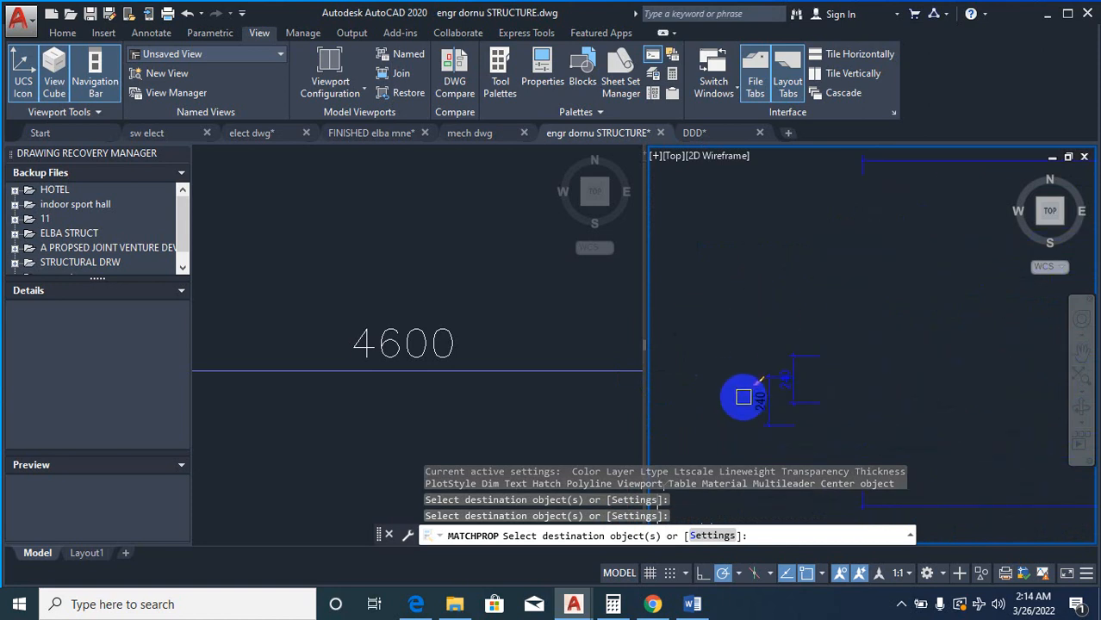
left_click(744, 398)
scroll(781, 386, "up", 5)
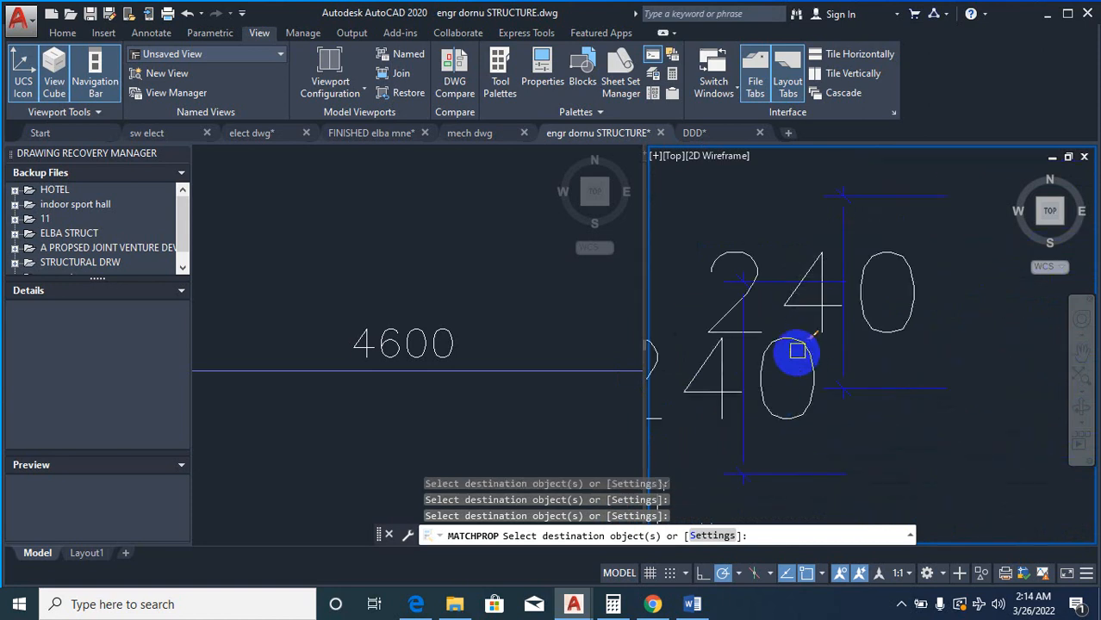
scroll(797, 352, "down", 3)
key("Escape")
scroll(720, 347, "down", 3)
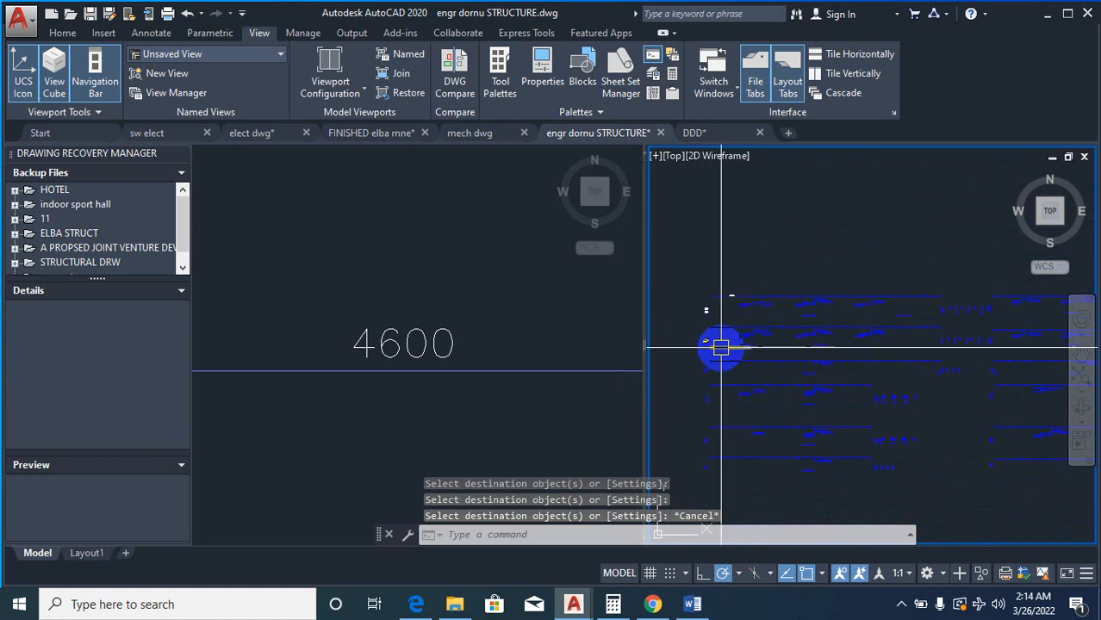
Step: Match the properties of the restyled 3538 dimension text onto the dimensions in the main part of the first column of beams
scroll(752, 280, "up", 4)
type("MA")
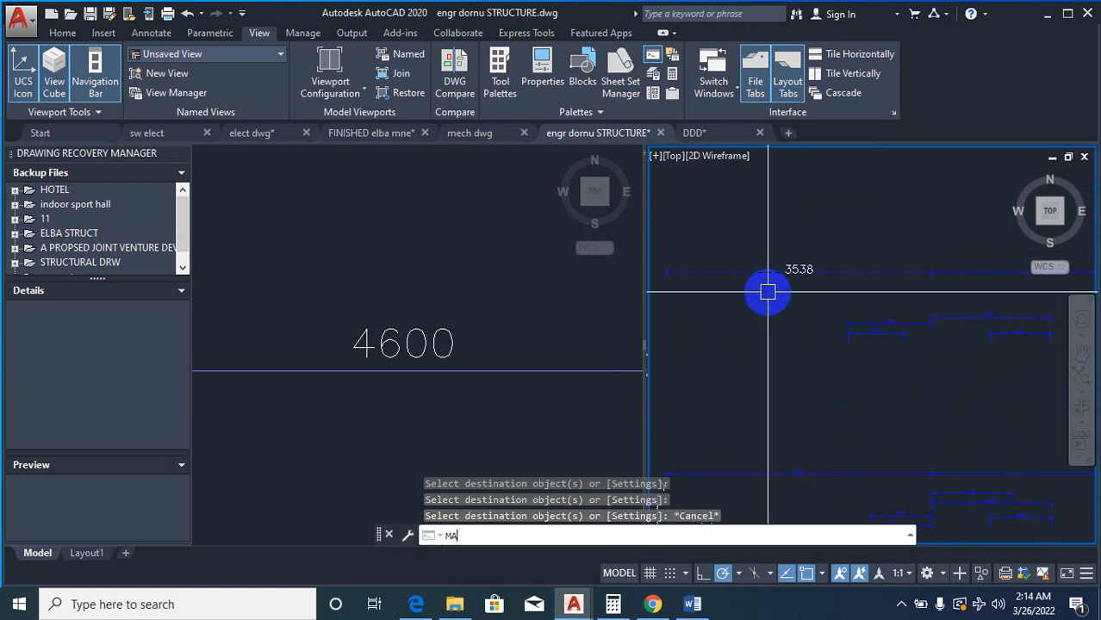
key("Return")
scroll(823, 249, "up", 2)
left_click(766, 301)
scroll(789, 261, "down", 3)
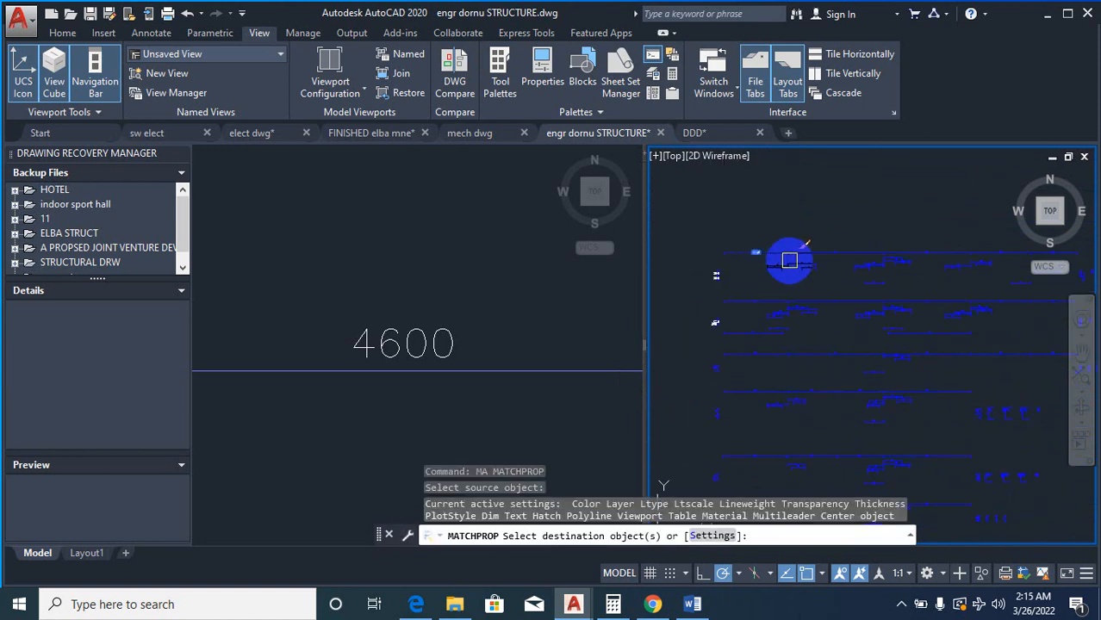
scroll(968, 260, "up", 2)
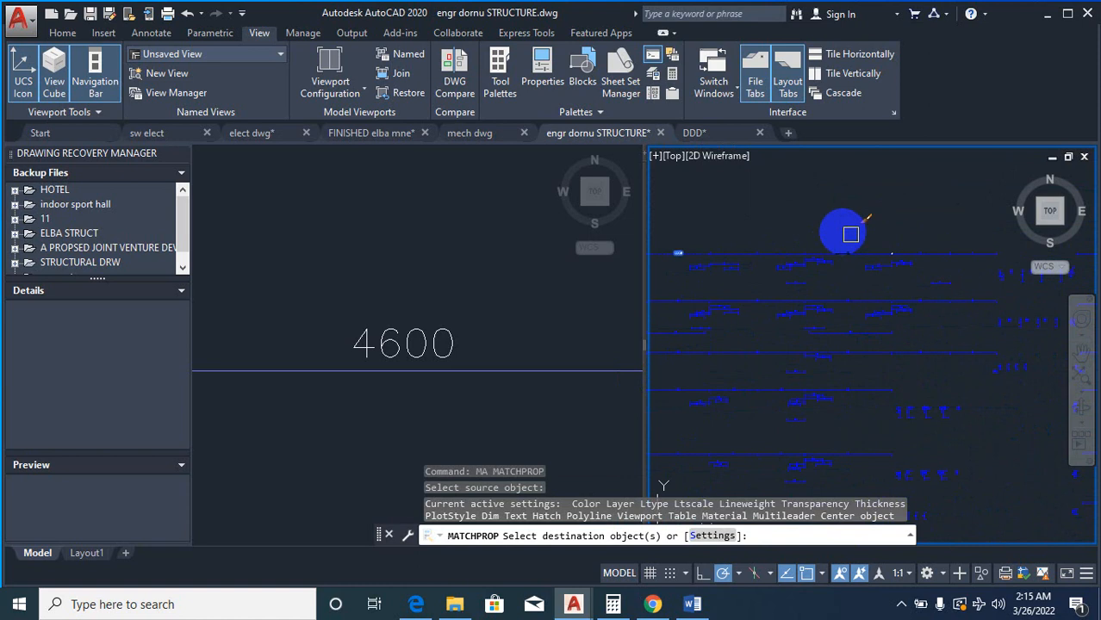
left_click(904, 218)
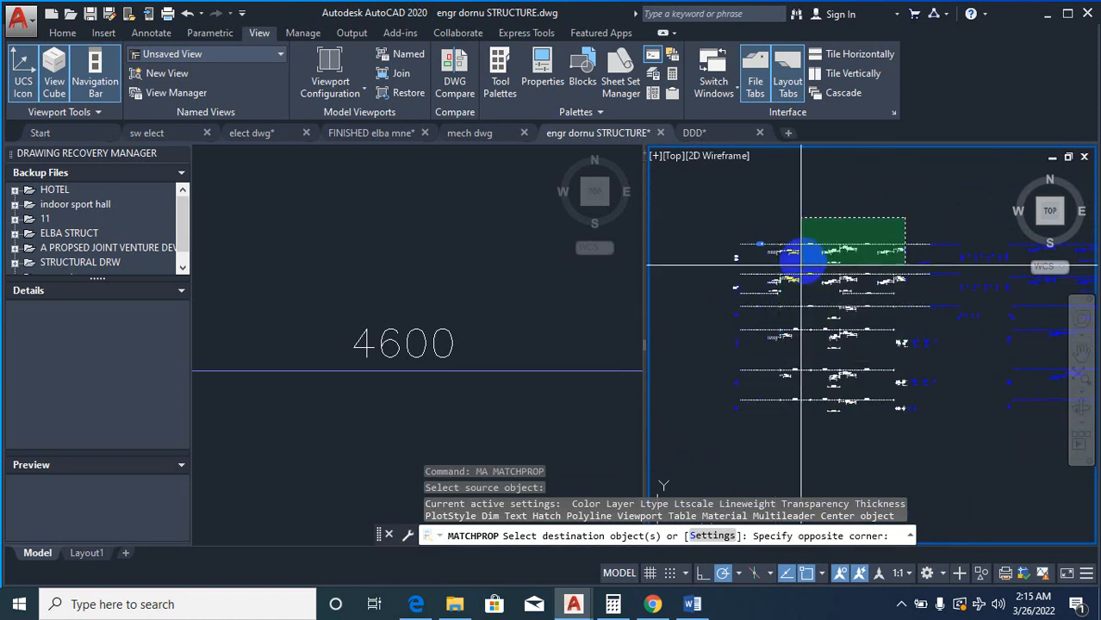
left_click(798, 238)
left_click(880, 218)
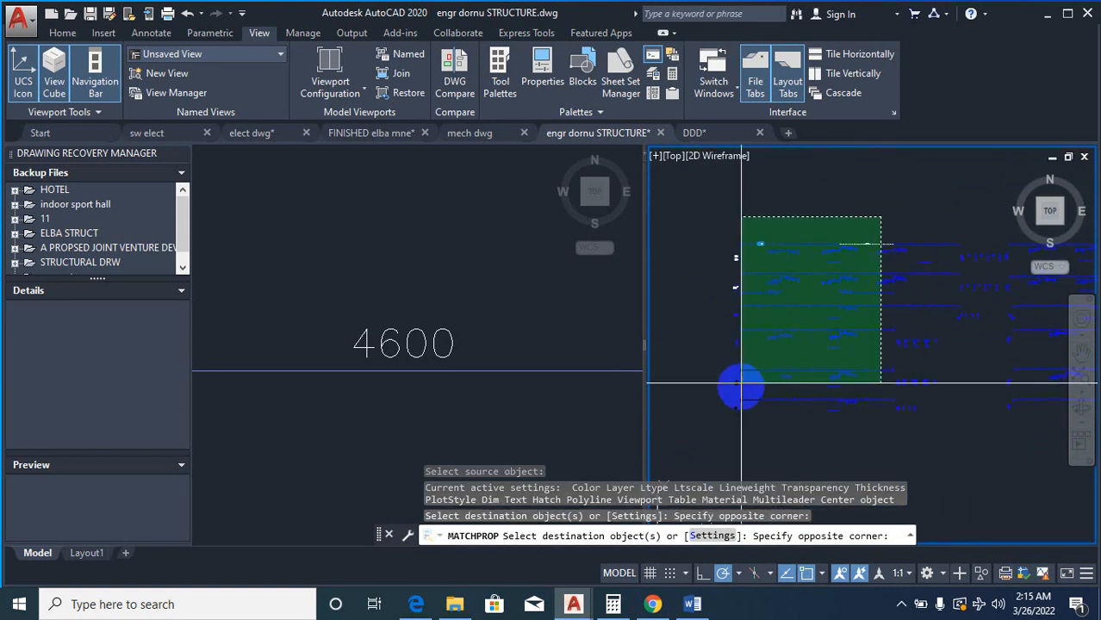
left_click(771, 418)
Step: Match the same properties onto the remaining dimensions at the far end of the upper beams in the first column
scroll(933, 259, "up", 6)
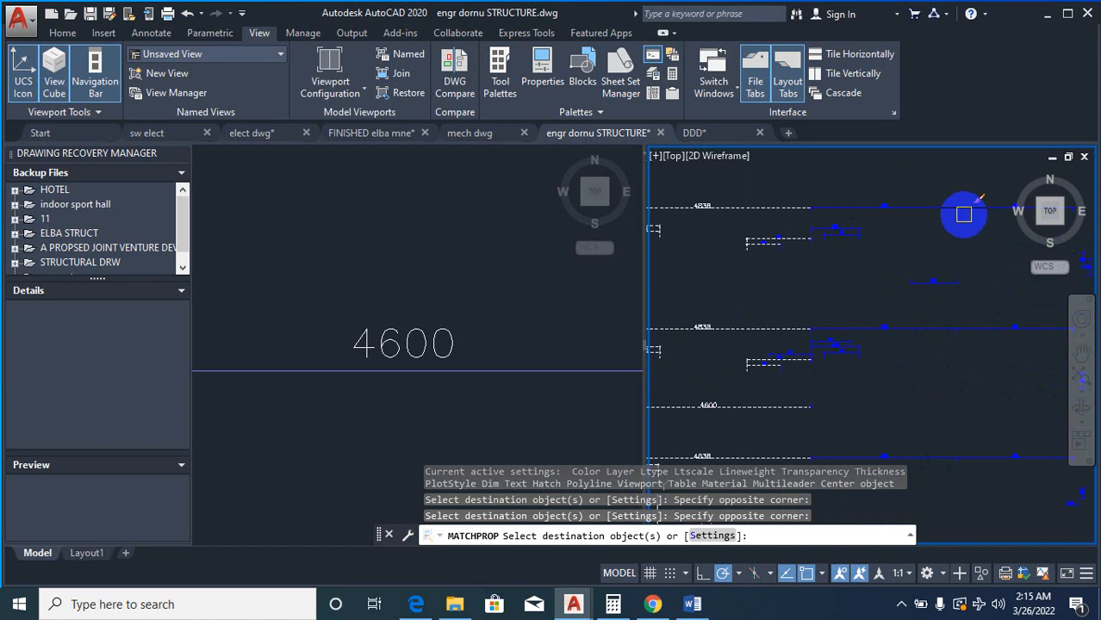
scroll(829, 269, "down", 4)
scroll(893, 246, "up", 2)
left_click(892, 209)
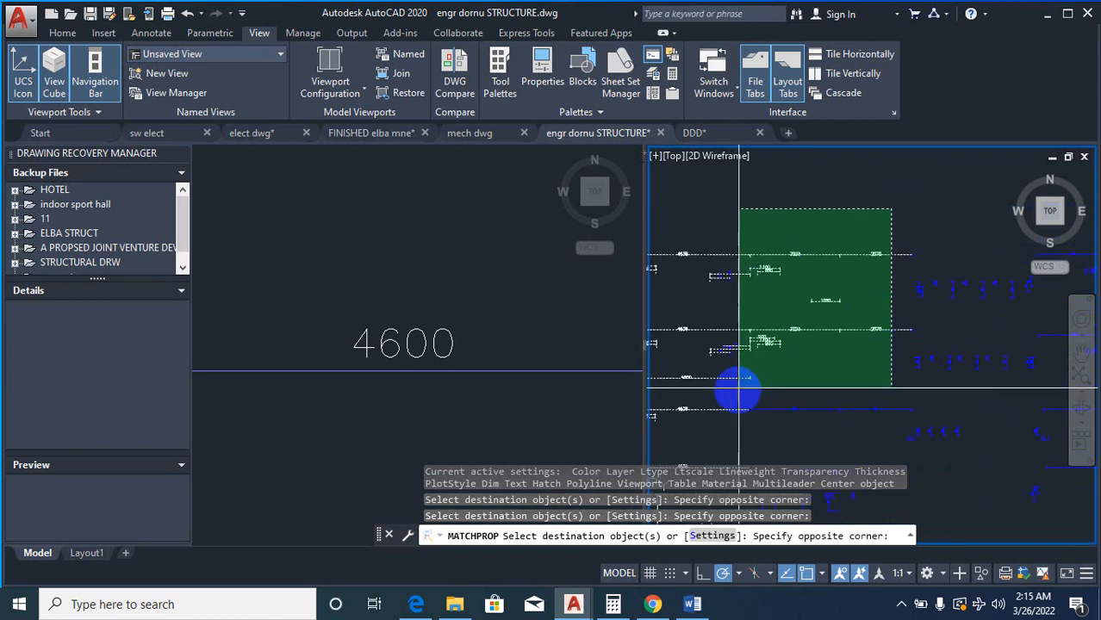
left_click(725, 418)
Step: Match the same properties onto all beam dimensions in the second column of beams and end the matching
scroll(892, 268, "down", 2)
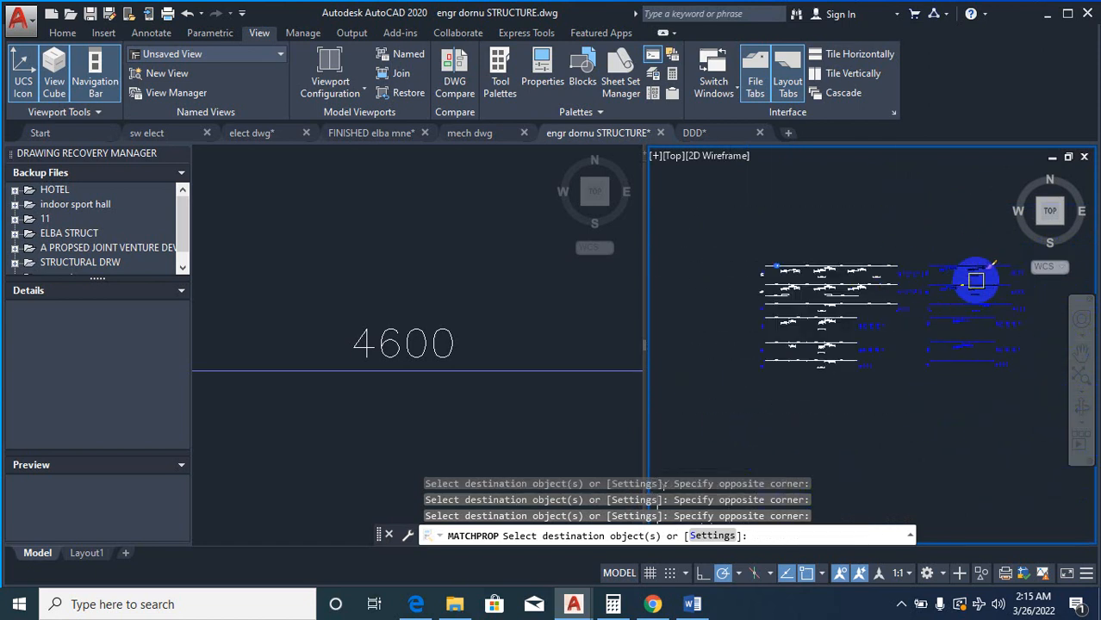
scroll(973, 284, "up", 3)
left_click(977, 217)
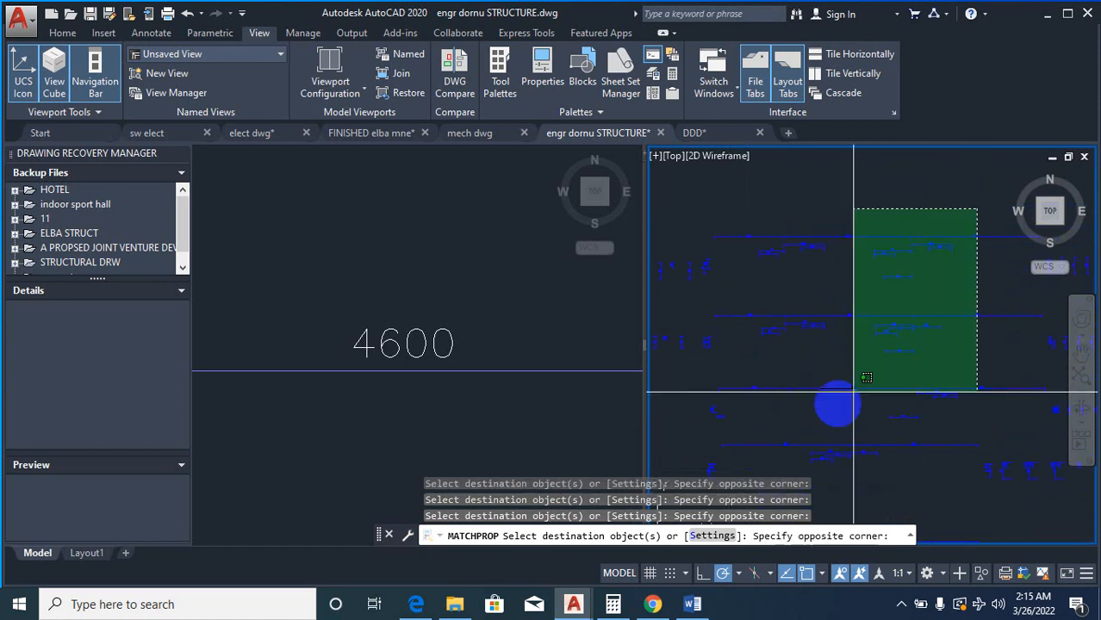
scroll(824, 369, "down", 2)
scroll(784, 457, "up", 2)
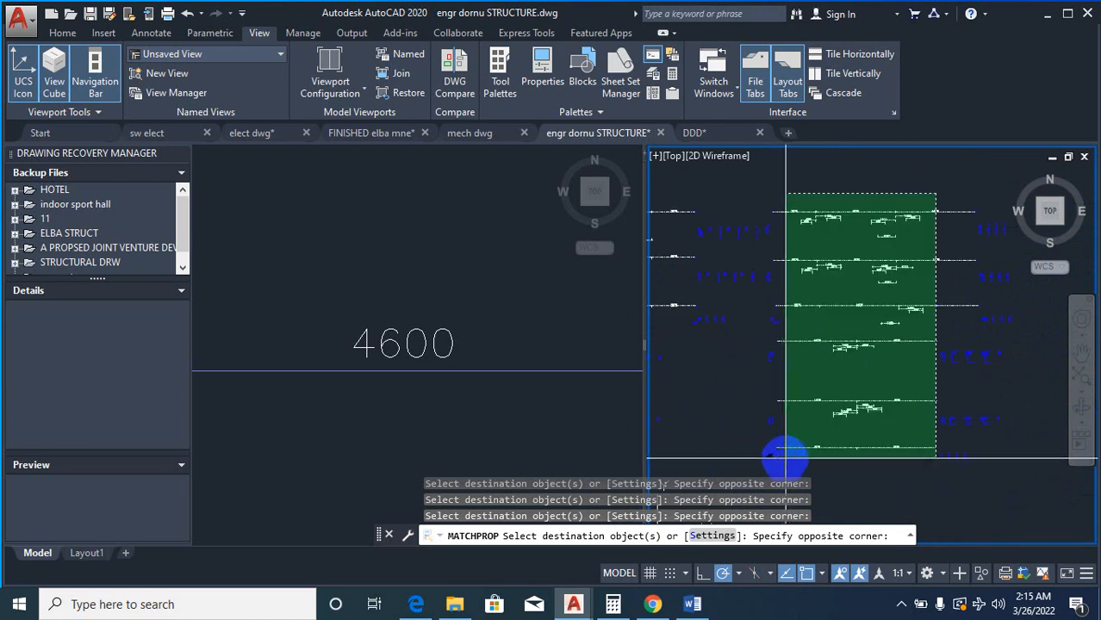
left_click(782, 460)
scroll(849, 265, "up", 3)
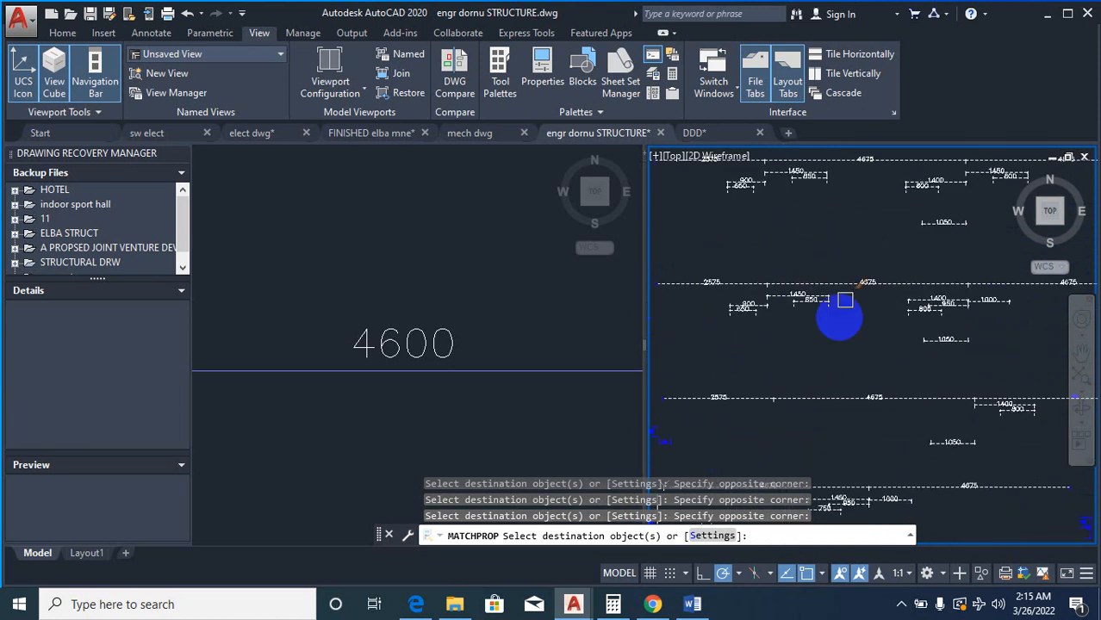
key("Escape")
scroll(861, 284, "down", 3)
key("Escape")
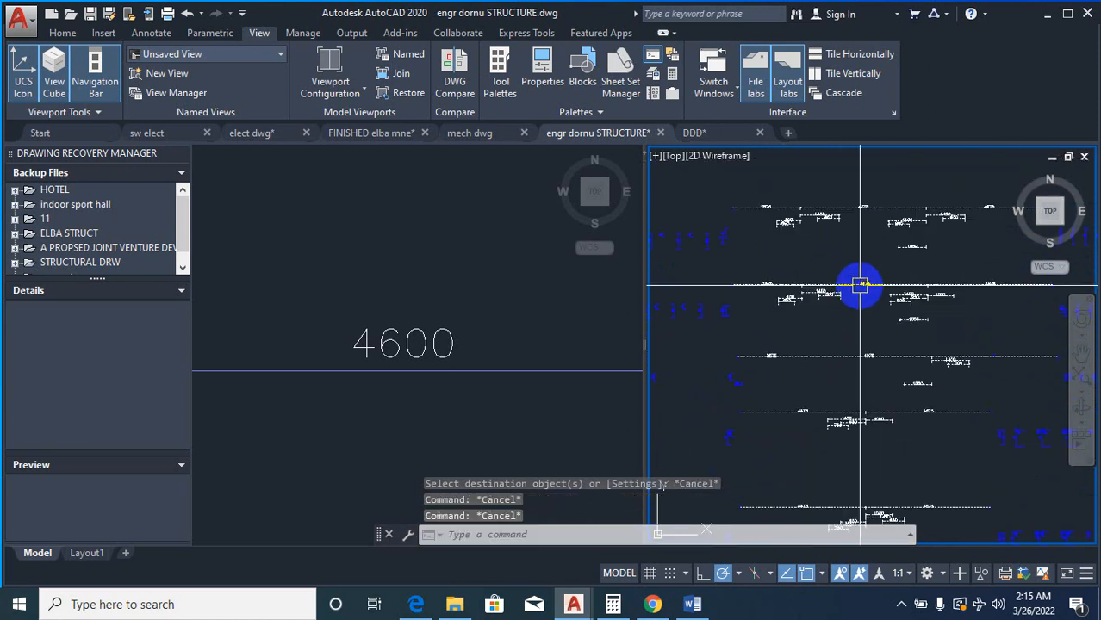
Step: Turn all the layers back on and check the restyled dimension texts along the beams
type("LAYPON")
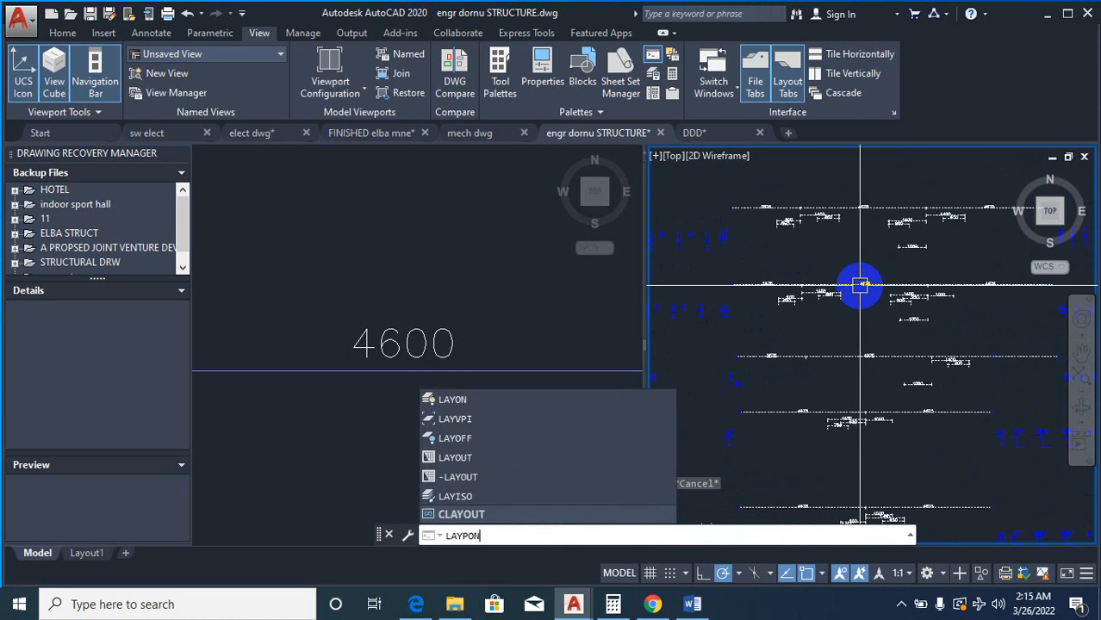
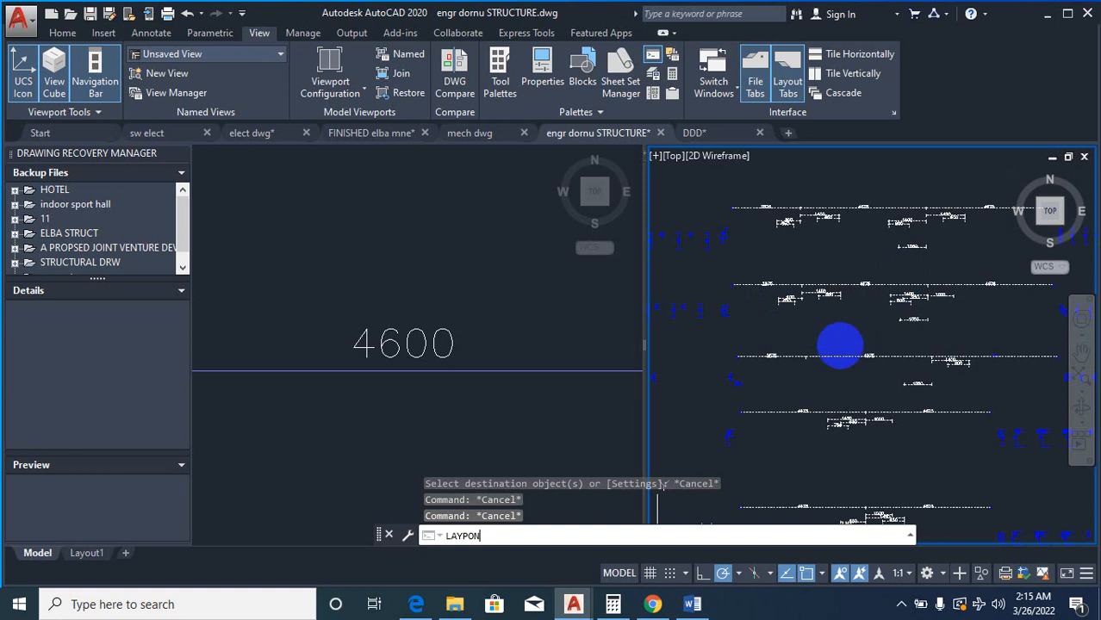
key("Return")
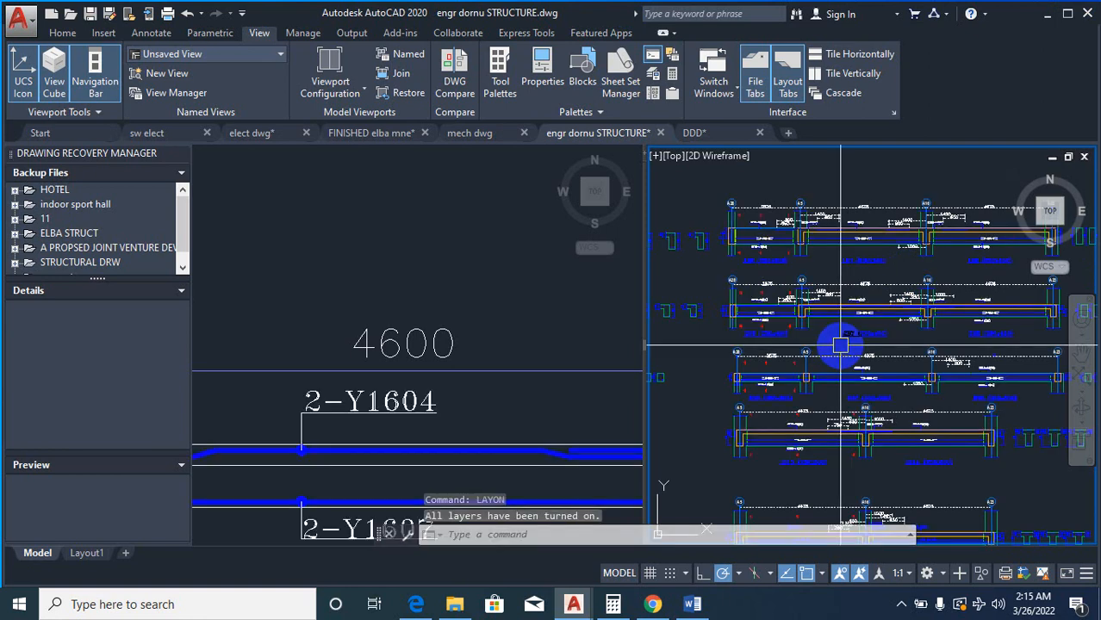
scroll(873, 172, "up", 6)
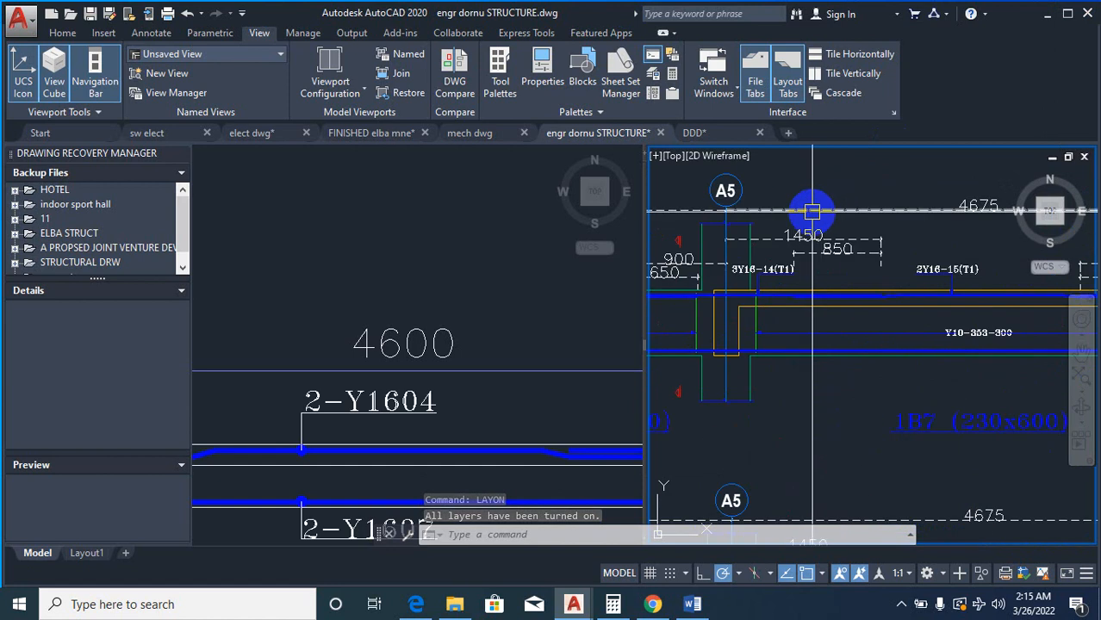
scroll(838, 259, "down", 8)
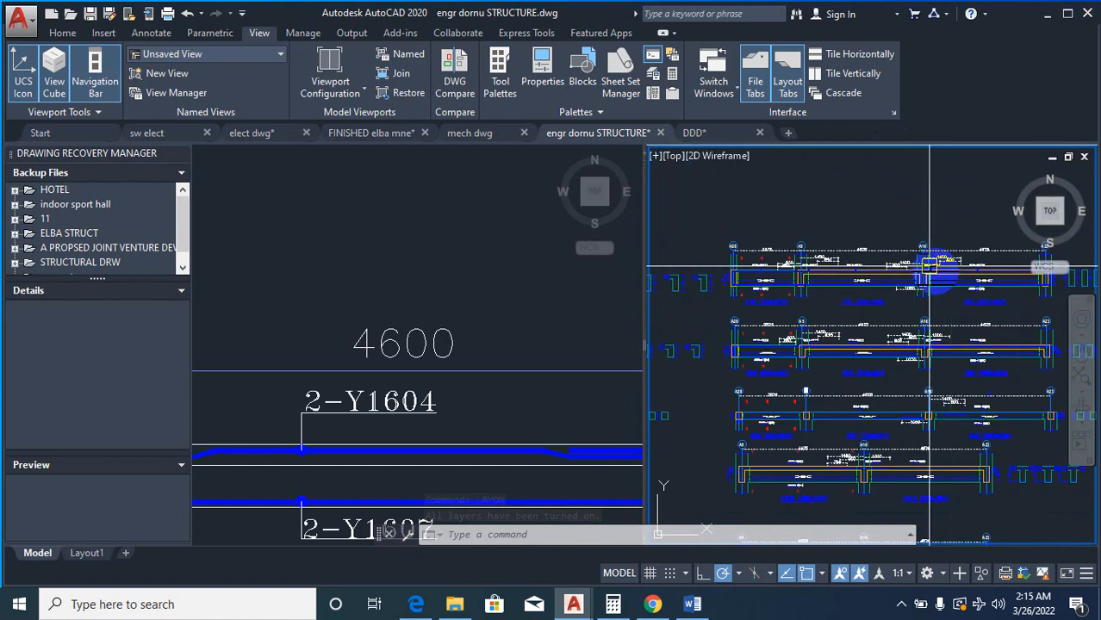
scroll(954, 294, "up", 6)
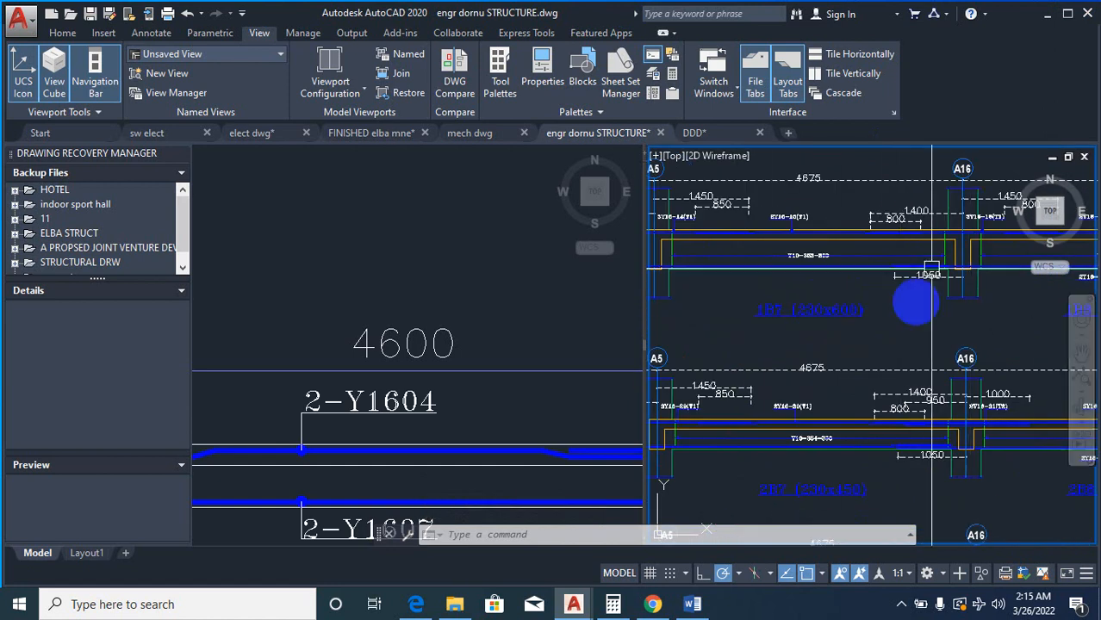
scroll(819, 321, "down", 10)
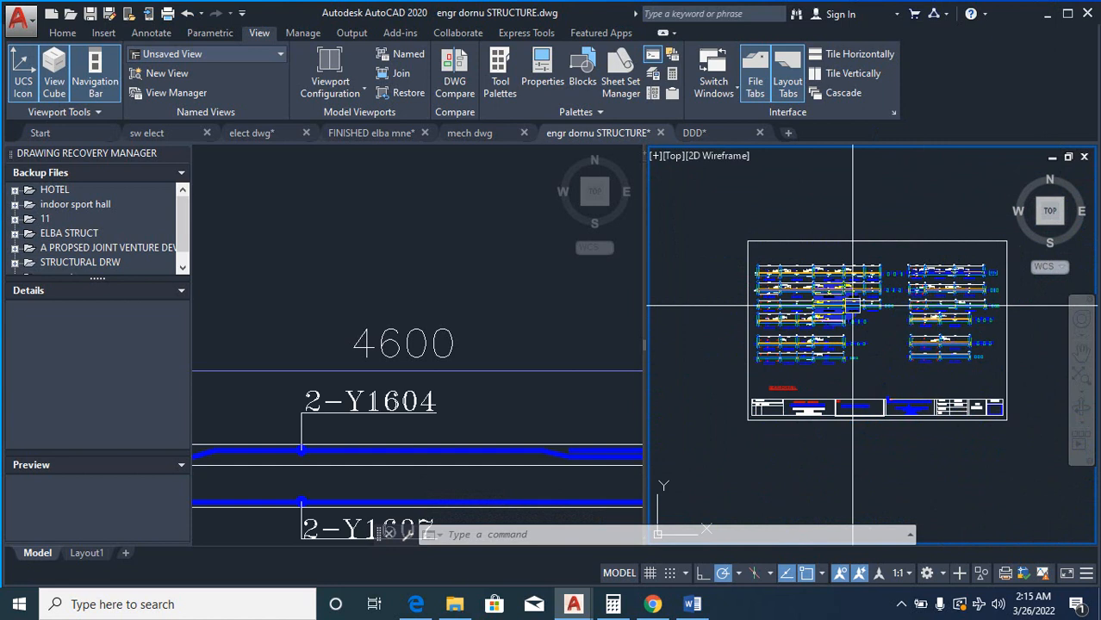
scroll(720, 266, "up", 8)
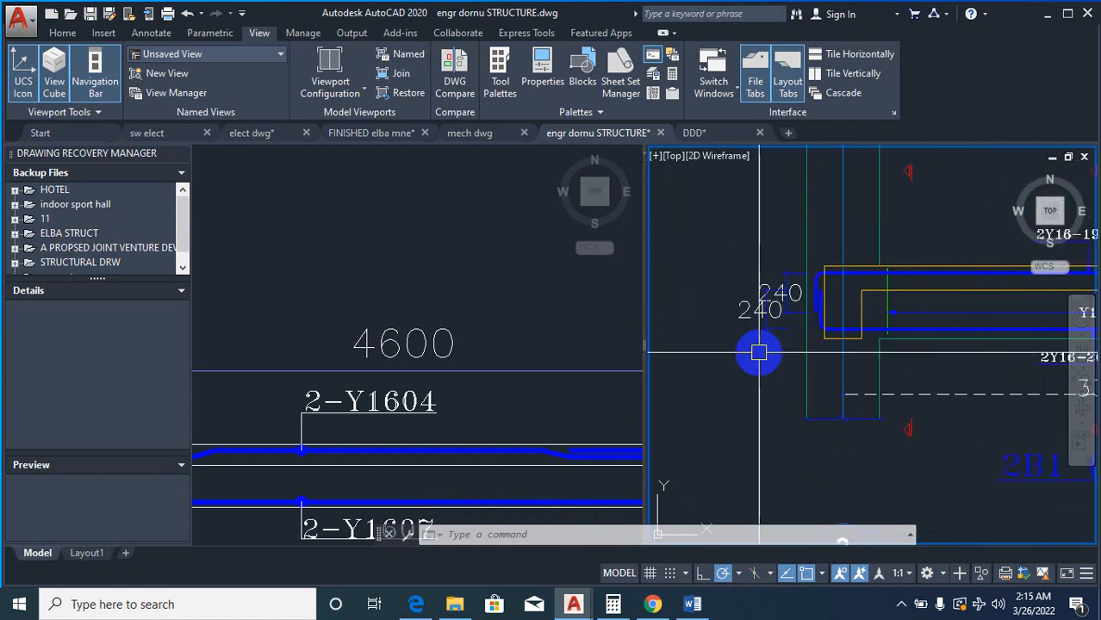
scroll(771, 336, "down", 6)
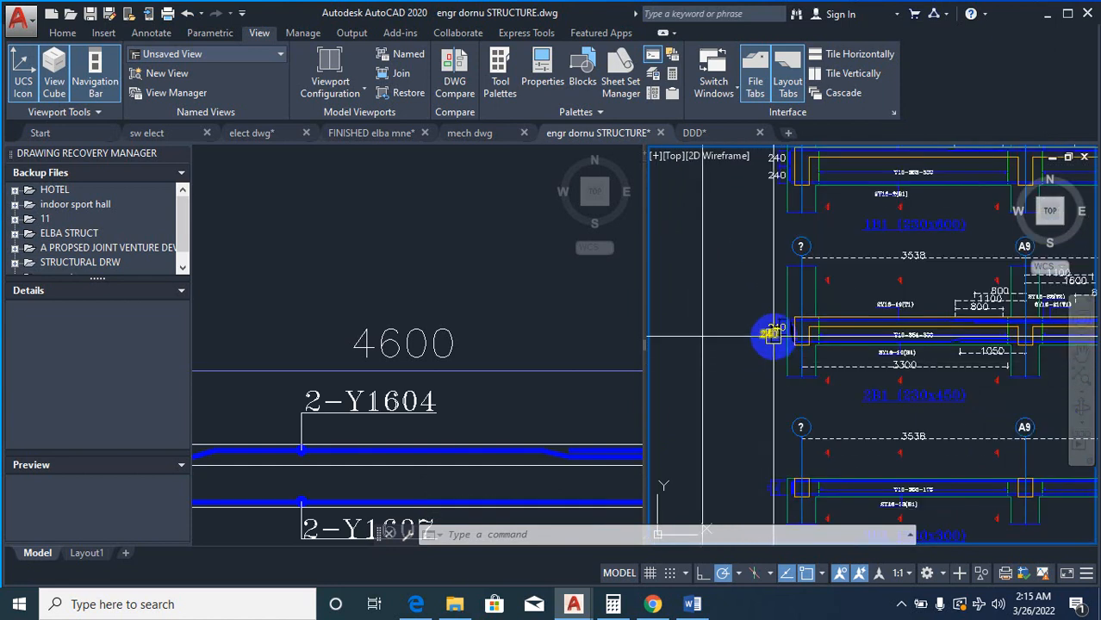
Step: Rotate the lower 240 dimension text beside the end of beam 2B1 by 90° so it reads vertically
scroll(788, 340, "down", 2)
scroll(793, 349, "up", 6)
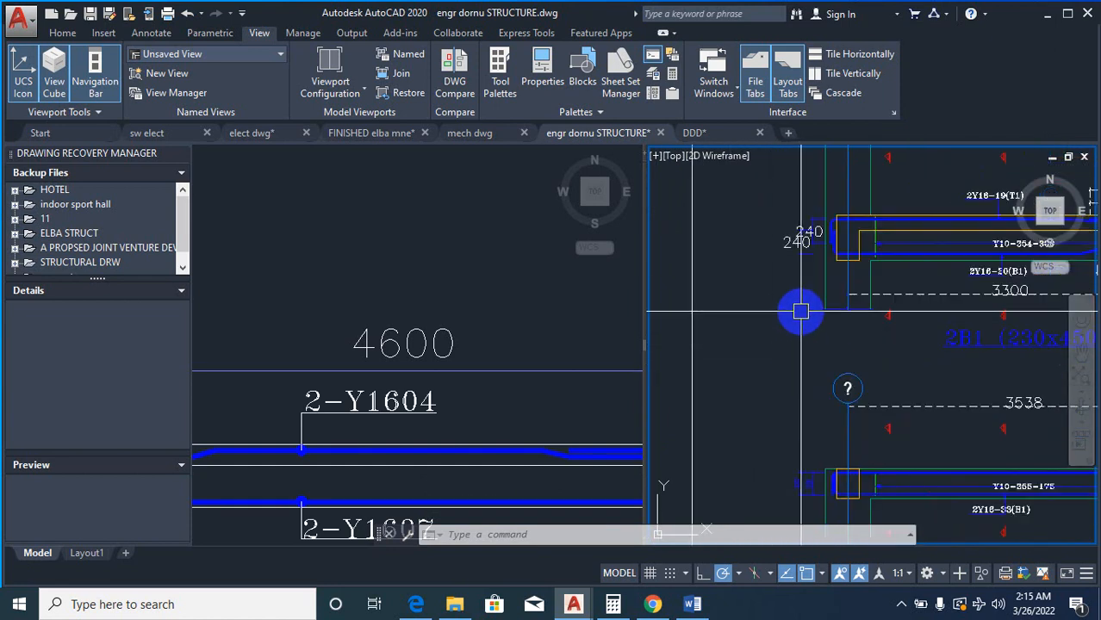
scroll(768, 171, "up", 3)
scroll(825, 340, "down", 2)
scroll(788, 175, "up", 4)
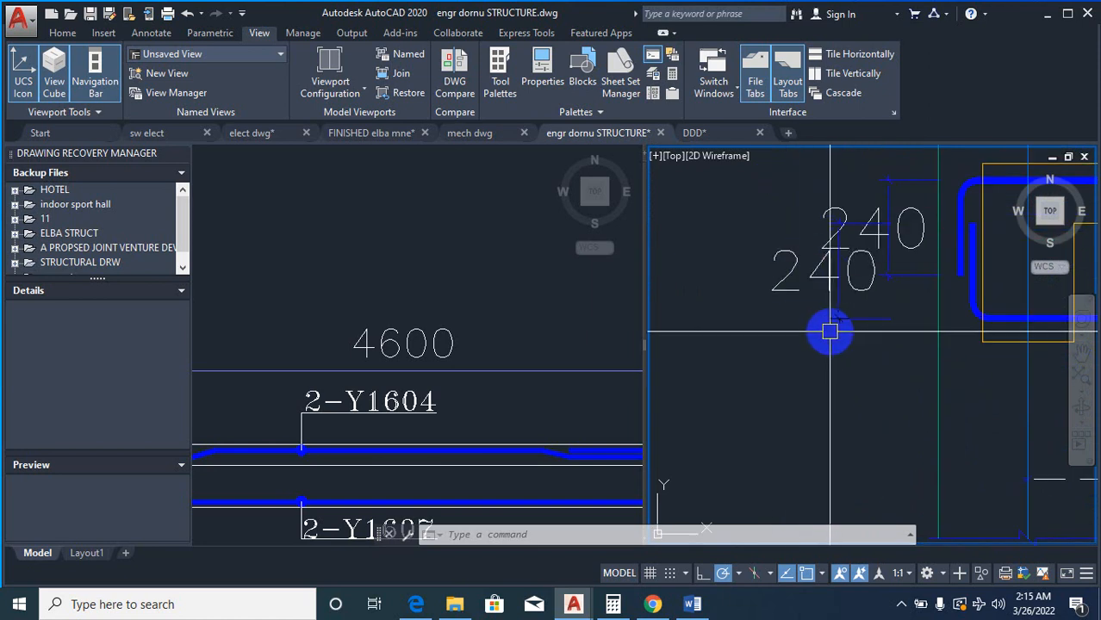
type("ro")
key("Return")
scroll(876, 272, "up", 2)
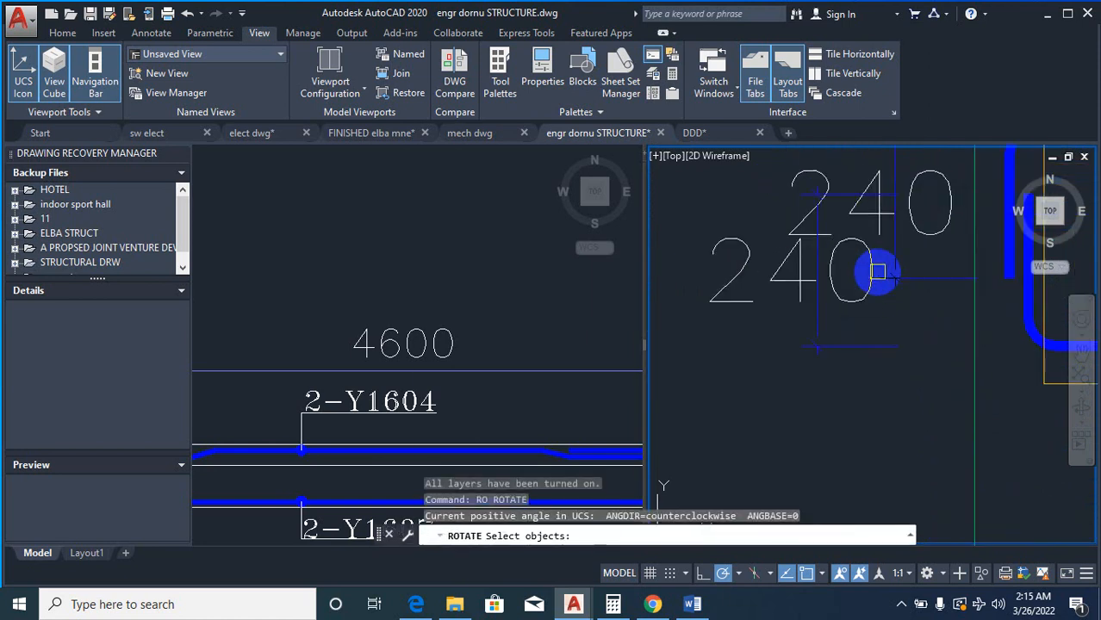
left_click(874, 286)
key("Return")
left_click(900, 408)
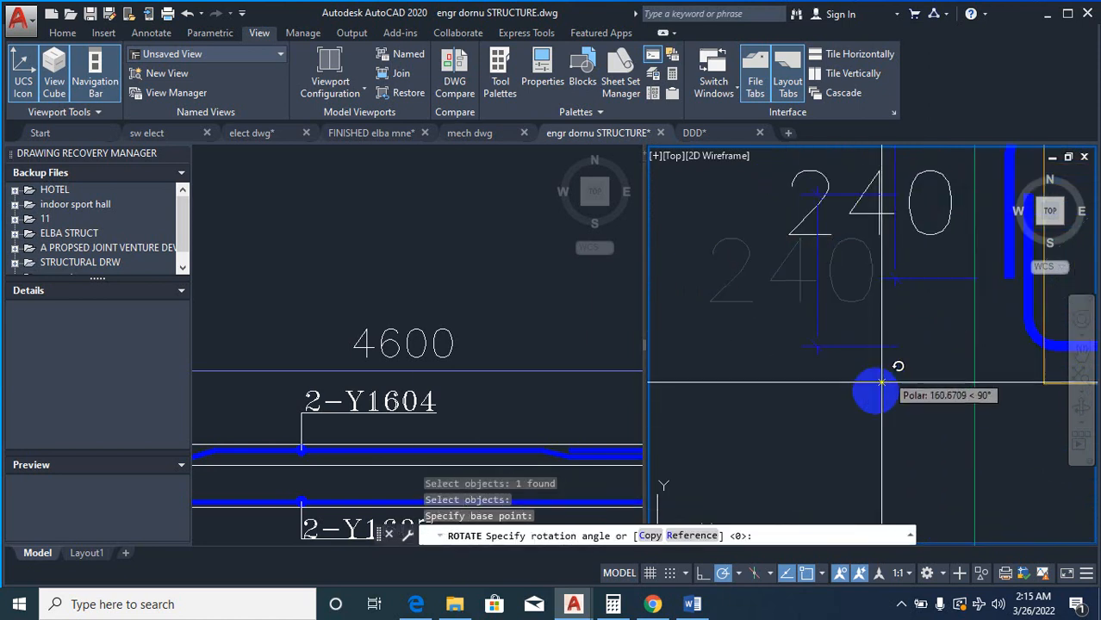
Step: Move the rotated 240 text up beside the outer vertical dimension line at the end of beam 2B1
scroll(883, 353, "down", 4)
type("m")
key("Return")
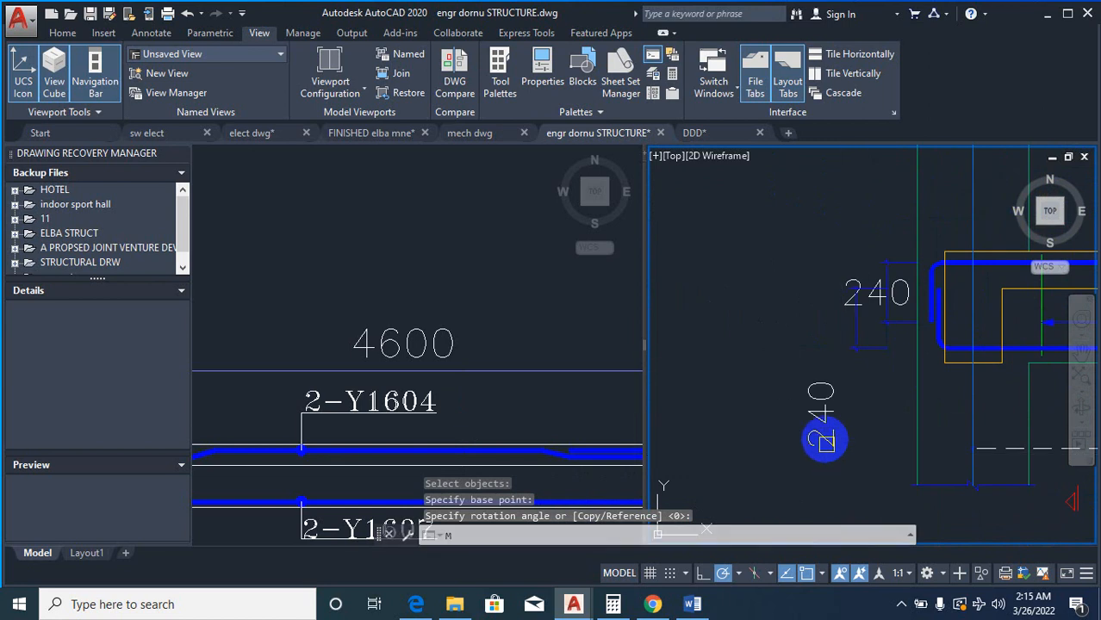
left_click(828, 440)
key("Return")
left_click(812, 492)
scroll(844, 427, "up", 2)
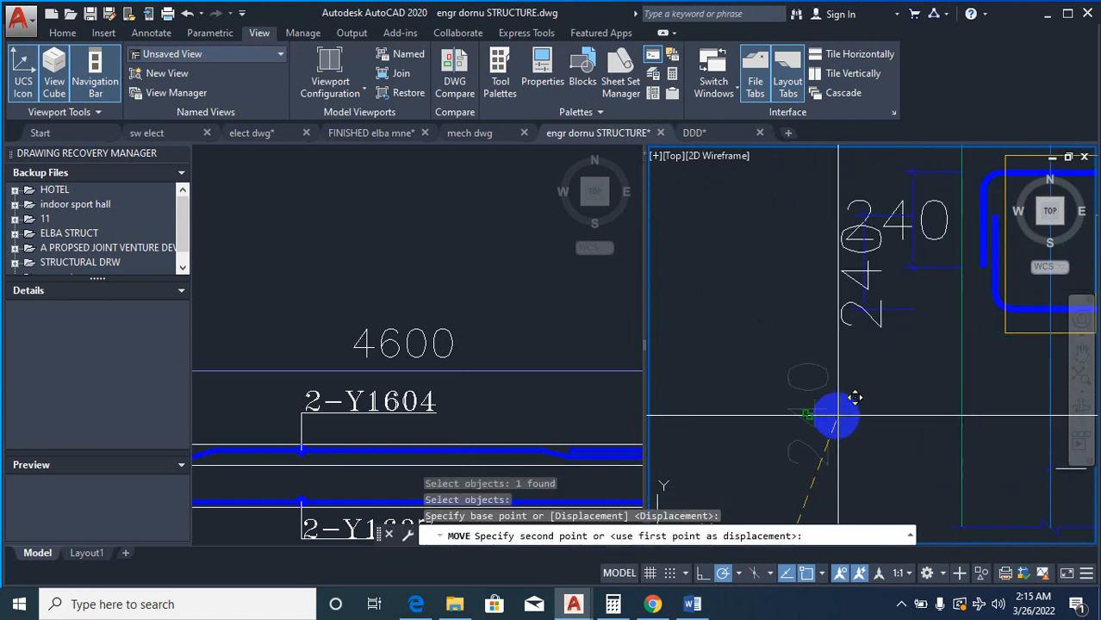
left_click(813, 391)
Step: Scale the rotated 240 text down slightly from a base point just below it
scroll(811, 351, "up", 2)
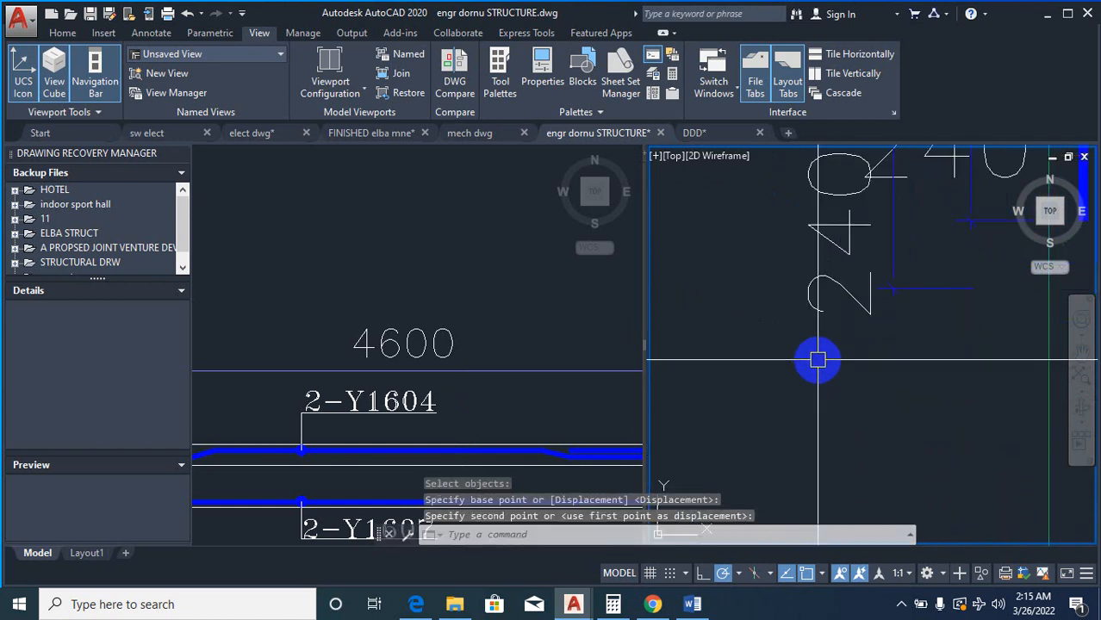
type("sc")
key("Return")
left_click(847, 292)
key("Return")
key("Return")
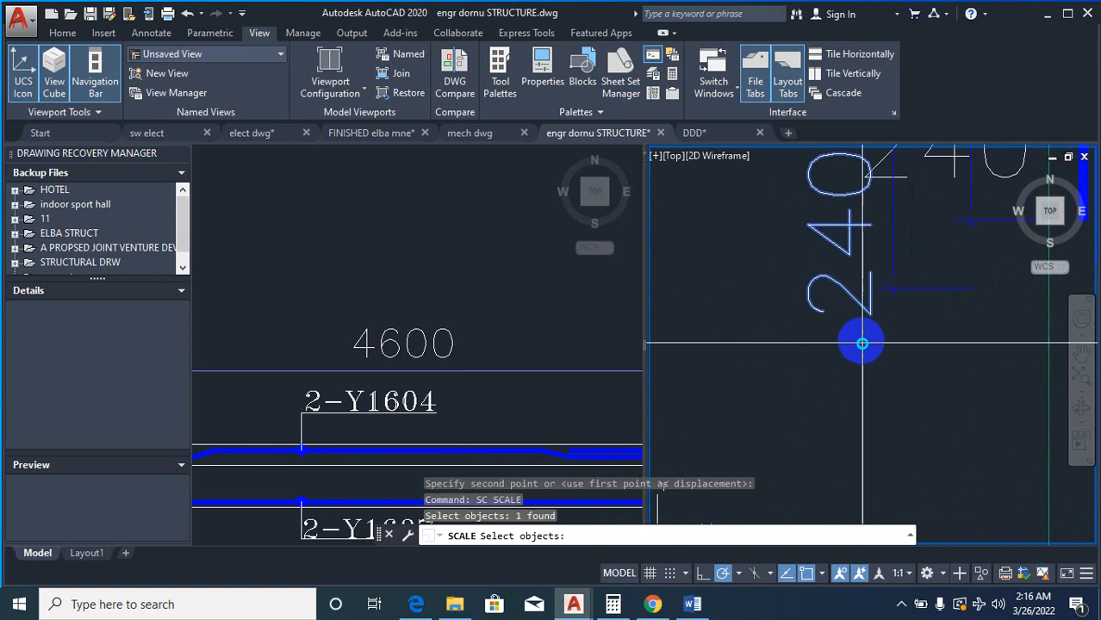
left_click(845, 333)
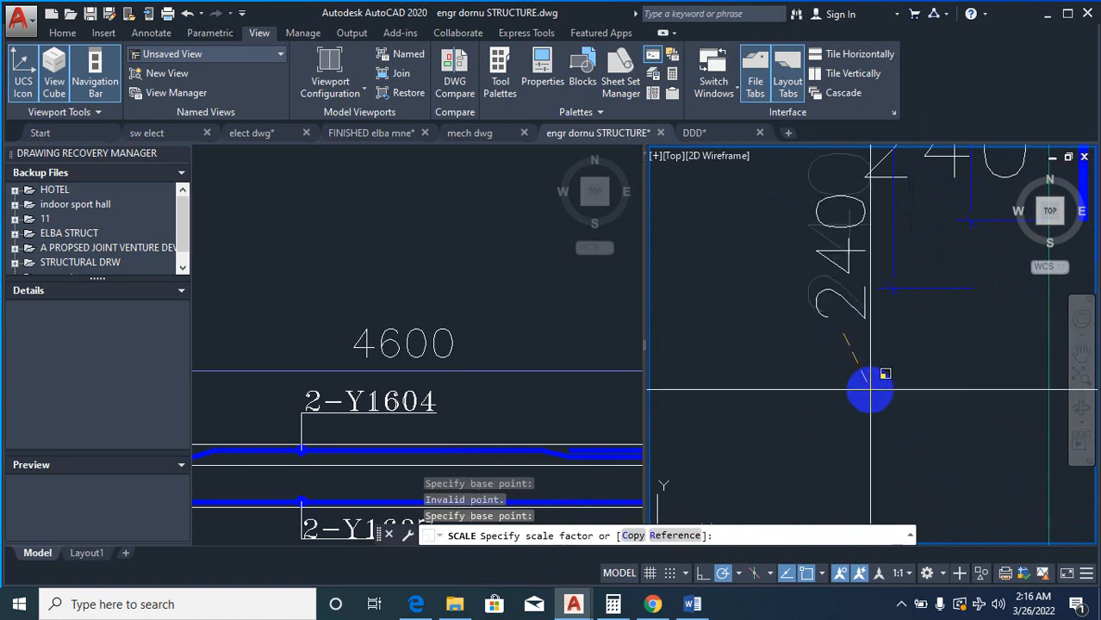
left_click(867, 384)
Step: Move the reduced 240 text upward so it sits against the middle of the outer vertical dimension line
type("m")
key("Return")
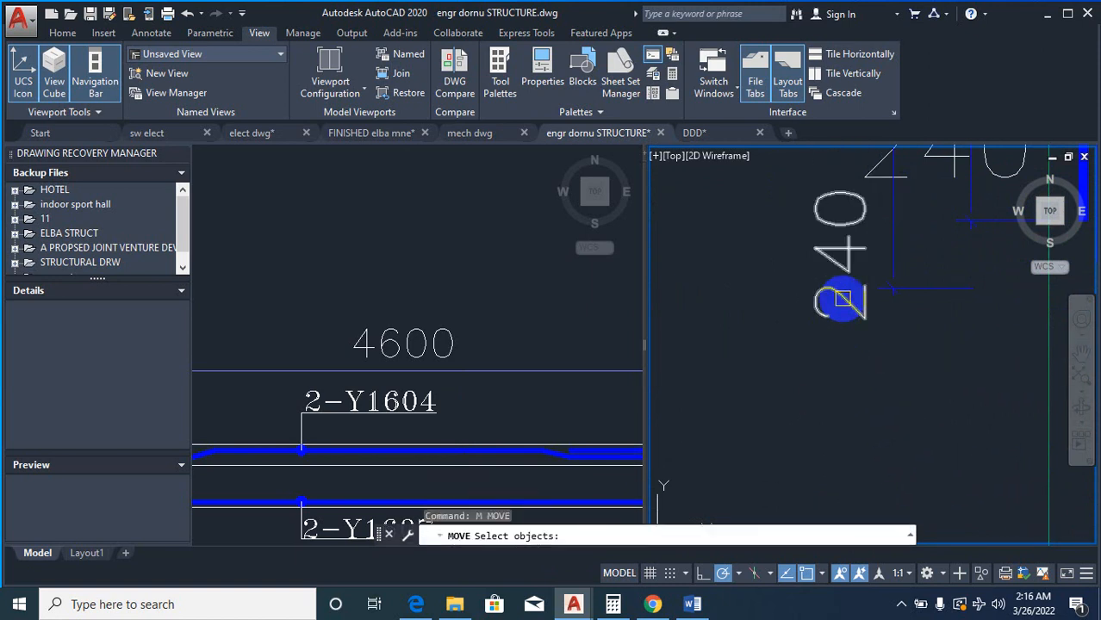
left_click(844, 299)
key("Return")
left_click(811, 398)
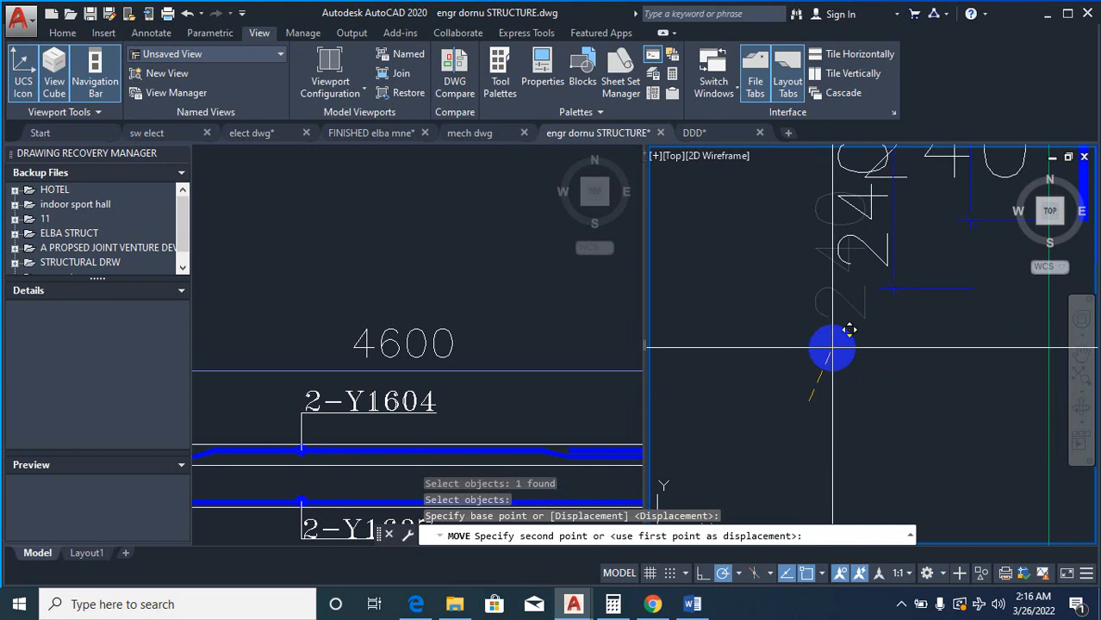
left_click(834, 346)
scroll(819, 386, "down", 4)
Step: Erase the remaining horizontal 240 text that overlaps the vertical dimension lines
scroll(849, 333, "up", 4)
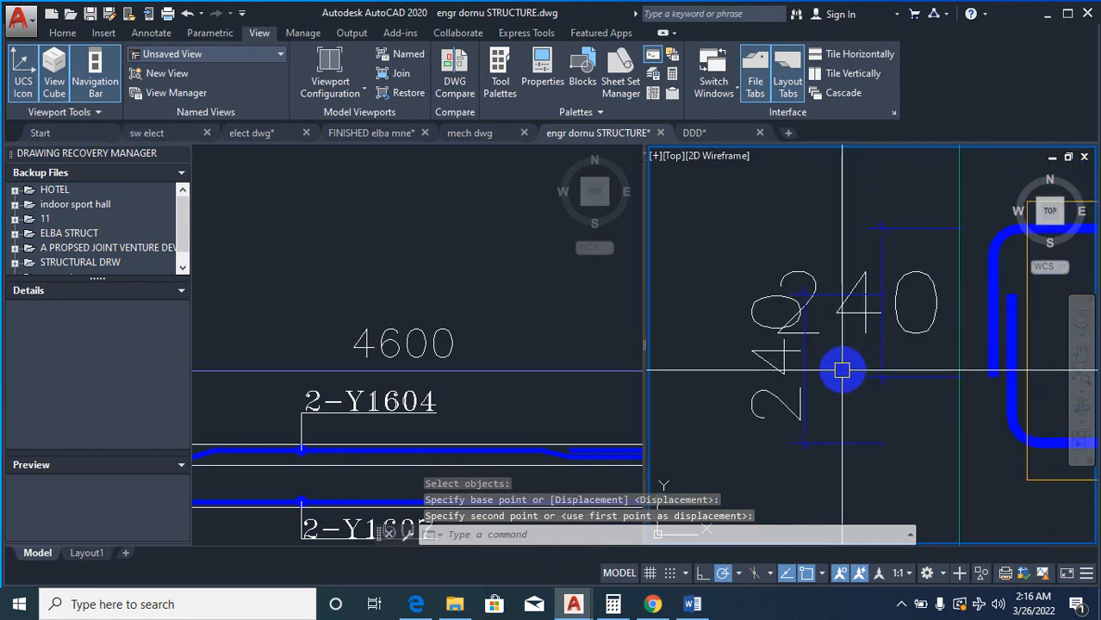
type("e")
key("Return")
left_click(850, 312)
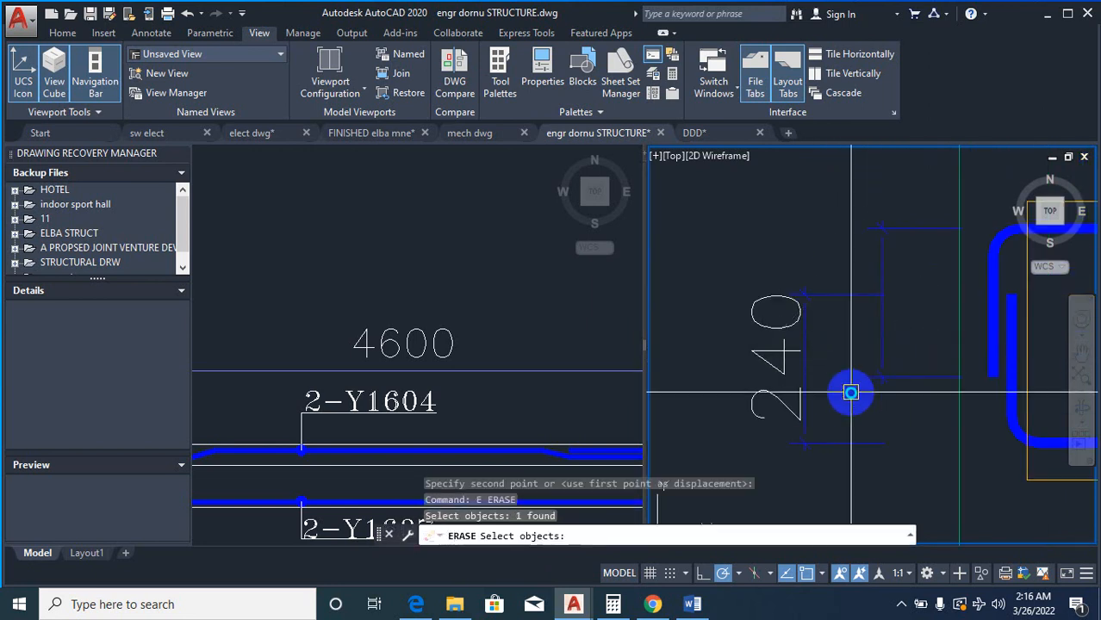
right_click(851, 393)
right_click(851, 394)
key("Escape")
key("Escape")
Step: Copy the rotated 240 text from the outer to the inner vertical dimension line at the beam end
type("co")
key("Return")
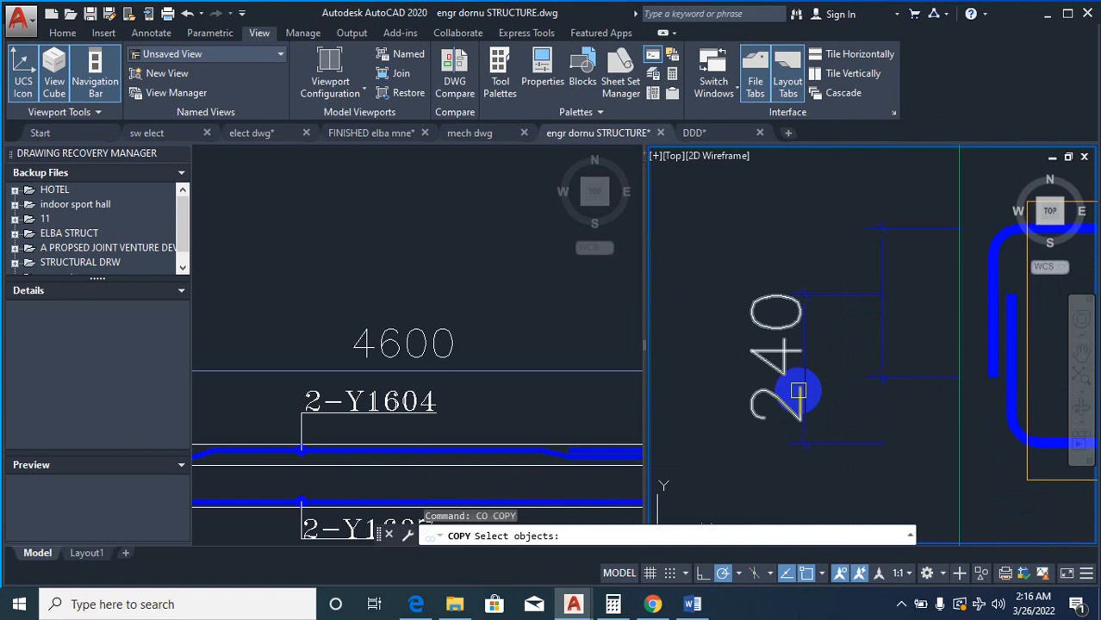
left_click(786, 411)
key("Return")
left_click(665, 480)
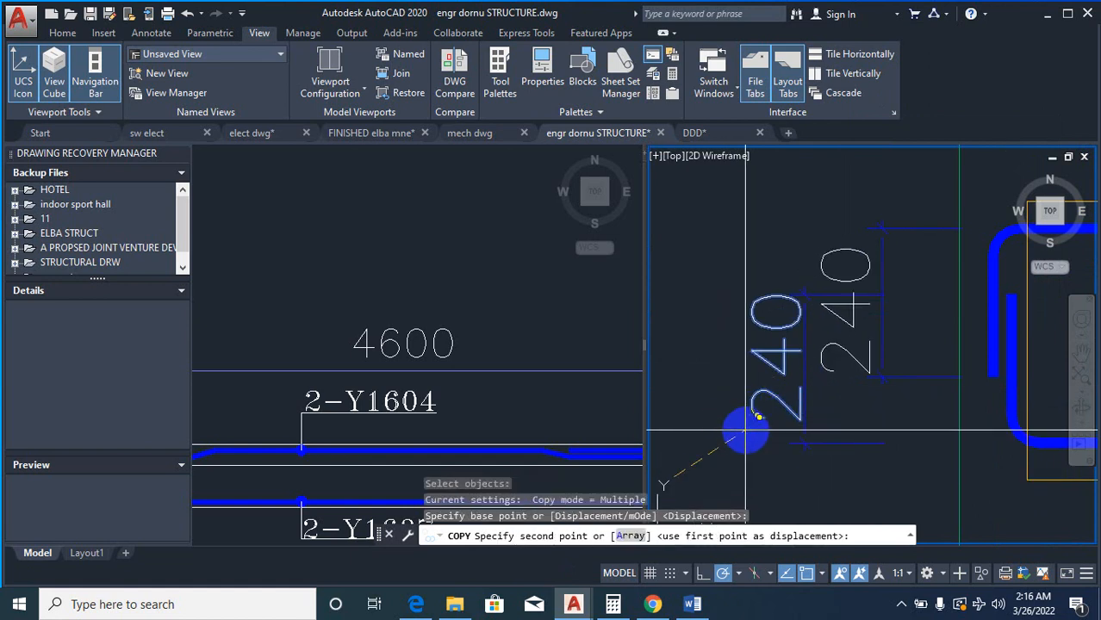
left_click(750, 427)
key("Escape")
scroll(787, 387, "down", 5)
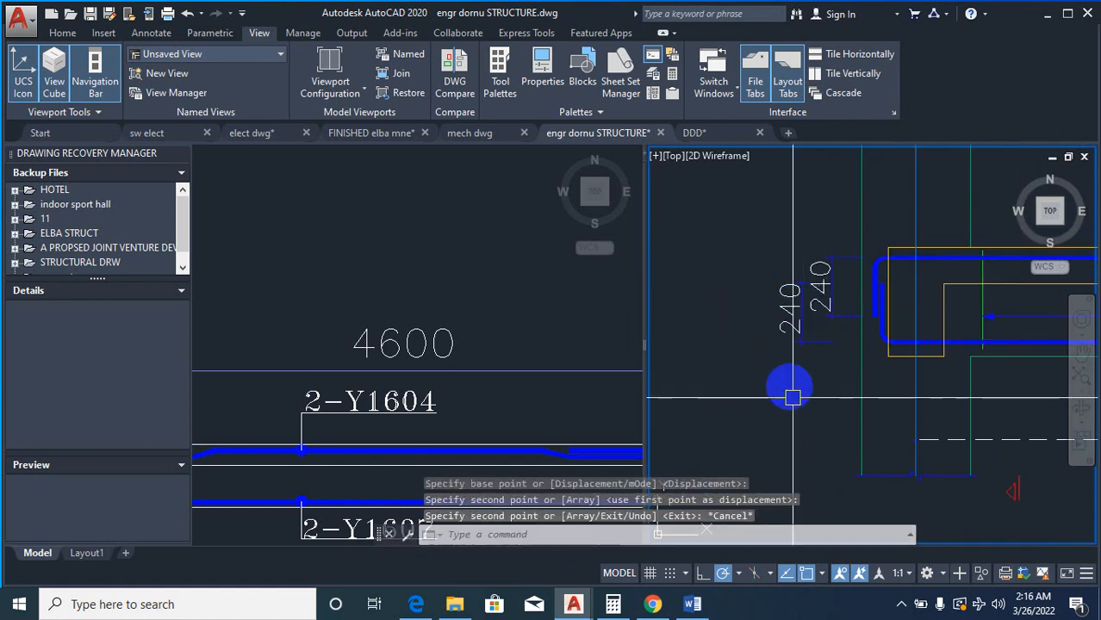
scroll(750, 389, "up", 2)
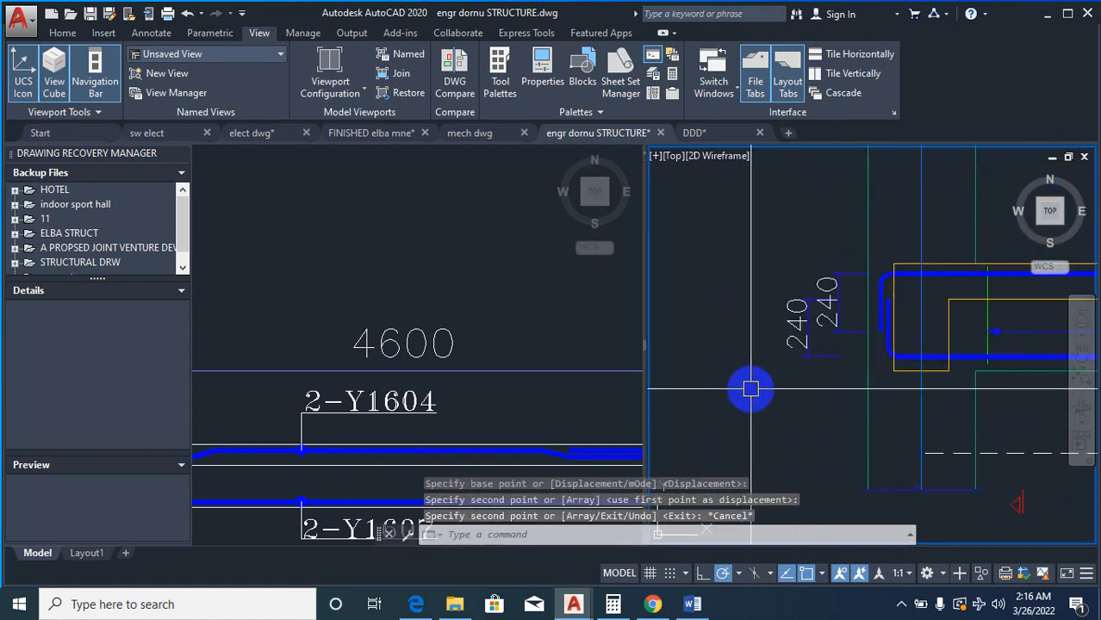
Step: Isolate the layers of the rotated 240 text and the blue 350 dimension at the far beam end
type("LA")
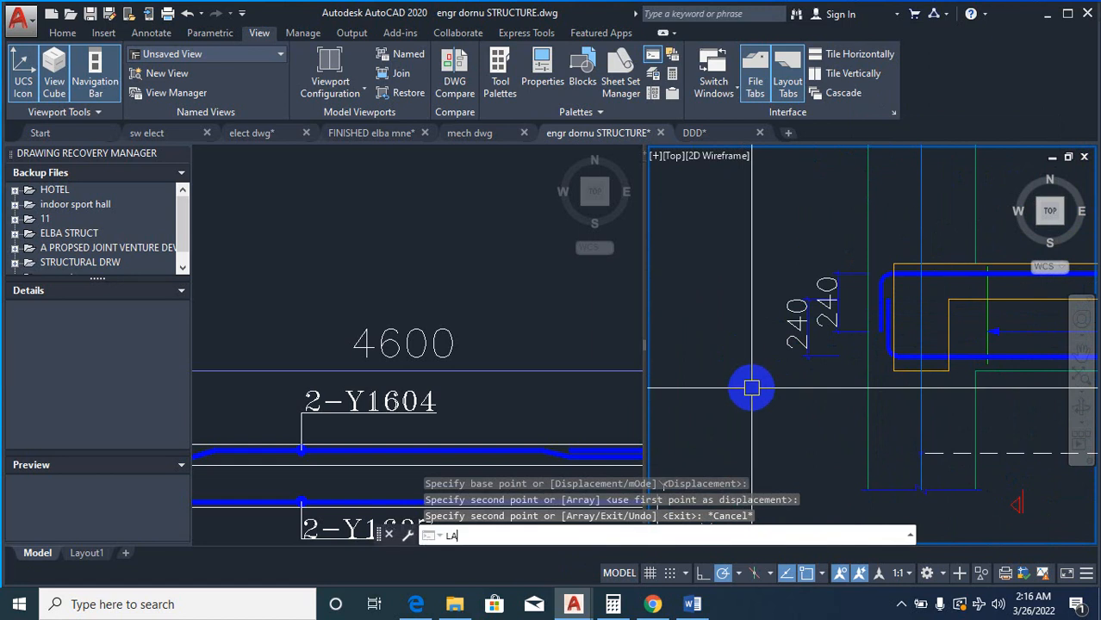
type("YISO")
key("Return")
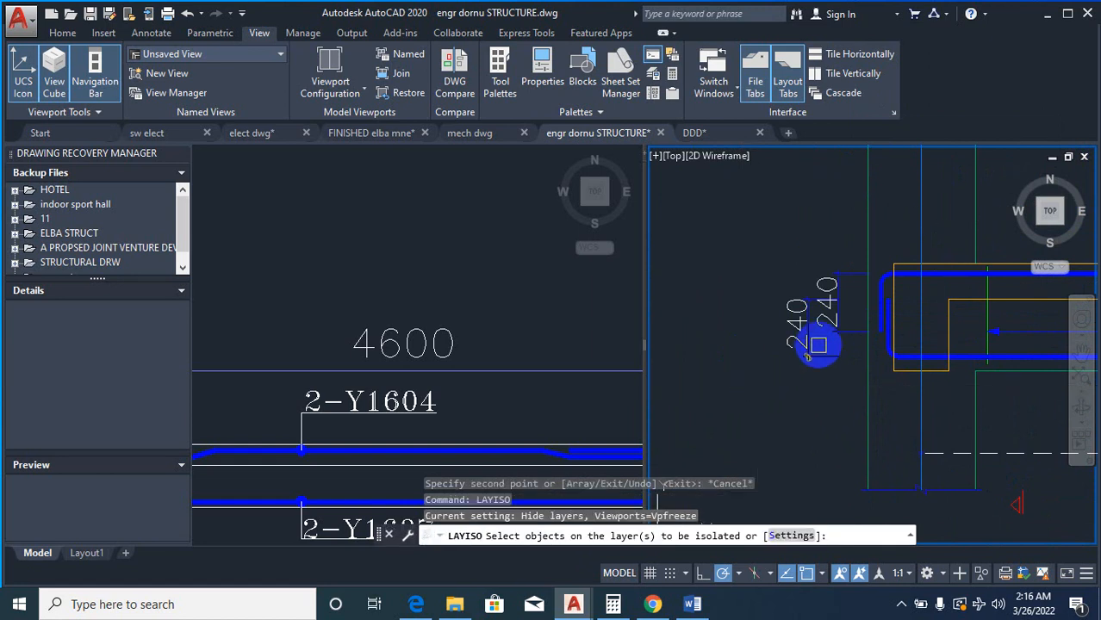
left_click(791, 342)
scroll(693, 378, "down", 5)
scroll(786, 351, "down", 6)
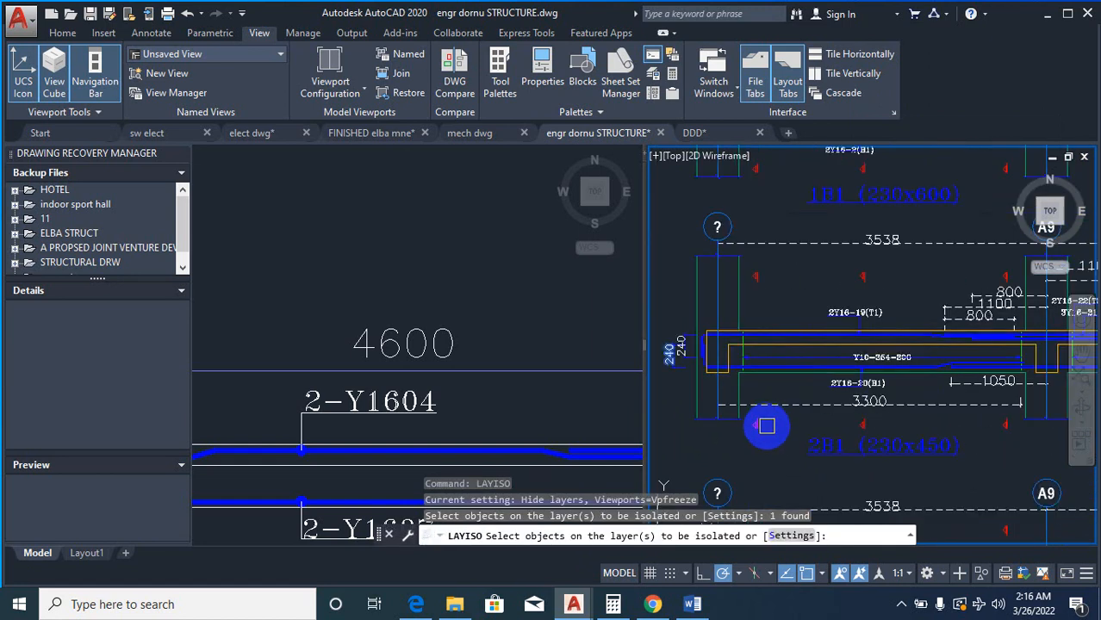
scroll(791, 360, "up", 10)
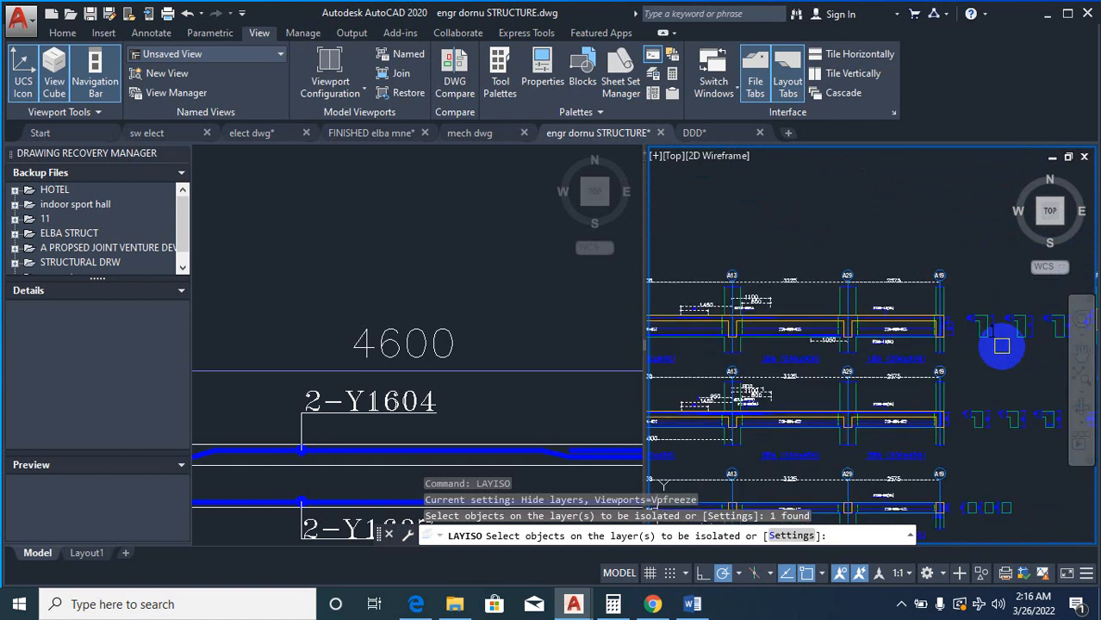
left_click(860, 336)
right_click(919, 297)
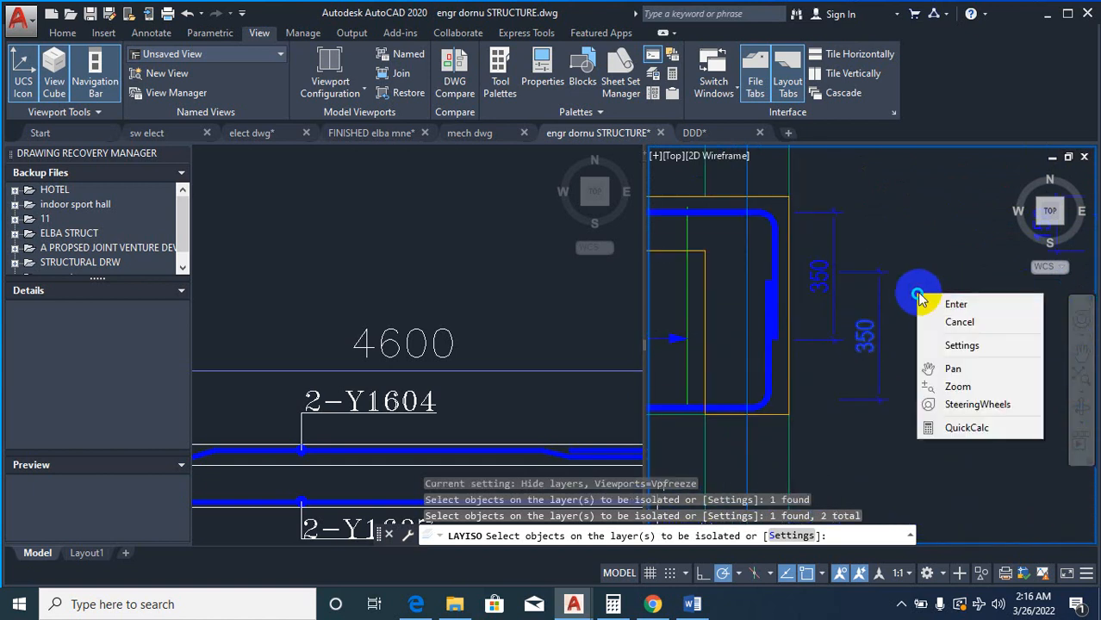
left_click(934, 305)
scroll(968, 298, "down", 5)
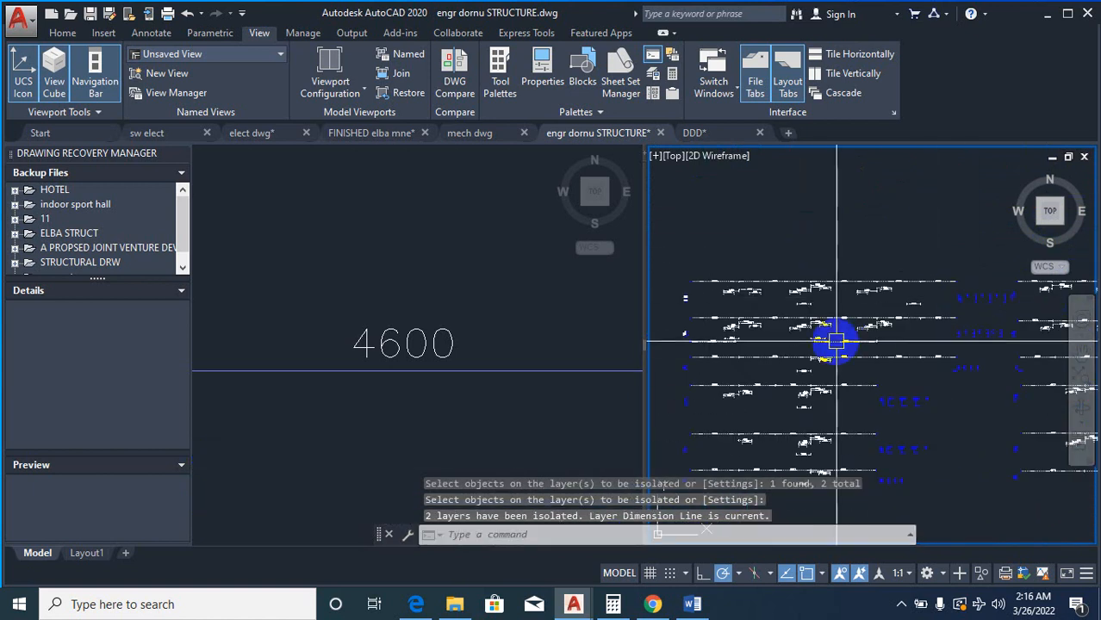
Step: Match the properties of the rotated 240 text onto the blue section dimensions of the first beam row
scroll(808, 325, "up", 6)
type("MA")
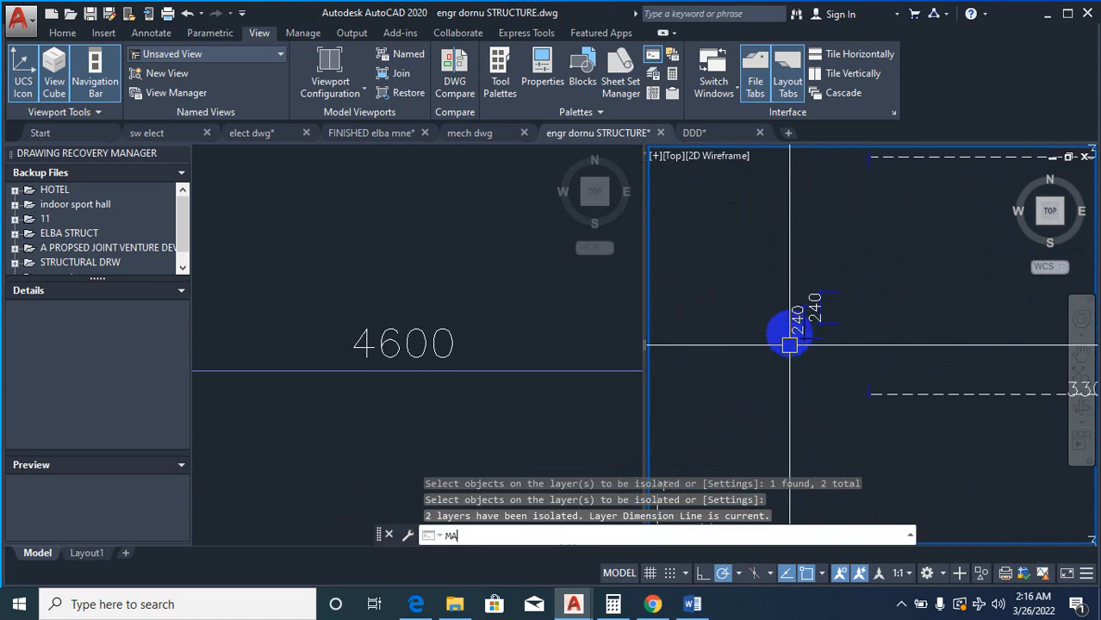
key("Return")
left_click(784, 306)
scroll(810, 314, "down", 5)
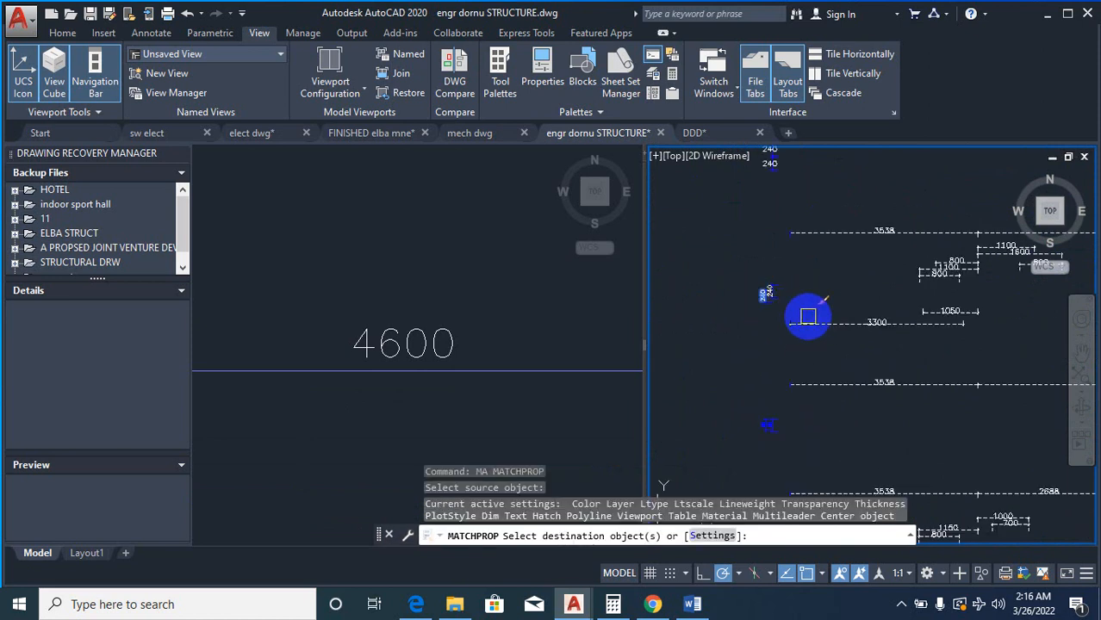
scroll(778, 321, "up", 2)
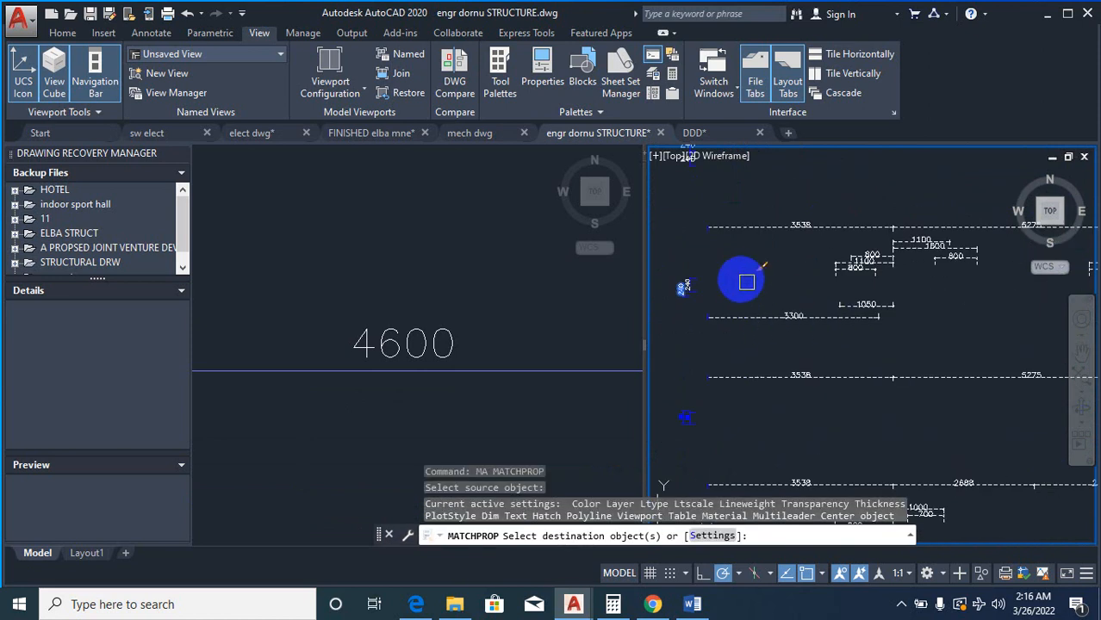
scroll(832, 272, "down", 3)
scroll(997, 224, "up", 4)
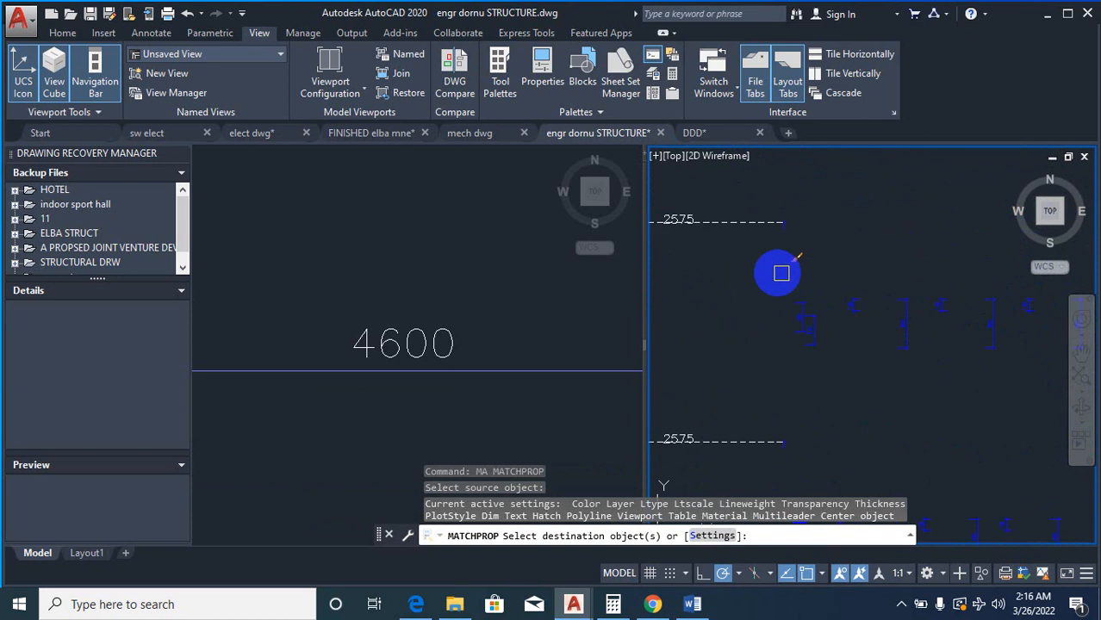
left_click(804, 295)
left_click(1029, 363)
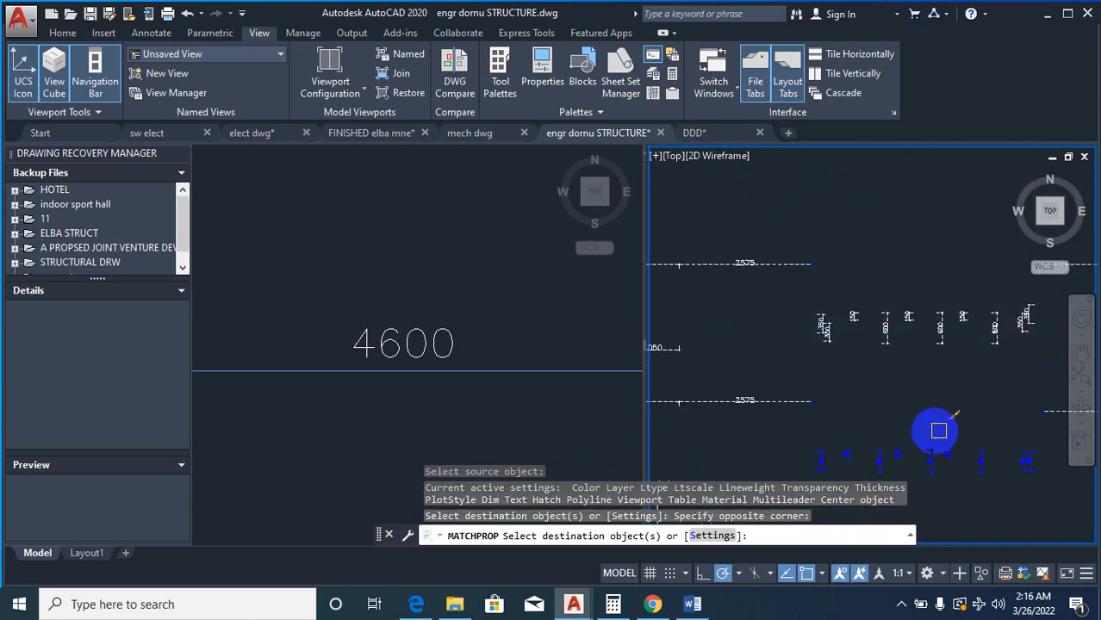
Step: Apply the 240 text's properties to the section dimensions of the second and third beam rows
left_click(750, 238)
scroll(751, 329, "down", 4)
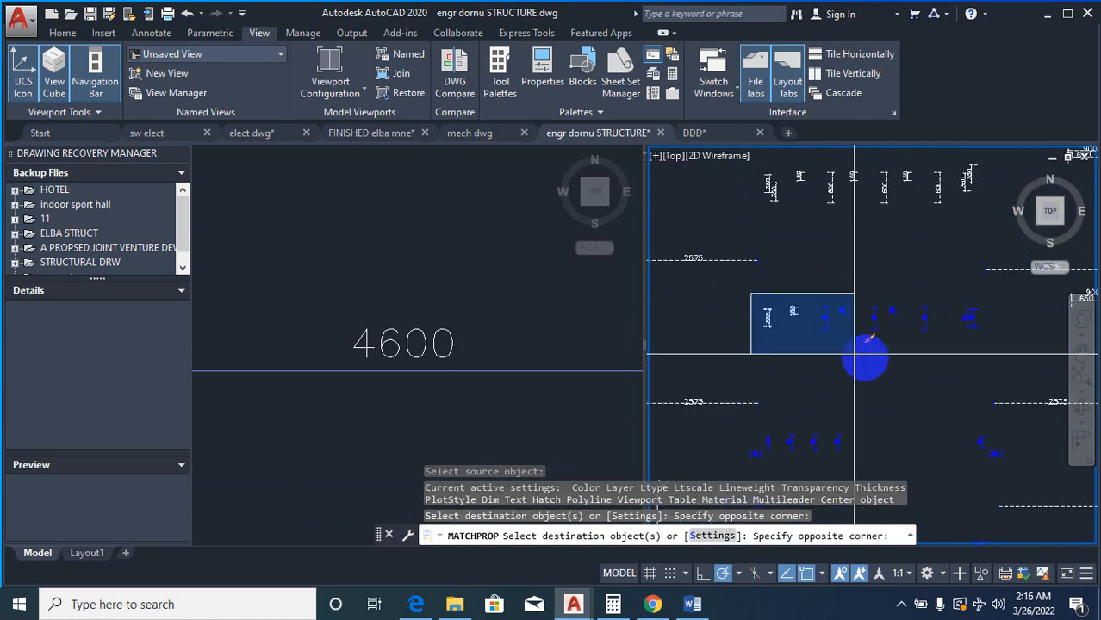
left_click(1017, 372)
scroll(862, 352, "up", 3)
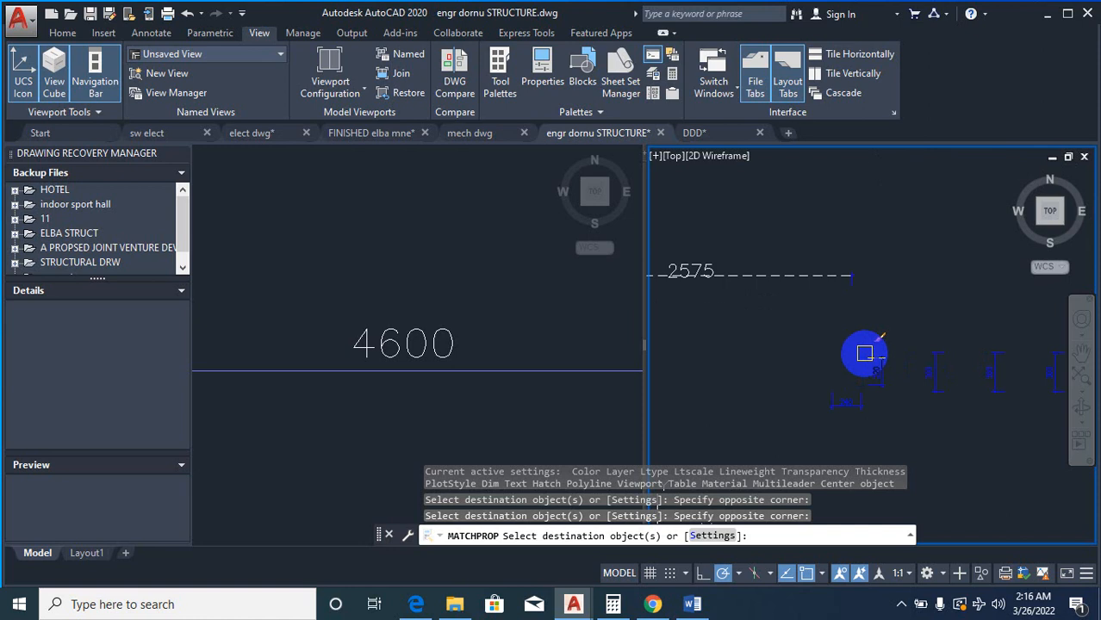
left_click(791, 324)
left_click(848, 345)
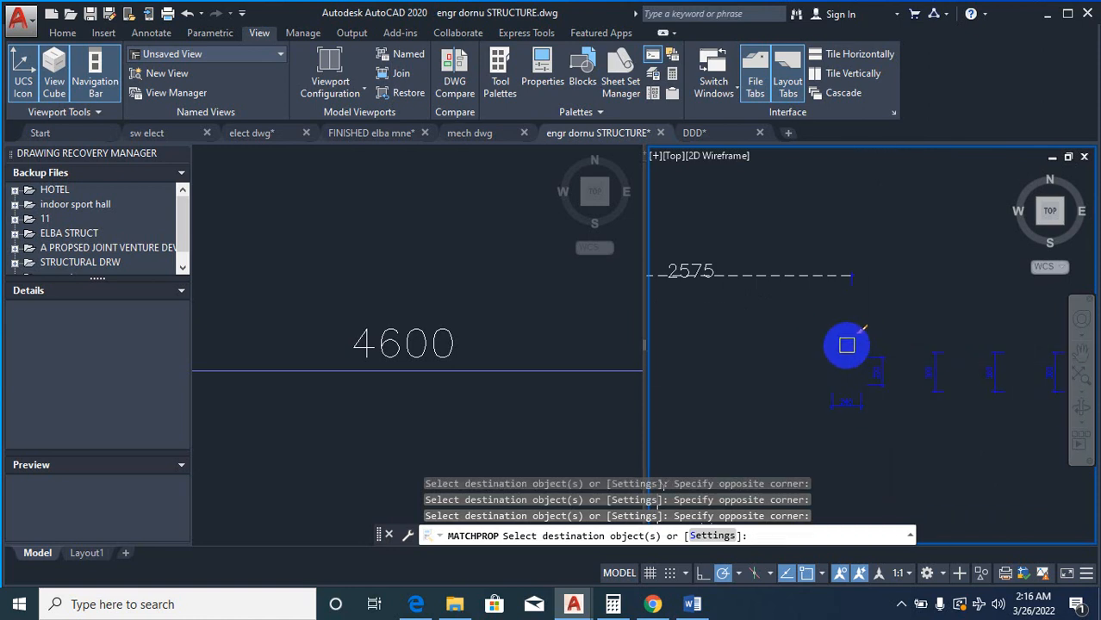
scroll(930, 379, "down", 3)
left_click(991, 376)
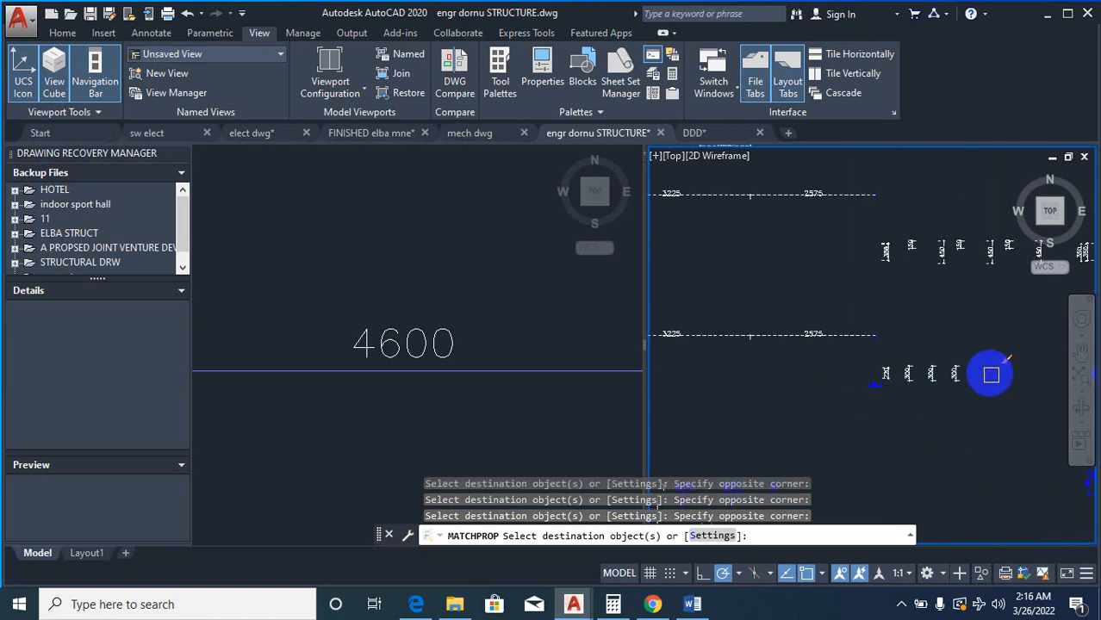
Step: Apply the matched properties to the section dimensions of the fourth and fifth beam rows in the first group
scroll(936, 414, "down", 2)
scroll(935, 414, "up", 4)
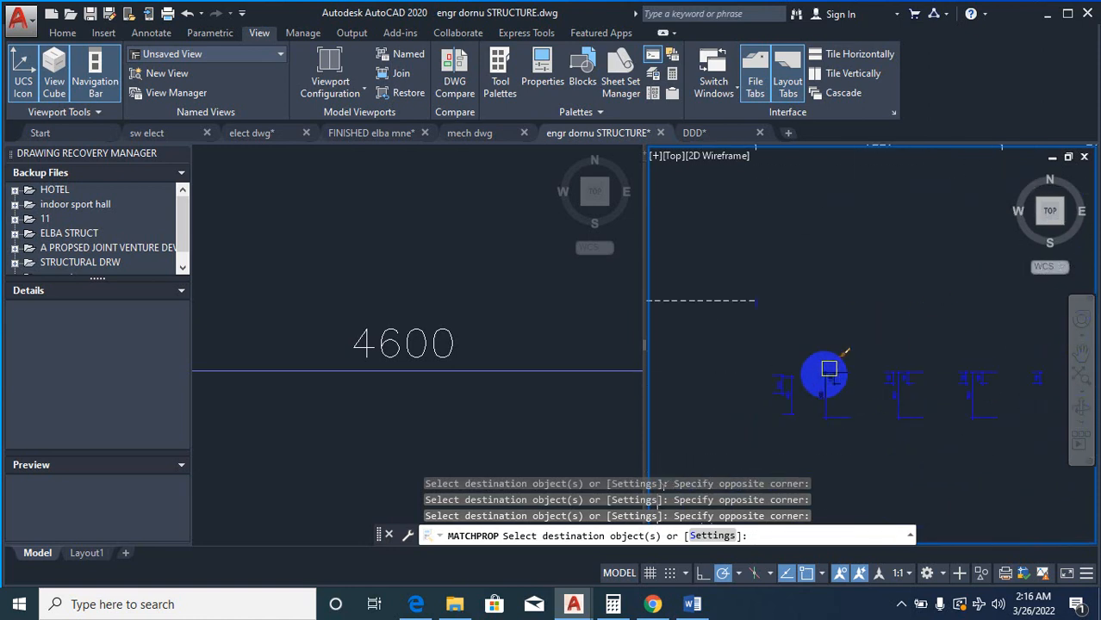
left_click(749, 357)
left_click(1059, 442)
scroll(936, 326, "down", 6)
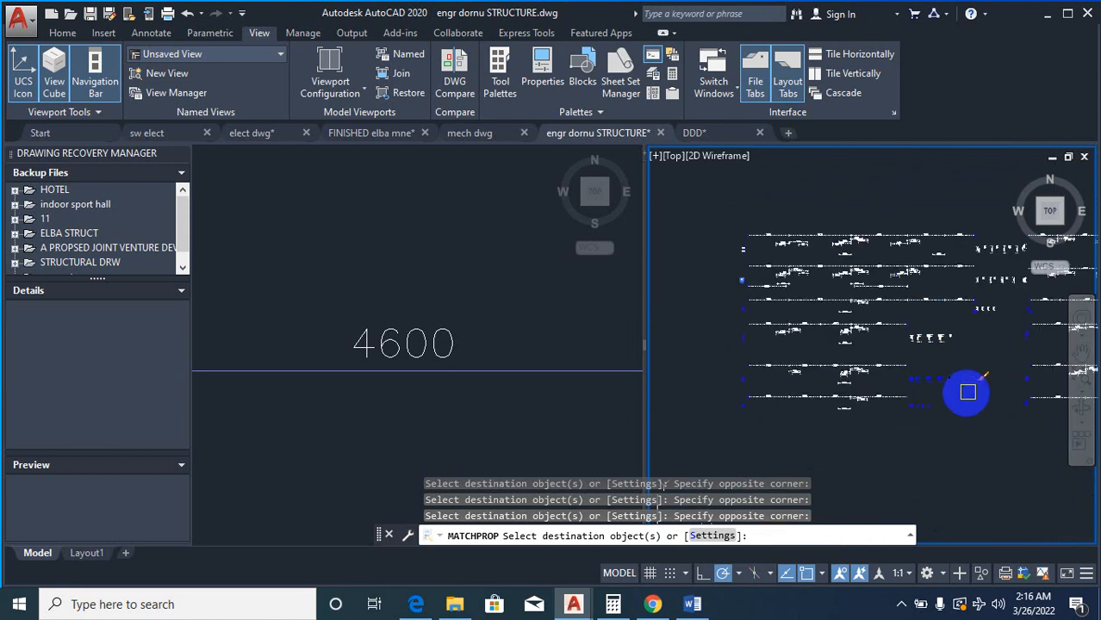
scroll(903, 377, "up", 4)
left_click(697, 297)
left_click(995, 359)
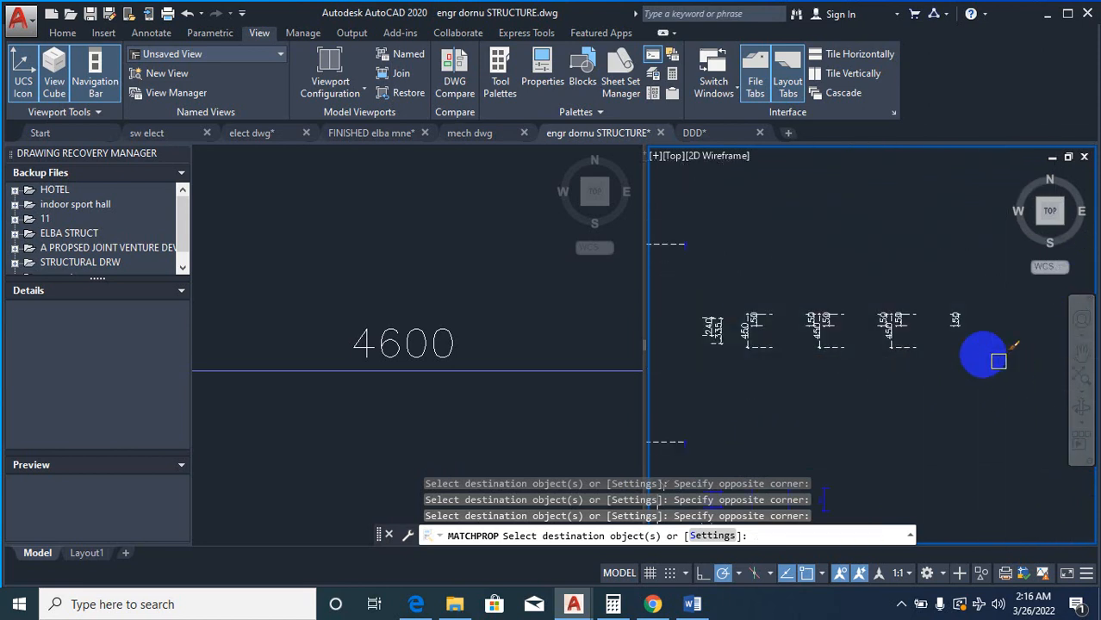
Step: Apply the matched properties to the section dimensions of the first group's lowest beam row
scroll(902, 325, "down", 4)
scroll(879, 385, "up", 4)
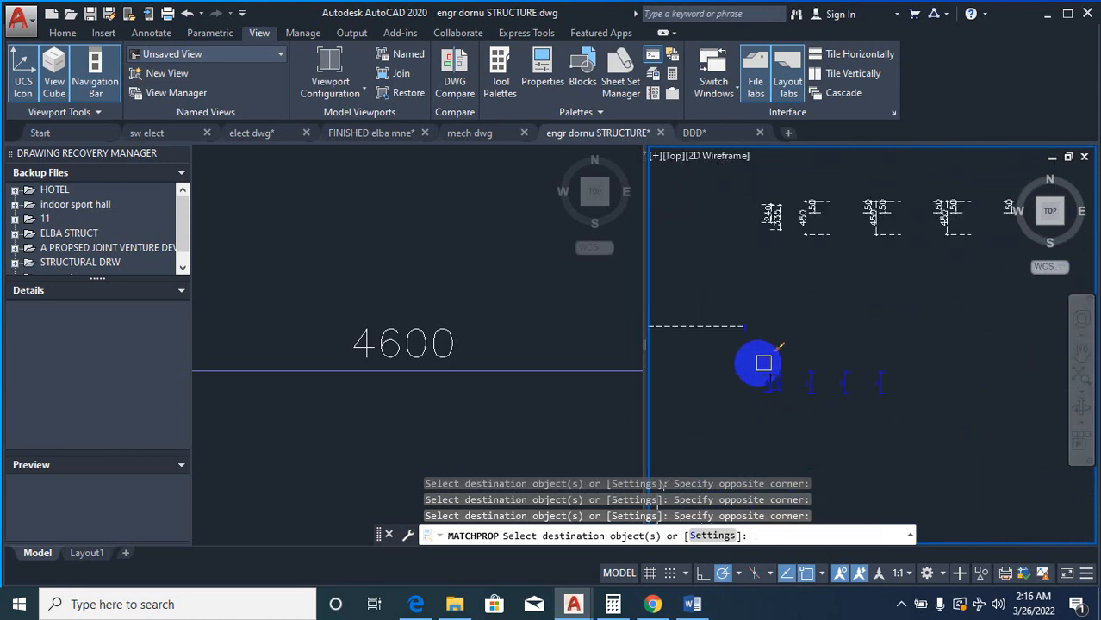
left_click(757, 364)
left_click(969, 412)
Step: Apply the matched properties to the vertical dimensions at the start of the first group's third and fourth beams
scroll(909, 467, "down", 4)
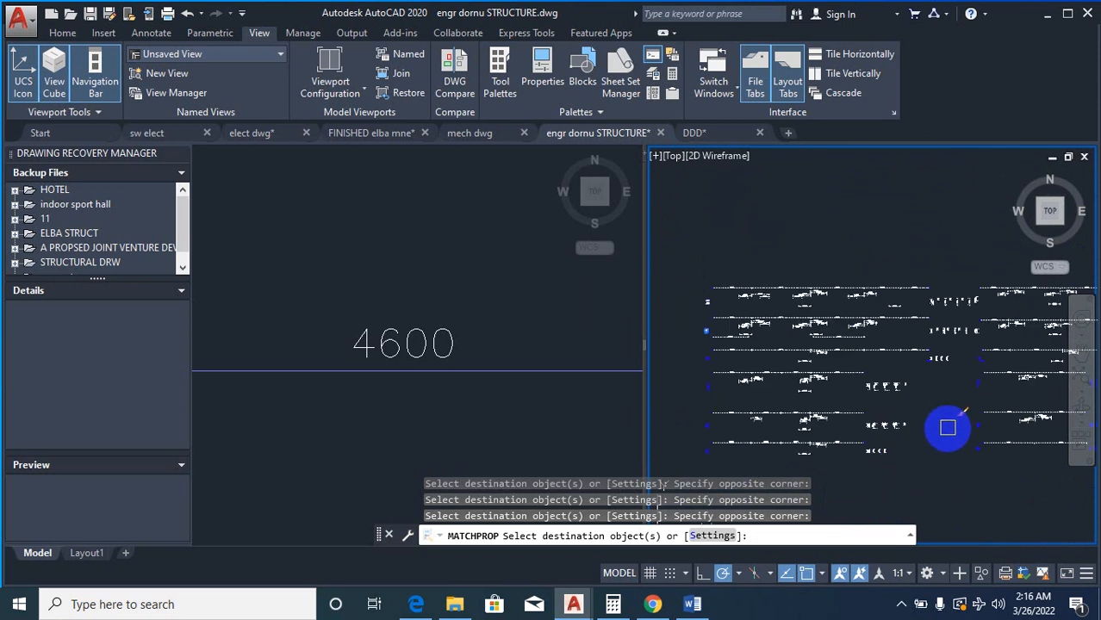
scroll(695, 280, "up", 5)
left_click(725, 286)
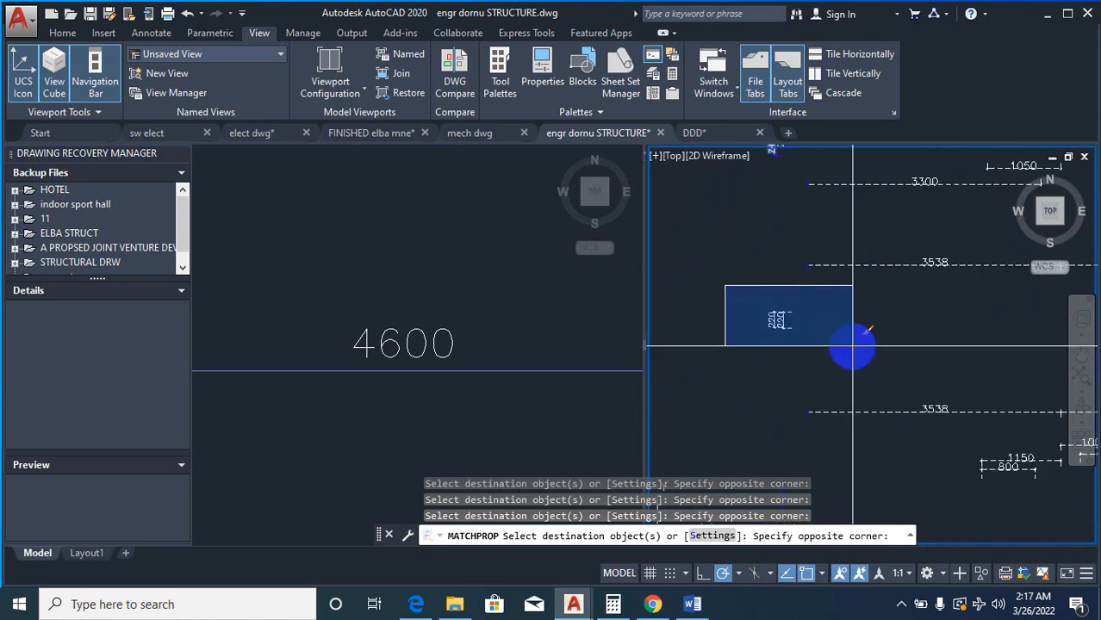
left_click(853, 346)
scroll(879, 308, "down", 4)
scroll(878, 388, "up", 2)
left_click(797, 298)
left_click(879, 365)
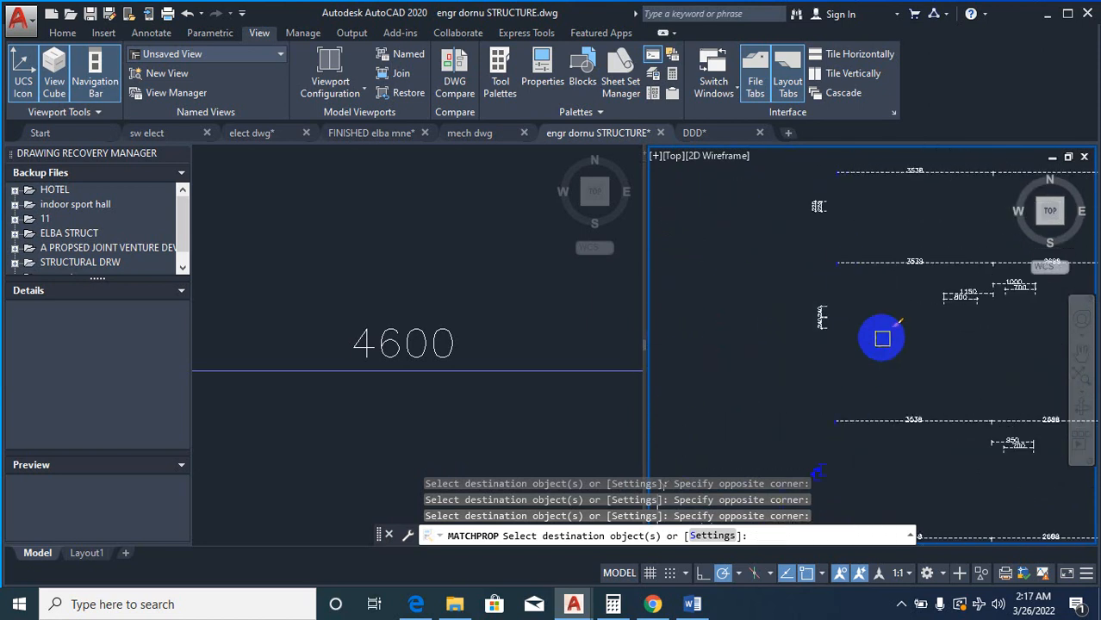
Step: Apply the matched properties to the vertical dimensions at the start of the first group's two lowest beams
scroll(881, 339, "down", 2)
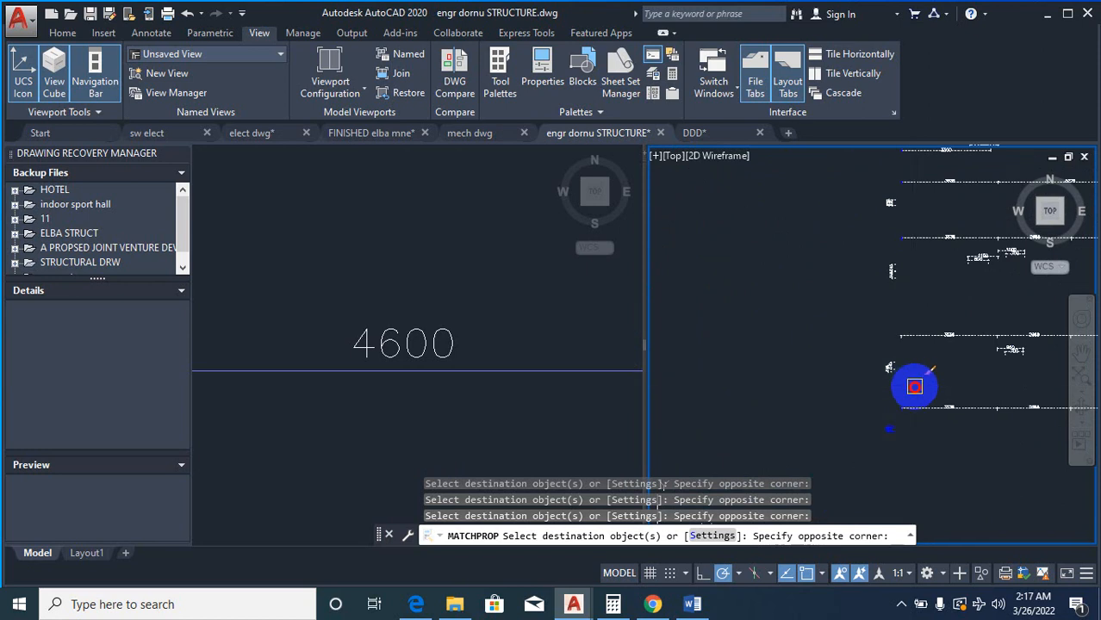
left_click(835, 373)
scroll(890, 448, "up", 3)
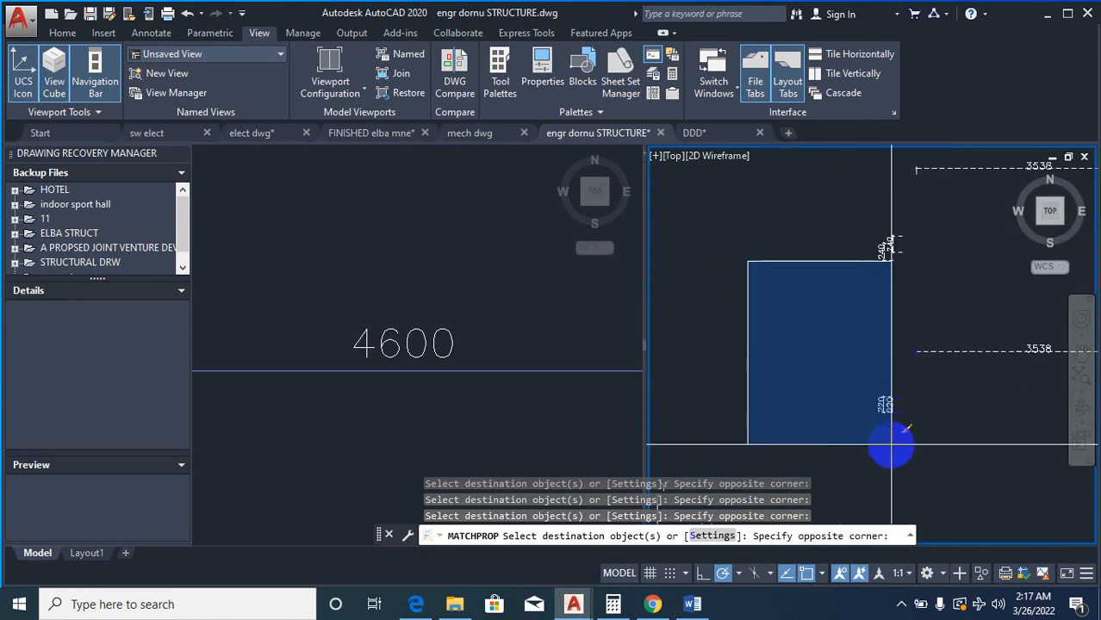
left_click(922, 444)
Step: Apply the matched properties to the blue vertical dimensions at the beam starts throughout the second beam group
scroll(737, 374, "down", 5)
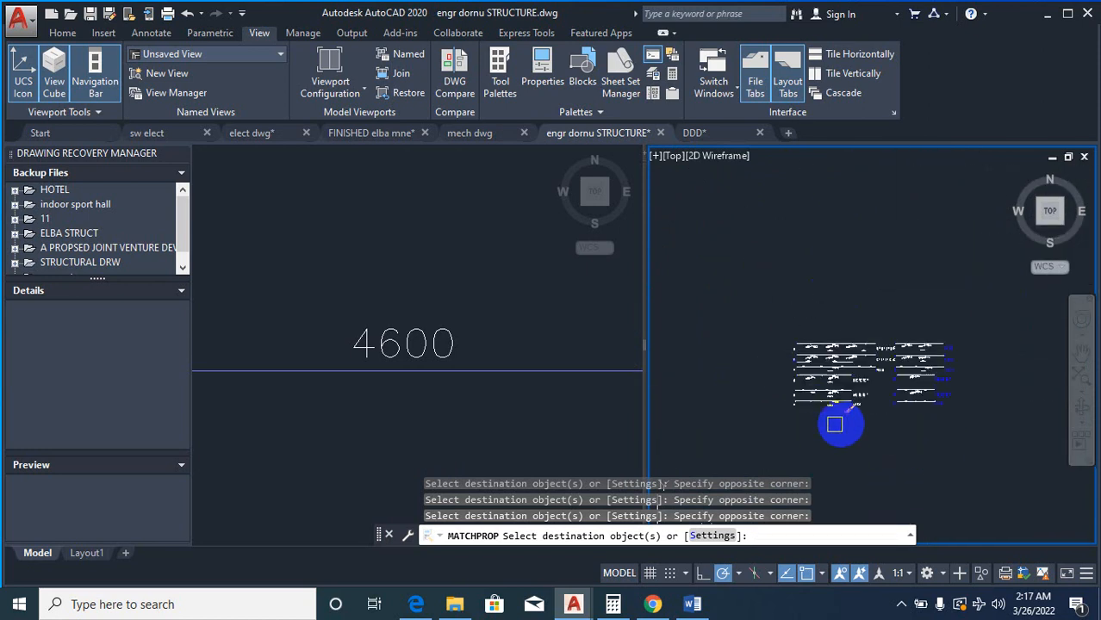
scroll(933, 286, "up", 6)
left_click(764, 291)
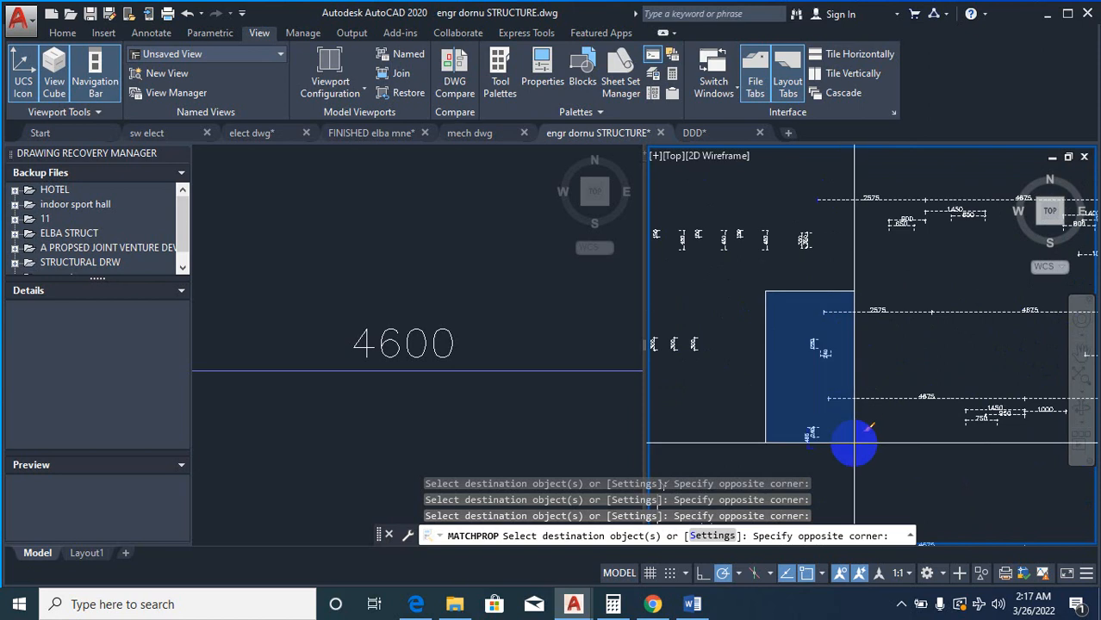
left_click(855, 444)
scroll(853, 370, "down", 3)
left_click(782, 305)
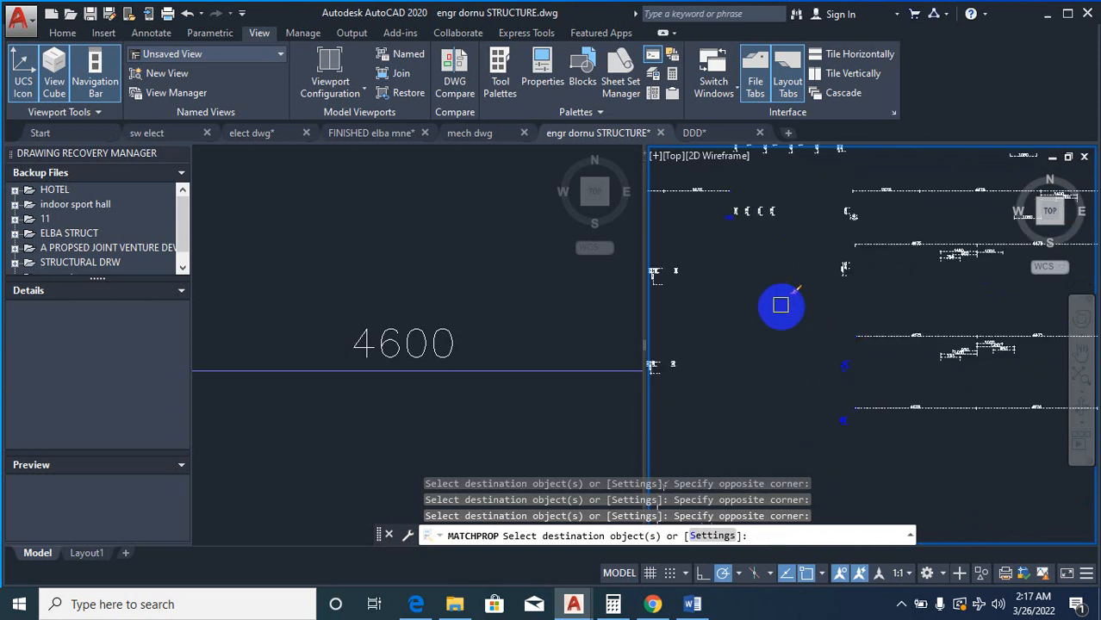
left_click(873, 447)
Step: Apply the matched properties to the section dimensions beside the second beam group's upper three rows
scroll(619, 228, "down", 4)
scroll(851, 211, "up", 4)
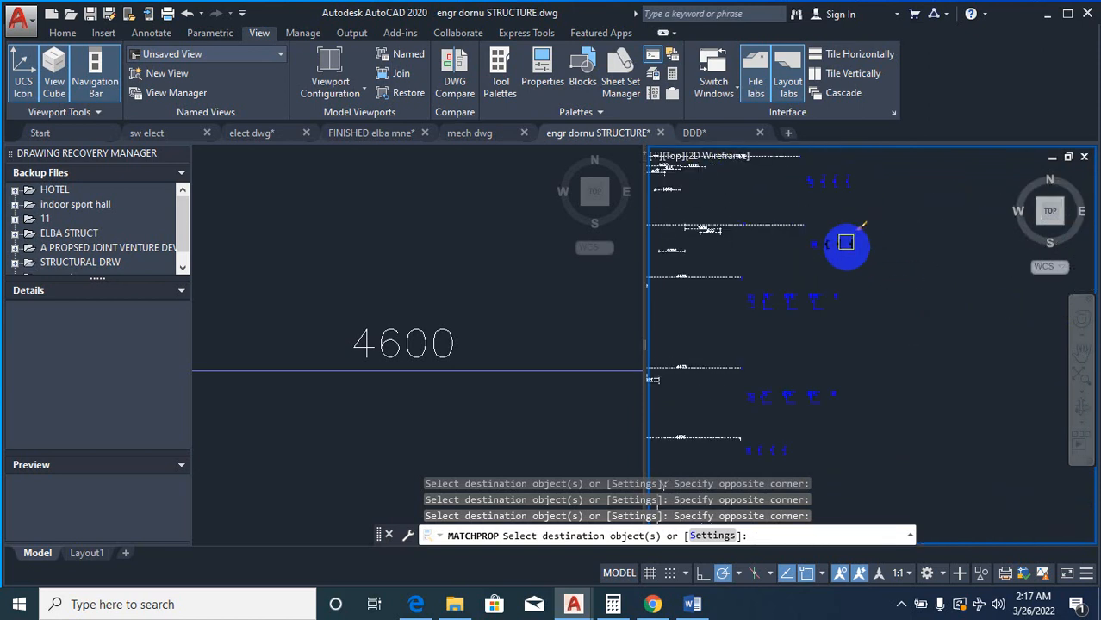
scroll(871, 411, "down", 4)
scroll(864, 266, "up", 3)
left_click(814, 257)
scroll(889, 331, "down", 5)
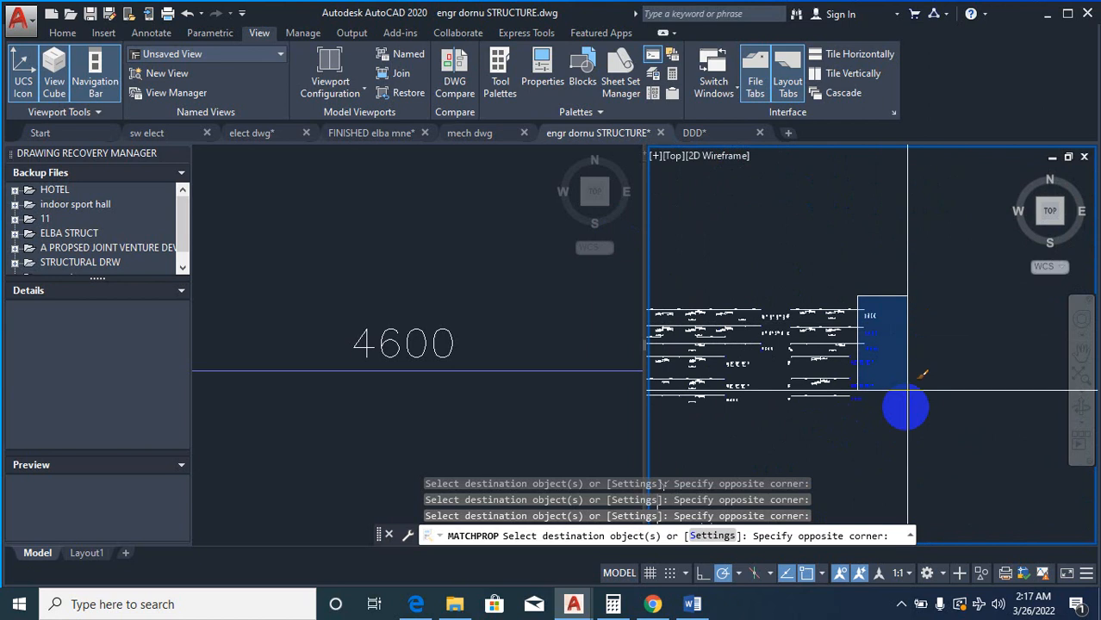
scroll(902, 431, "up", 3)
left_click(902, 431)
scroll(825, 346, "up", 2)
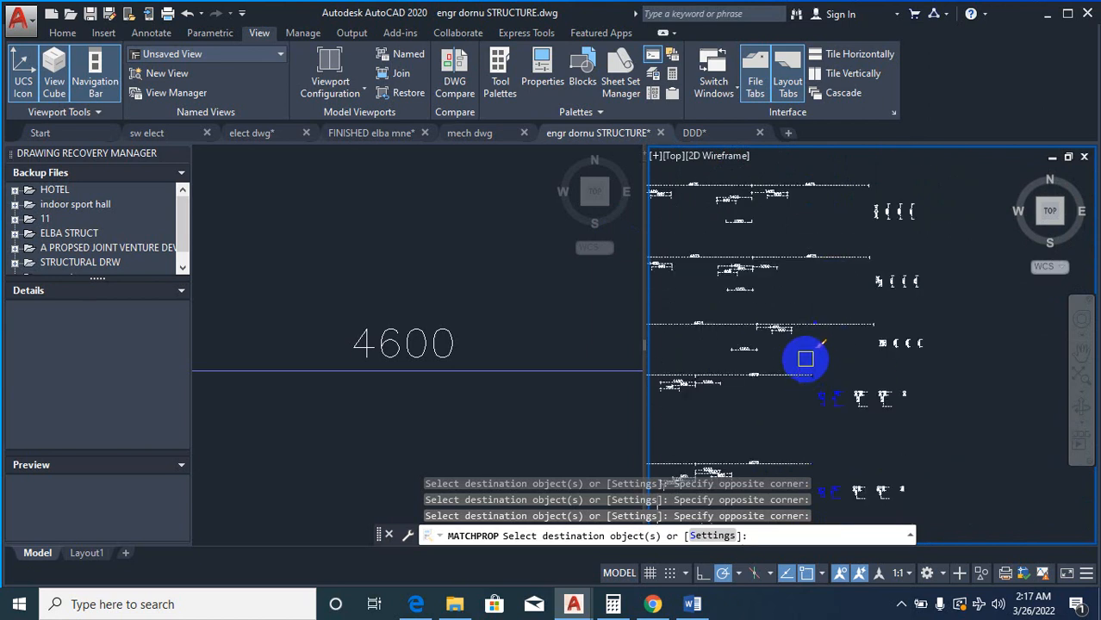
Step: Apply the matched properties to the remaining blue section dimensions of the second group's fourth beam row
left_click(805, 359)
left_click(887, 441)
scroll(860, 325, "down", 3)
scroll(853, 401, "up", 5)
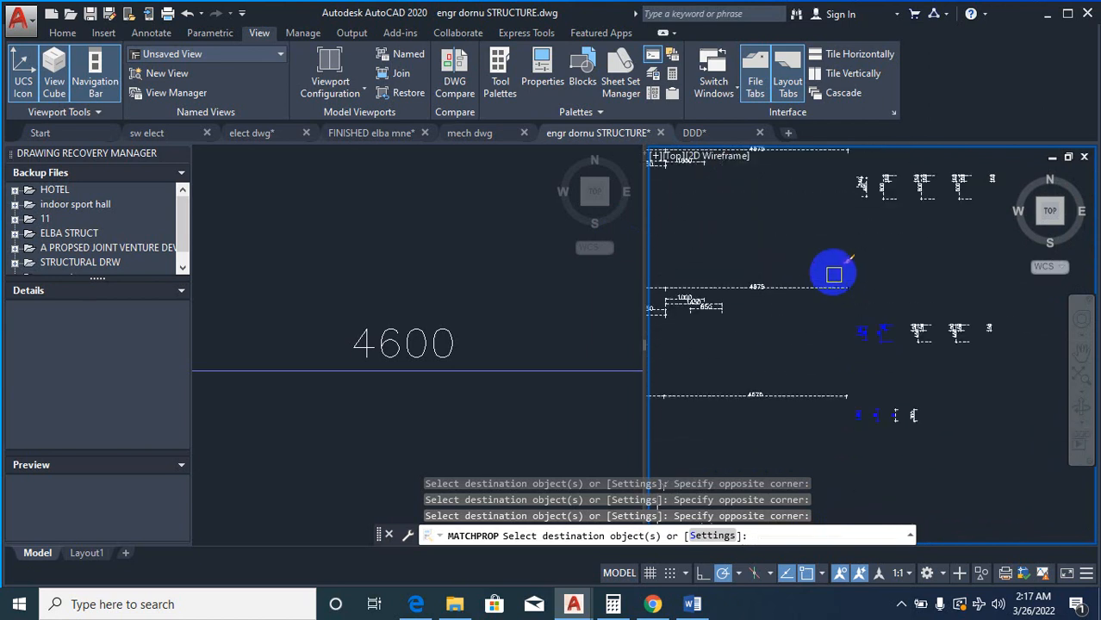
Step: Apply the matched properties to the remaining blue section dimensions beside the second beam group's two lowest rows and end Match Properties
left_click(832, 254)
left_click(935, 450)
scroll(958, 436, "down", 5)
scroll(935, 335, "up", 4)
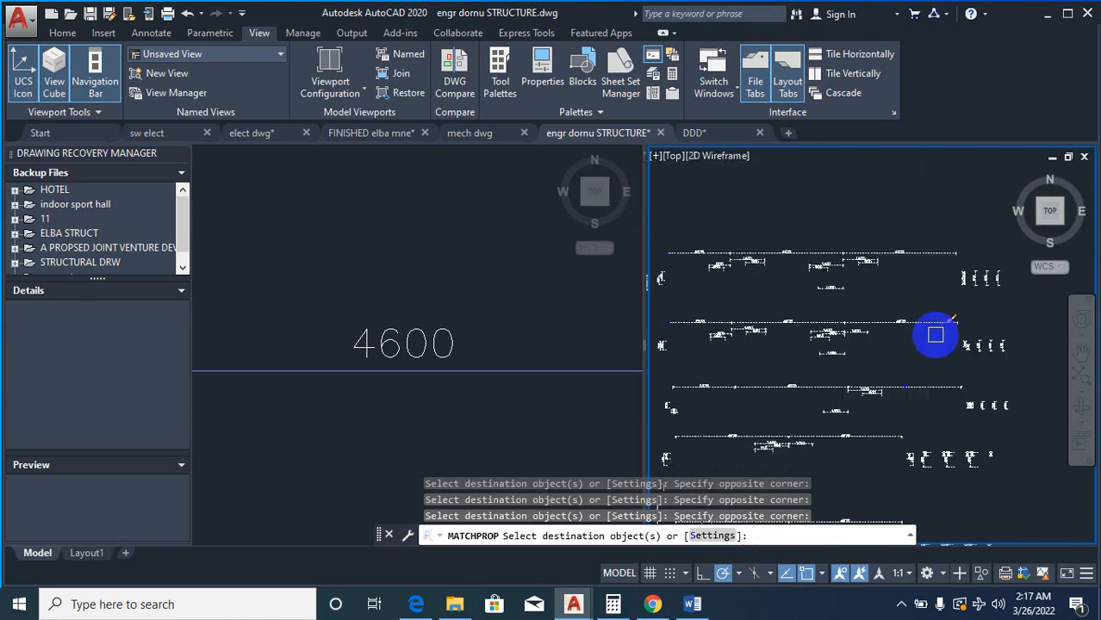
scroll(919, 399, "up", 3)
scroll(948, 365, "down", 5)
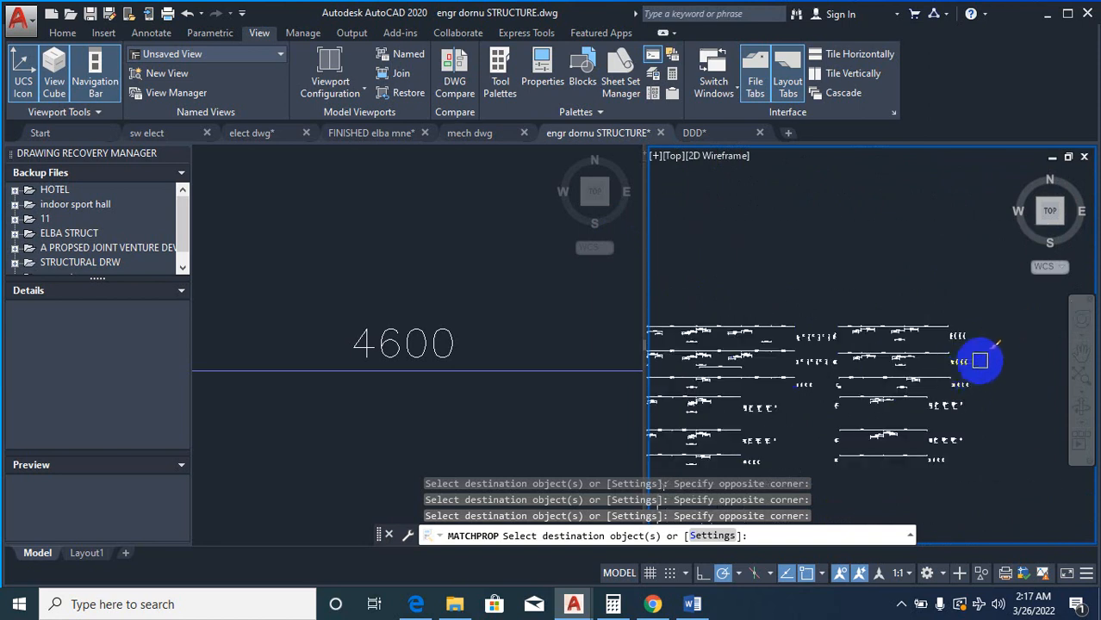
key("Escape")
Step: Turn all layers of the drawing back on with LAYON
scroll(949, 388, "down", 3)
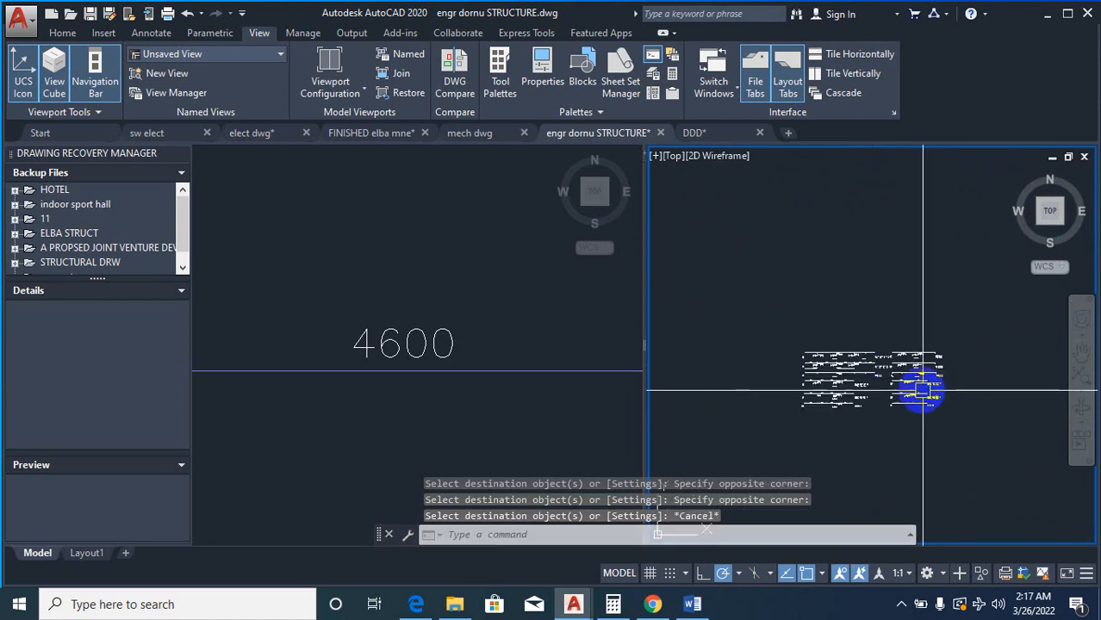
scroll(917, 389, "up", 2)
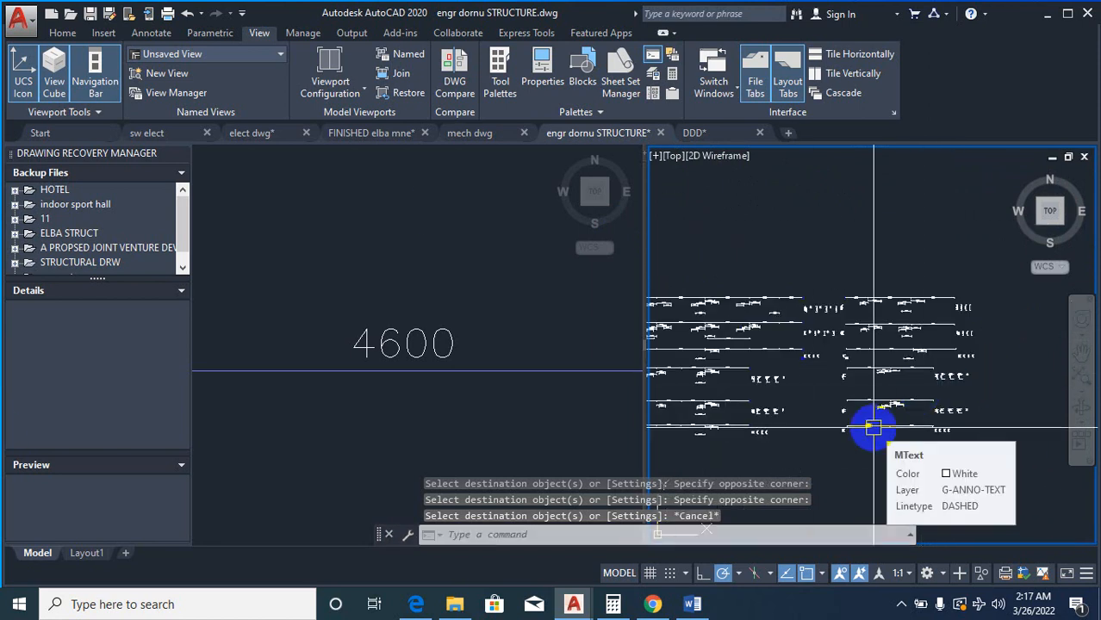
type("LAYON")
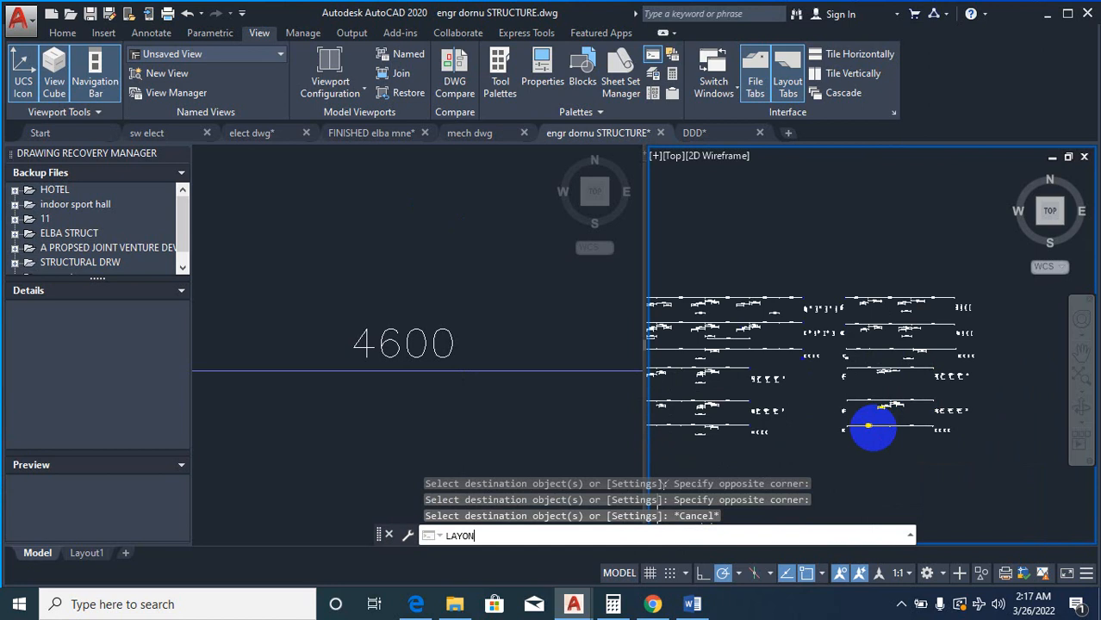
key("Return")
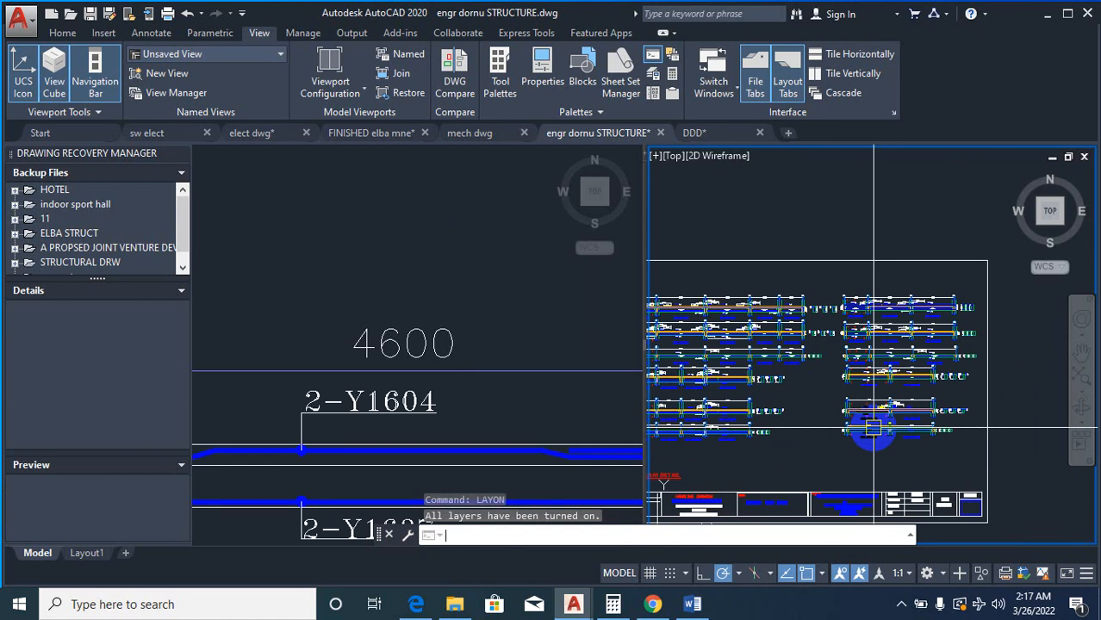
Step: Set up a DWG To PDF plot with a window around the border of the beam detail sheet
scroll(873, 428, "up", 5)
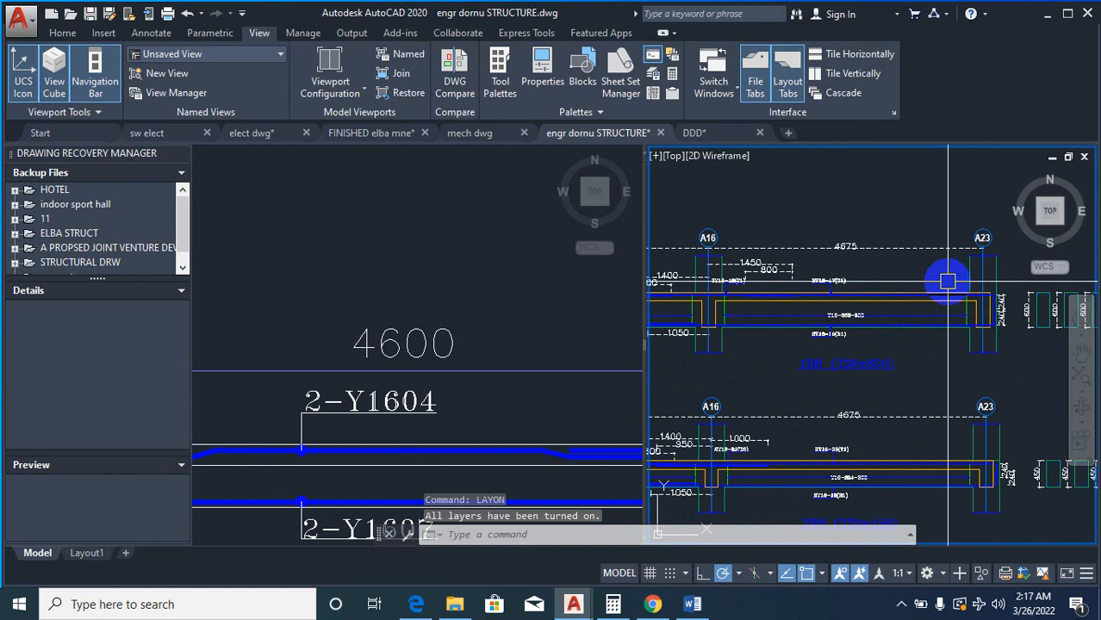
scroll(948, 283, "down", 7)
scroll(775, 322, "up", 7)
scroll(841, 324, "down", 5)
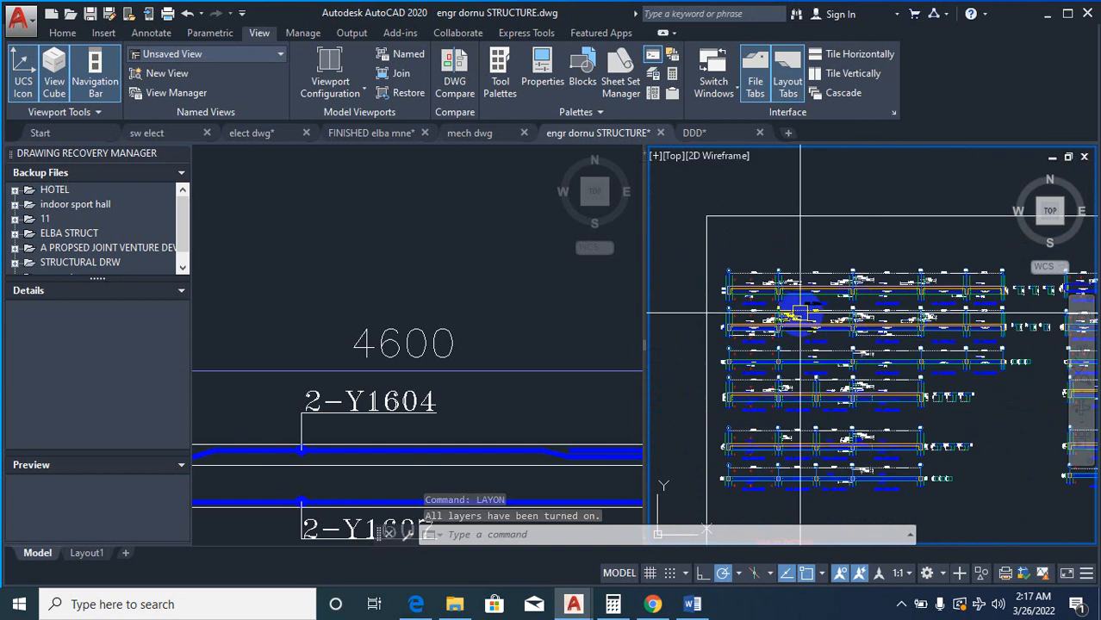
scroll(724, 344, "down", 6)
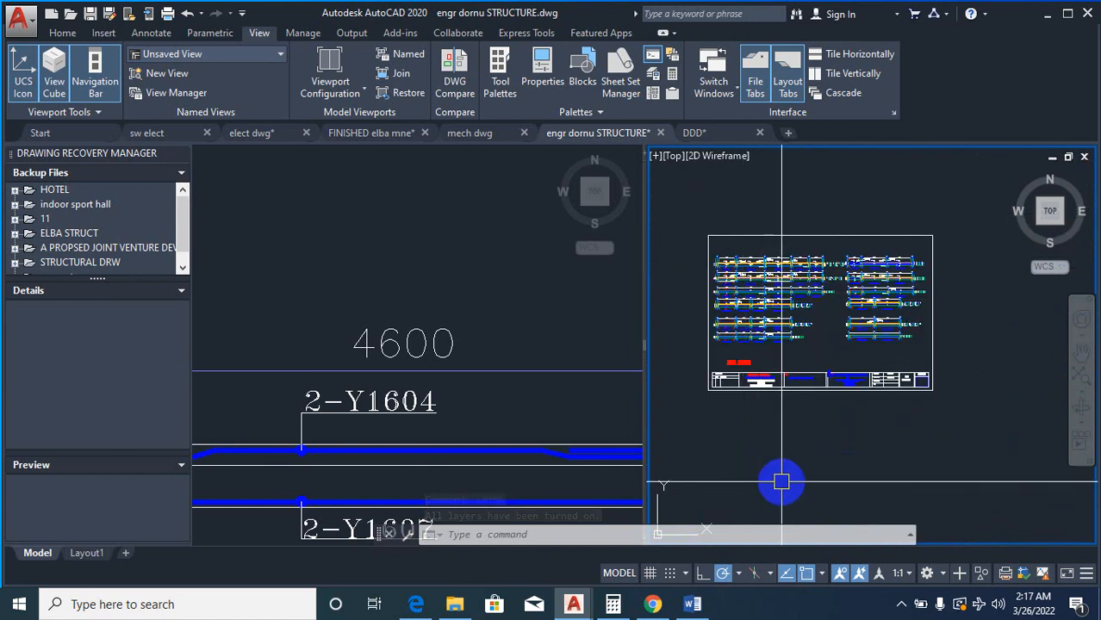
type("PLOT")
key("Return")
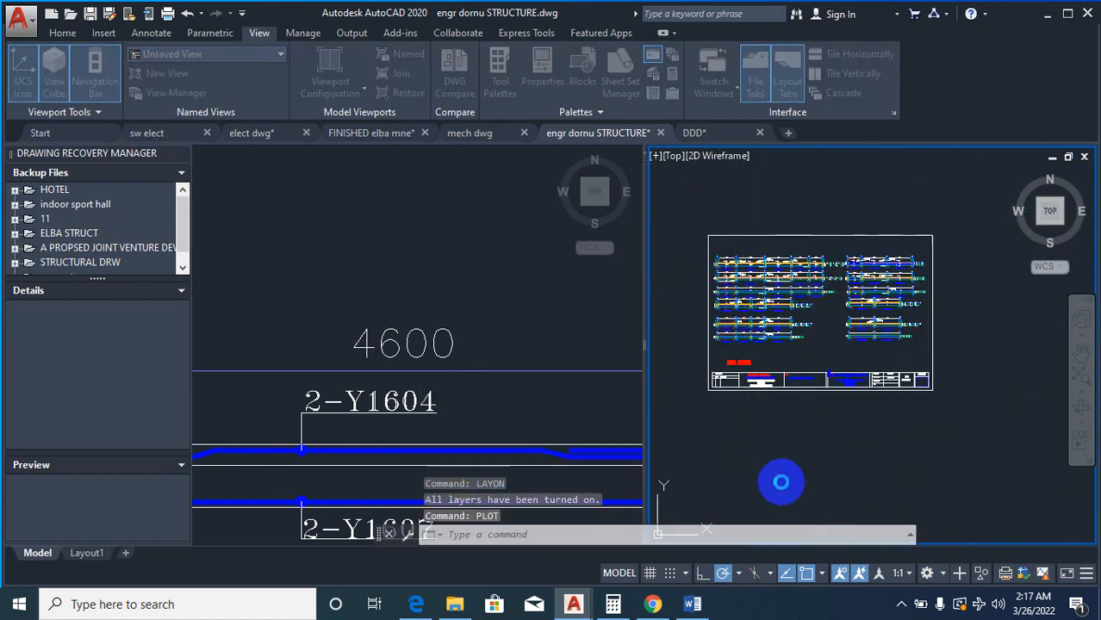
left_click(529, 345)
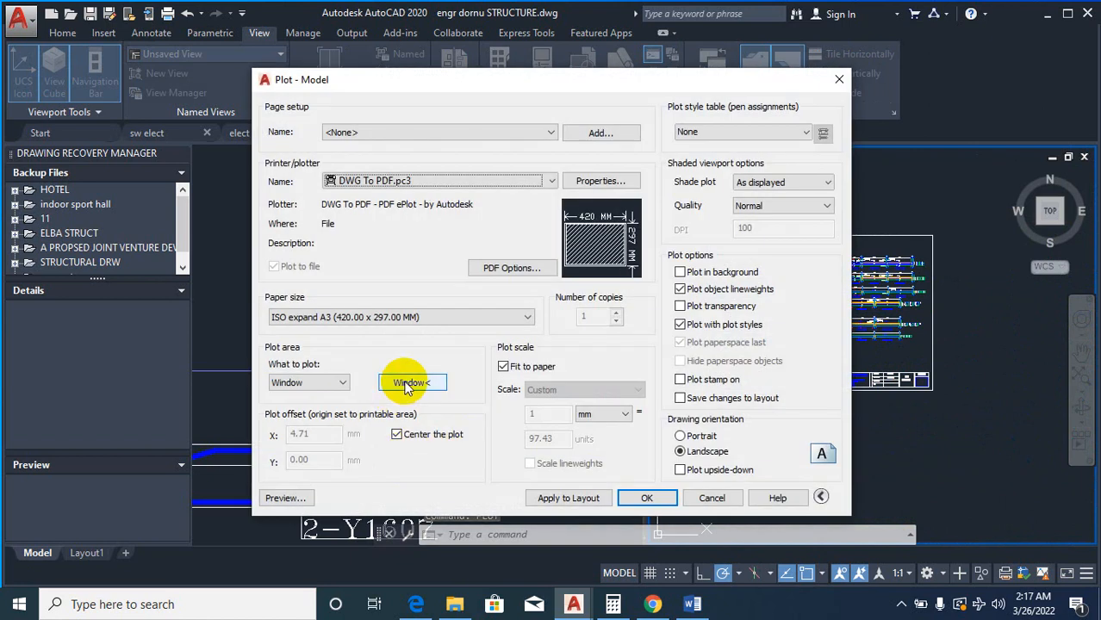
left_click(407, 383)
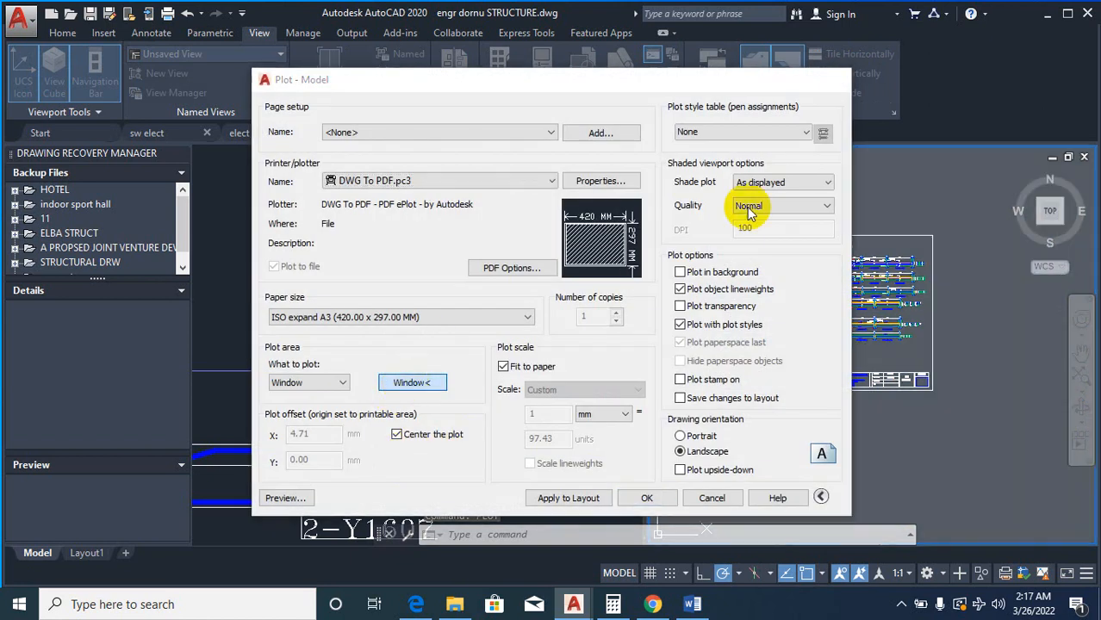
left_click(712, 227)
scroll(861, 293, "down", 3)
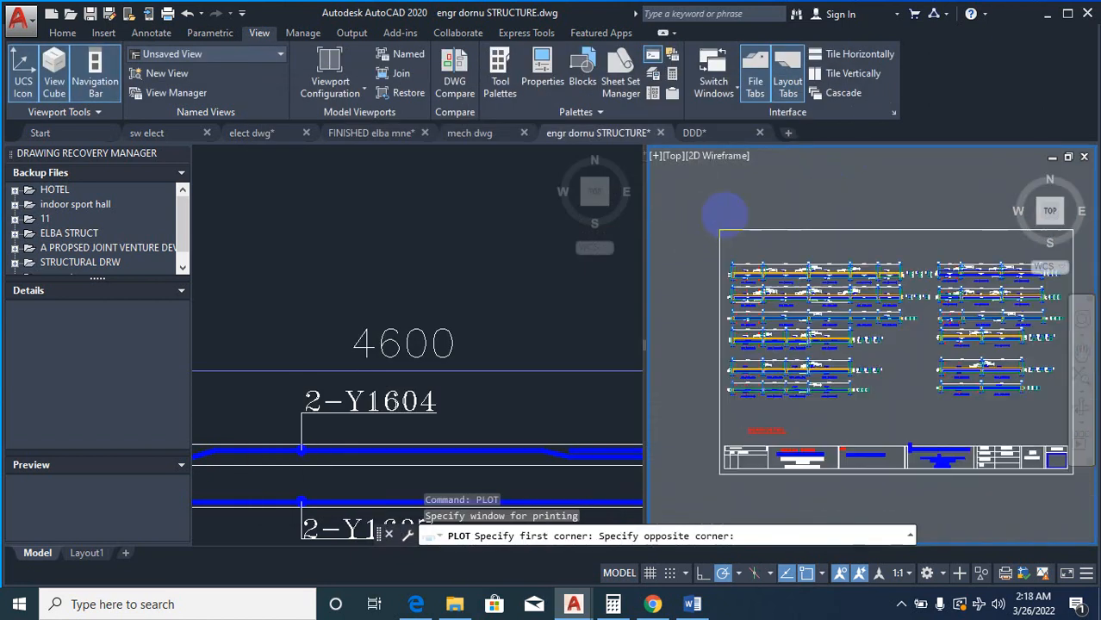
scroll(870, 353, "up", 5)
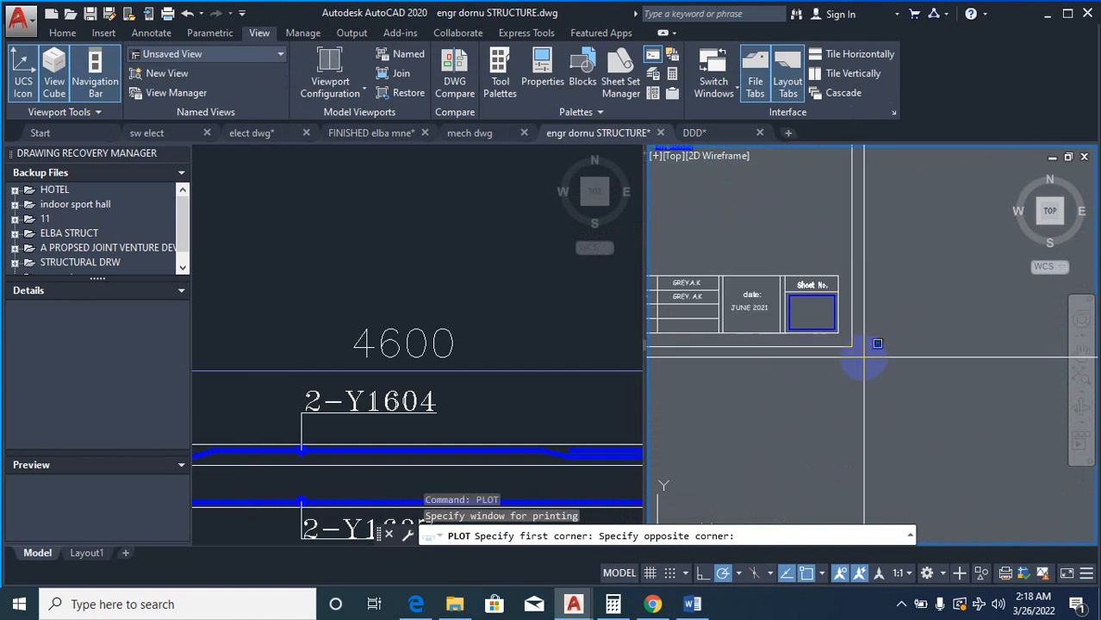
left_click(874, 350)
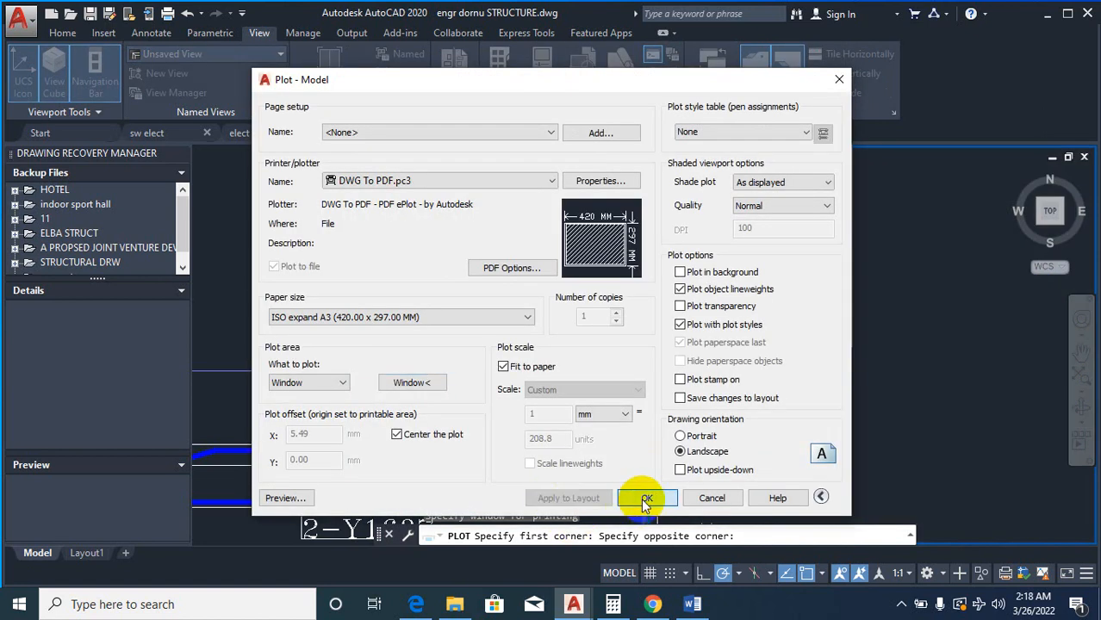
Step: Plot the sheet to a PDF named 1 in the Documents folder and open it in Microsoft Edge
left_click(646, 498)
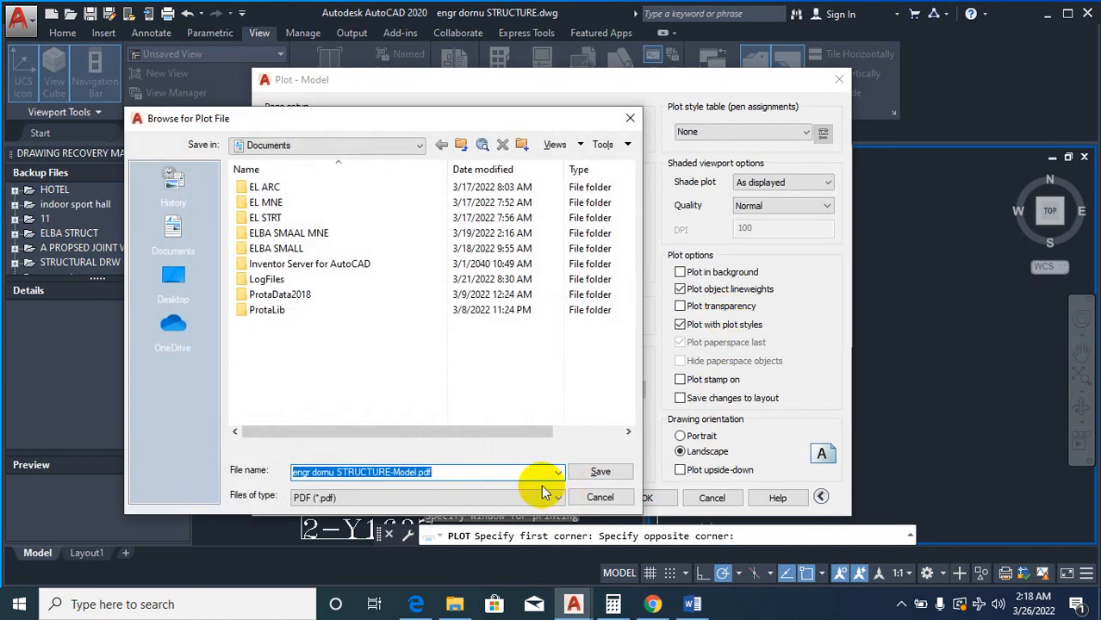
type("1")
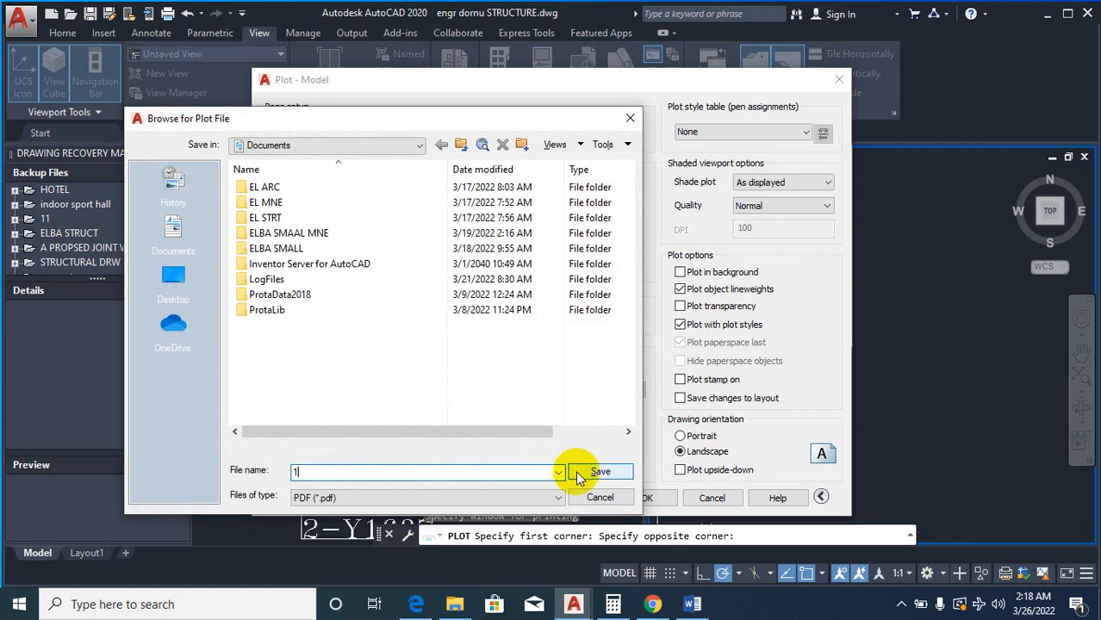
left_click(600, 471)
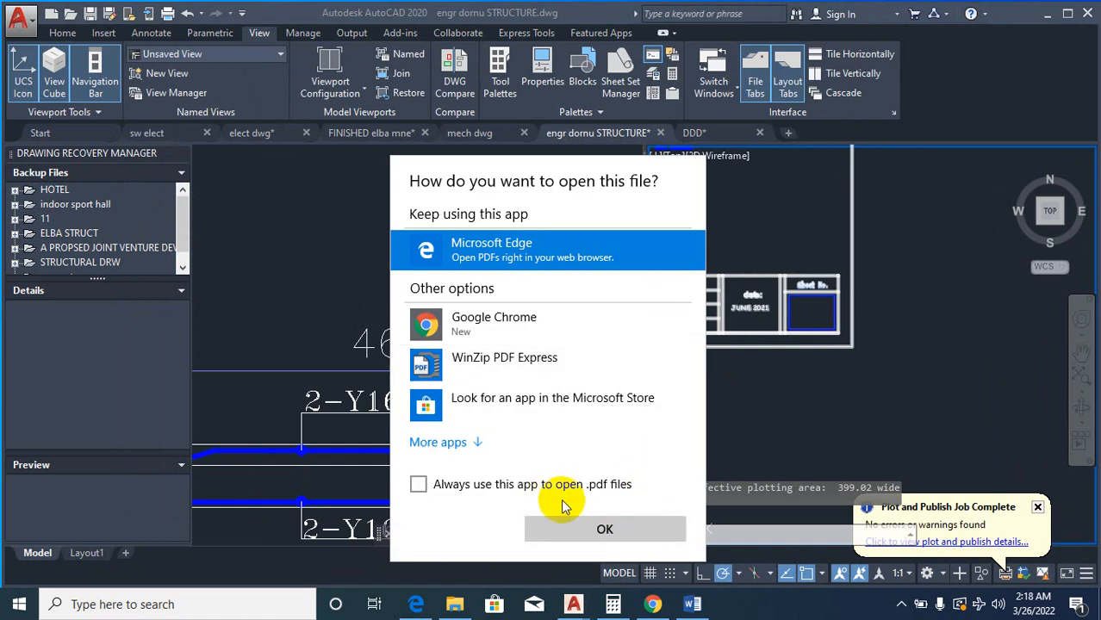
left_click(603, 529)
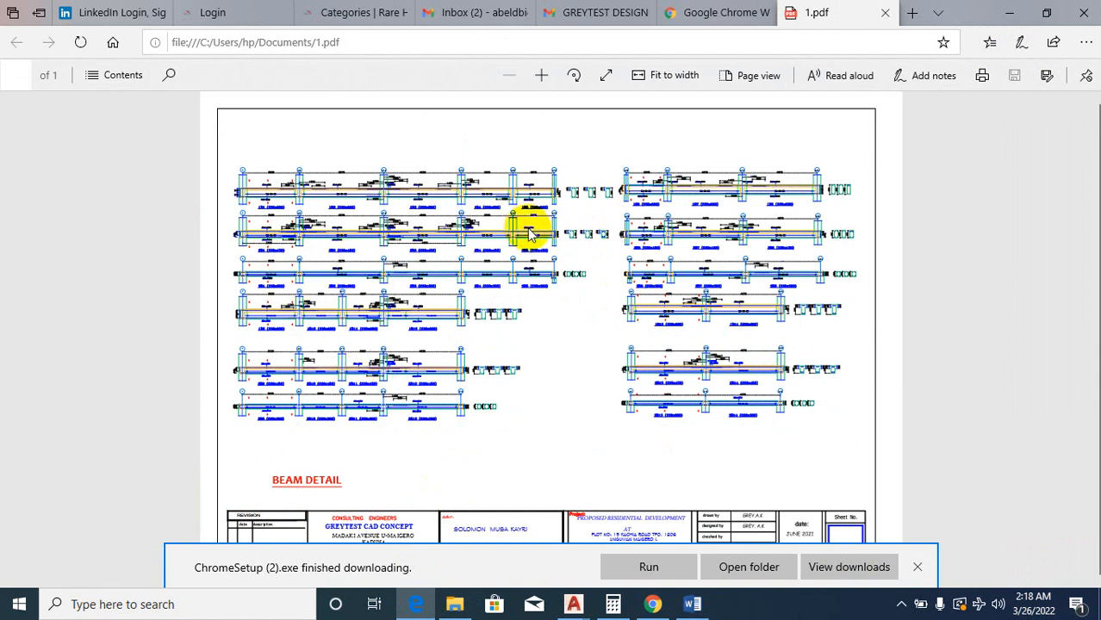
Step: Examine the beam rows and their cross-sections in the plotted PDF at increased magnification
left_click(540, 76)
left_click(541, 77)
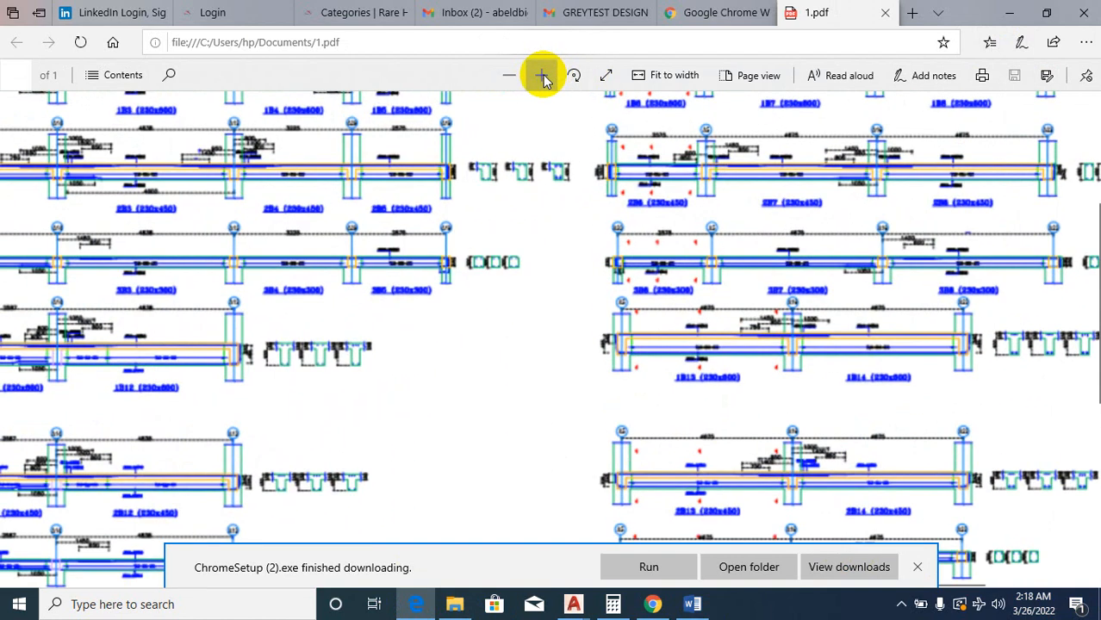
left_click(543, 76)
left_click(543, 75)
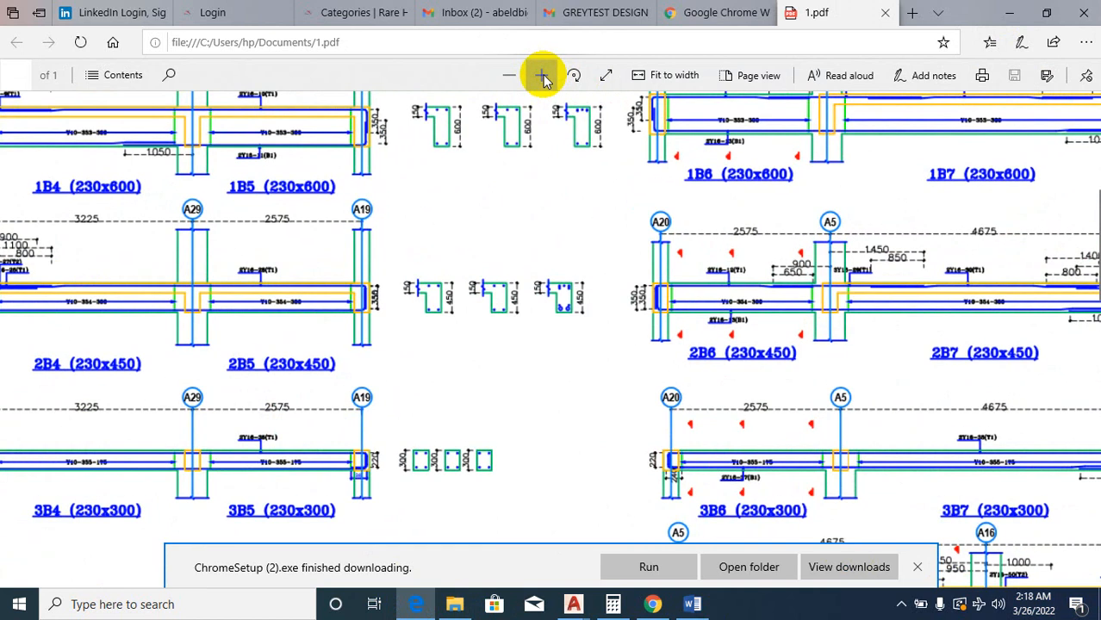
left_click(543, 76)
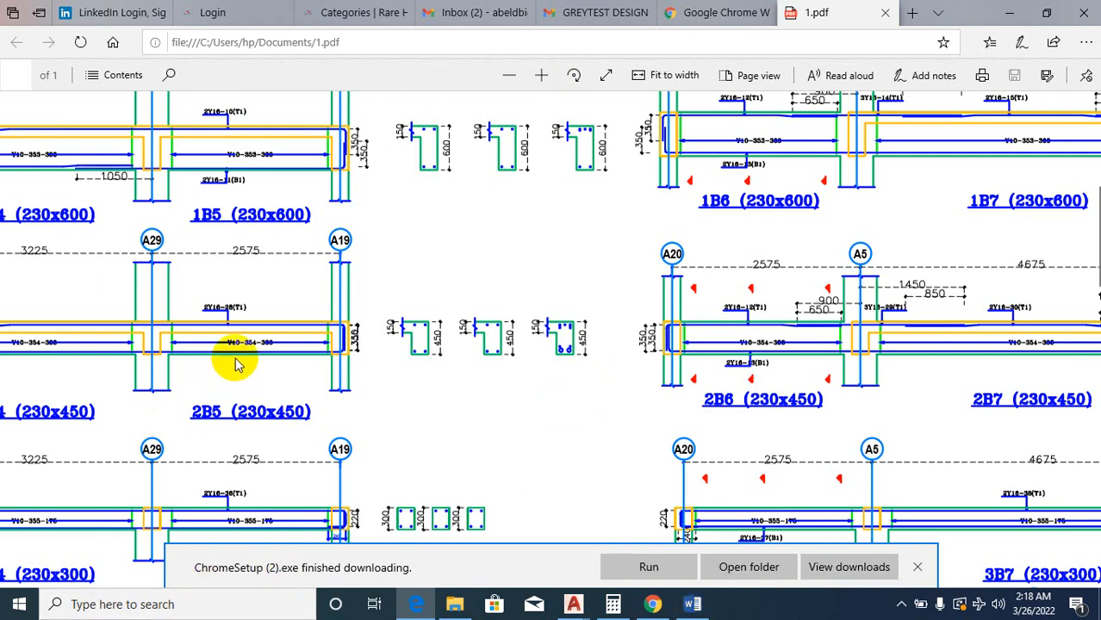
scroll(406, 352, "down", 6)
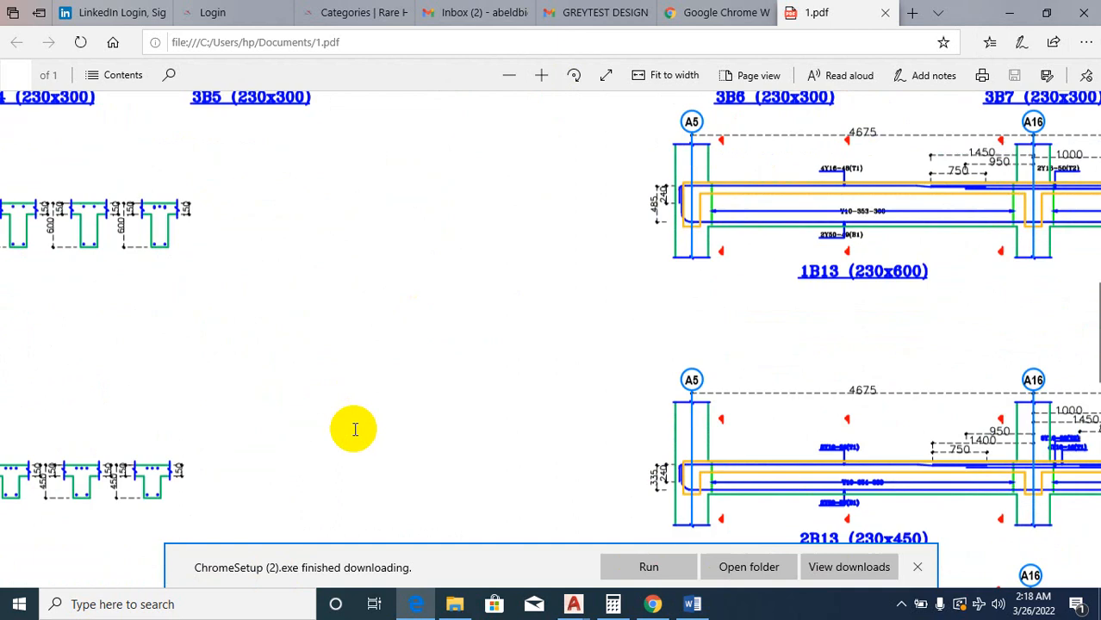
scroll(358, 431, "down", 3)
scroll(371, 422, "up", 10)
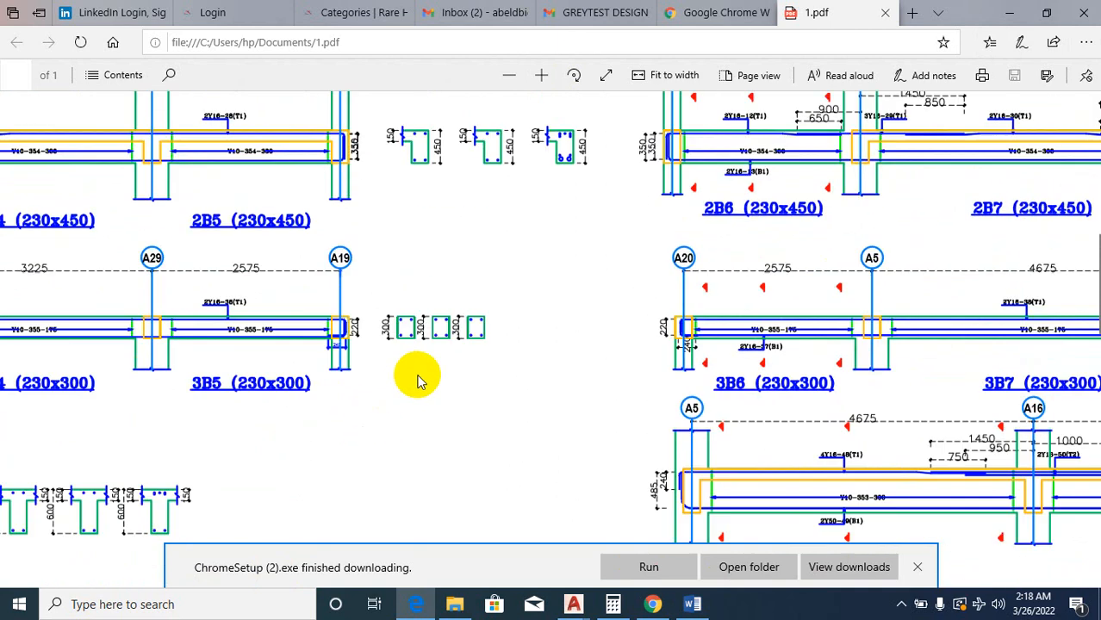
Step: Check the bar labels and dimension texts of beams 1B5 to 3B6 and 1B13 to 3B13 in closer view
left_click(545, 76)
left_click(545, 77)
scroll(516, 215, "down", 7)
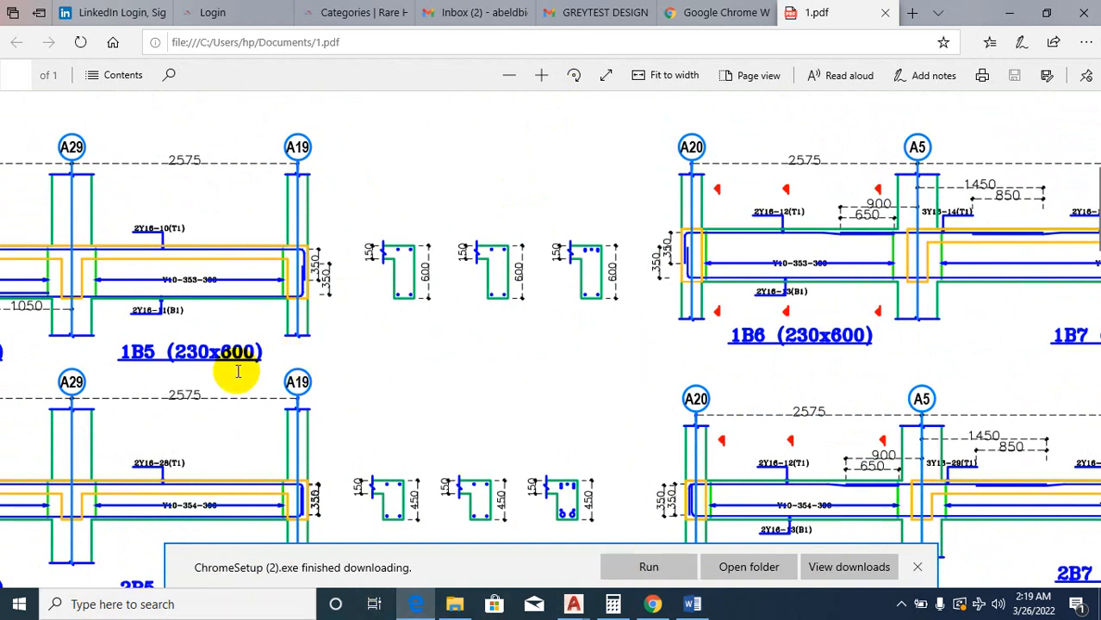
scroll(162, 357, "down", 3)
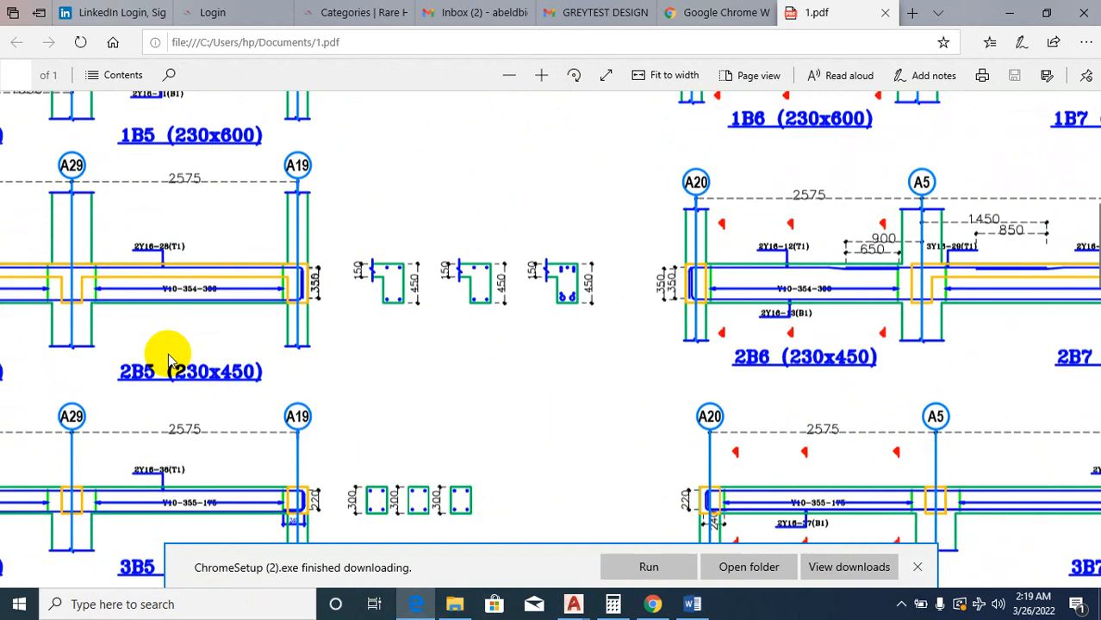
scroll(290, 400, "right", 5)
scroll(398, 405, "down", 3)
scroll(398, 405, "down", 2)
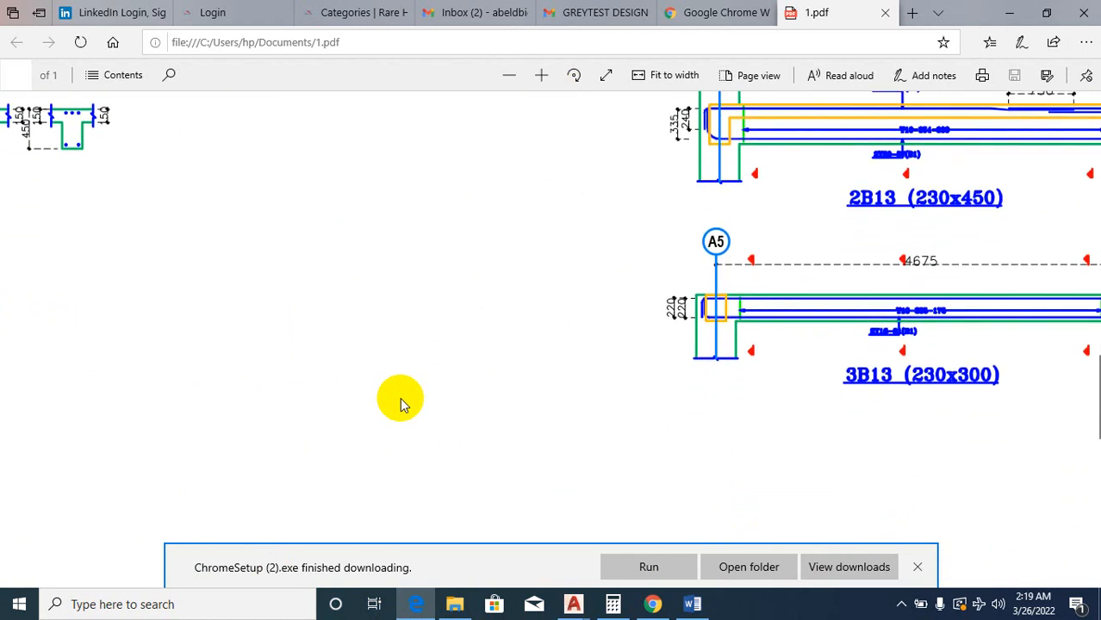
scroll(400, 398, "up", 4)
scroll(1032, 351, "up", 3)
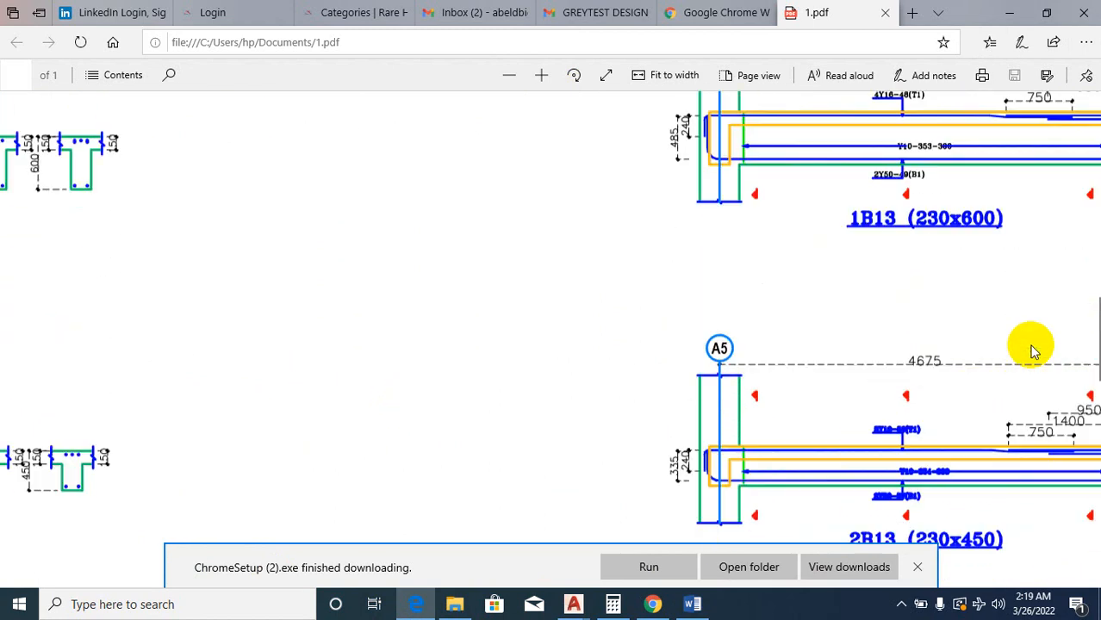
scroll(767, 271, "down", 3)
scroll(915, 228, "up", 3)
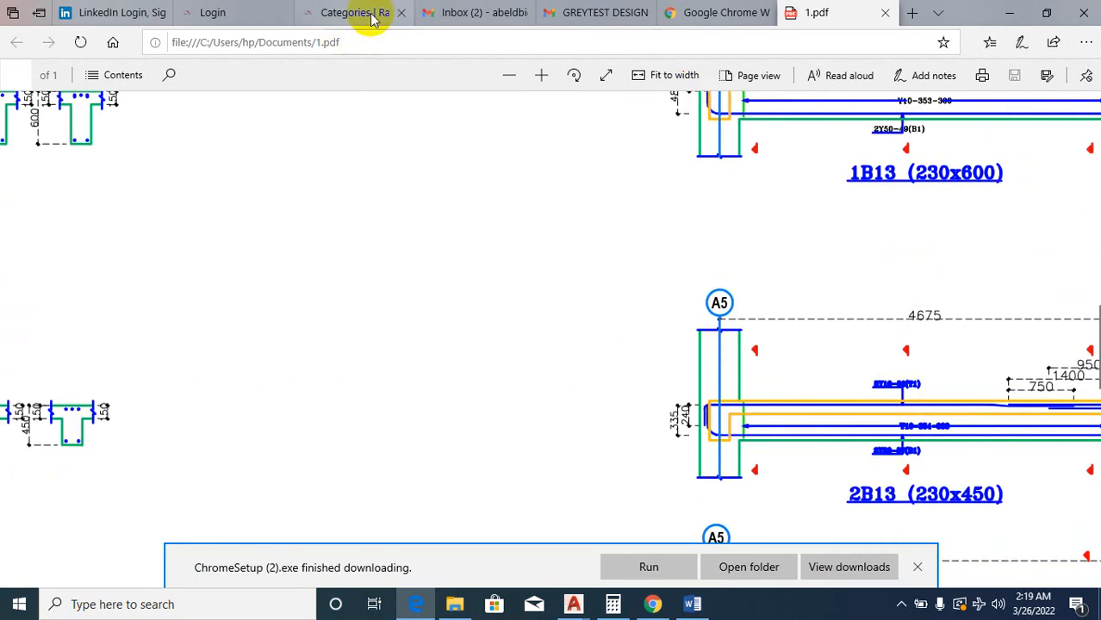
left_click(541, 75)
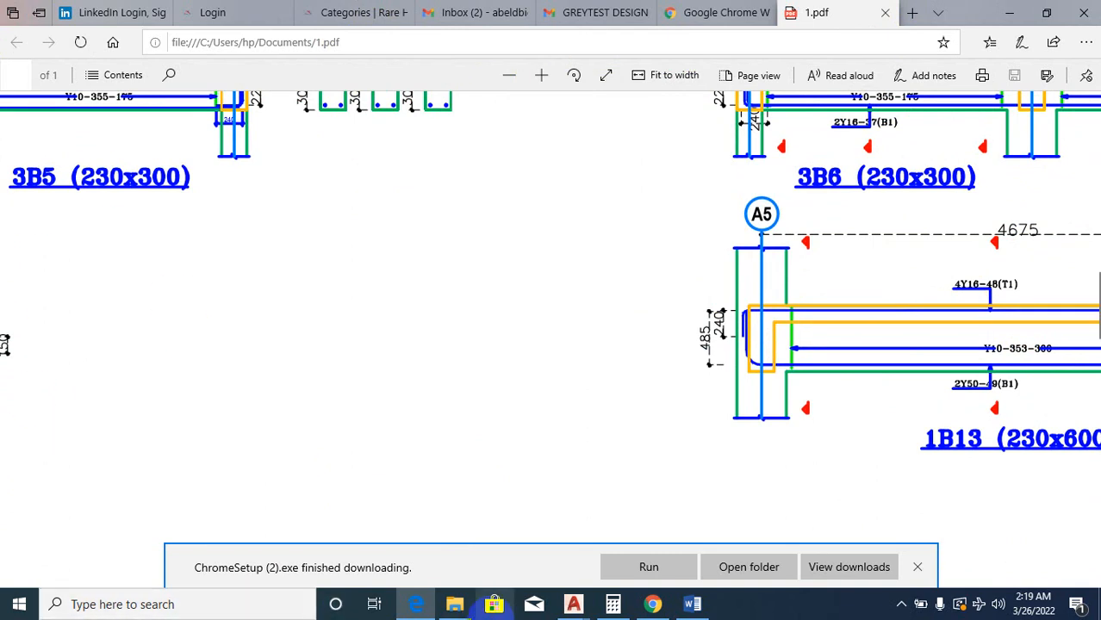
Step: Switch back to the engr dornu STRUCTURE drawing in AutoCAD and look over the floor plan and beam detail sheets
left_click(574, 604)
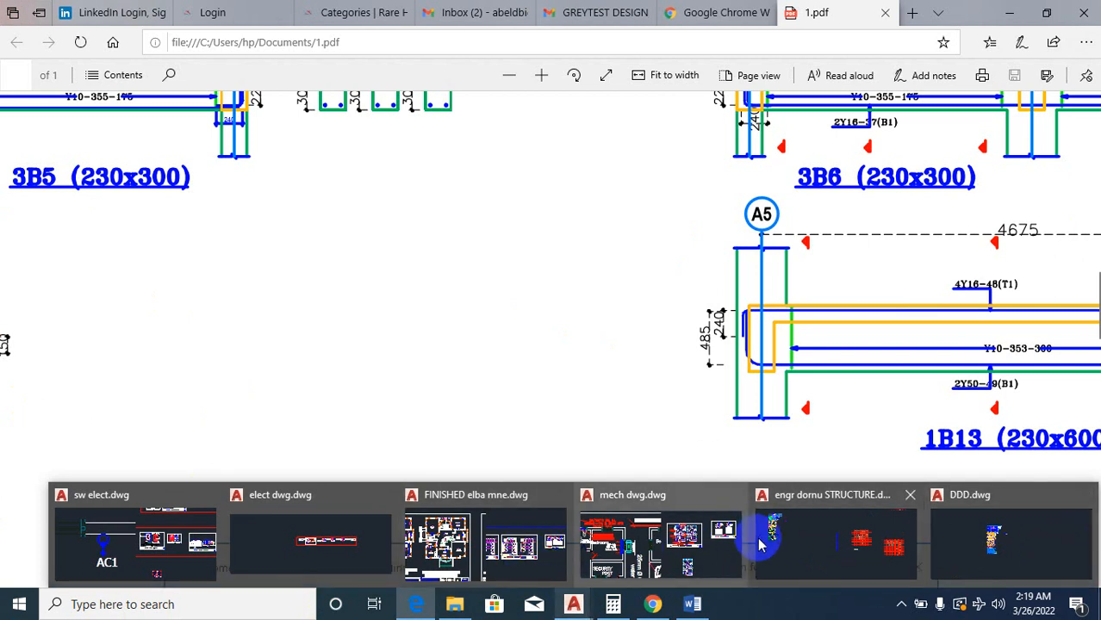
left_click(840, 550)
scroll(875, 351, "down", 5)
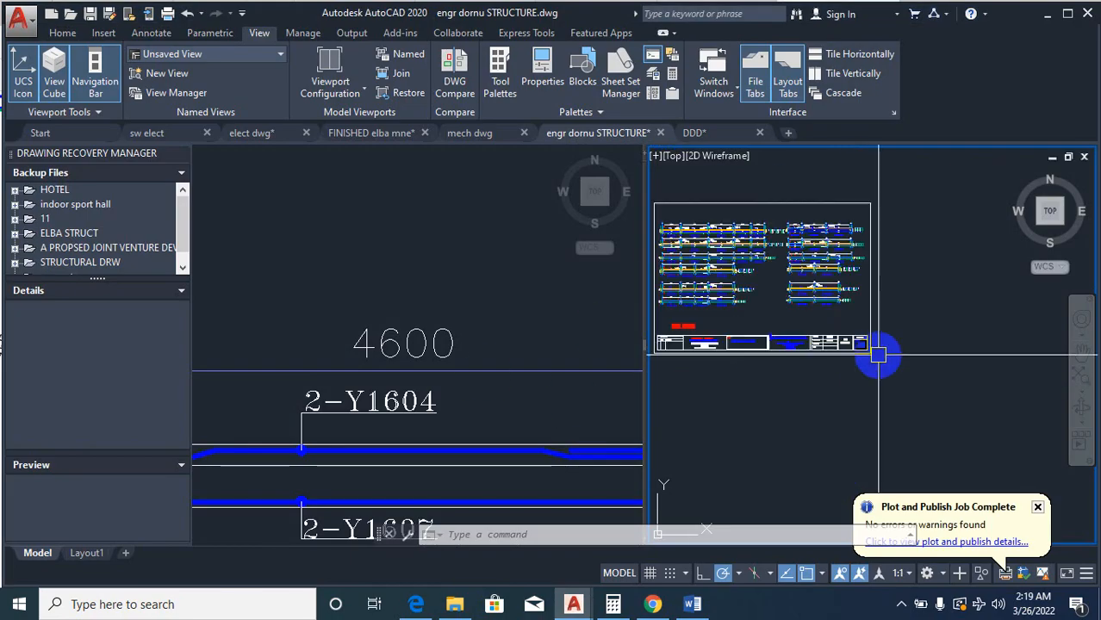
scroll(762, 338, "up", 8)
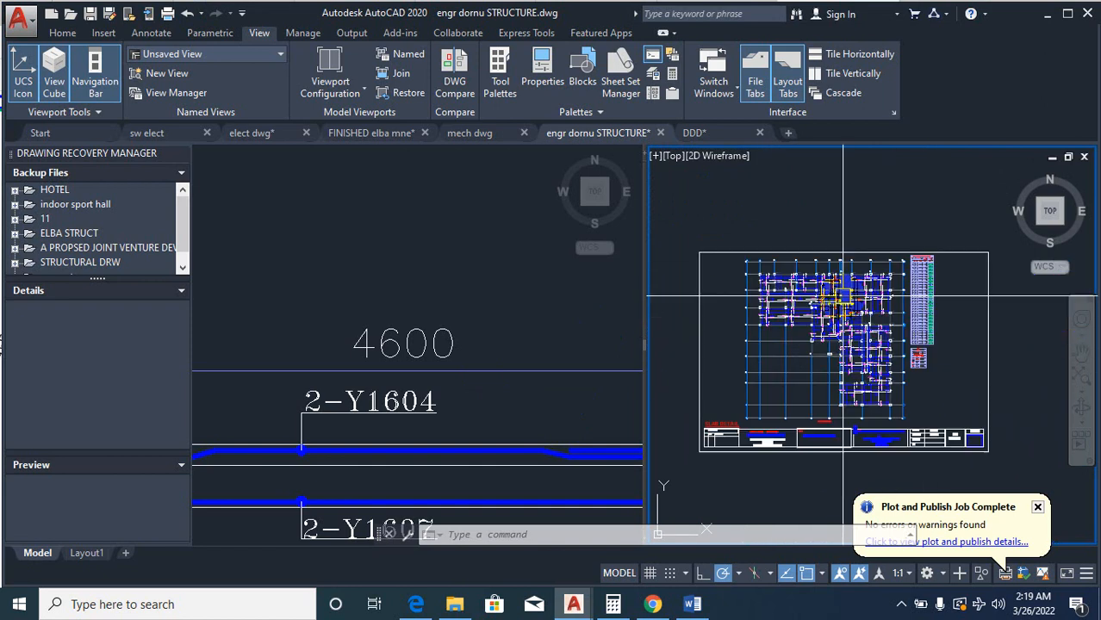
scroll(862, 349, "down", 4)
scroll(863, 349, "down", 2)
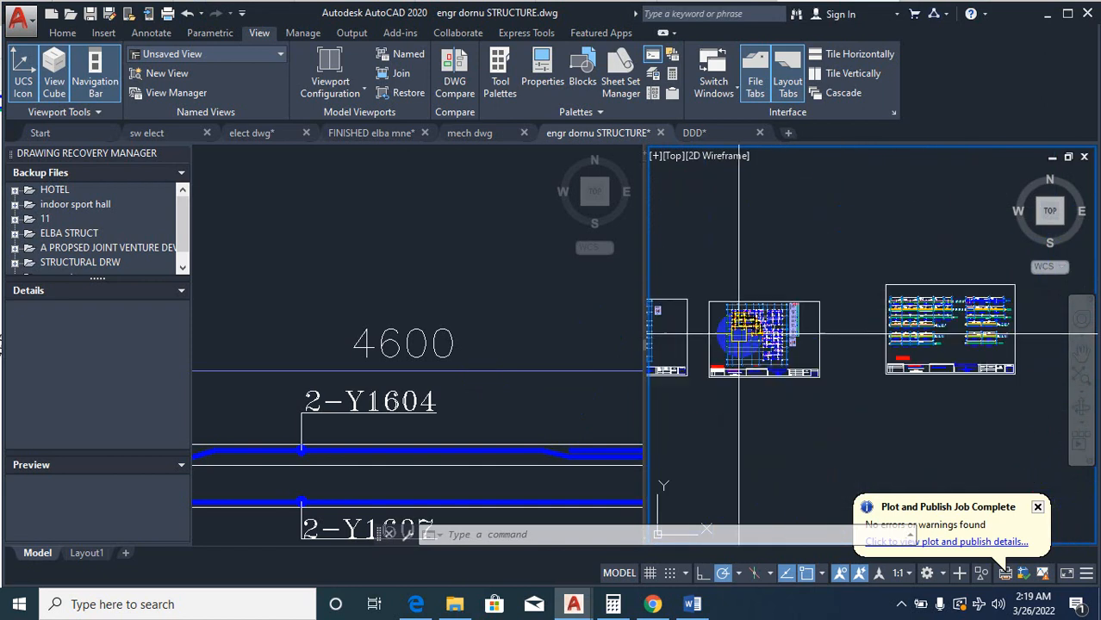
scroll(814, 293, "up", 7)
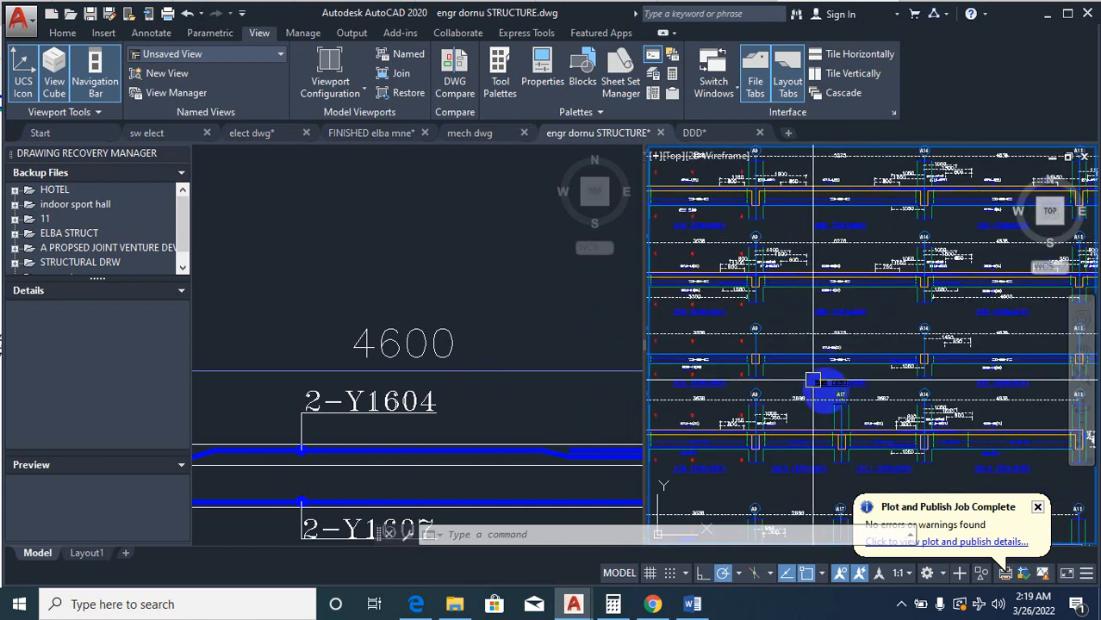
Step: Isolate the layers of the 1B2 230x600 label on the floor plan and the 2-Y1604 bar text with LAYISO
scroll(861, 353, "down", 5)
scroll(896, 375, "down", 5)
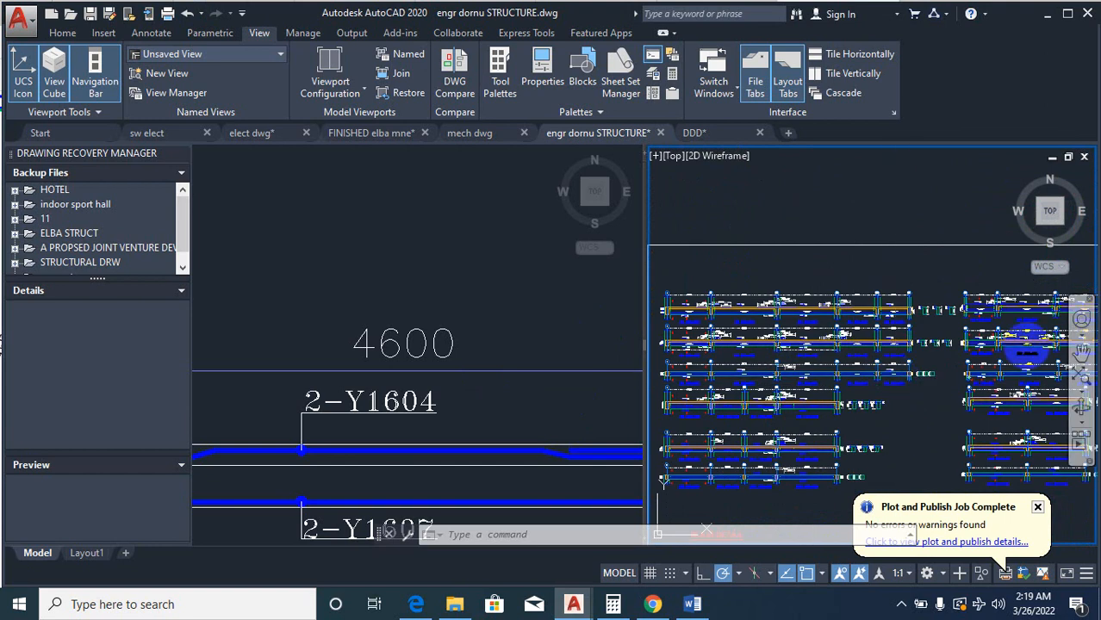
scroll(884, 362, "up", 8)
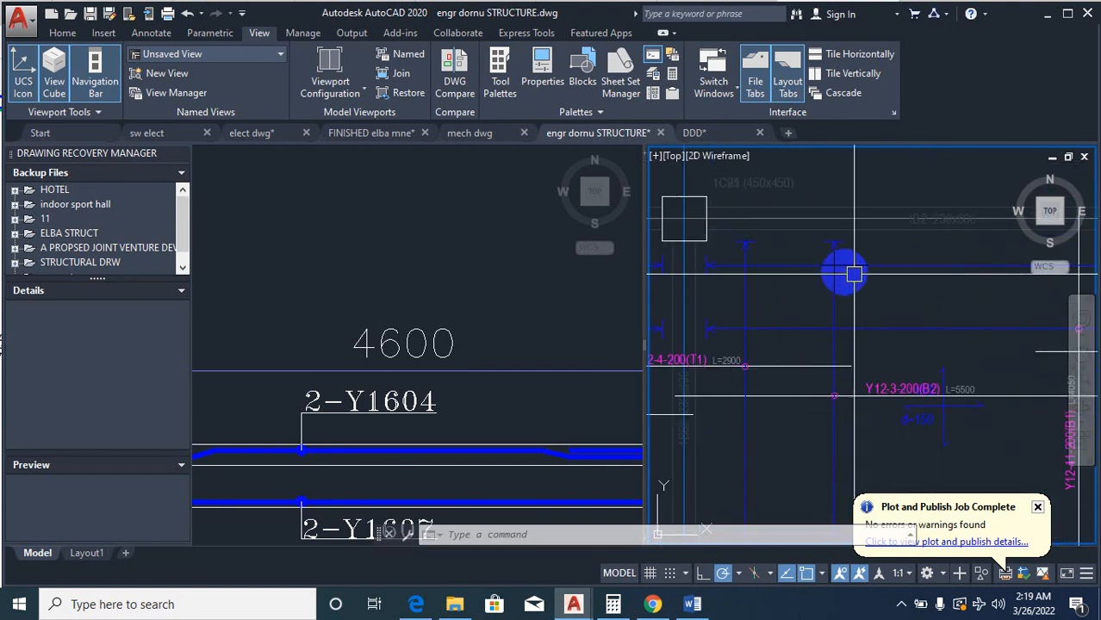
scroll(862, 259, "down", 4)
scroll(758, 258, "up", 3)
scroll(789, 251, "up", 5)
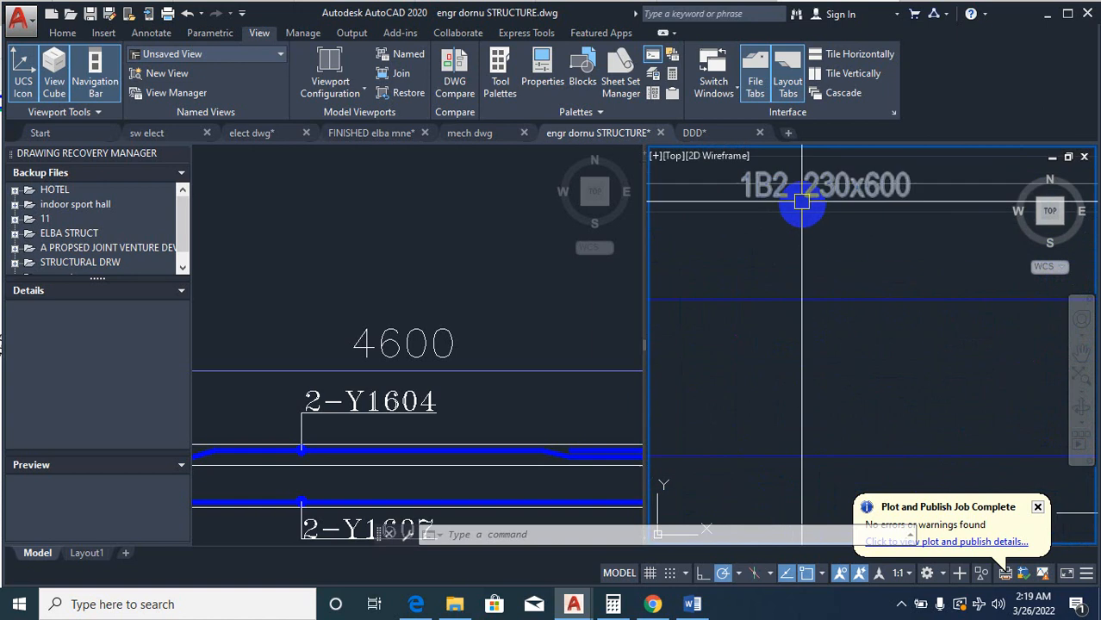
type("LAY")
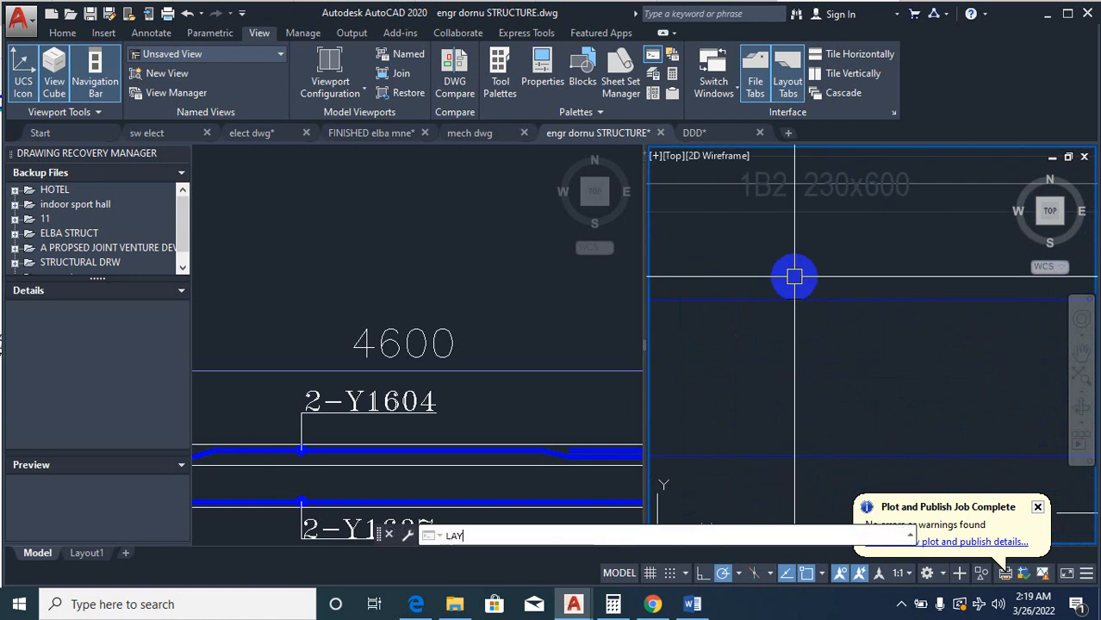
type("ISO")
key("Return")
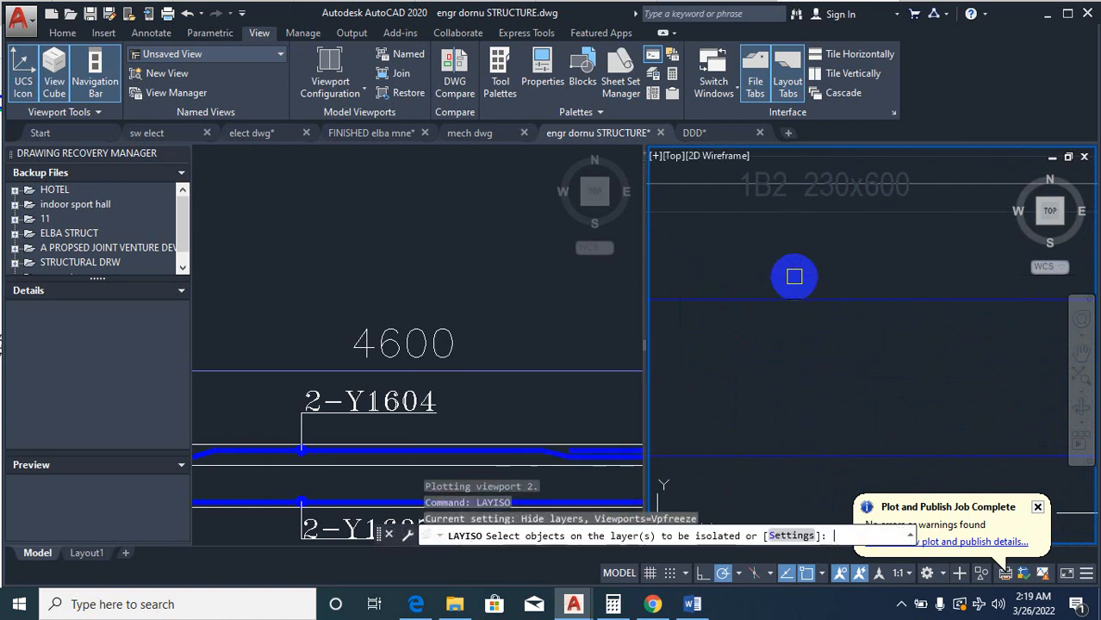
left_click(835, 195)
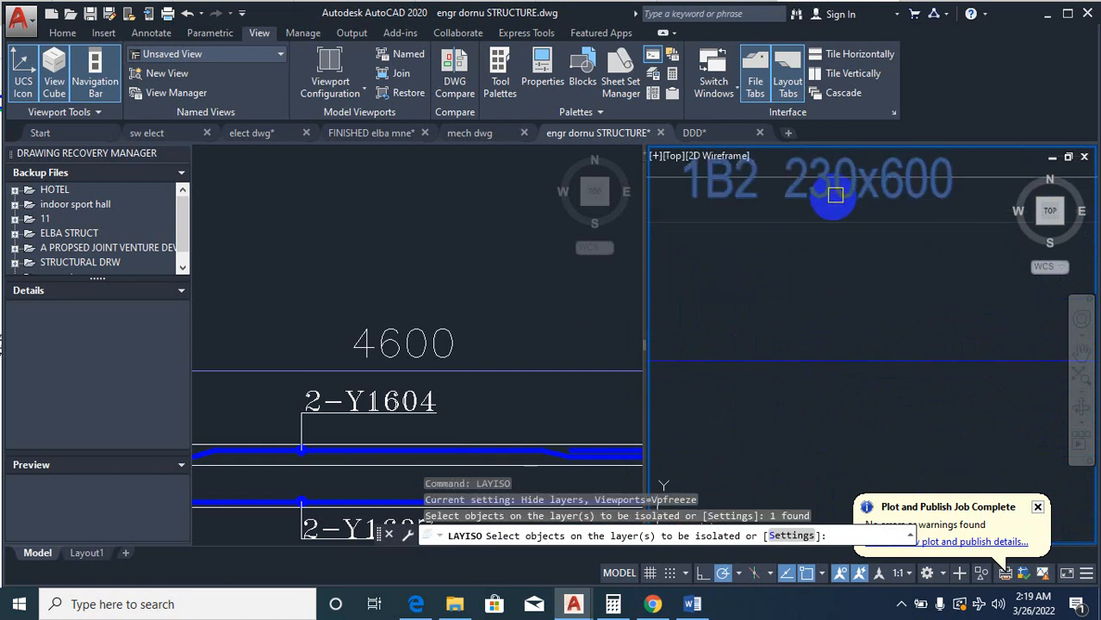
left_click(440, 444)
left_click(416, 398)
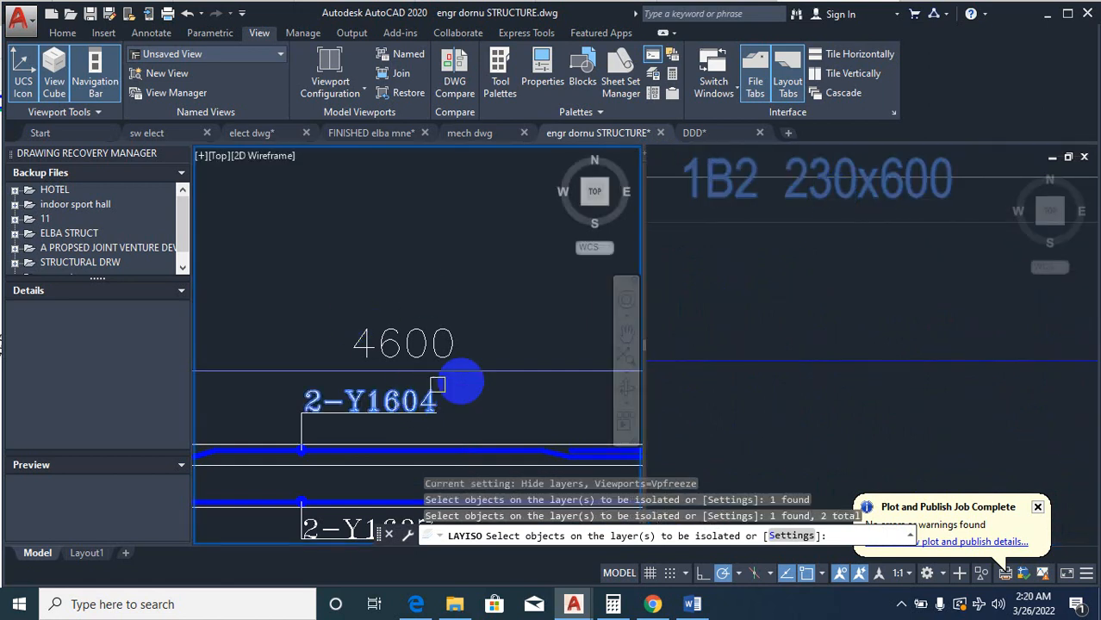
right_click(507, 405)
left_click(536, 415)
Step: Match the properties of the 2-Y1604 bar text onto the uppermost row of horizontal beam labels on the floor plan
scroll(457, 362, "down", 4)
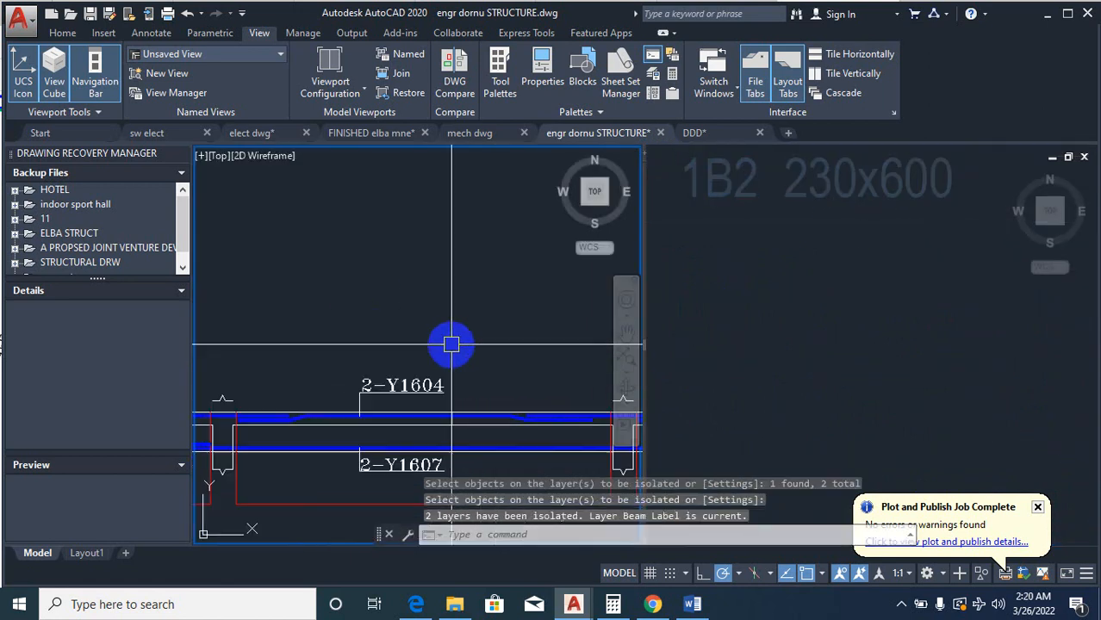
type("ma")
key("space")
scroll(441, 367, "up", 4)
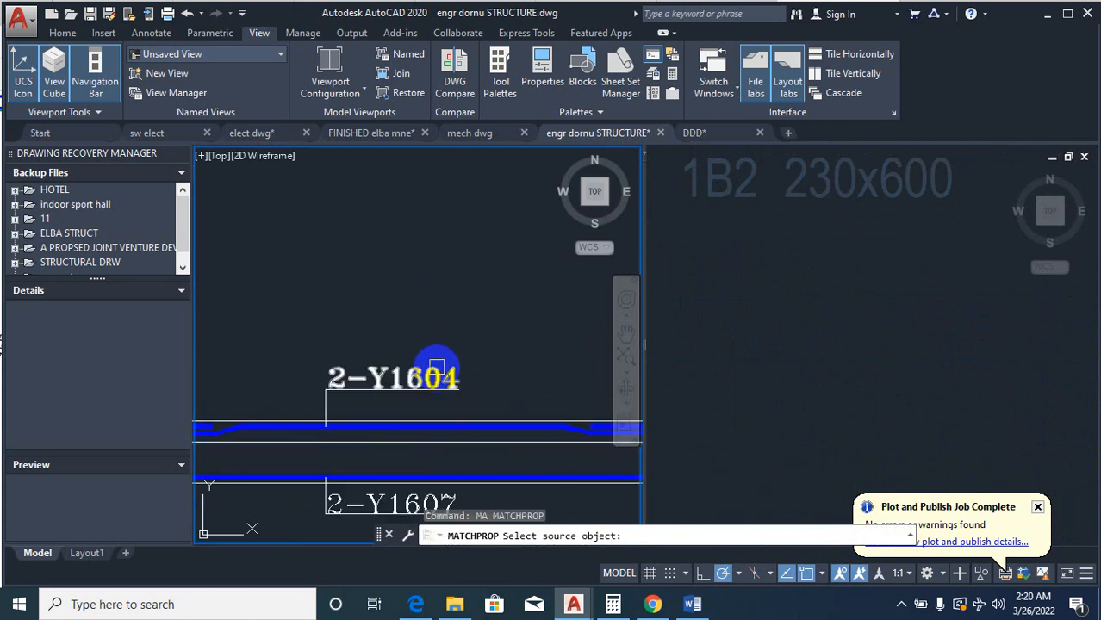
left_click(442, 368)
left_click(801, 284)
scroll(794, 286, "down", 6)
scroll(804, 228, "up", 3)
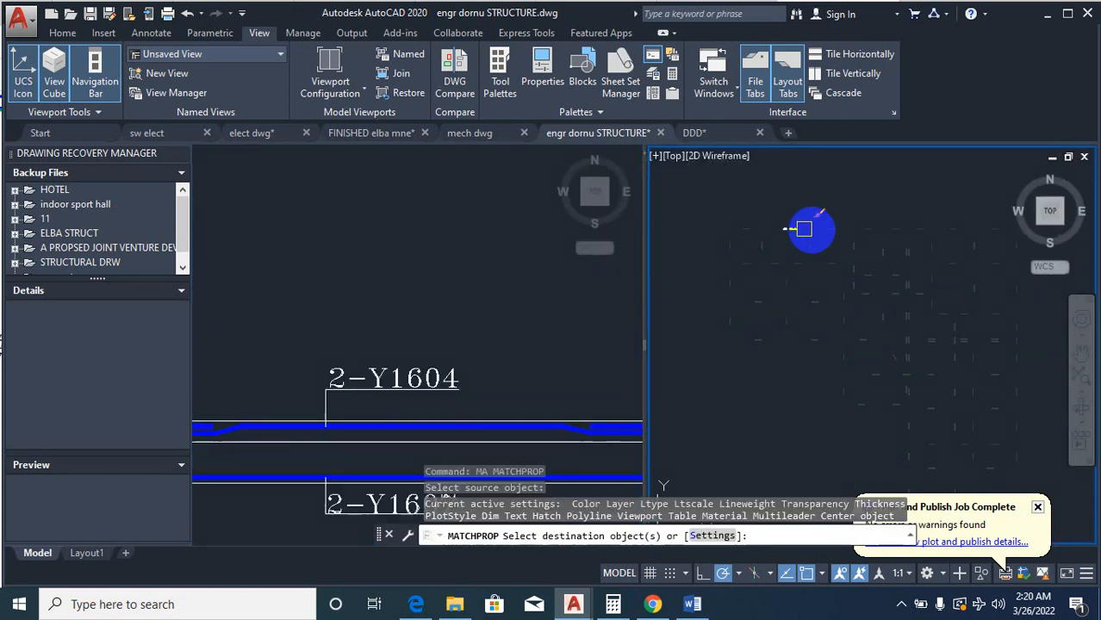
scroll(769, 231, "up", 2)
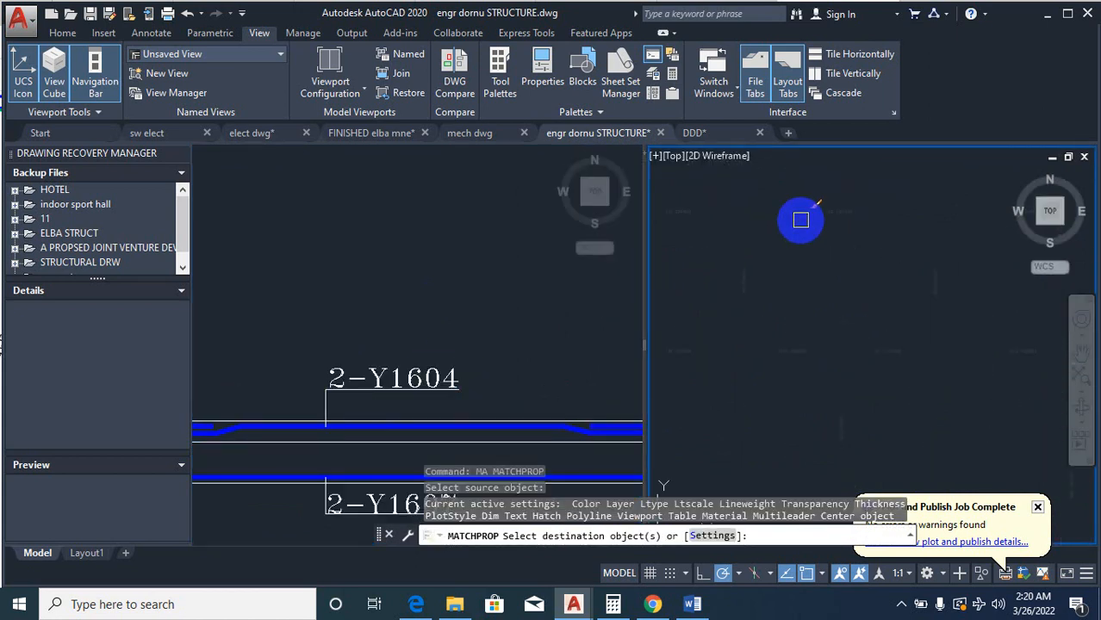
scroll(786, 246, "down", 3)
scroll(801, 301, "up", 3)
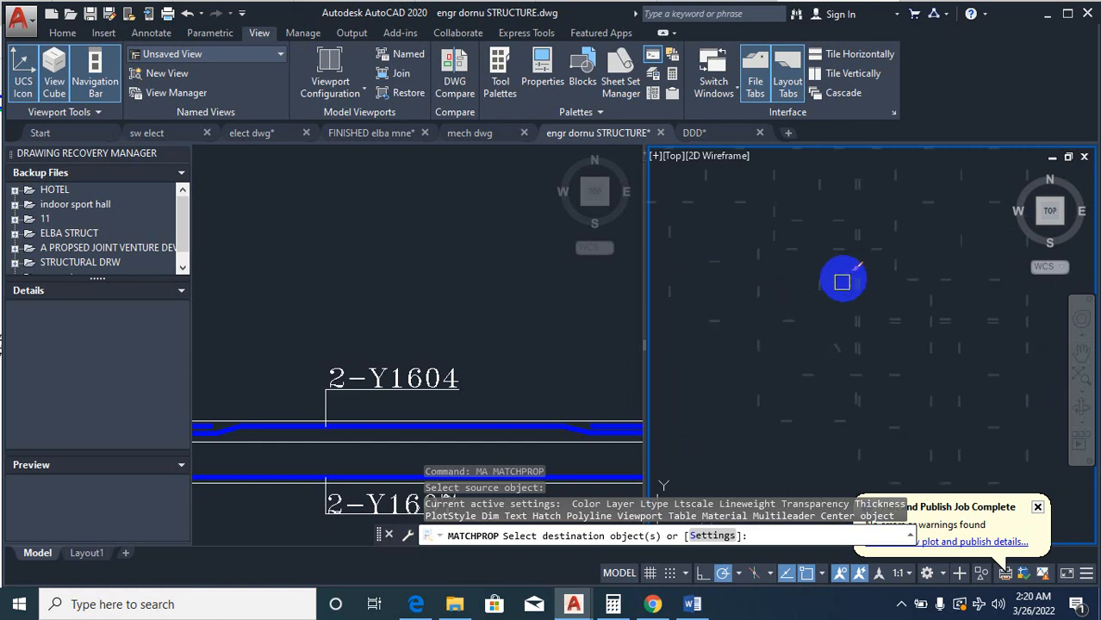
scroll(869, 295, "up", 2)
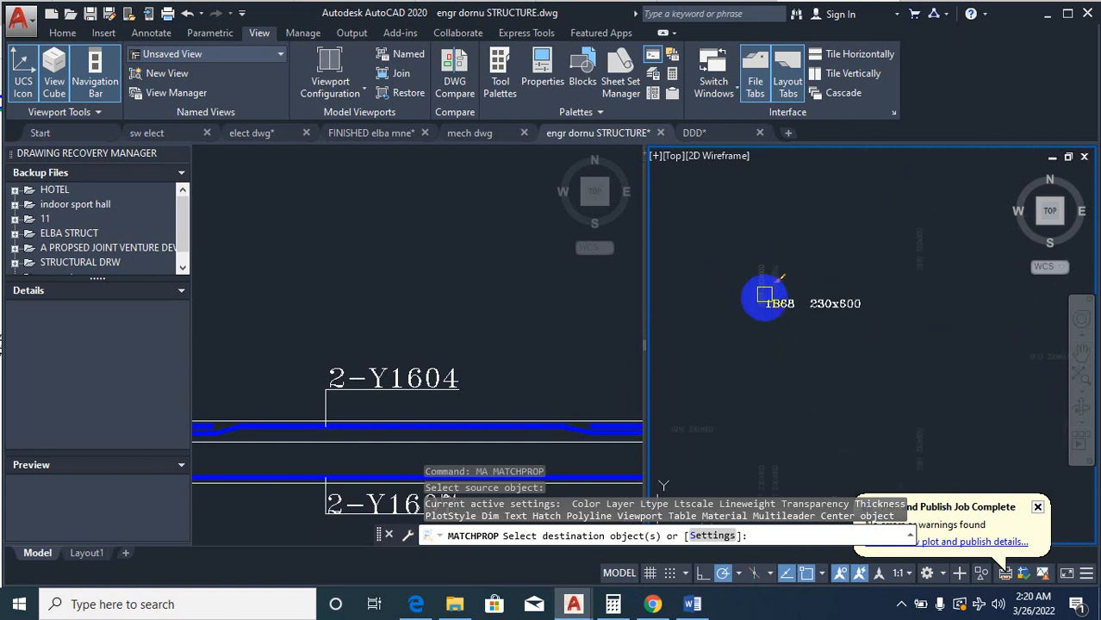
scroll(916, 326, "down", 3)
scroll(998, 257, "down", 4)
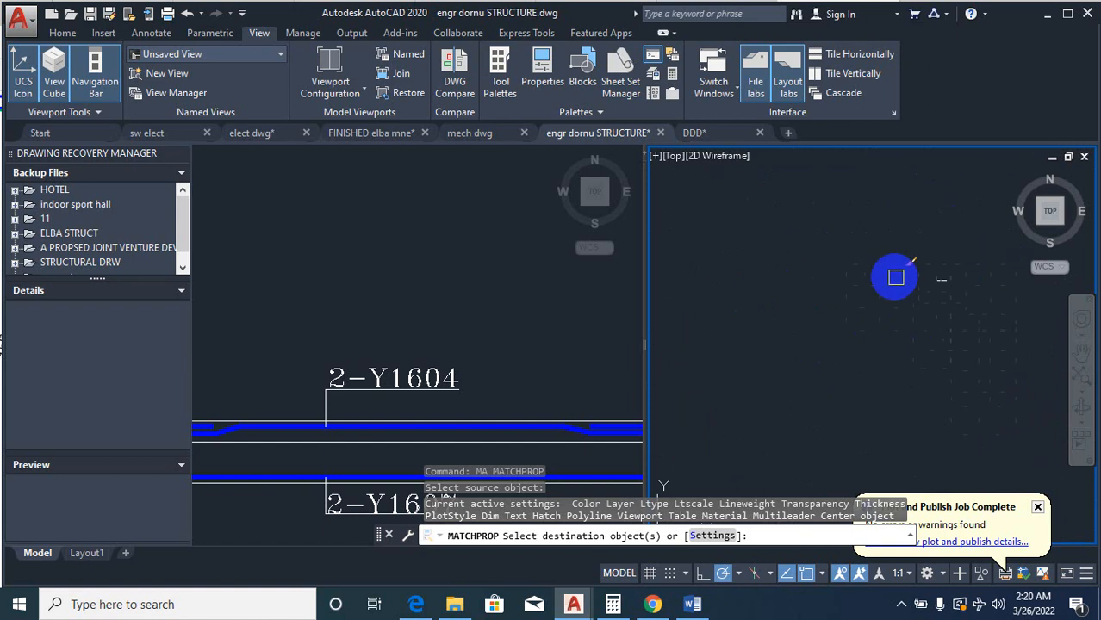
scroll(897, 278, "up", 5)
left_click(688, 217)
left_click(741, 237)
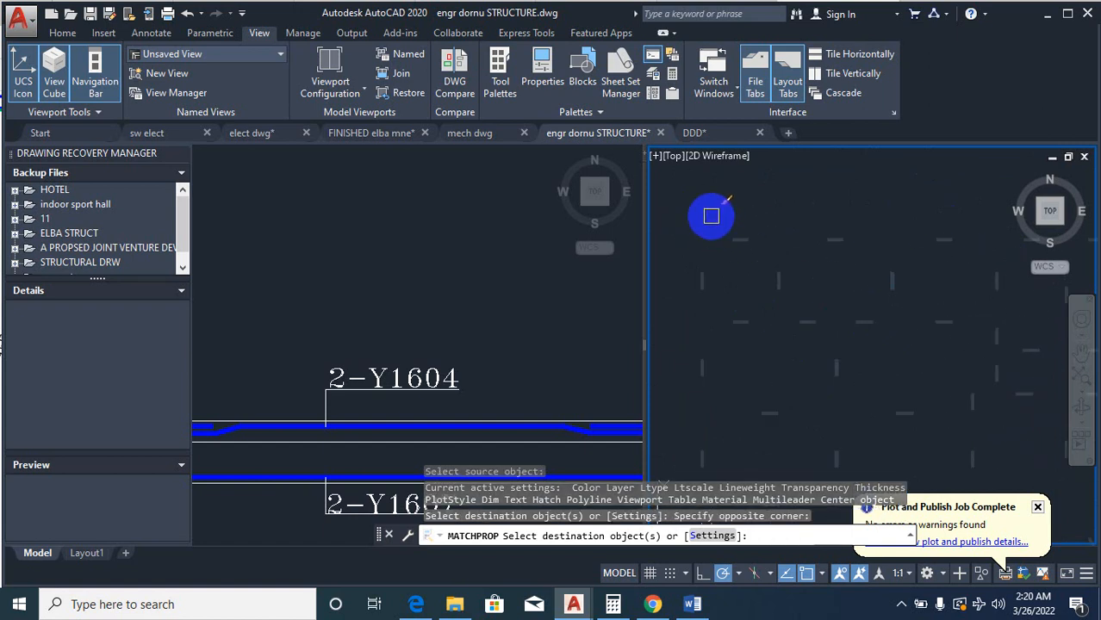
left_click(713, 227)
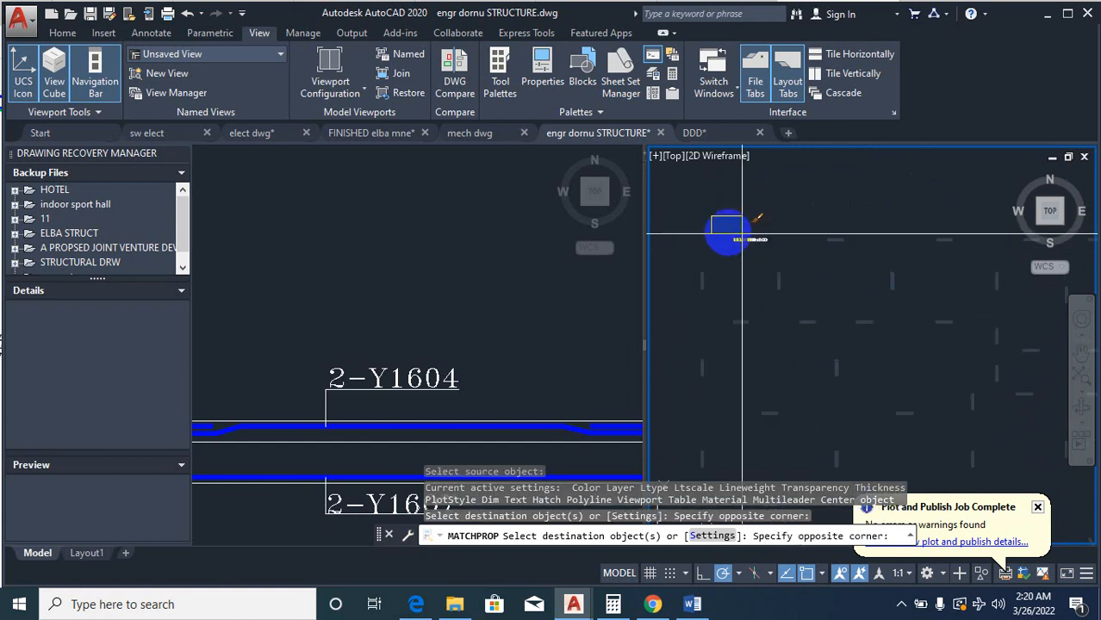
left_click(979, 240)
Step: Apply the same matched text properties to the beam labels 1B9 to 1B12 in the plan's second row
scroll(708, 295, "up", 3)
left_click(726, 234)
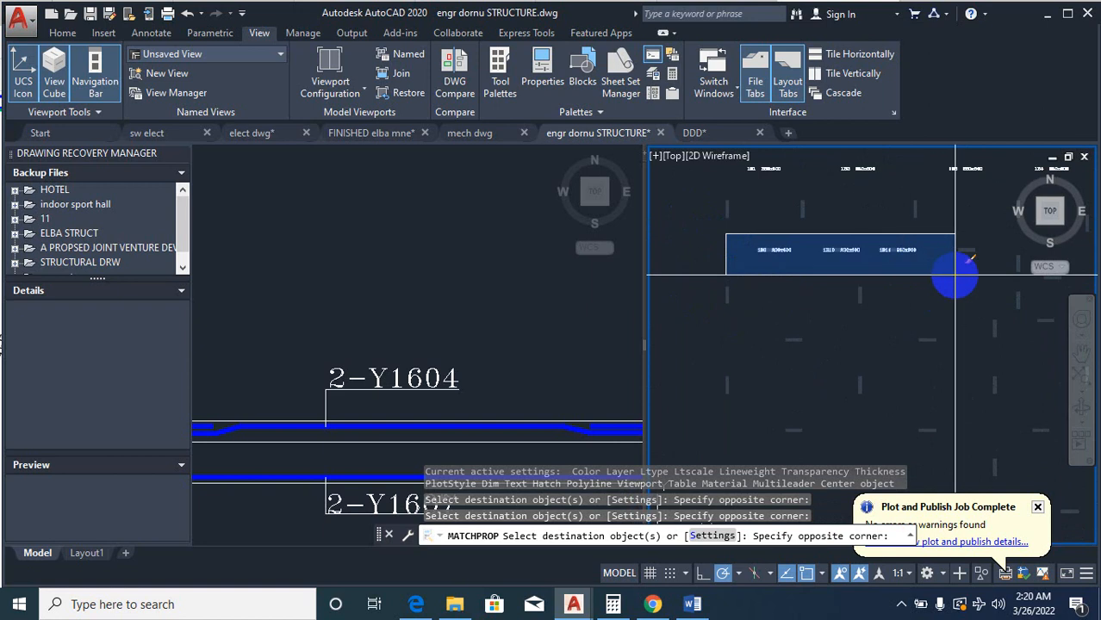
left_click(983, 265)
scroll(696, 256, "down", 4)
scroll(810, 269, "up", 3)
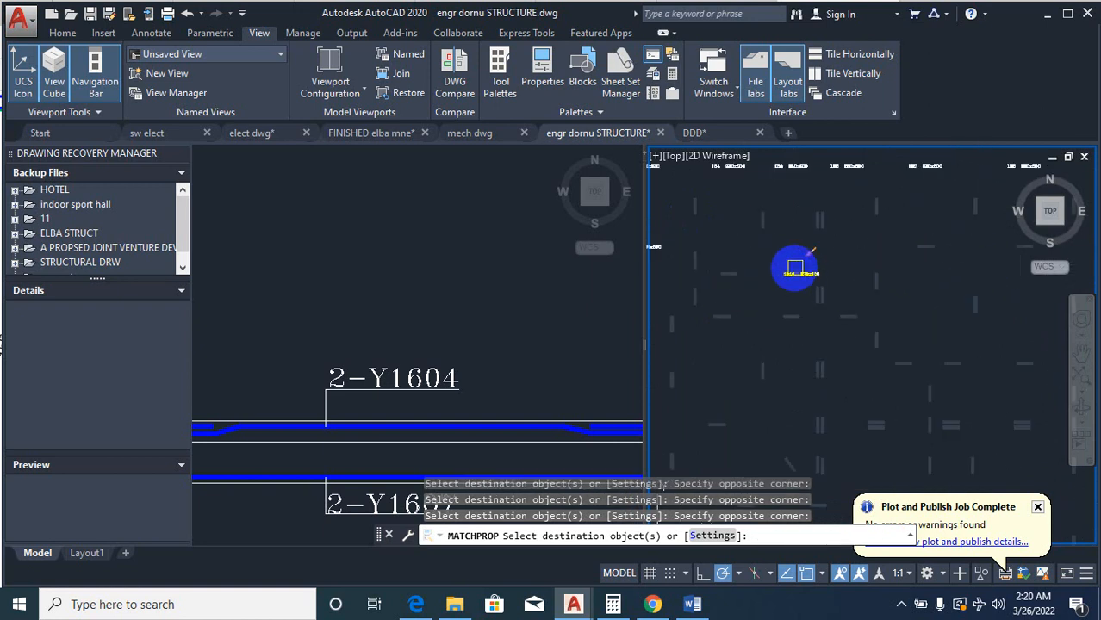
Step: Apply the matched properties to the 1B15 to 1B18 labels and the second-row labels below 1B7 and 1B8
left_click(706, 231)
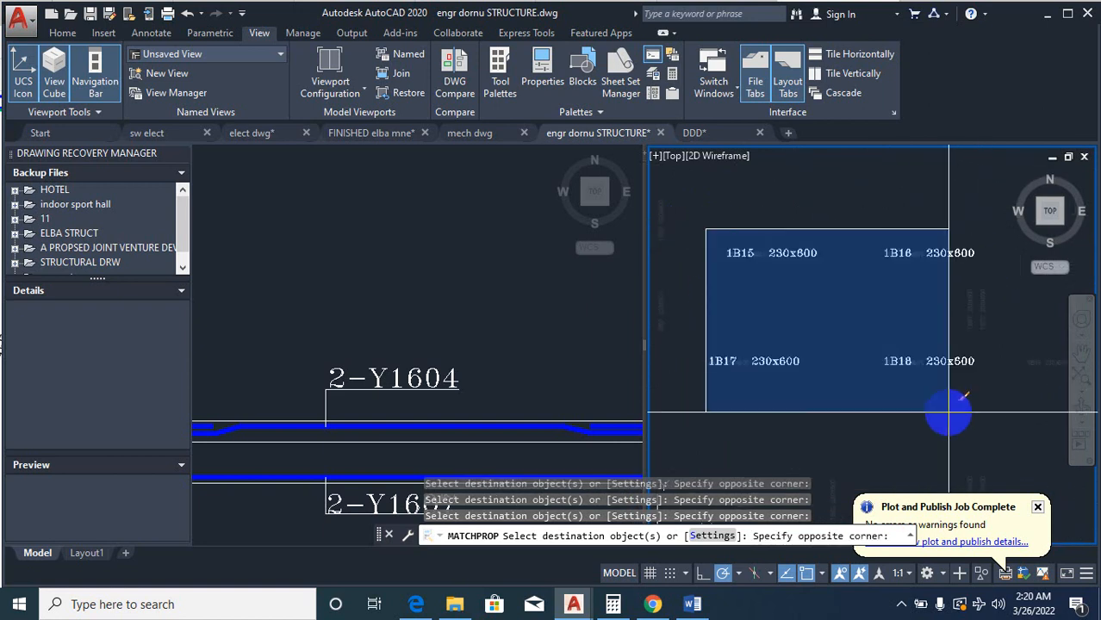
left_click(951, 411)
scroll(736, 345, "down", 5)
left_click(846, 278)
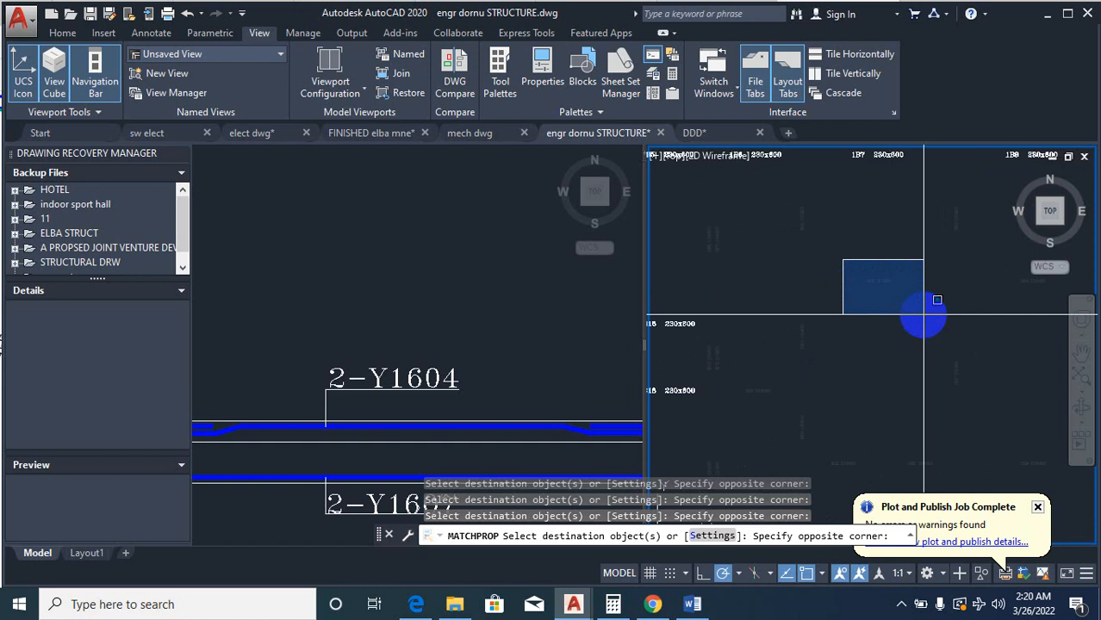
left_click(951, 294)
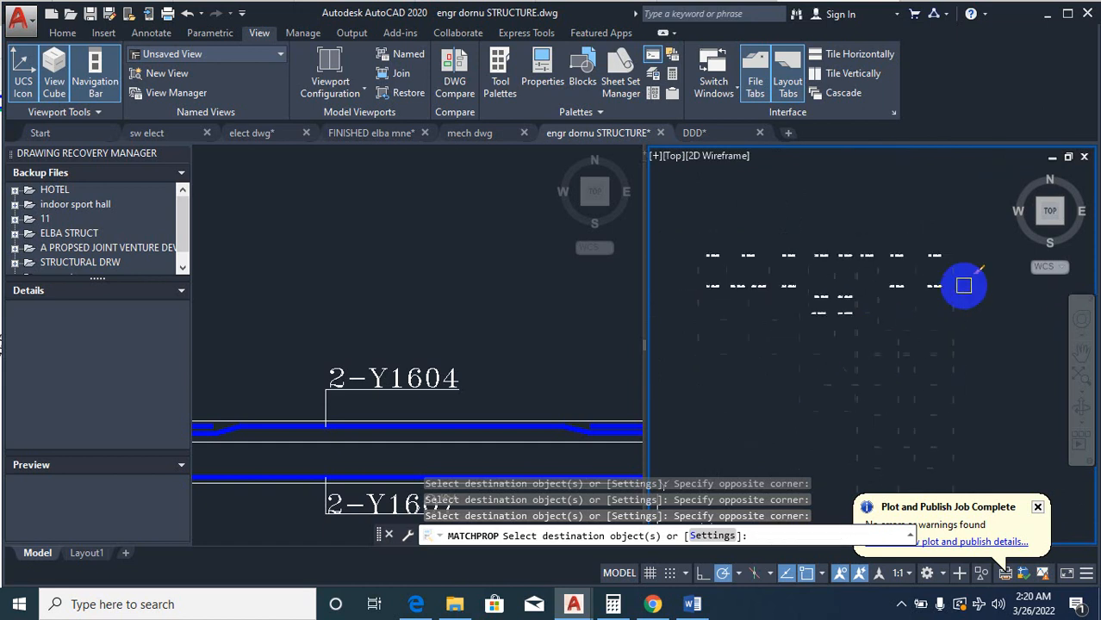
Step: Apply the matched properties to the two beam labels in the row below 1B9 to 1B12
scroll(963, 288, "down", 2)
left_click(340, 390)
scroll(350, 406, "up", 2)
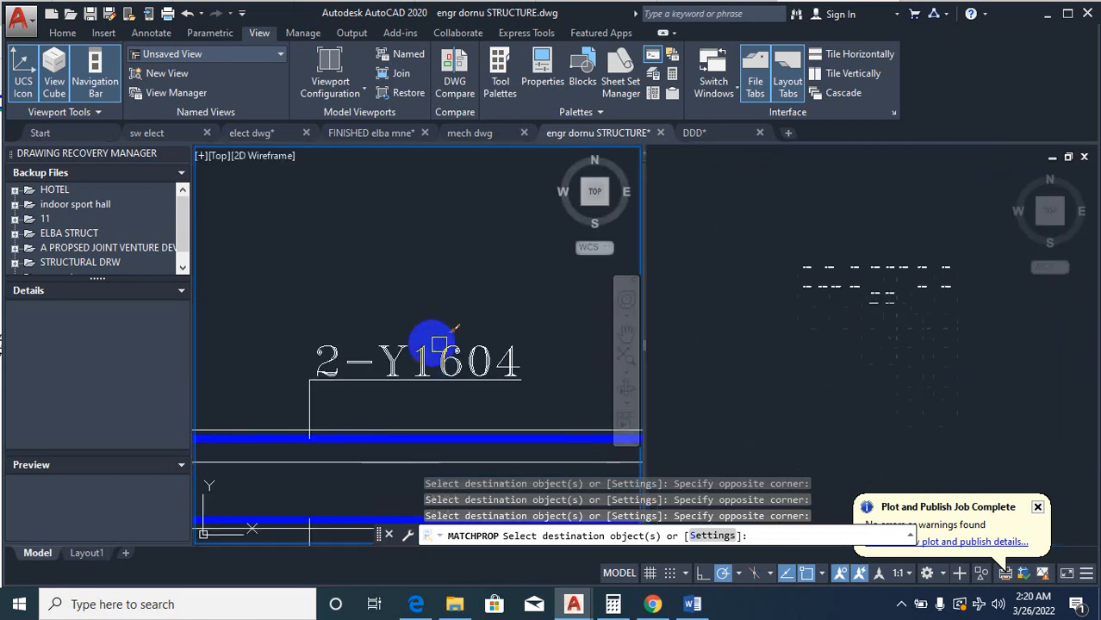
left_click(922, 317)
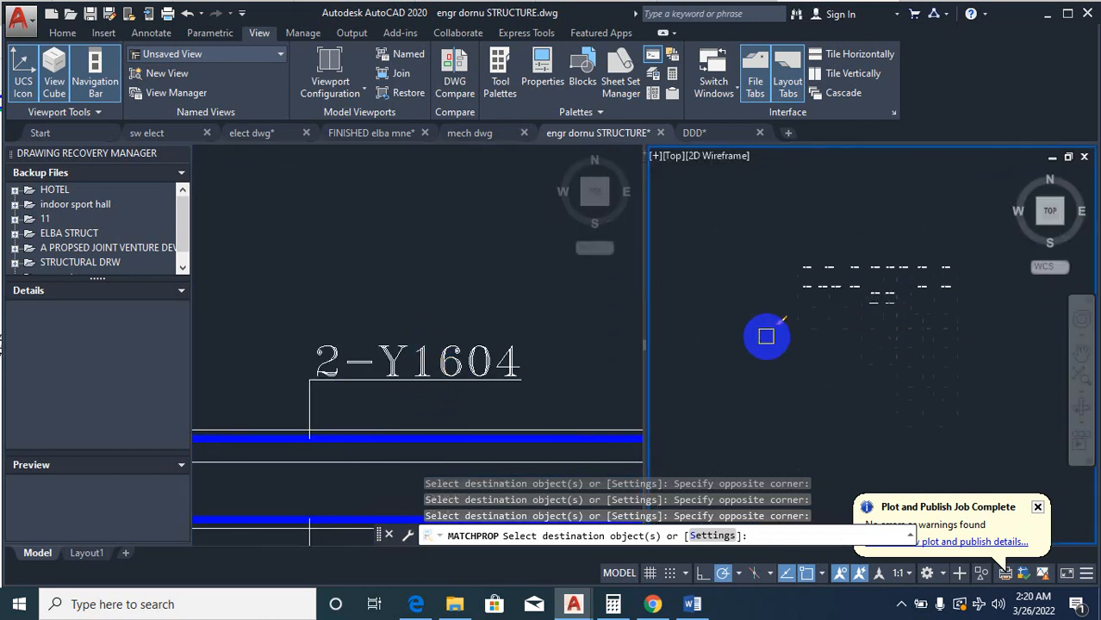
scroll(791, 285, "up", 2)
left_click(787, 290)
scroll(900, 311, "down", 2)
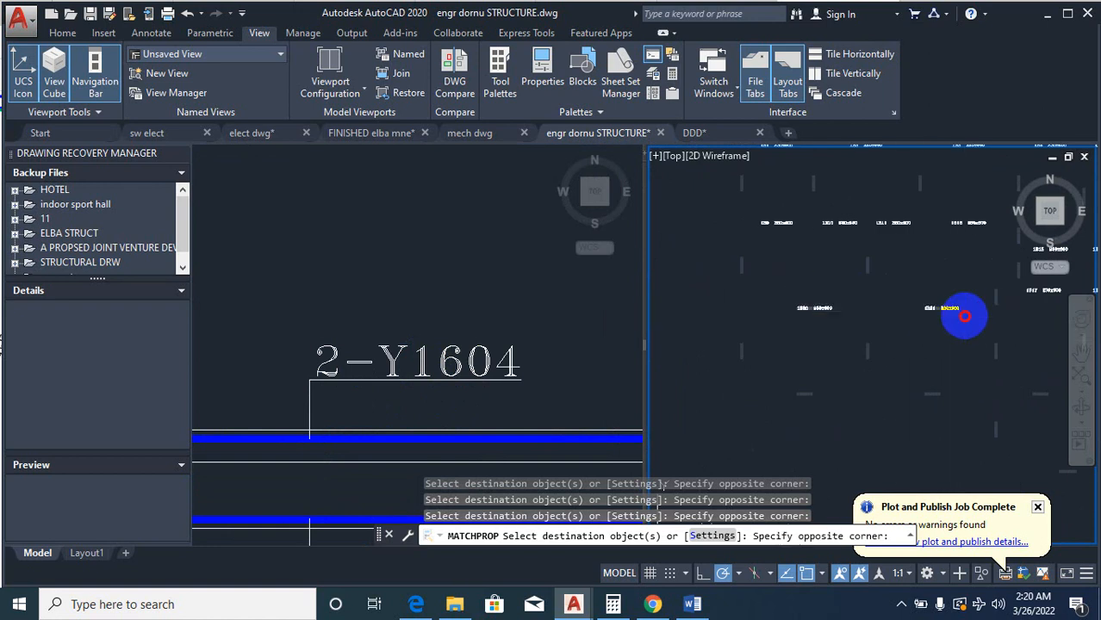
left_click(948, 315)
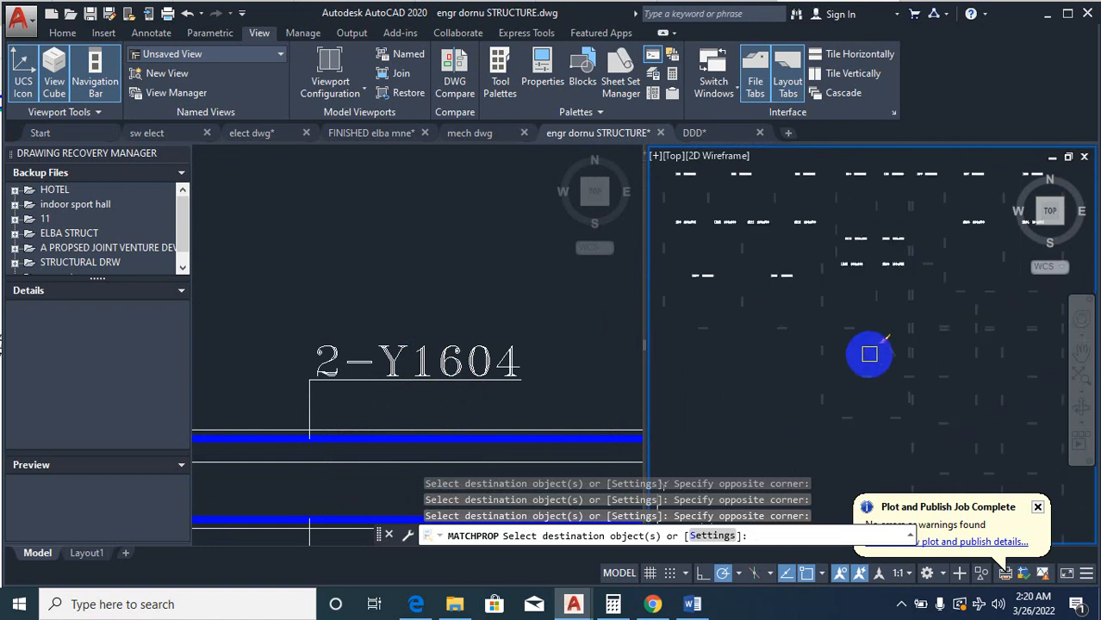
Step: Apply the matched properties to labels 1B22 to 1B24 and the paired horizontal labels in the row beneath, and end the matching
scroll(692, 336, "down", 2)
left_click(376, 404)
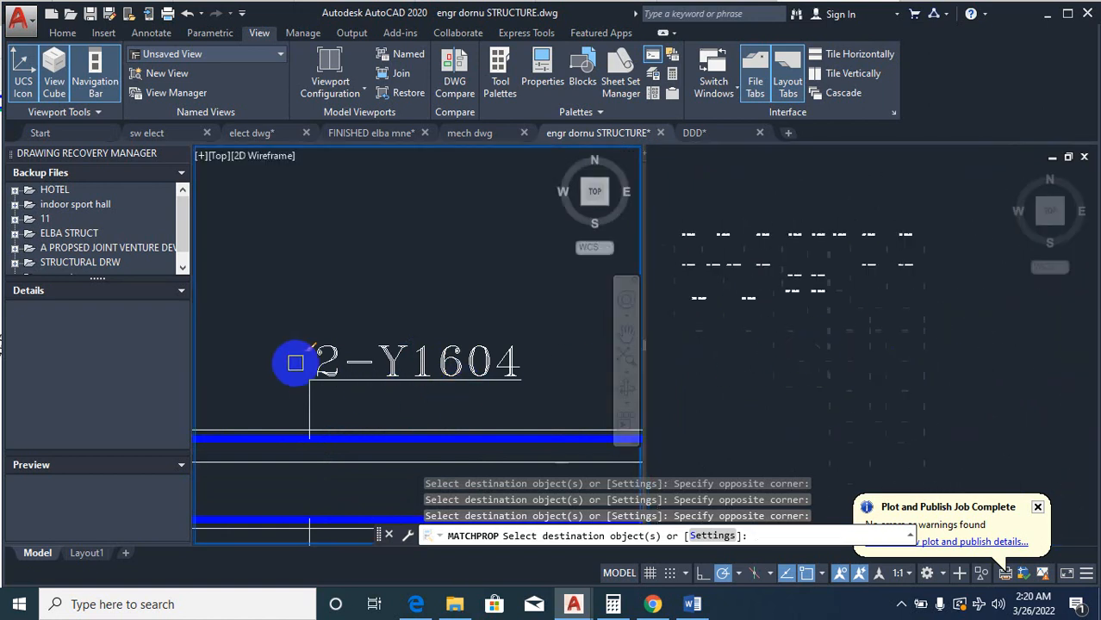
left_click(867, 345)
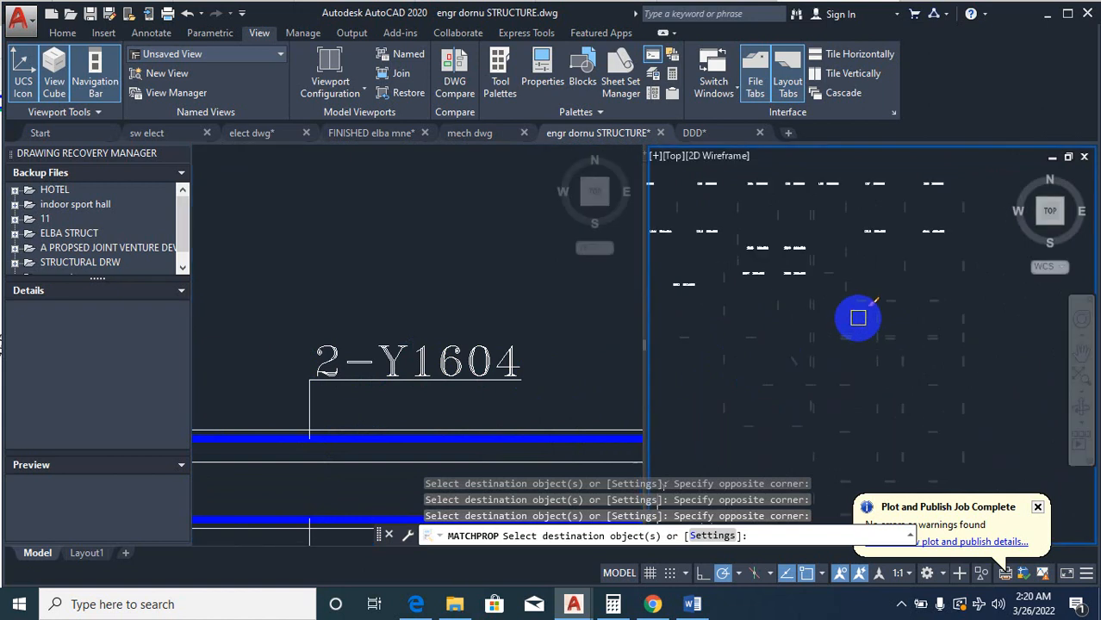
scroll(982, 300, "up", 2)
scroll(880, 371, "up", 2)
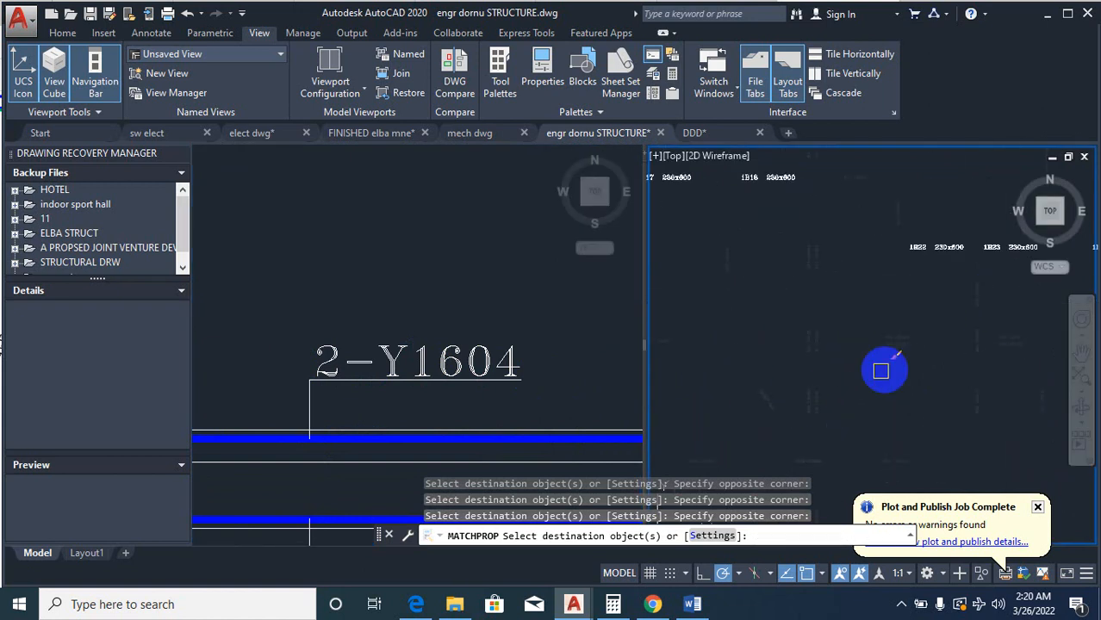
scroll(853, 315, "up", 2)
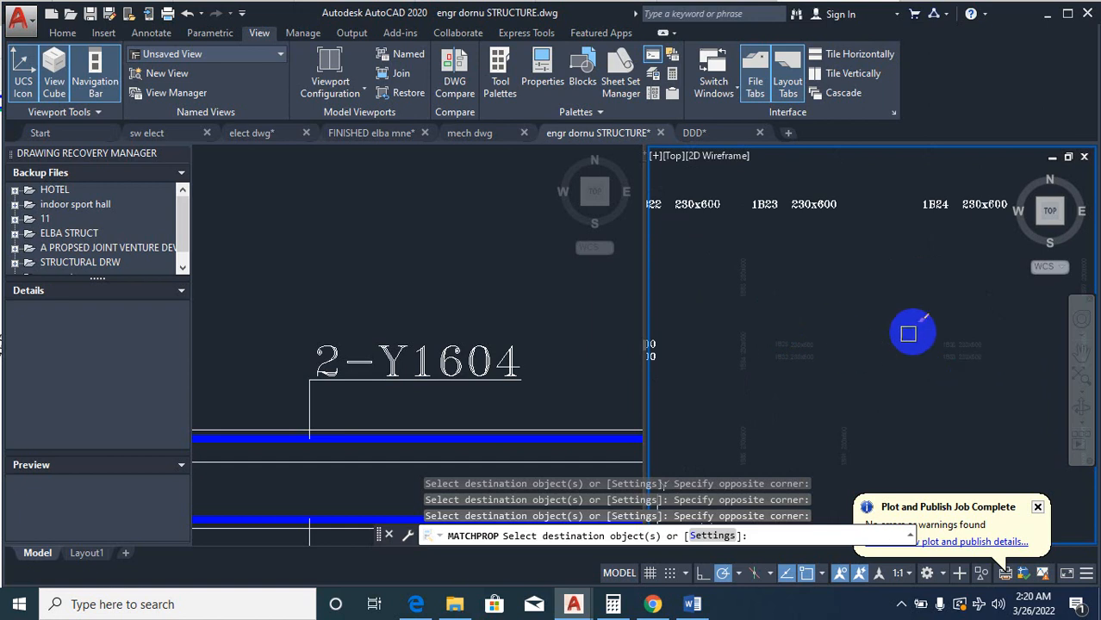
scroll(909, 344, "down", 3)
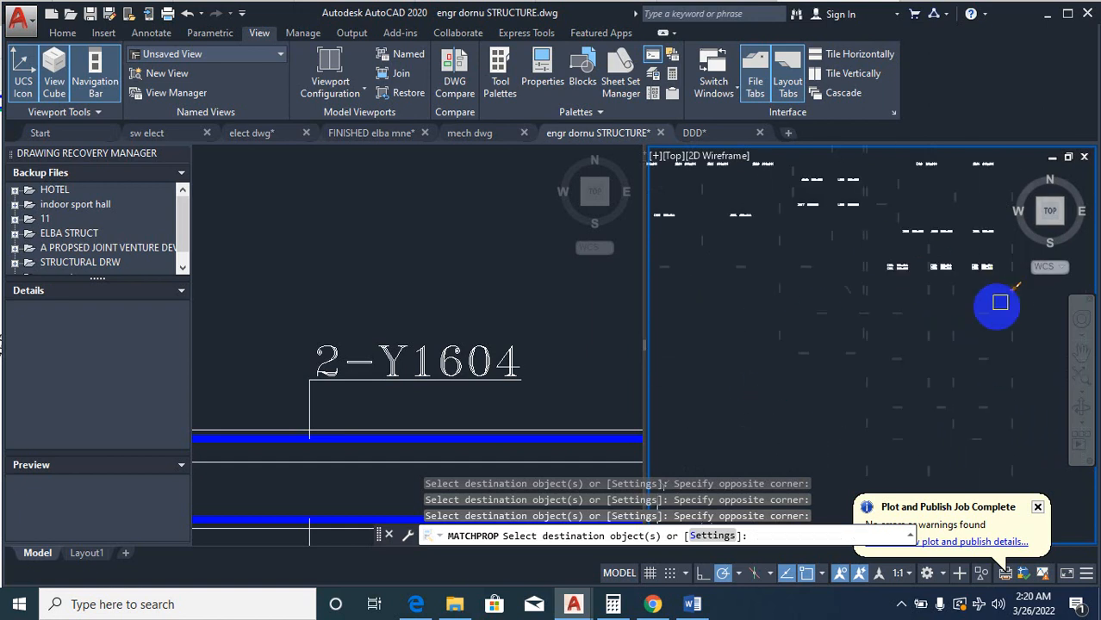
key("Escape")
left_click(475, 405)
scroll(400, 389, "down", 3)
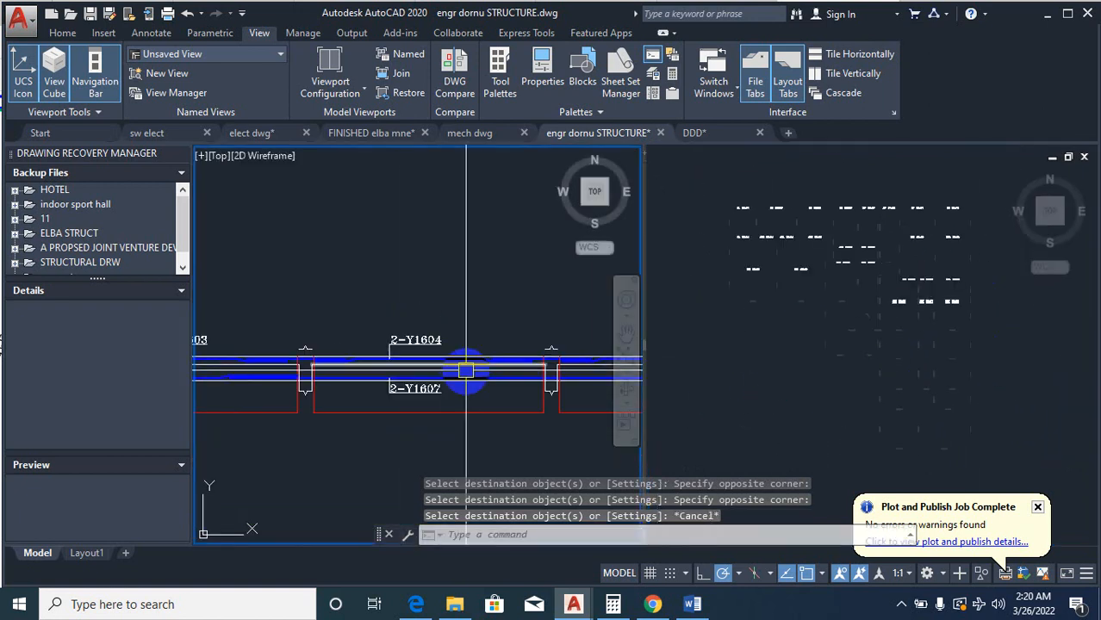
scroll(442, 352, "up", 6)
type("co")
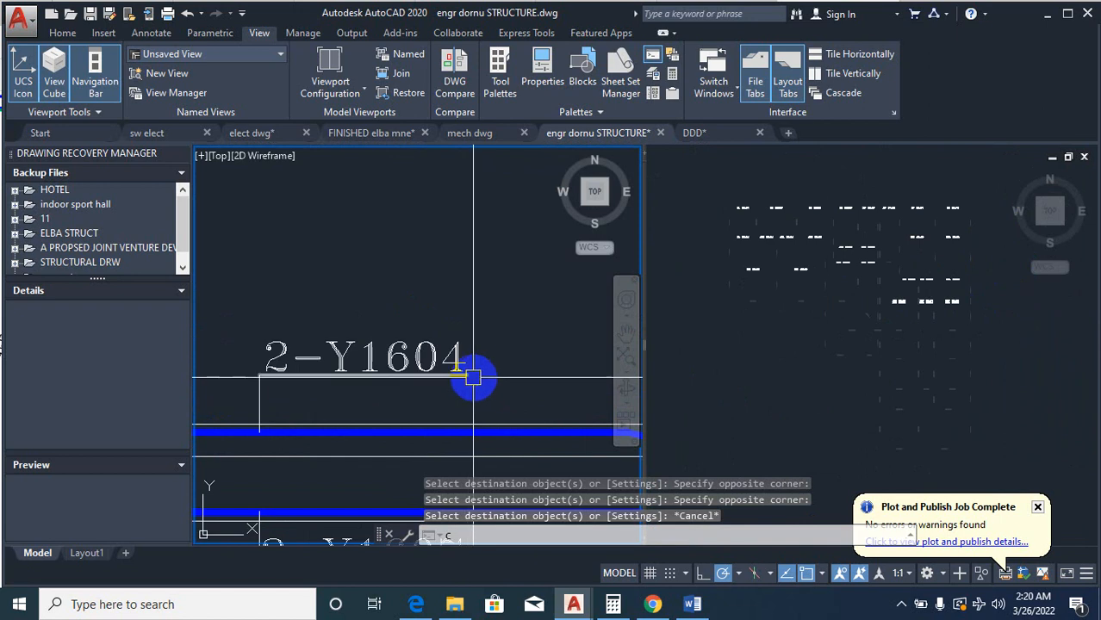
key("Return")
left_click(465, 360)
left_click(717, 243)
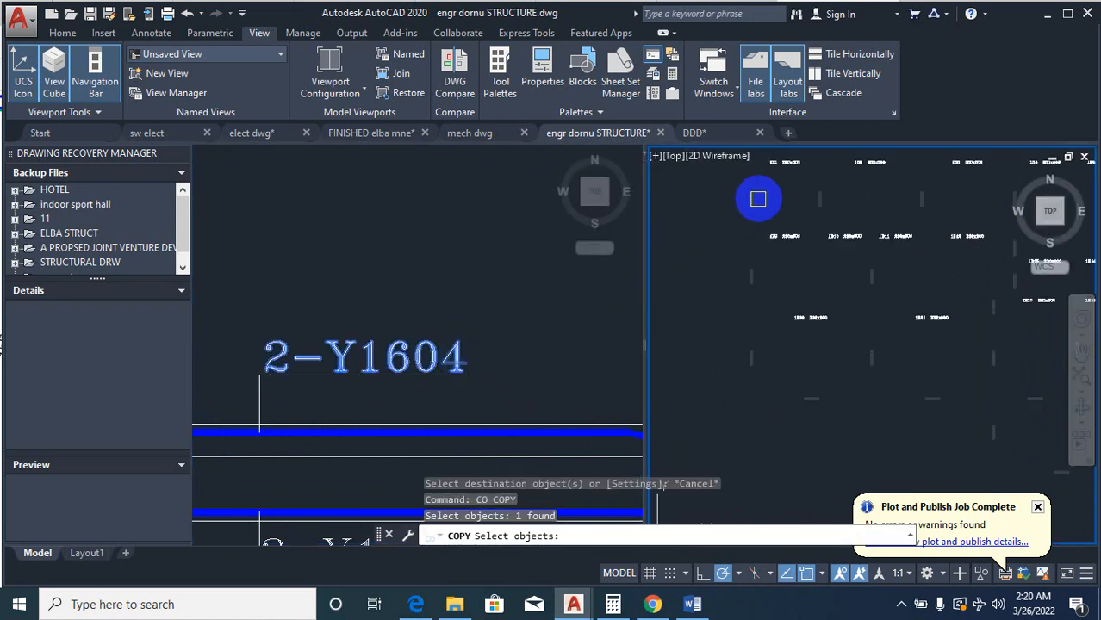
left_click(492, 364)
key("Escape")
key("Escape")
key("Escape")
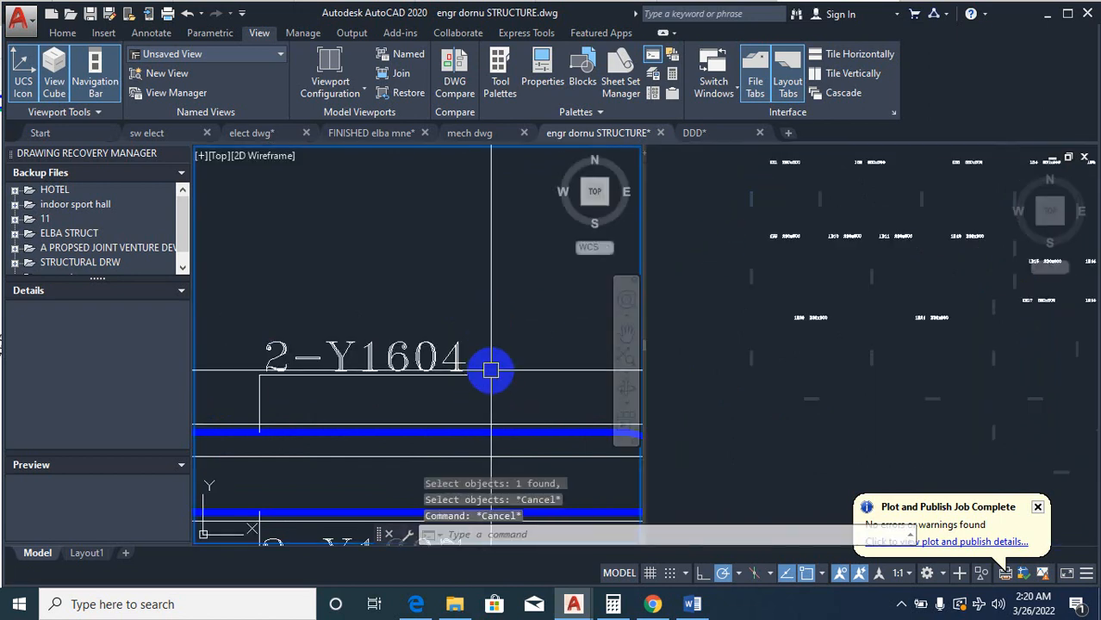
Step: Match the 2-Y1604 bar text's properties onto the vertical beam label 1B47 at the plan's far-left bay, and end the matching
type("ma")
key("Return")
left_click(452, 349)
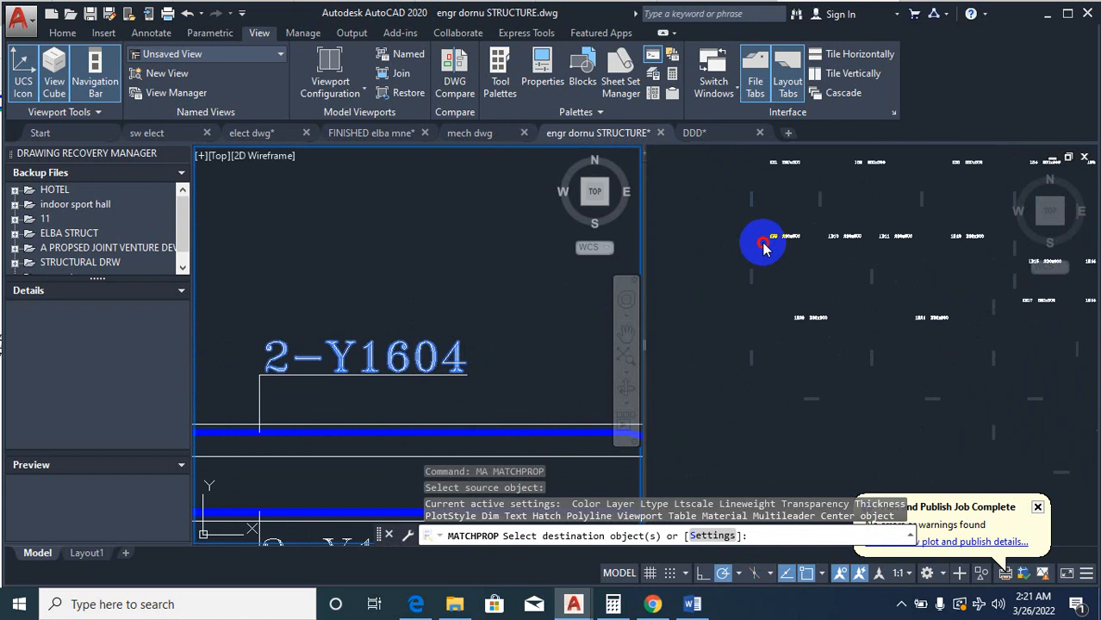
left_click(765, 226)
scroll(771, 216, "up", 2)
key("Escape")
key("Escape")
key("Escape")
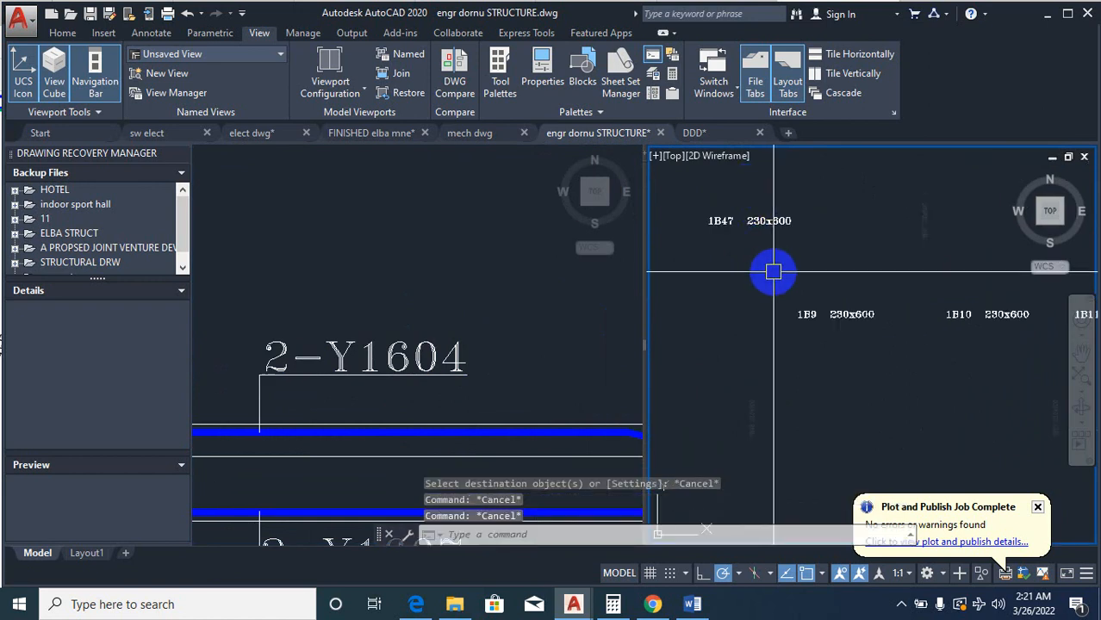
Step: Rotate the 1B47 beam label 90 degrees so it reads vertically
type("ro")
key("Return")
left_click(784, 230)
key("Return")
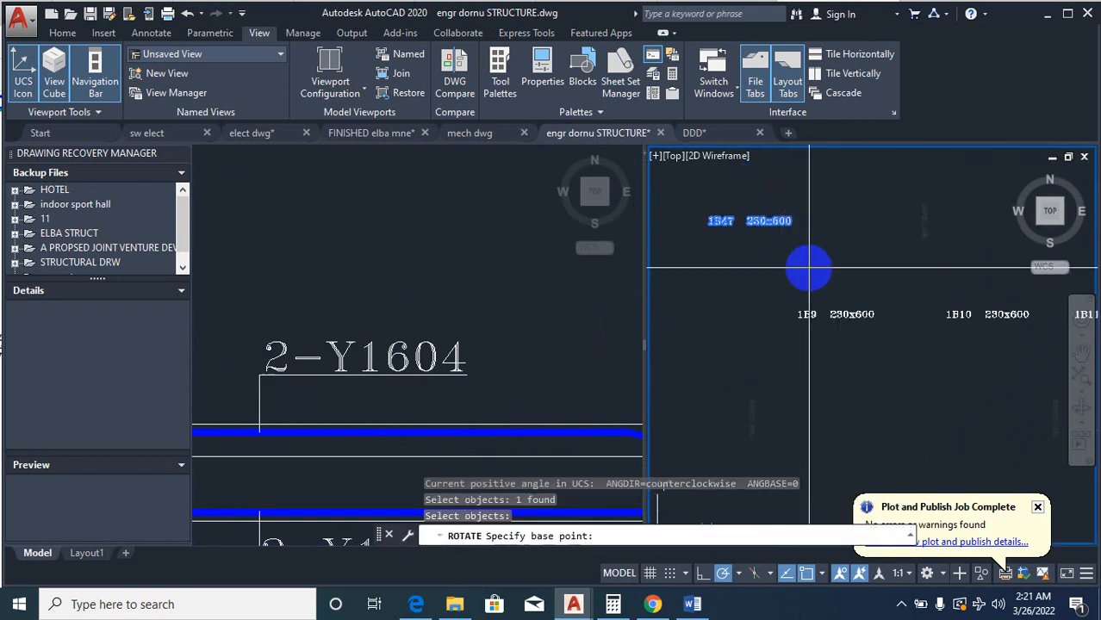
left_click(810, 267)
left_click(810, 186)
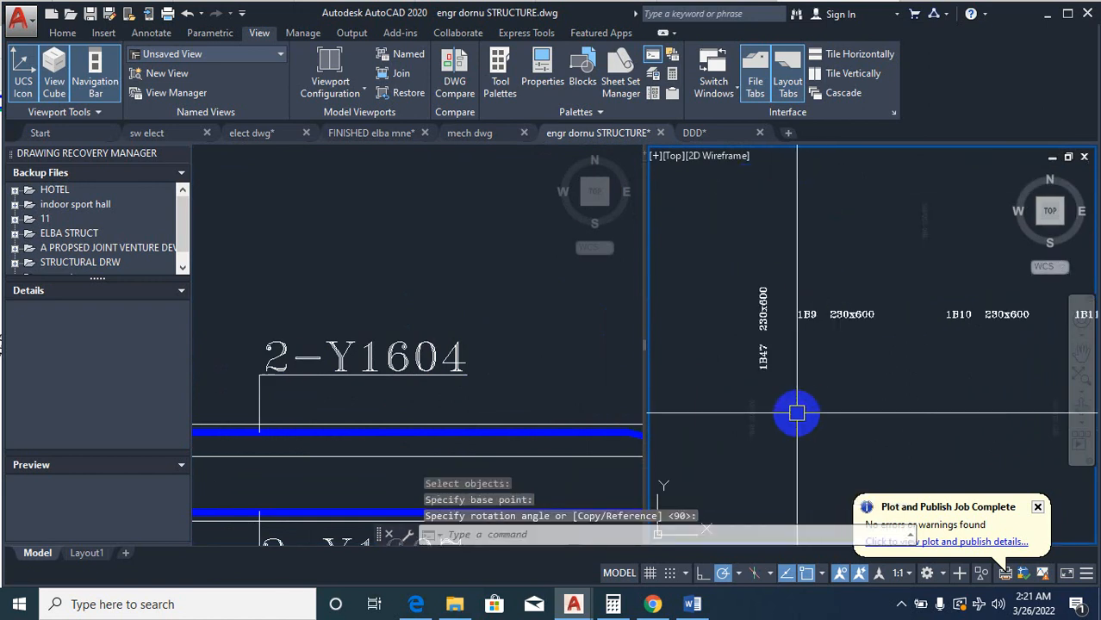
Step: Move the rotated 1B47 label up along its beam, into the bay above label 1B9
type("m")
key("Return")
left_click(765, 358)
right_click(804, 394)
right_click(815, 414)
left_click(839, 451)
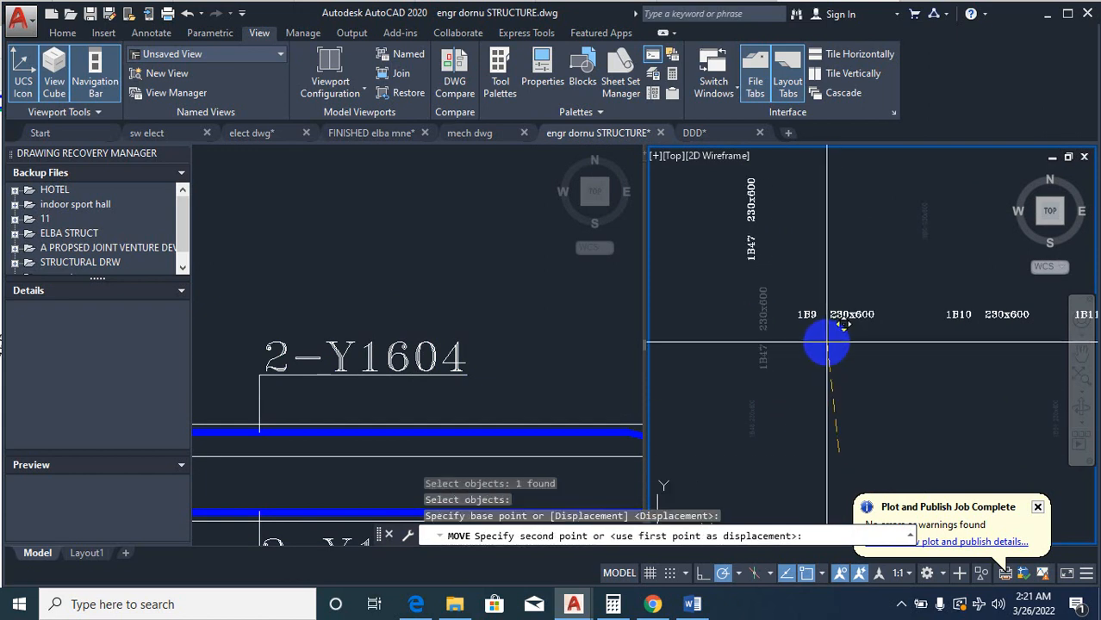
left_click(826, 343)
Step: Match the 1B47 label's properties onto the vertical beam labels between the plan's first and second label rows
scroll(763, 252, "down", 4)
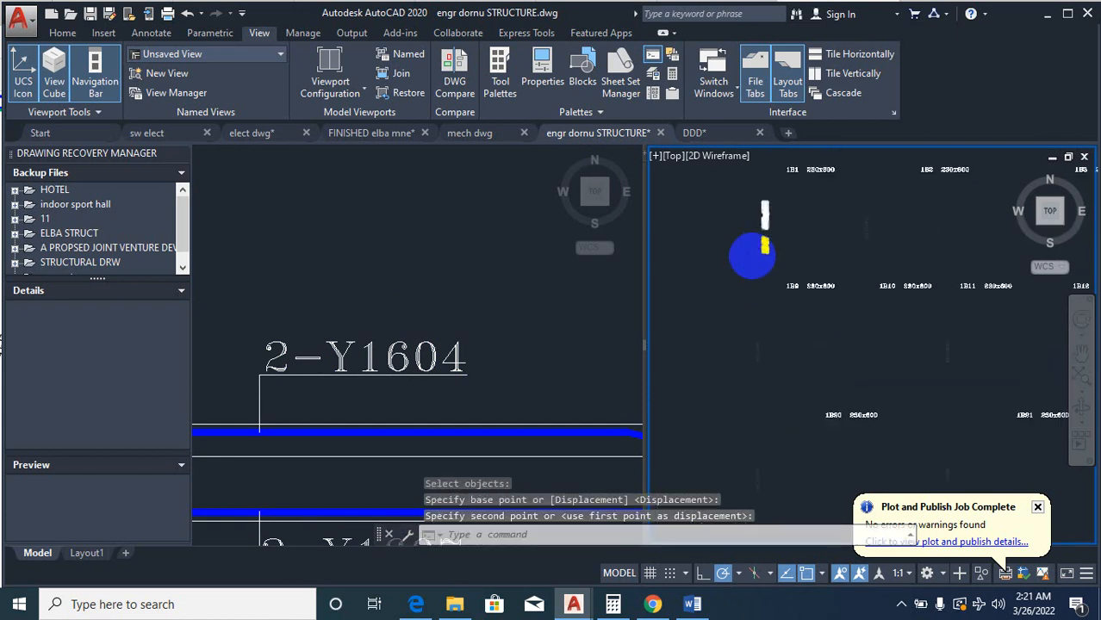
type("MA")
key("Return")
left_click(764, 231)
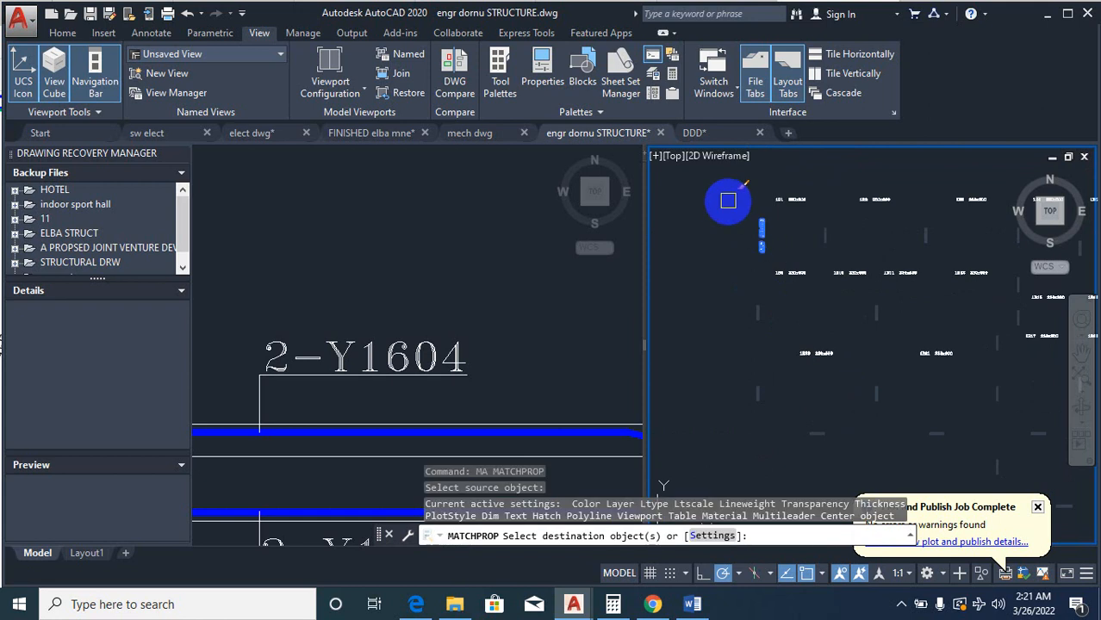
scroll(780, 245, "up", 3)
left_click(749, 229)
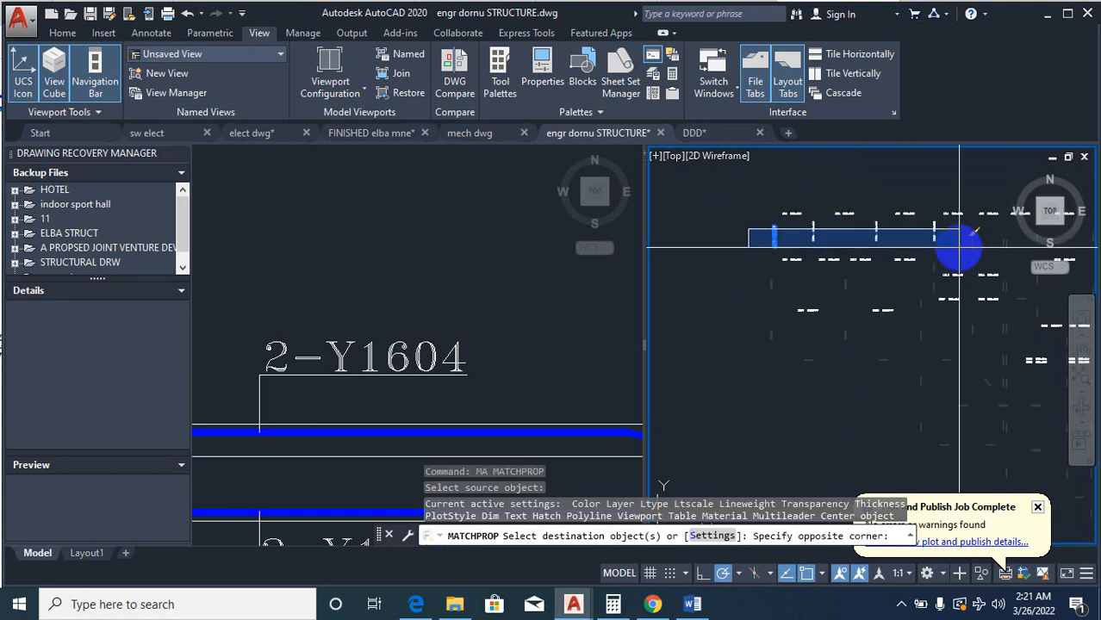
left_click(959, 248)
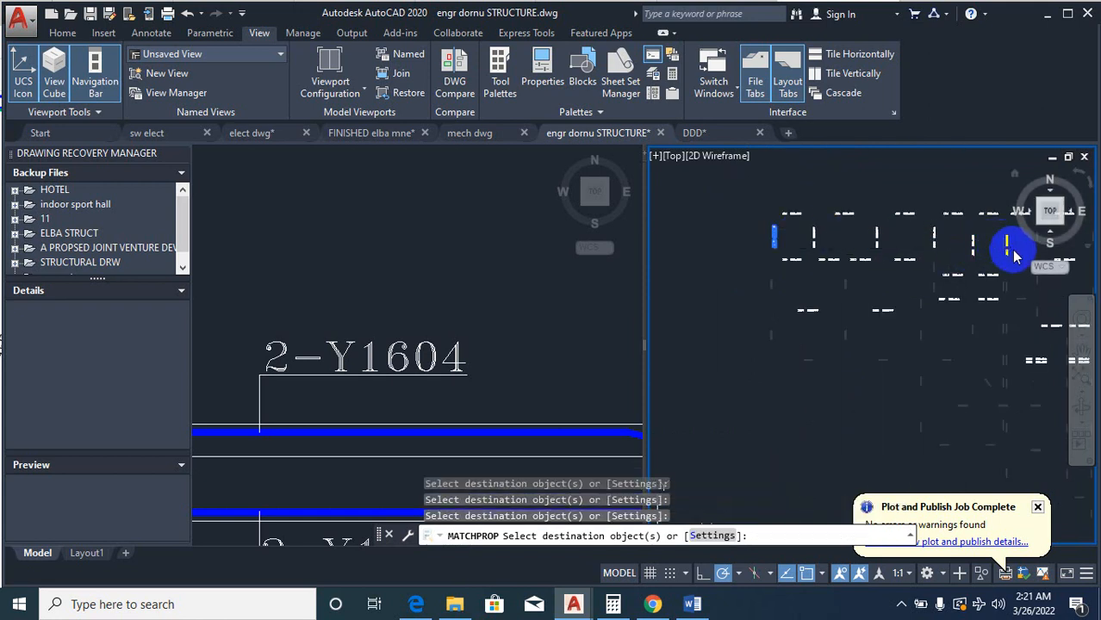
scroll(987, 233, "up", 5)
scroll(962, 248, "down", 5)
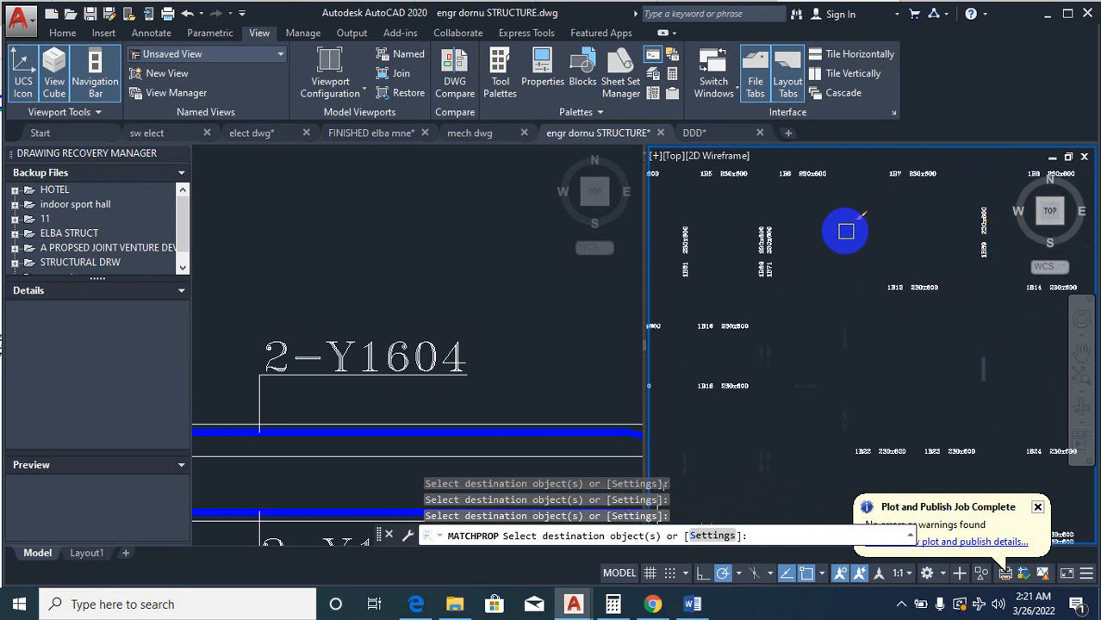
scroll(852, 298, "down", 3)
scroll(899, 248, "up", 3)
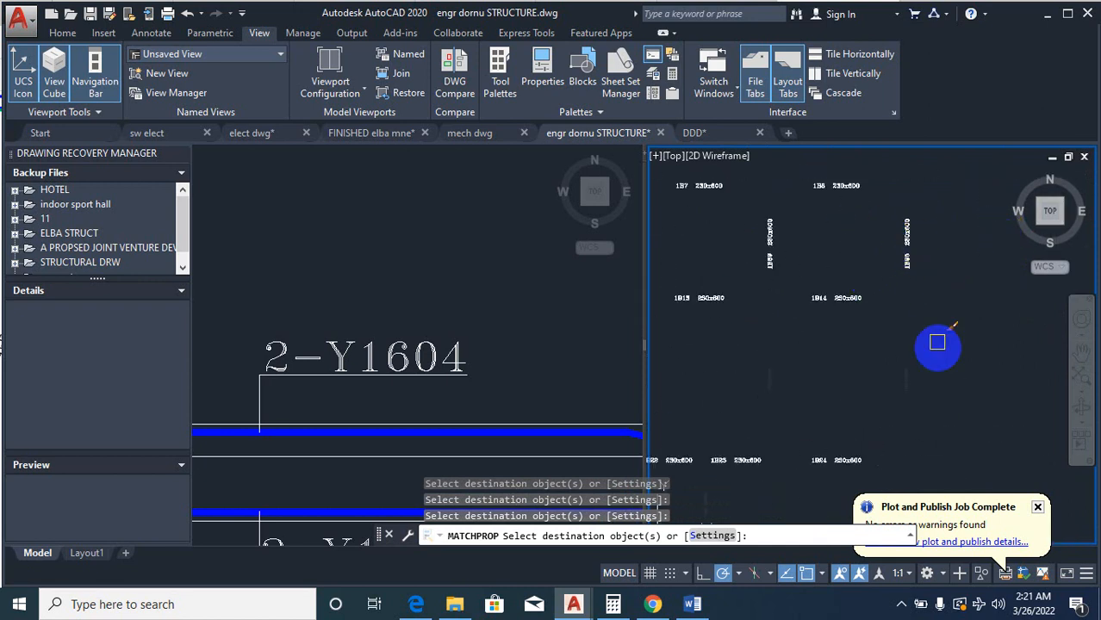
Step: Apply the matched properties to the vertical labels in the next bays down, including 1B90, 1B81, 1B82, 1B67 and 1B72, and end the matching
scroll(913, 370, "up", 3)
scroll(899, 376, "down", 4)
scroll(861, 374, "up", 2)
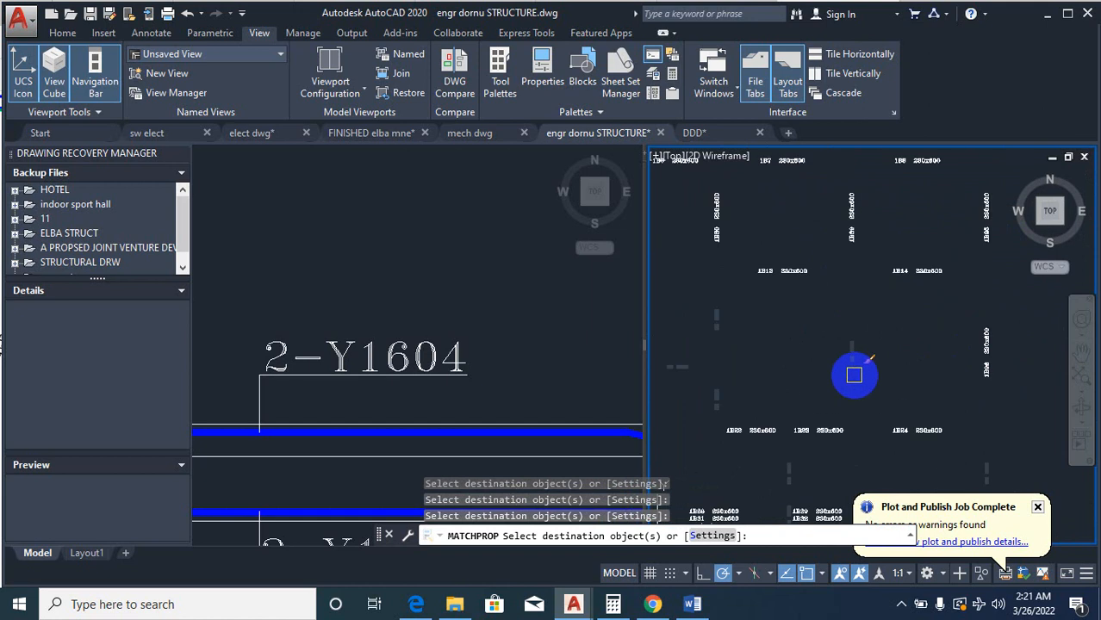
scroll(854, 361, "up", 2)
scroll(827, 366, "down", 3)
scroll(812, 353, "up", 3)
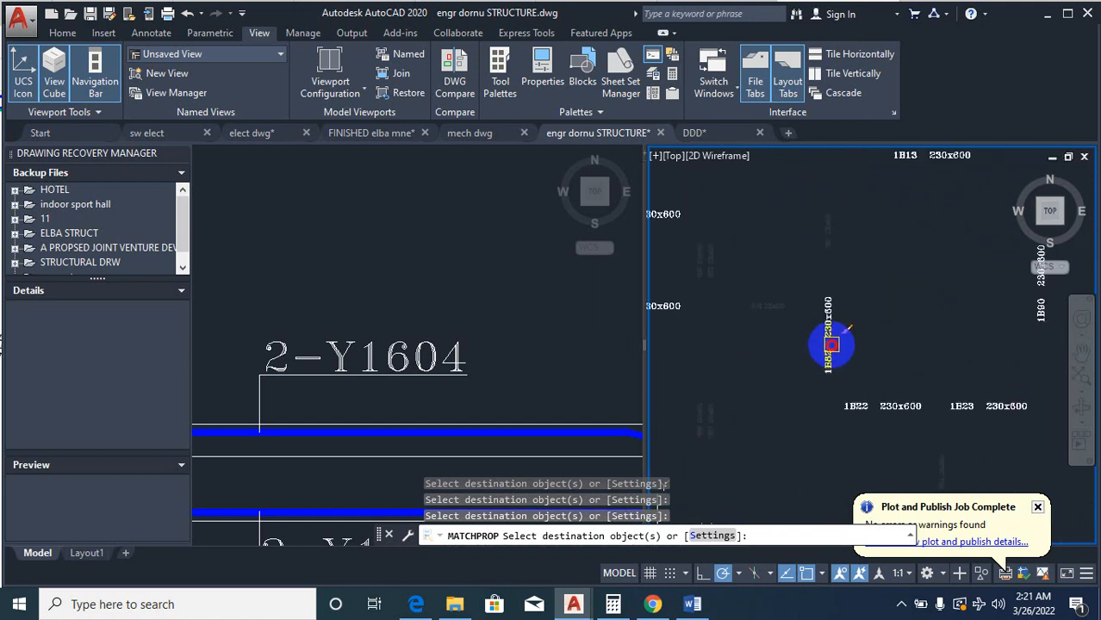
left_click(831, 345)
left_click(830, 236)
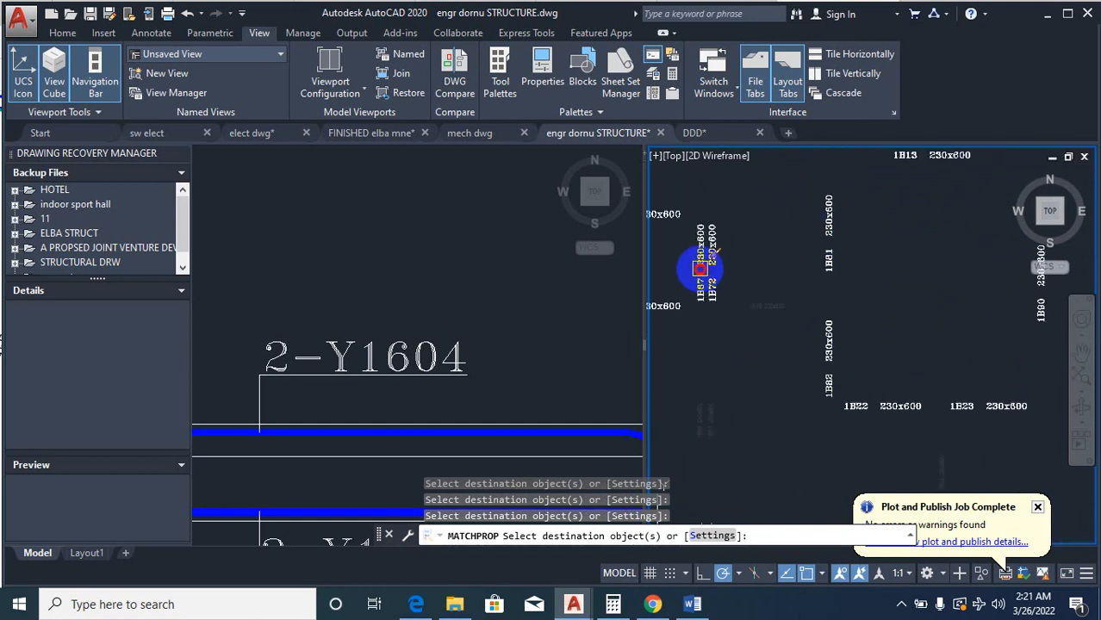
key("Escape")
key("Escape")
key("Escape")
Step: Turn all the drawing's layers back on with the LAYON command
type("LAY")
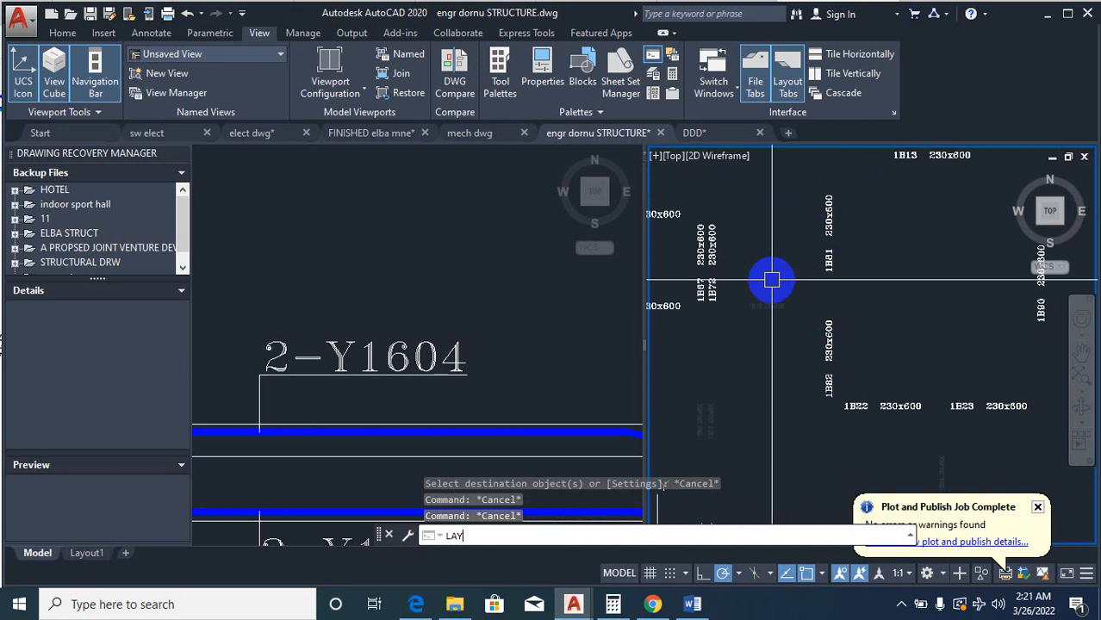
type("ON")
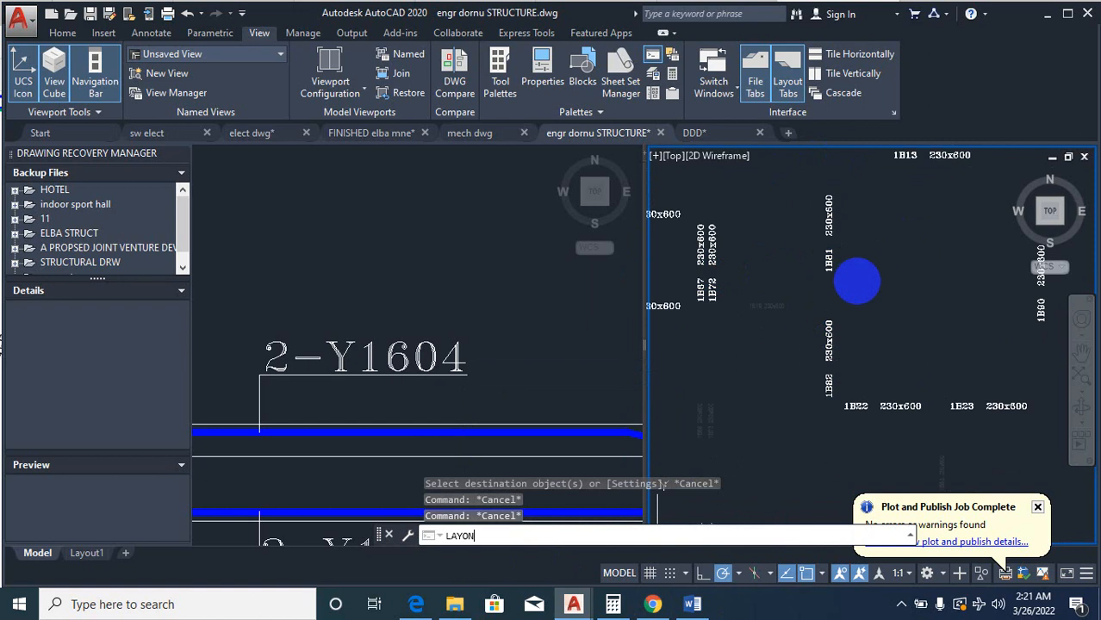
key("Return")
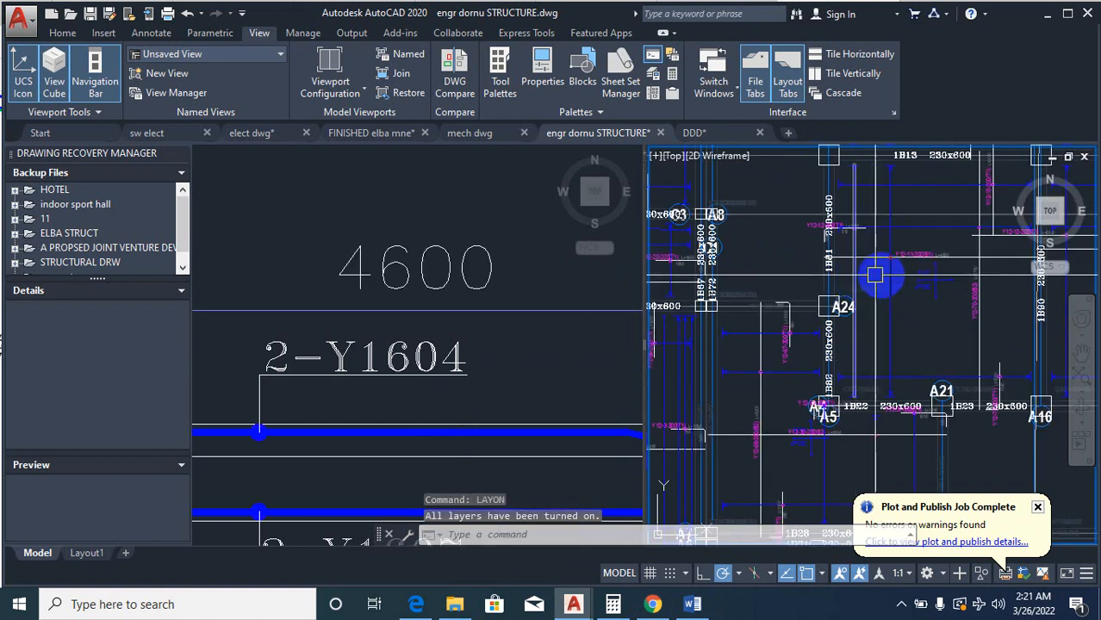
Step: Examine the restyled horizontal and vertical beam labels across the floor plan with all layers shown
scroll(875, 275, "down", 5)
scroll(744, 214, "up", 5)
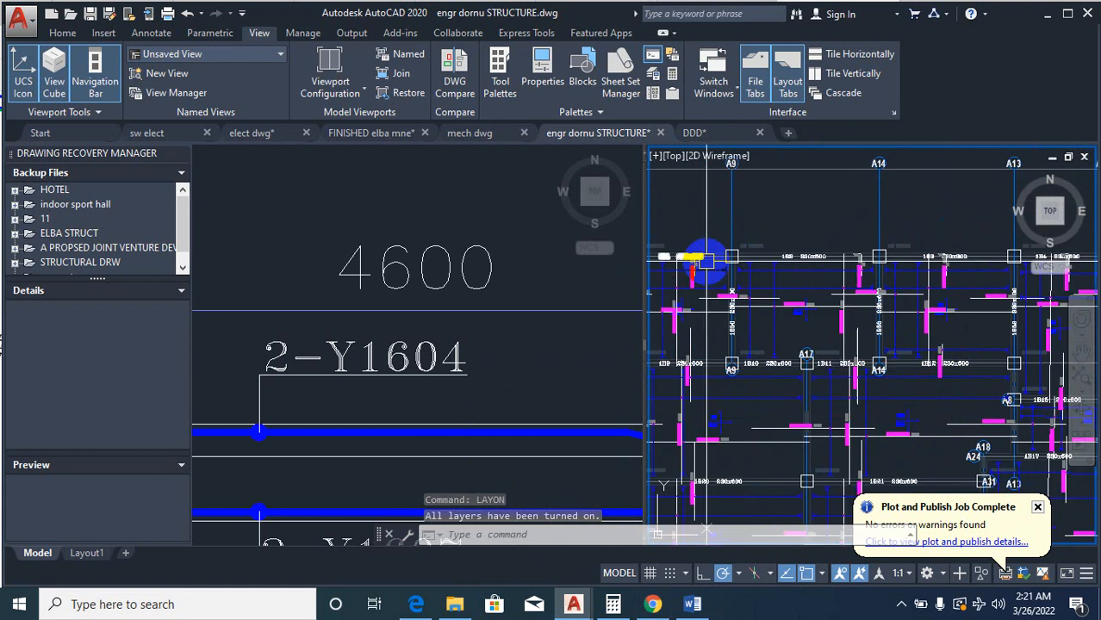
scroll(923, 270, "up", 4)
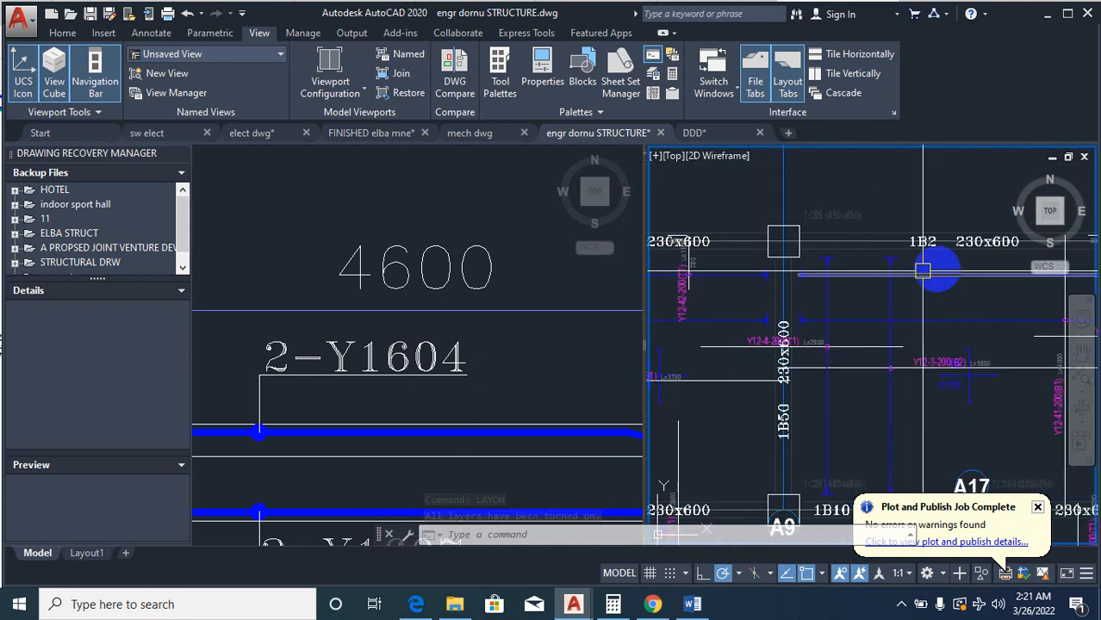
scroll(922, 271, "up", 2)
scroll(931, 271, "down", 7)
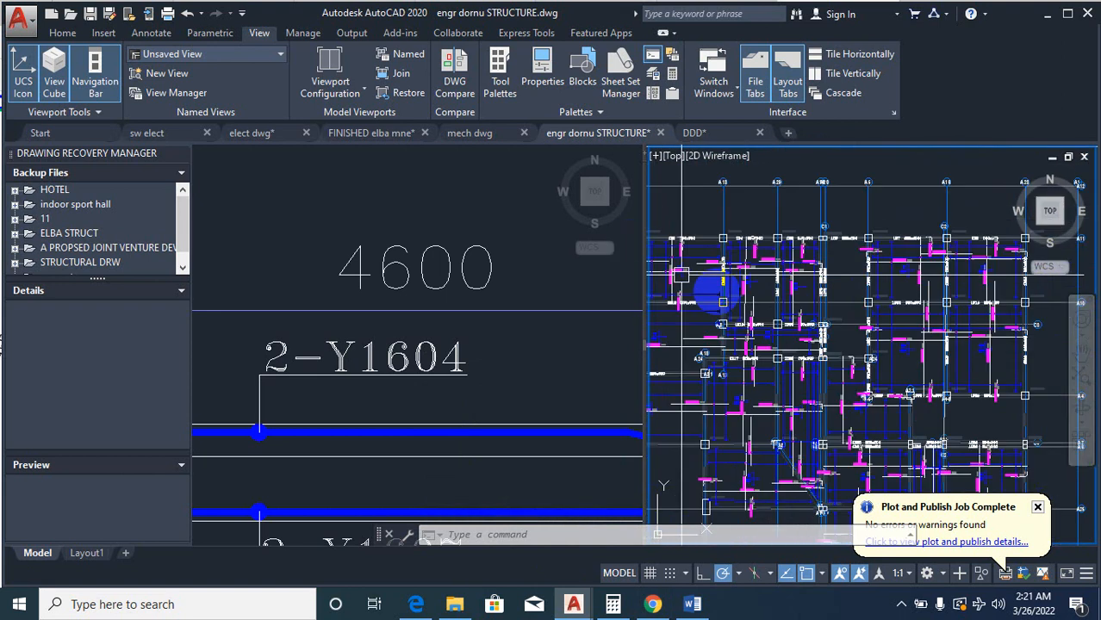
scroll(865, 259, "up", 5)
scroll(816, 264, "down", 6)
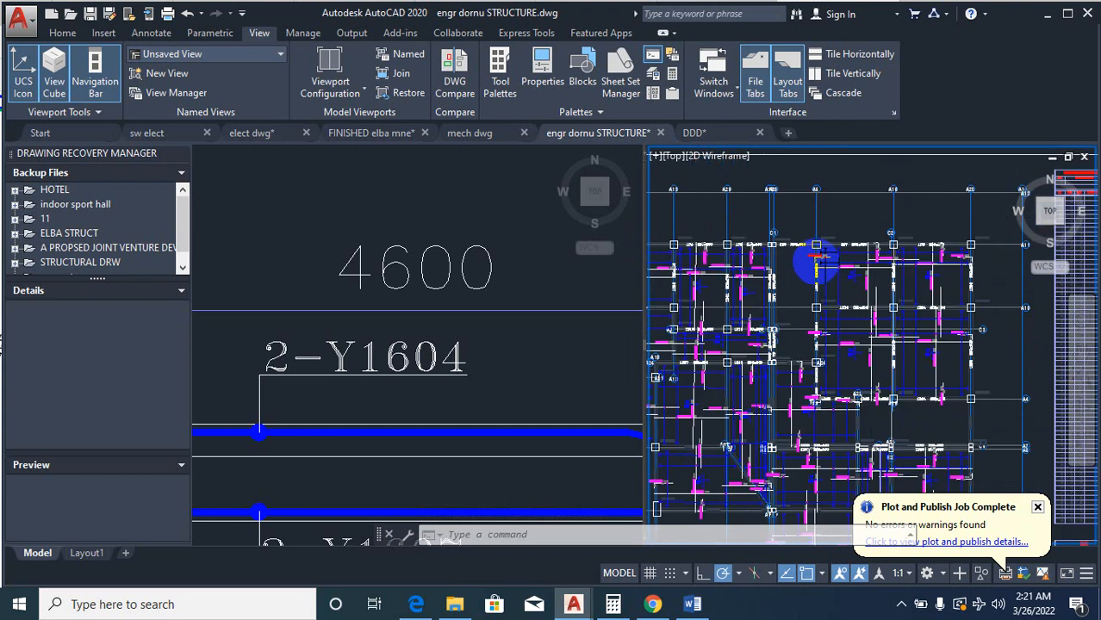
scroll(816, 264, "up", 6)
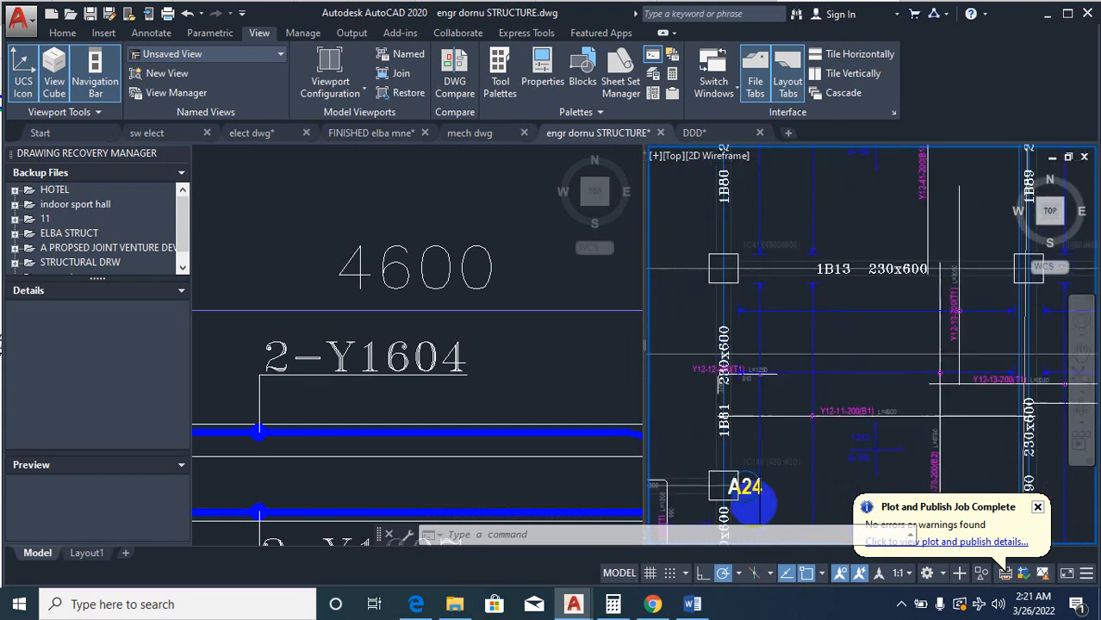
scroll(754, 505, "down", 2)
scroll(749, 260, "up", 4)
scroll(648, 354, "down", 6)
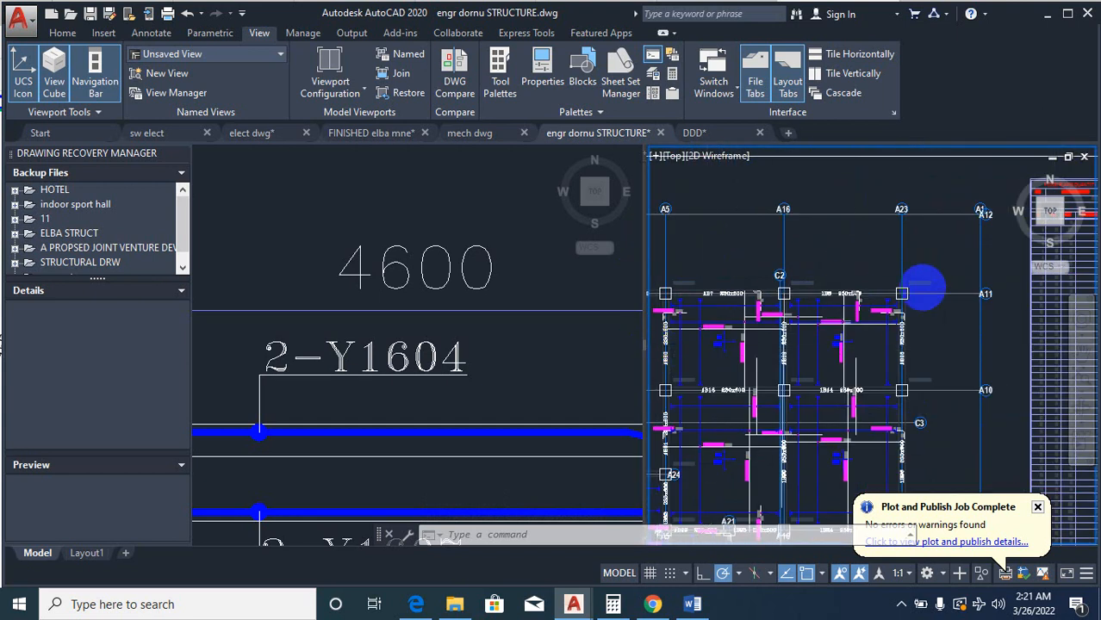
scroll(923, 287, "down", 7)
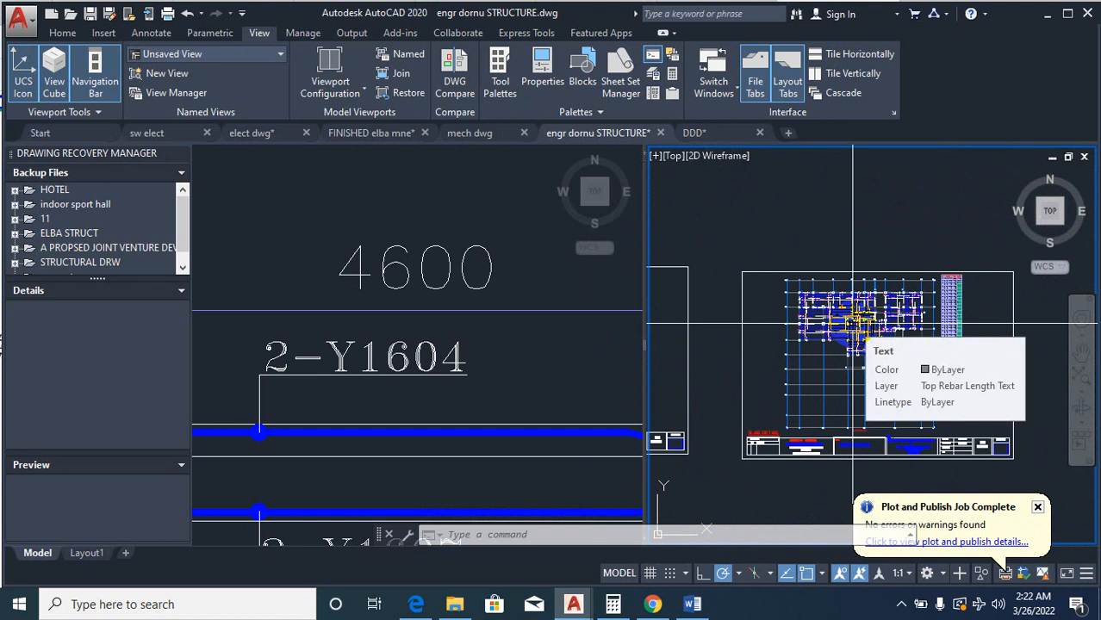
Step: Examine the other structural sheets, including the column reinforcement layout and its stirrup texts
scroll(853, 325, "down", 5)
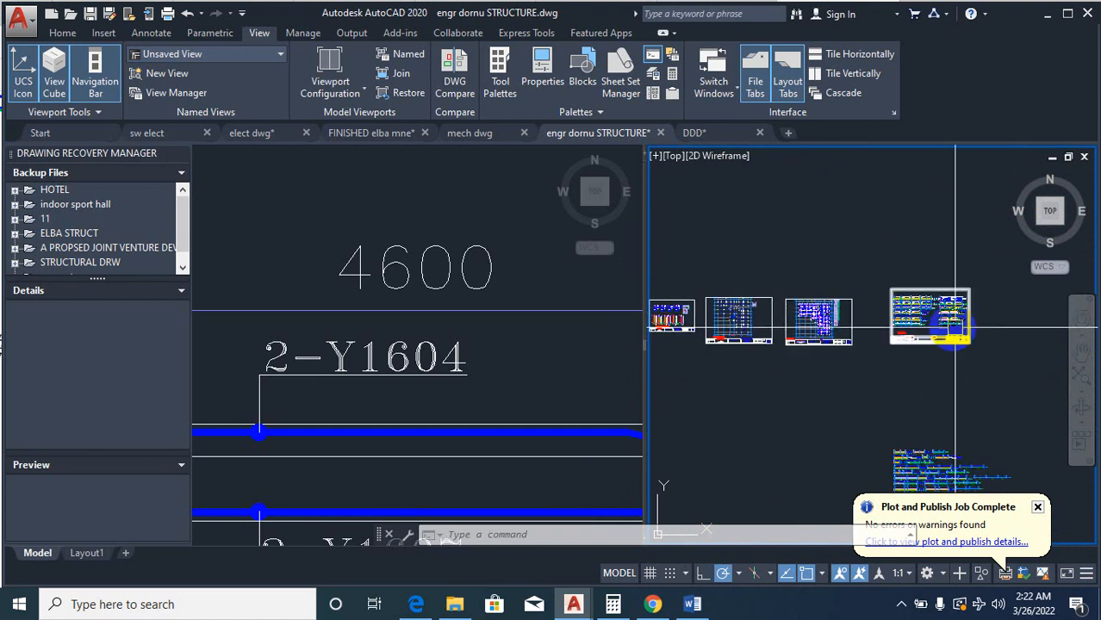
scroll(941, 327, "down", 4)
scroll(791, 322, "up", 4)
scroll(915, 326, "up", 2)
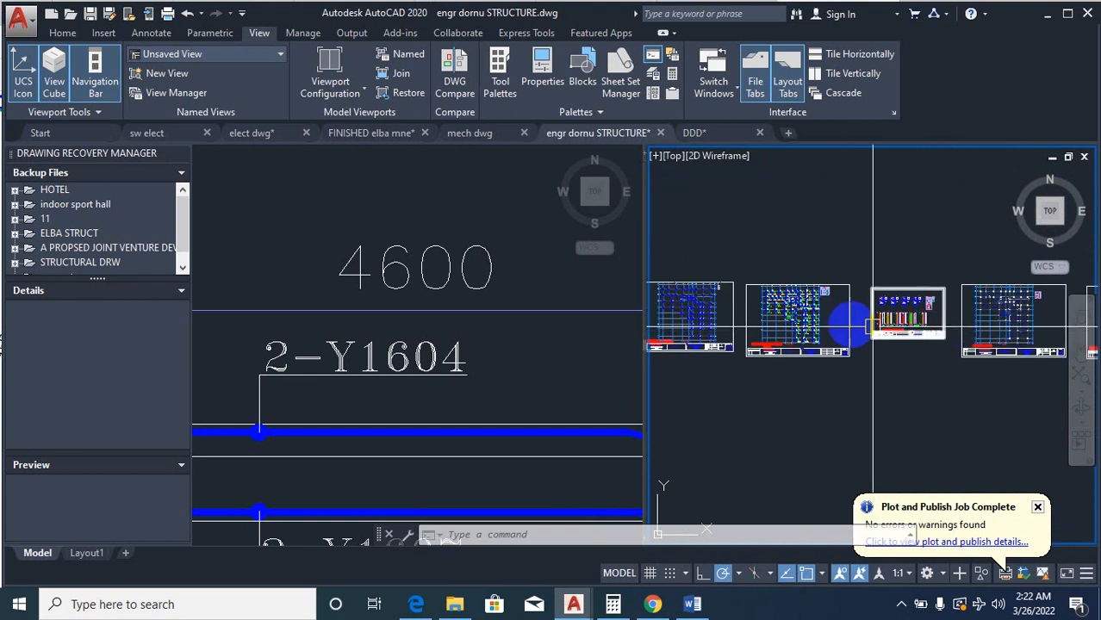
scroll(870, 325, "up", 6)
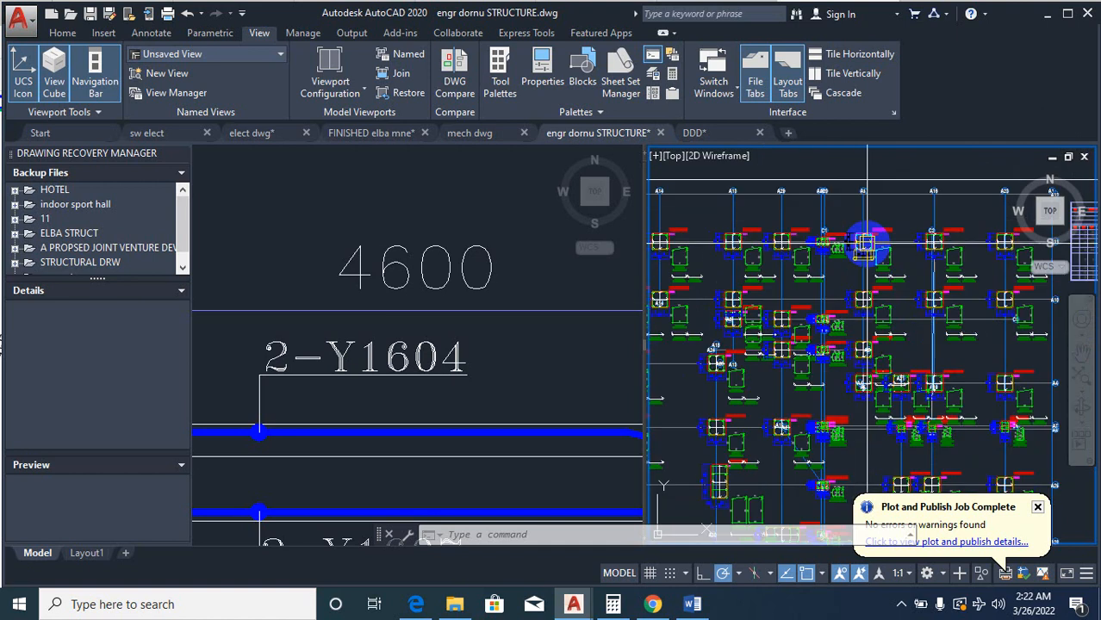
scroll(706, 238, "down", 4)
scroll(782, 234, "up", 4)
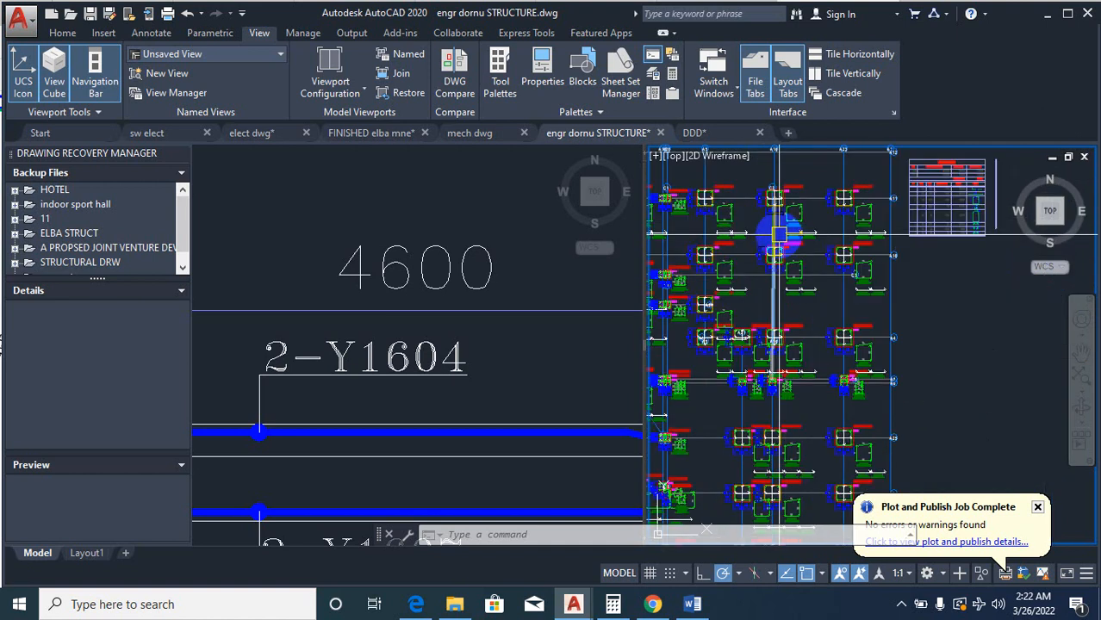
scroll(810, 228, "up", 2)
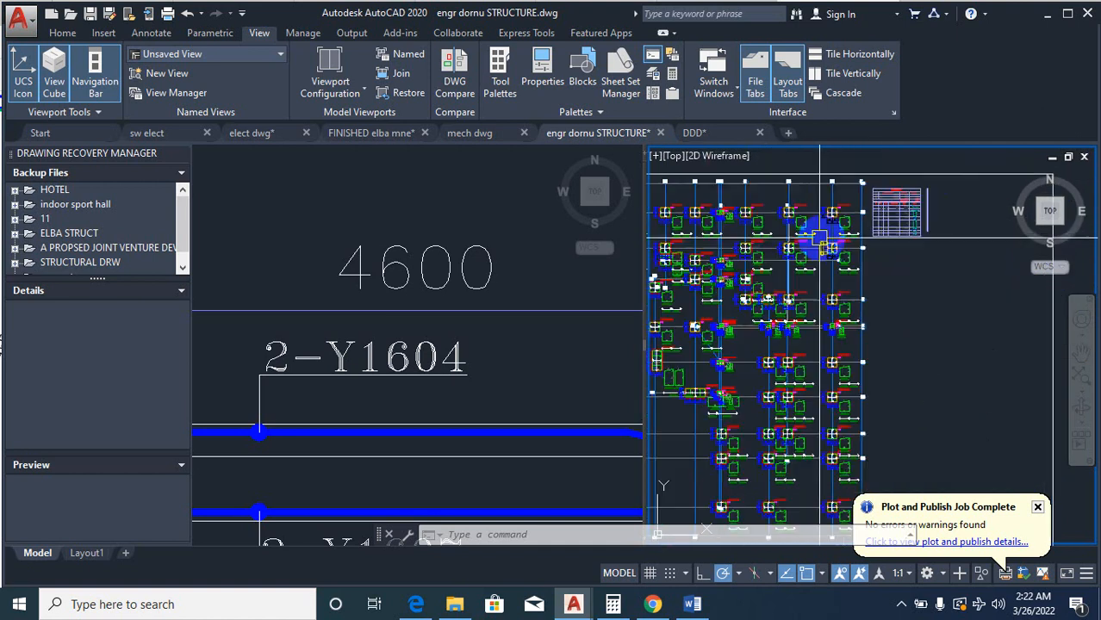
scroll(811, 305, "up", 3)
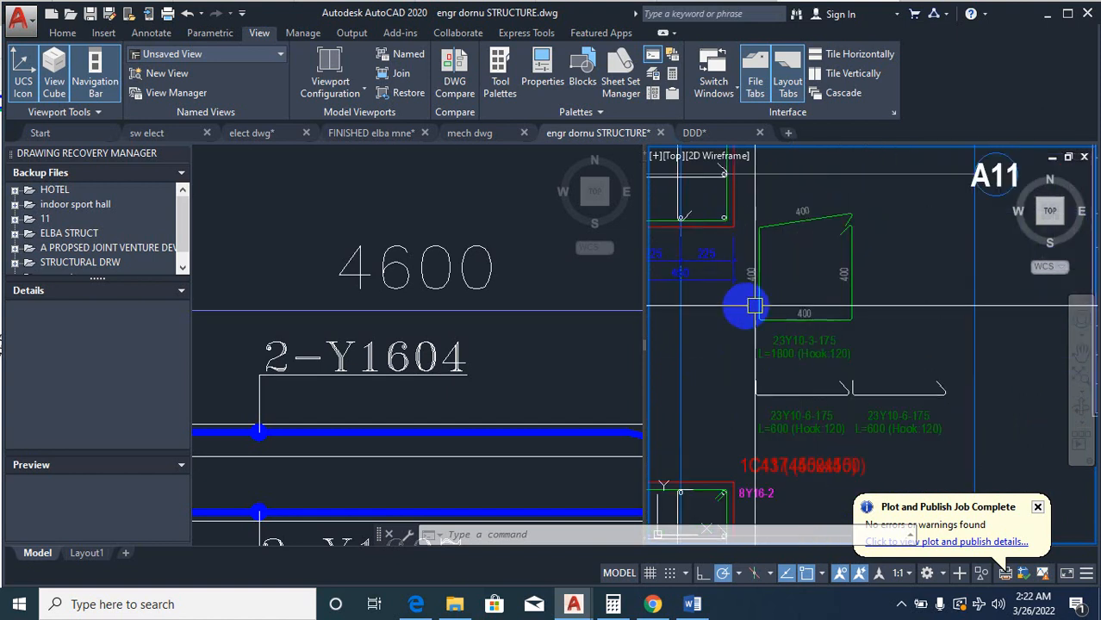
scroll(720, 297, "down", 7)
scroll(769, 336, "down", 3)
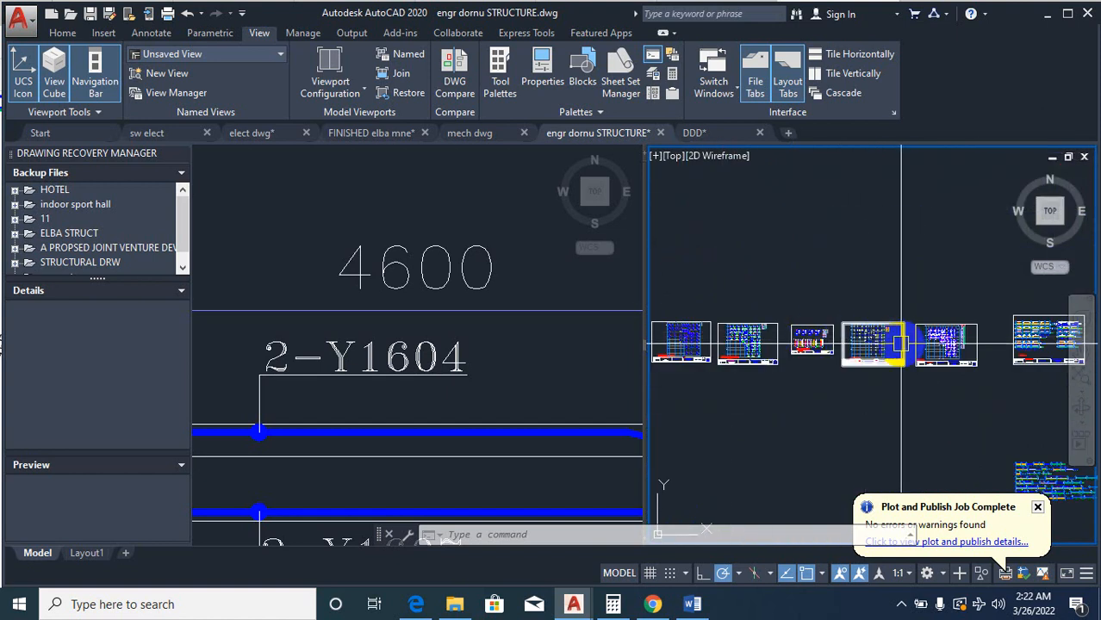
scroll(901, 343, "up", 5)
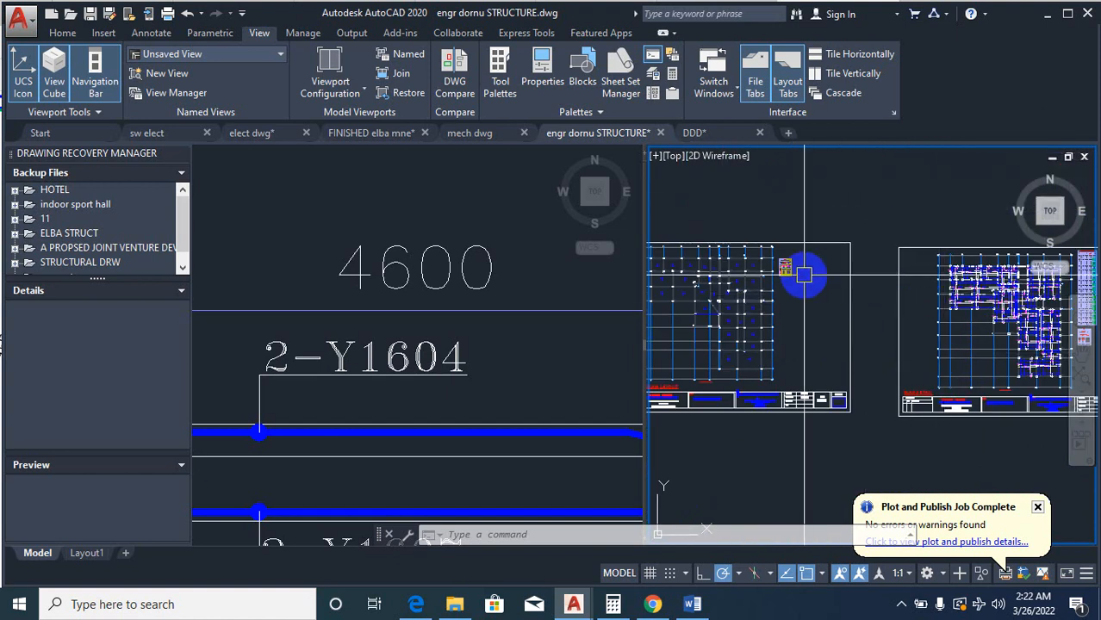
scroll(838, 287, "down", 3)
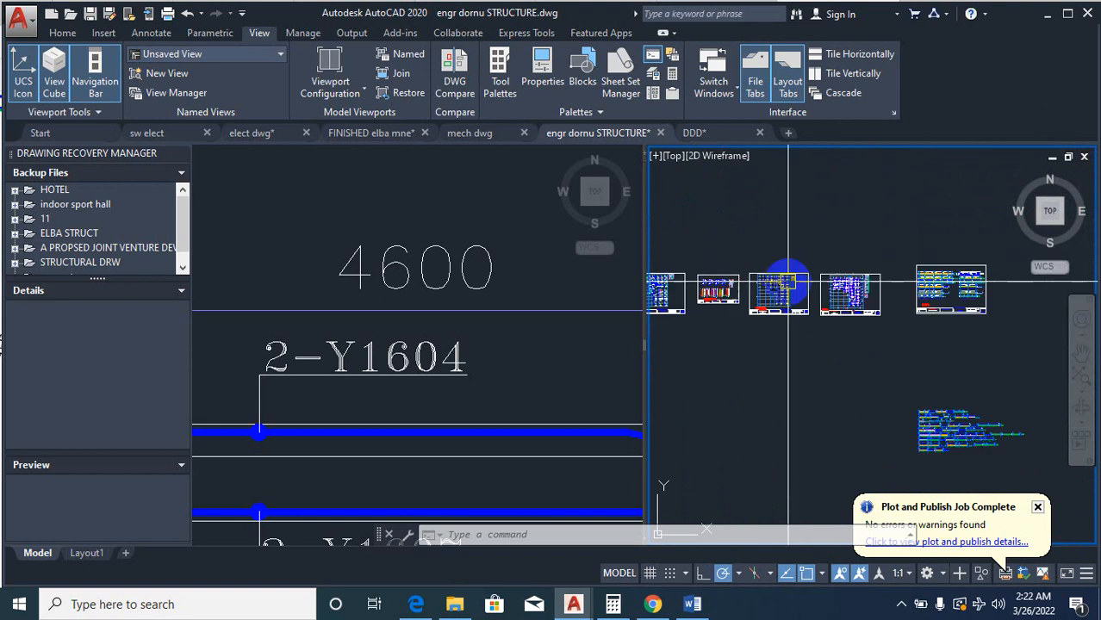
left_click(902, 606)
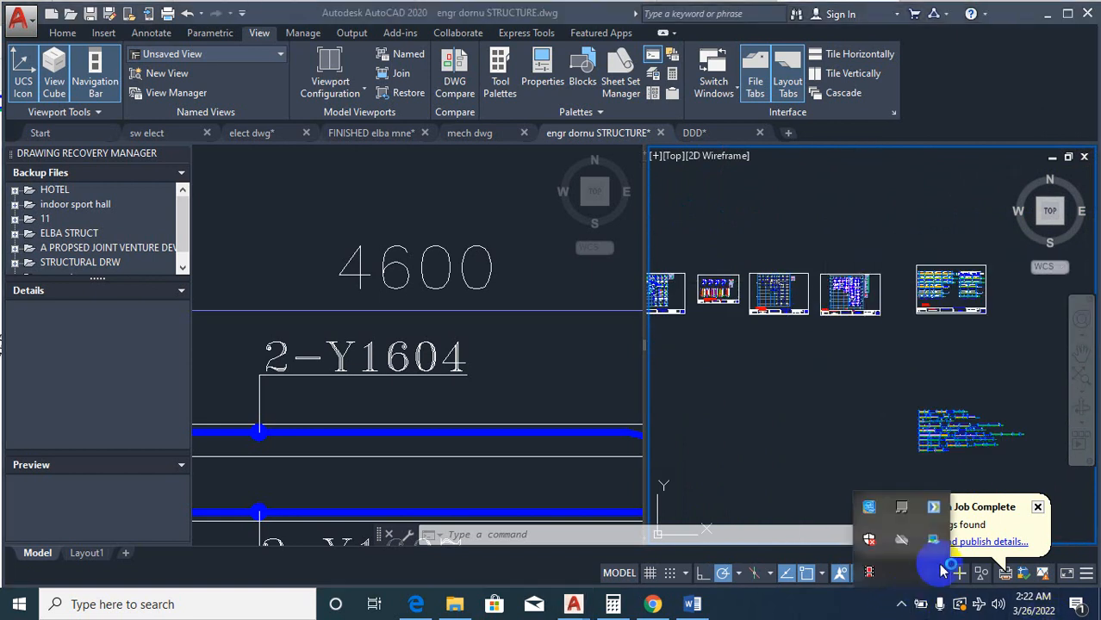